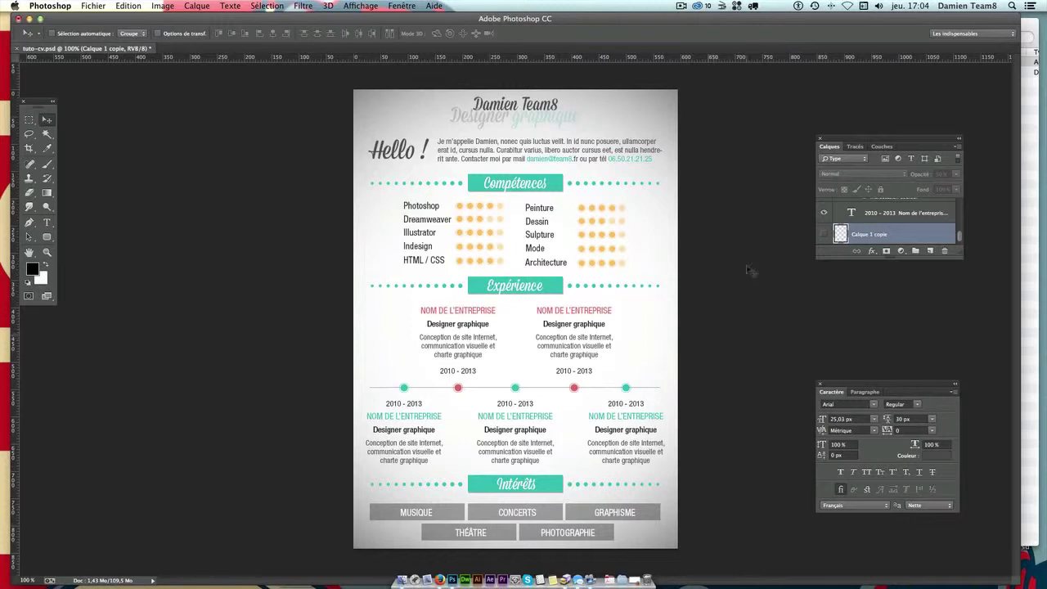
Open elements.psd from the tuto-cv folder in Photoshop alongside tuto-cv.psd
{"action": "left_click", "coordinate": [1020, 29]}
{"action": "left_click", "coordinate": [717, 73]}
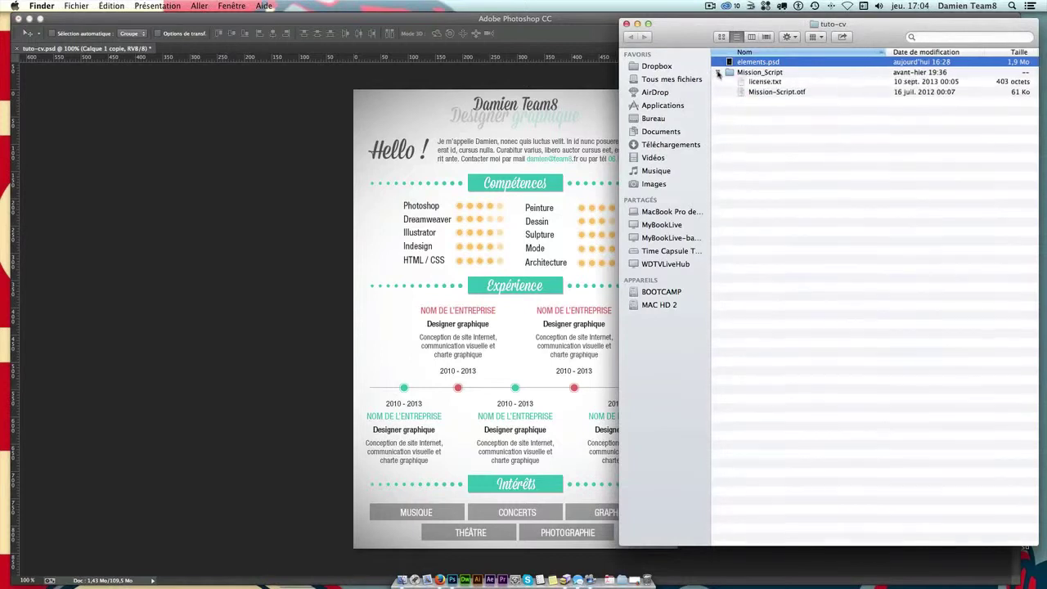
{"action": "left_click", "coordinate": [771, 94]}
{"action": "left_click", "coordinate": [767, 158]}
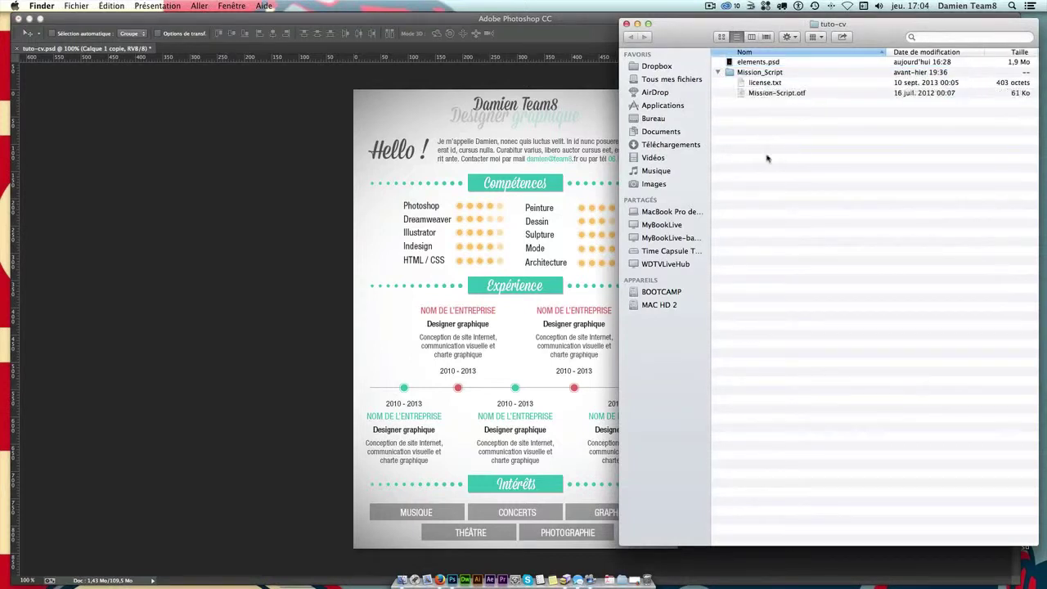
{"action": "left_click", "coordinate": [730, 62]}
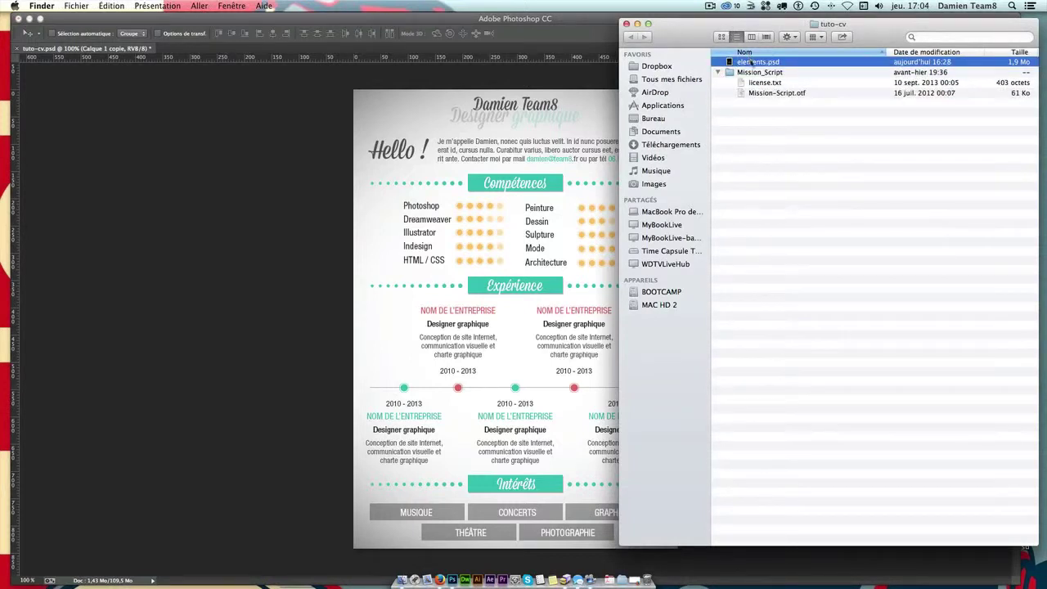
{"action": "double_click", "coordinate": [748, 65]}
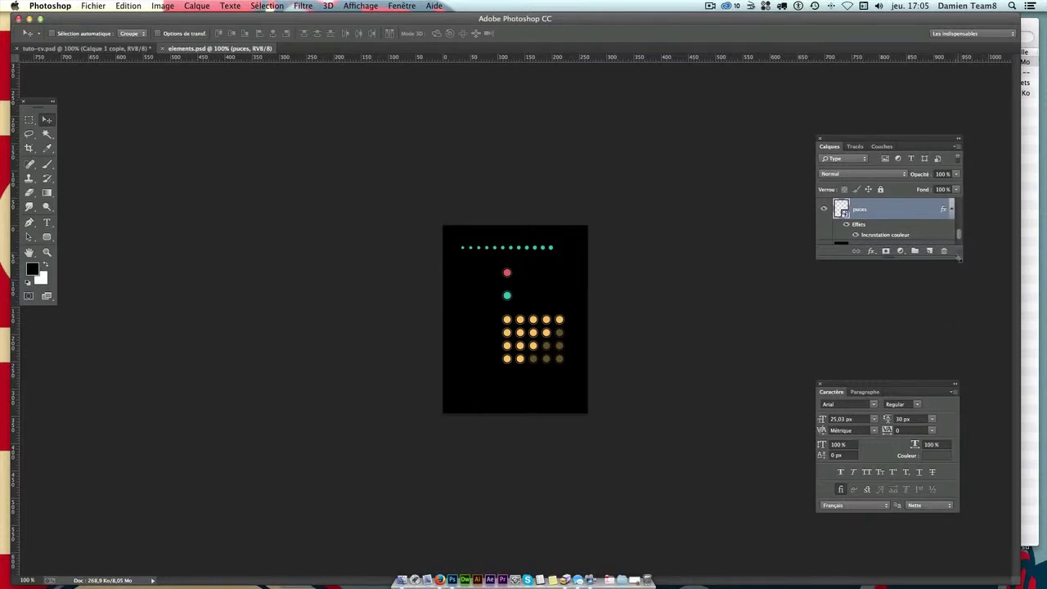
Enlarge the Calques panel to review the puce bullet layers, then start a new document with Cmd+N
{"action": "left_click_drag", "start_coordinate": [958, 258], "coordinate": [960, 353]}
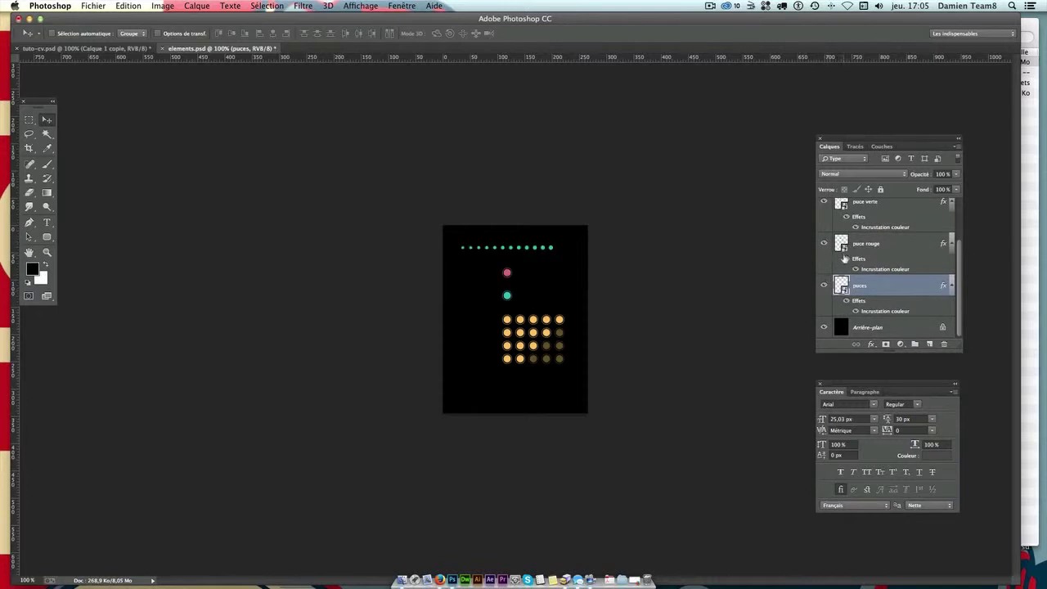
{"action": "scroll", "coordinate": [844, 259], "scroll_direction": "up", "scroll_amount": 1}
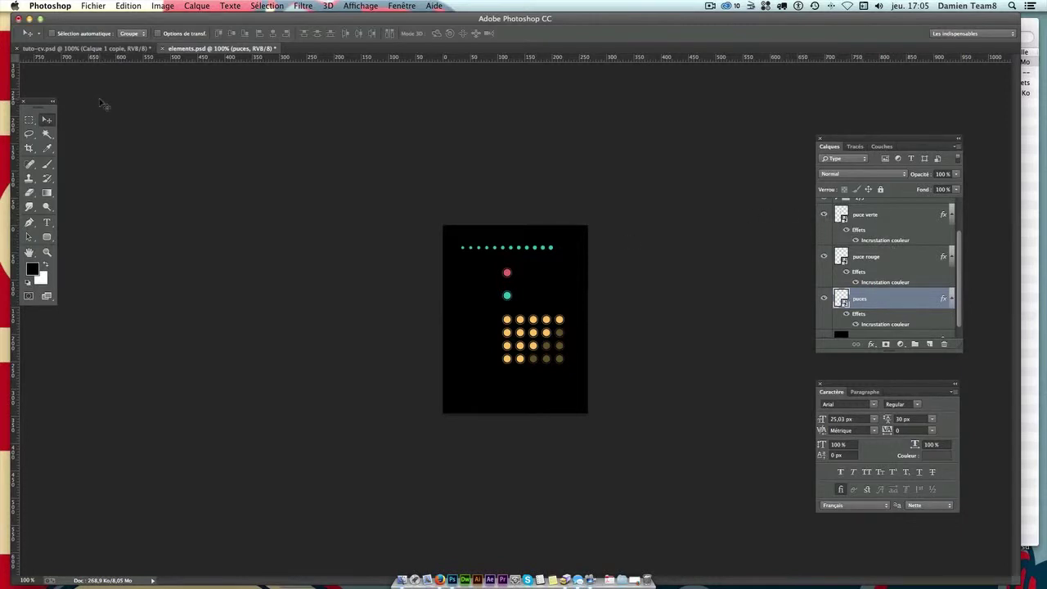
{"action": "key", "text": "ctrl+n"}
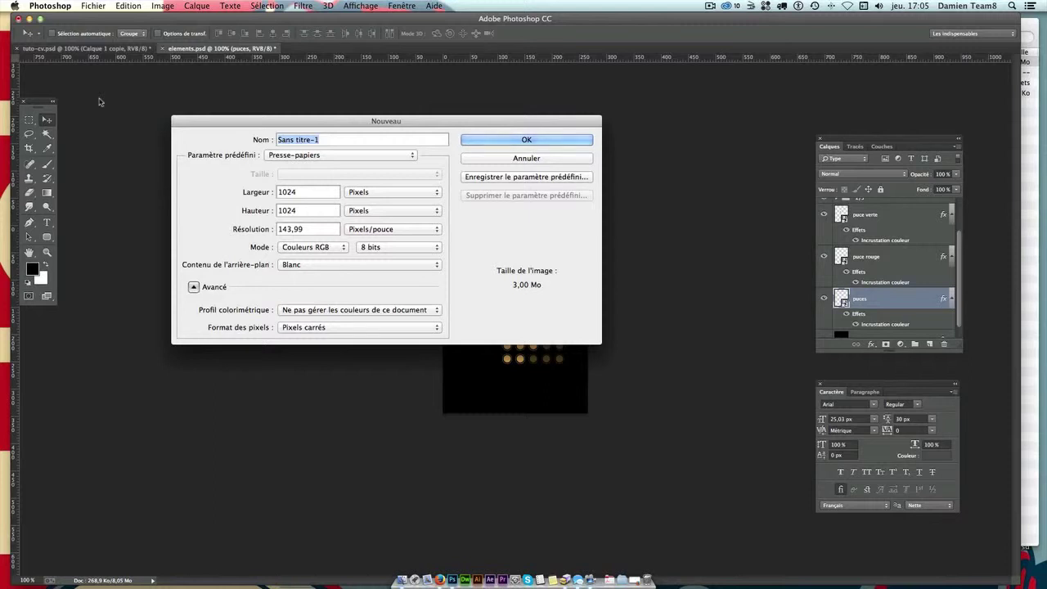
Set the new document size to 21 × 29,7 centimetres
{"action": "key", "text": "Tab"}
{"action": "left_click", "coordinate": [388, 195]}
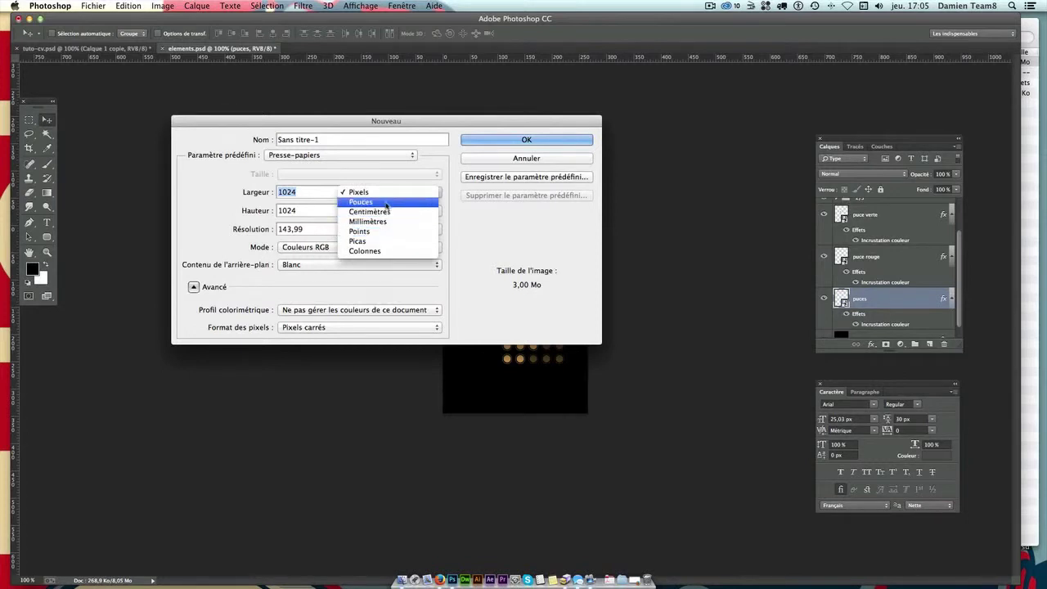
{"action": "left_click", "coordinate": [381, 213]}
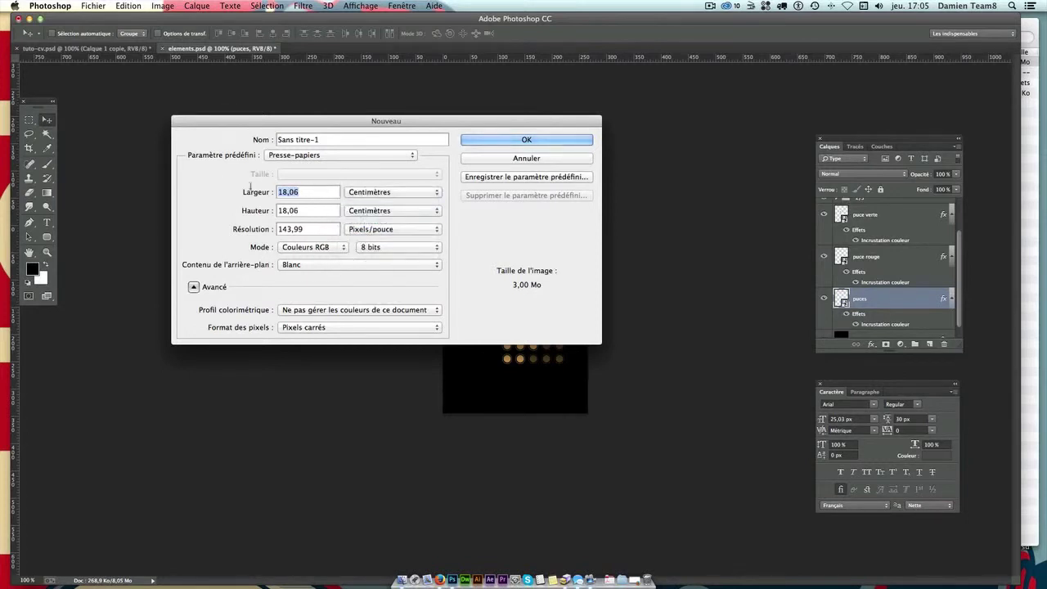
{"action": "type", "text": "21"}
{"action": "key", "text": "Tab"}
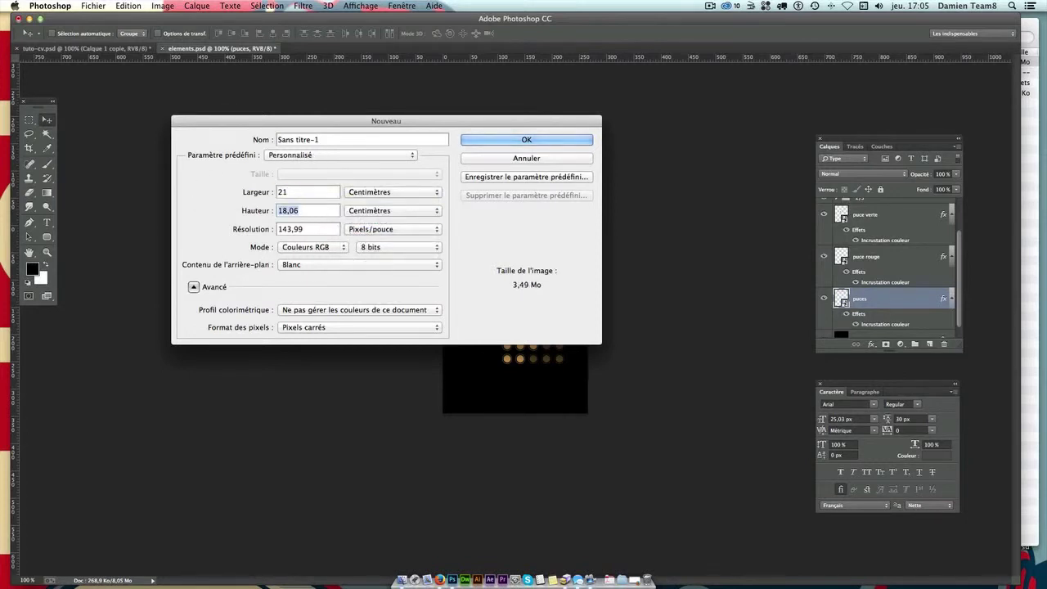
{"action": "type", "text": "29,7"}
{"action": "key", "text": "Tab"}
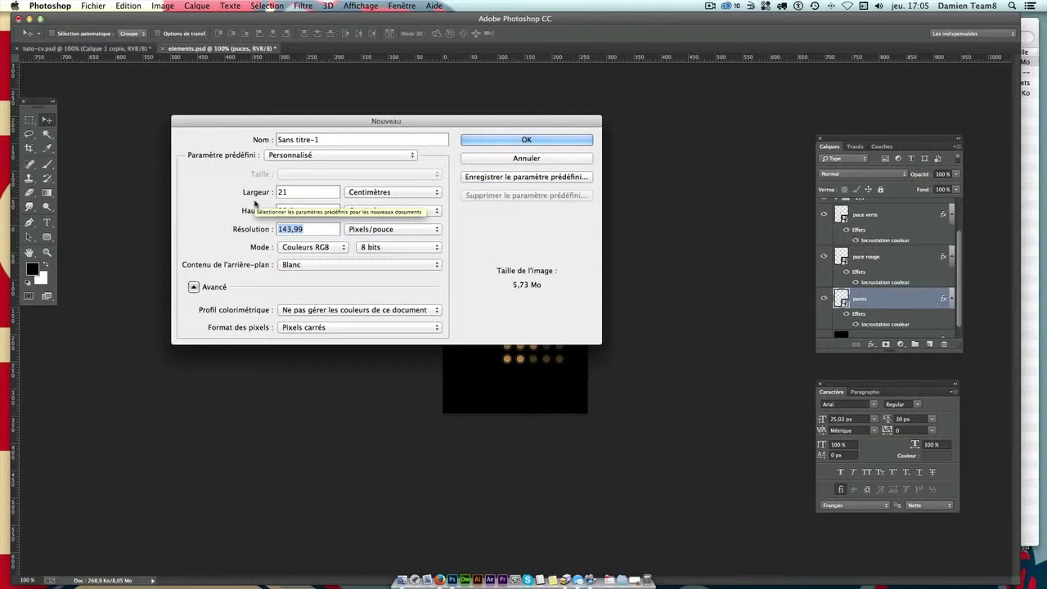
Set the resolution to 72 pixels/inch and create the blank document
{"action": "type", "text": "300"}
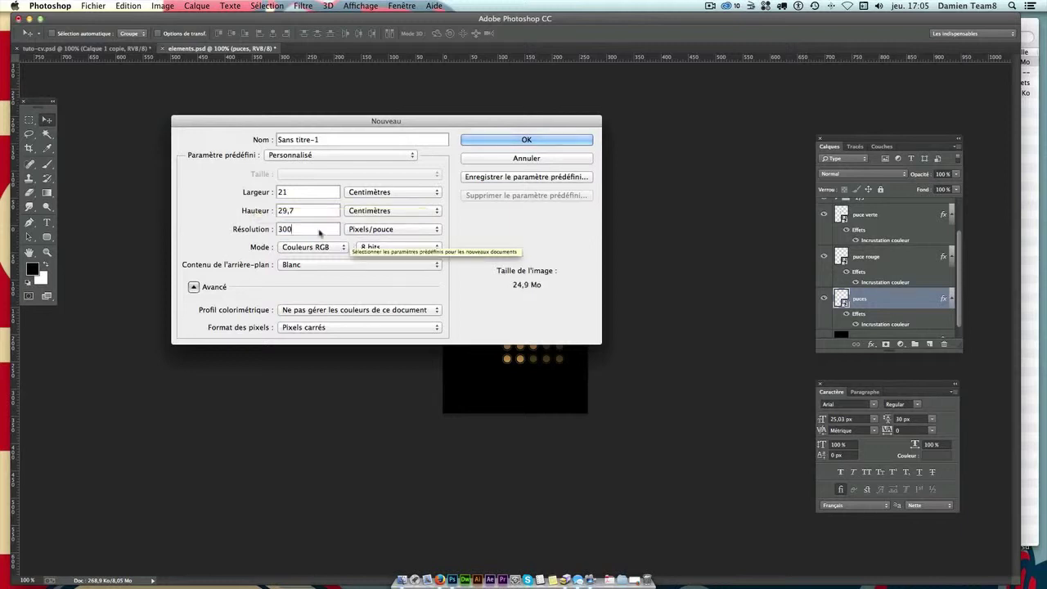
{"action": "left_click_drag", "start_coordinate": [293, 228], "coordinate": [254, 229]}
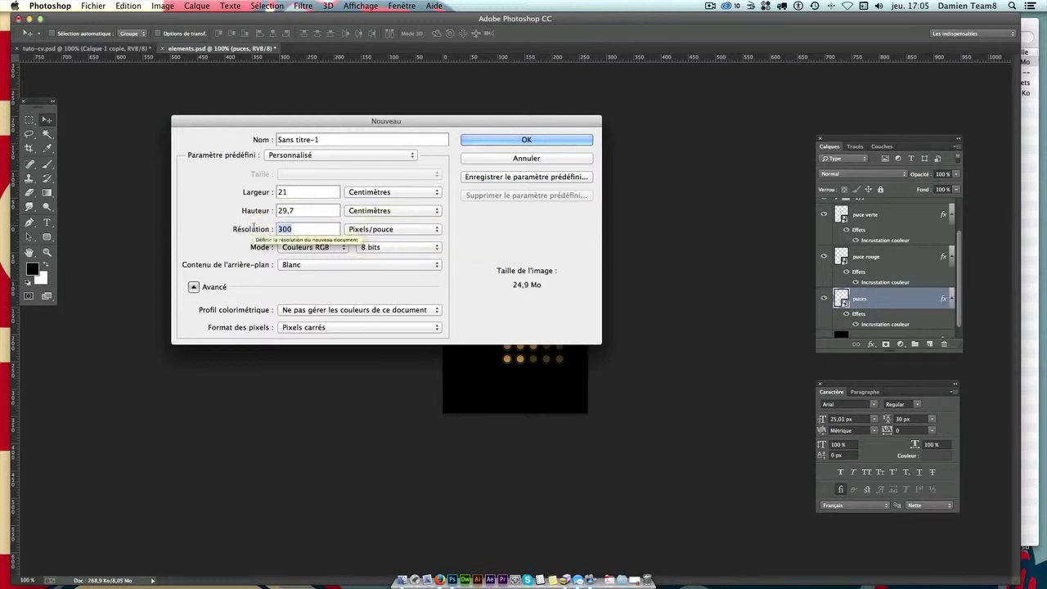
{"action": "type", "text": "150"}
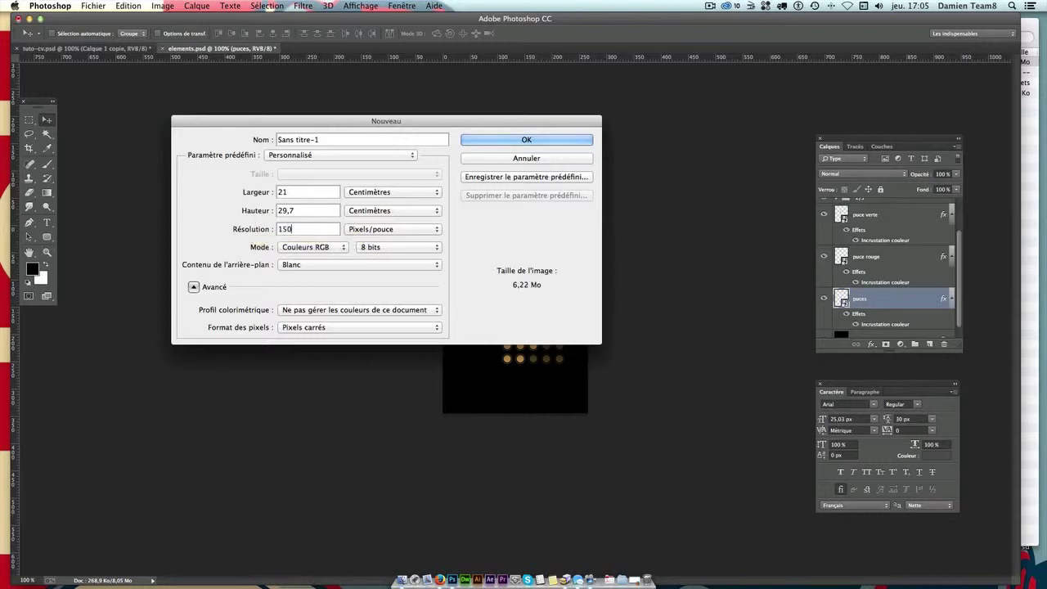
{"action": "left_click_drag", "start_coordinate": [289, 231], "coordinate": [186, 222]}
{"action": "type", "text": "7"}
{"action": "type", "text": "2"}
{"action": "key", "text": "Return"}
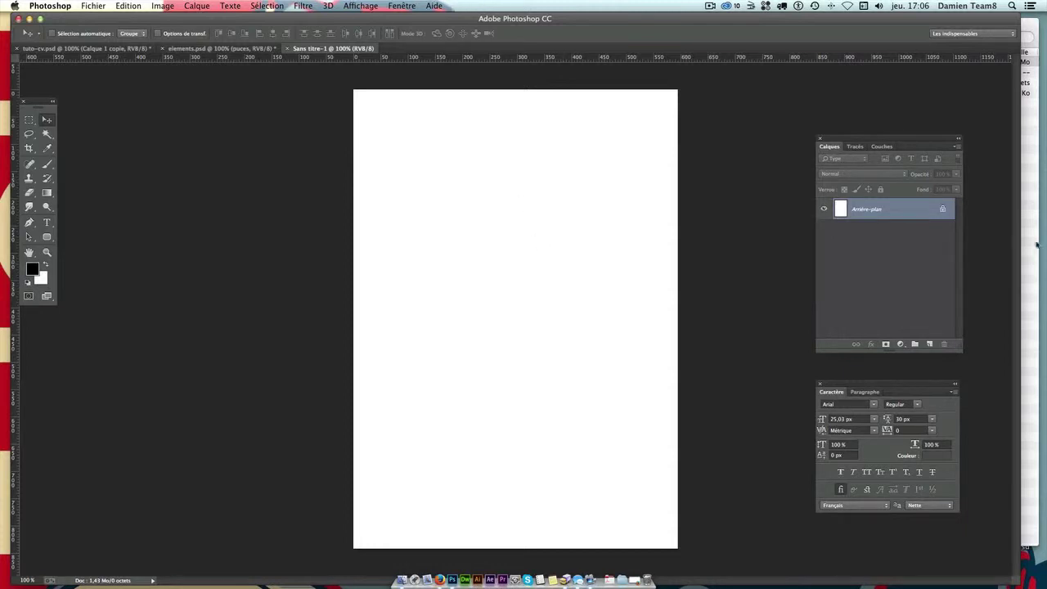
Convert the locked Arrière-plan background into a regular layer named Calque 0
{"action": "double_click", "coordinate": [898, 217]}
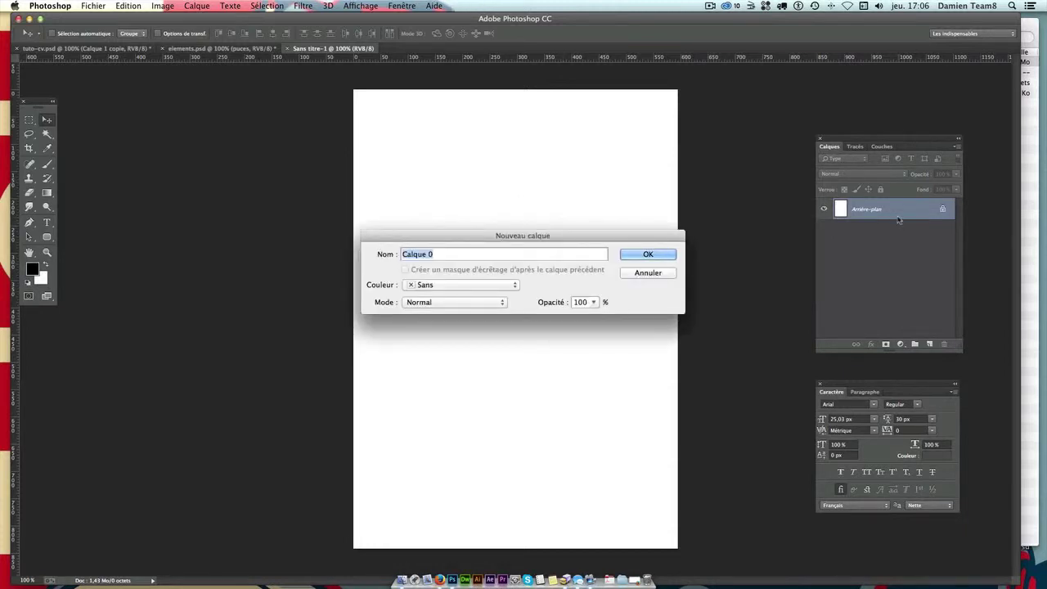
{"action": "key", "text": "Return"}
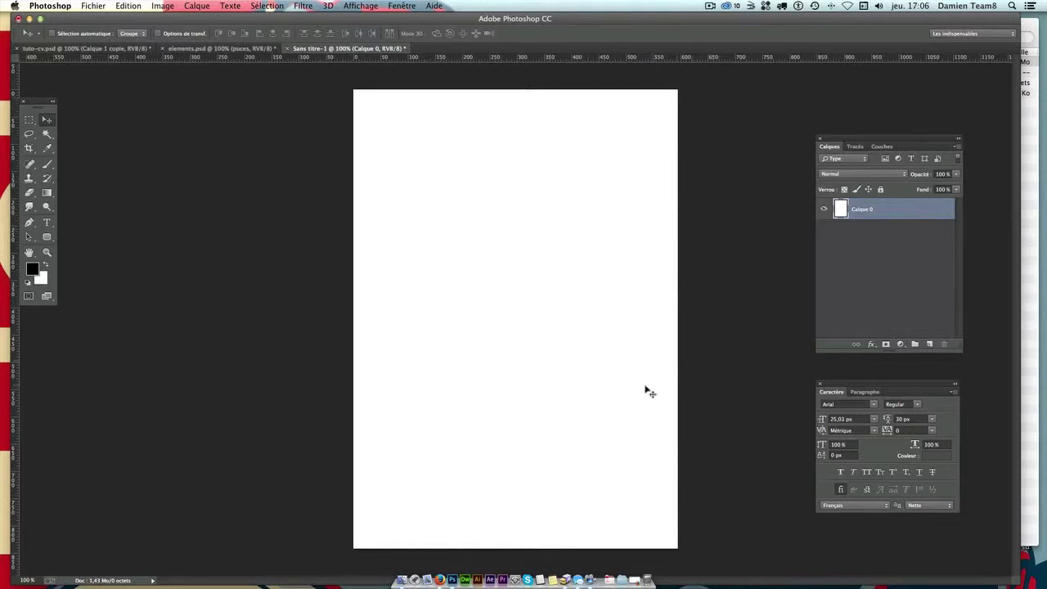
Apply a Correction de l'objectif vignette of -40 to Calque 0
{"action": "left_click", "coordinate": [312, 6]}
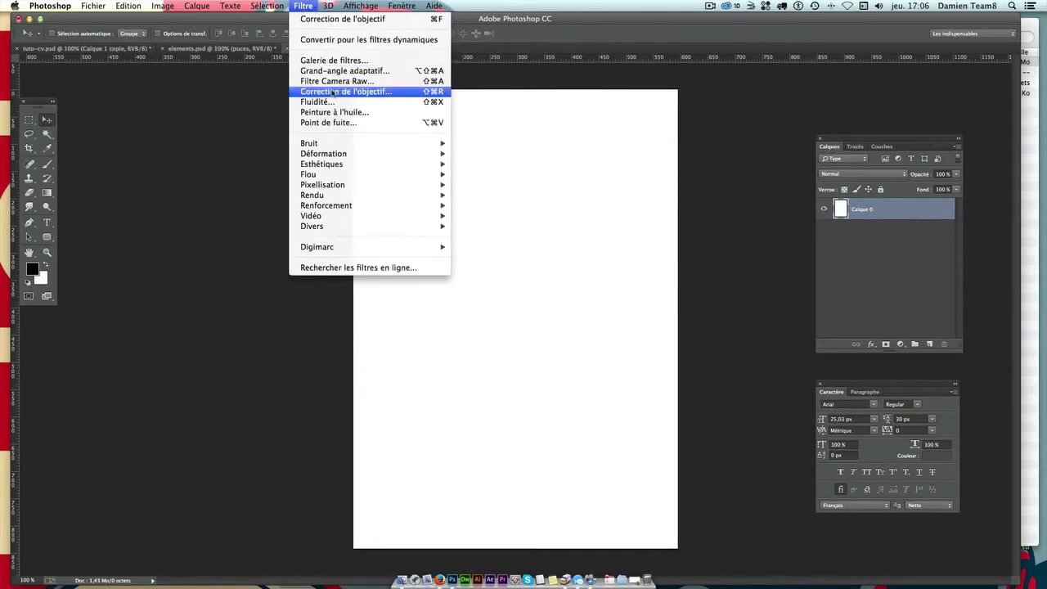
{"action": "left_click", "coordinate": [354, 96]}
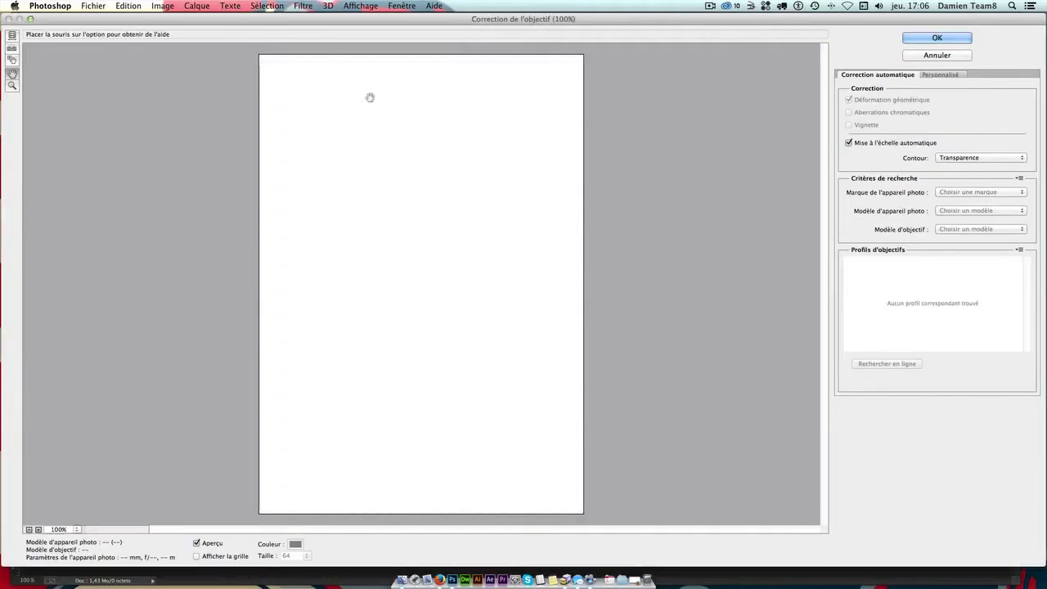
{"action": "left_click", "coordinate": [940, 74]}
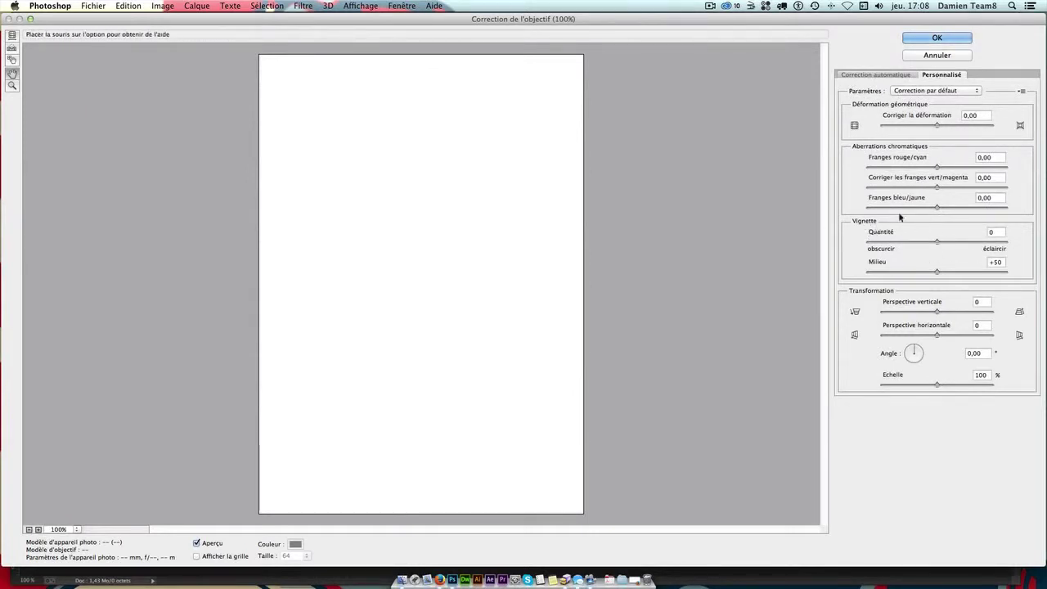
{"action": "left_click_drag", "start_coordinate": [936, 242], "coordinate": [904, 244]}
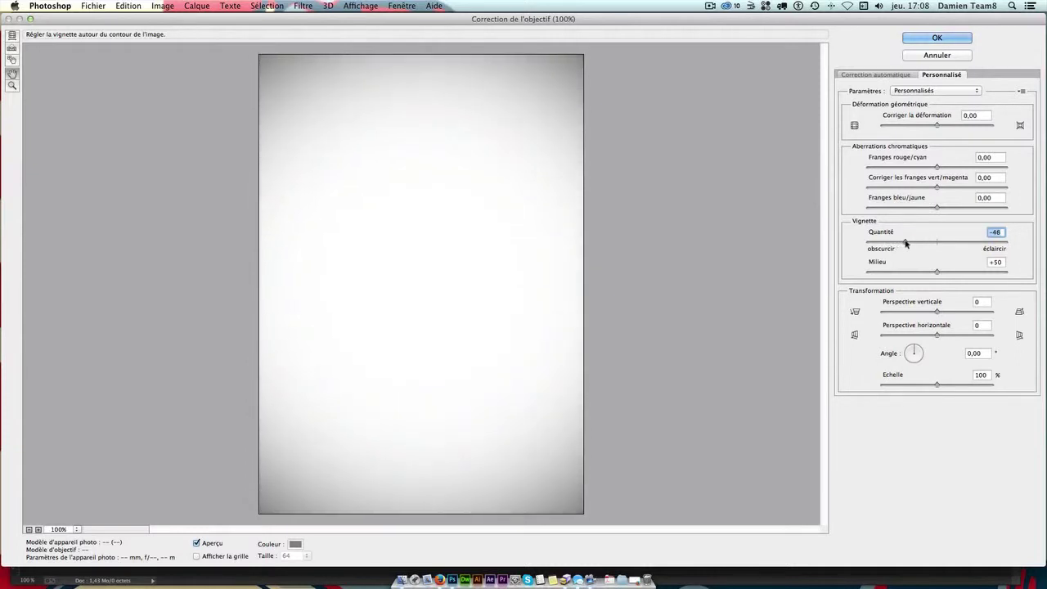
{"action": "type", "text": "-40"}
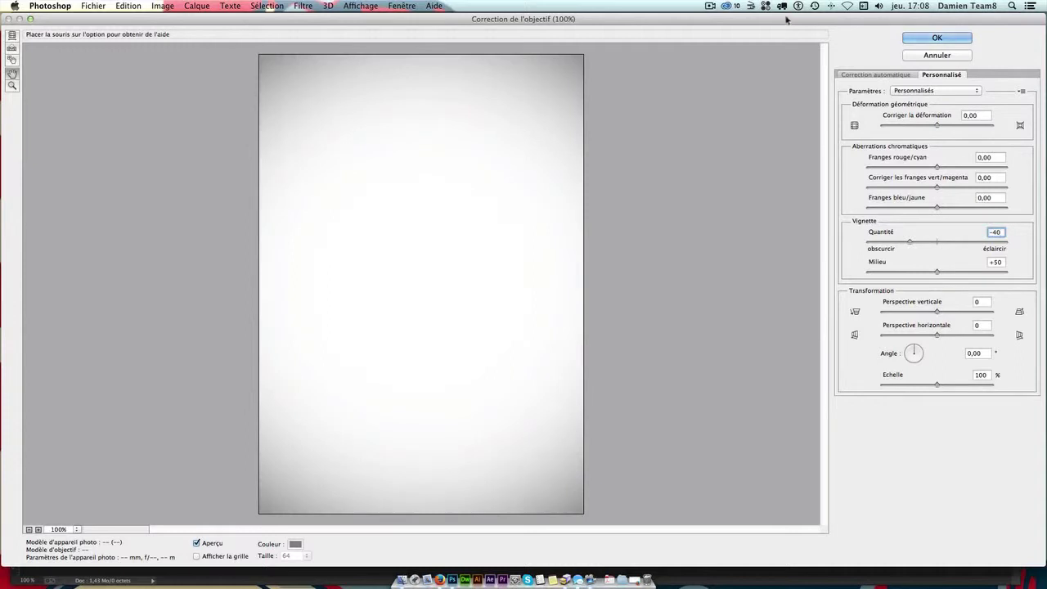
{"action": "left_click", "coordinate": [936, 38]}
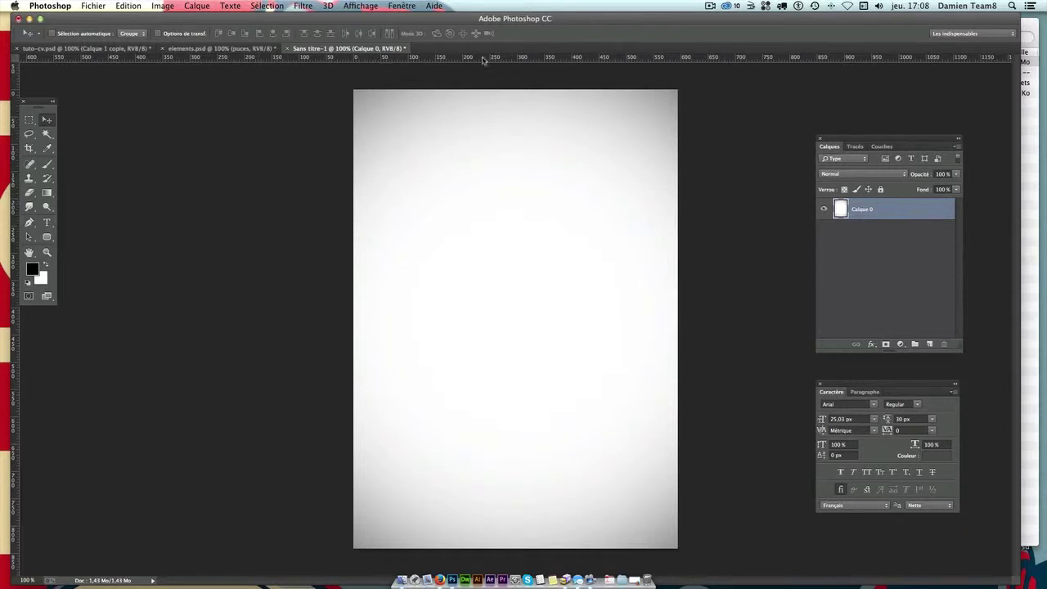
Drag a vertical guide from the ruler onto the page centre, using Free Transform's centre point
{"action": "key", "text": "super+r"}
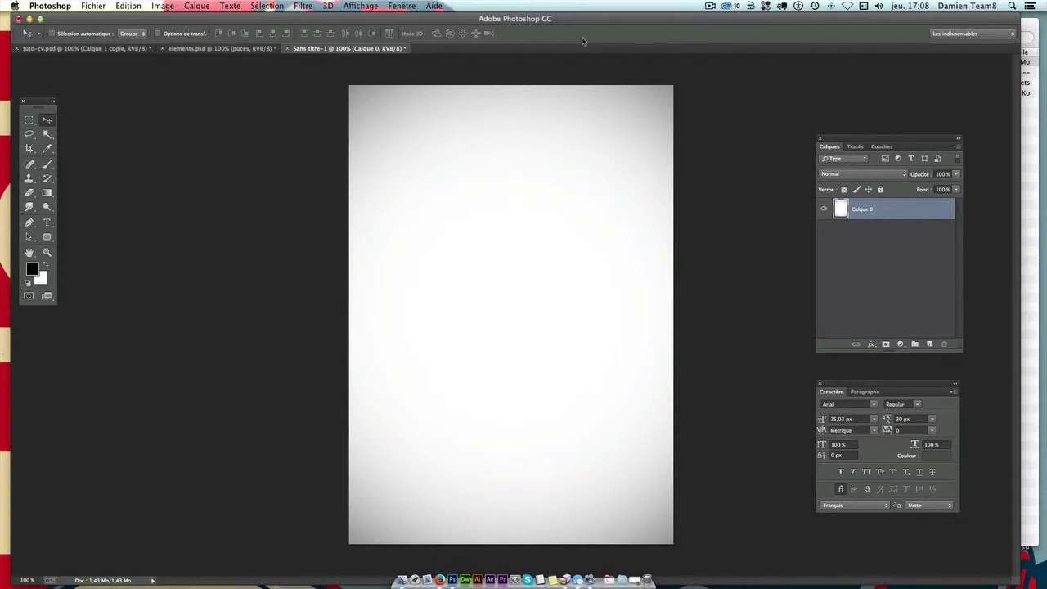
{"action": "key", "text": "super+r"}
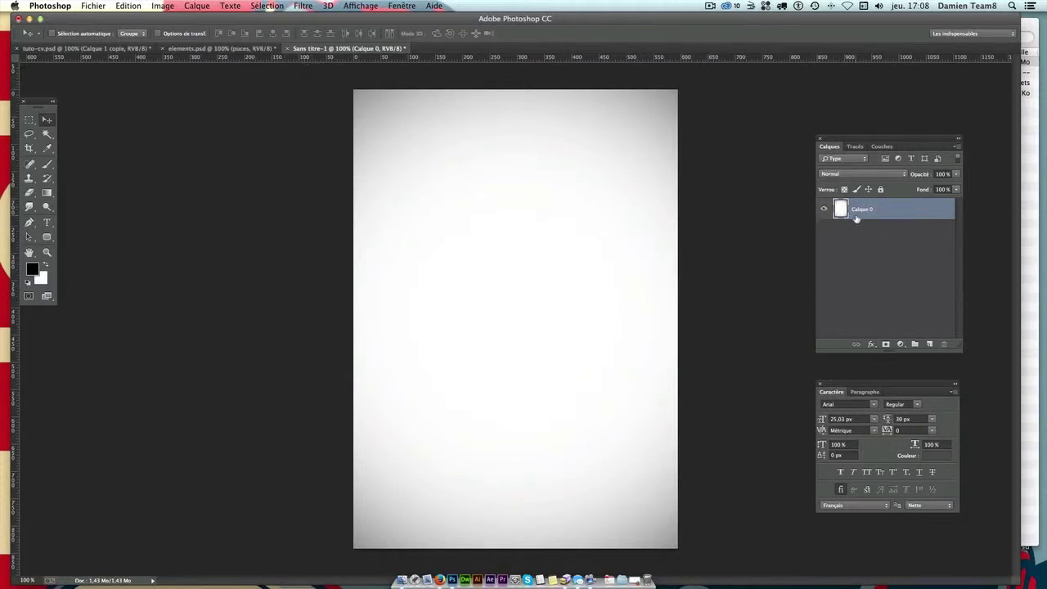
{"action": "key", "text": "super+t"}
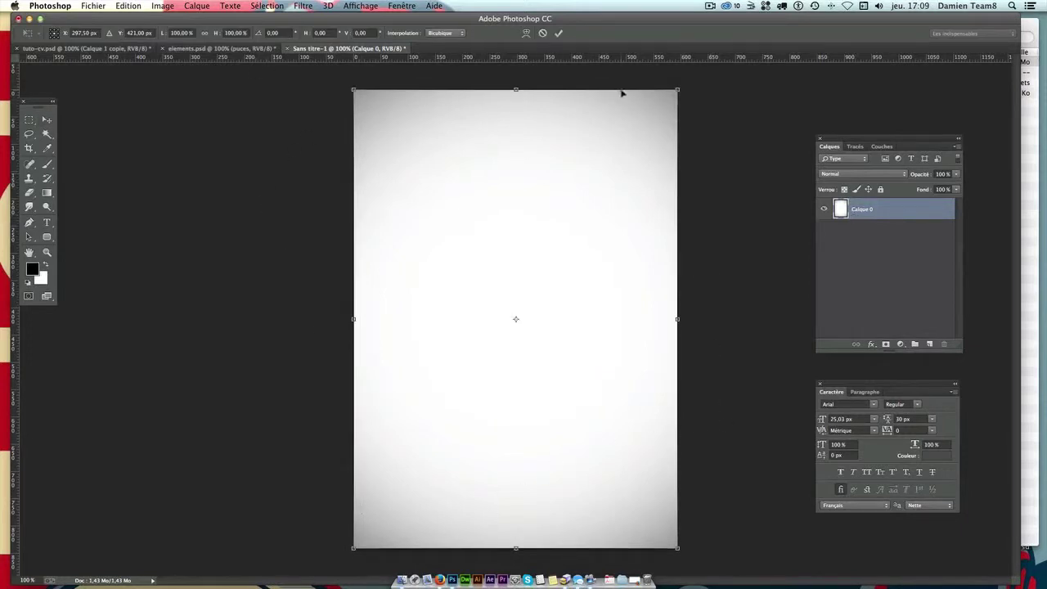
{"action": "left_click_drag", "start_coordinate": [13, 349], "coordinate": [18, 350]}
{"action": "mouse_move", "coordinate": [18, 350]}
{"action": "left_mouse_down"}
{"action": "mouse_move", "coordinate": [413, 316]}
{"action": "mouse_move", "coordinate": [150, 303]}
{"action": "mouse_move", "coordinate": [561, 269]}
{"action": "mouse_move", "coordinate": [515, 272]}
{"action": "mouse_move", "coordinate": [479, 253]}
{"action": "mouse_move", "coordinate": [514, 24]}
{"action": "mouse_move", "coordinate": [515, 95]}
{"action": "mouse_move", "coordinate": [500, 92]}
{"action": "mouse_move", "coordinate": [515, 88]}
{"action": "left_mouse_up"}
{"action": "key", "text": "Return"}
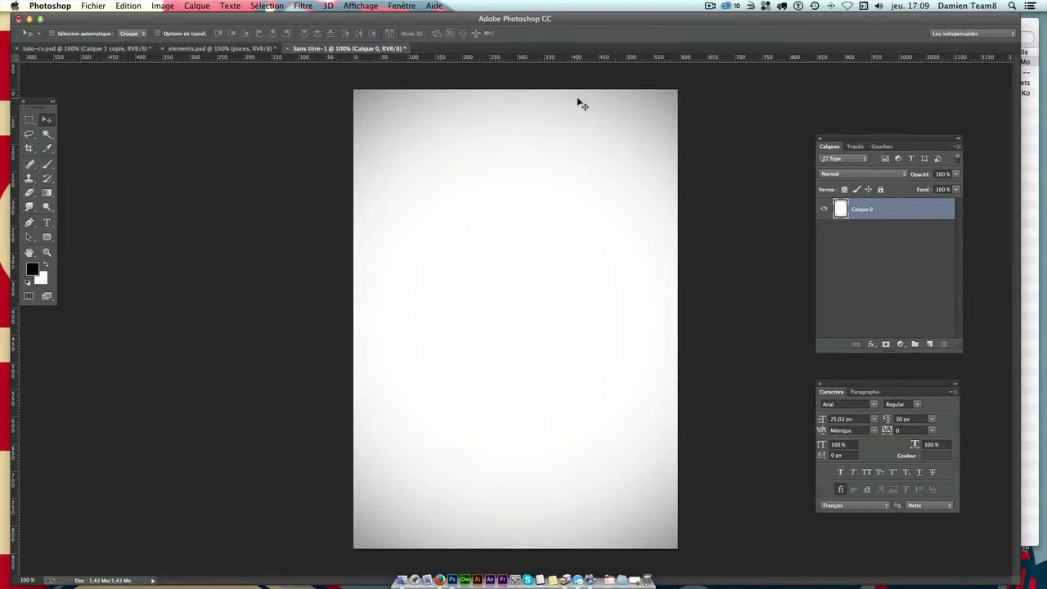
{"action": "key", "text": "super+semicolon"}
{"action": "key", "text": "super+semicolon"}
{"action": "key", "text": "super+semicolon"}
{"action": "key", "text": "super+semicolon"}
{"action": "key", "text": "super+semicolon"}
{"action": "key", "text": "super+semicolon"}
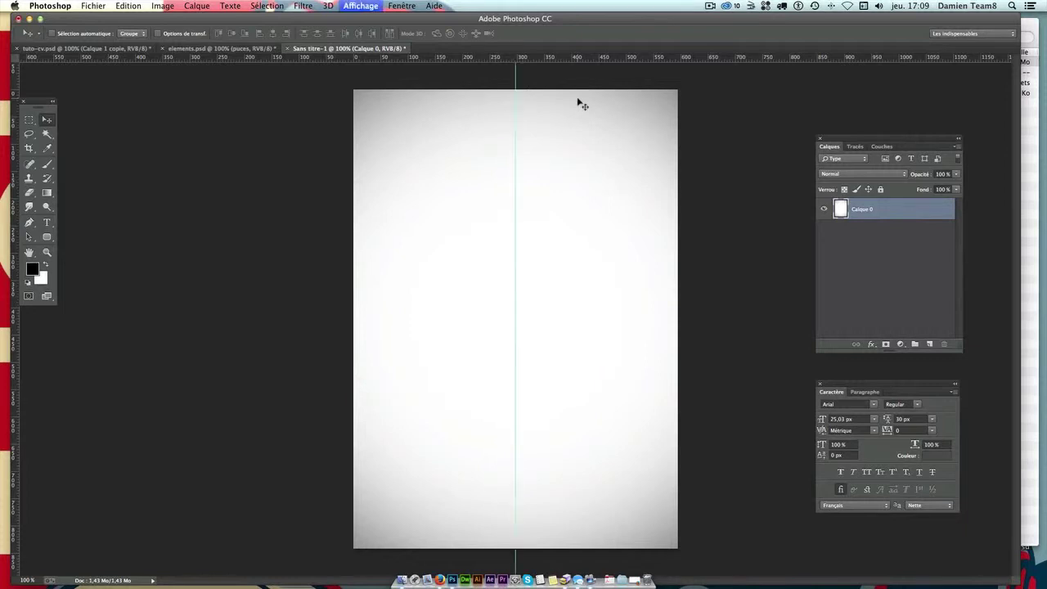
{"action": "key", "text": "super+semicolon"}
{"action": "key", "text": "super+semicolon"}
Type the designer's name as a text line near the top of the page
{"action": "left_click", "coordinate": [46, 222]}
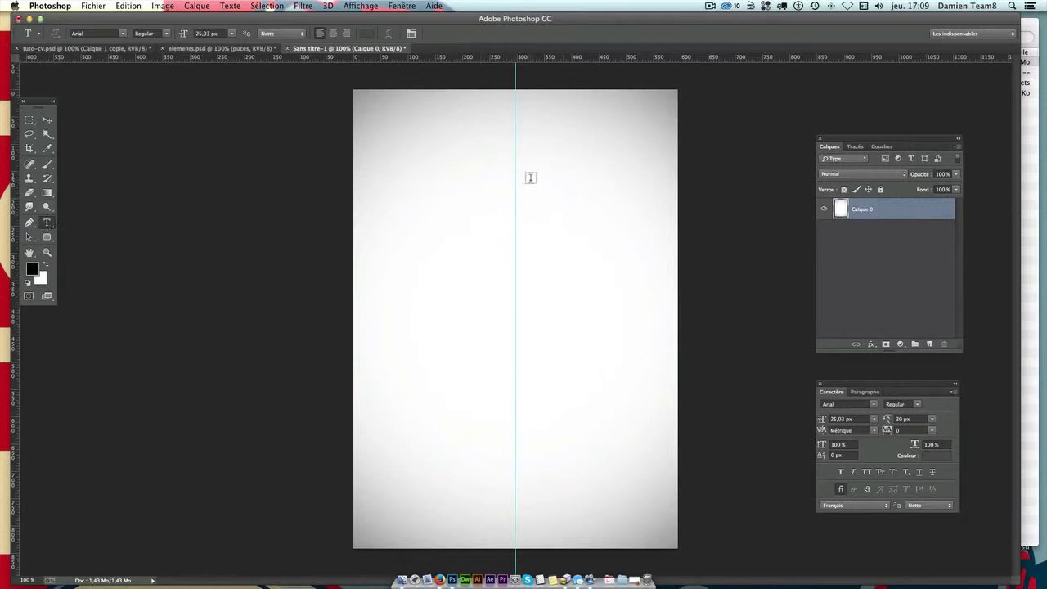
{"action": "left_click", "coordinate": [498, 144]}
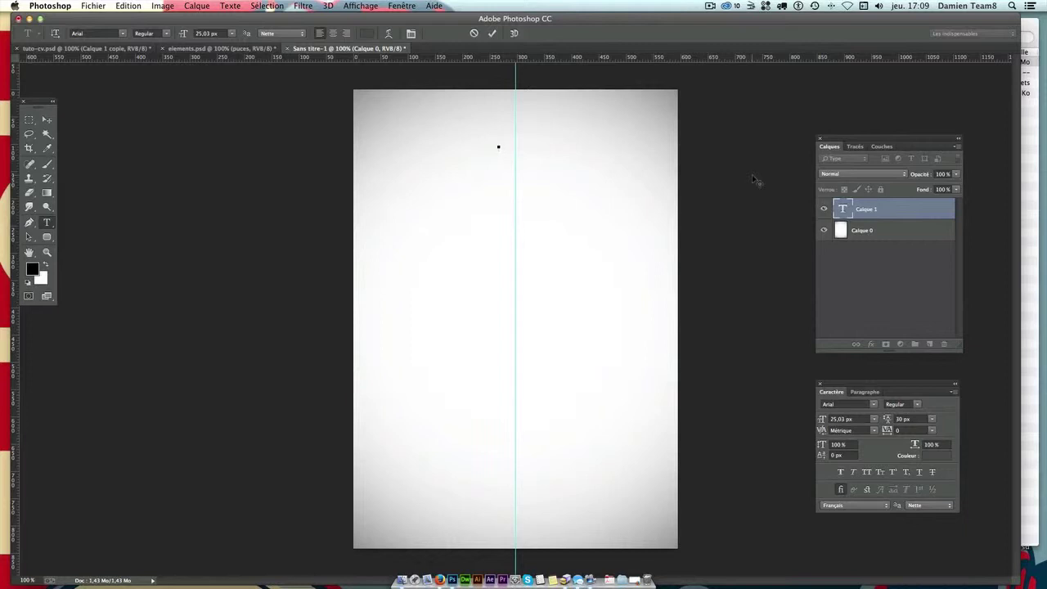
{"action": "type", "text": "Damien "}
{"action": "type", "text": "Team8"}
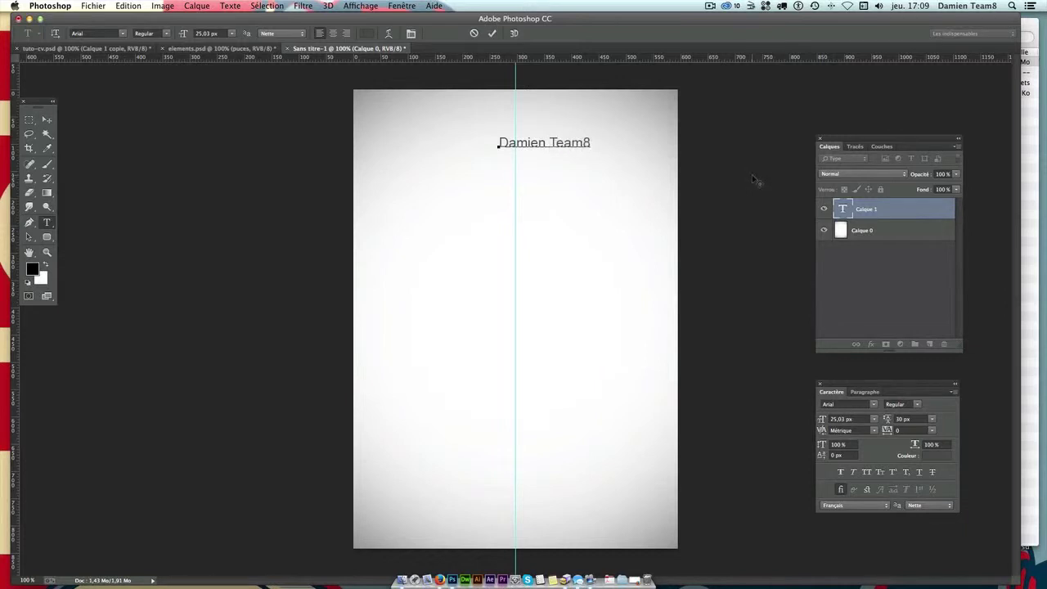
{"action": "left_click_drag", "start_coordinate": [590, 143], "coordinate": [483, 138]}
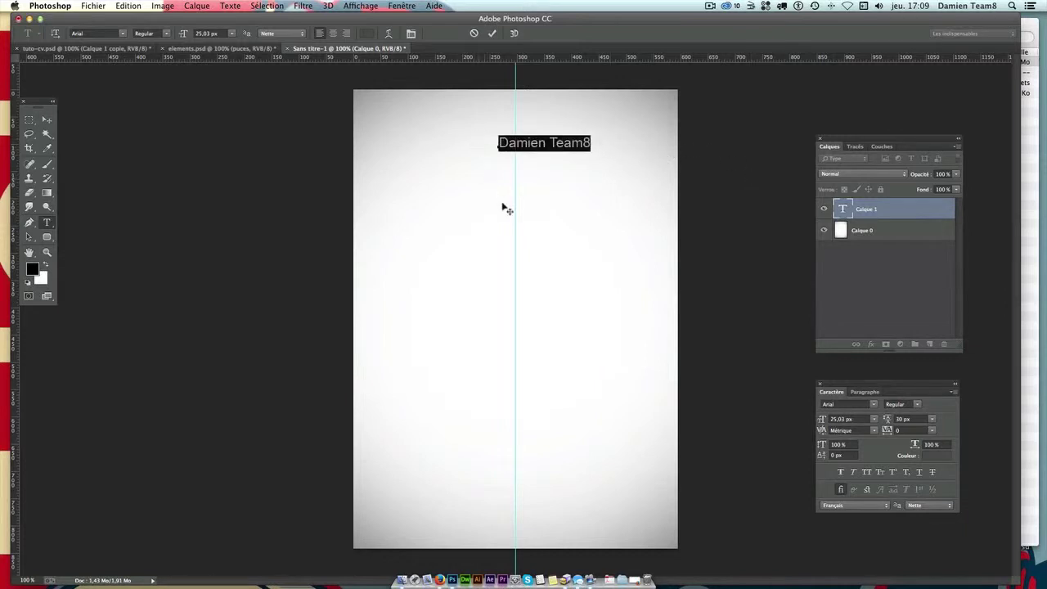
Set the name text's font family to Mission Script and commit the edit
{"action": "left_click", "coordinate": [838, 404]}
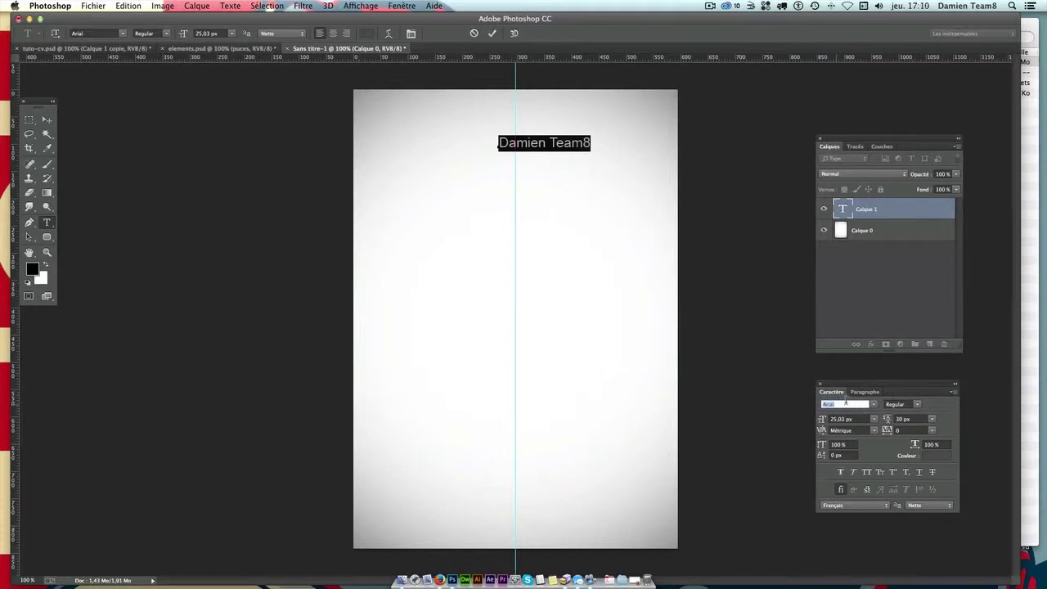
{"action": "type", "text": "mous"}
{"action": "key", "text": "Return"}
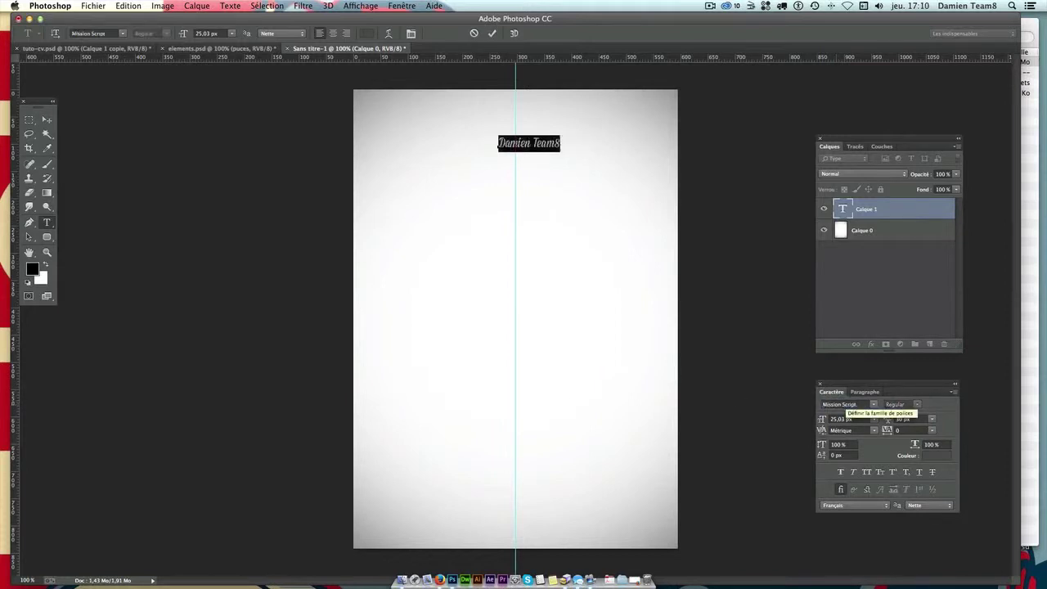
{"action": "left_click", "coordinate": [873, 404]}
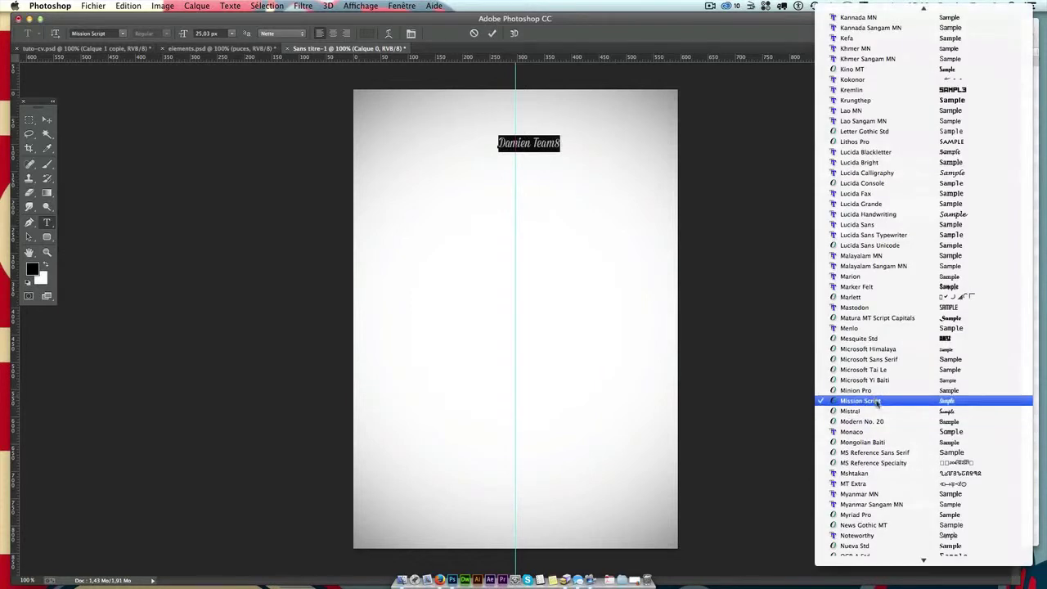
{"action": "left_click", "coordinate": [887, 401]}
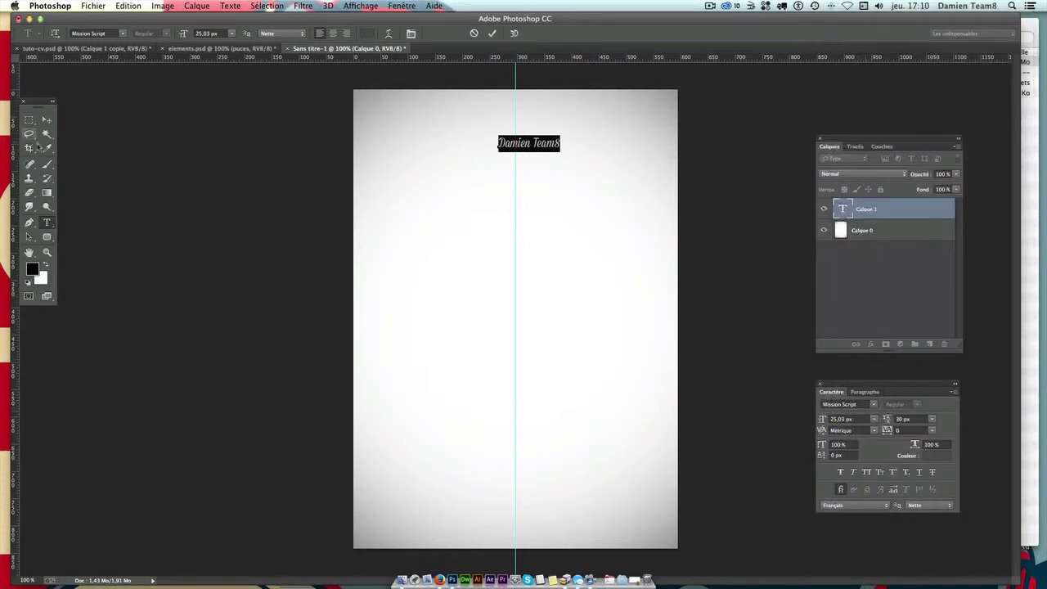
{"action": "left_click", "coordinate": [47, 119]}
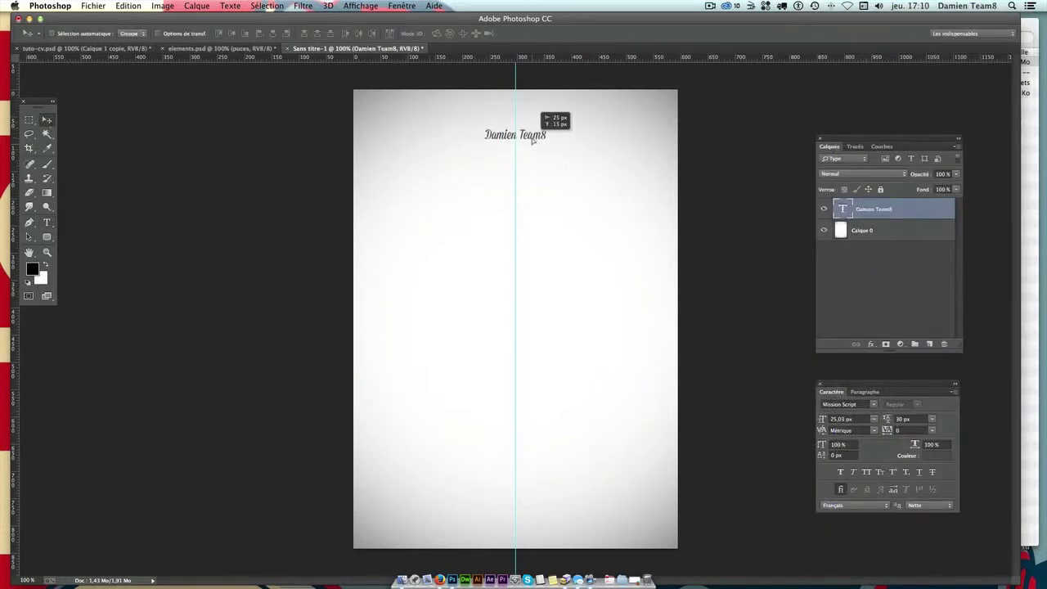
Increase the name's font size to 35 px
{"action": "left_click_drag", "start_coordinate": [549, 147], "coordinate": [536, 133]}
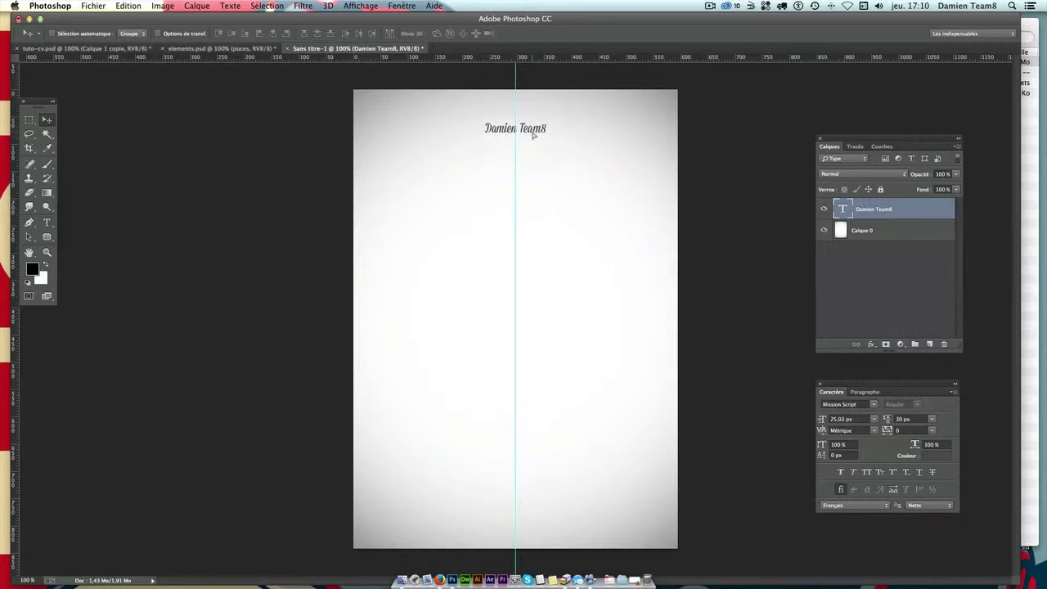
{"action": "left_click", "coordinate": [854, 419]}
{"action": "type", "text": "30"}
{"action": "key", "text": "Return"}
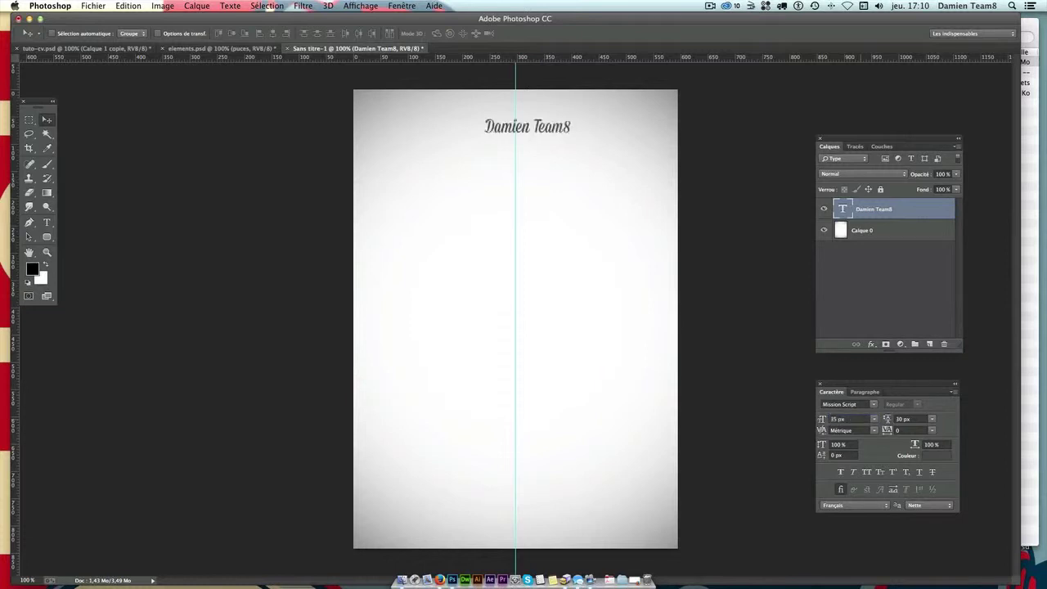
Reposition the name centred near the top of the page with Free Transform
{"action": "left_click_drag", "start_coordinate": [579, 131], "coordinate": [590, 170]}
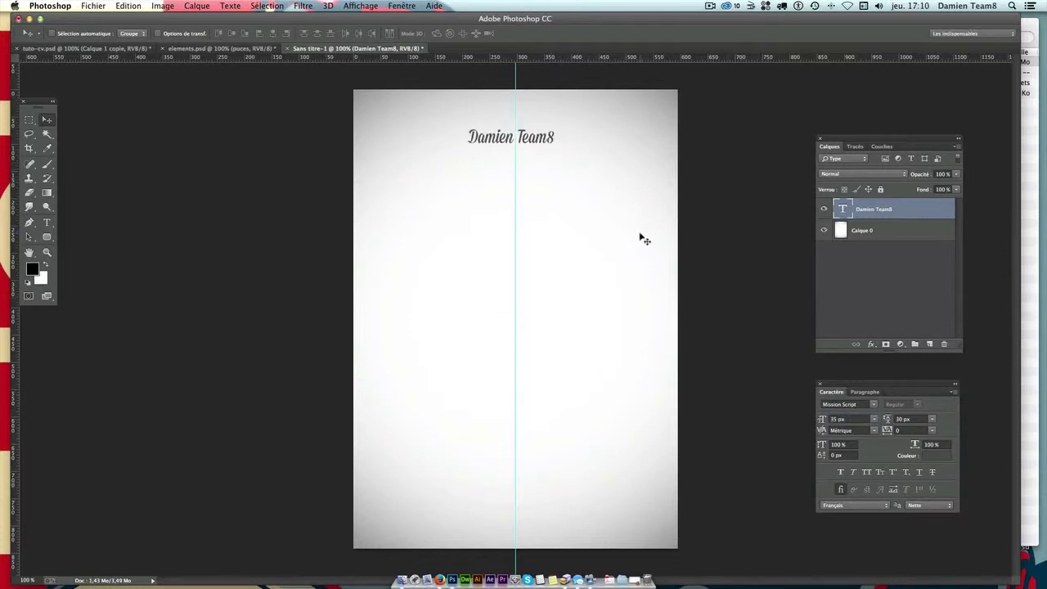
{"action": "key", "text": "ctrl+t"}
{"action": "mouse_move", "coordinate": [525, 137]}
{"action": "left_mouse_down"}
{"action": "mouse_move", "coordinate": [530, 151]}
{"action": "mouse_move", "coordinate": [528, 111]}
{"action": "left_mouse_up"}
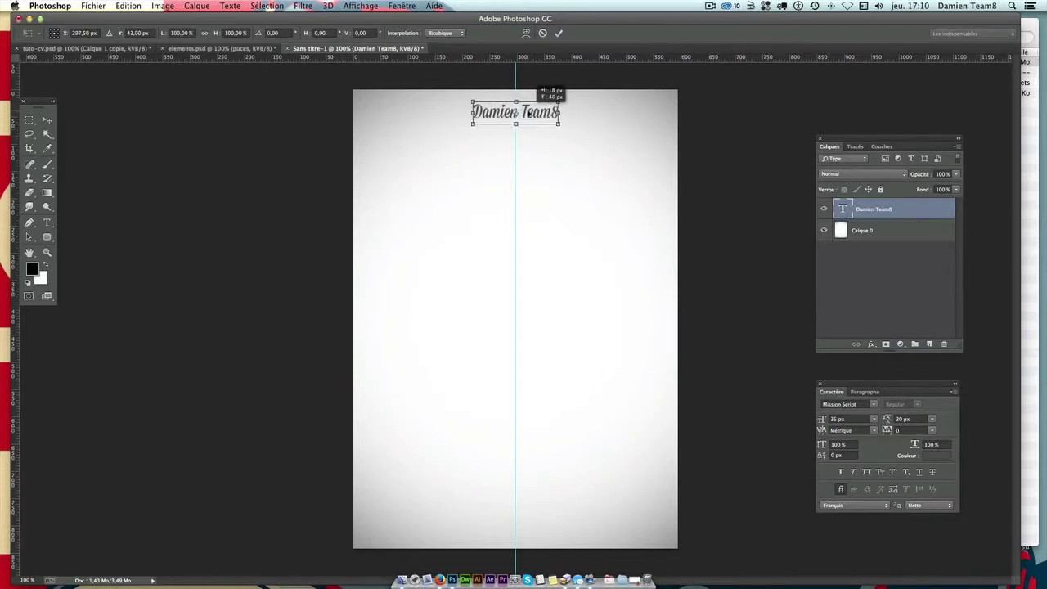
{"action": "mouse_move", "coordinate": [529, 110]}
{"action": "left_mouse_down"}
{"action": "mouse_move", "coordinate": [517, 112]}
{"action": "mouse_move", "coordinate": [528, 110]}
{"action": "left_mouse_up"}
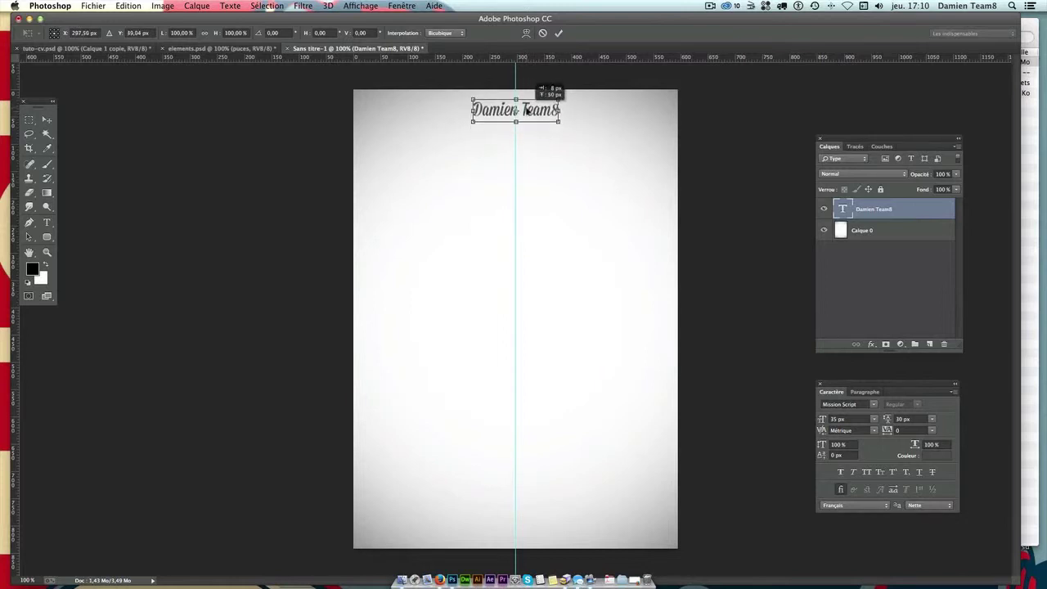
{"action": "key", "text": "Return"}
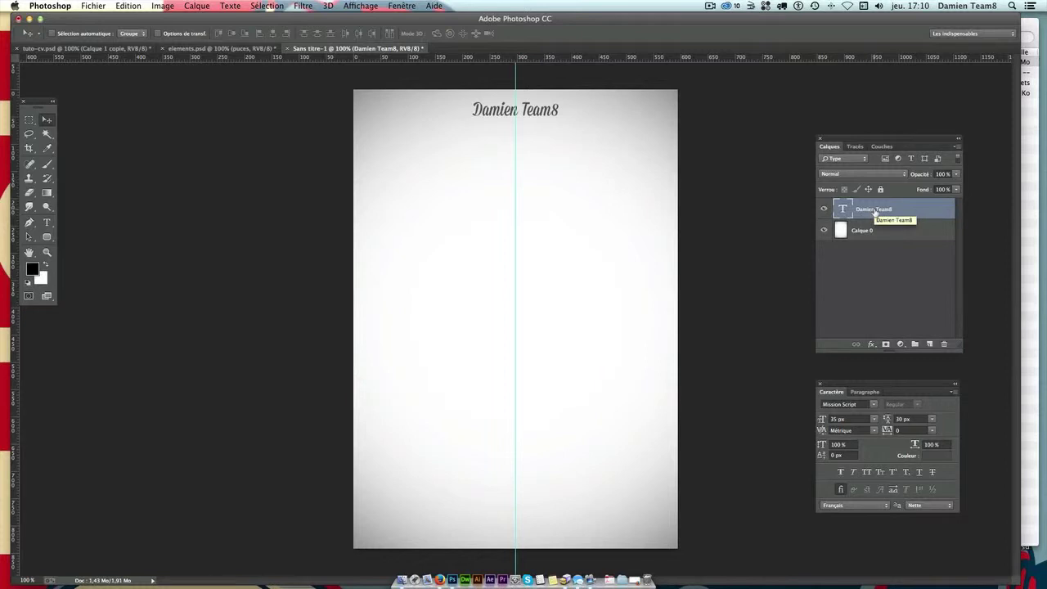
Duplicate the name layer and place the copy 24 px below the original
{"action": "key", "text": "super+j"}
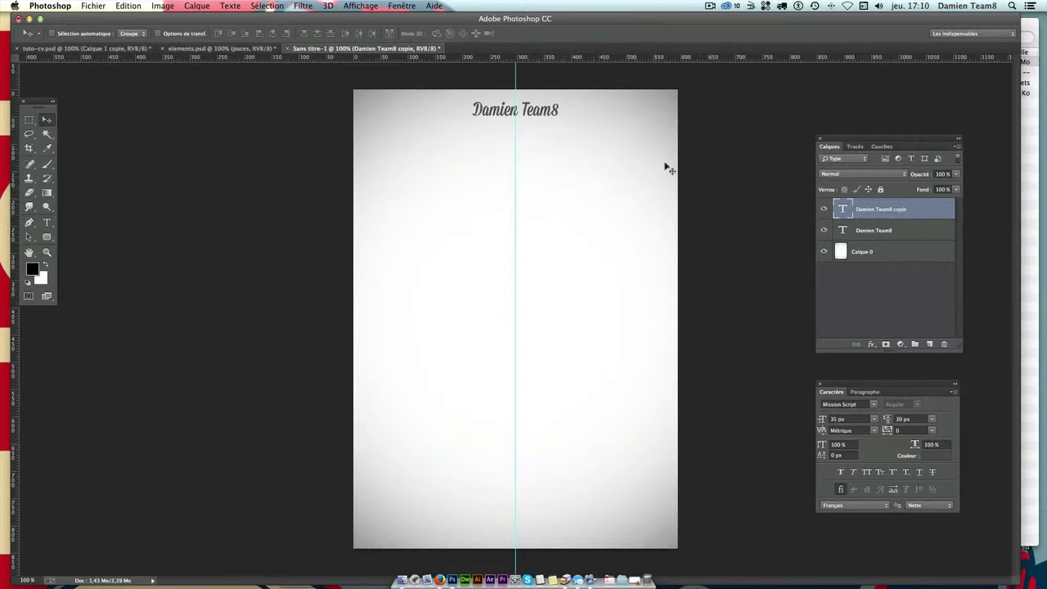
{"action": "left_click_drag", "start_coordinate": [627, 168], "coordinate": [619, 170]}
{"action": "double_click", "coordinate": [845, 209]}
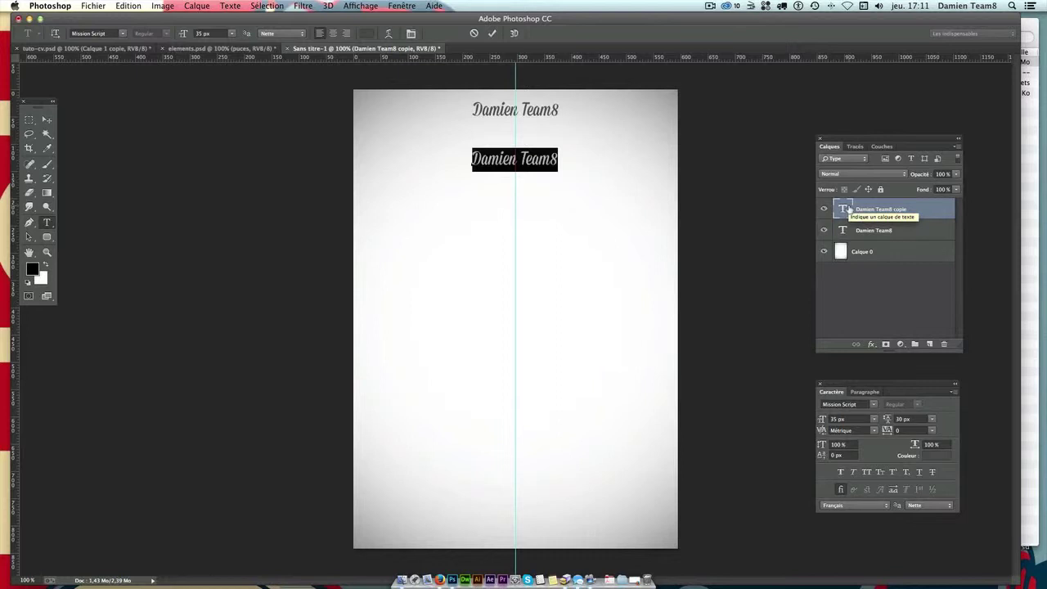
Replace the copy's text with 'Designer graphique' and confirm the text colour is #4b4b4b
{"action": "type", "text": "De"}
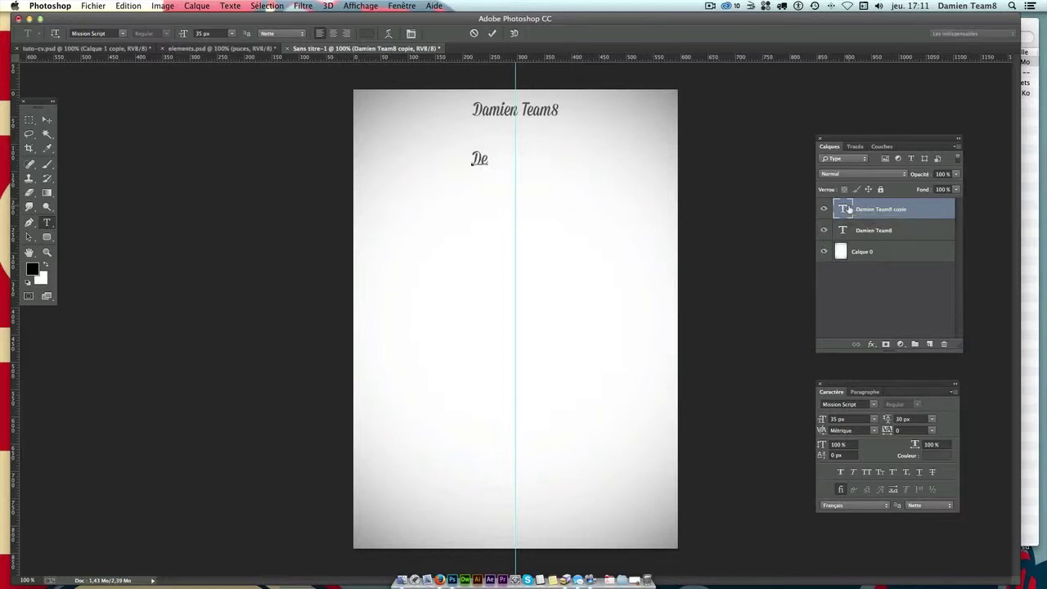
{"action": "type", "text": "signer g"}
{"action": "type", "text": "raphique"}
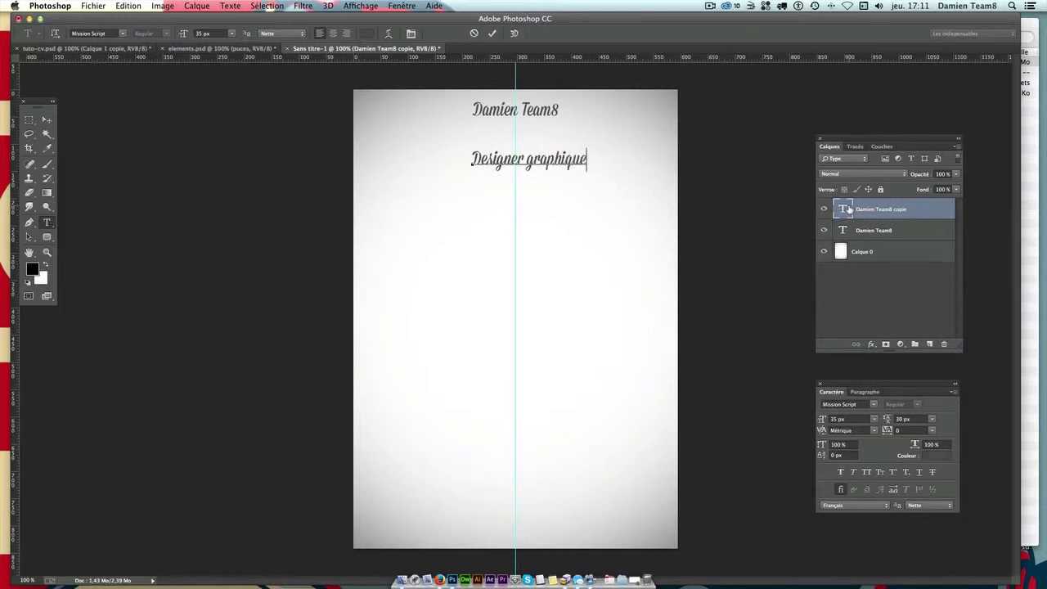
{"action": "left_click", "coordinate": [47, 120]}
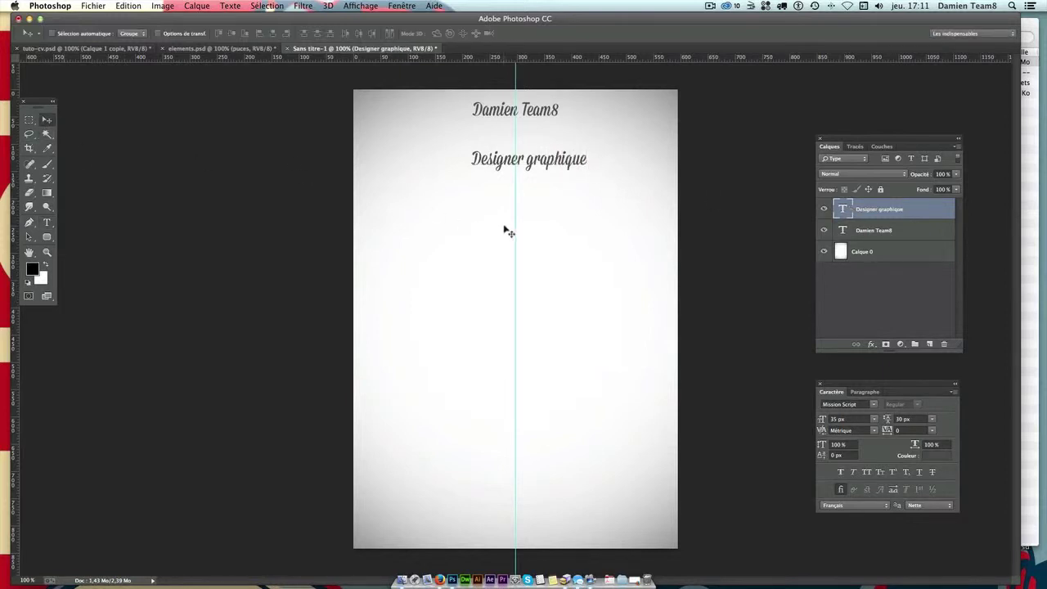
{"action": "left_click", "coordinate": [546, 114]}
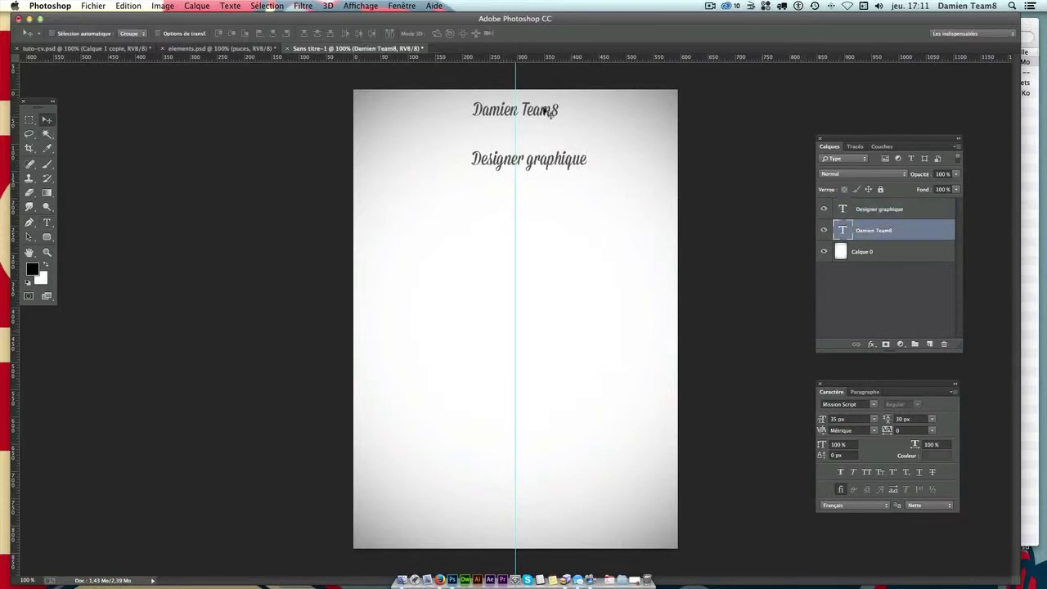
{"action": "left_click", "coordinate": [938, 456]}
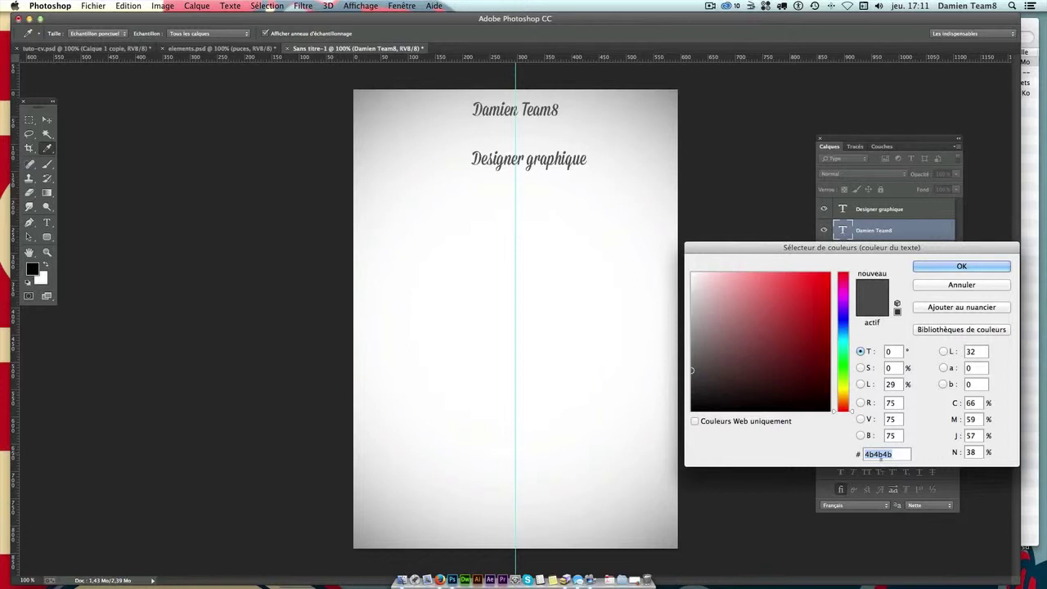
{"action": "left_click", "coordinate": [894, 454]}
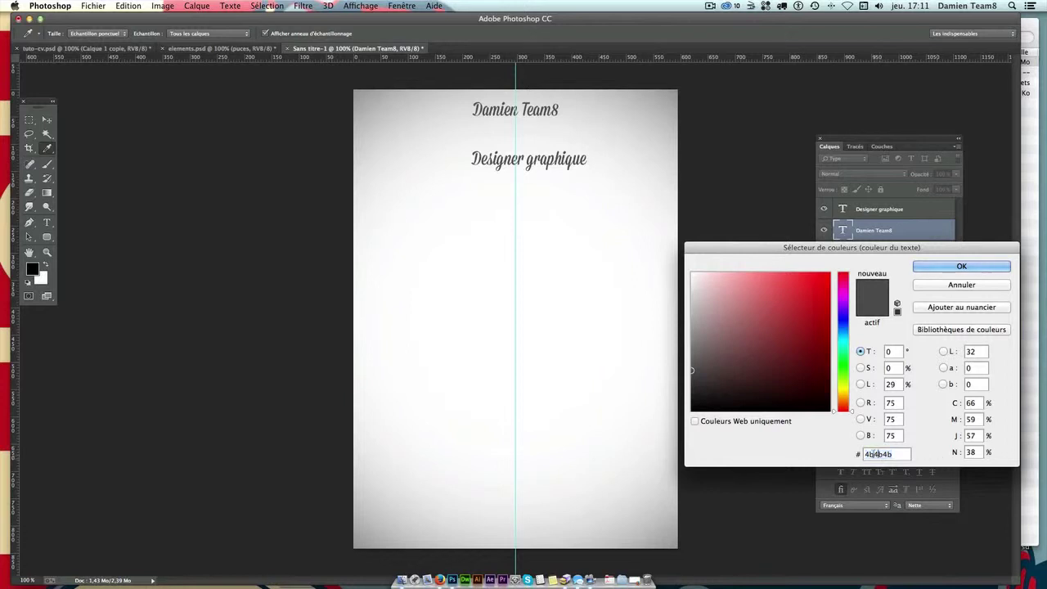
{"action": "left_click", "coordinate": [960, 286]}
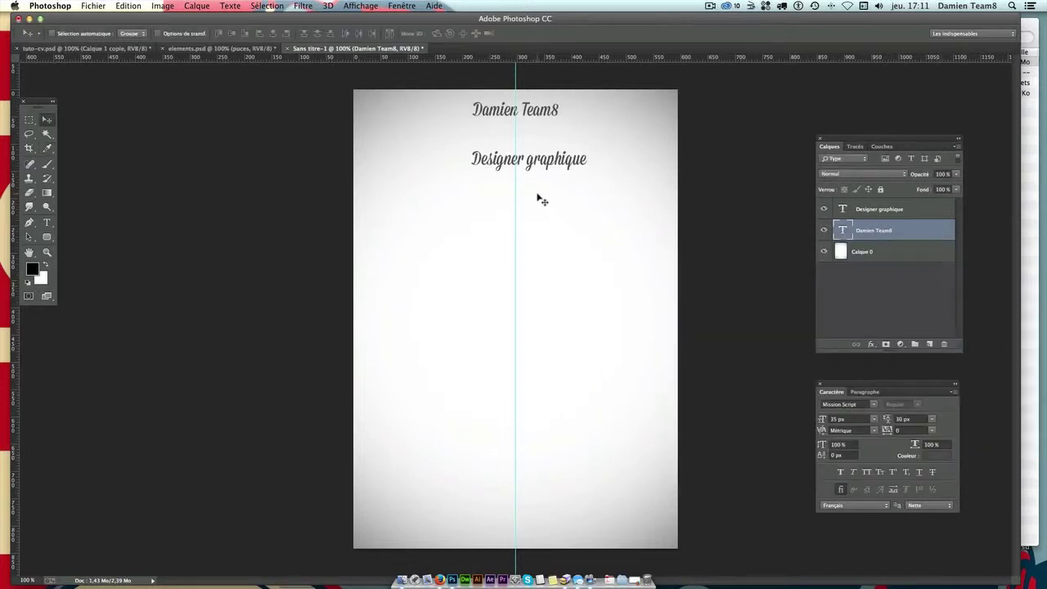
Shift the name up and left, discarding trial rescales of Designer graphique
{"action": "mouse_move", "coordinate": [570, 197]}
{"action": "left_mouse_down"}
{"action": "mouse_move", "coordinate": [559, 185]}
{"action": "mouse_move", "coordinate": [586, 190]}
{"action": "left_mouse_up"}
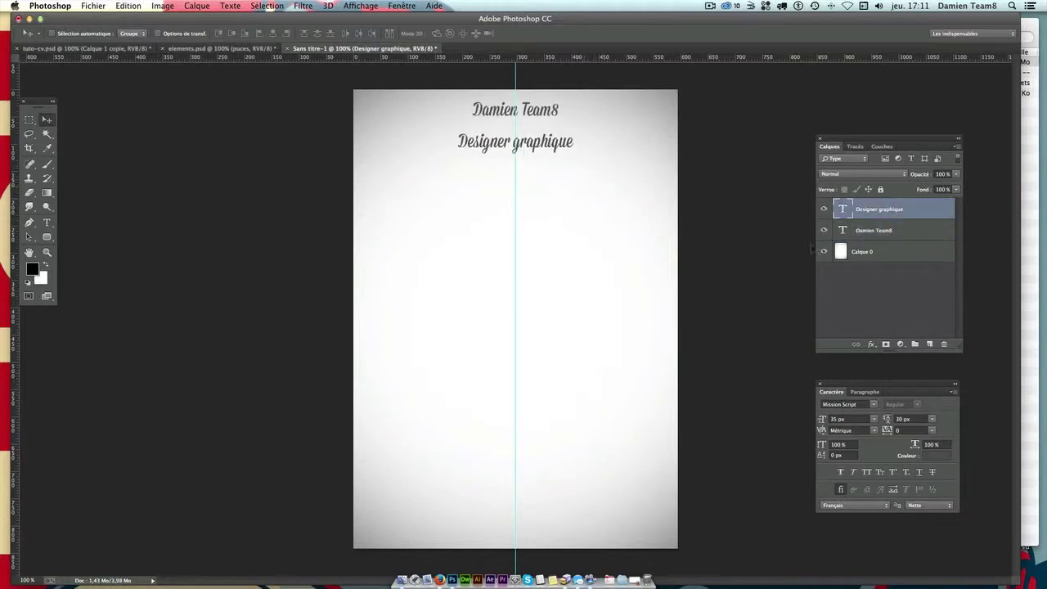
{"action": "key", "text": "ctrl+t"}
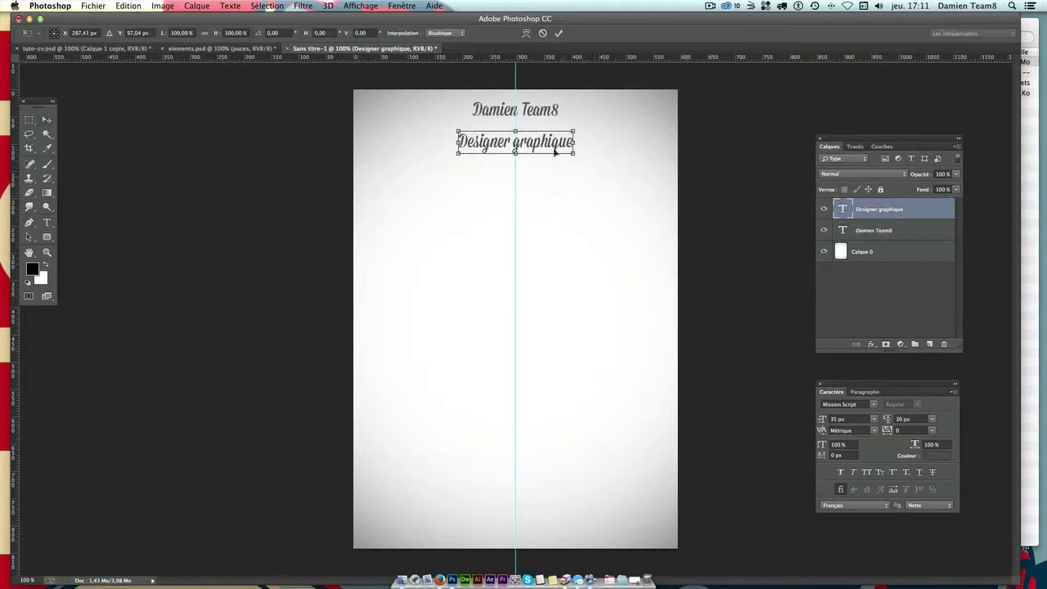
{"action": "left_click_drag", "start_coordinate": [572, 149], "coordinate": [606, 159]}
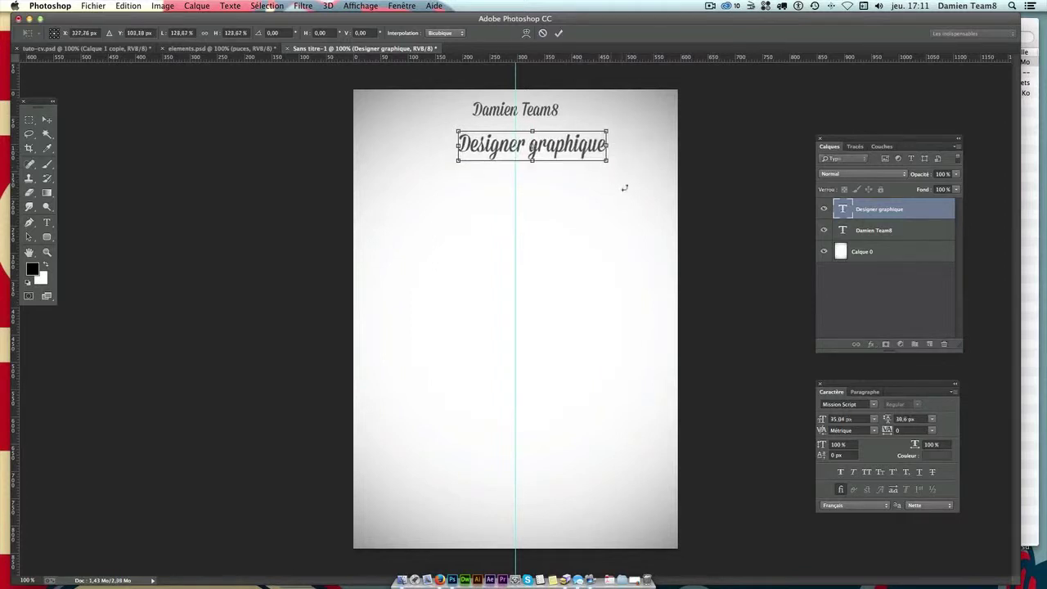
{"action": "key", "text": "Escape"}
{"action": "key", "text": "ctrl+t"}
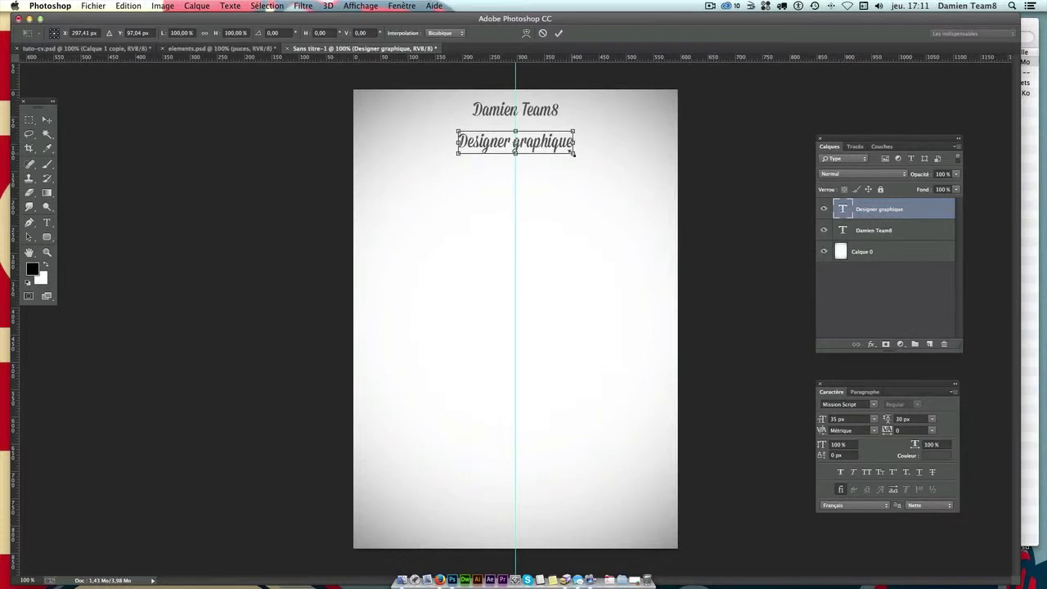
{"action": "mouse_move", "coordinate": [571, 152]}
{"action": "left_mouse_down"}
{"action": "mouse_move", "coordinate": [546, 172]}
{"action": "mouse_move", "coordinate": [754, 219]}
{"action": "mouse_move", "coordinate": [539, 179]}
{"action": "mouse_move", "coordinate": [607, 197]}
{"action": "mouse_move", "coordinate": [567, 155]}
{"action": "mouse_move", "coordinate": [690, 286]}
{"action": "mouse_move", "coordinate": [524, 147]}
{"action": "mouse_move", "coordinate": [695, 229]}
{"action": "mouse_move", "coordinate": [597, 189]}
{"action": "mouse_move", "coordinate": [634, 200]}
{"action": "mouse_move", "coordinate": [590, 174]}
{"action": "mouse_move", "coordinate": [673, 192]}
{"action": "mouse_move", "coordinate": [565, 155]}
{"action": "left_mouse_up"}
{"action": "key", "text": "ctrl+z"}
{"action": "key", "text": "Return"}
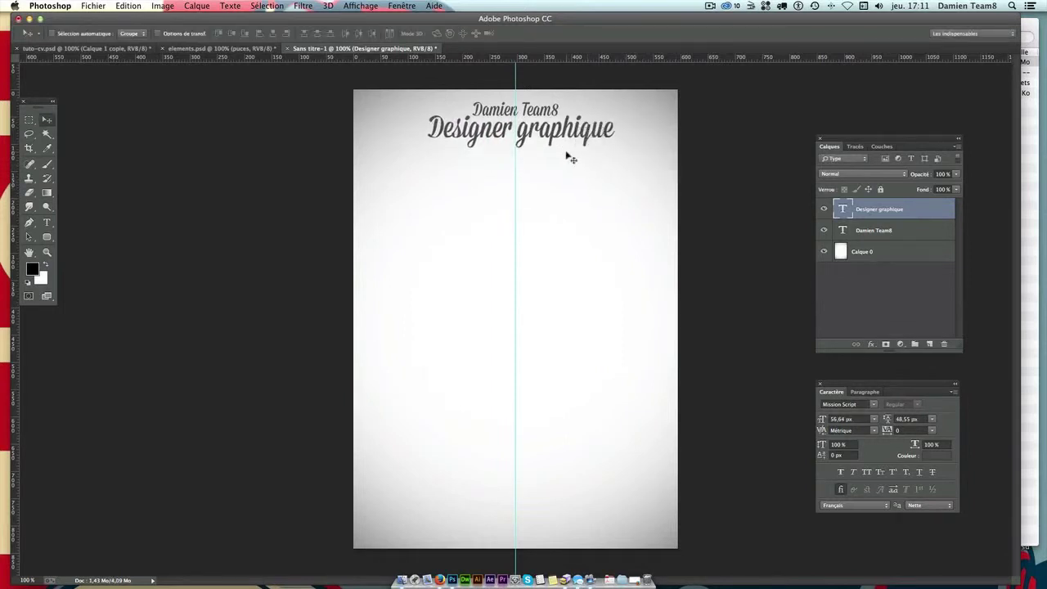
Set Designer graphique to 45 px and centre it under the name
{"action": "left_click", "coordinate": [860, 418]}
{"action": "type", "text": "45"}
{"action": "key", "text": "Return"}
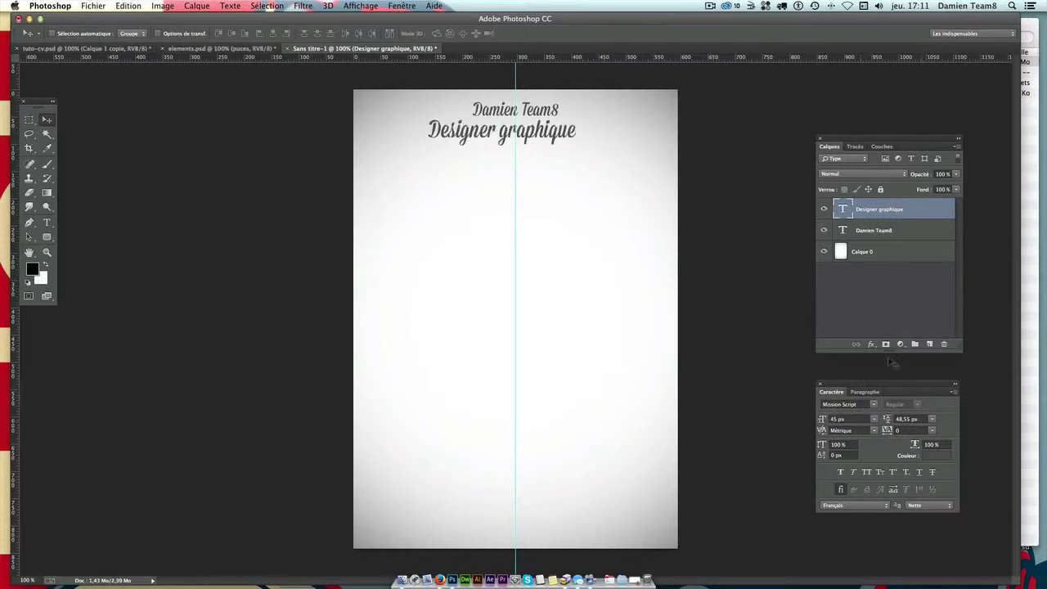
{"action": "left_click_drag", "start_coordinate": [476, 187], "coordinate": [496, 187]}
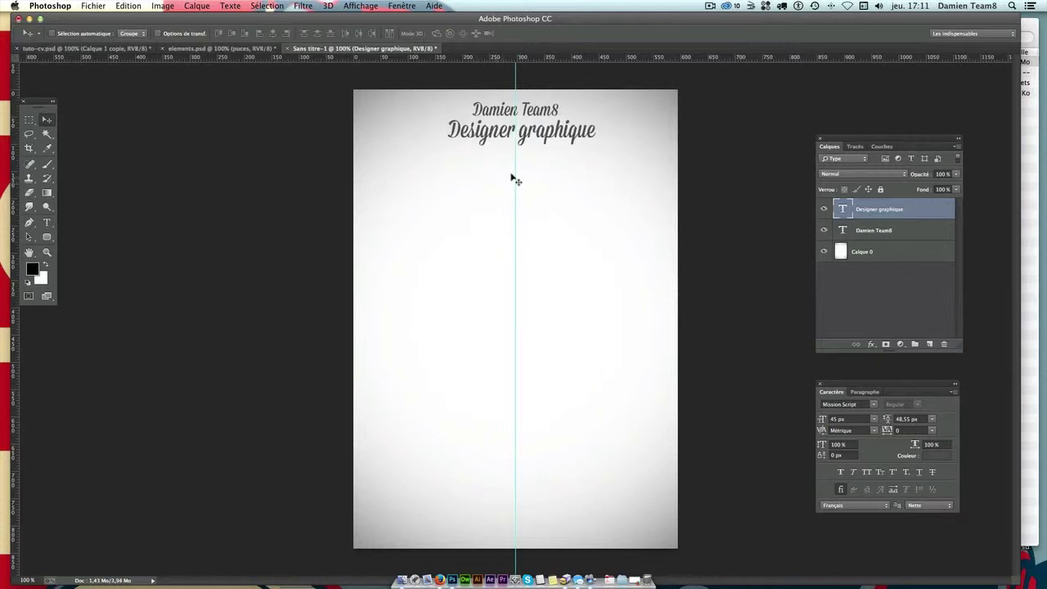
Nudge Designer graphique snugly beneath the name and hide the vertical guide
{"action": "key", "text": "super+t"}
{"action": "left_click_drag", "start_coordinate": [551, 137], "coordinate": [541, 126]}
{"action": "key", "text": "Return"}
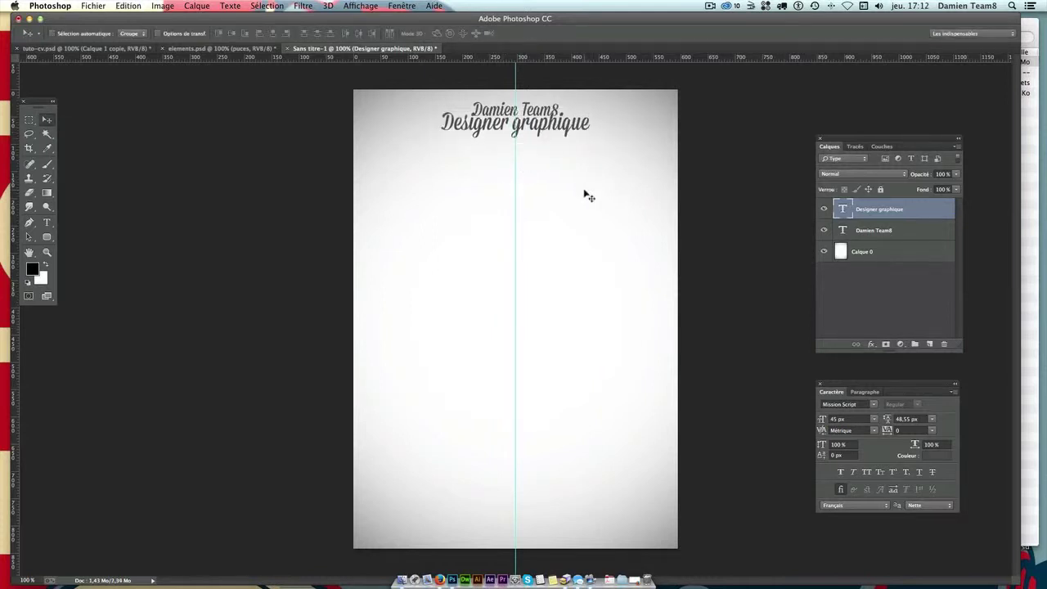
{"action": "key", "text": "super+semicolon"}
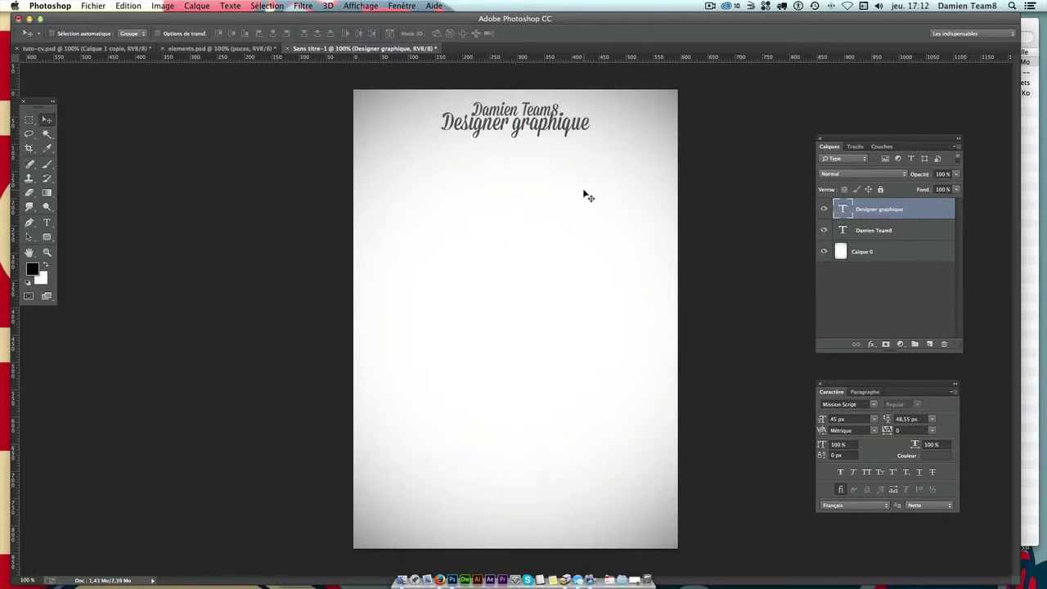
{"action": "key", "text": "Down"}
{"action": "key", "text": "Down"}
{"action": "key", "text": "Down"}
{"action": "key", "text": "Down"}
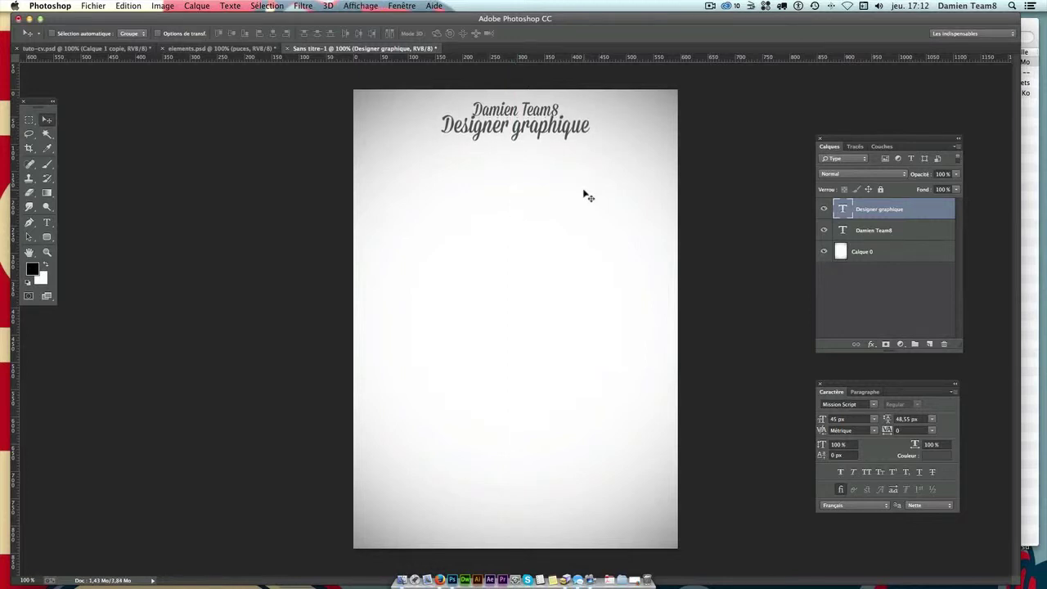
{"action": "key", "text": "Up"}
{"action": "key", "text": "Up"}
{"action": "key", "text": "Up"}
{"action": "key", "text": "Up"}
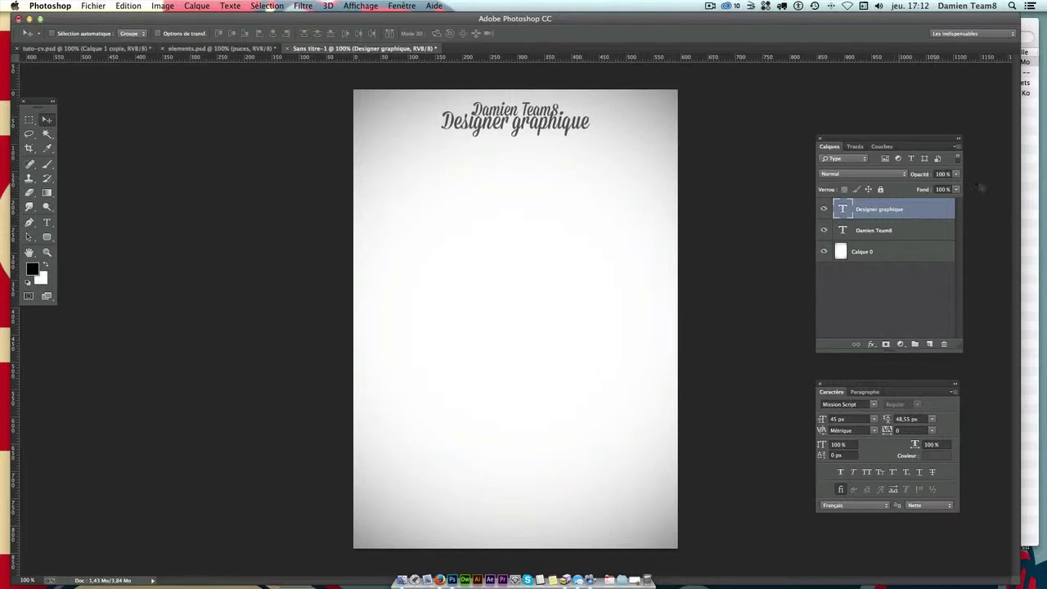
Set the subtitle layer to 50% opacity and colour the word 'graphique' teal (36beb2)
{"action": "left_click", "coordinate": [943, 174]}
{"action": "type", "text": "50"}
{"action": "key", "text": "Return"}
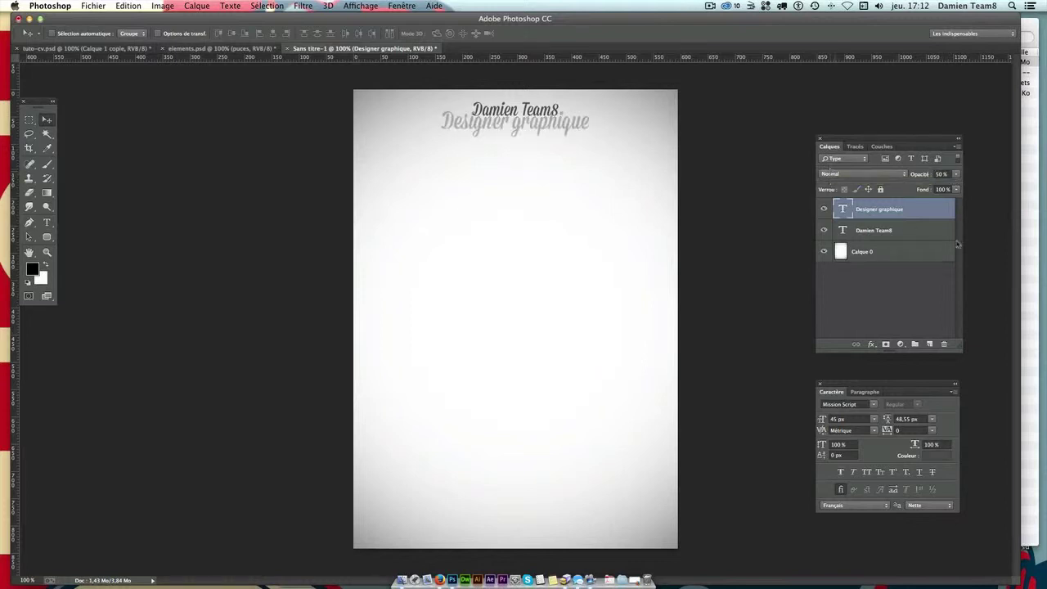
{"action": "left_click", "coordinate": [47, 221]}
{"action": "double_click", "coordinate": [556, 123]}
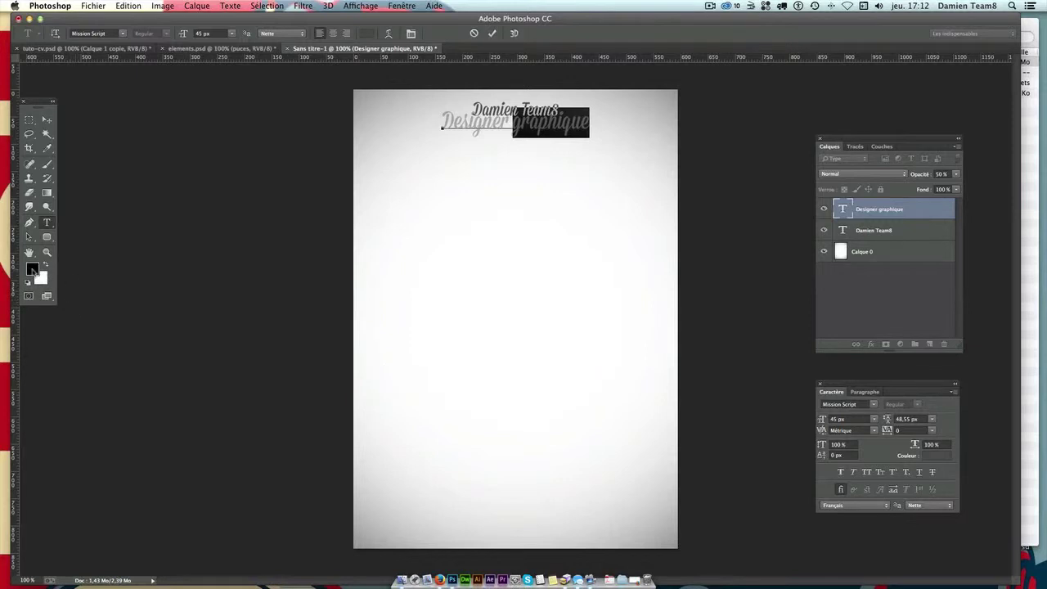
{"action": "left_click", "coordinate": [33, 269]}
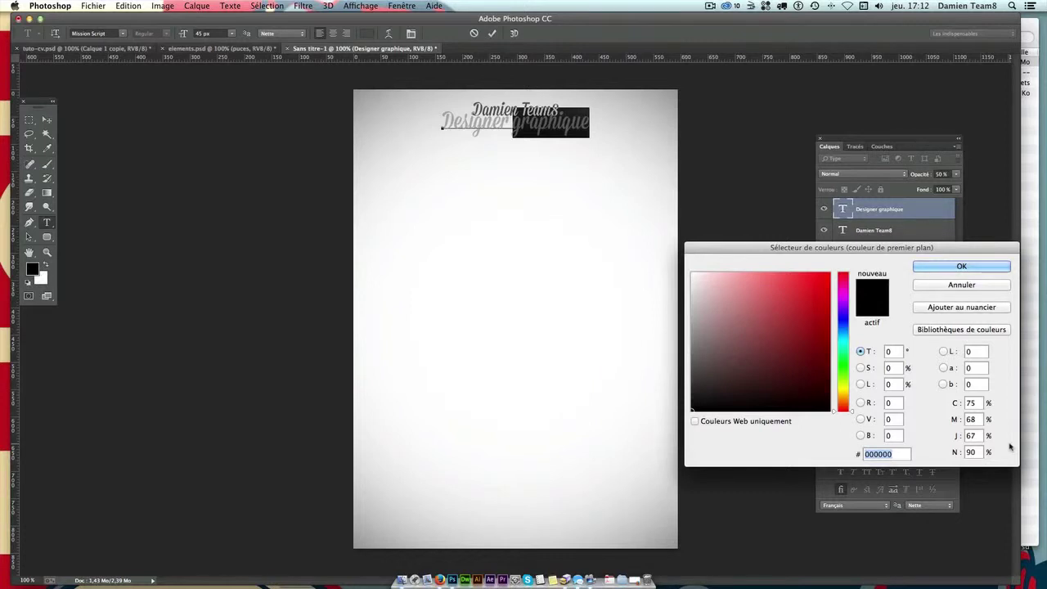
{"action": "type", "text": "3"}
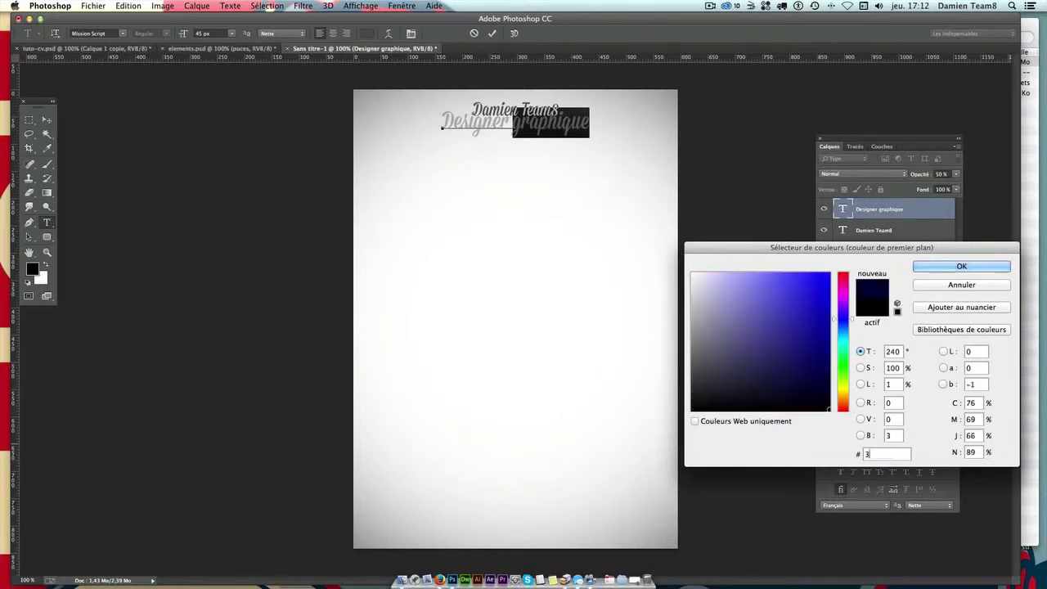
{"action": "type", "text": "6b"}
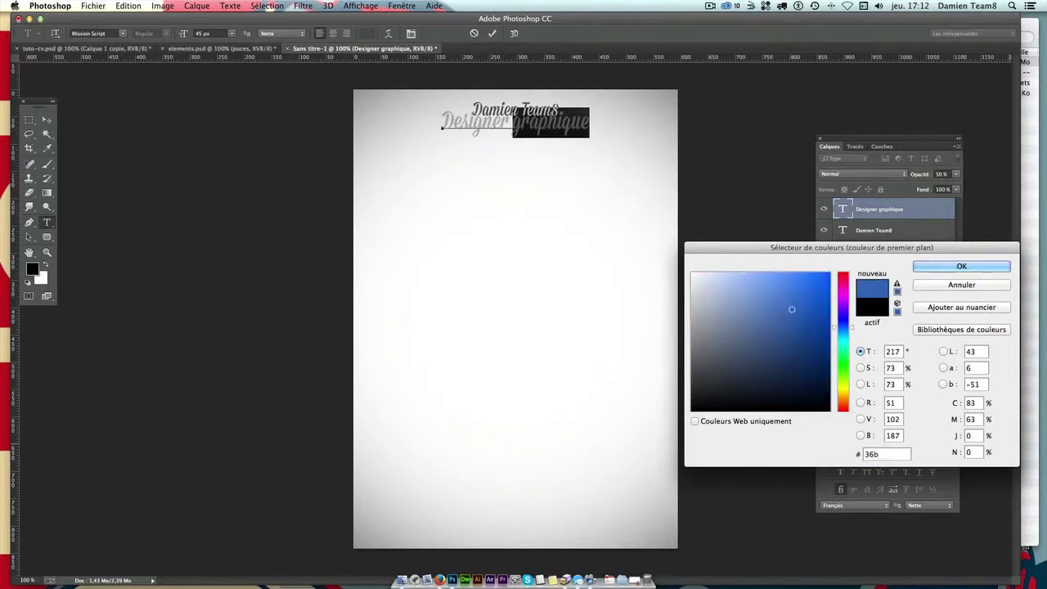
{"action": "type", "text": "e"}
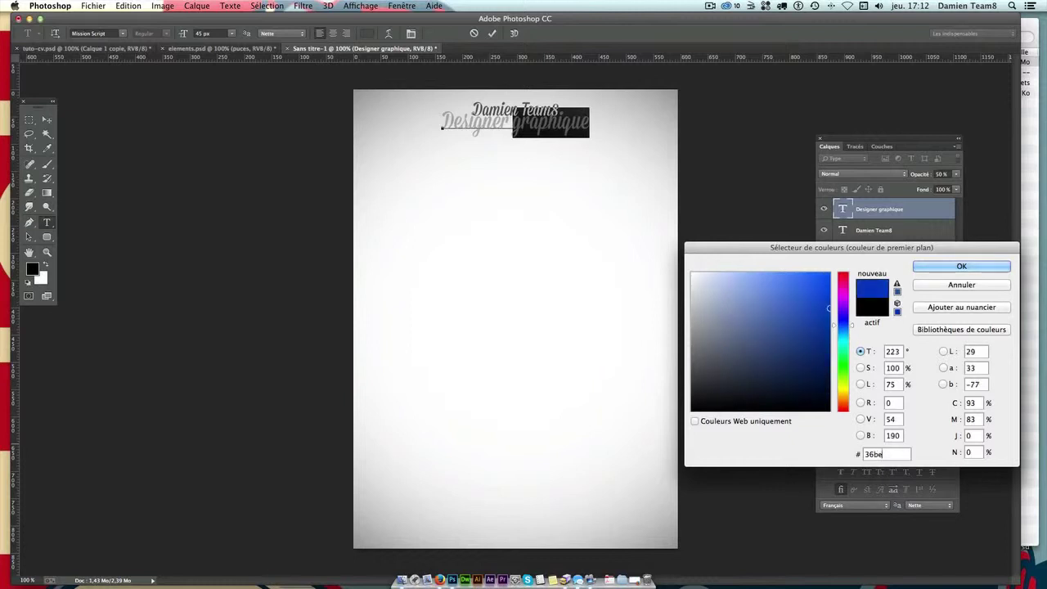
{"action": "type", "text": "b2"}
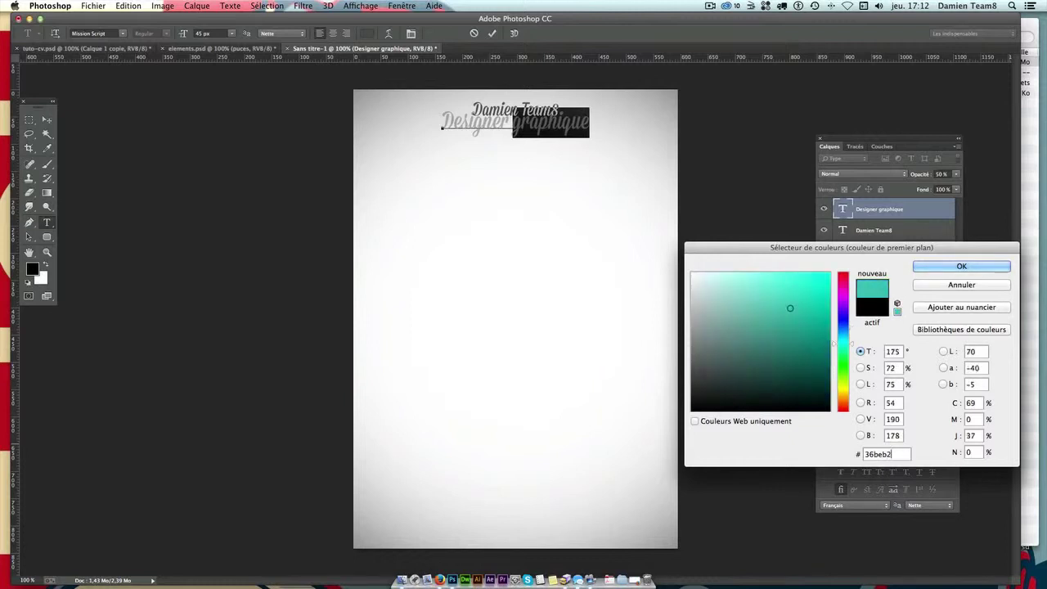
{"action": "key", "text": "Return"}
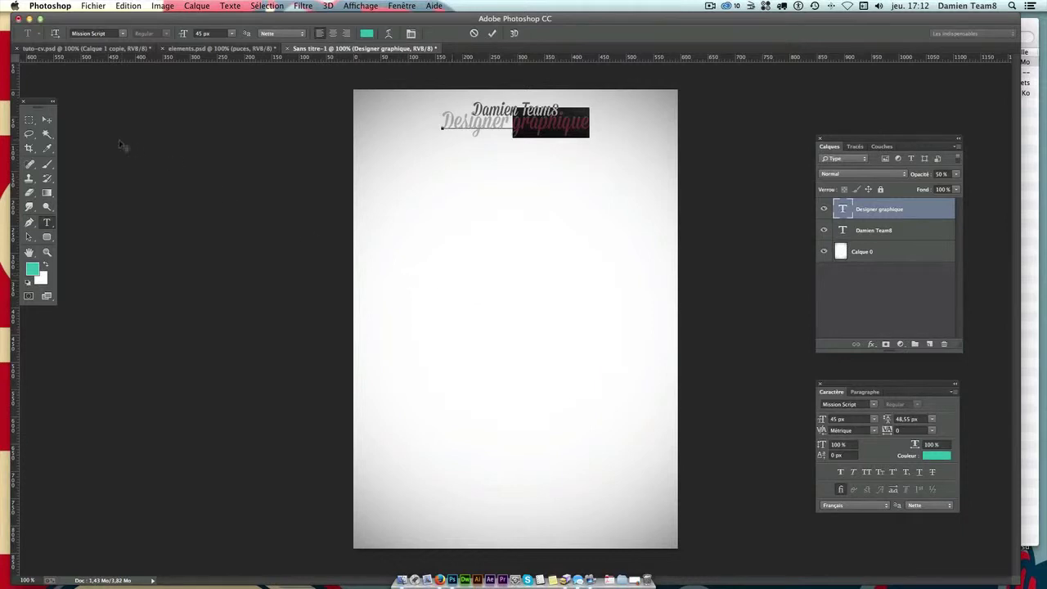
{"action": "left_click", "coordinate": [46, 120]}
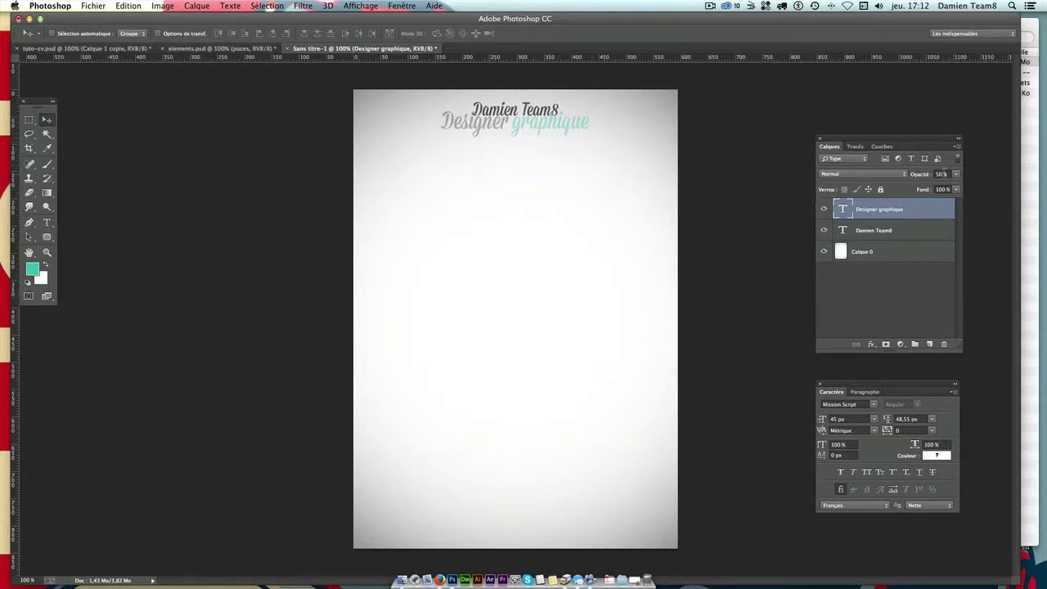
Lower the Designer graphique layer to 30% opacity and duplicate the name heading layer
{"action": "left_click", "coordinate": [942, 174]}
{"action": "type", "text": "3"}
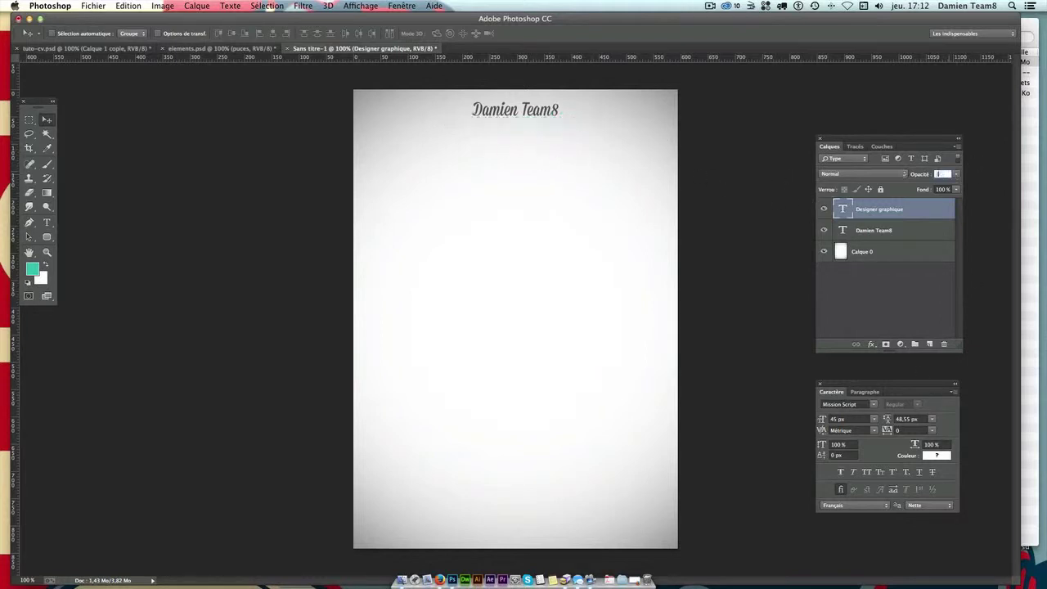
{"action": "type", "text": "0"}
{"action": "key", "text": "Return"}
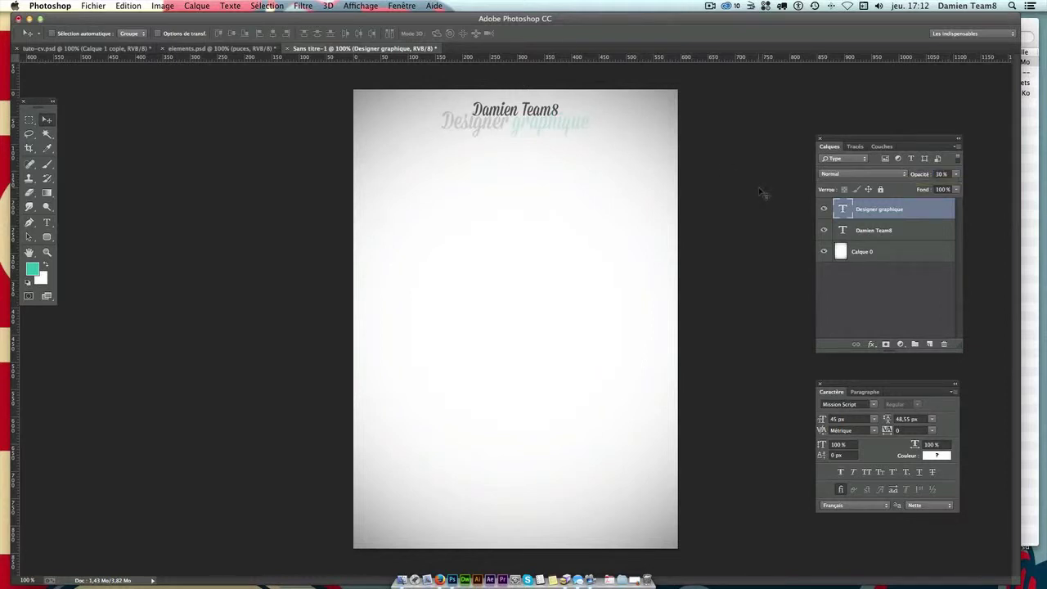
{"action": "left_click", "coordinate": [904, 238]}
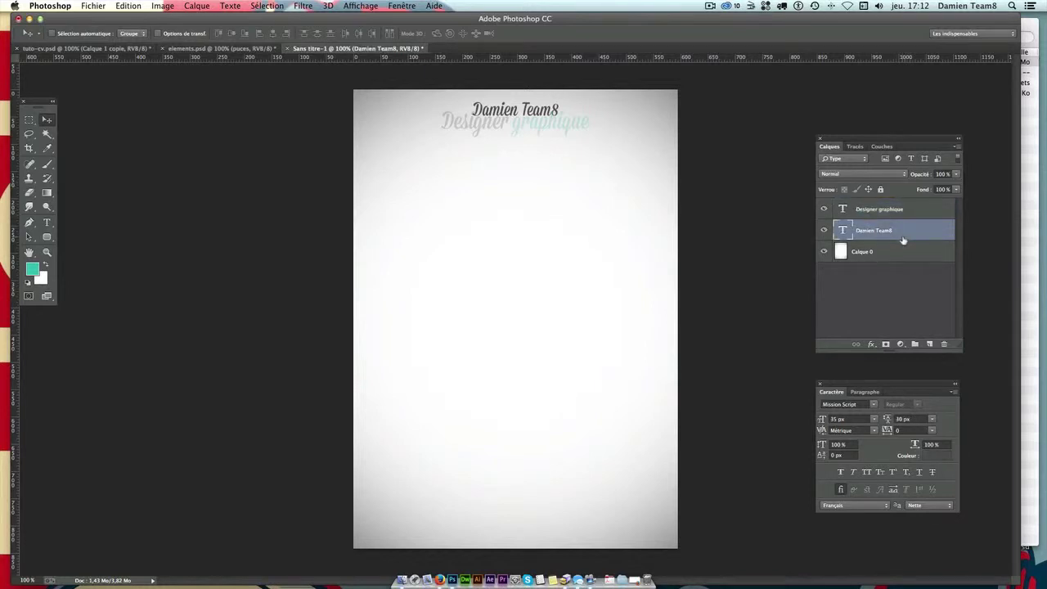
{"action": "key", "text": "super+j"}
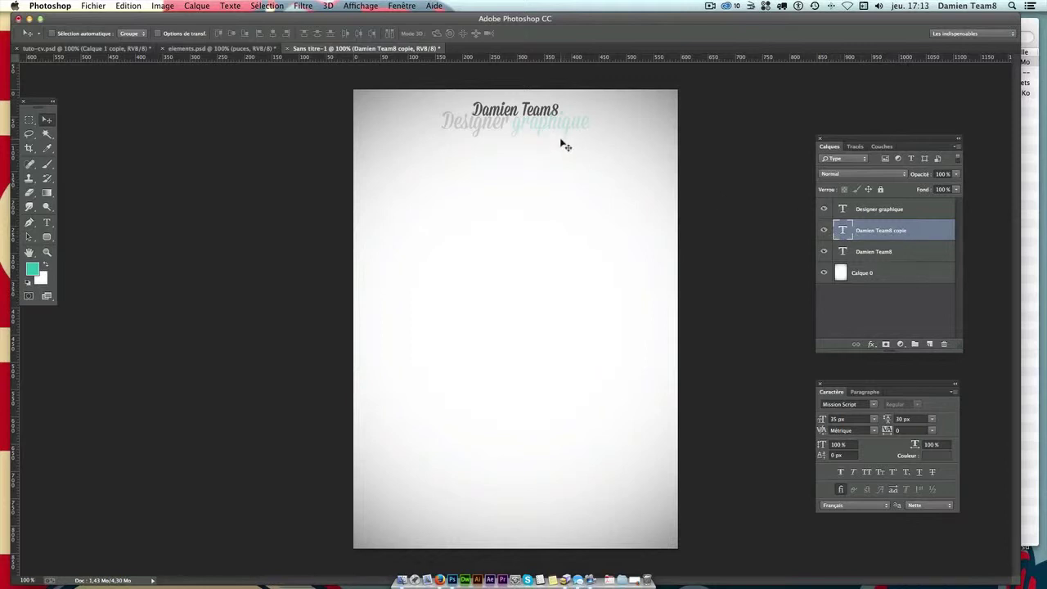
Move the name copy to the page's left side and replace its text with 'Hello !'
{"action": "mouse_move", "coordinate": [523, 141]}
{"action": "left_mouse_down"}
{"action": "mouse_move", "coordinate": [415, 178]}
{"action": "mouse_move", "coordinate": [434, 192]}
{"action": "left_mouse_up"}
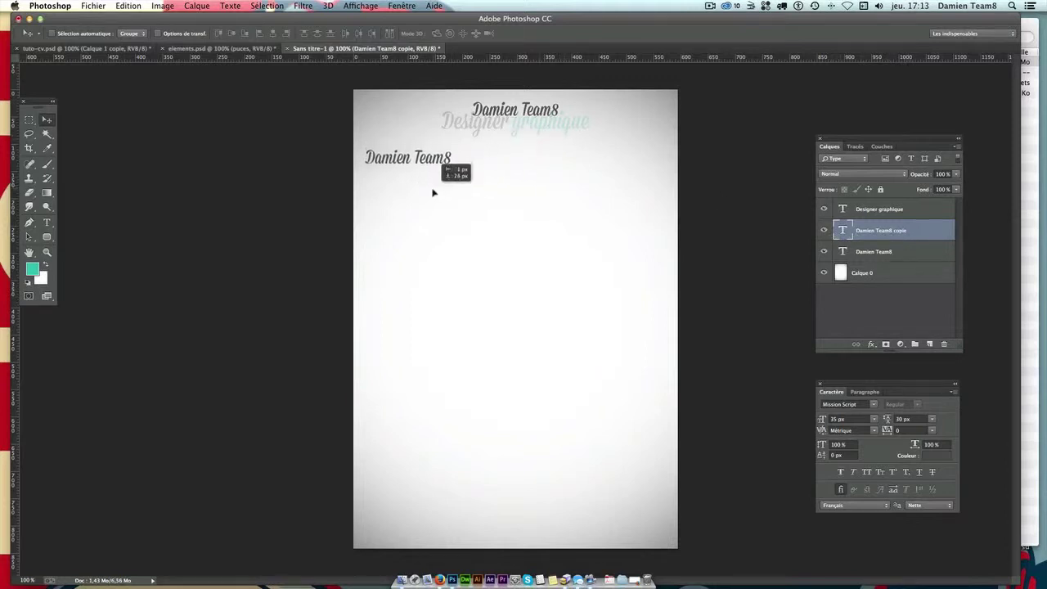
{"action": "double_click", "coordinate": [844, 235]}
{"action": "key", "text": "Escape"}
{"action": "double_click", "coordinate": [845, 233]}
{"action": "key", "text": "Escape"}
{"action": "double_click", "coordinate": [842, 234]}
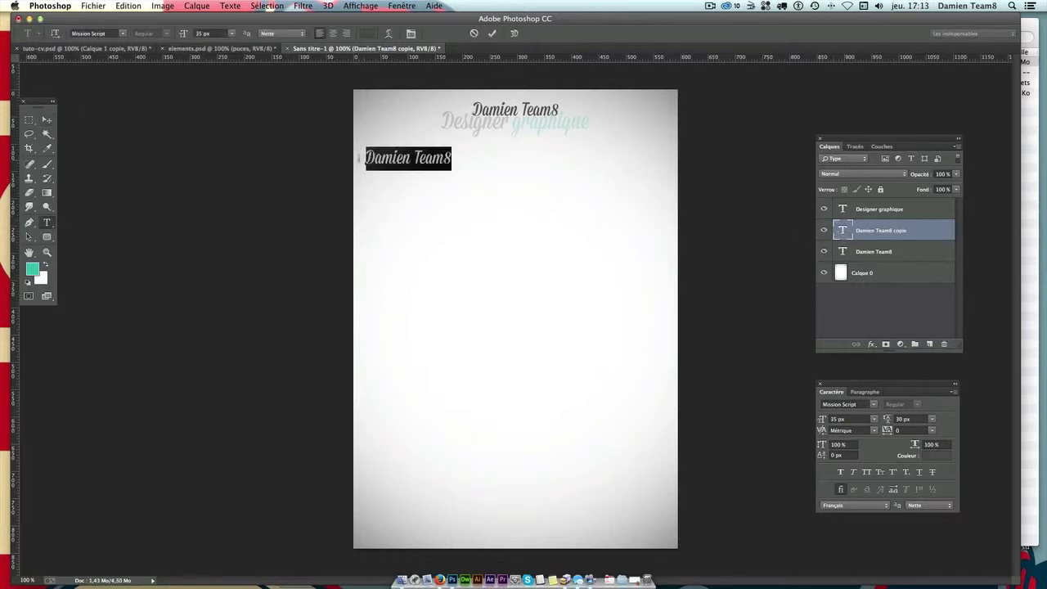
{"action": "left_click", "coordinate": [47, 178]}
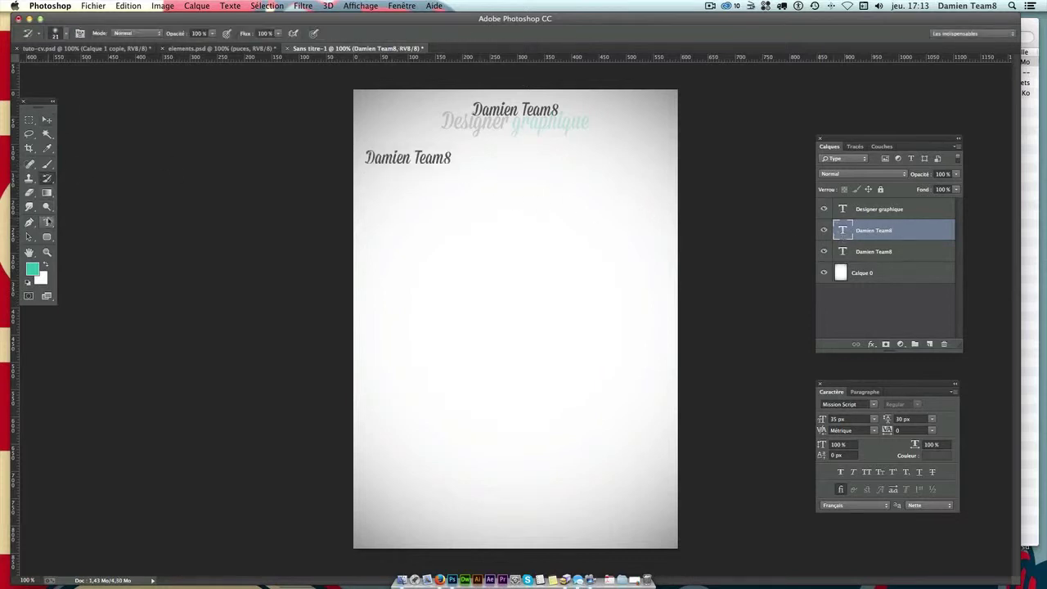
{"action": "left_click", "coordinate": [47, 222]}
{"action": "double_click", "coordinate": [395, 157]}
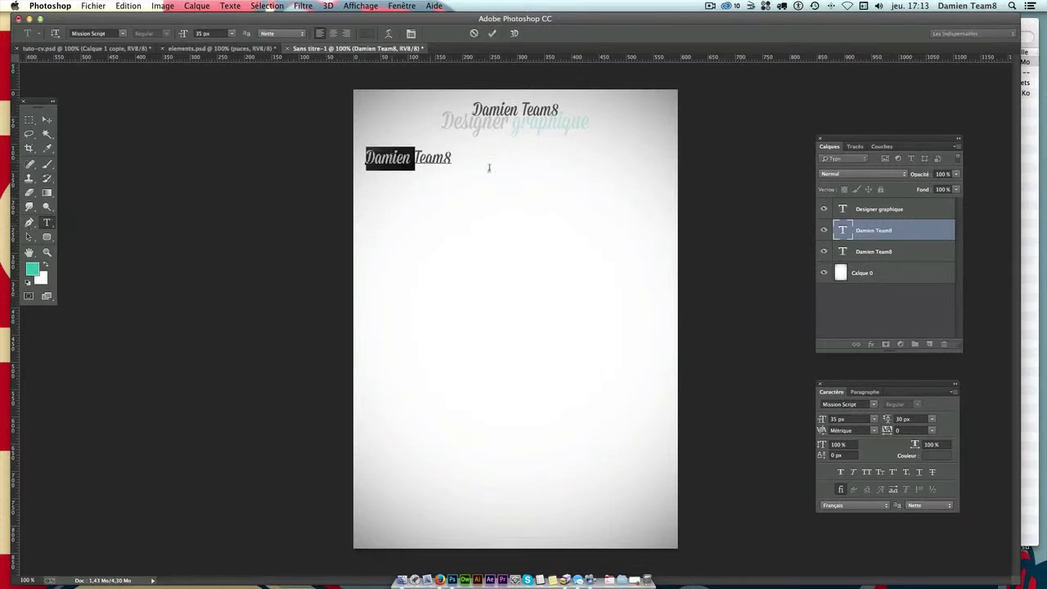
{"action": "left_click_drag", "start_coordinate": [386, 160], "coordinate": [442, 162]}
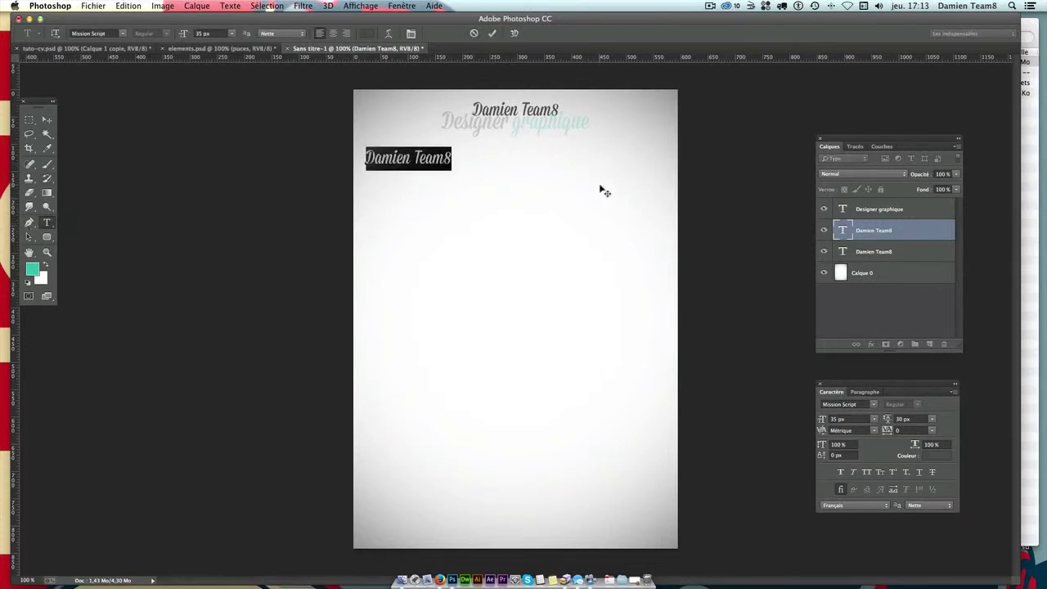
{"action": "type", "text": "He"}
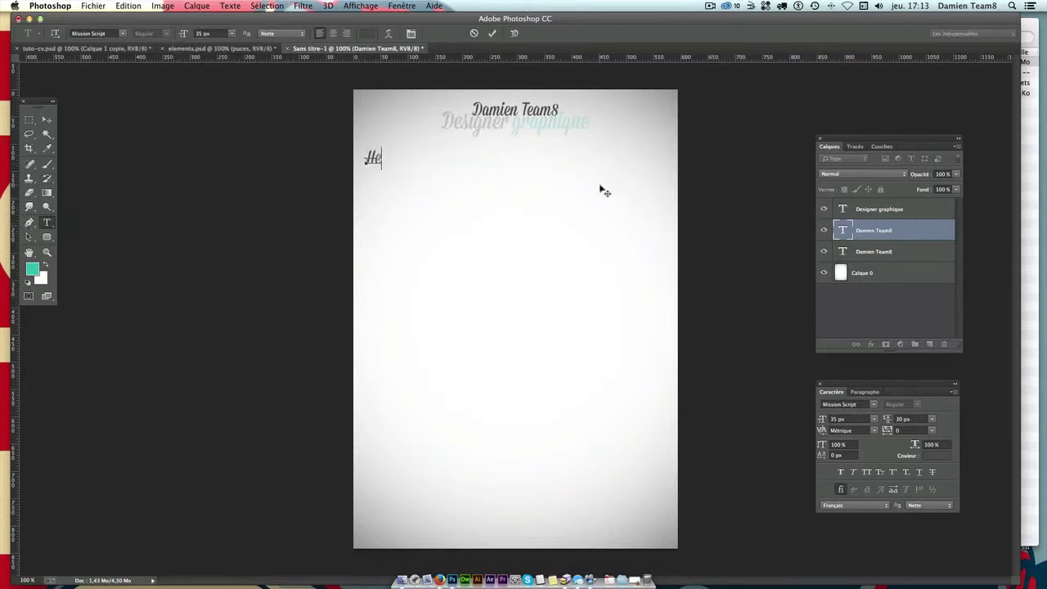
{"action": "type", "text": "llo !"}
{"action": "left_click", "coordinate": [46, 119]}
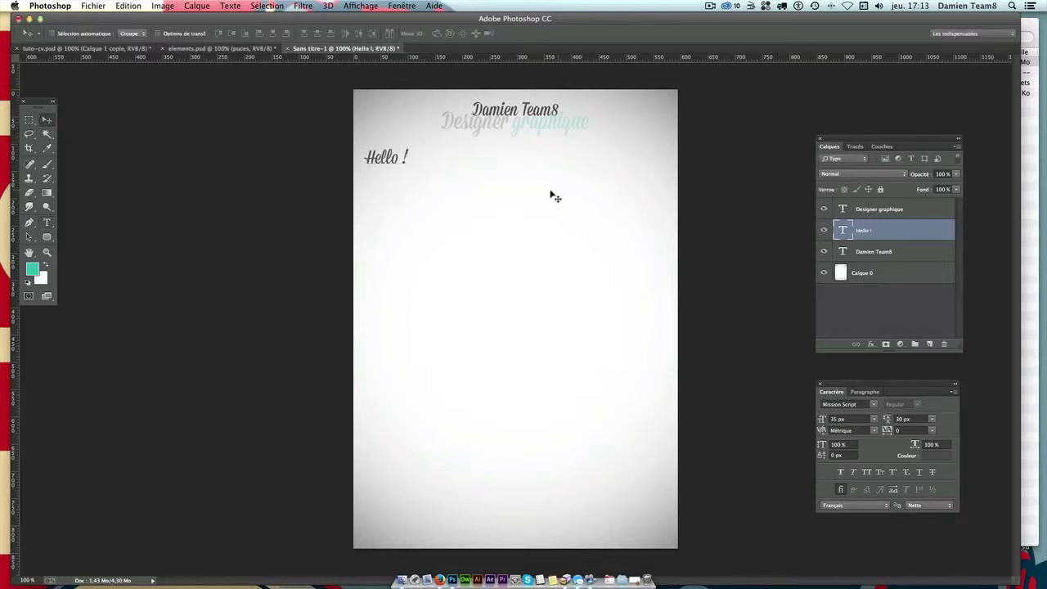
Set the Hello ! text to 50 px and nudge it slightly right and down
{"action": "left_click", "coordinate": [846, 418]}
{"action": "type", "text": "50"}
{"action": "key", "text": "Return"}
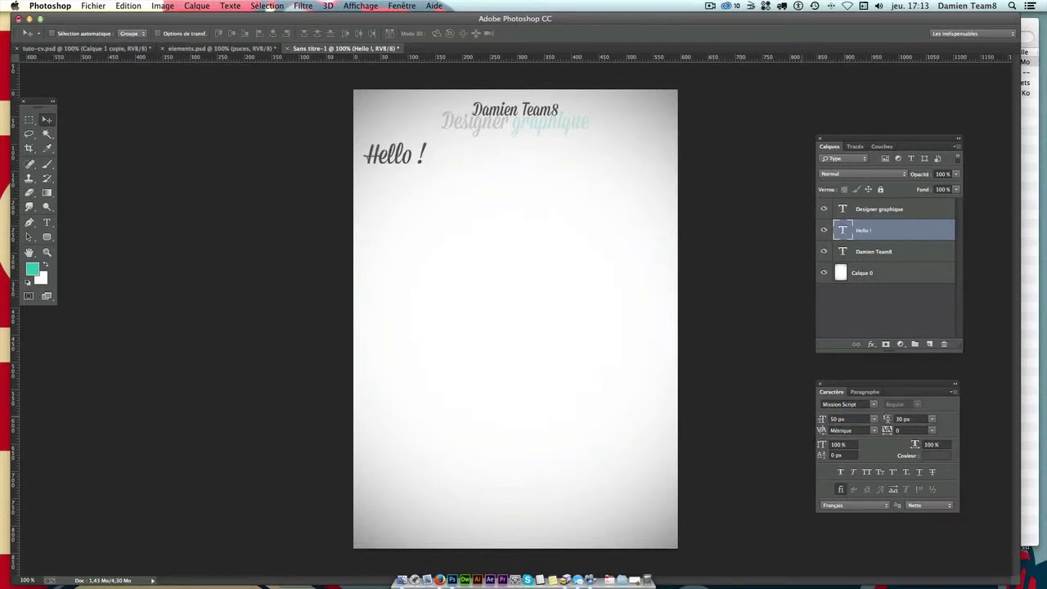
{"action": "left_click_drag", "start_coordinate": [439, 205], "coordinate": [440, 207]}
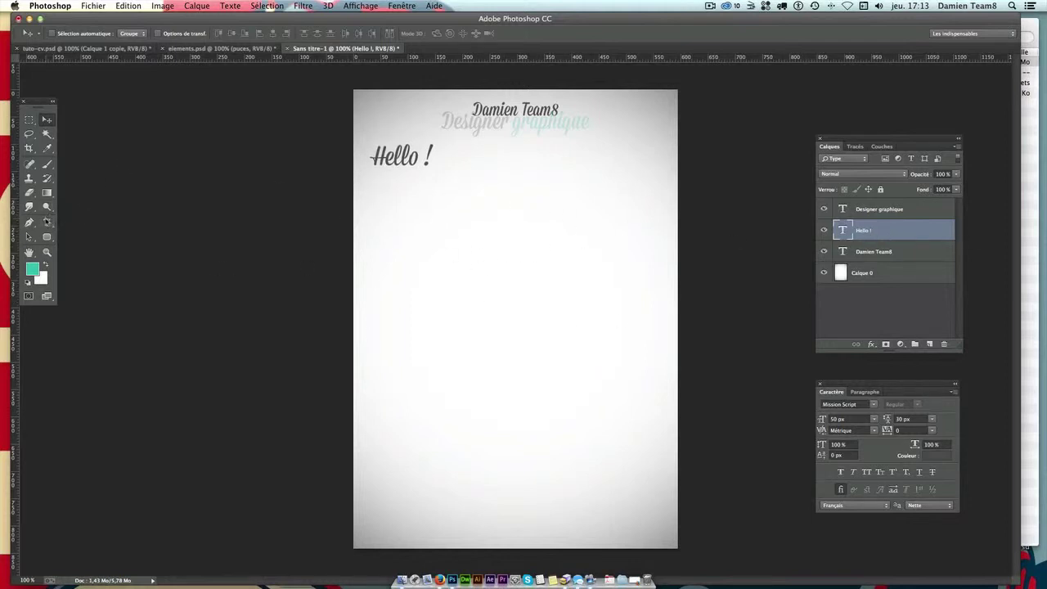
Draw a paragraph text box under Hello ! and type 'Je m'appelle' plus the designer's first name
{"action": "left_click", "coordinate": [47, 221]}
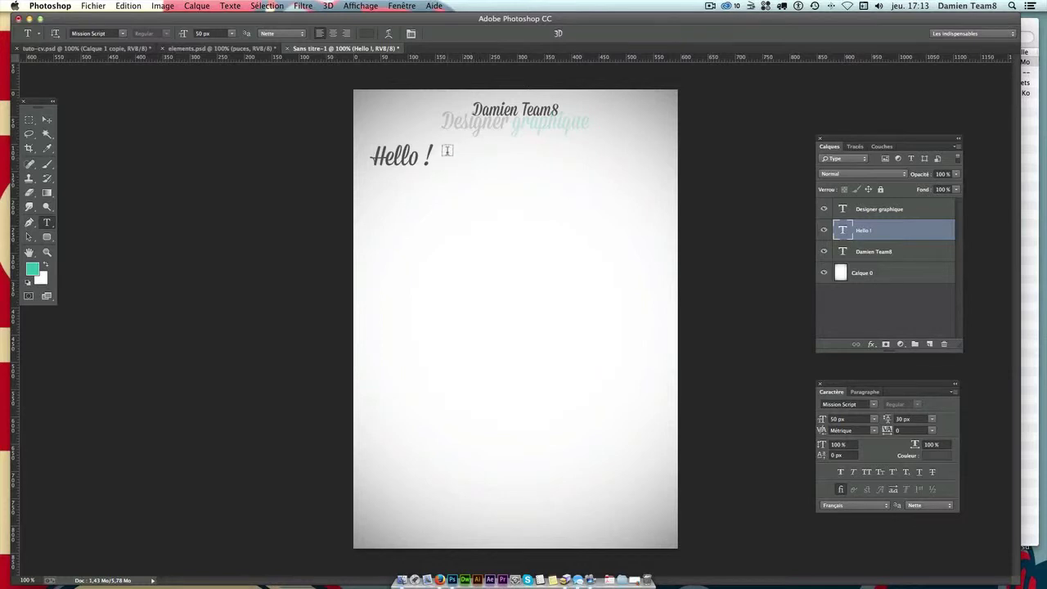
{"action": "right_click", "coordinate": [48, 223]}
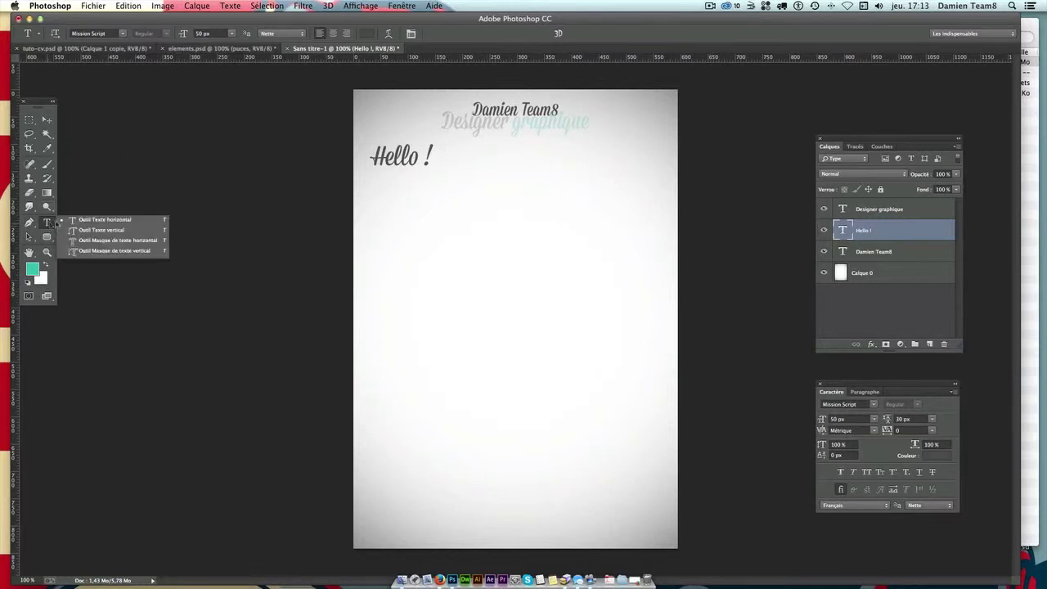
{"action": "left_click", "coordinate": [446, 147]}
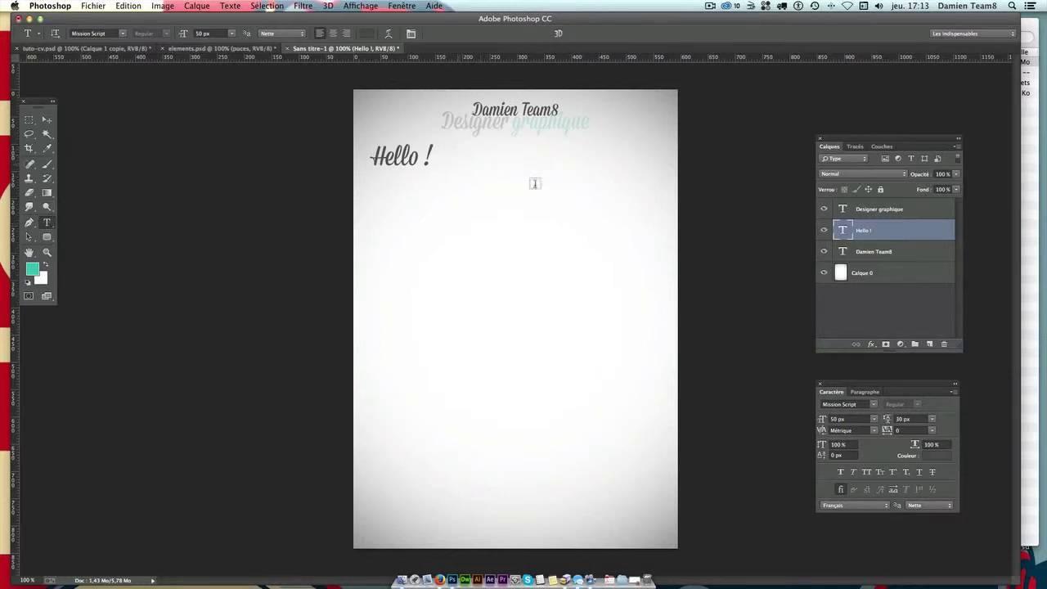
{"action": "mouse_move", "coordinate": [420, 196]}
{"action": "left_mouse_down"}
{"action": "mouse_move", "coordinate": [618, 300]}
{"action": "mouse_move", "coordinate": [575, 282]}
{"action": "mouse_move", "coordinate": [637, 297]}
{"action": "mouse_move", "coordinate": [421, 205]}
{"action": "mouse_move", "coordinate": [465, 234]}
{"action": "mouse_move", "coordinate": [638, 277]}
{"action": "left_mouse_up"}
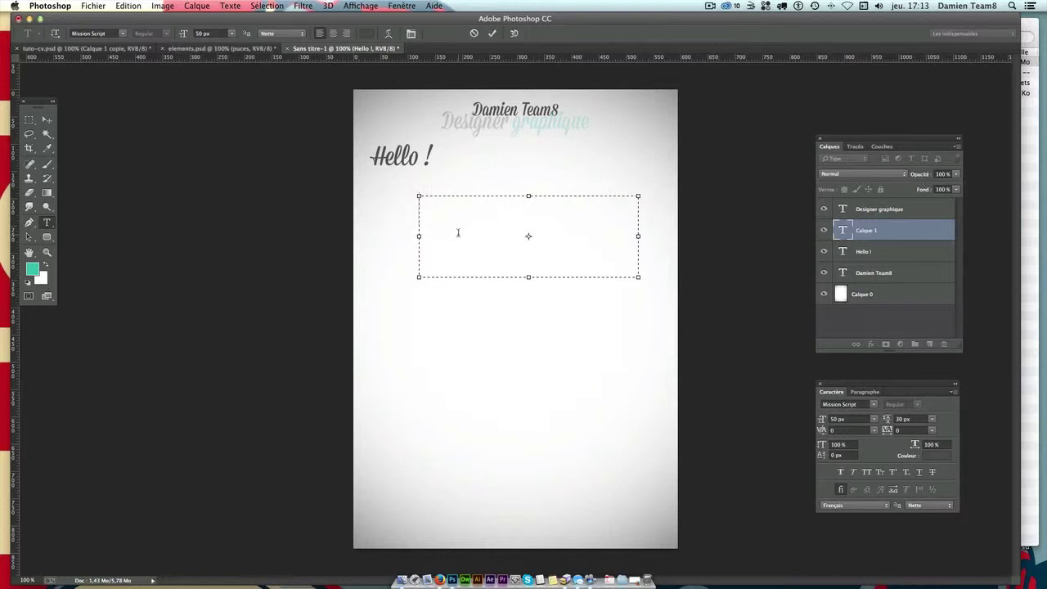
{"action": "type", "text": "Je "}
{"action": "type", "text": "m'appelle "}
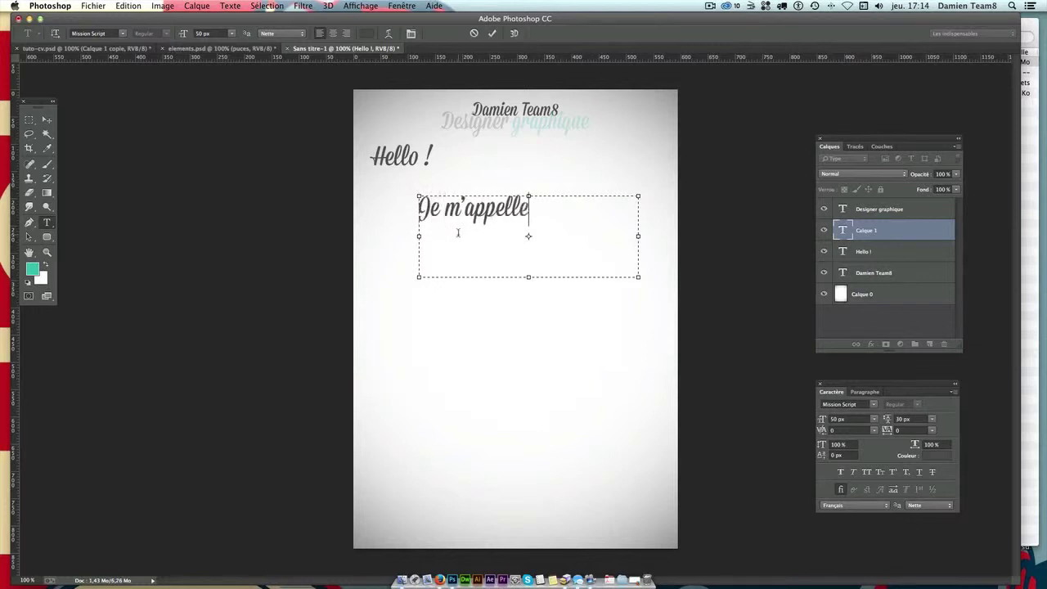
{"action": "type", "text": "Damien"}
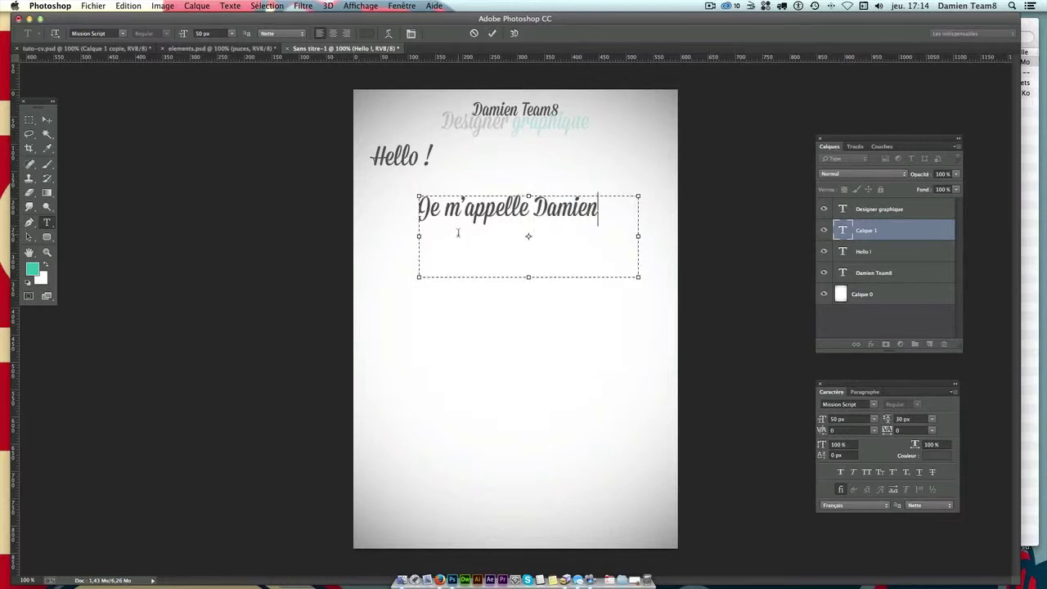
Change the introduction text's font to Helvetica Neue in the 57 Condensed style
{"action": "key", "text": "ctrl+a"}
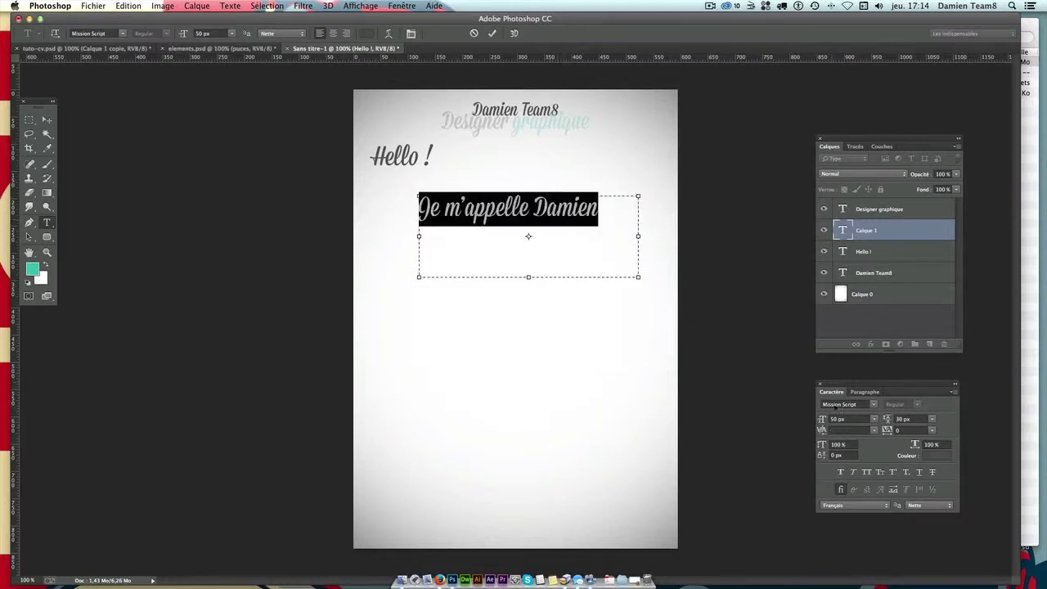
{"action": "left_click", "coordinate": [860, 404]}
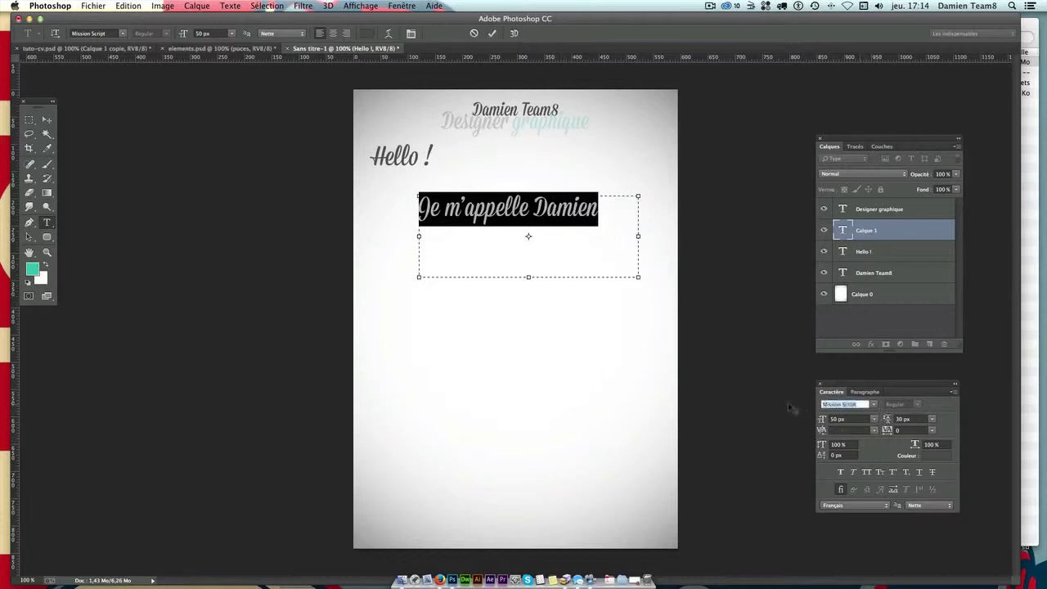
{"action": "left_click", "coordinate": [873, 404]}
{"action": "scroll", "coordinate": [873, 402], "scroll_direction": "down", "scroll_amount": 5}
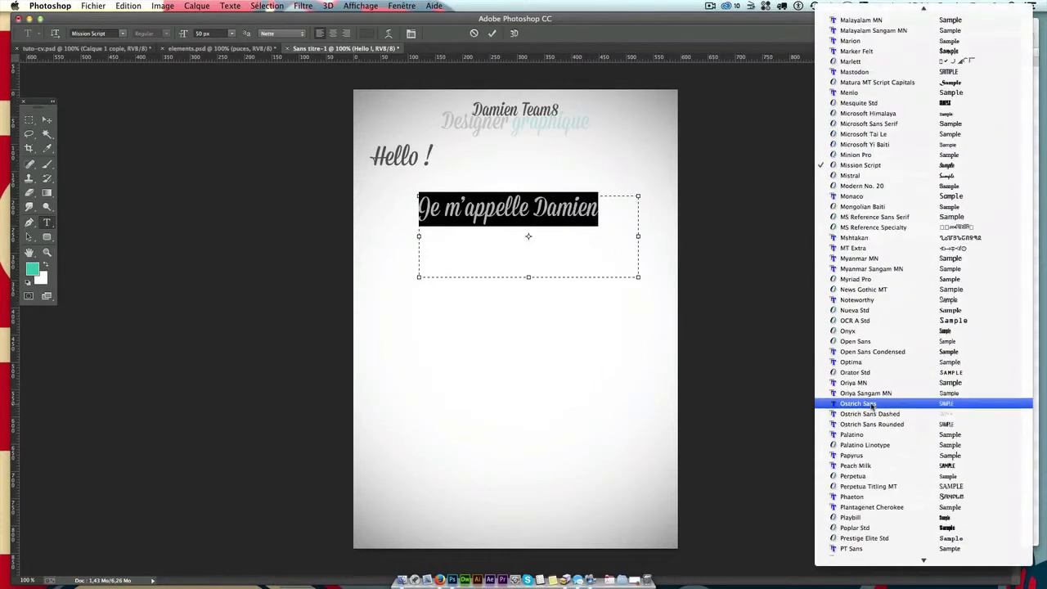
{"action": "scroll", "coordinate": [873, 402], "scroll_direction": "down", "scroll_amount": 5}
{"action": "scroll", "coordinate": [873, 401], "scroll_direction": "down", "scroll_amount": 5}
{"action": "left_click", "coordinate": [812, 399]}
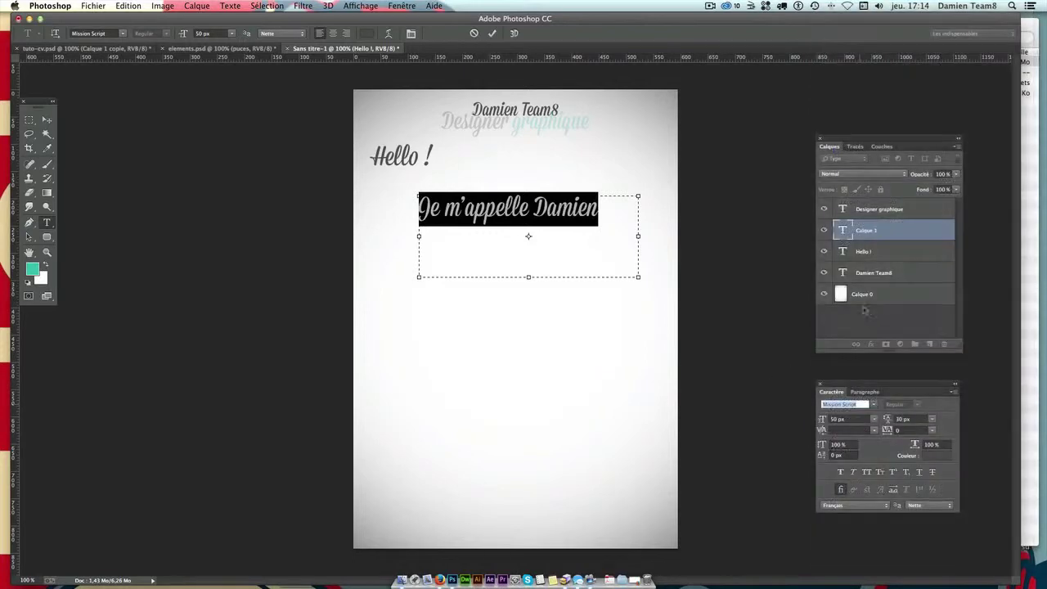
{"action": "type", "text": "Helvetica"}
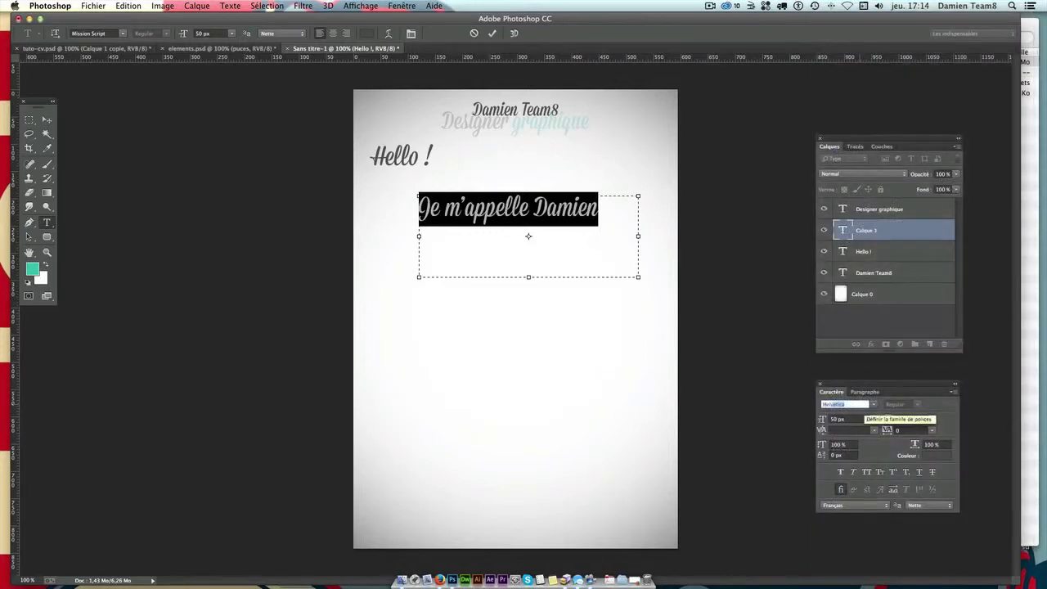
{"action": "left_click", "coordinate": [873, 404]}
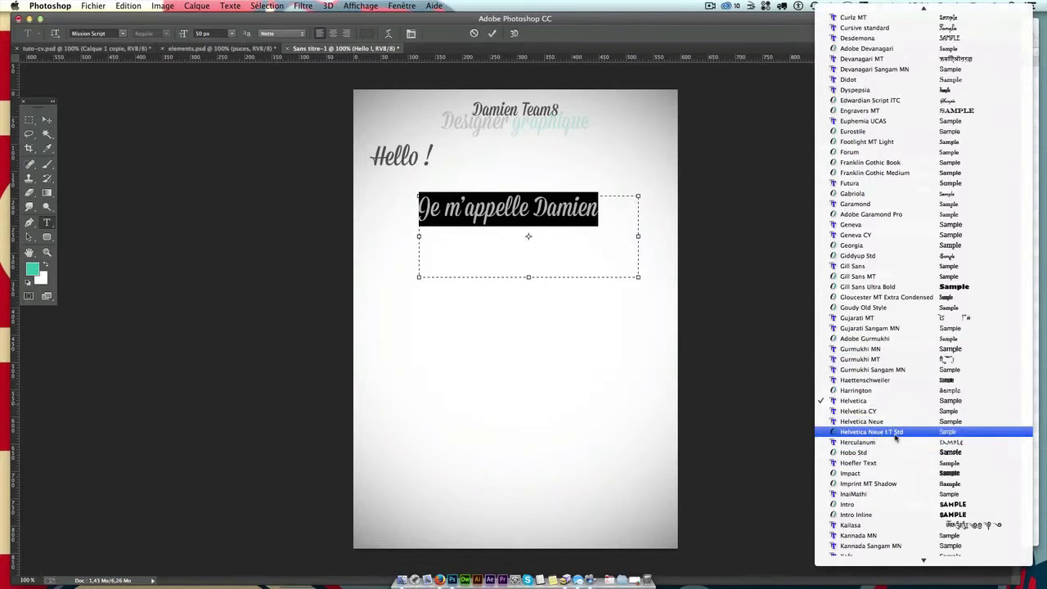
{"action": "left_click", "coordinate": [891, 433]}
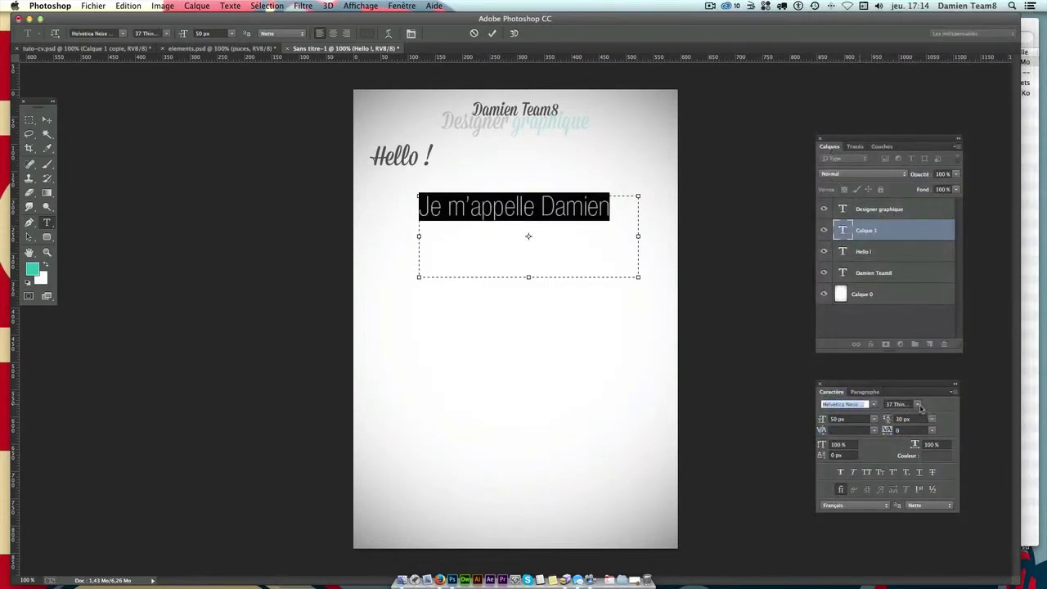
{"action": "left_click", "coordinate": [919, 405]}
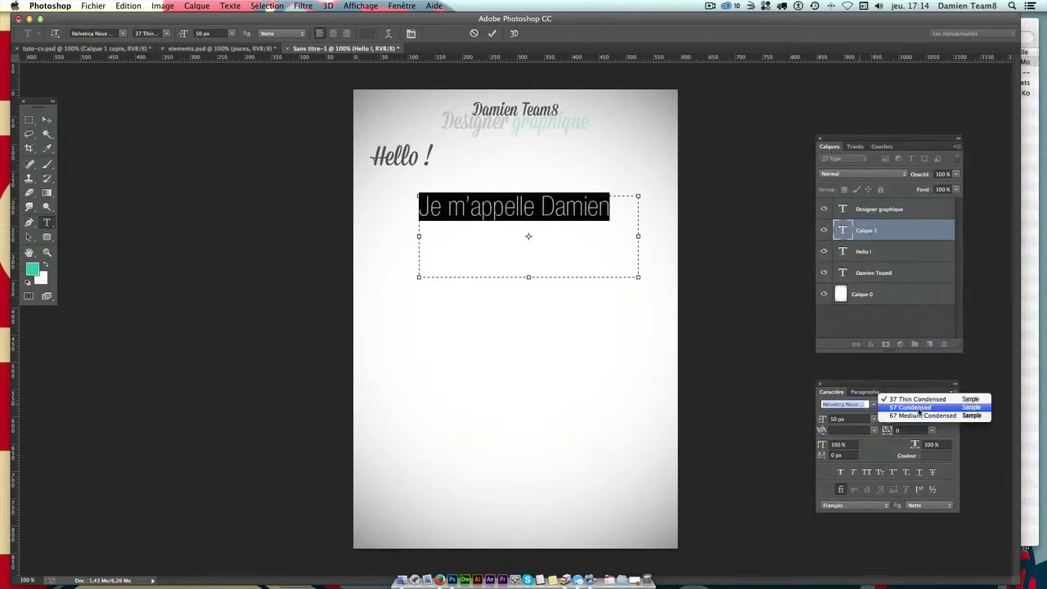
{"action": "left_click", "coordinate": [917, 406]}
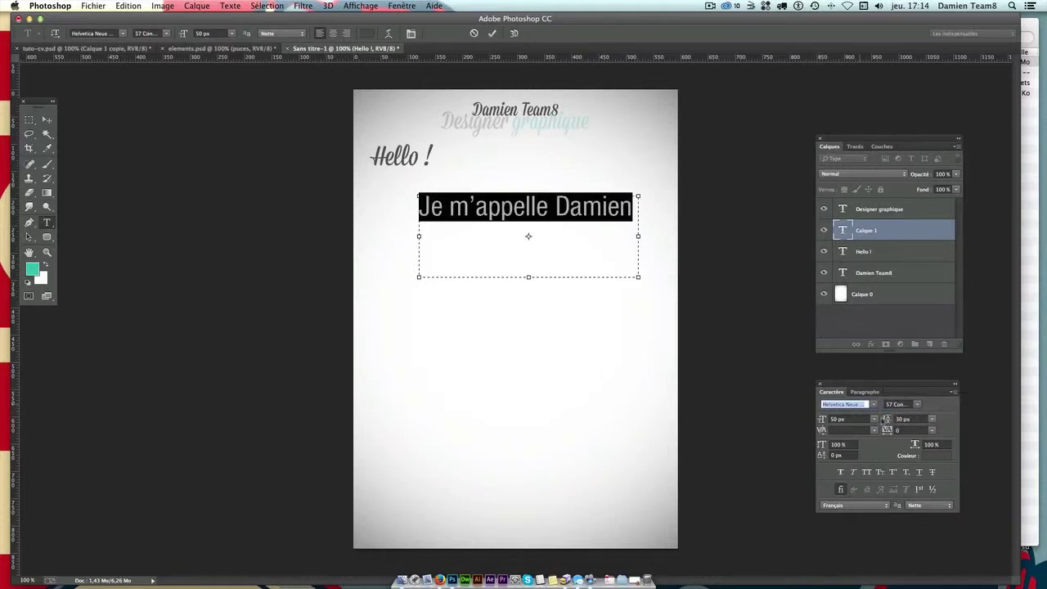
Set the whole intro line to a 15 px font size
{"action": "left_click", "coordinate": [556, 213]}
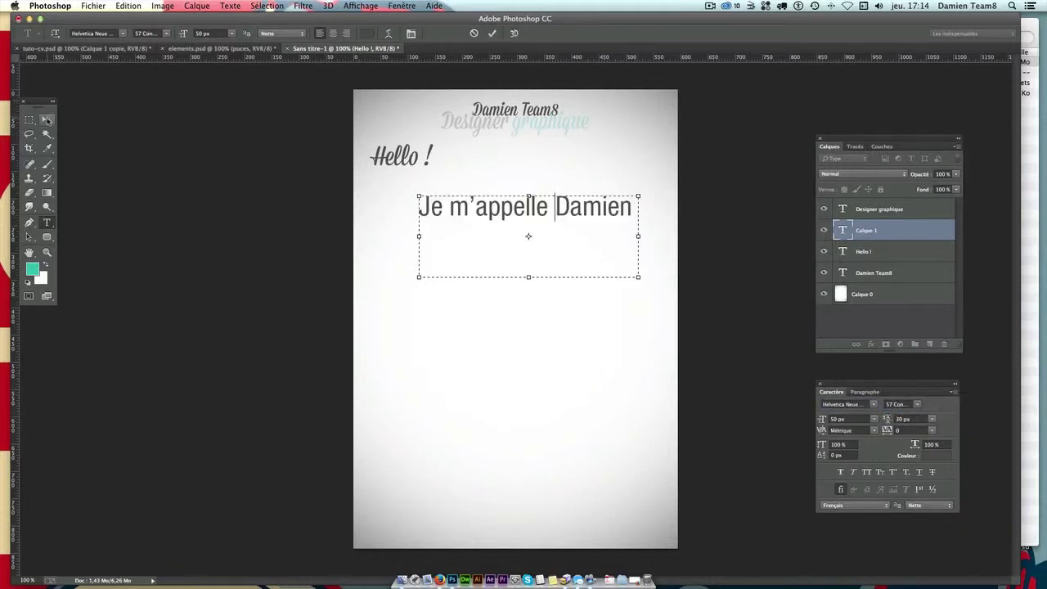
{"action": "key", "text": "ctrl+a"}
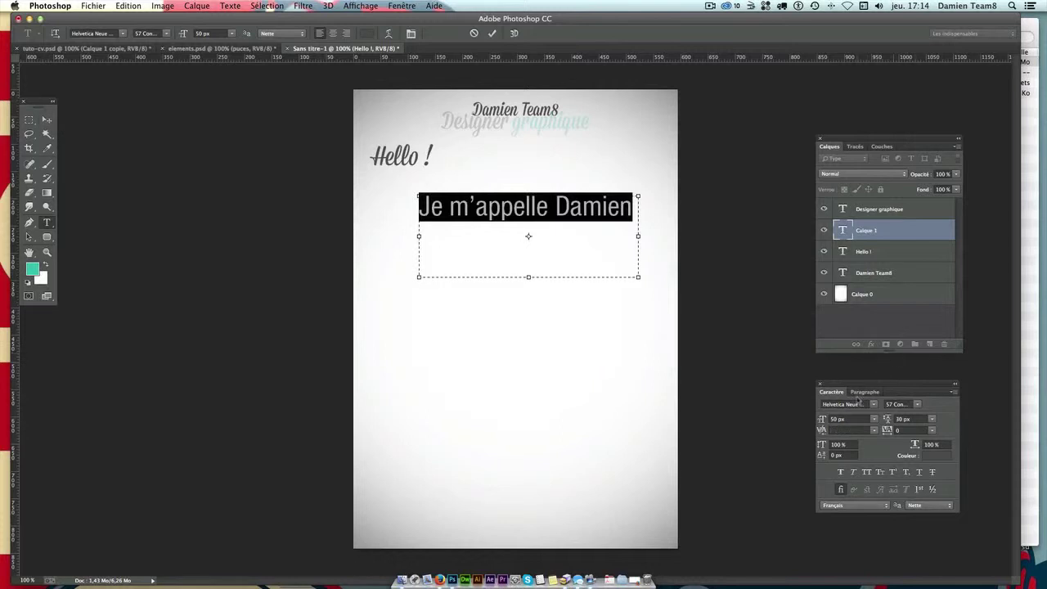
{"action": "left_click", "coordinate": [844, 419]}
{"action": "type", "text": "15"}
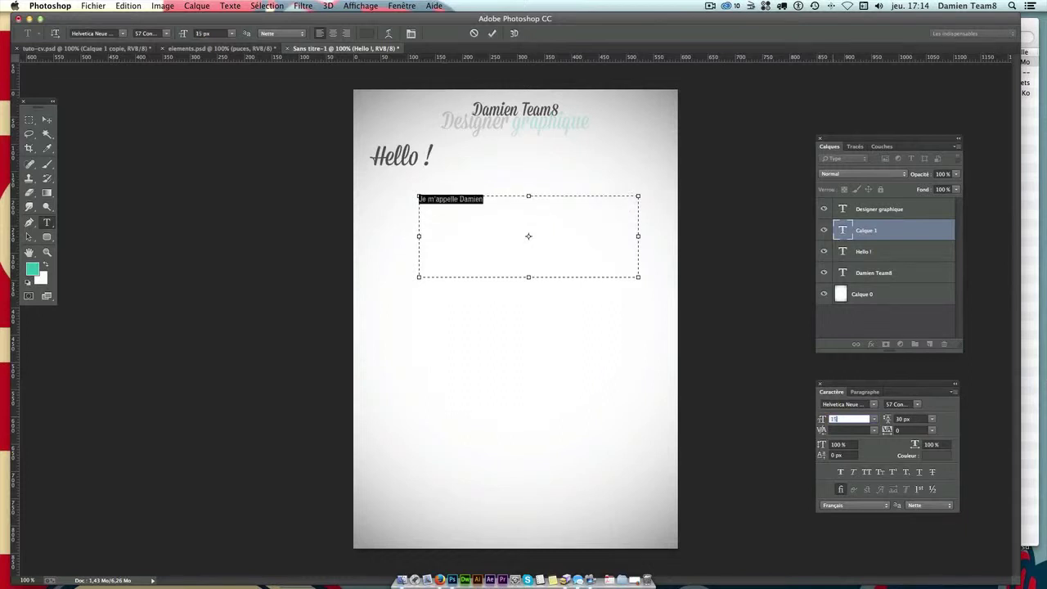
{"action": "left_click", "coordinate": [518, 217]}
{"action": "type", "text": ","}
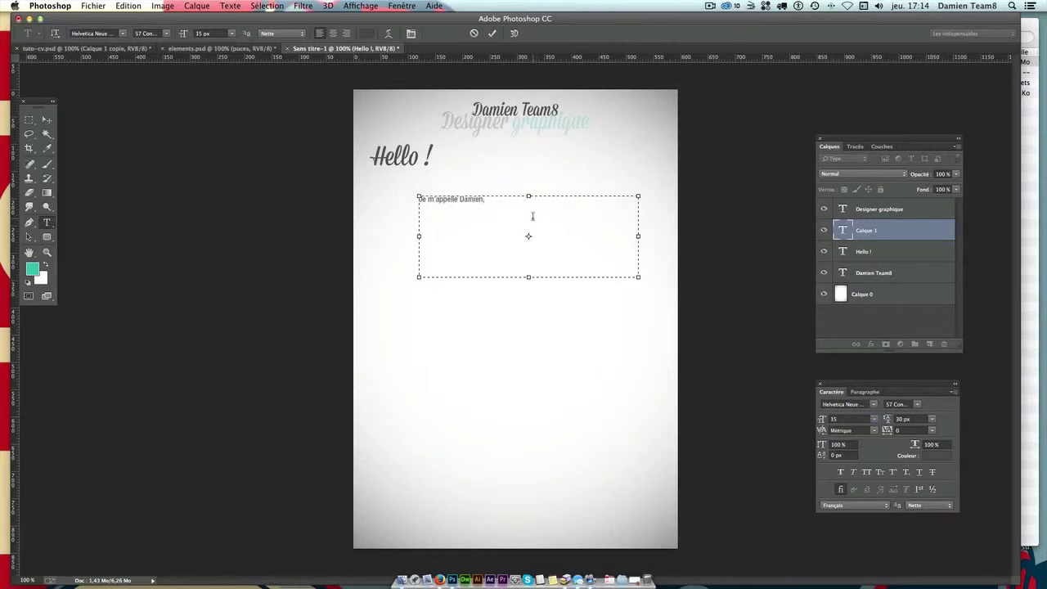
In Firefox, search for 'ipsum' and open the Lorem Ipsum generator site
{"action": "left_click", "coordinate": [441, 573]}
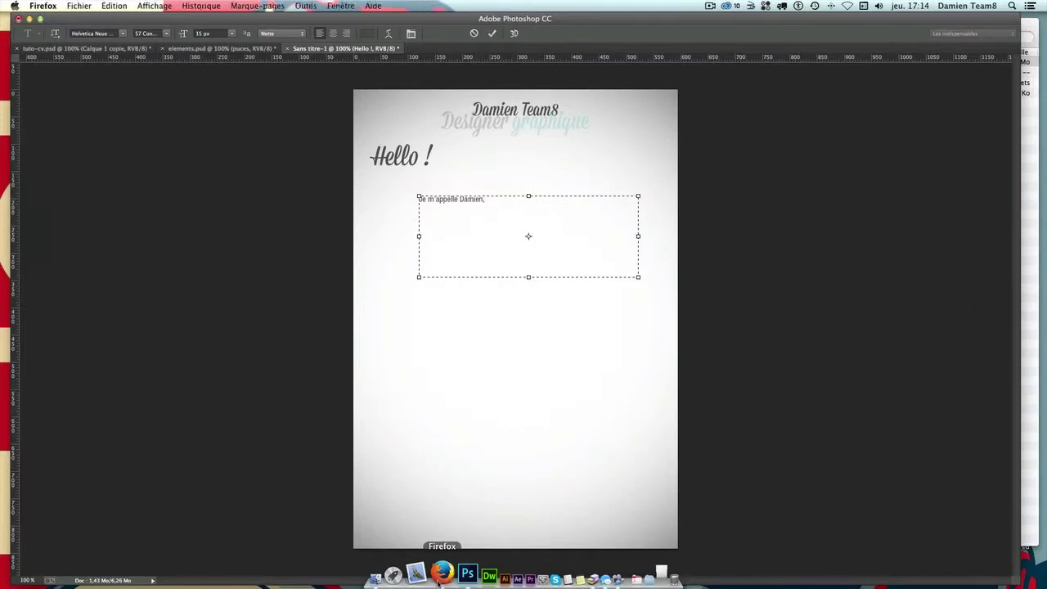
{"action": "left_click", "coordinate": [437, 251]}
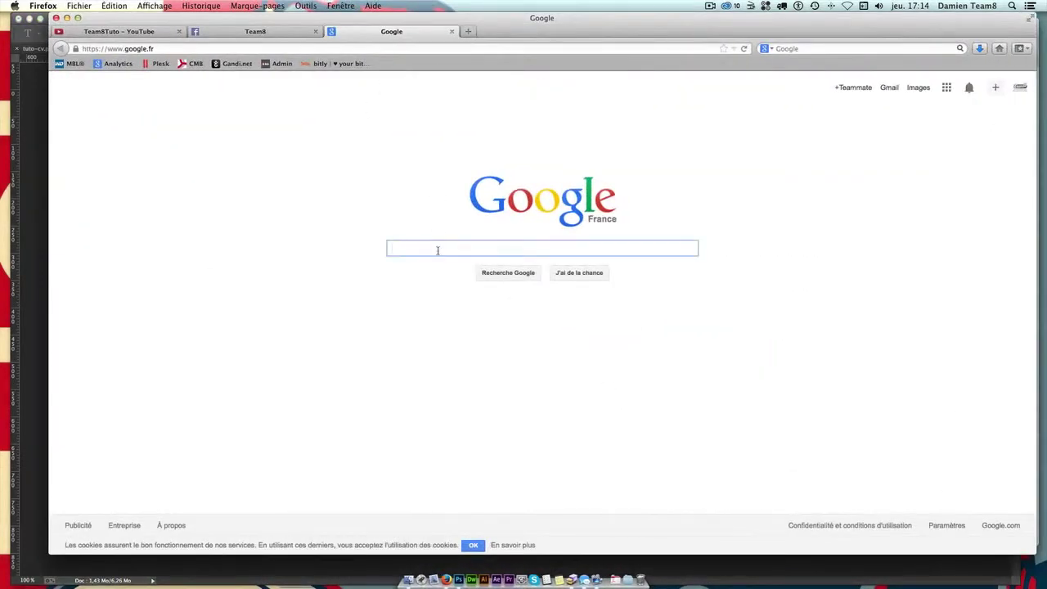
{"action": "type", "text": "ipsum"}
{"action": "key", "text": "Return"}
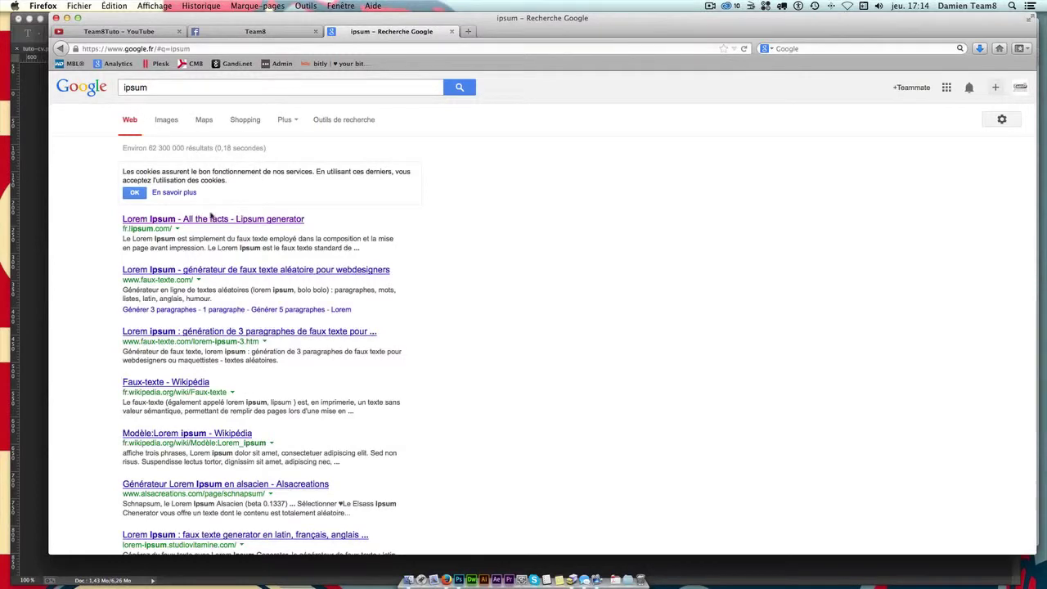
{"action": "left_click", "coordinate": [141, 220]}
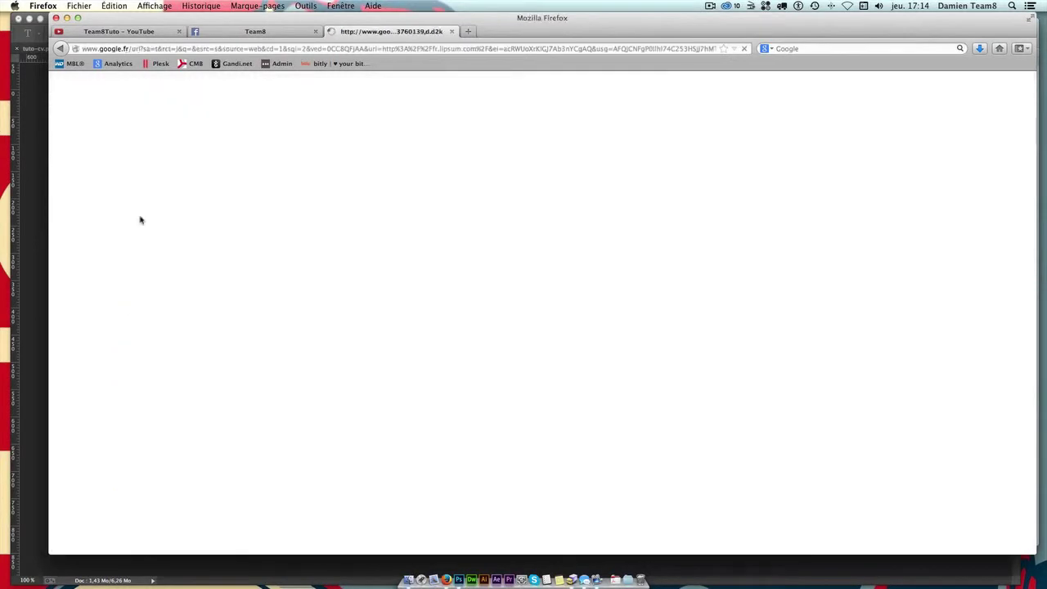
Generate five Lorem Ipsum paragraphs and select a passage from the second one
{"action": "scroll", "coordinate": [636, 397], "scroll_direction": "down", "scroll_amount": 1}
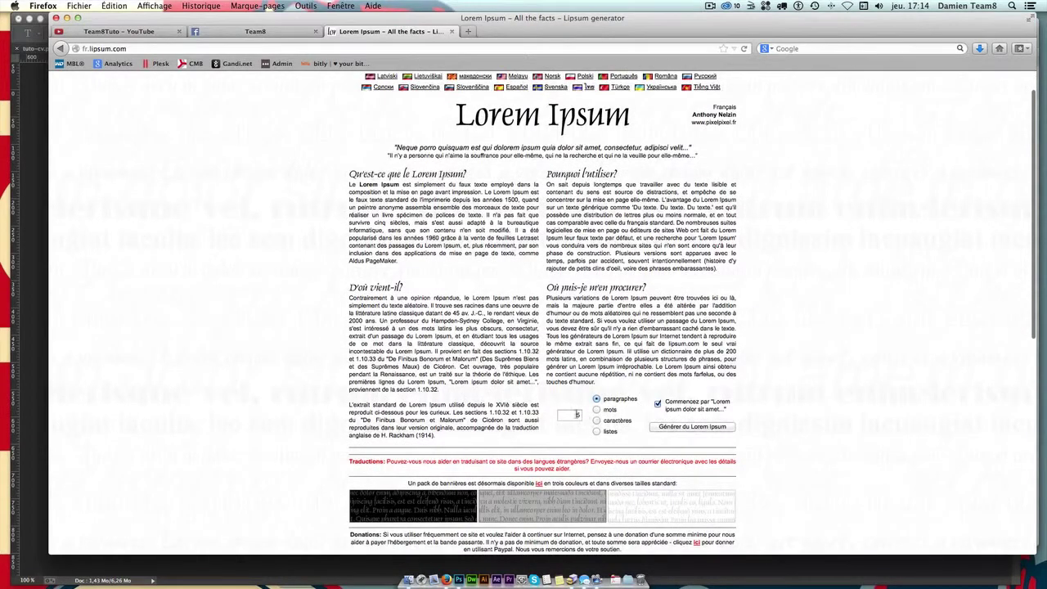
{"action": "left_click", "coordinate": [572, 413]}
{"action": "left_click", "coordinate": [691, 426]}
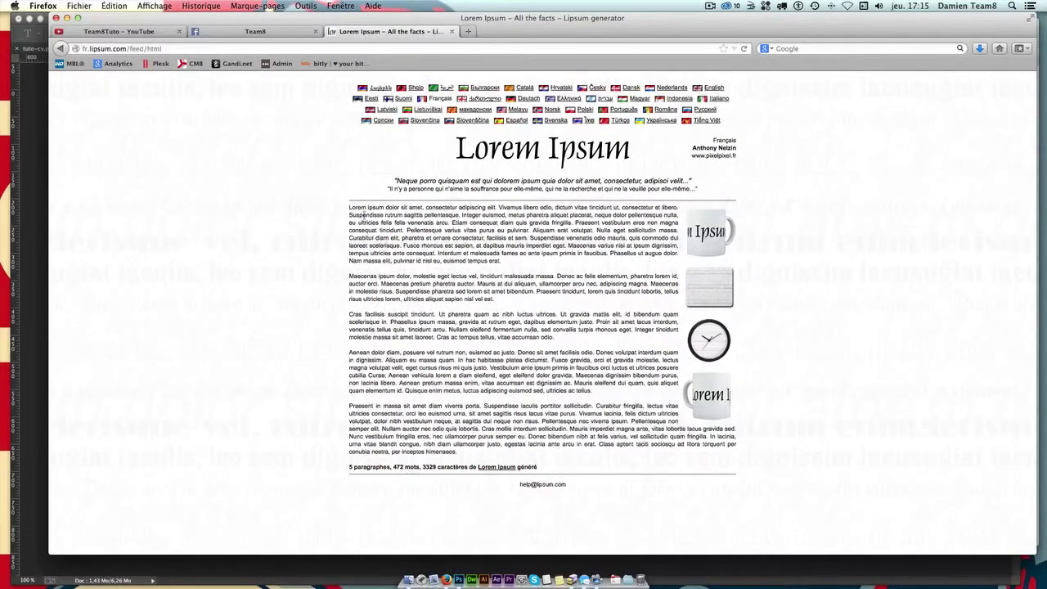
{"action": "mouse_move", "coordinate": [349, 276]}
{"action": "left_mouse_down"}
{"action": "mouse_move", "coordinate": [498, 300]}
{"action": "mouse_move", "coordinate": [340, 277]}
{"action": "left_mouse_up"}
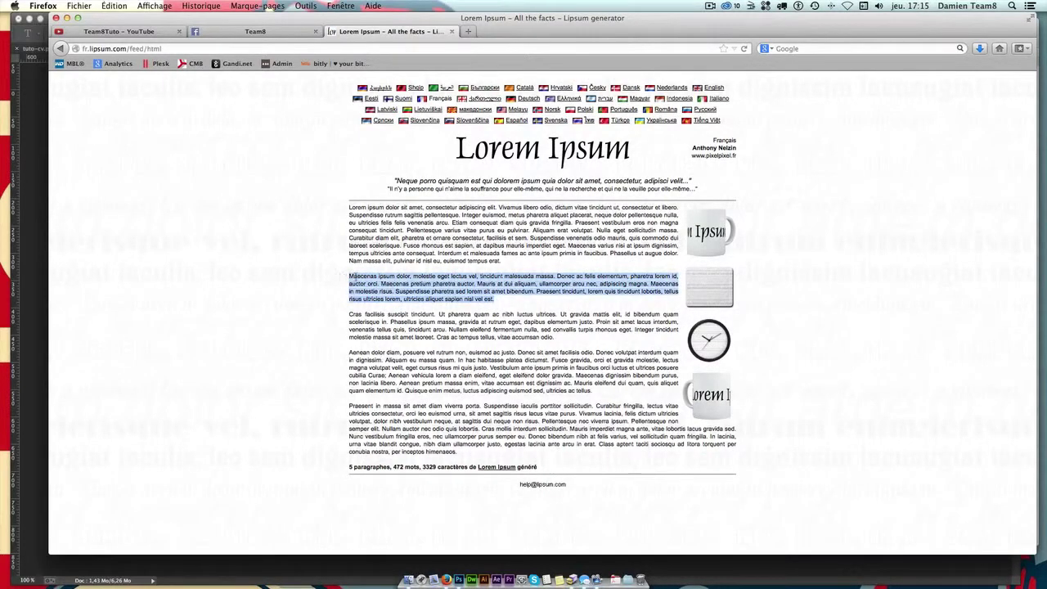
{"action": "left_click", "coordinate": [450, 572]}
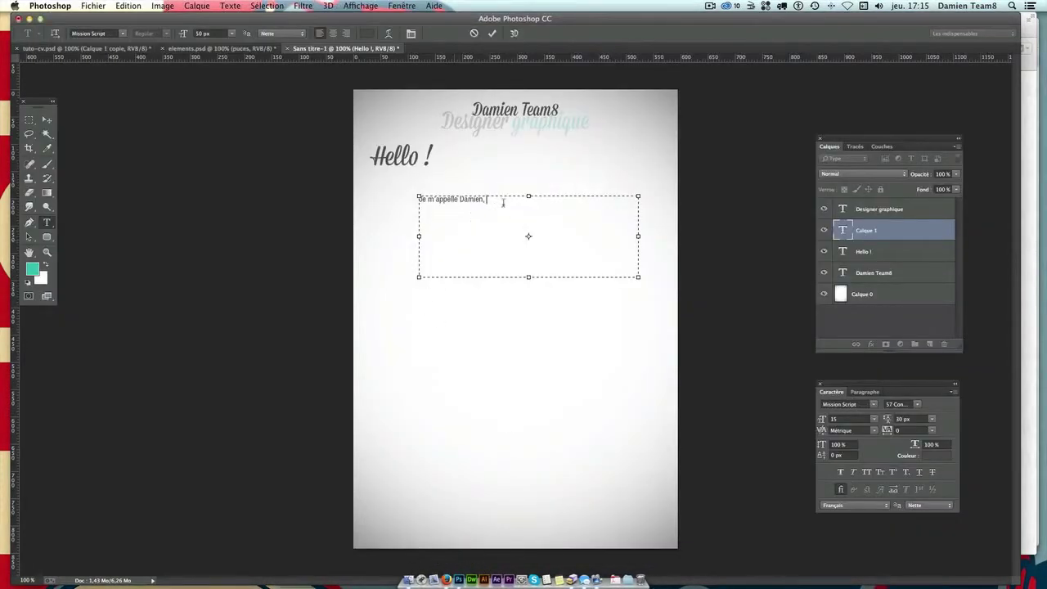
Paste the Lorem Ipsum passage after the intro, stretch the text box taller, and try 20 leading
{"action": "key", "text": "super+v"}
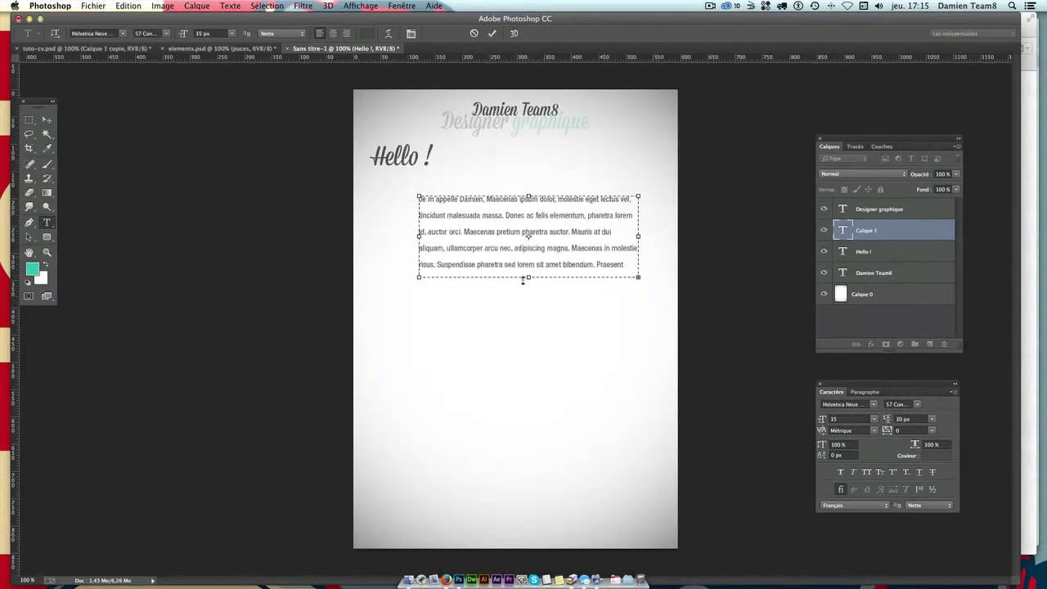
{"action": "left_click_drag", "start_coordinate": [526, 278], "coordinate": [527, 496]}
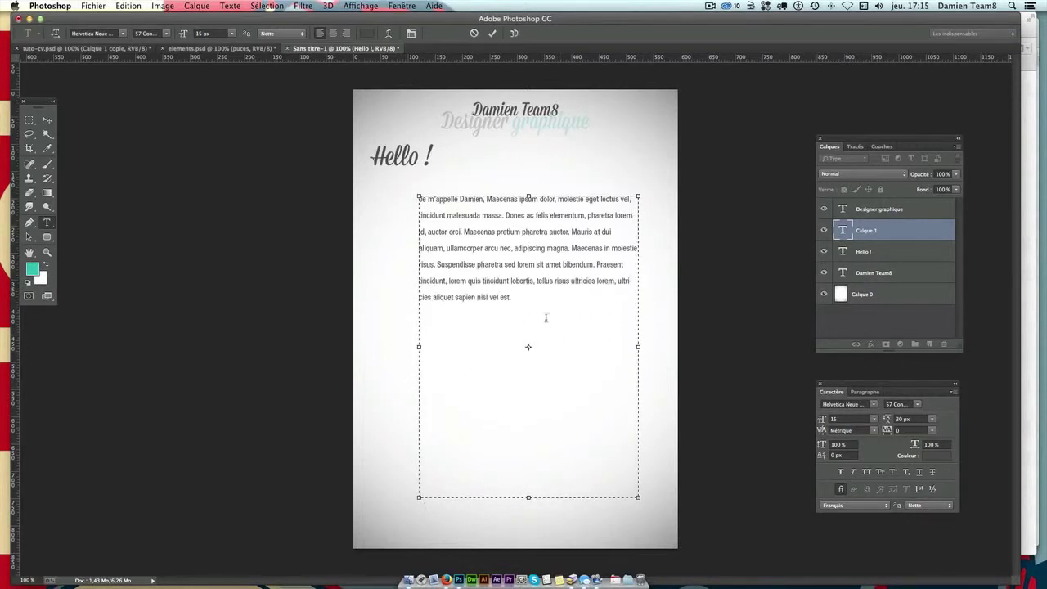
{"action": "key", "text": "super+a"}
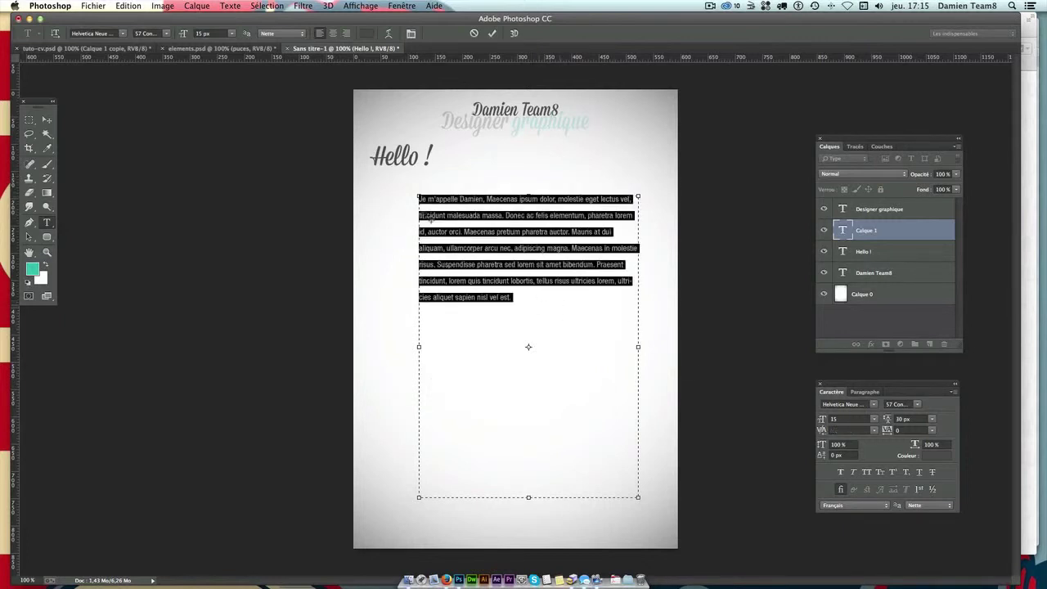
{"action": "key", "text": "Tab"}
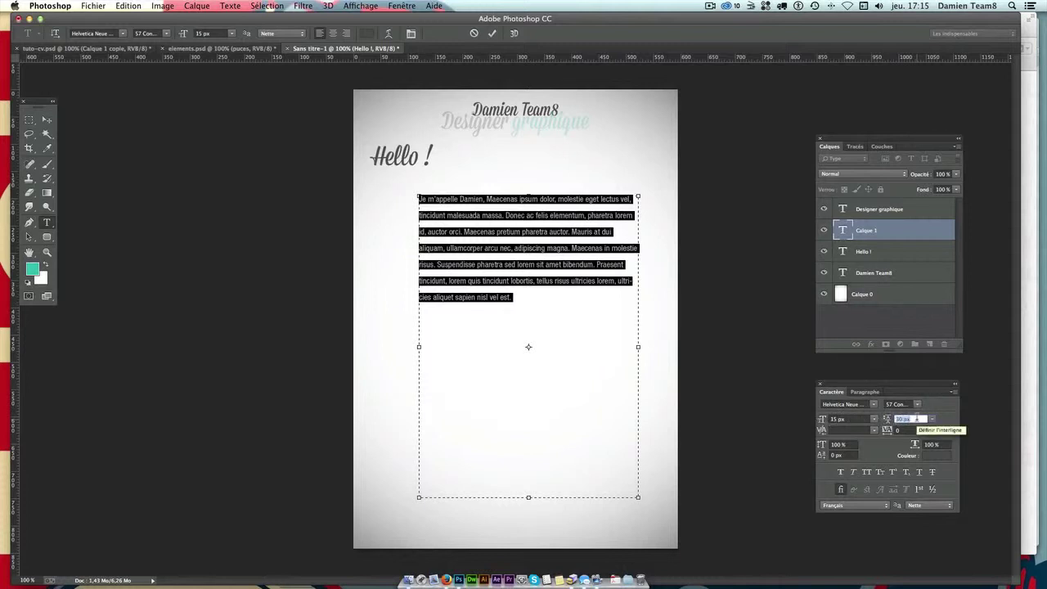
{"action": "type", "text": "20"}
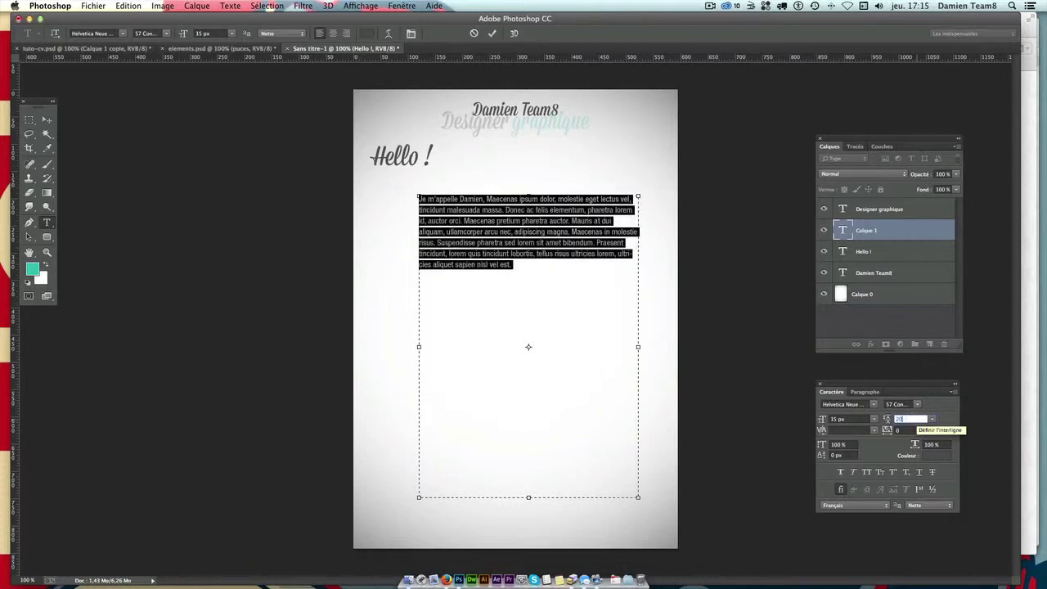
{"action": "left_click", "coordinate": [597, 288]}
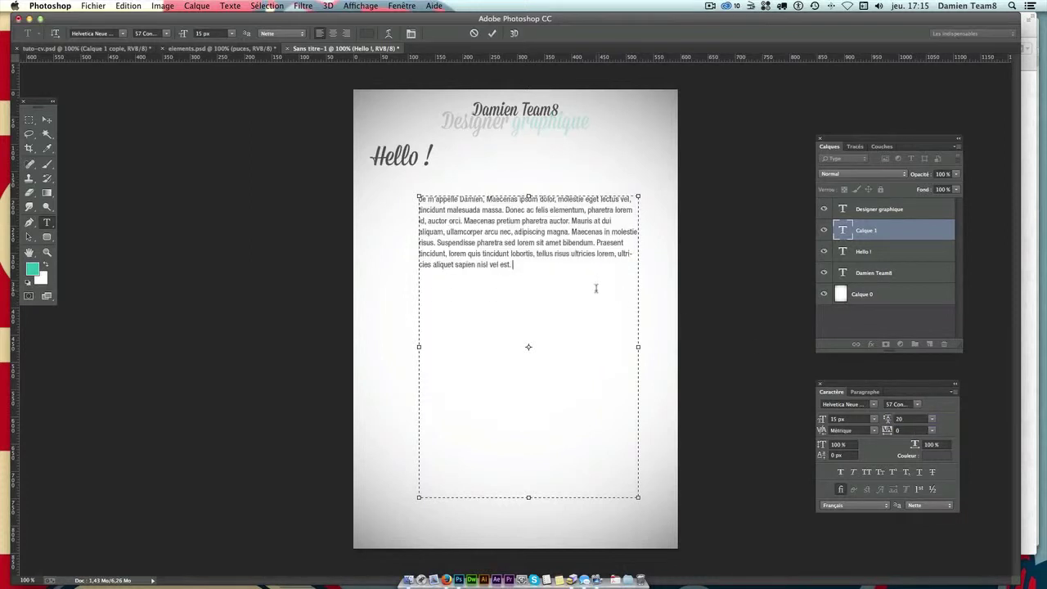
Set the whole paragraph's line spacing to 18 and commit the text
{"action": "key", "text": "ctrl+a"}
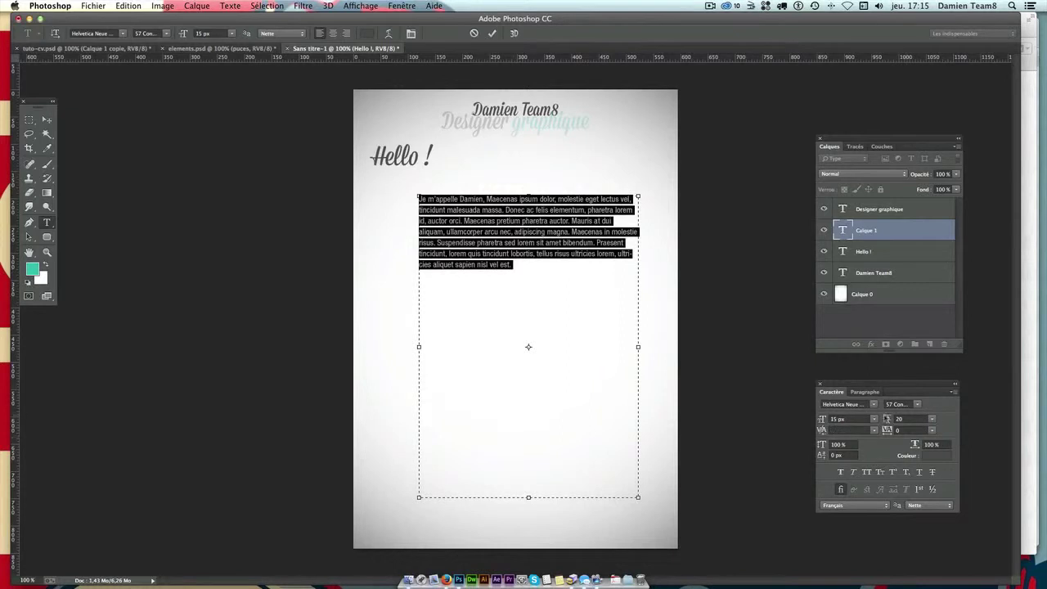
{"action": "left_click", "coordinate": [904, 418]}
{"action": "type", "text": "18"}
{"action": "key", "text": "Return"}
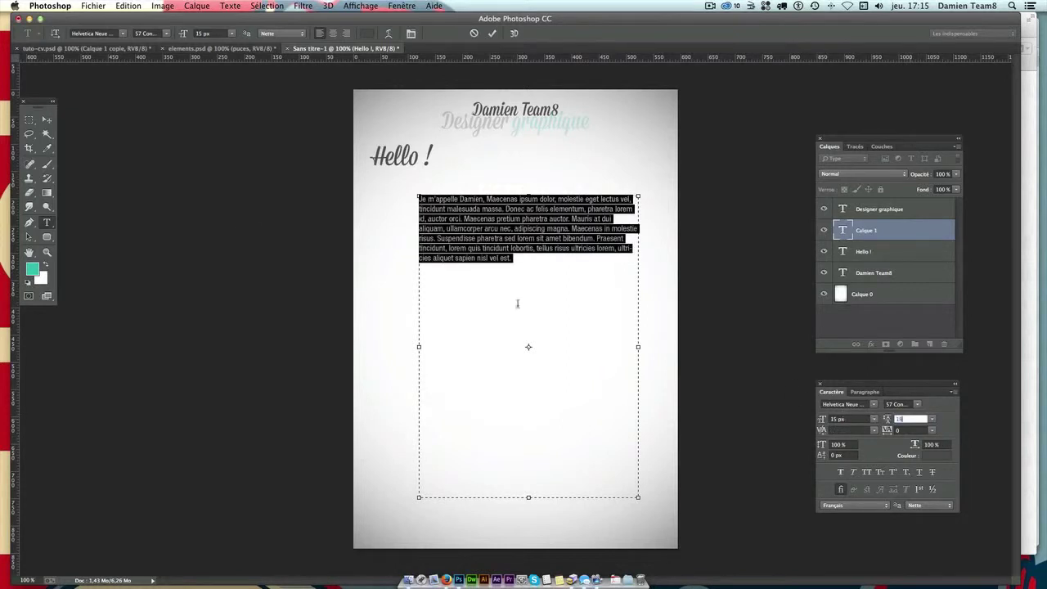
{"action": "left_click", "coordinate": [47, 120]}
Move the paragraph up beside Hello ! and delete everything after 'auctor orci.'
{"action": "mouse_move", "coordinate": [474, 283]}
{"action": "left_mouse_down"}
{"action": "mouse_move", "coordinate": [496, 233]}
{"action": "mouse_move", "coordinate": [467, 176]}
{"action": "left_mouse_up"}
{"action": "double_click", "coordinate": [846, 230]}
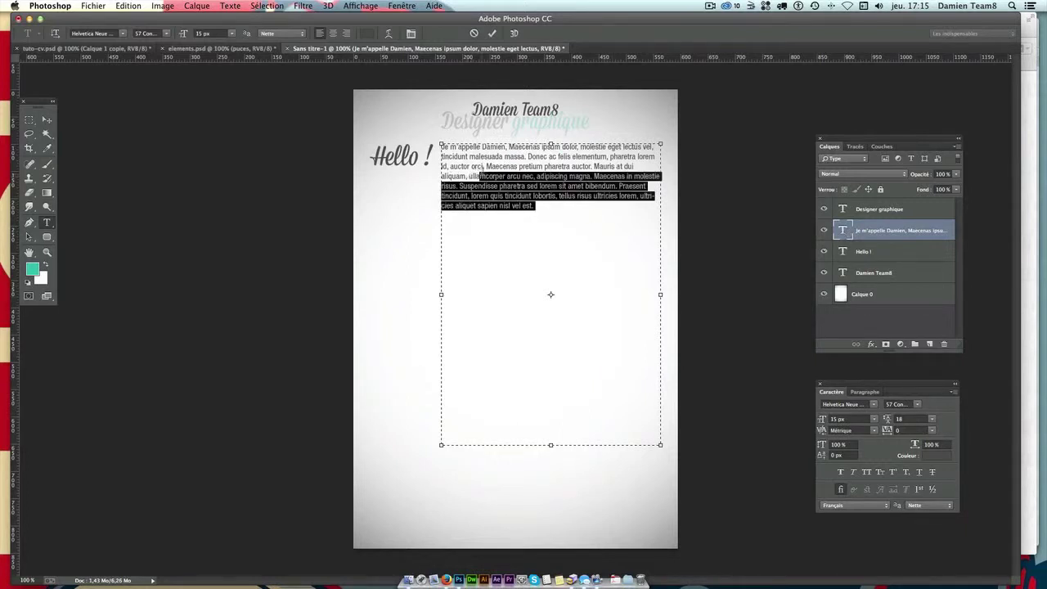
{"action": "mouse_move", "coordinate": [467, 176]}
{"action": "left_mouse_down"}
{"action": "mouse_move", "coordinate": [565, 167]}
{"action": "mouse_move", "coordinate": [485, 167]}
{"action": "left_mouse_up"}
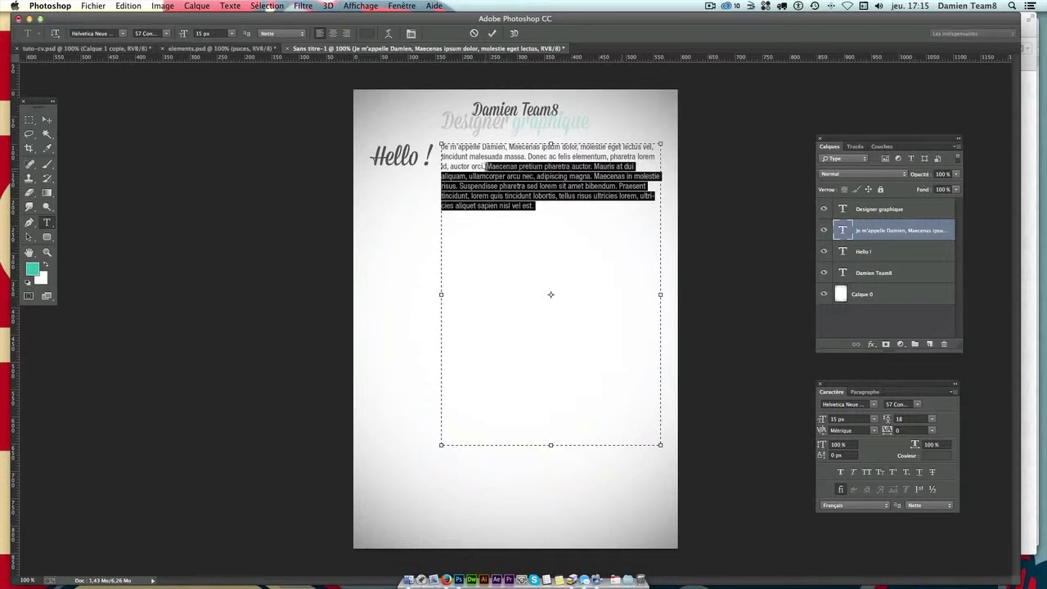
{"action": "key", "text": "BackSpace"}
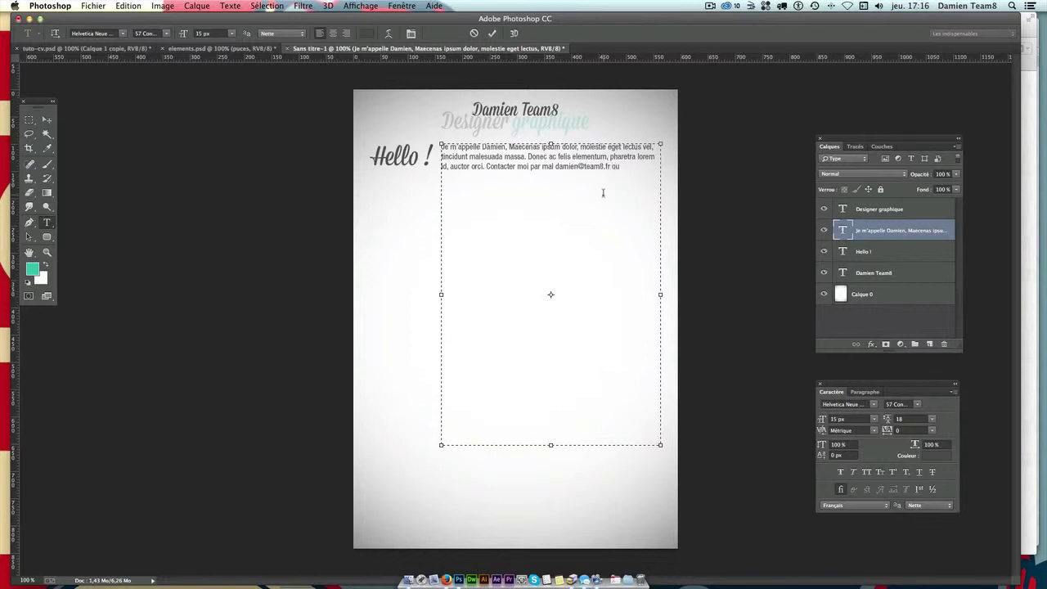
Add the e-mail and phone contact line, remove 'pharetra lorem', and shrink the box to three lines
{"action": "mouse_move", "coordinate": [648, 166]}
{"action": "left_mouse_down"}
{"action": "mouse_move", "coordinate": [608, 156]}
{"action": "mouse_move", "coordinate": [654, 156]}
{"action": "left_mouse_up"}
{"action": "left_click", "coordinate": [607, 156]}
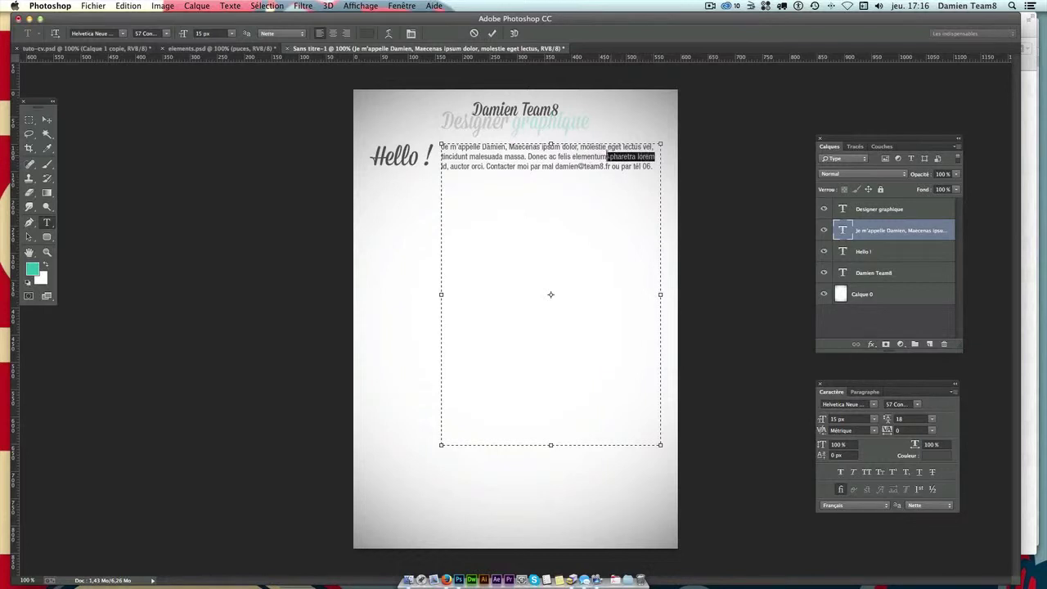
{"action": "key", "text": "BackSpace"}
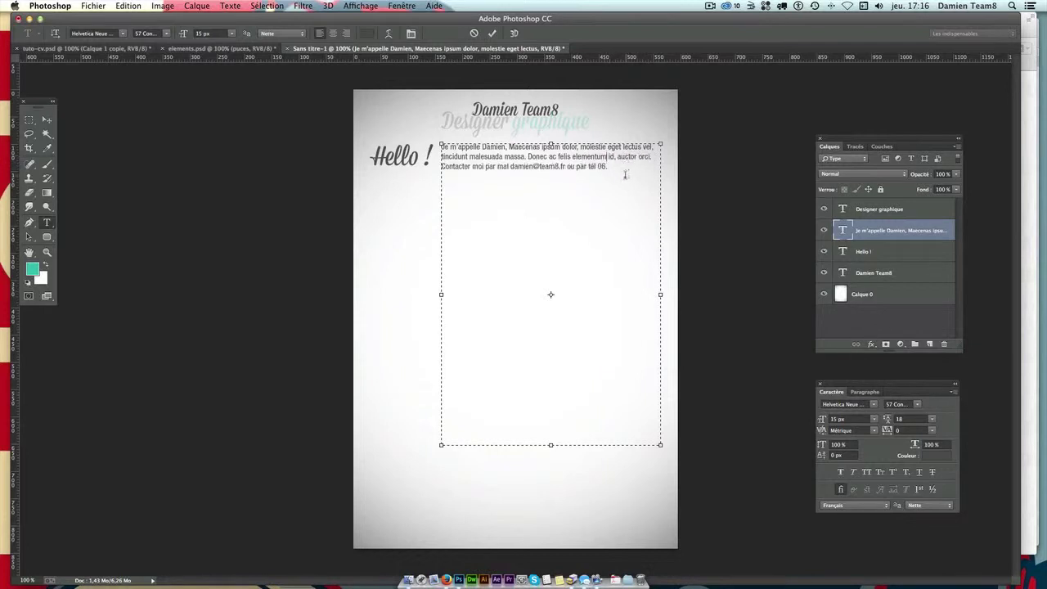
{"action": "left_click", "coordinate": [618, 169]}
{"action": "double_click", "coordinate": [609, 166]}
{"action": "left_click", "coordinate": [644, 166]}
{"action": "left_click_drag", "start_coordinate": [550, 447], "coordinate": [542, 178]}
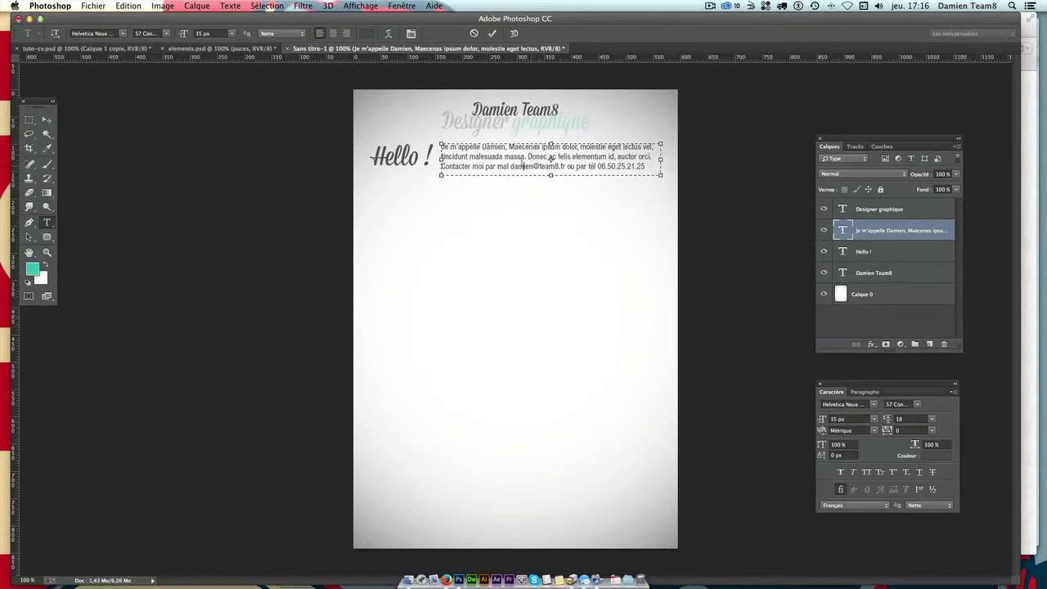
{"action": "double_click", "coordinate": [523, 166]}
{"action": "left_click_drag", "start_coordinate": [567, 166], "coordinate": [511, 166]}
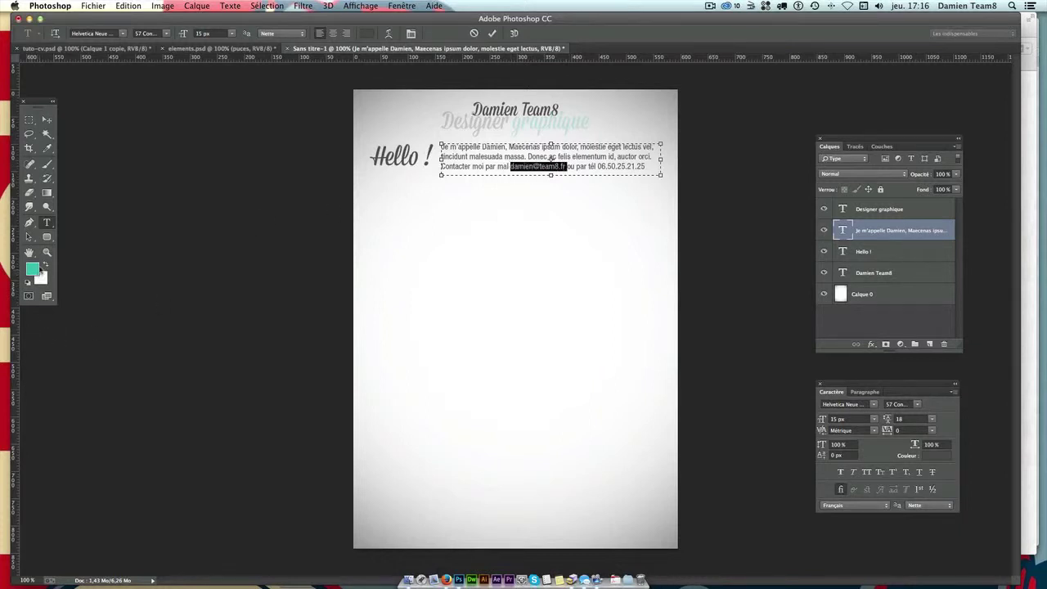
Fill the selected e-mail address and phone number with teal, then nudge the paragraph into place
{"action": "key", "text": "alt+BackSpace"}
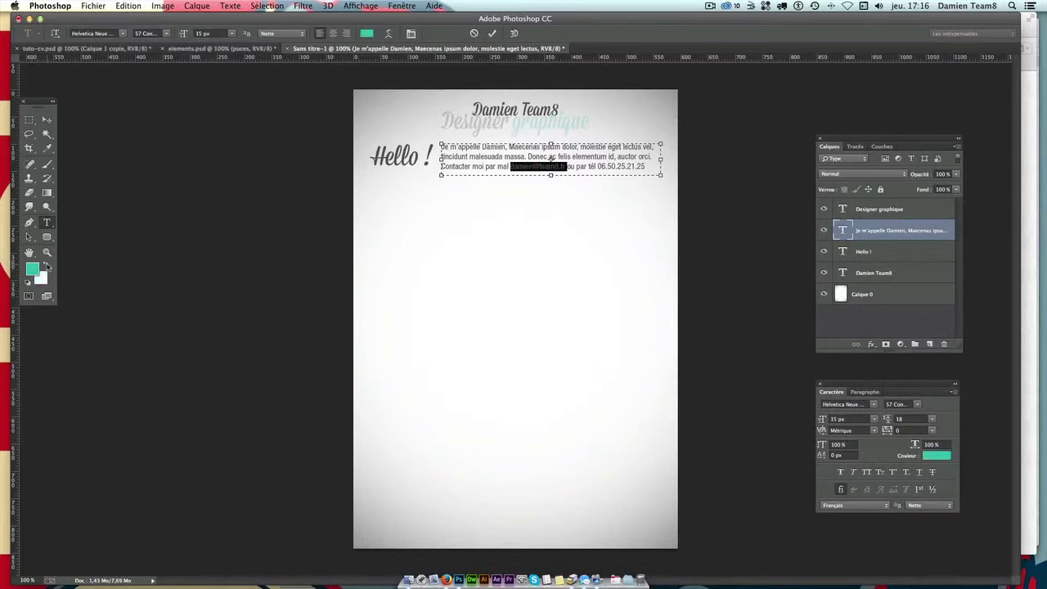
{"action": "left_click", "coordinate": [566, 166]}
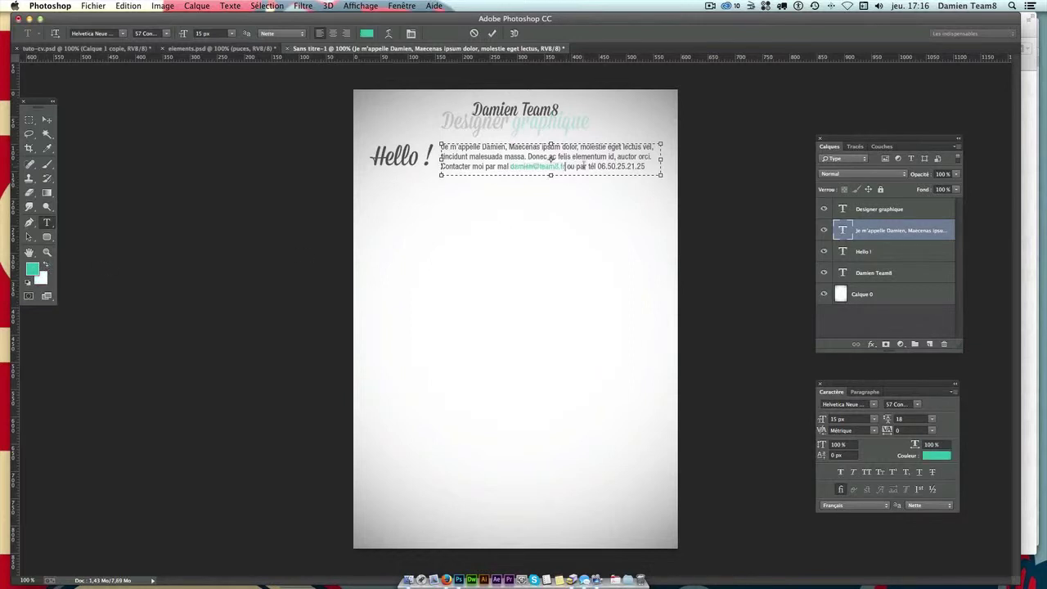
{"action": "left_click_drag", "start_coordinate": [597, 166], "coordinate": [645, 166]}
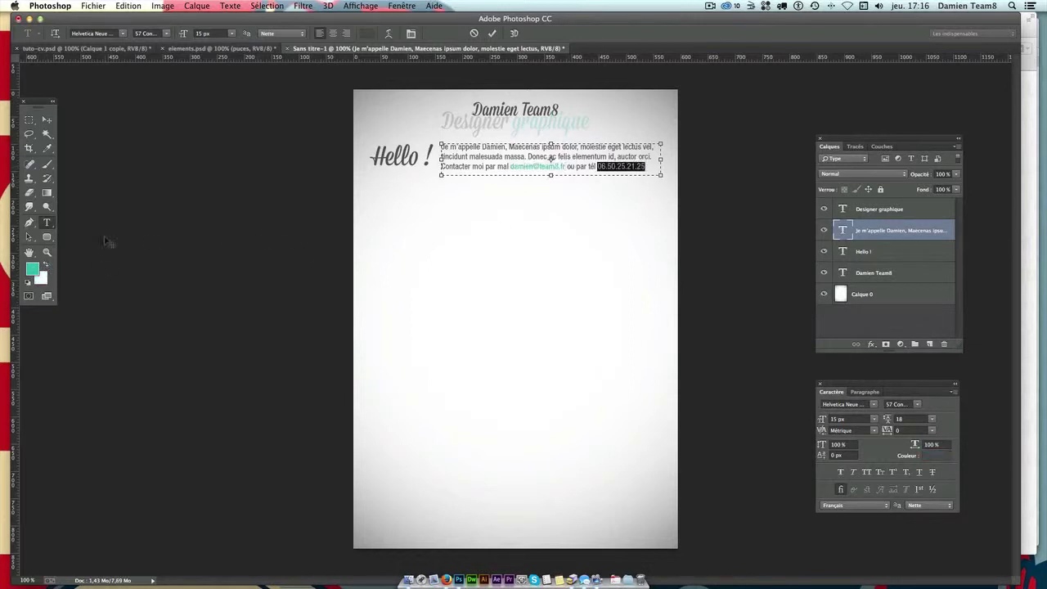
{"action": "key", "text": "alt+BackSpace"}
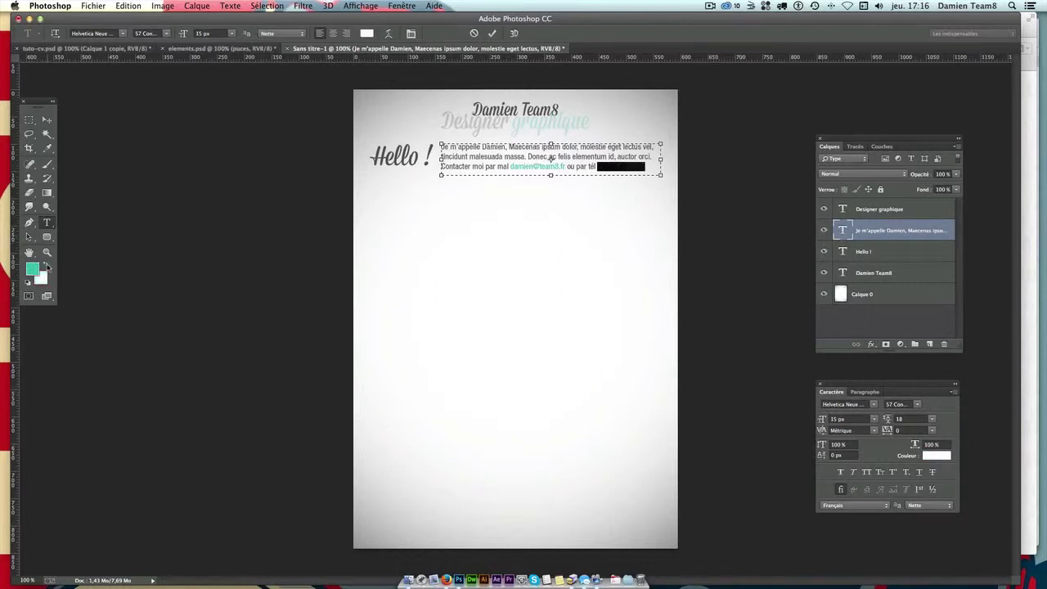
{"action": "left_click", "coordinate": [631, 161]}
{"action": "left_click", "coordinate": [46, 119]}
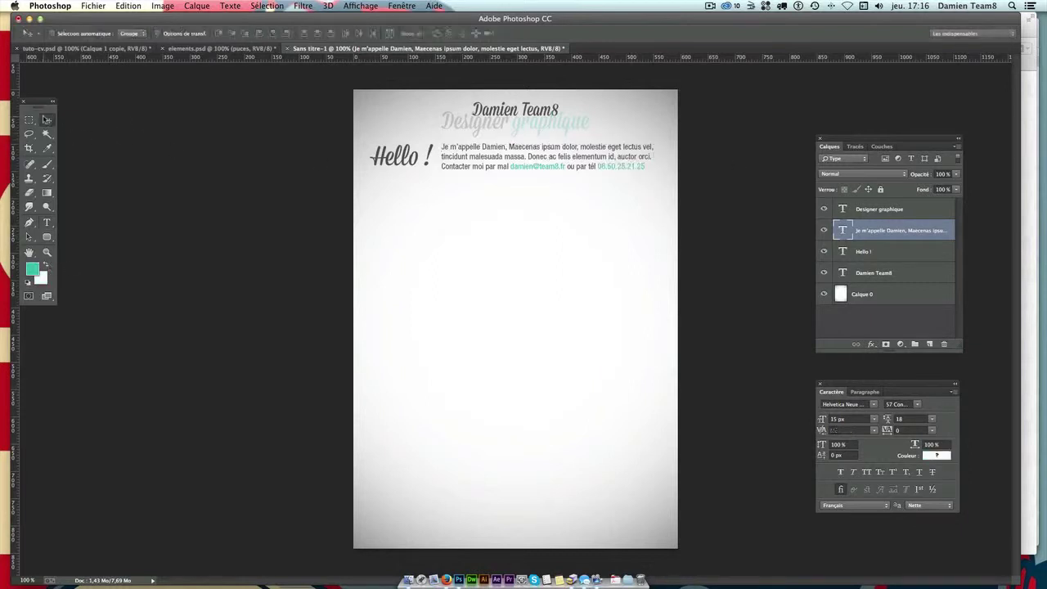
{"action": "key", "text": "Right"}
{"action": "key", "text": "Right"}
{"action": "key", "text": "Right"}
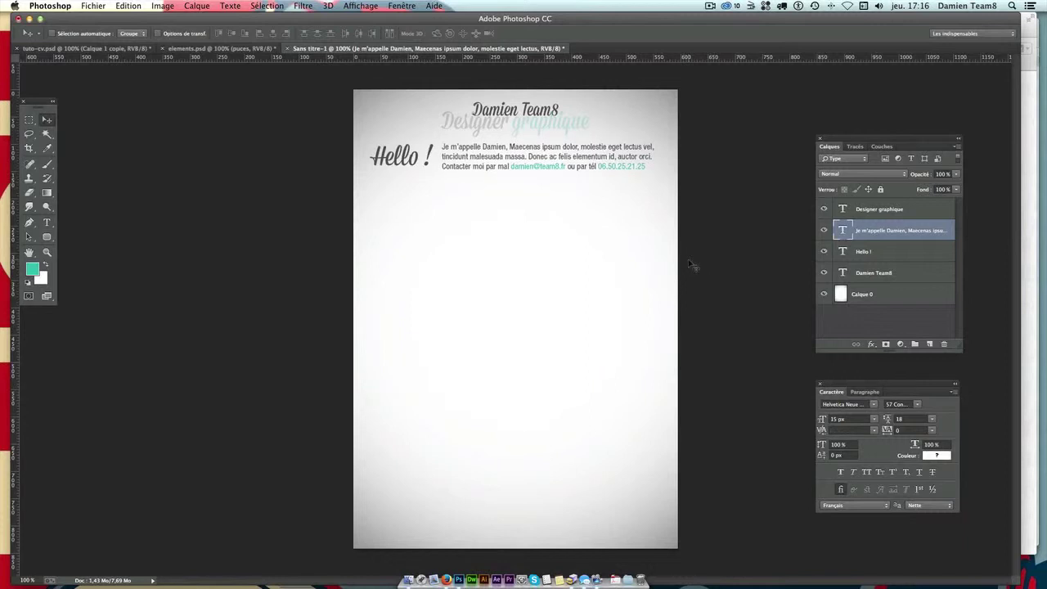
{"action": "key", "text": "Right"}
{"action": "key", "text": "Left"}
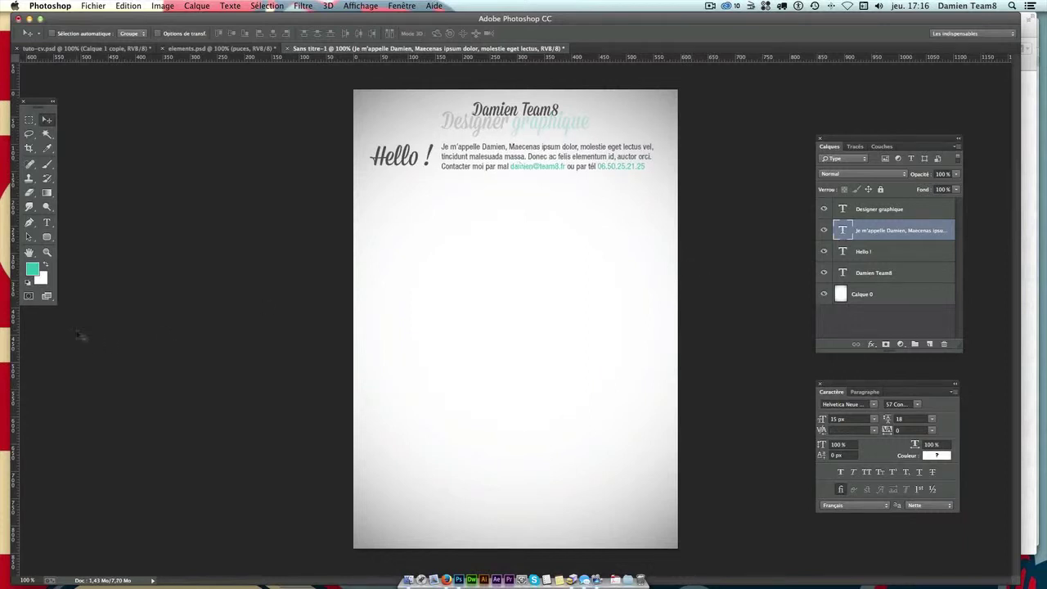
{"action": "mouse_move", "coordinate": [17, 344]}
{"action": "left_mouse_down"}
{"action": "mouse_move", "coordinate": [423, 259]}
{"action": "mouse_move", "coordinate": [442, 267]}
{"action": "left_mouse_up"}
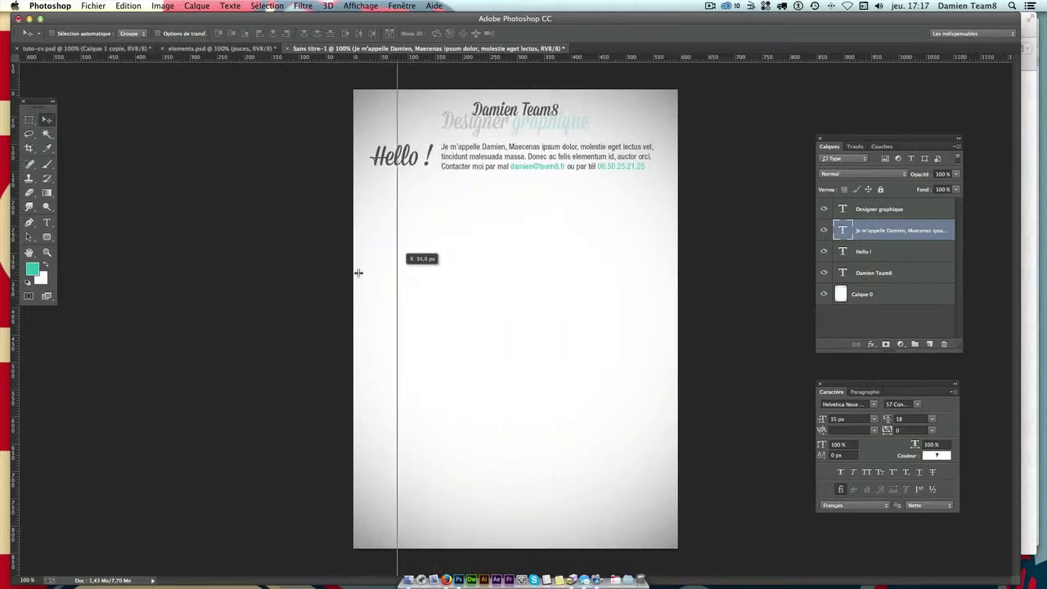
{"action": "left_click_drag", "start_coordinate": [442, 266], "coordinate": [5, 270]}
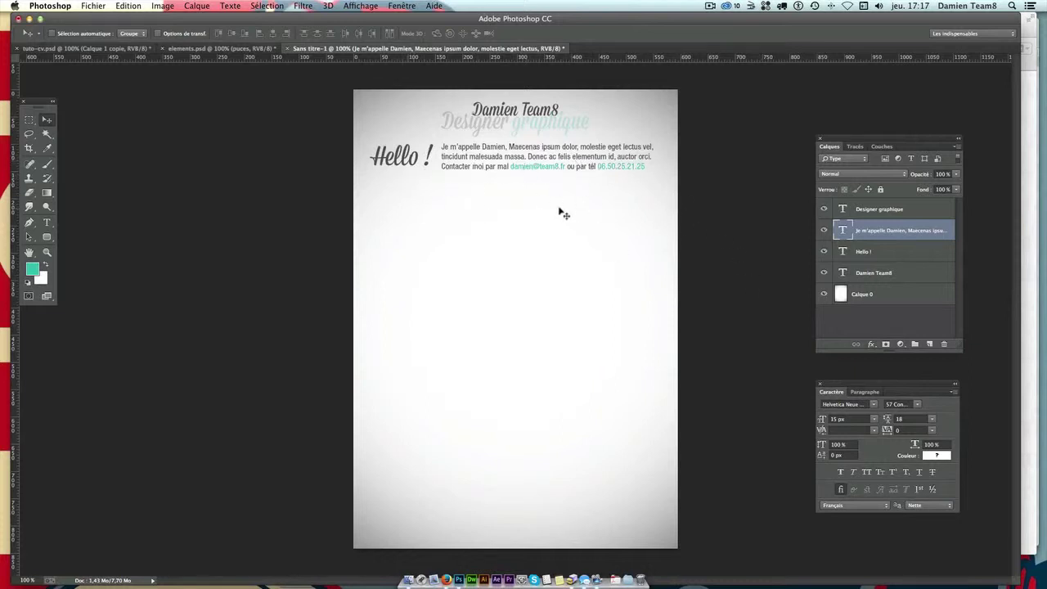
{"action": "left_click", "coordinate": [408, 161]}
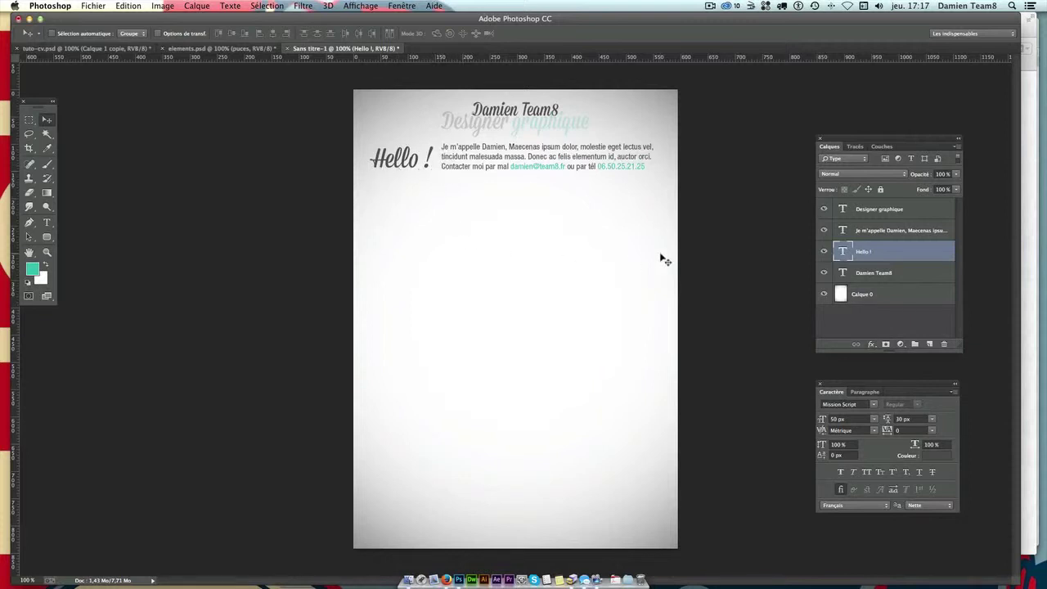
Add a new layer above Designer graphique and mark a 200×40 px rectangle below the intro
{"action": "left_click", "coordinate": [912, 208]}
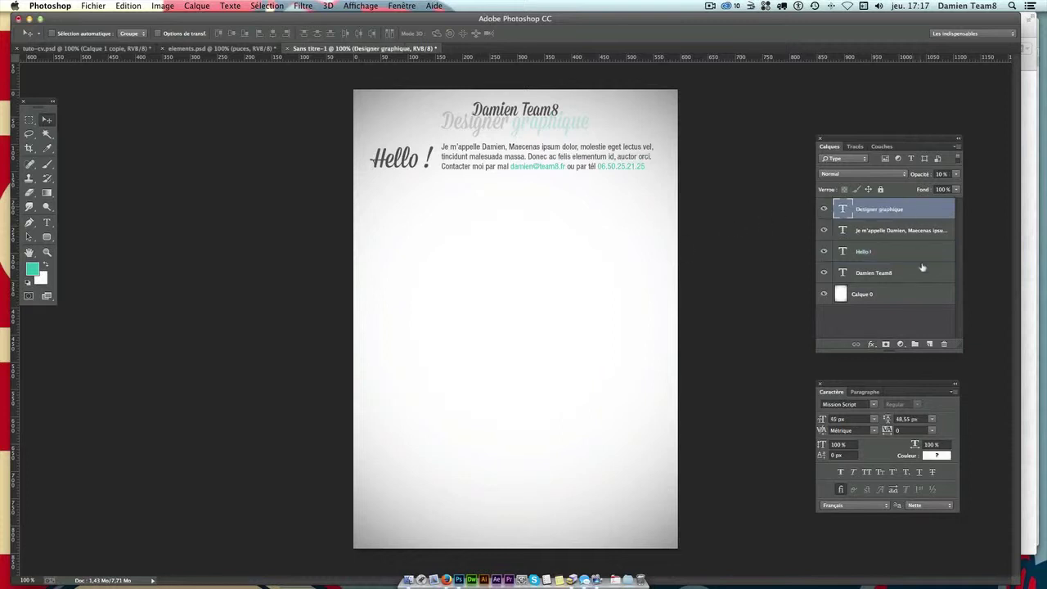
{"action": "left_click", "coordinate": [930, 344]}
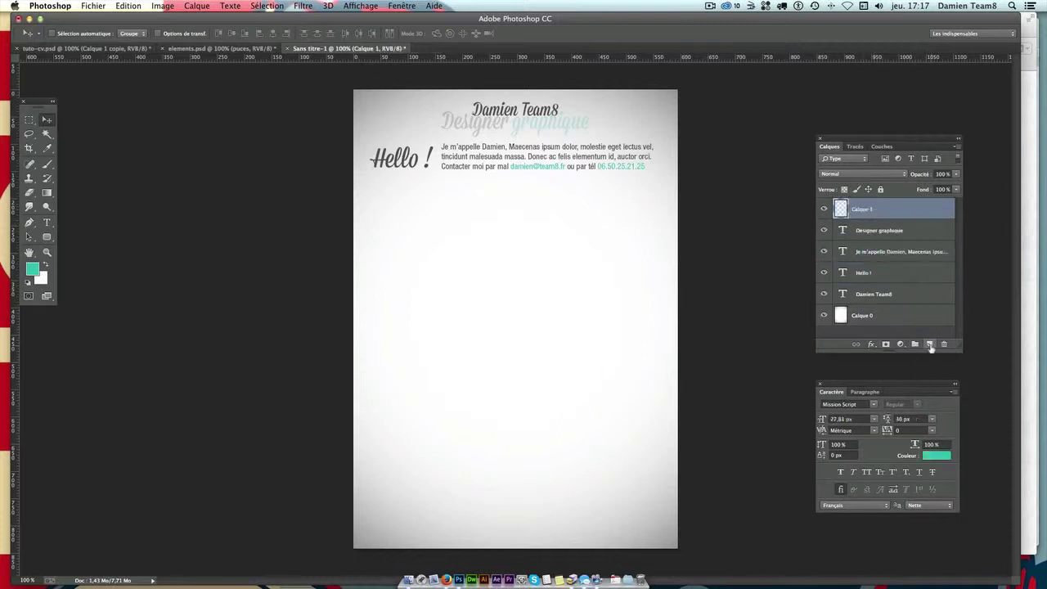
{"action": "left_click", "coordinate": [30, 120]}
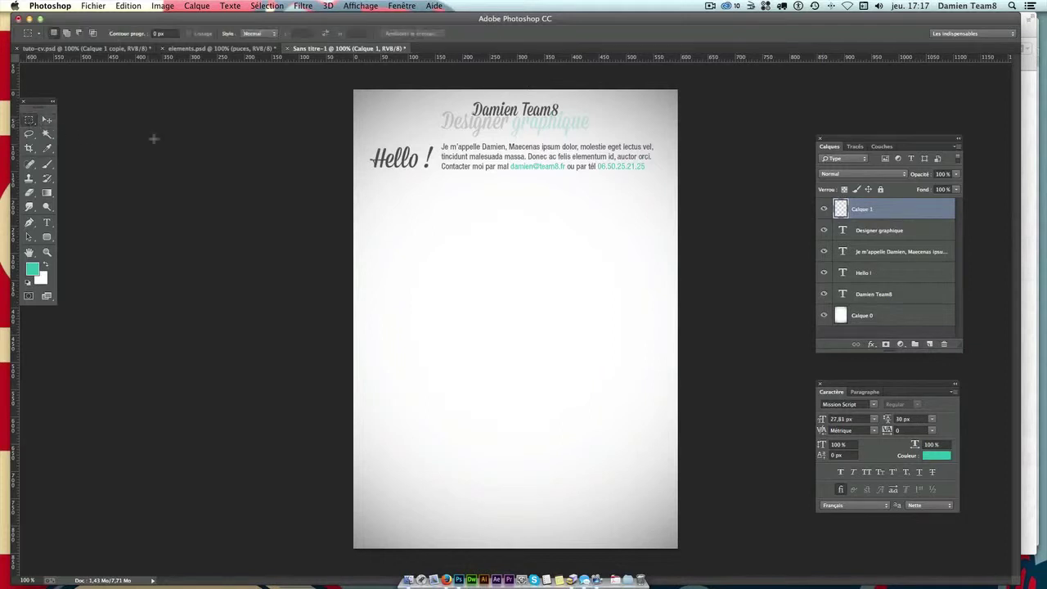
{"action": "right_click", "coordinate": [30, 120]}
{"action": "left_click", "coordinate": [119, 119]}
{"action": "left_click_drag", "start_coordinate": [515, 197], "coordinate": [572, 205]}
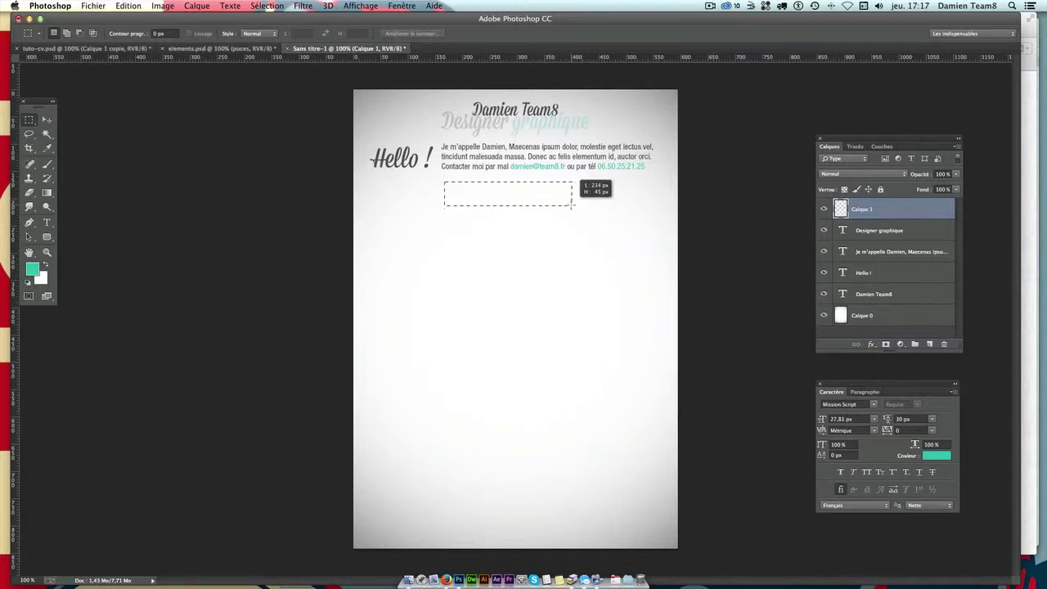
{"action": "left_click_drag", "start_coordinate": [573, 205], "coordinate": [552, 202]}
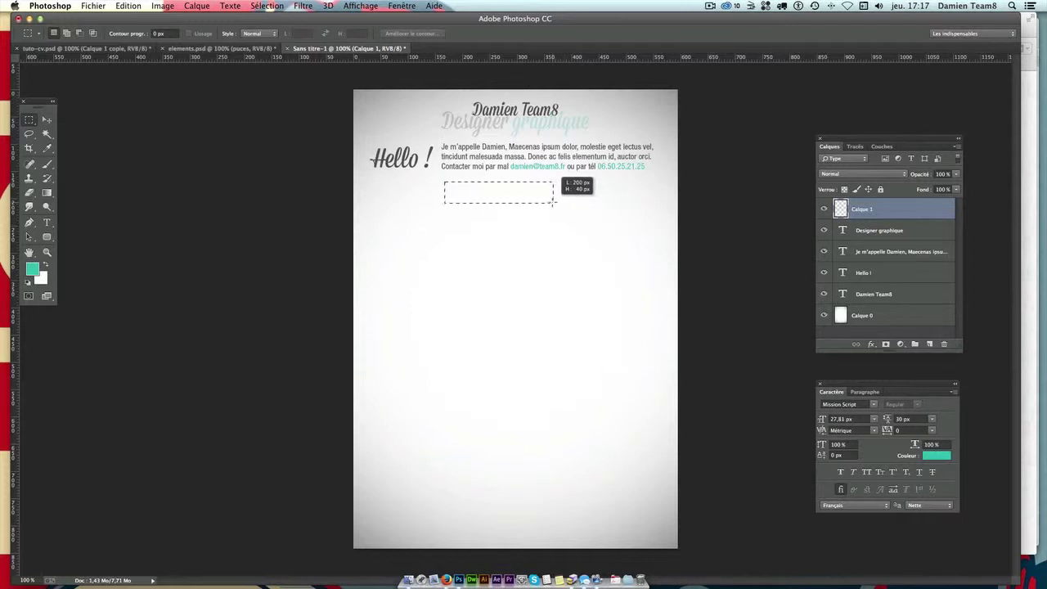
{"action": "left_click_drag", "start_coordinate": [553, 202], "coordinate": [553, 202]}
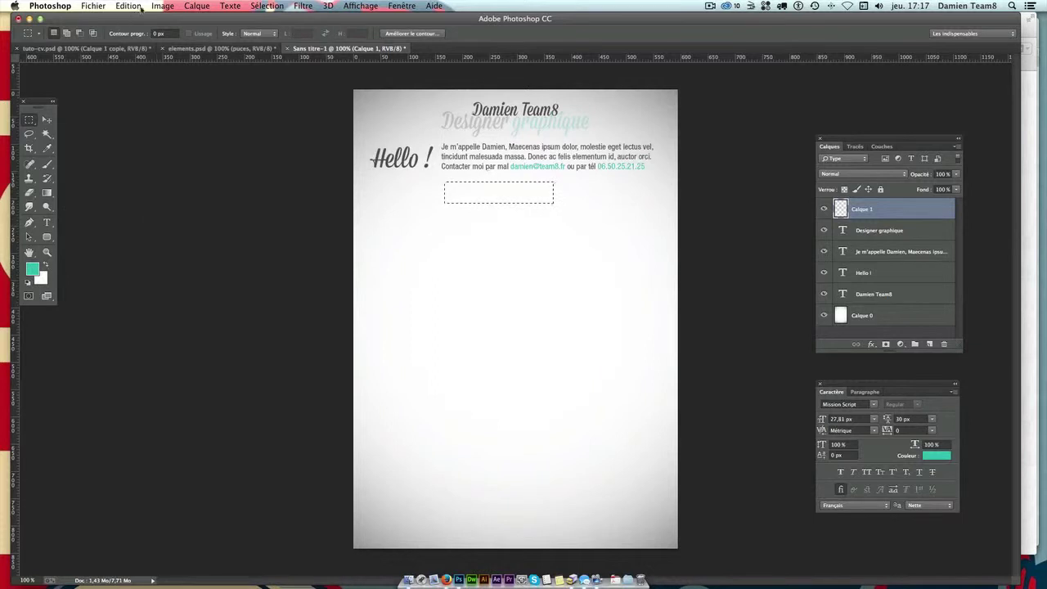
Fill the rectangle selection with the teal foreground colour and deselect it
{"action": "left_click", "coordinate": [157, 6]}
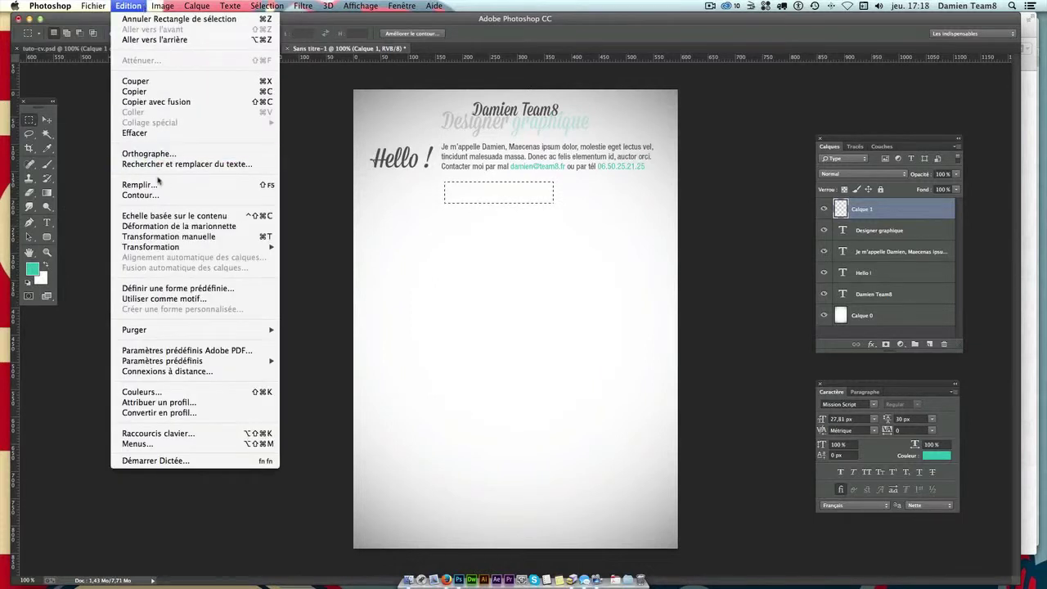
{"action": "left_click", "coordinate": [164, 184]}
{"action": "left_click", "coordinate": [459, 206]}
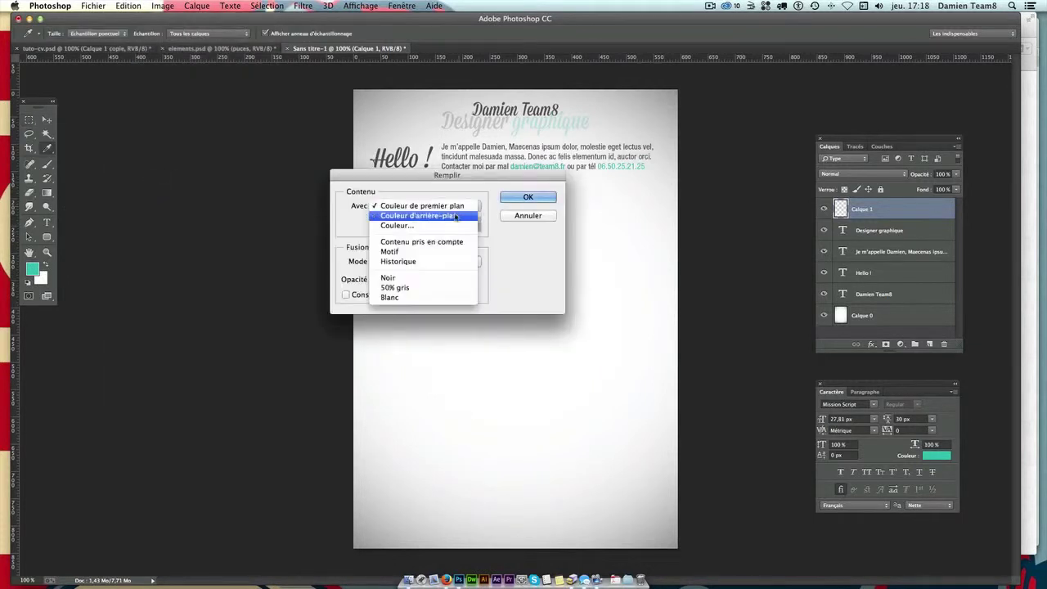
{"action": "left_click", "coordinate": [421, 204]}
{"action": "left_click", "coordinate": [527, 196]}
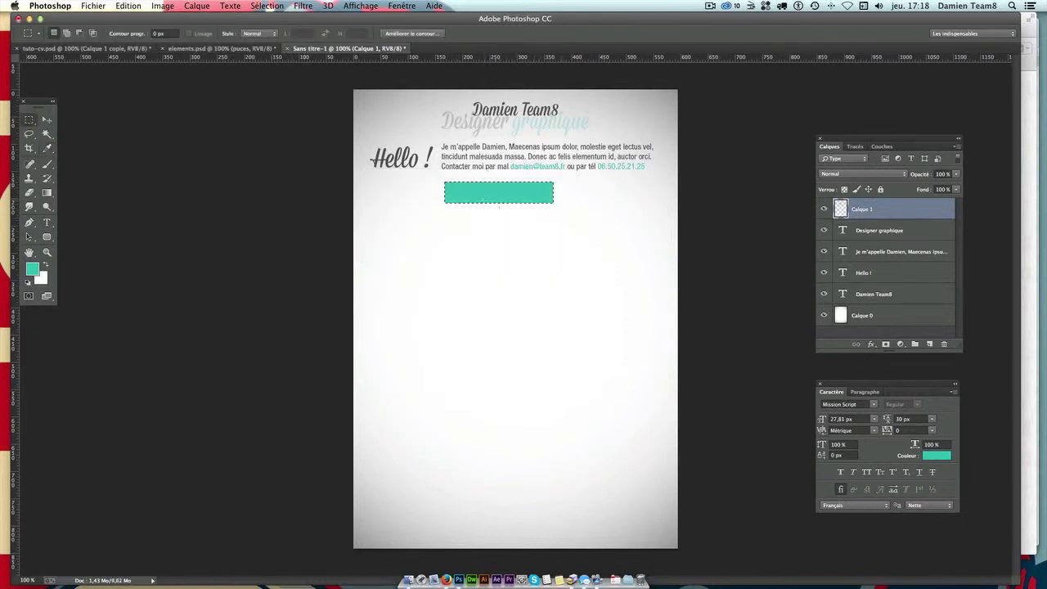
{"action": "key", "text": "ctrl+d"}
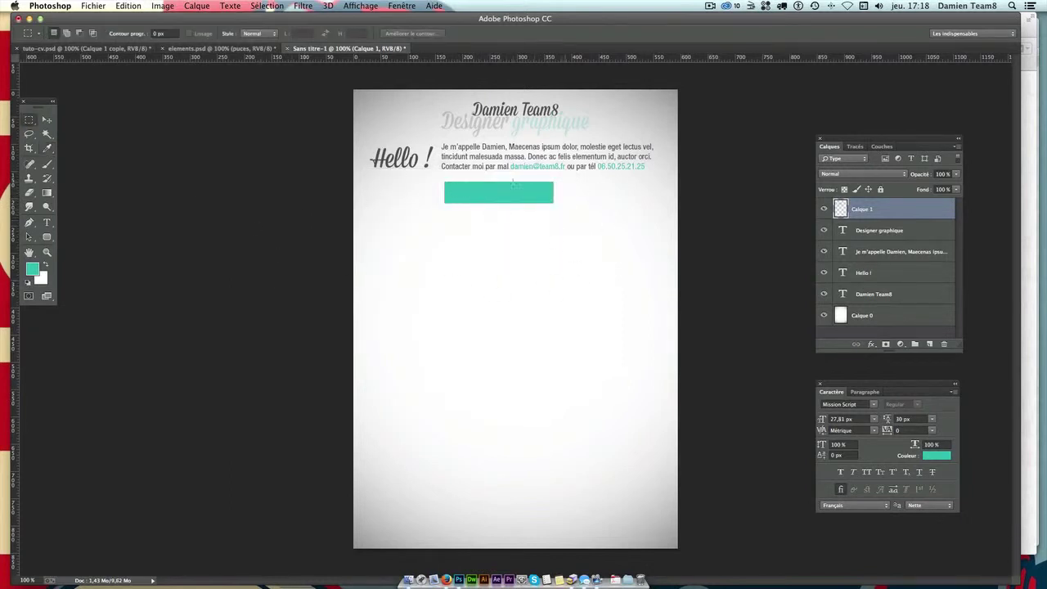
Centre the teal bar horizontally on the page's centre guide, just below the intro
{"action": "left_click", "coordinate": [47, 121]}
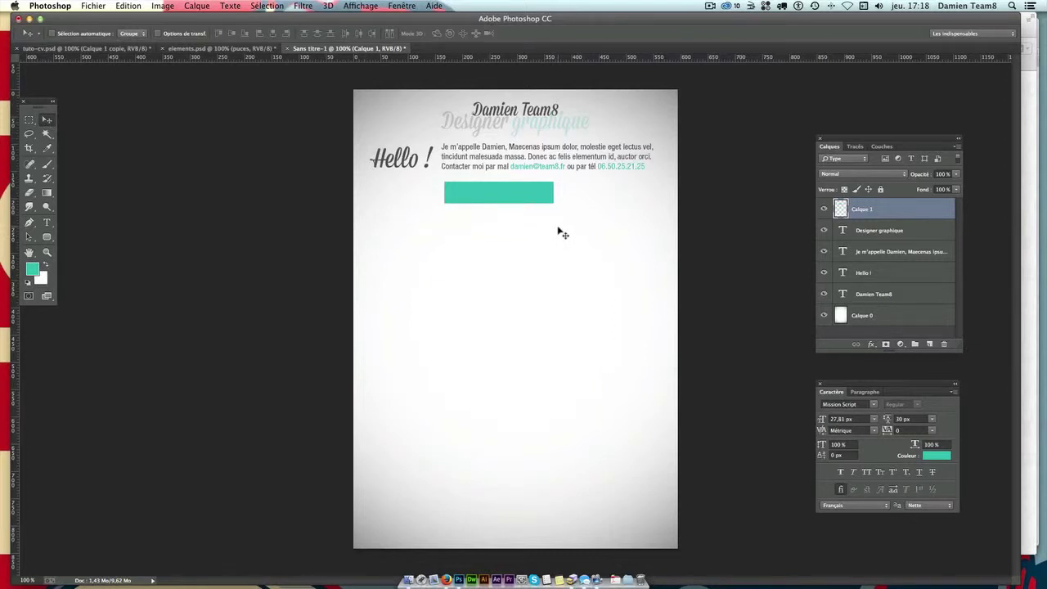
{"action": "key", "text": "ctrl+semicolon"}
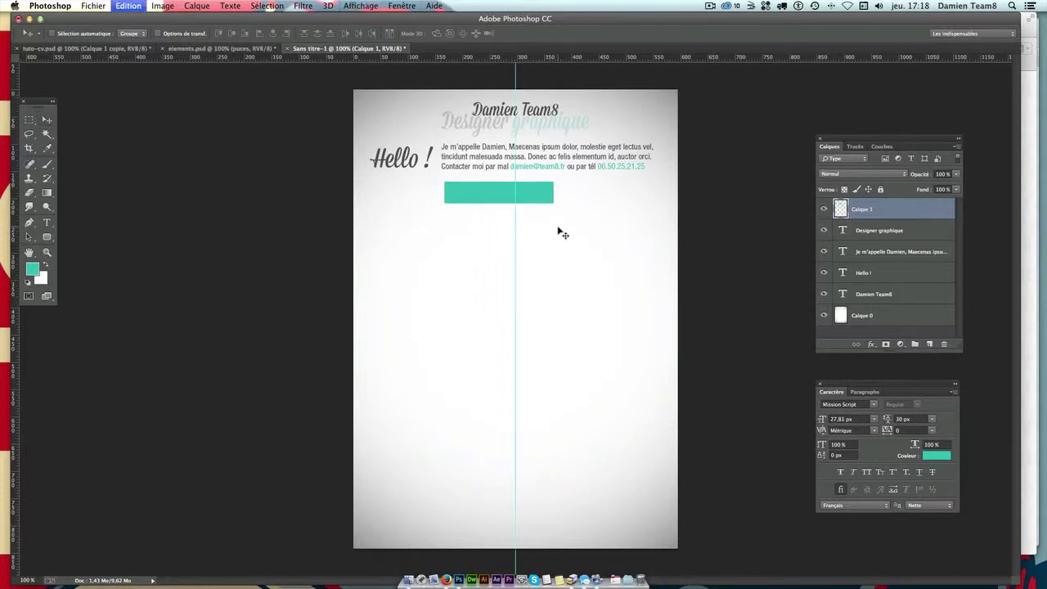
{"action": "key", "text": "ctrl+t"}
{"action": "left_click_drag", "start_coordinate": [457, 194], "coordinate": [476, 195]}
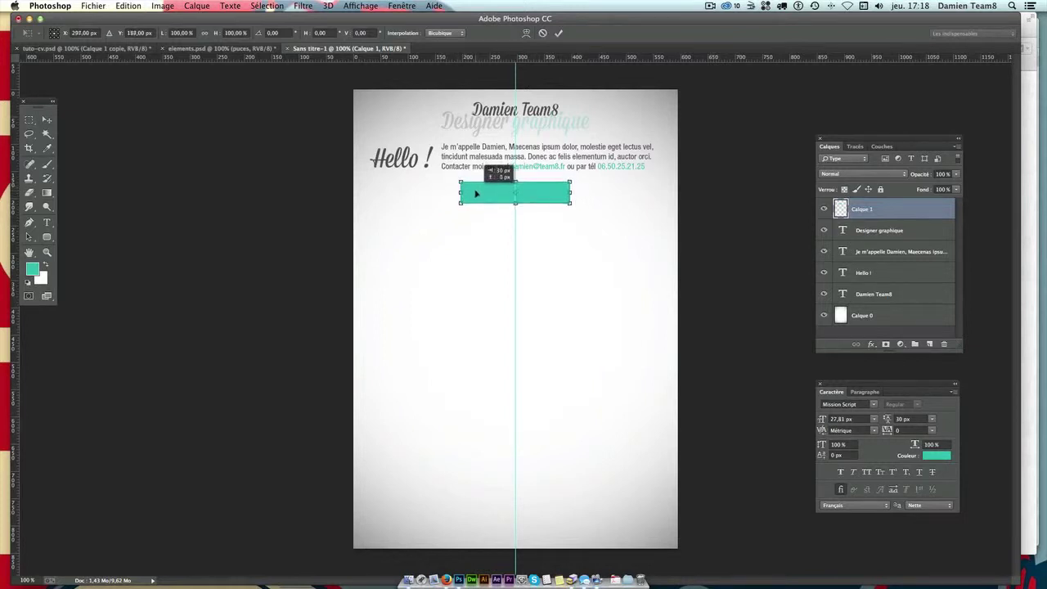
{"action": "left_click_drag", "start_coordinate": [477, 195], "coordinate": [476, 190]}
{"action": "key", "text": "Return"}
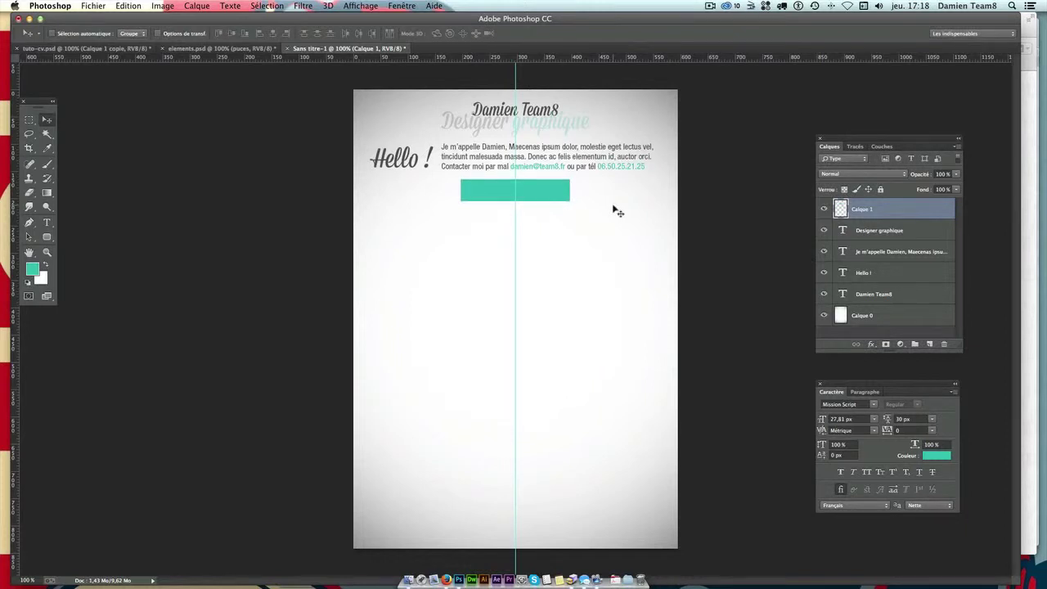
{"action": "key", "text": "ctrl+semicolon"}
{"action": "key", "text": "ctrl+semicolon"}
{"action": "key", "text": "ctrl+semicolon"}
{"action": "key", "text": "ctrl+semicolon"}
Float elements.psd and drag its teal puces dots layer into the CV, left of the teal bar
{"action": "left_click", "coordinate": [189, 50]}
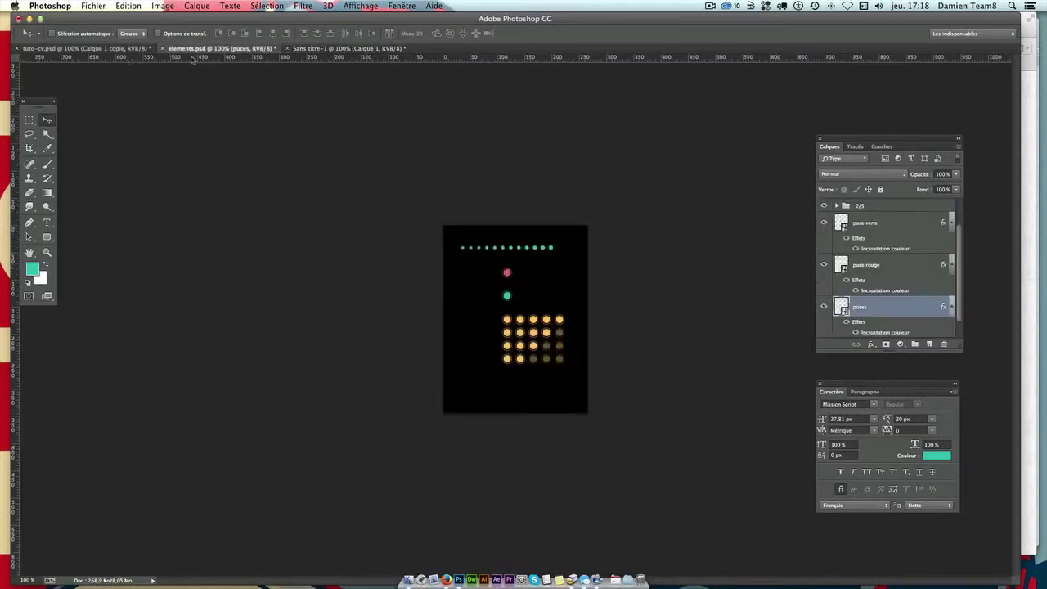
{"action": "left_click_drag", "start_coordinate": [199, 49], "coordinate": [233, 121]}
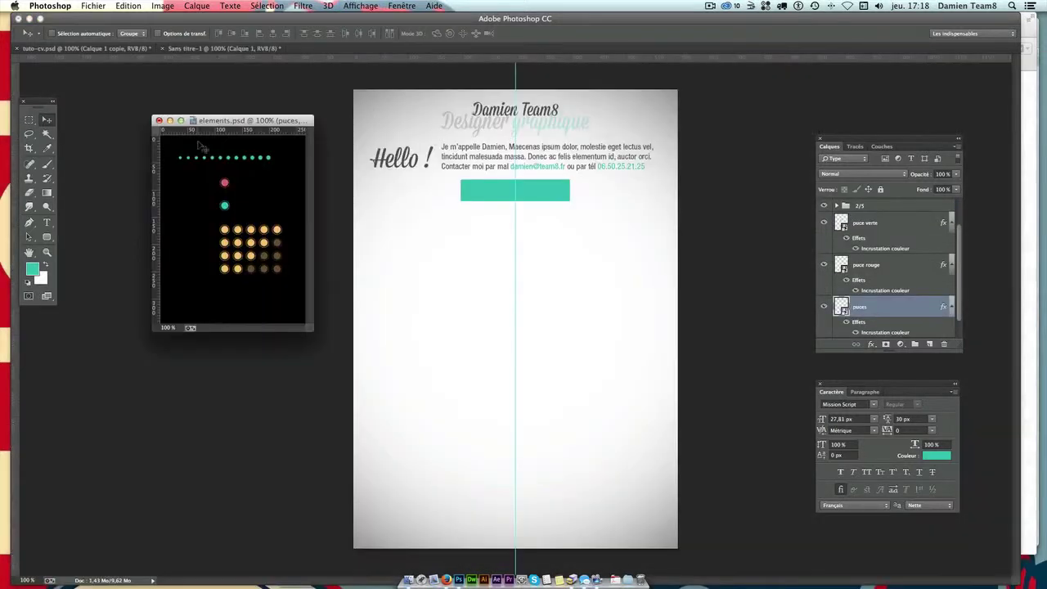
{"action": "mouse_move", "coordinate": [233, 121]}
{"action": "left_mouse_down"}
{"action": "mouse_move", "coordinate": [74, 102]}
{"action": "mouse_move", "coordinate": [221, 129]}
{"action": "left_mouse_up"}
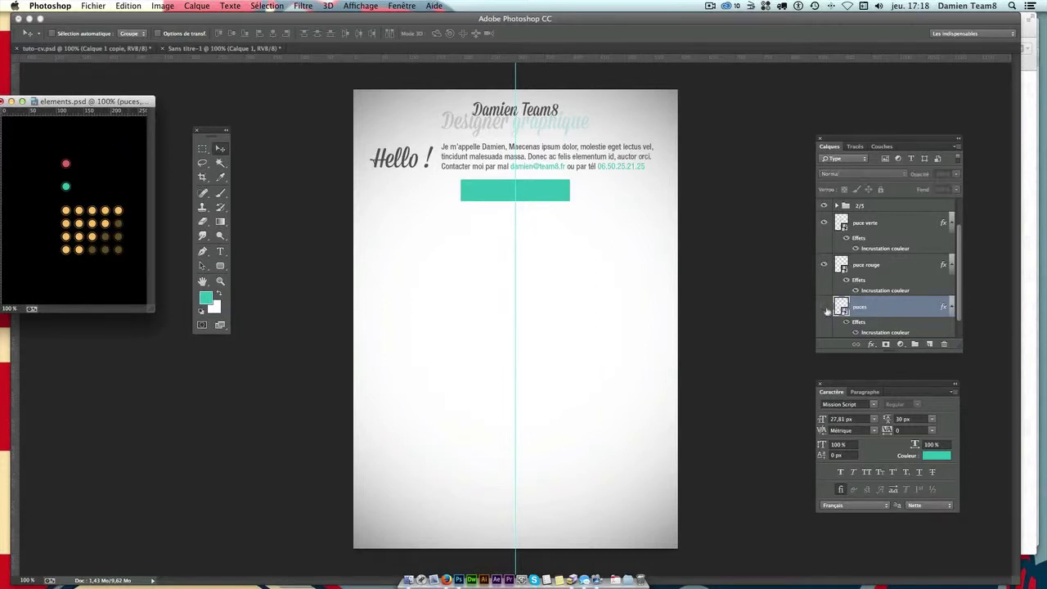
{"action": "scroll", "coordinate": [888, 296], "scroll_direction": "down", "scroll_amount": 2}
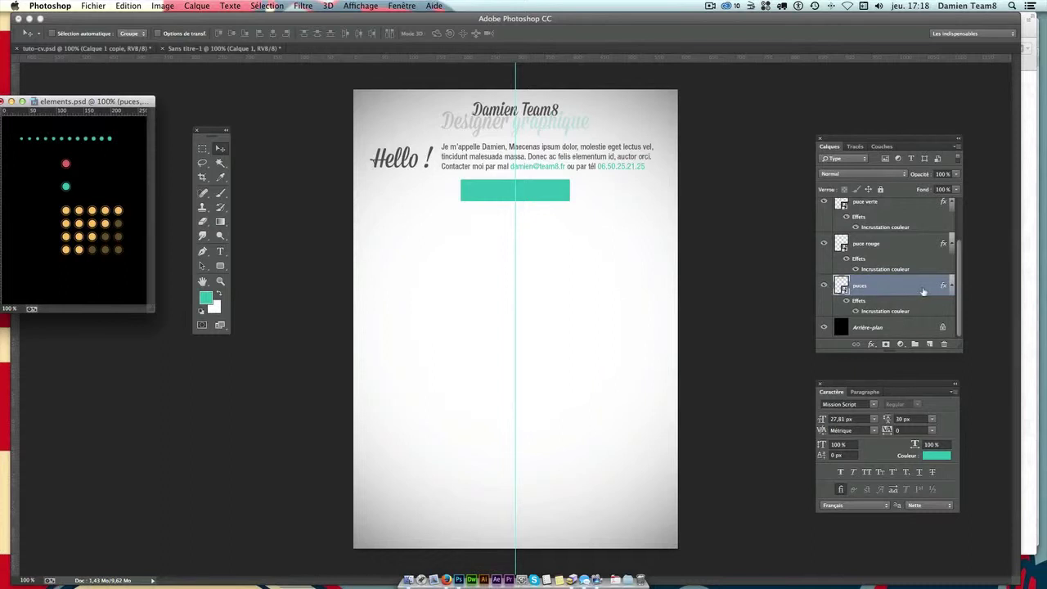
{"action": "mouse_move", "coordinate": [922, 291]}
{"action": "left_mouse_down"}
{"action": "mouse_move", "coordinate": [482, 210]}
{"action": "mouse_move", "coordinate": [500, 223]}
{"action": "left_mouse_up"}
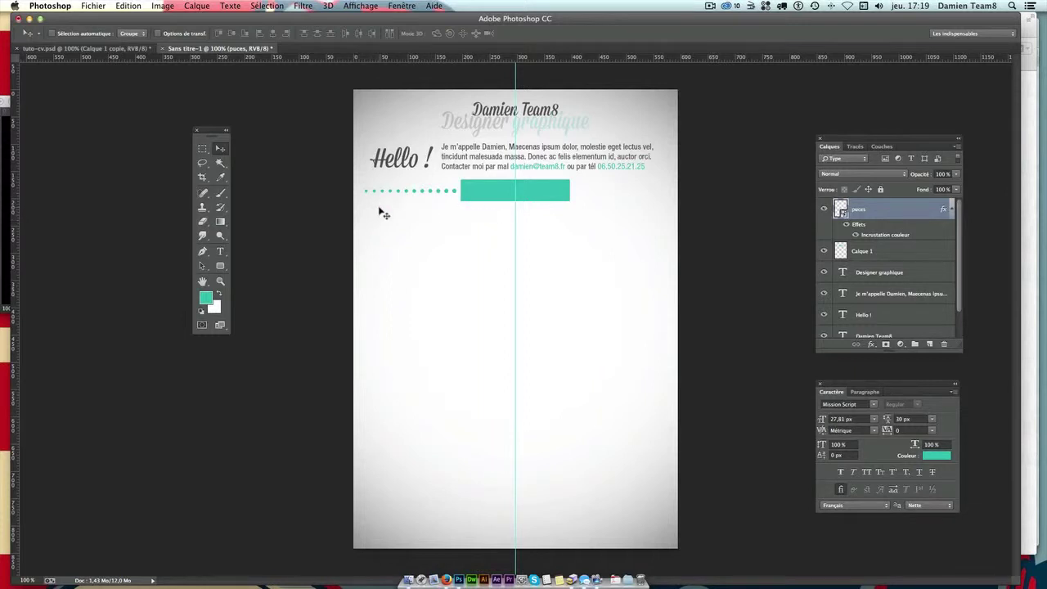
Narrow the puces dotted line from its left end so it stops just left of the teal bar
{"action": "key", "text": "ctrl+t"}
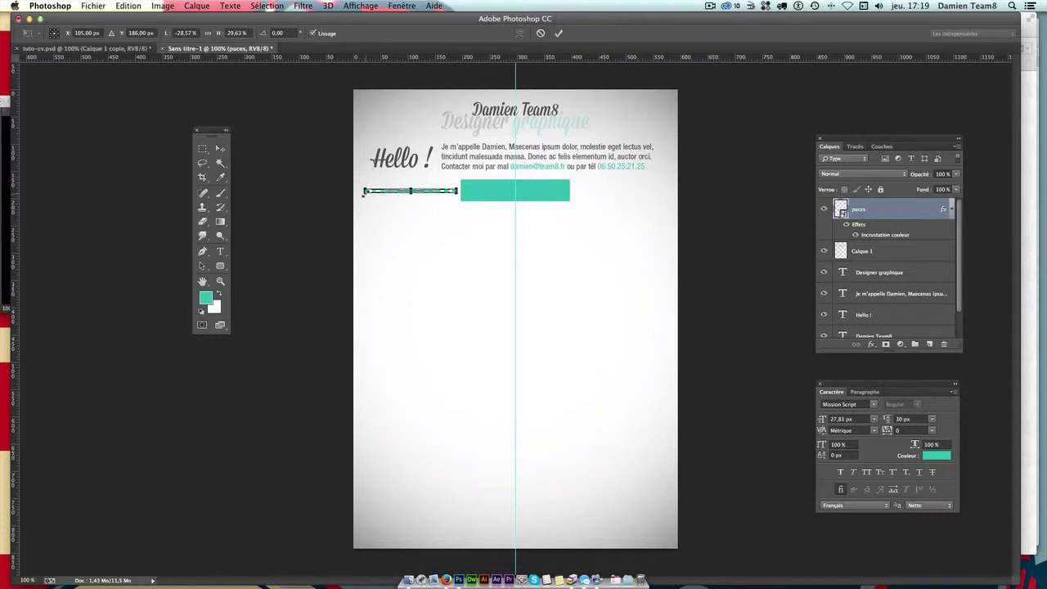
{"action": "key", "text": "Return"}
{"action": "key", "text": "ctrl+t"}
{"action": "left_click_drag", "start_coordinate": [363, 191], "coordinate": [372, 191]}
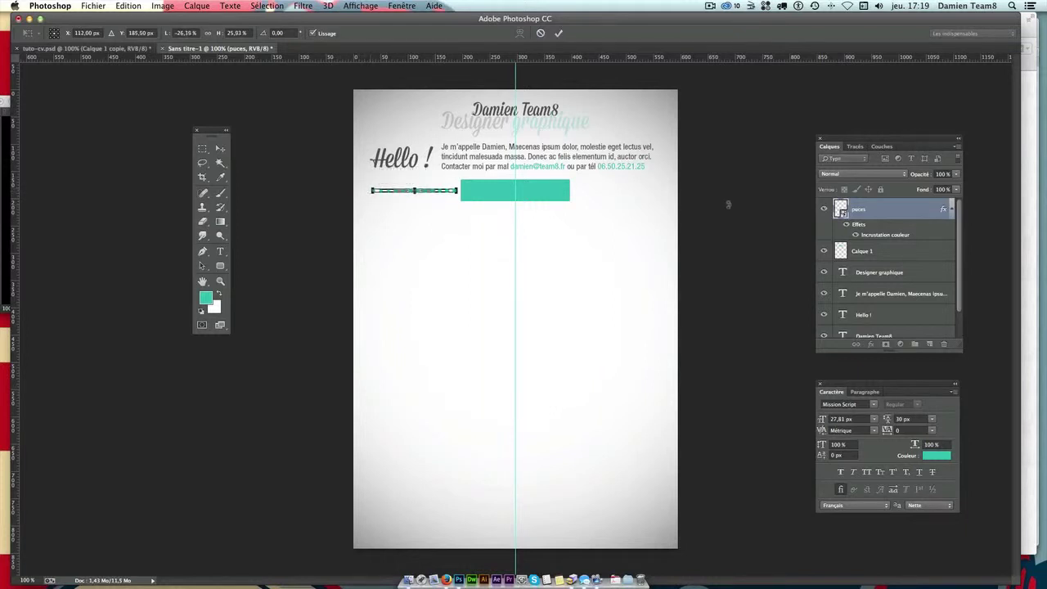
{"action": "key", "text": "Return"}
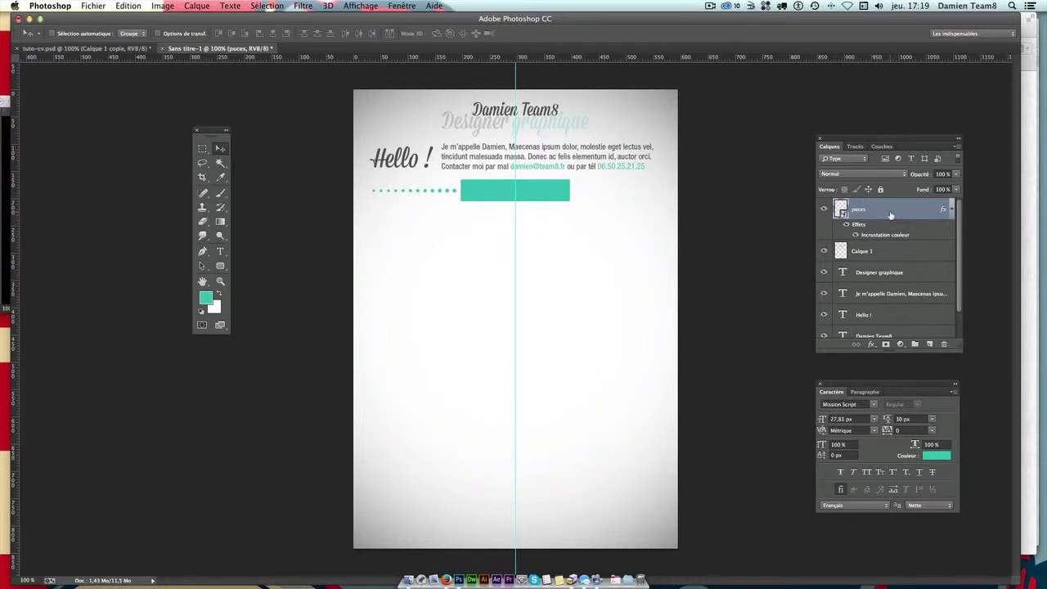
Duplicate the dotted row and move the copy to the right of the teal bar
{"action": "key", "text": "ctrl+j"}
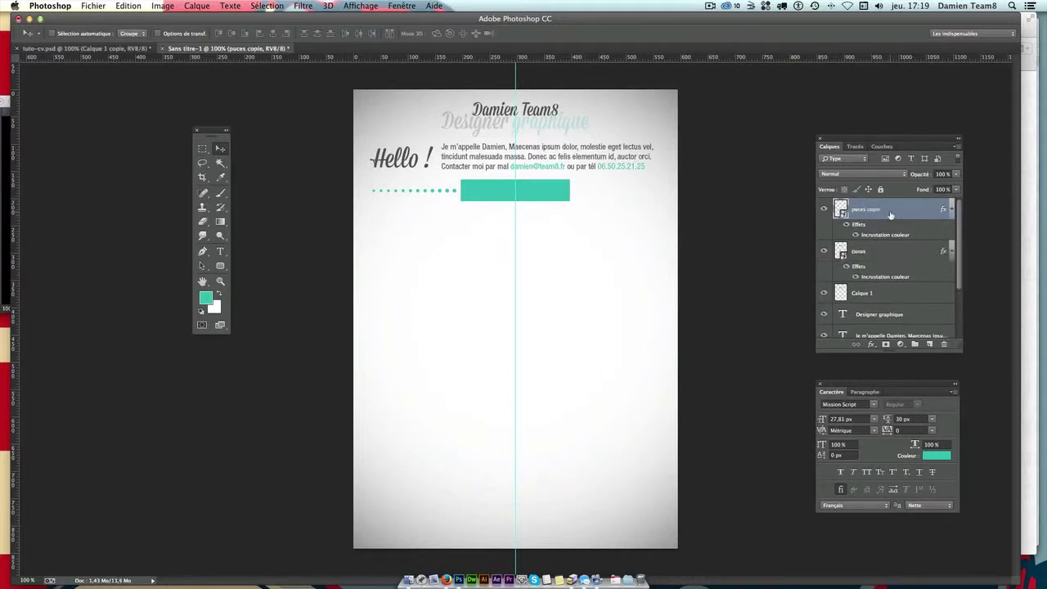
{"action": "left_click_drag", "start_coordinate": [470, 234], "coordinate": [536, 253]}
{"action": "key", "text": "Delete"}
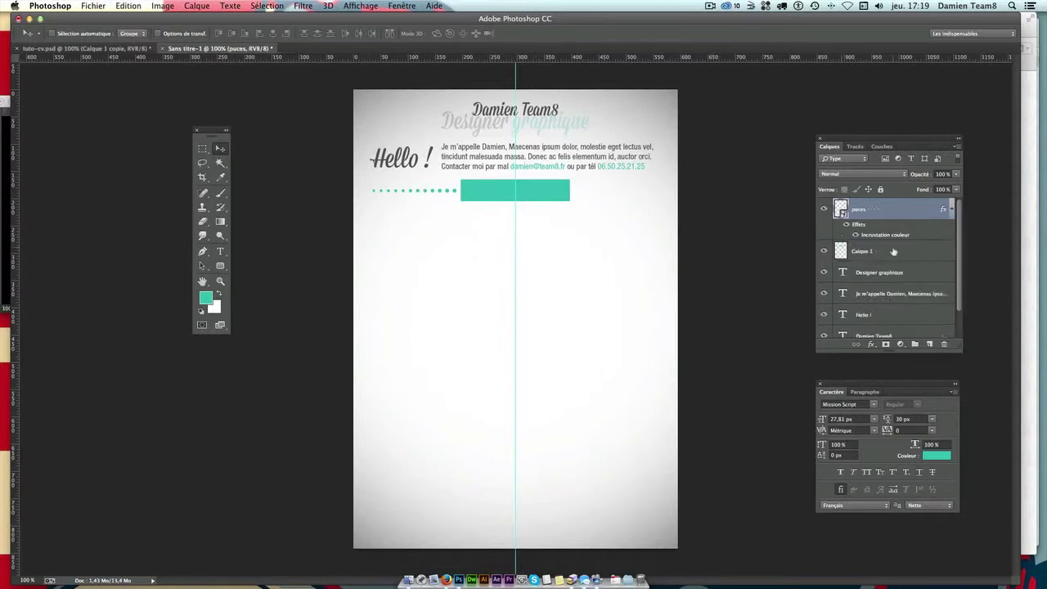
{"action": "key", "text": "ctrl+j"}
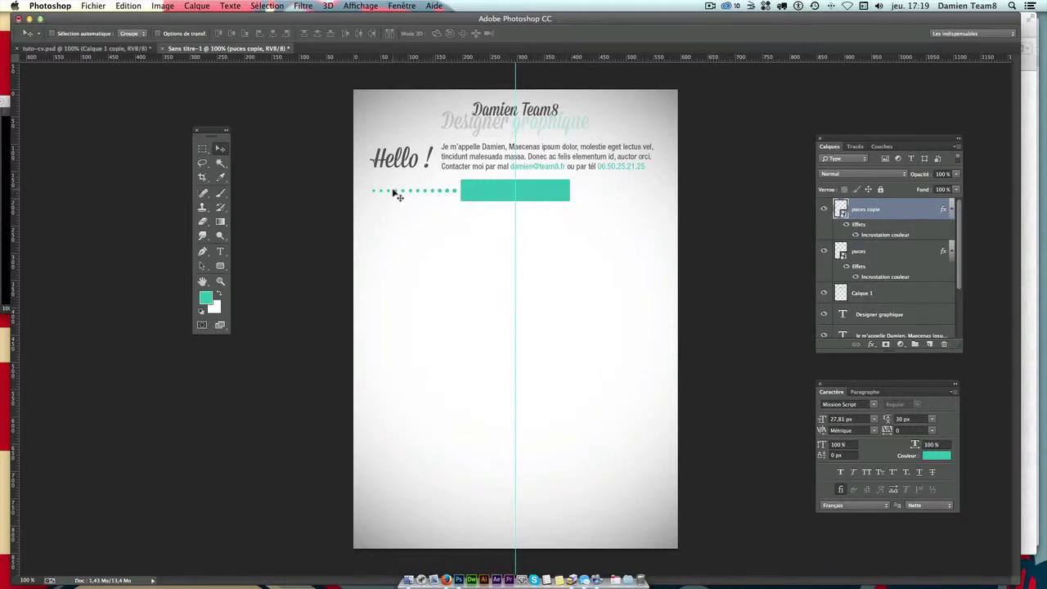
{"action": "left_click_drag", "start_coordinate": [393, 192], "coordinate": [597, 200]}
Flip the right dotted row with Symétrie axe horizontal and nudge it slightly left
{"action": "key", "text": "super+t"}
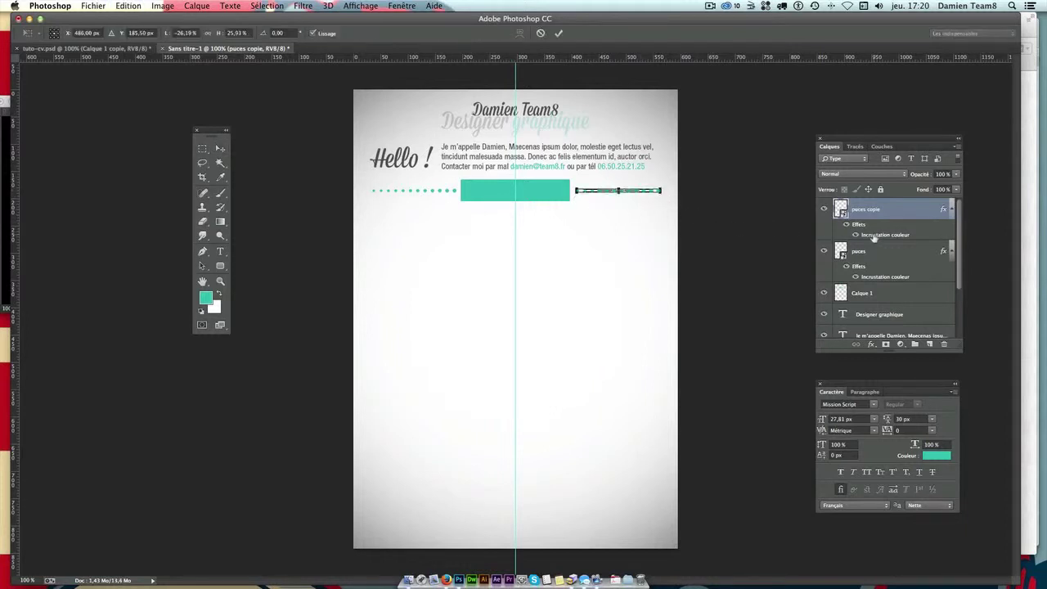
{"action": "right_click", "coordinate": [620, 233]}
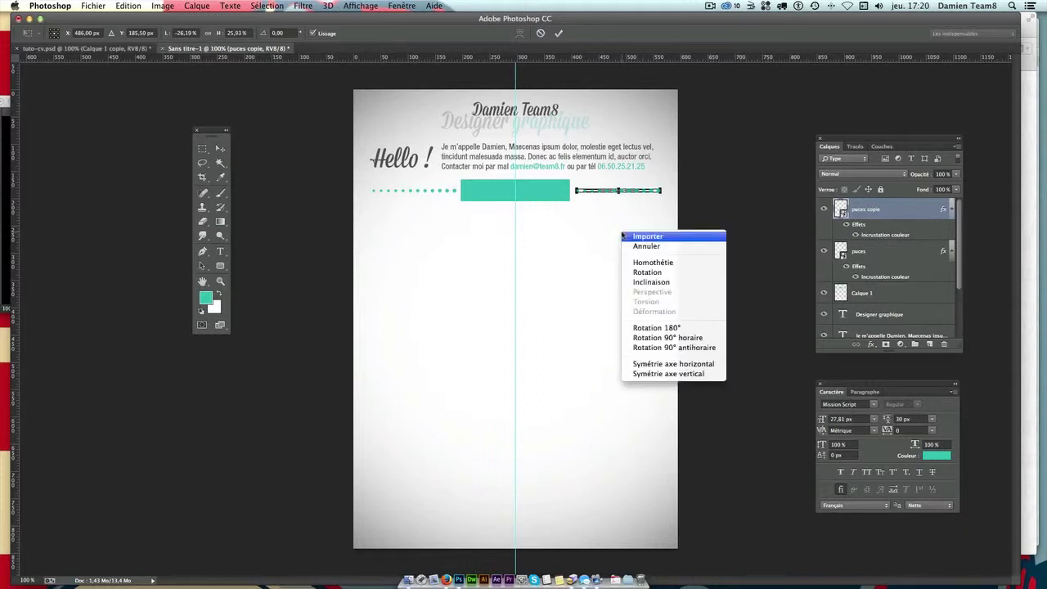
{"action": "left_click", "coordinate": [652, 366]}
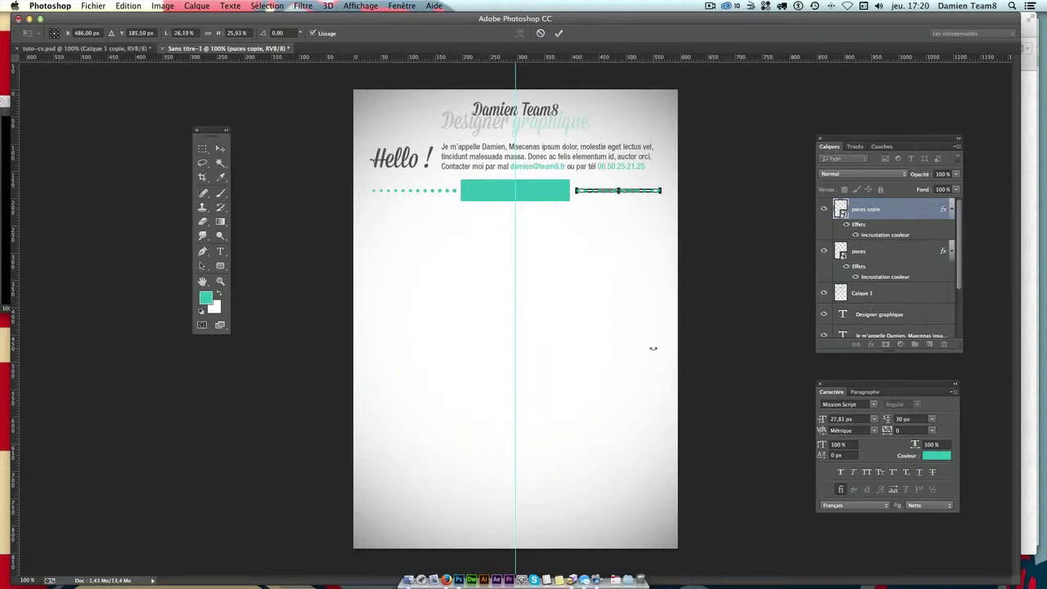
{"action": "key", "text": "Return"}
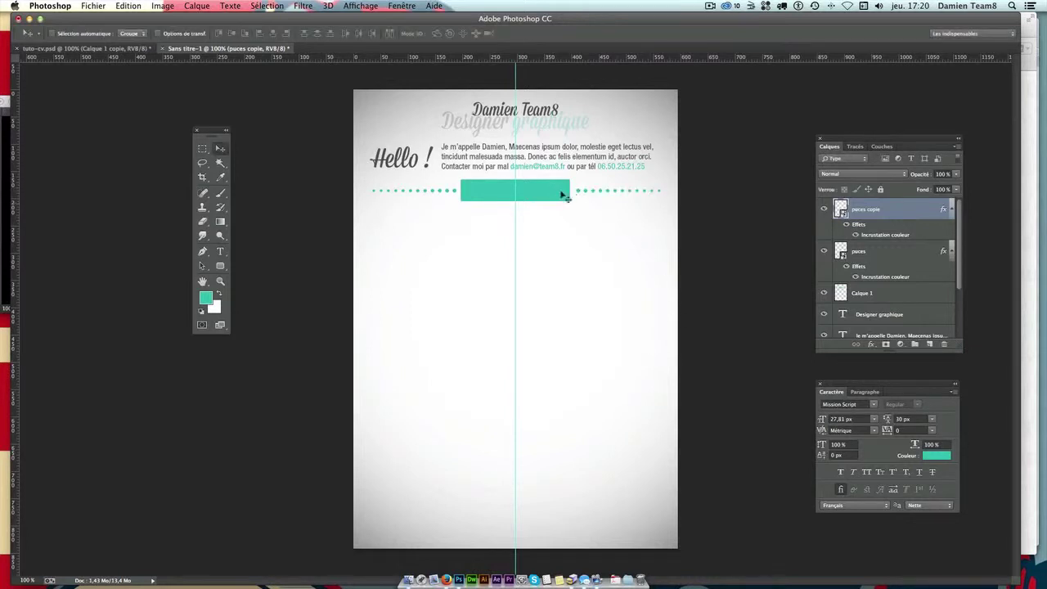
{"action": "key", "text": "Left"}
{"action": "key", "text": "Left"}
{"action": "key", "text": "Left"}
{"action": "key", "text": "Left"}
{"action": "key", "text": "Left"}
{"action": "key", "text": "Left"}
Type 'Compétences' in white inside the teal bar
{"action": "left_click", "coordinate": [218, 252]}
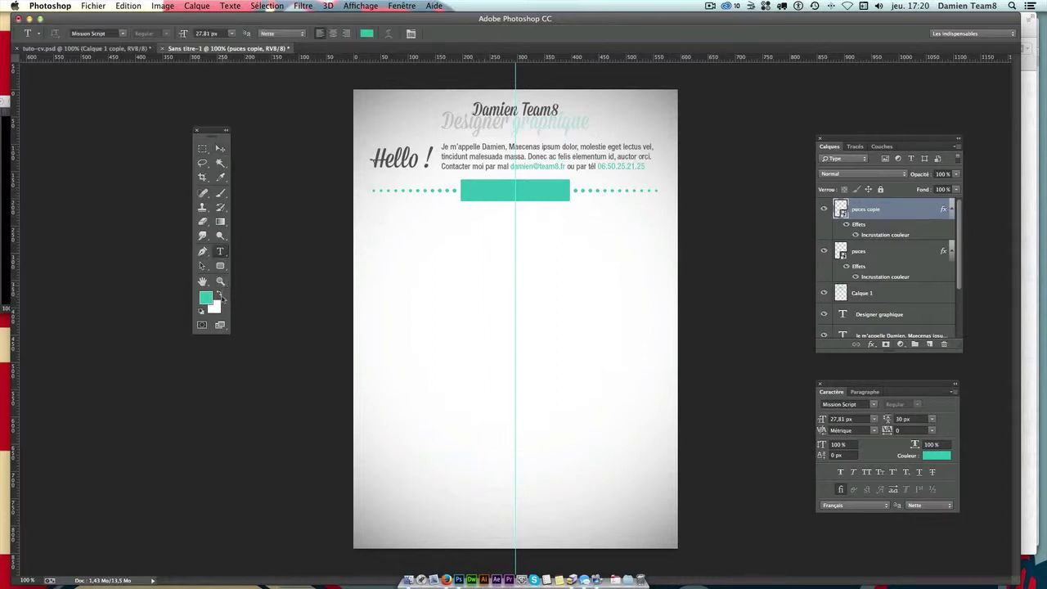
{"action": "left_click", "coordinate": [220, 294]}
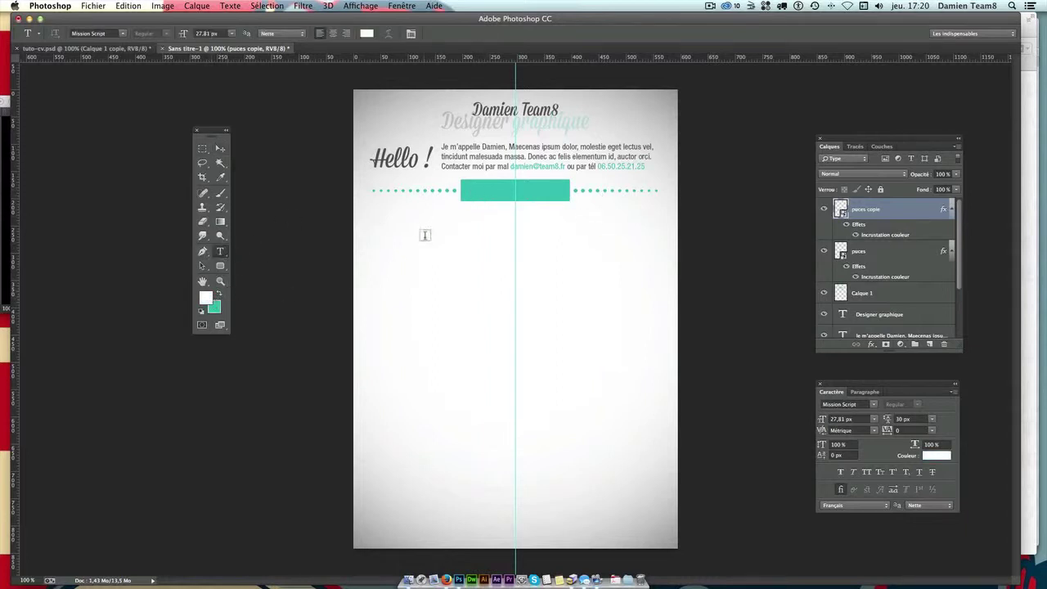
{"action": "left_click", "coordinate": [480, 193]}
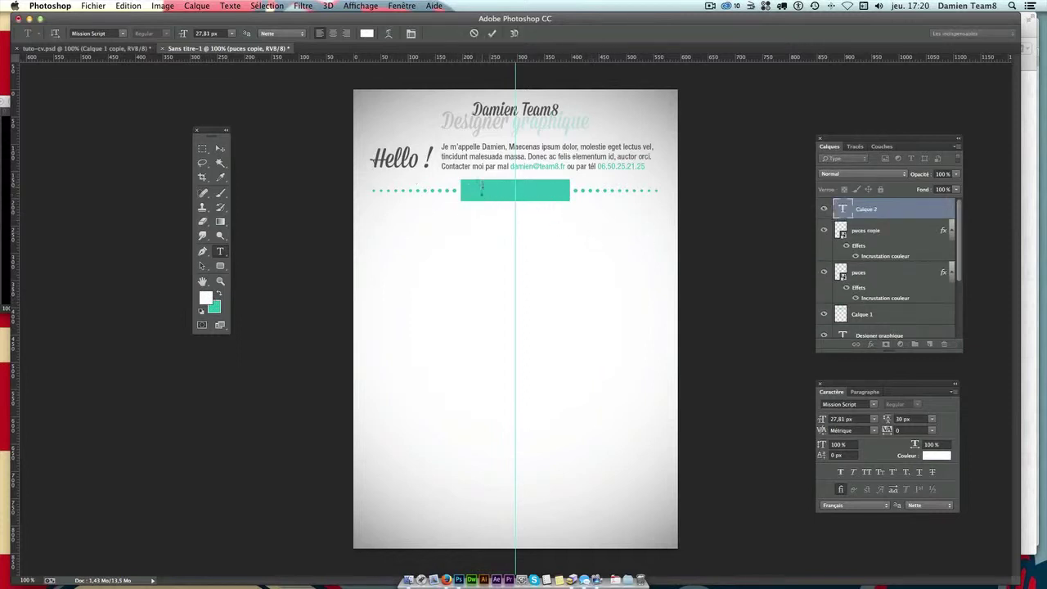
{"action": "type", "text": "Compét"}
{"action": "type", "text": "ences"}
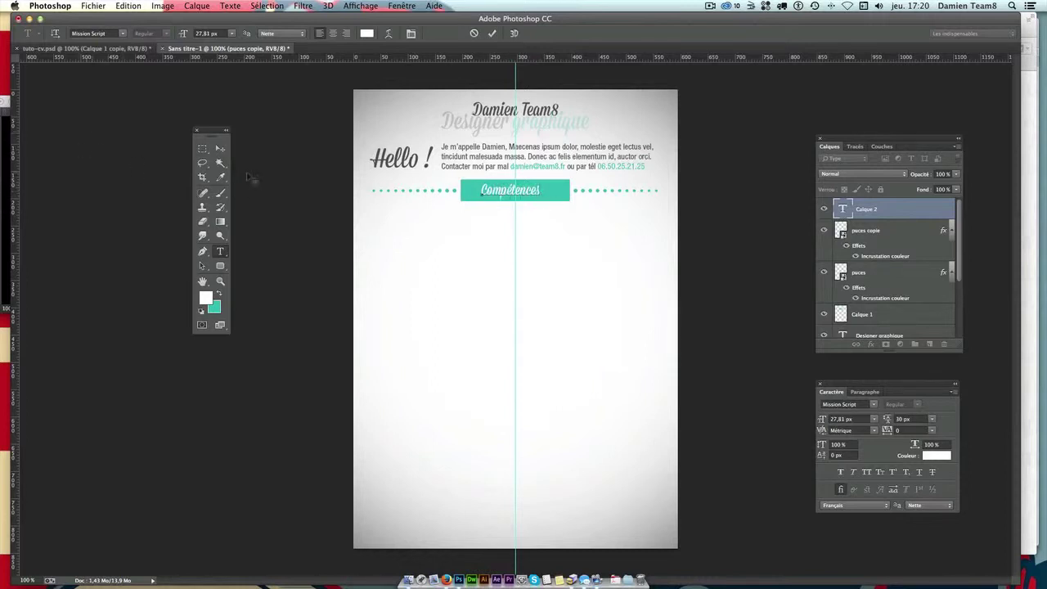
{"action": "left_click", "coordinate": [228, 151]}
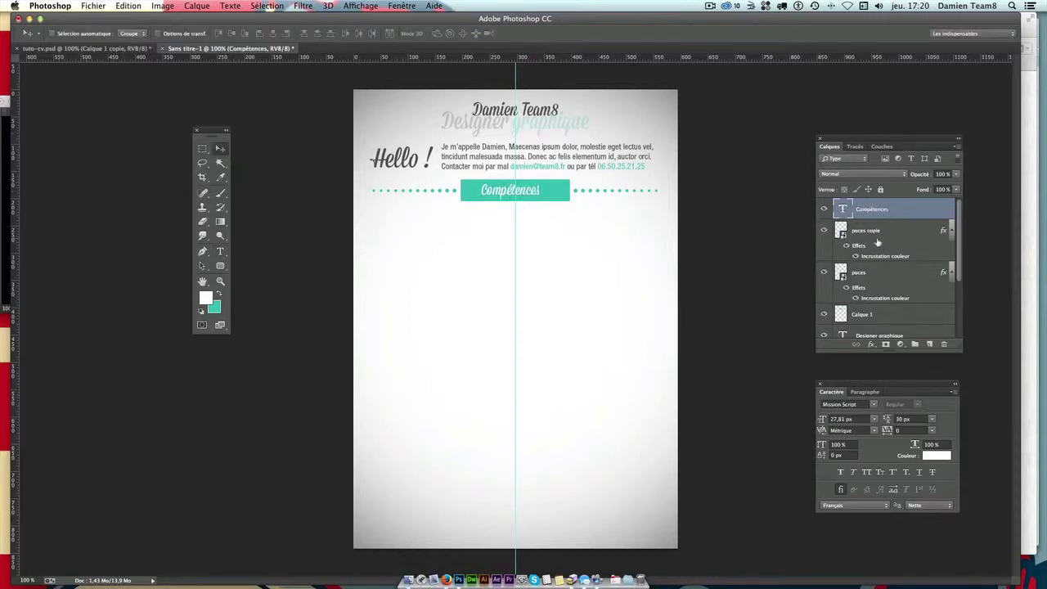
Centre the Compétences label in the teal bar and hide the guides
{"action": "key", "text": "ctrl+t"}
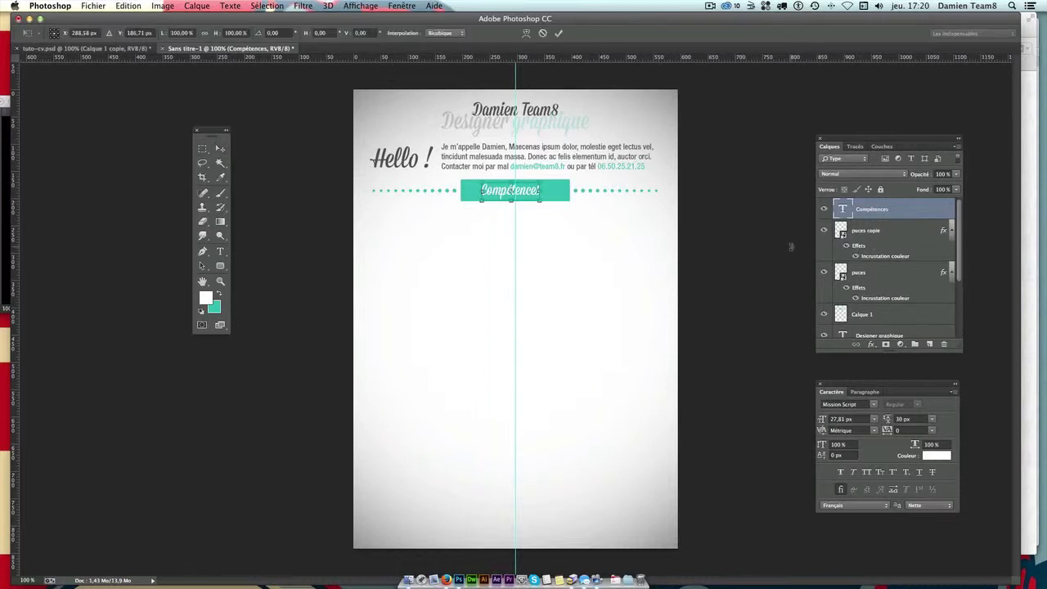
{"action": "left_click_drag", "start_coordinate": [509, 190], "coordinate": [515, 190]}
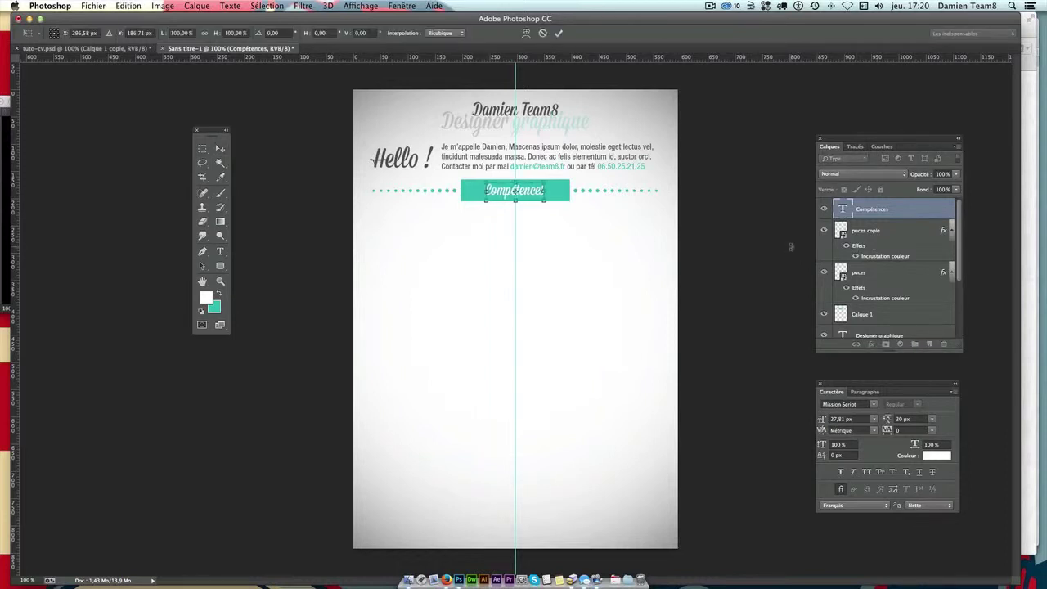
{"action": "key", "text": "Return"}
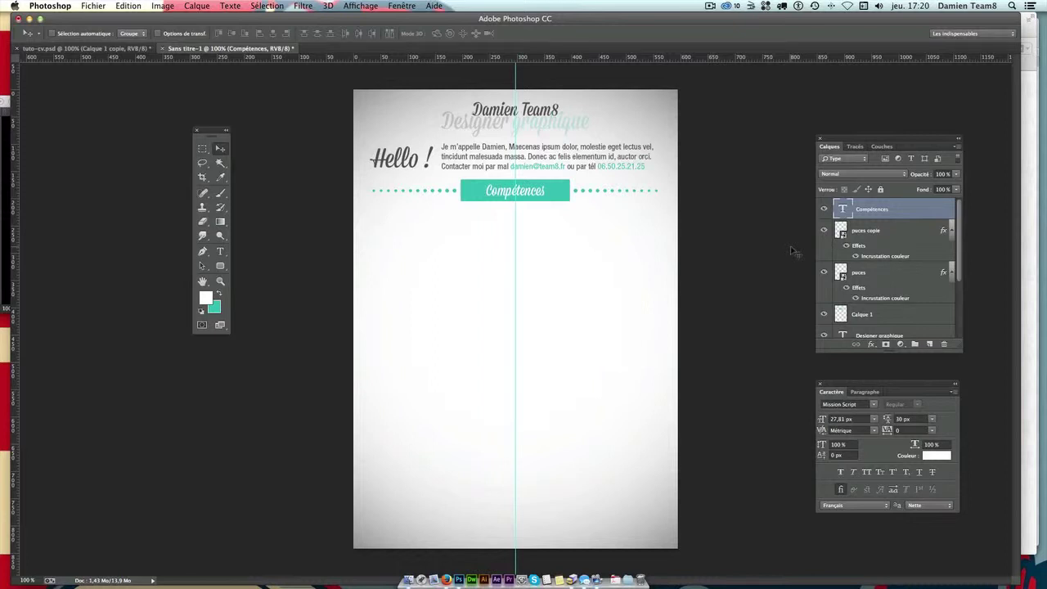
{"action": "key", "text": "ctrl+semicolon"}
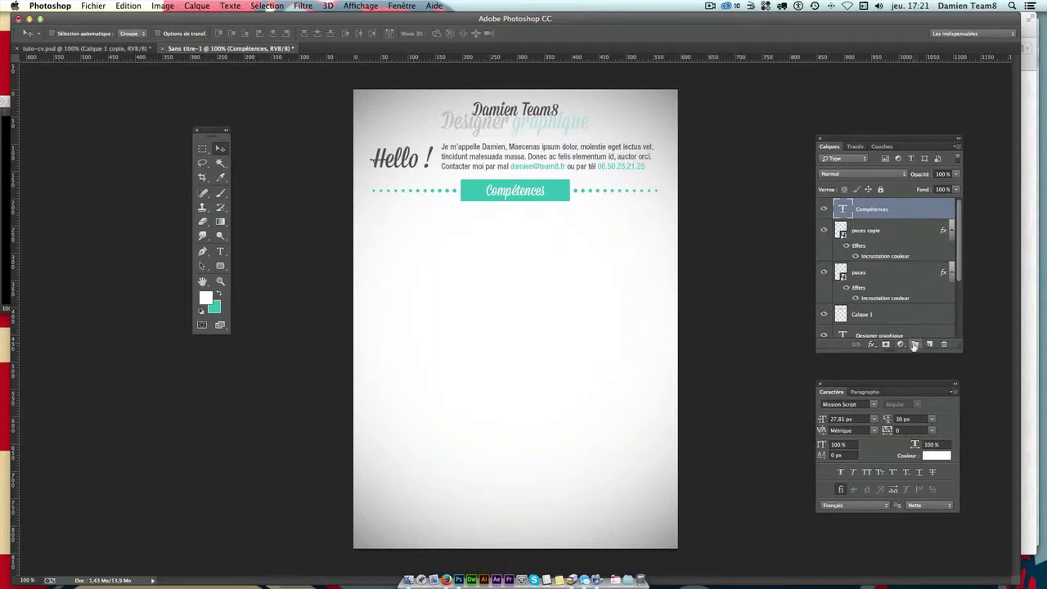
Create a new layer group and rename it 'compétences'
{"action": "left_click", "coordinate": [914, 344]}
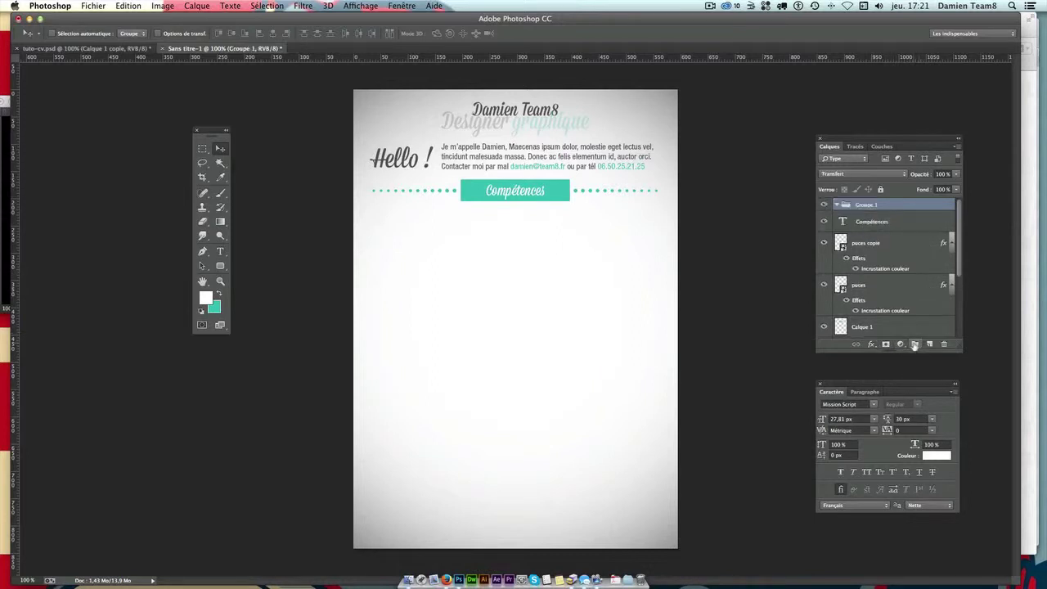
{"action": "double_click", "coordinate": [869, 205]}
{"action": "type", "text": "C"}
{"action": "type", "text": "es"}
{"action": "key", "text": "Return"}
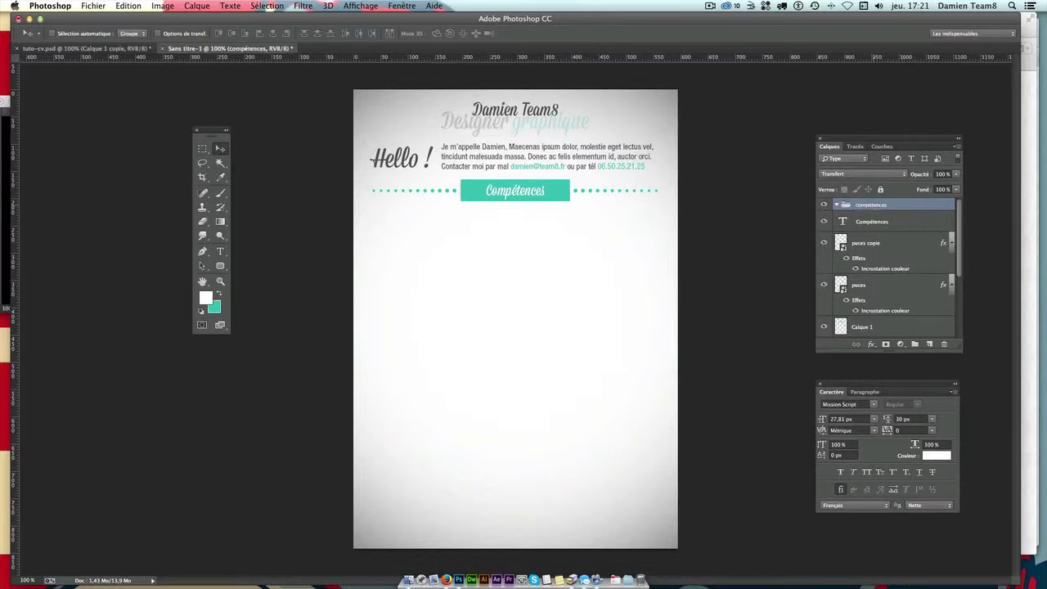
Select the Compétences label, both puces dot rows and teal bar Calque 1, and drag them toward the group
{"action": "left_click", "coordinate": [876, 226]}
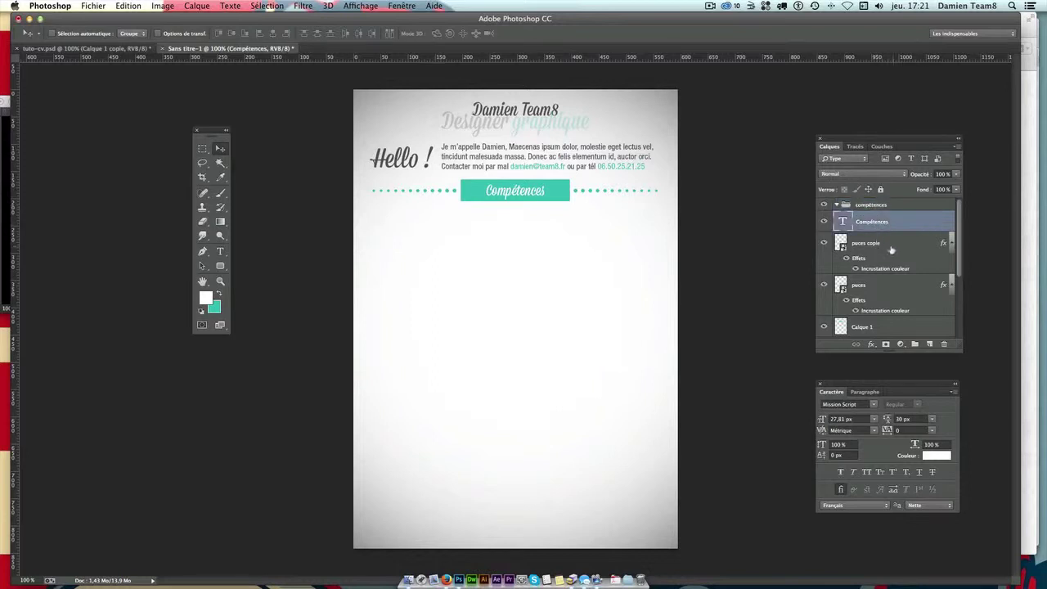
{"action": "left_click", "coordinate": [886, 248], "text": "shift"}
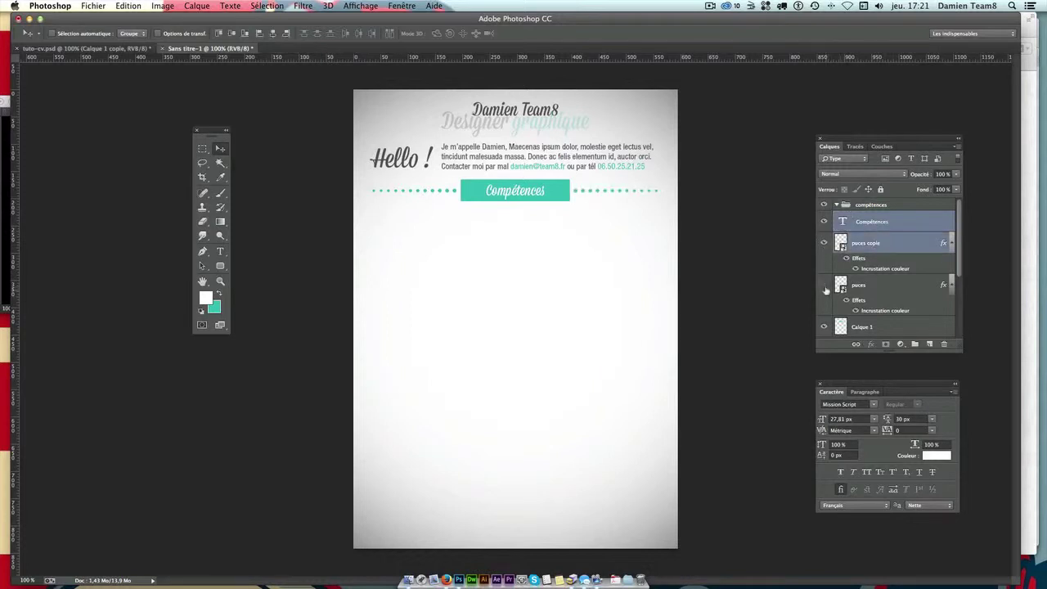
{"action": "left_click", "coordinate": [863, 310], "text": "shift"}
{"action": "left_click", "coordinate": [824, 327]}
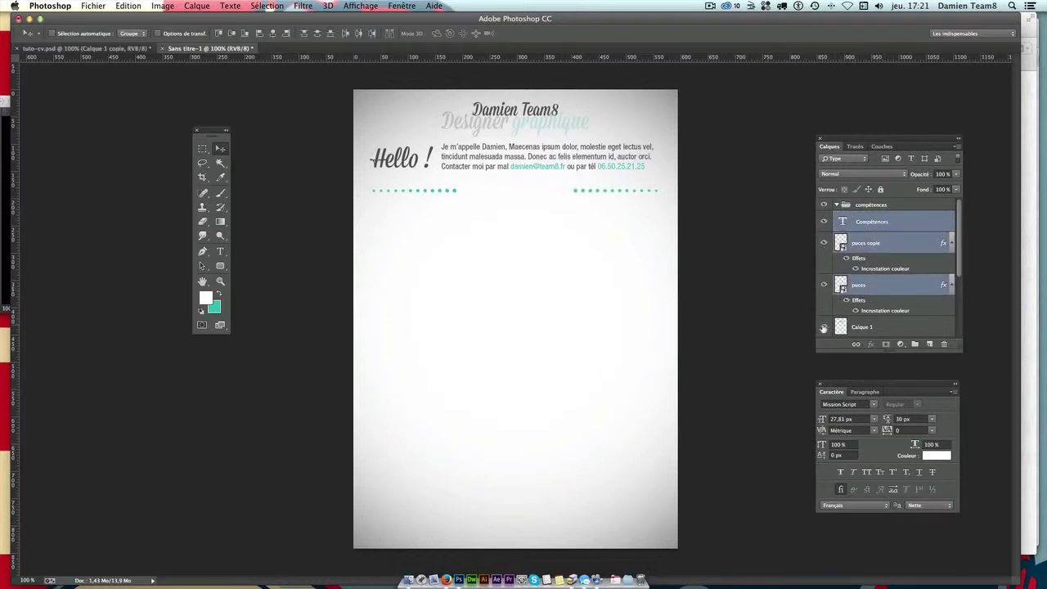
{"action": "left_click", "coordinate": [823, 327]}
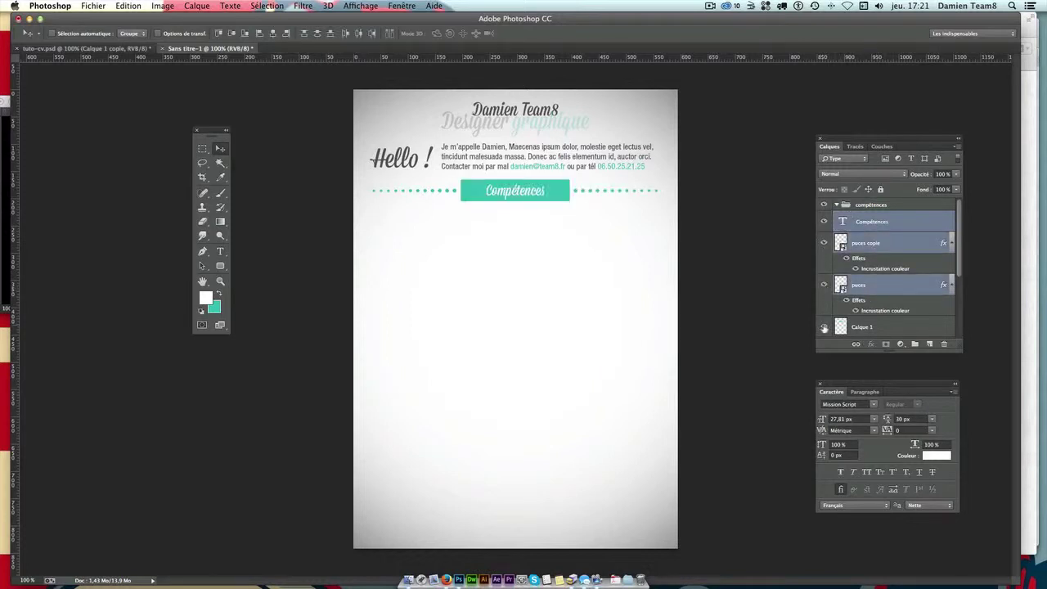
{"action": "left_click", "coordinate": [874, 328], "text": "shift"}
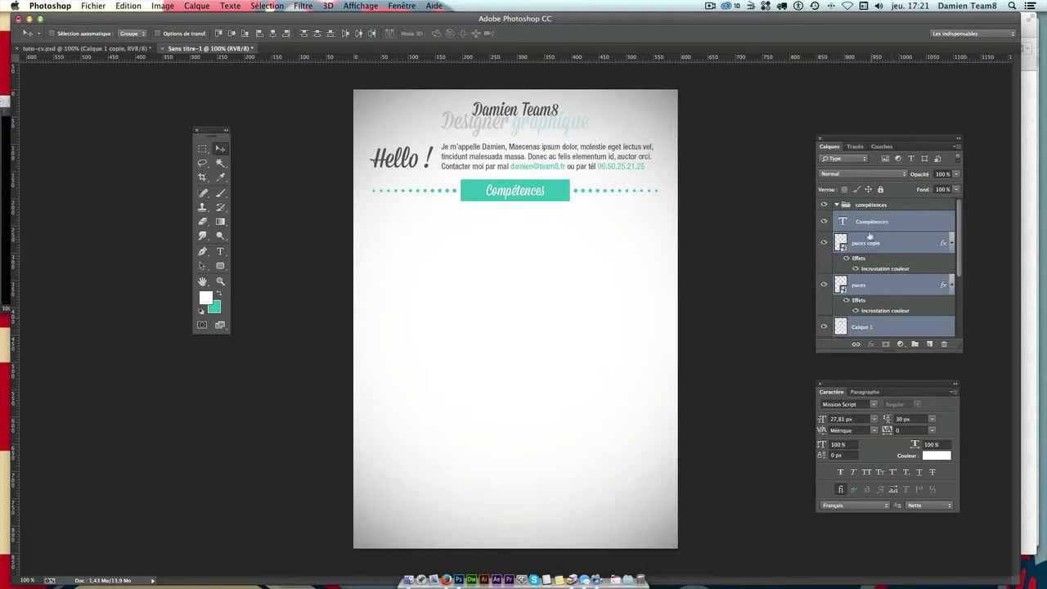
{"action": "left_click_drag", "start_coordinate": [868, 224], "coordinate": [866, 205]}
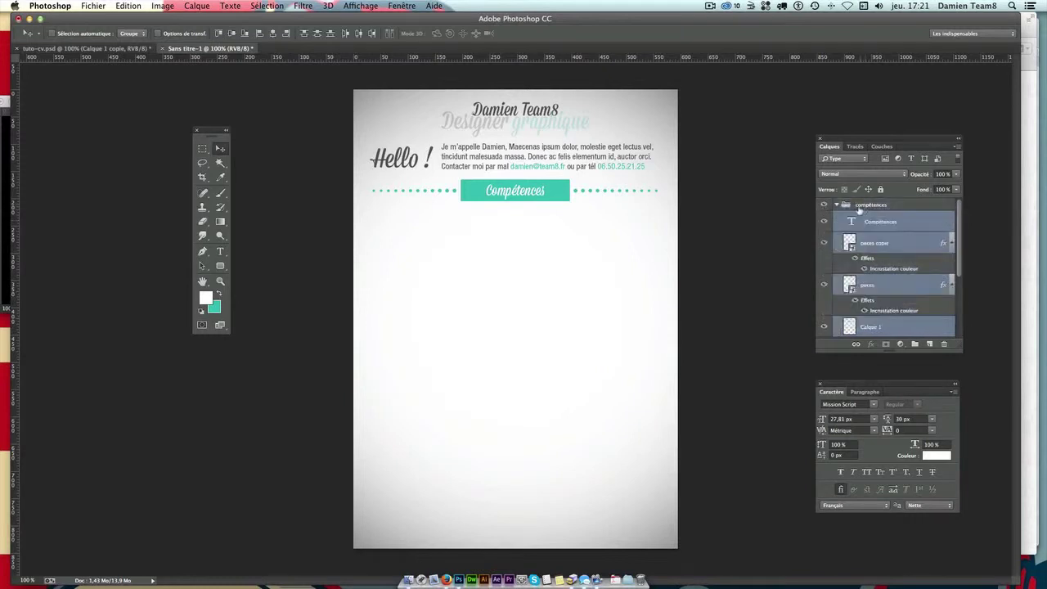
Drop the banner layers into the compétences group and check its contents and visibility
{"action": "left_click", "coordinate": [835, 206]}
{"action": "left_click", "coordinate": [836, 205]}
{"action": "left_click", "coordinate": [836, 205]}
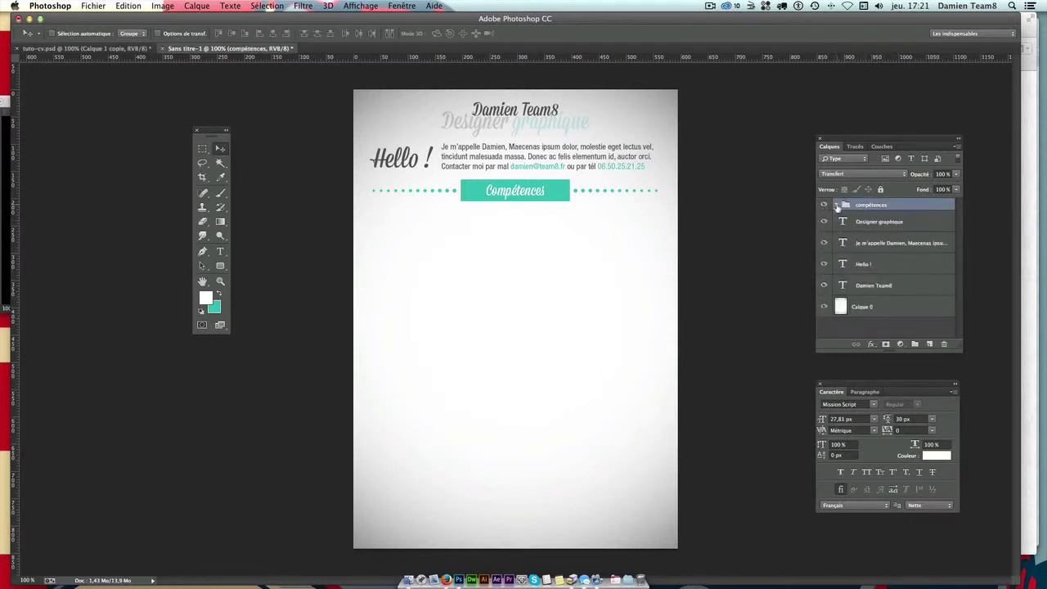
{"action": "left_click", "coordinate": [836, 205]}
{"action": "left_click", "coordinate": [835, 205]}
{"action": "left_click", "coordinate": [835, 205]}
{"action": "left_click", "coordinate": [836, 205]}
{"action": "left_click", "coordinate": [824, 204]}
{"action": "left_click", "coordinate": [824, 204]}
{"action": "left_click", "coordinate": [824, 205]}
{"action": "left_click", "coordinate": [825, 204]}
{"action": "left_click", "coordinate": [824, 204]}
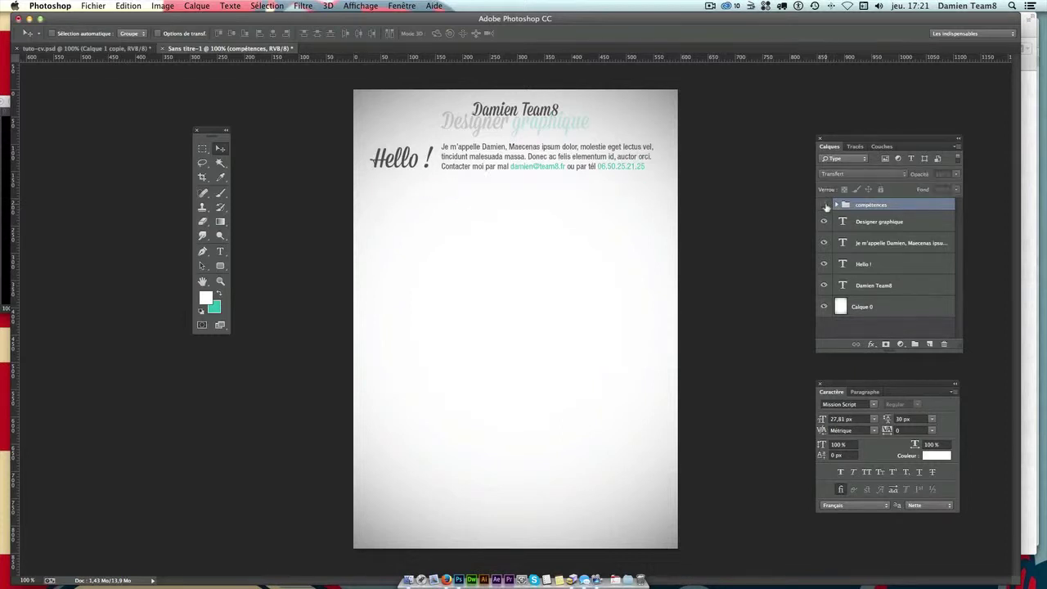
{"action": "left_click", "coordinate": [823, 204]}
{"action": "left_click", "coordinate": [835, 205]}
{"action": "left_click", "coordinate": [835, 206]}
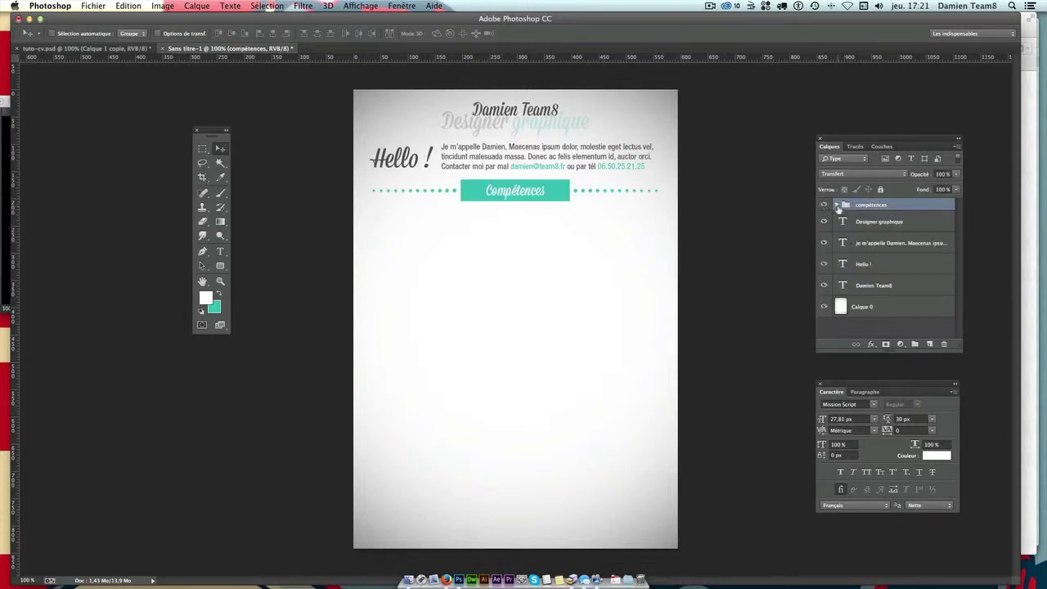
{"action": "left_click", "coordinate": [836, 205]}
{"action": "left_click", "coordinate": [835, 205]}
Move the grouped Compétences banner to sit just below the intro contact text
{"action": "mouse_move", "coordinate": [560, 235]}
{"action": "left_mouse_down"}
{"action": "mouse_move", "coordinate": [563, 214]}
{"action": "mouse_move", "coordinate": [582, 342]}
{"action": "left_mouse_up"}
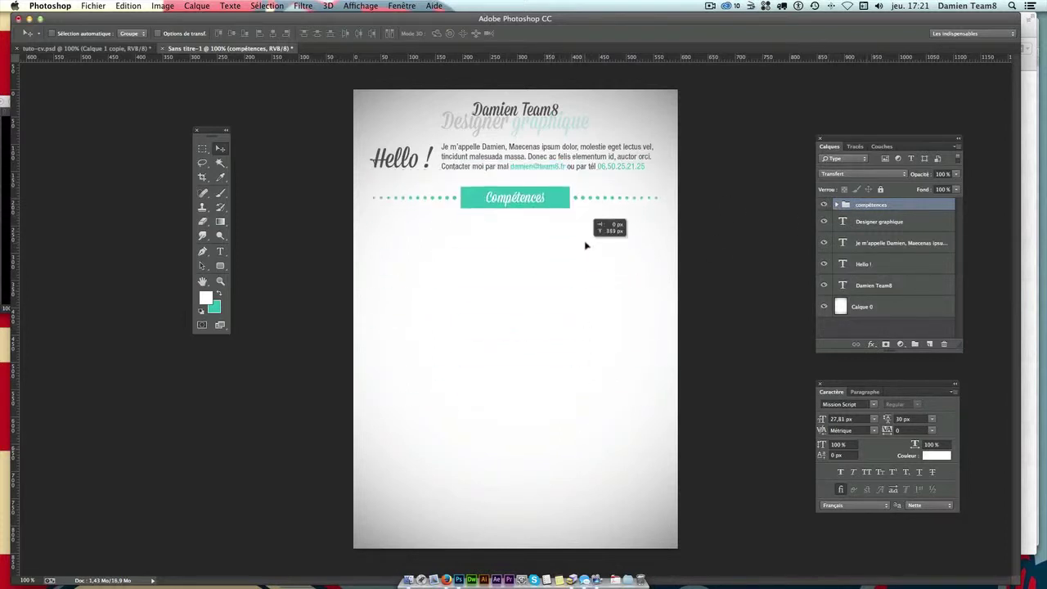
{"action": "left_click_drag", "start_coordinate": [583, 342], "coordinate": [586, 255]}
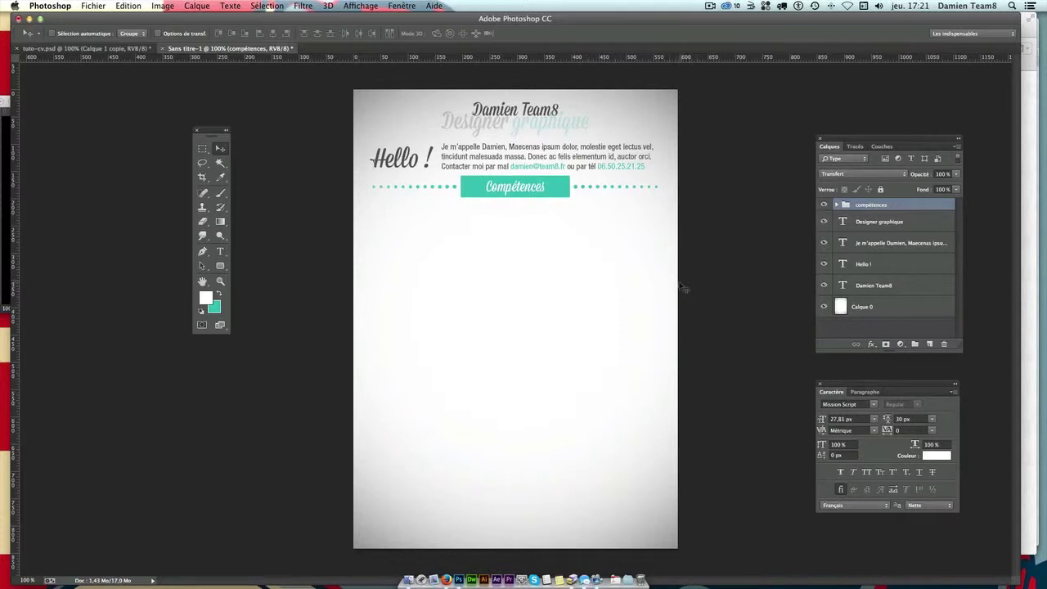
{"action": "left_click", "coordinate": [827, 204]}
{"action": "left_click", "coordinate": [828, 205]}
{"action": "left_click", "coordinate": [835, 205]}
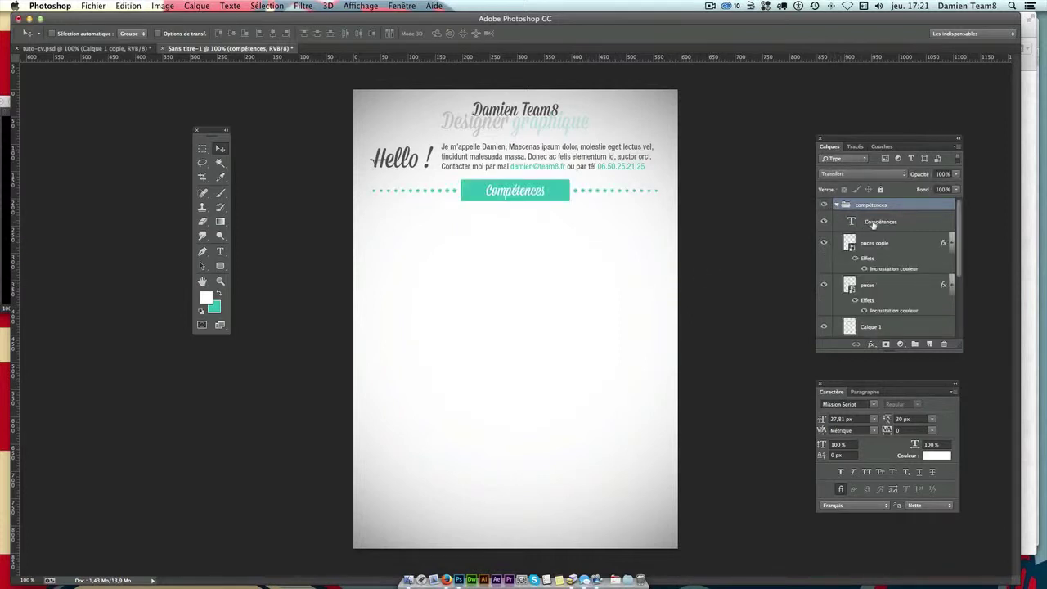
{"action": "left_click", "coordinate": [873, 222]}
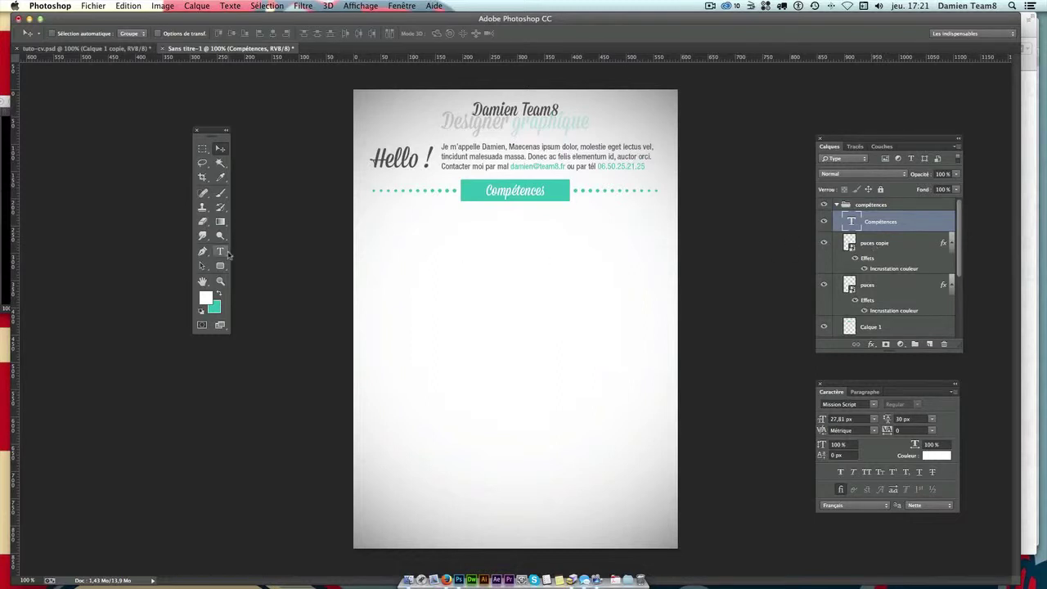
Sample the Hello heading's dark grey #4b4b4b as the text colour
{"action": "left_click", "coordinate": [222, 253]}
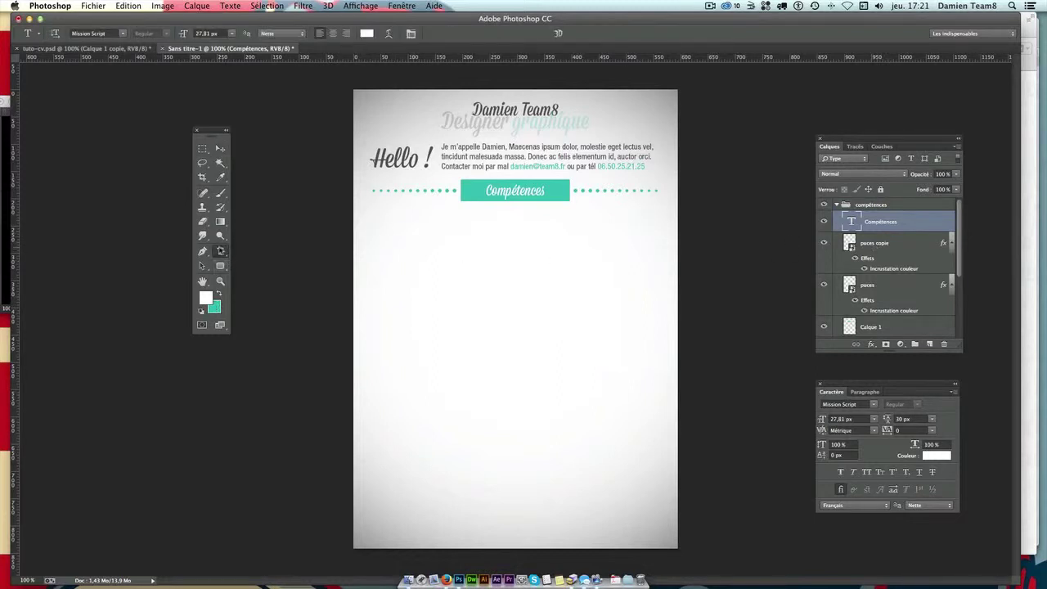
{"action": "left_click", "coordinate": [207, 299]}
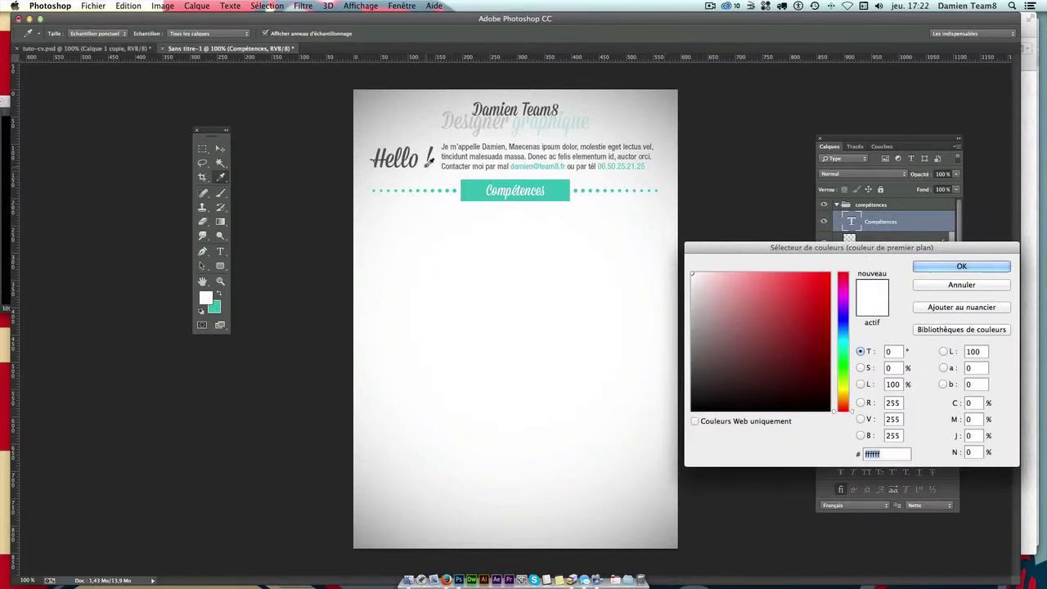
{"action": "key", "text": "Escape"}
{"action": "left_click", "coordinate": [207, 300]}
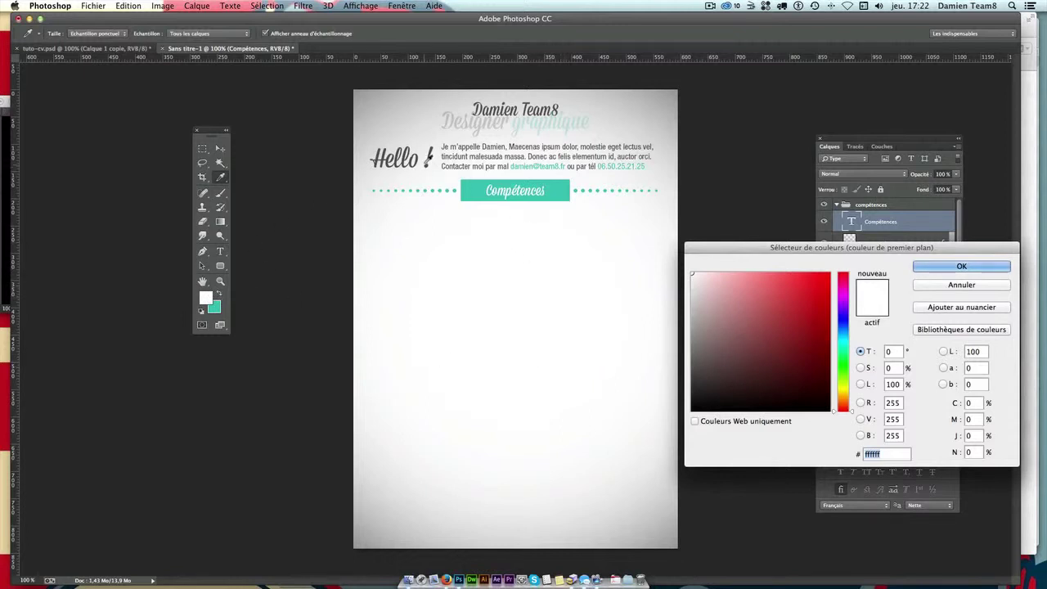
{"action": "left_click", "coordinate": [425, 162]}
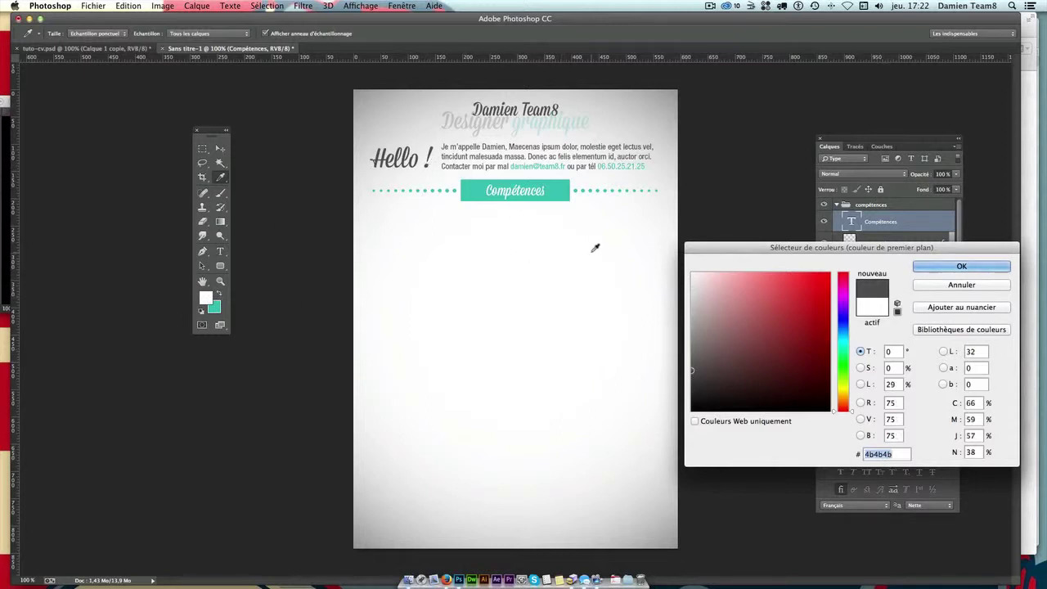
{"action": "key", "text": "Return"}
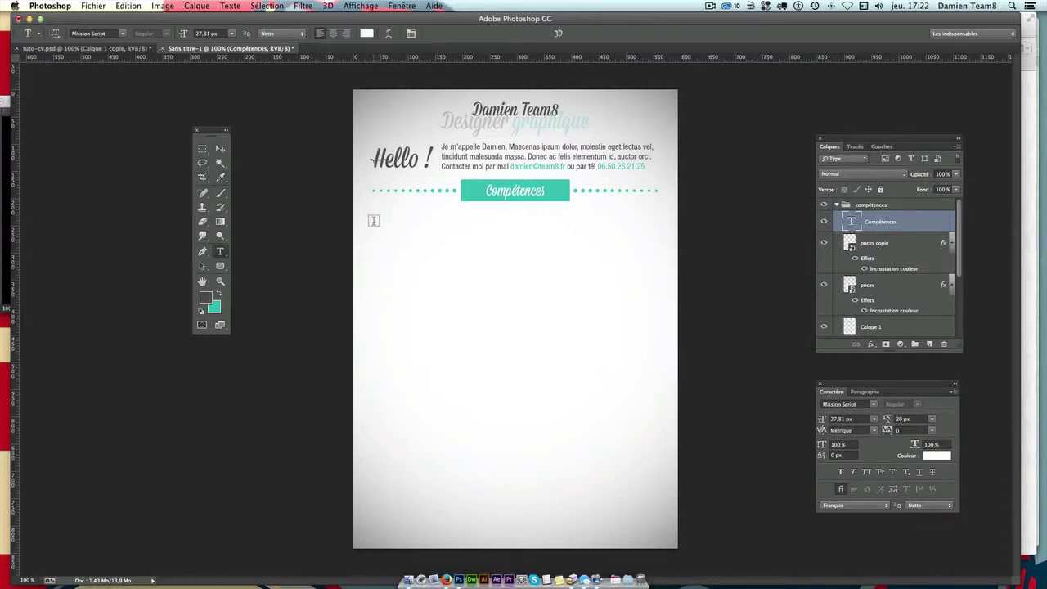
Draw a paragraph text box under the banner and type 'Photoshop' in dark grey
{"action": "left_click_drag", "start_coordinate": [373, 220], "coordinate": [478, 311]}
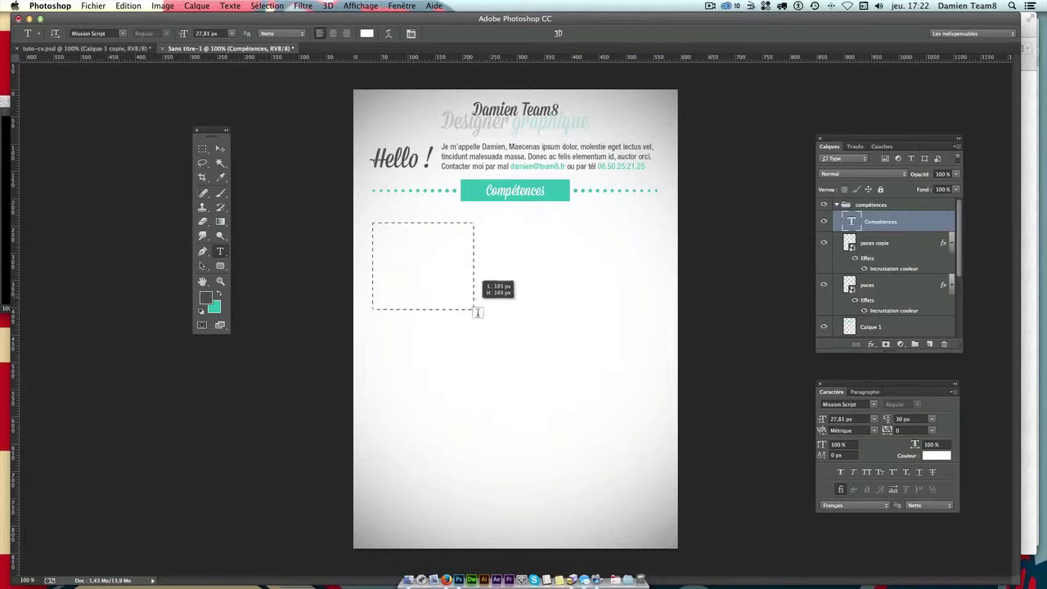
{"action": "mouse_move", "coordinate": [478, 312]}
{"action": "left_mouse_down"}
{"action": "mouse_move", "coordinate": [396, 234]}
{"action": "mouse_move", "coordinate": [379, 227]}
{"action": "mouse_move", "coordinate": [477, 302]}
{"action": "mouse_move", "coordinate": [369, 227]}
{"action": "mouse_move", "coordinate": [487, 321]}
{"action": "left_mouse_up"}
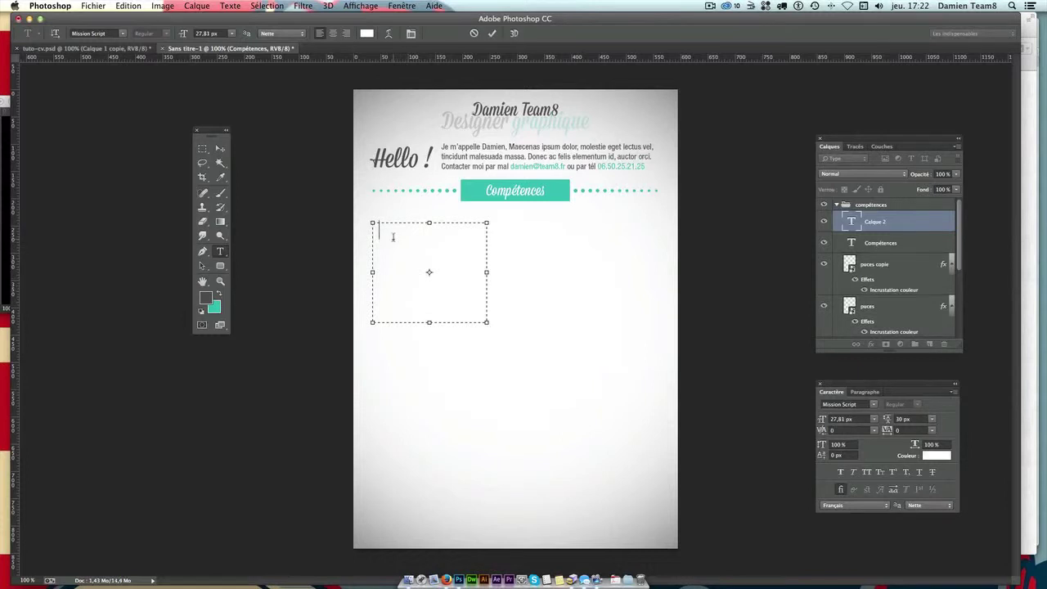
{"action": "key", "text": "ctrl+a"}
{"action": "left_click", "coordinate": [218, 294]}
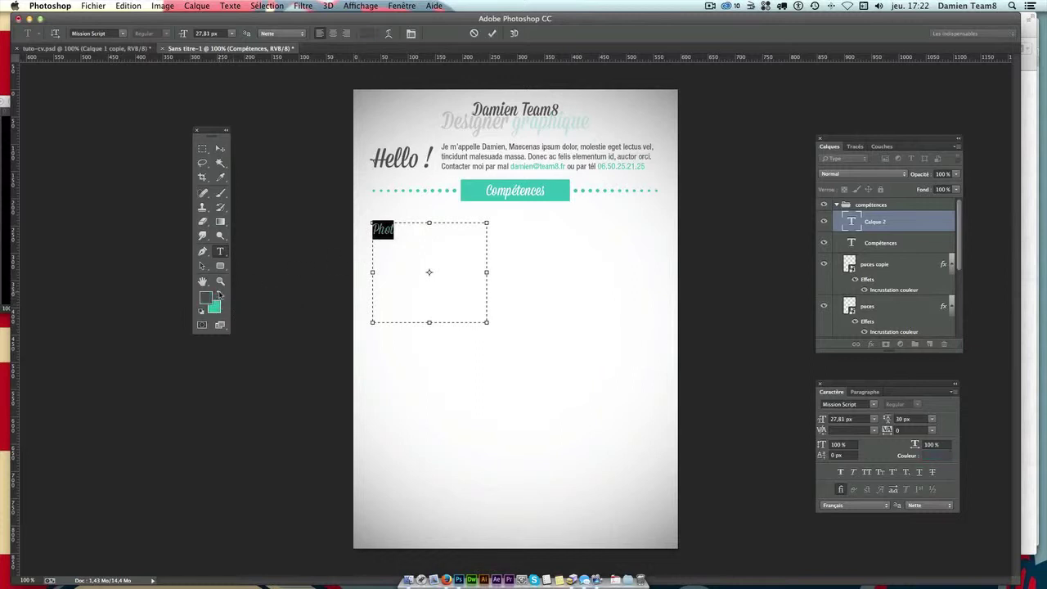
{"action": "left_click", "coordinate": [407, 231]}
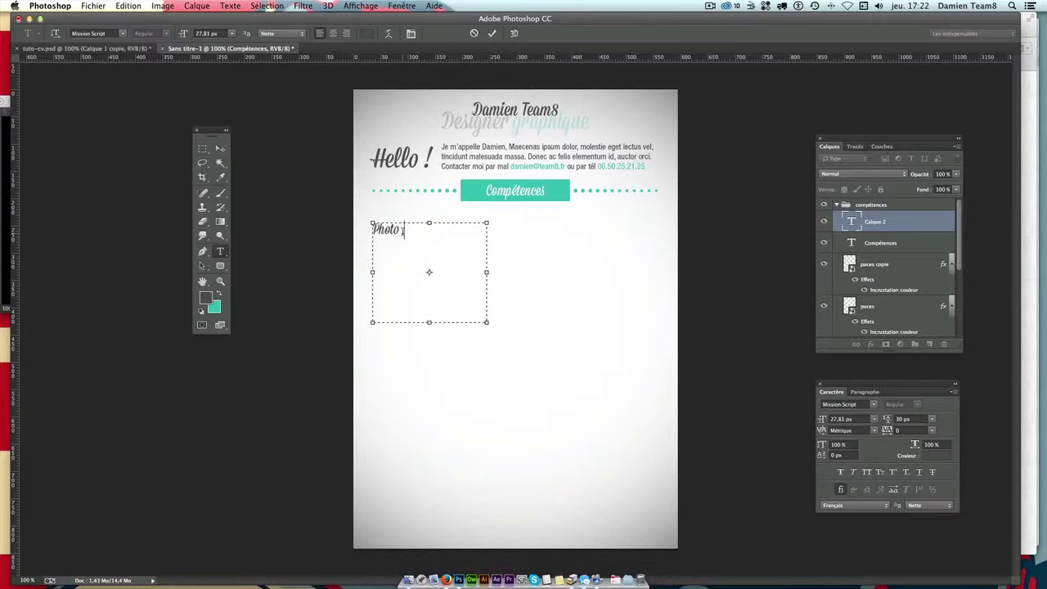
{"action": "type", "text": "shop"}
Select the word Photoshop and enter Helvetica as its font
{"action": "key", "text": "ctrl+a"}
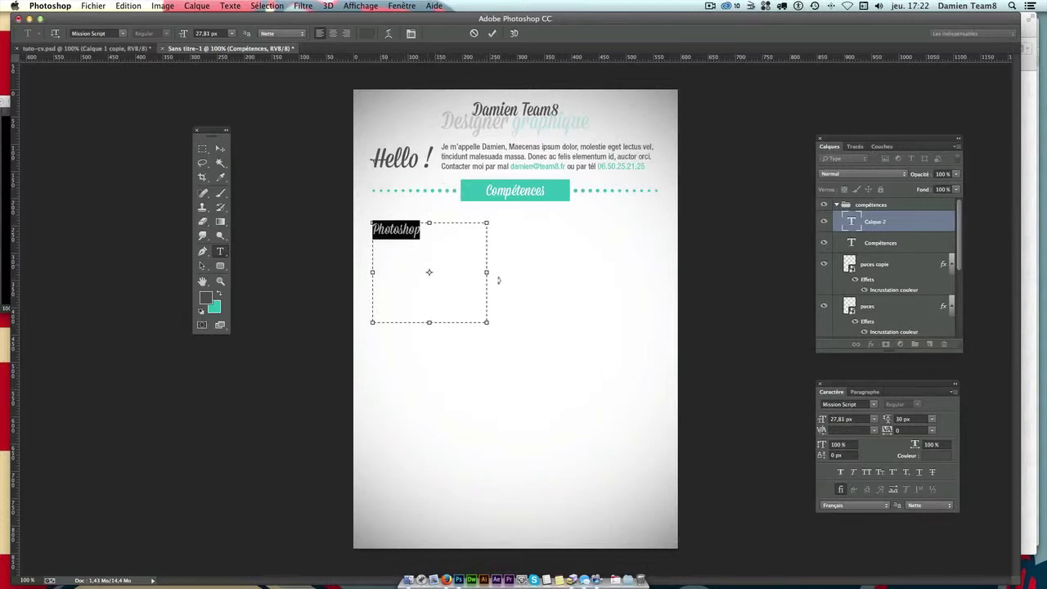
{"action": "left_click", "coordinate": [866, 404]}
{"action": "type", "text": "Helvetica"}
Set the font to Helvetica Neue in the 57 Condensed style
{"action": "left_click", "coordinate": [876, 409]}
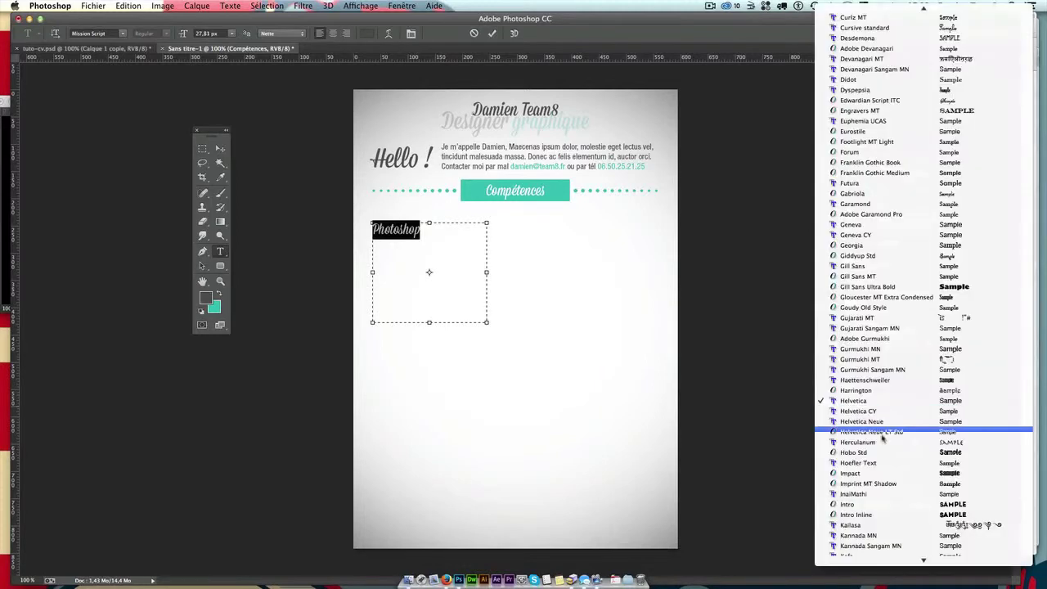
{"action": "left_click", "coordinate": [885, 431]}
{"action": "left_click", "coordinate": [905, 406]}
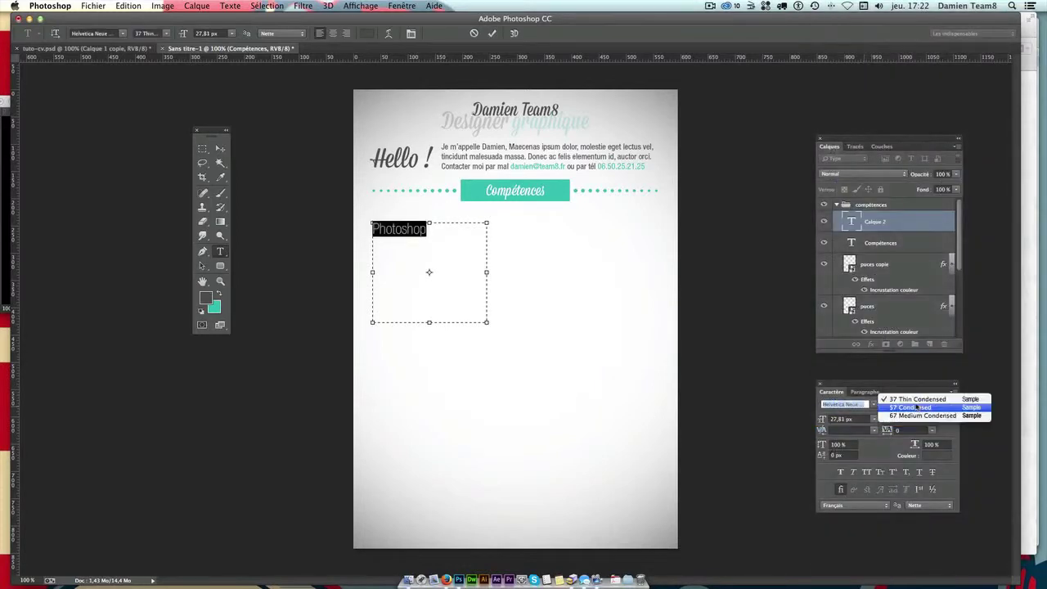
{"action": "left_click", "coordinate": [916, 416]}
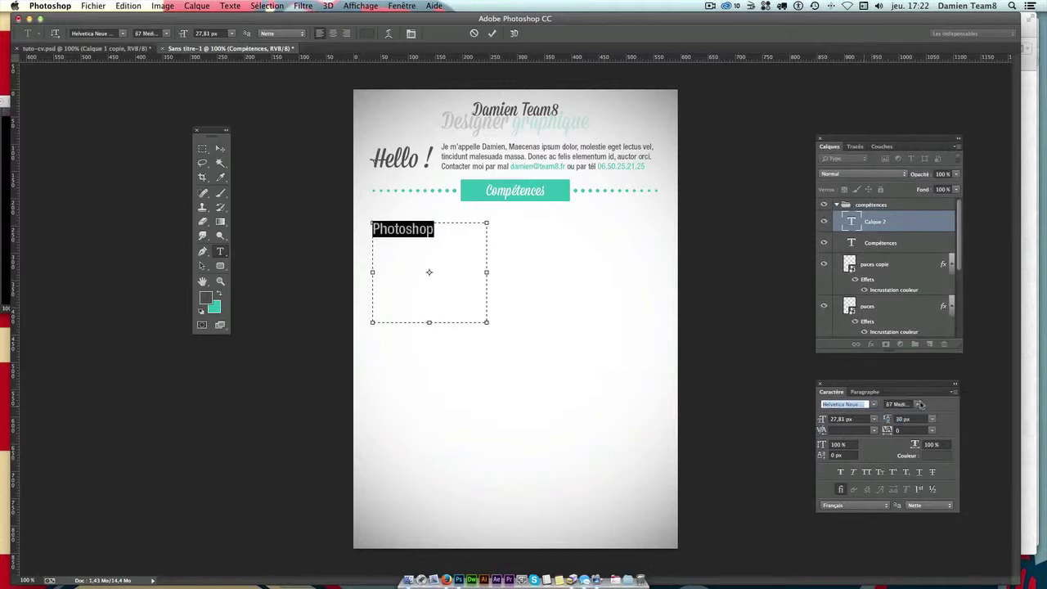
{"action": "left_click", "coordinate": [918, 404]}
{"action": "left_click", "coordinate": [904, 409]}
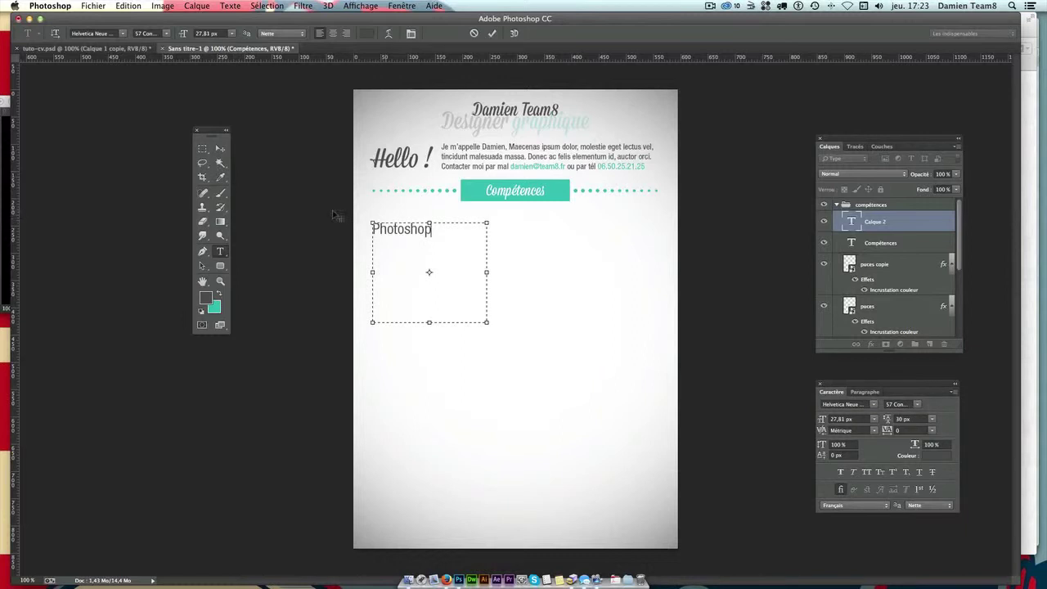
Set the Photoshop text size to 20 px
{"action": "left_click_drag", "start_coordinate": [433, 231], "coordinate": [359, 260]}
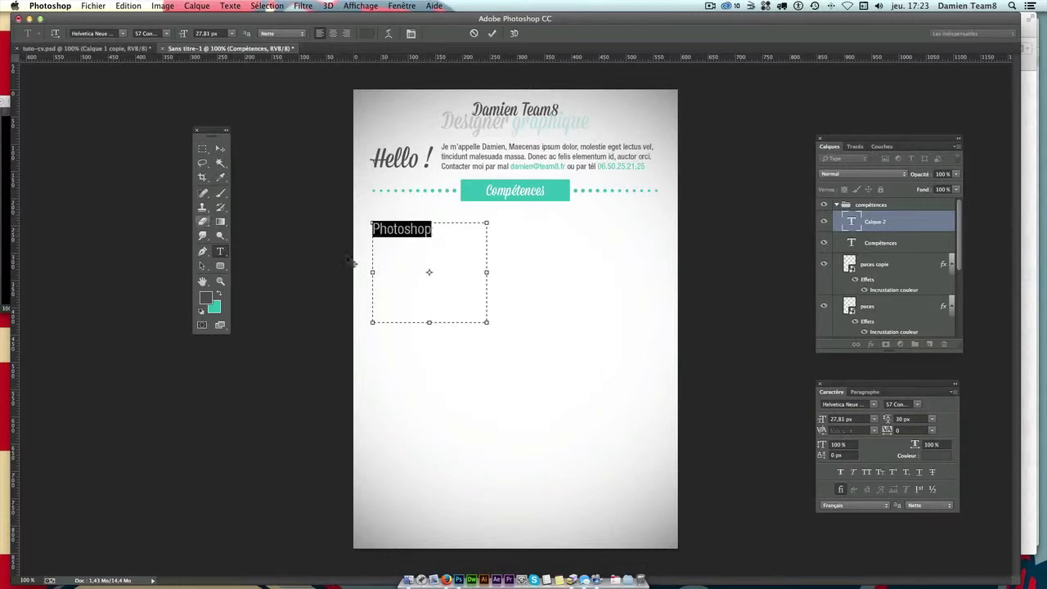
{"action": "left_click", "coordinate": [842, 419]}
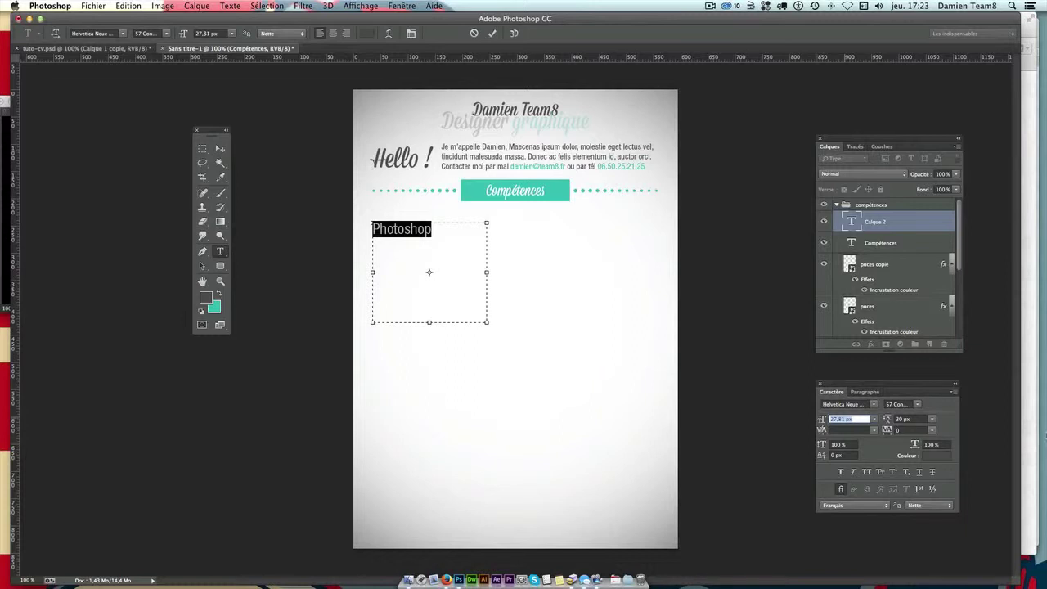
{"action": "type", "text": "2"}
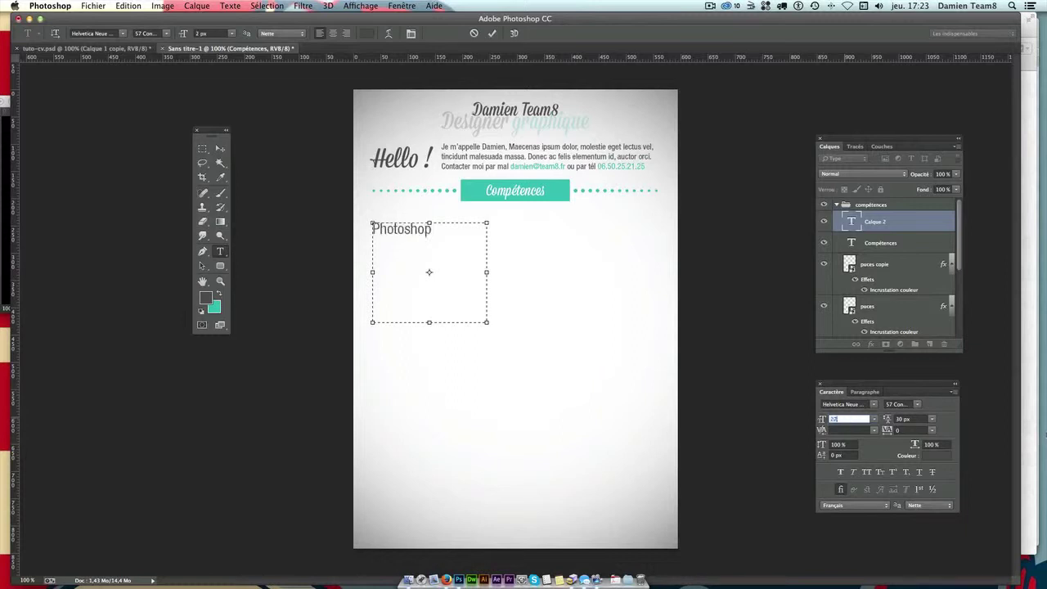
{"action": "type", "text": "6"}
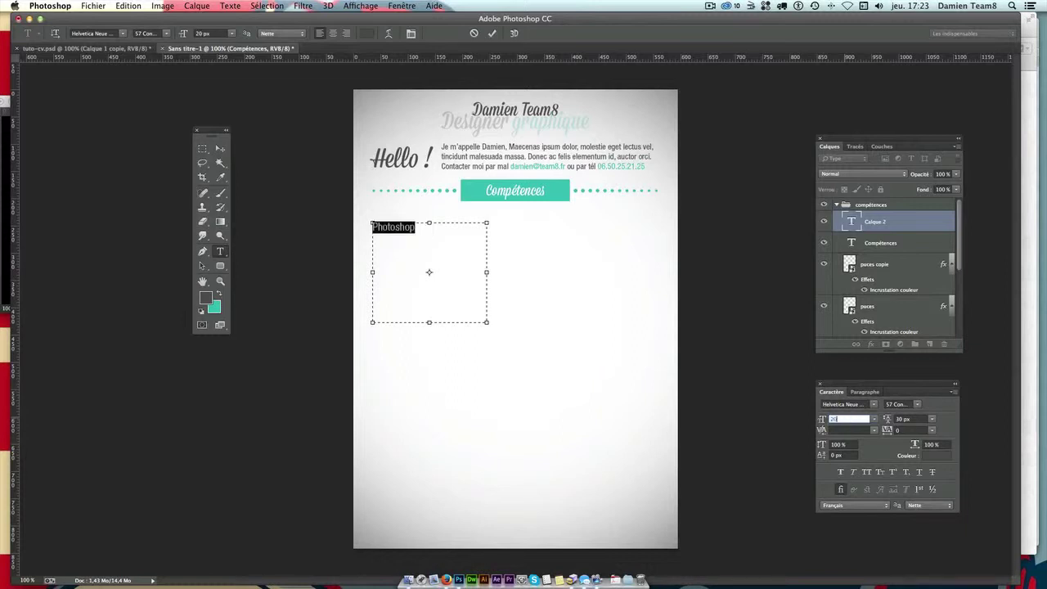
{"action": "left_click", "coordinate": [447, 230]}
{"action": "type", "text": "Dreamwea"}
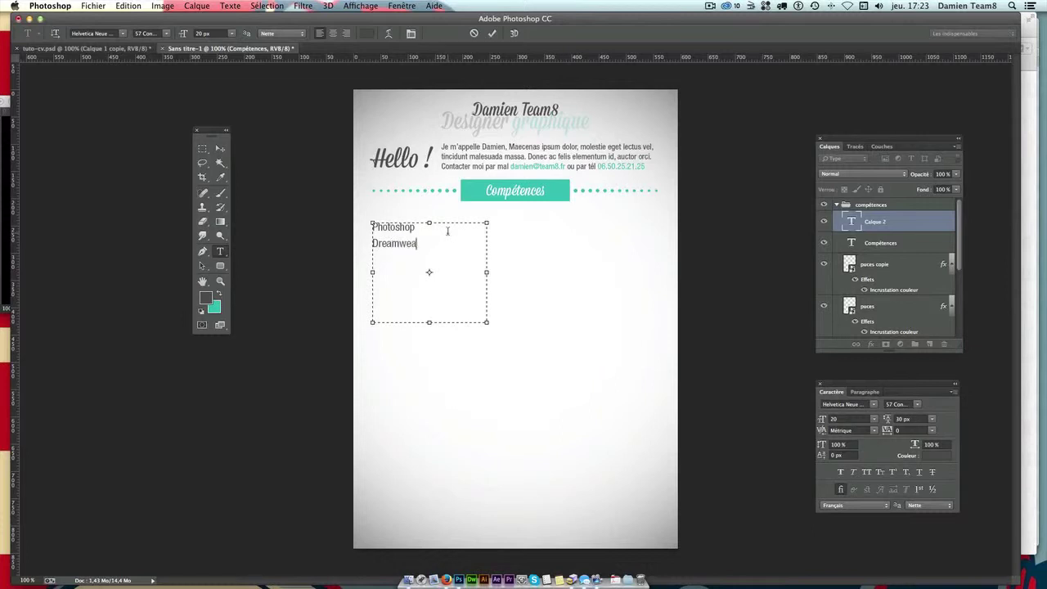
Add Dreamweaver, Illustrator, Indesign and HTML / CSS on separate lines below Photoshop
{"action": "type", "text": "ce"}
{"action": "type", "text": "tra"}
{"action": "type", "text": "design"}
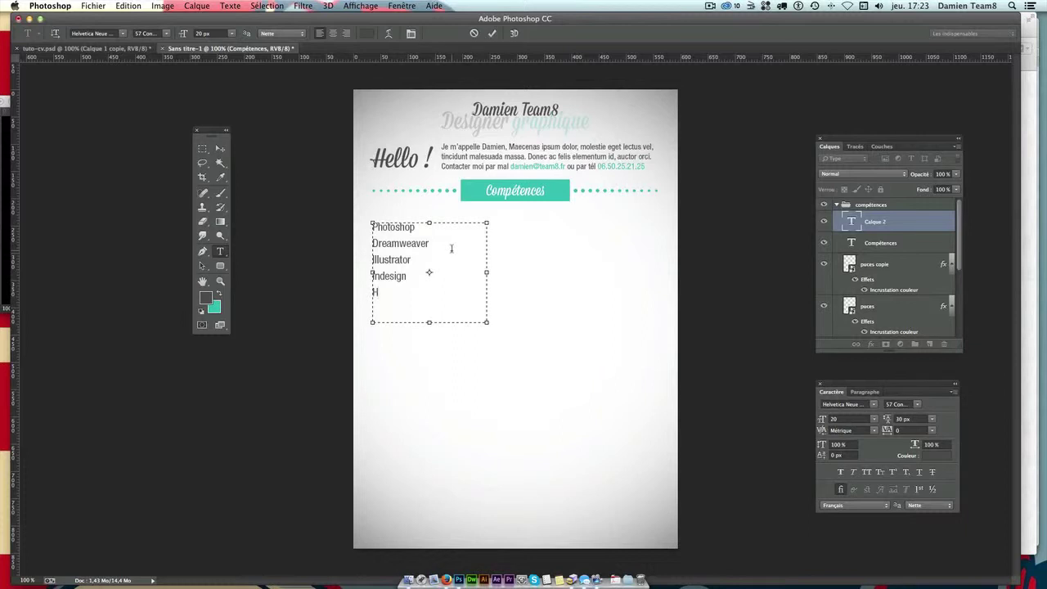
{"action": "type", "text": "ML / "}
{"action": "type", "text": "CSS"}
Set the skills list's line spacing to 25 px, then 28 px, and shrink its text frame to fit
{"action": "key", "text": "super+a"}
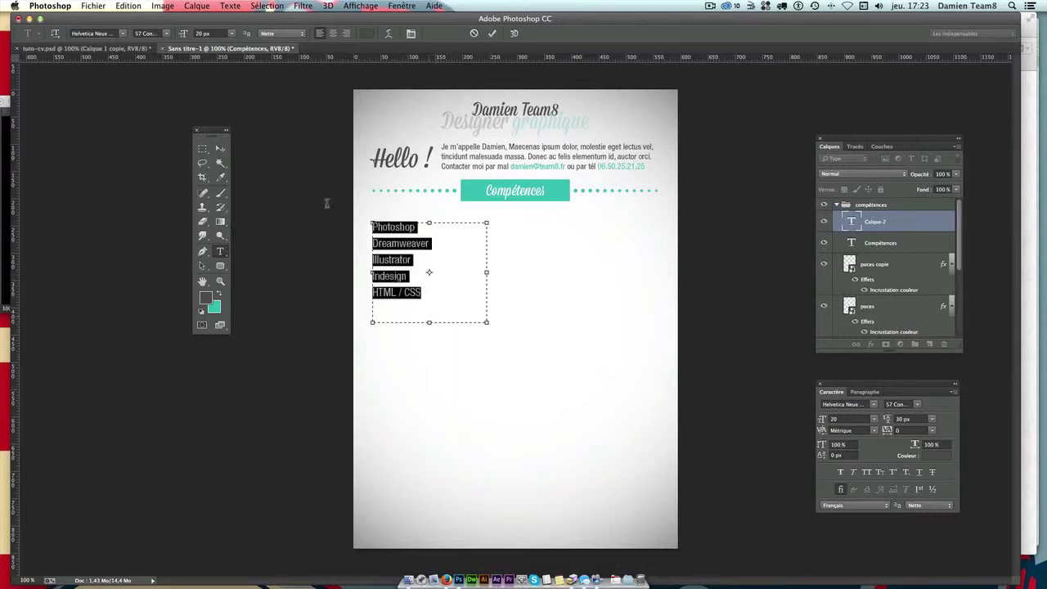
{"action": "left_click_drag", "start_coordinate": [444, 296], "coordinate": [356, 235]}
{"action": "key", "text": "Tab"}
{"action": "type", "text": "25"}
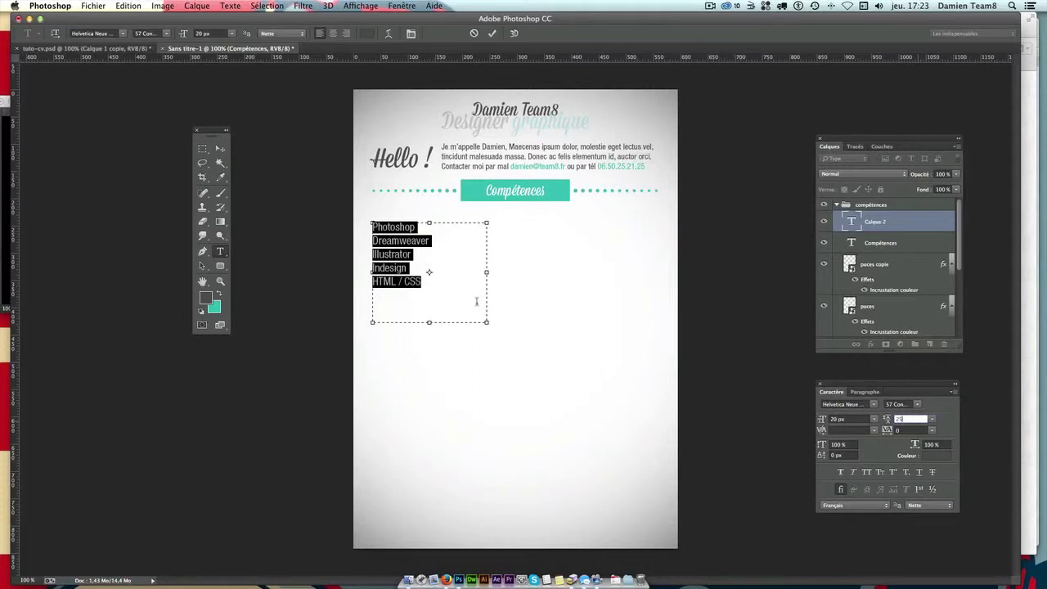
{"action": "left_click", "coordinate": [445, 295]}
{"action": "key", "text": "ctrl+a"}
{"action": "left_click", "coordinate": [912, 418]}
{"action": "key", "text": "Up"}
{"action": "key", "text": "Up"}
{"action": "key", "text": "Up"}
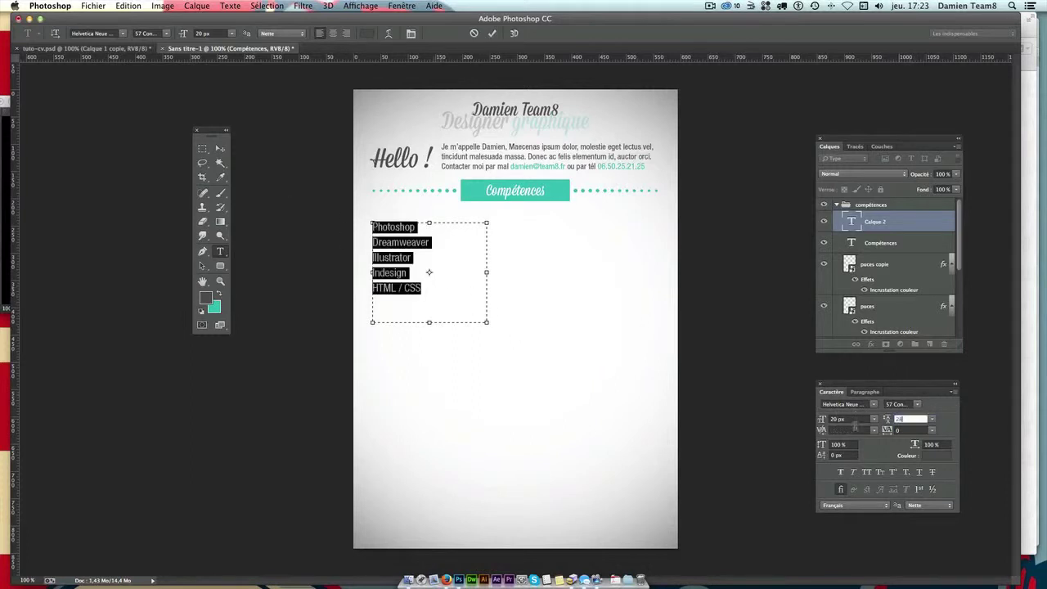
{"action": "left_click", "coordinate": [460, 301]}
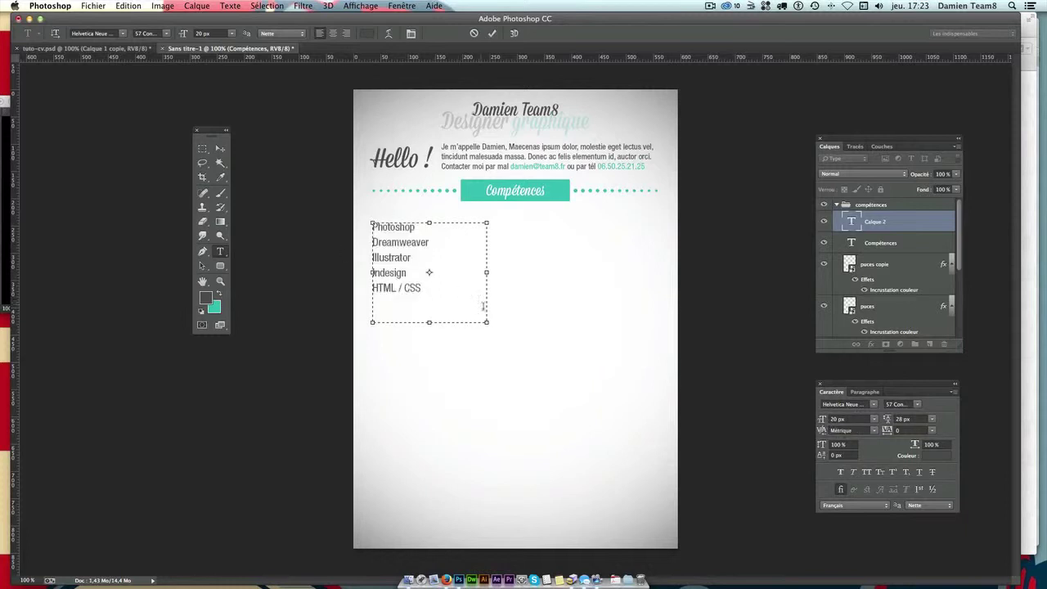
{"action": "left_click_drag", "start_coordinate": [486, 323], "coordinate": [447, 304]}
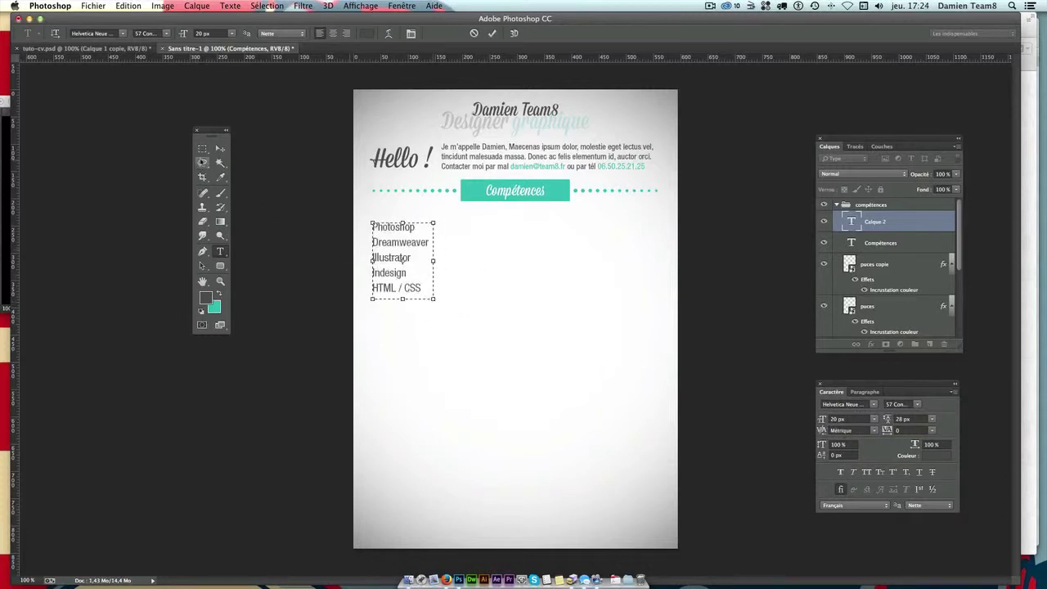
{"action": "left_click", "coordinate": [221, 149]}
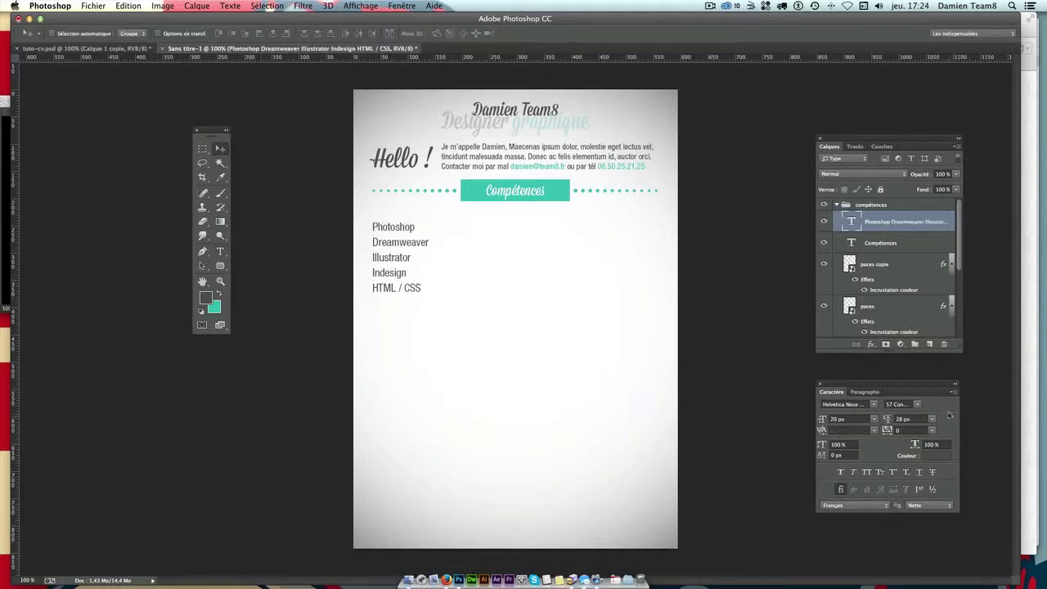
Make the skills list 17 px Medium Condensed with 25 px leading, shifted right under the banner
{"action": "left_click", "coordinate": [919, 405]}
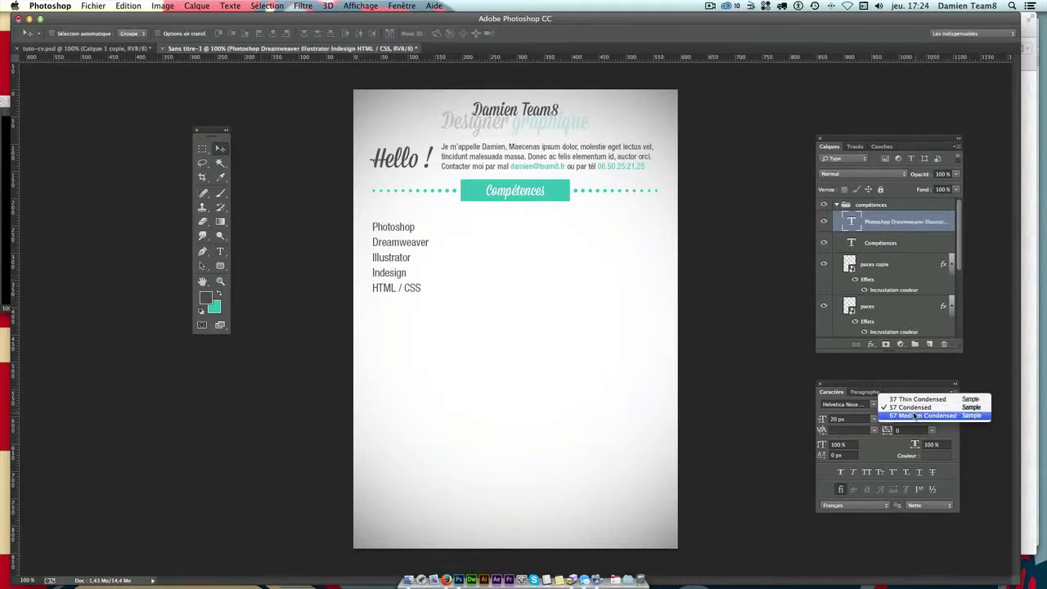
{"action": "left_click", "coordinate": [915, 415]}
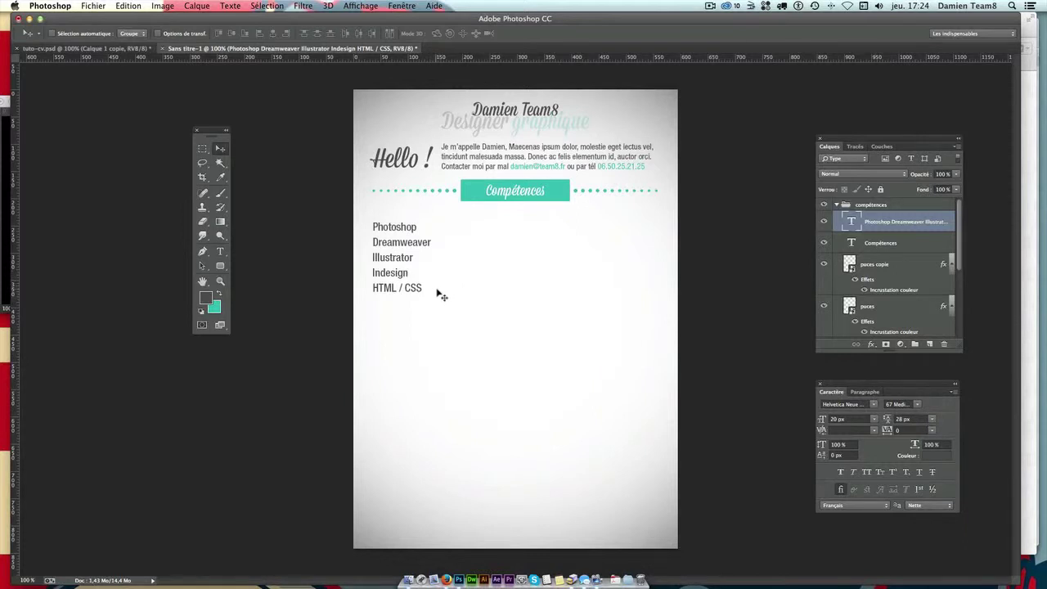
{"action": "left_click_drag", "start_coordinate": [437, 290], "coordinate": [437, 283]}
{"action": "left_click", "coordinate": [849, 419]}
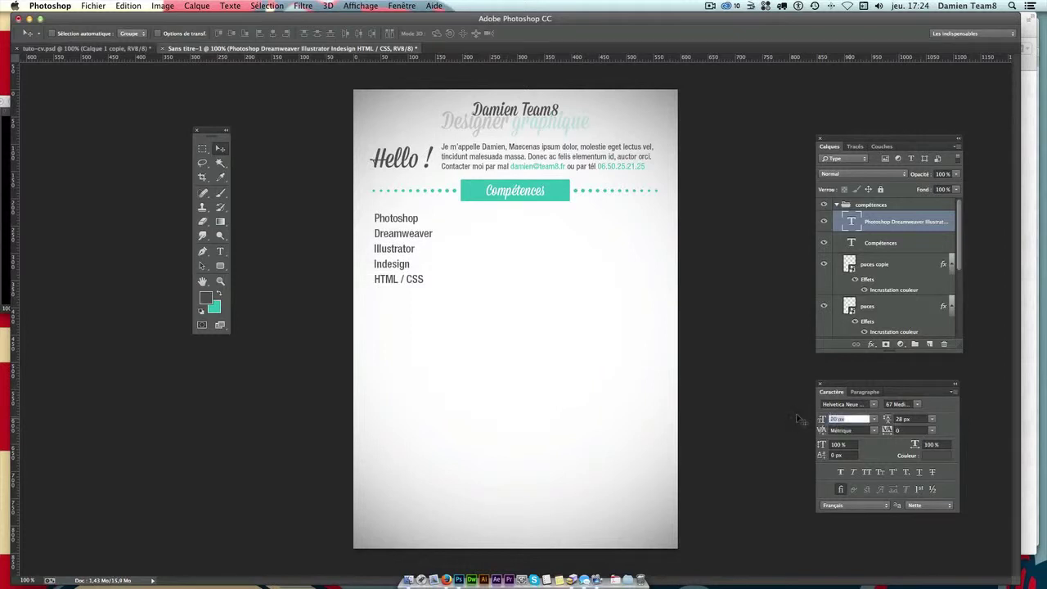
{"action": "type", "text": "4"}
{"action": "key", "text": "Return"}
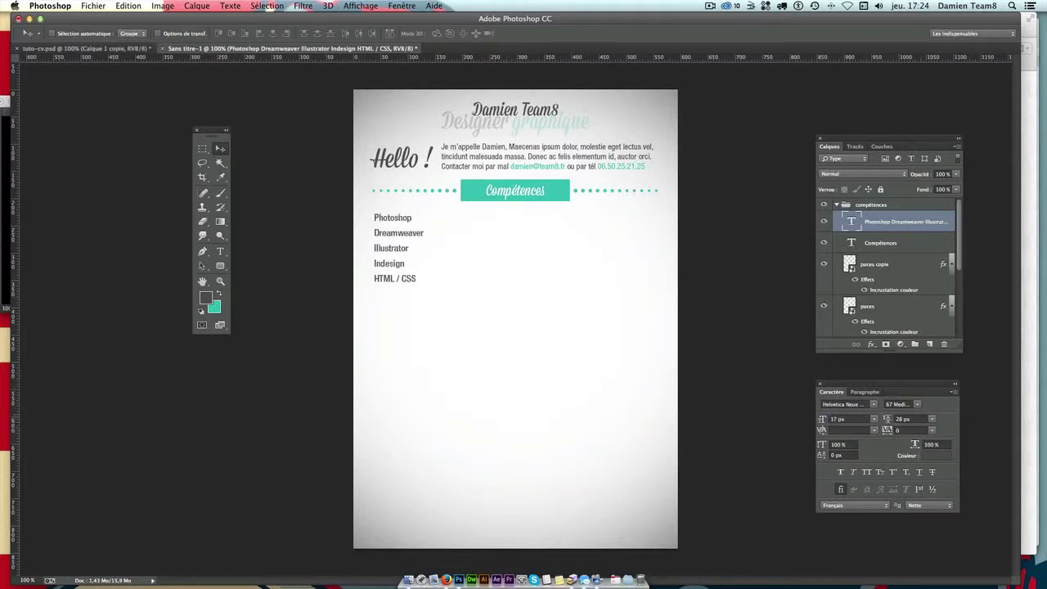
{"action": "left_click", "coordinate": [909, 418]}
{"action": "type", "text": "25"}
{"action": "key", "text": "Return"}
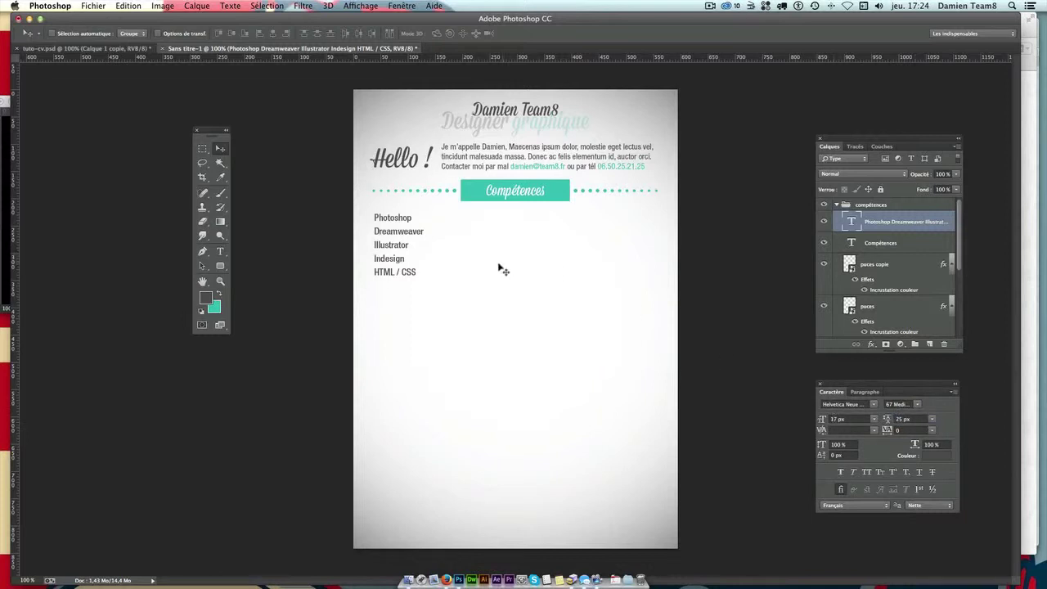
{"action": "mouse_move", "coordinate": [451, 290]}
{"action": "left_mouse_down"}
{"action": "mouse_move", "coordinate": [447, 234]}
{"action": "mouse_move", "coordinate": [492, 303]}
{"action": "left_mouse_up"}
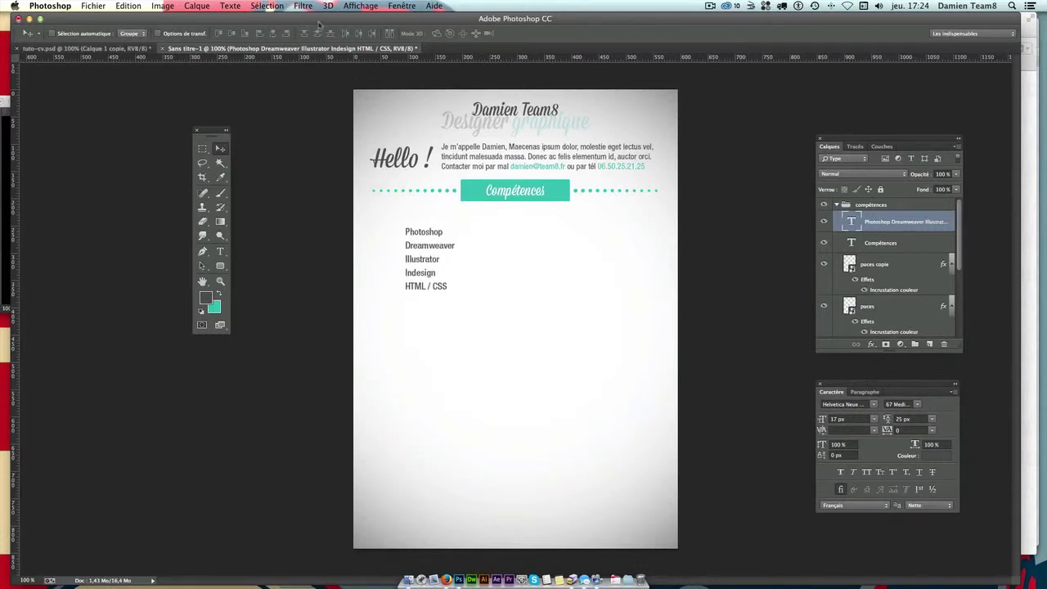
Return to elements.psd and select its 4/5, 3/5 and 2/5 rating groups in Layers
{"action": "left_click", "coordinate": [66, 101]}
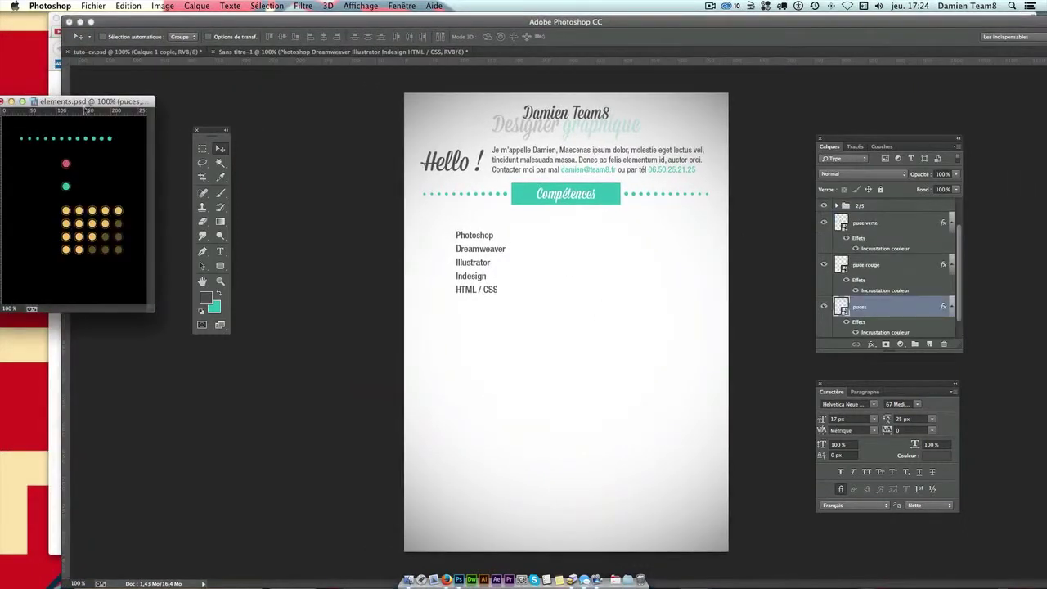
{"action": "left_click", "coordinate": [79, 214]}
{"action": "scroll", "coordinate": [876, 254], "scroll_direction": "up", "scroll_amount": 2}
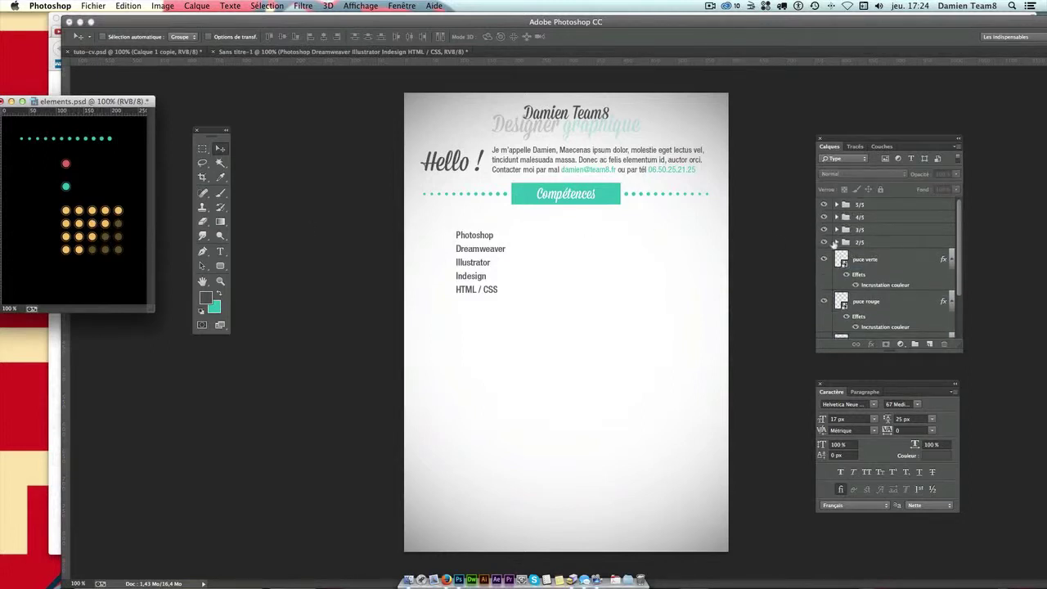
{"action": "left_click", "coordinate": [872, 217]}
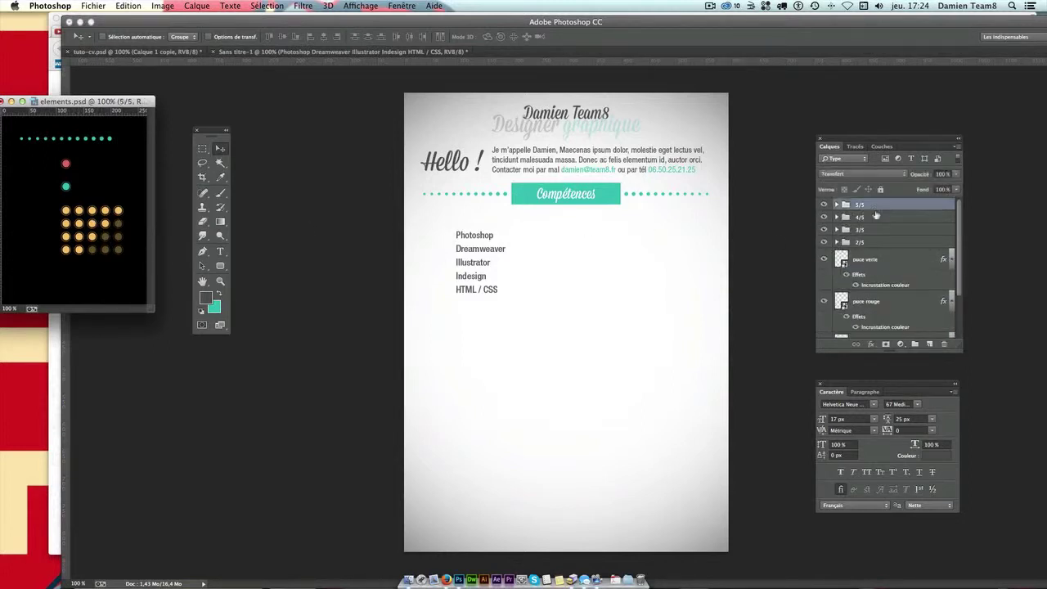
{"action": "left_click", "coordinate": [873, 230]}
{"action": "left_click", "coordinate": [874, 242]}
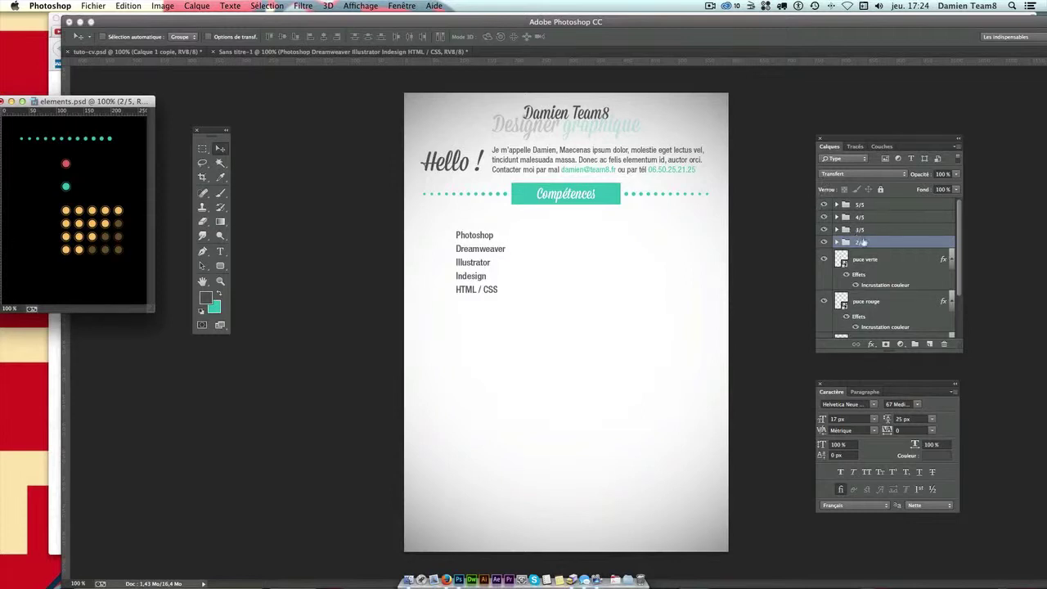
Bring the 5/5 dot group from elements.psd into the CV beside Photoshop
{"action": "left_click", "coordinate": [870, 208]}
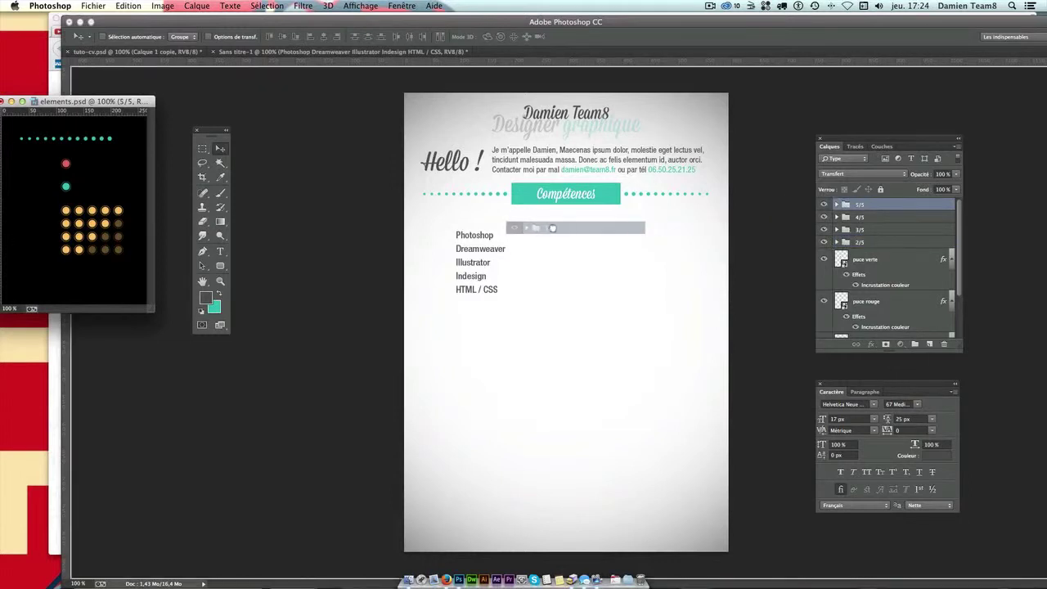
{"action": "left_click_drag", "start_coordinate": [868, 209], "coordinate": [670, 253]}
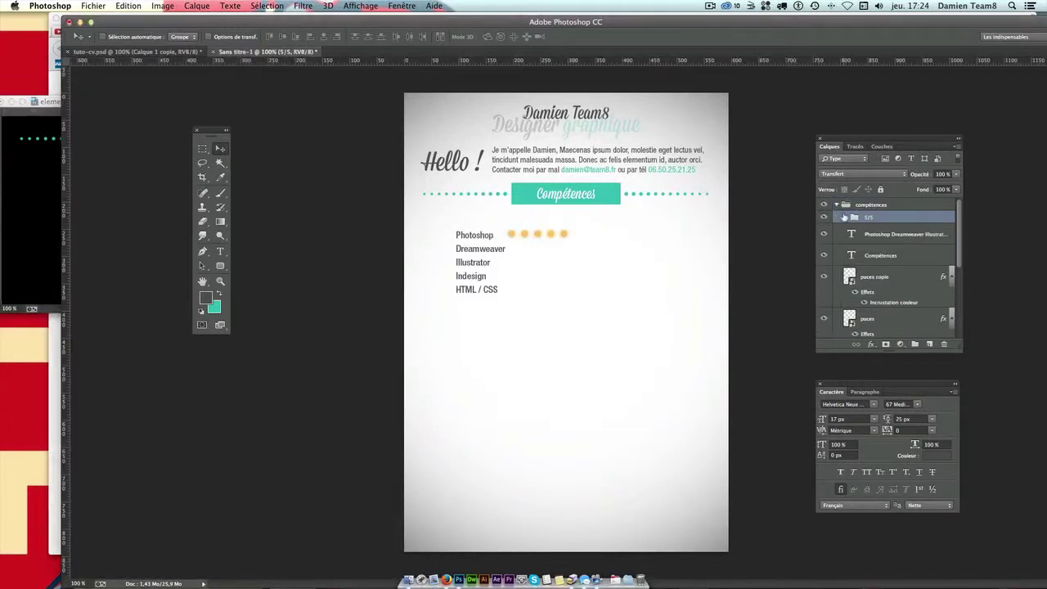
{"action": "key", "text": "ctrl+z"}
{"action": "left_click", "coordinate": [25, 200]}
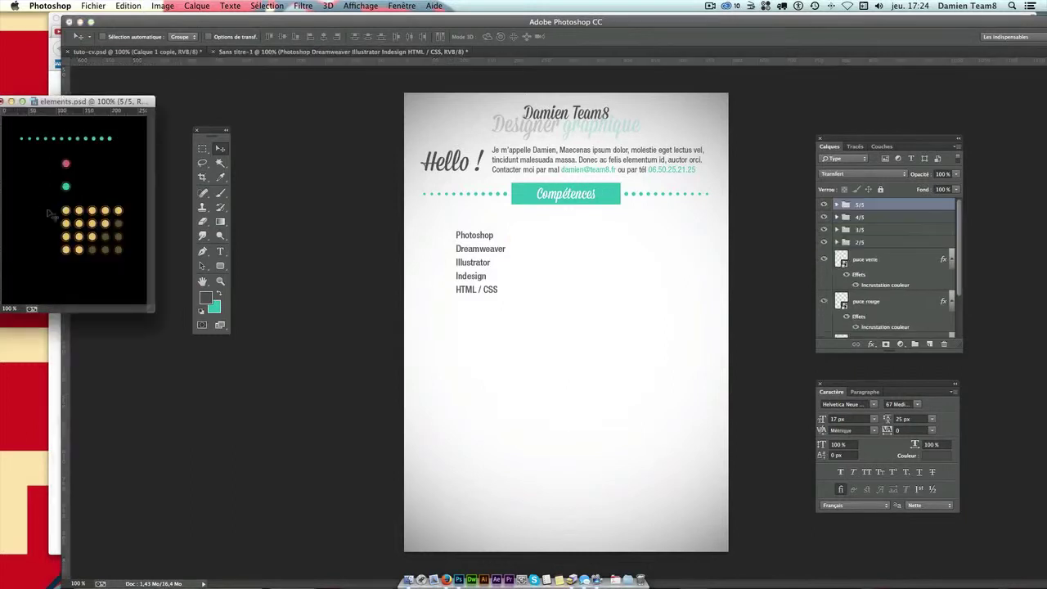
{"action": "left_click_drag", "start_coordinate": [112, 102], "coordinate": [136, 103]}
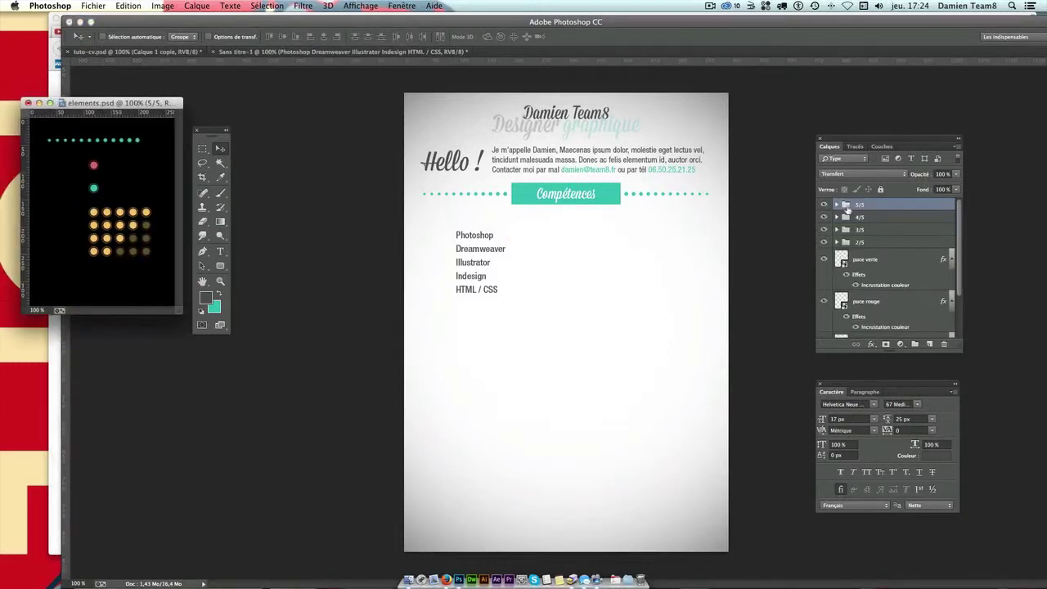
{"action": "left_click", "coordinate": [846, 207]}
{"action": "left_click_drag", "start_coordinate": [128, 102], "coordinate": [126, 99]}
{"action": "mouse_move", "coordinate": [858, 206]}
{"action": "left_mouse_down"}
{"action": "mouse_move", "coordinate": [507, 237]}
{"action": "mouse_move", "coordinate": [572, 252]}
{"action": "left_mouse_up"}
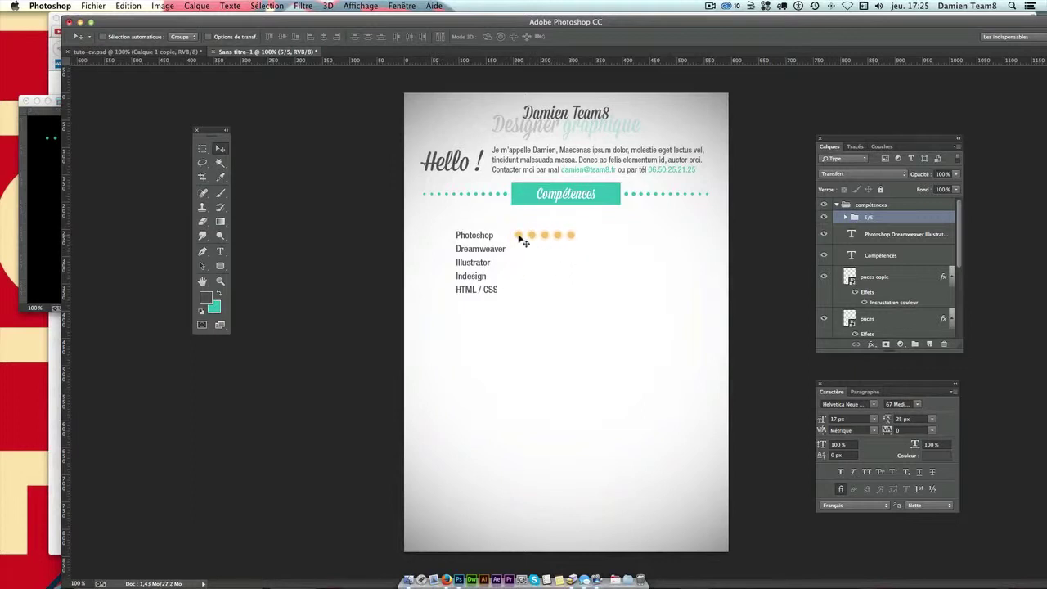
Duplicate the five-dot row onto the Dreamweaver line
{"action": "left_click_drag", "start_coordinate": [515, 237], "coordinate": [521, 252]}
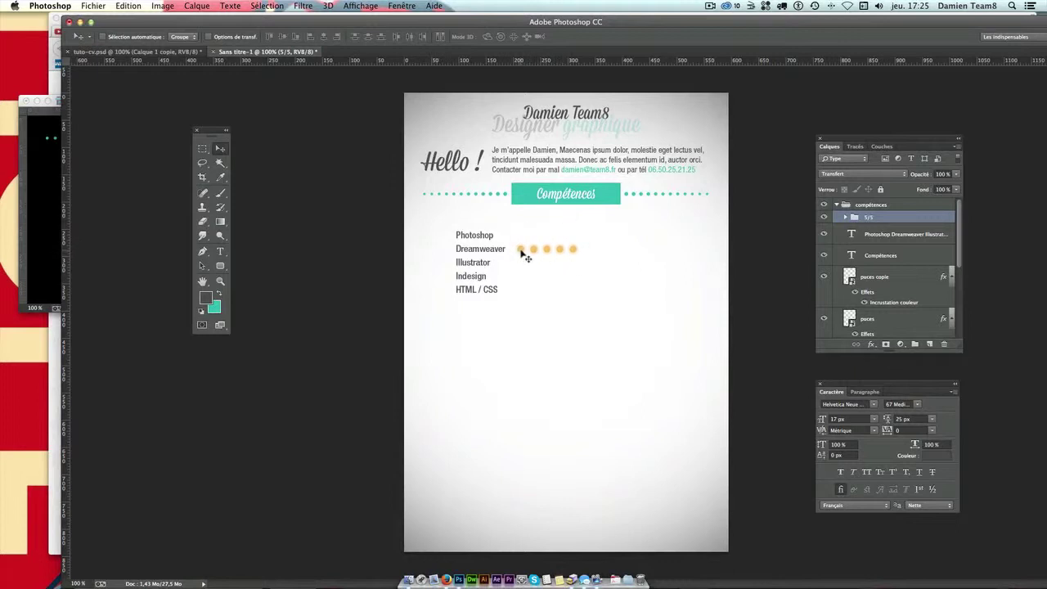
{"action": "left_click_drag", "start_coordinate": [520, 248], "coordinate": [537, 242]}
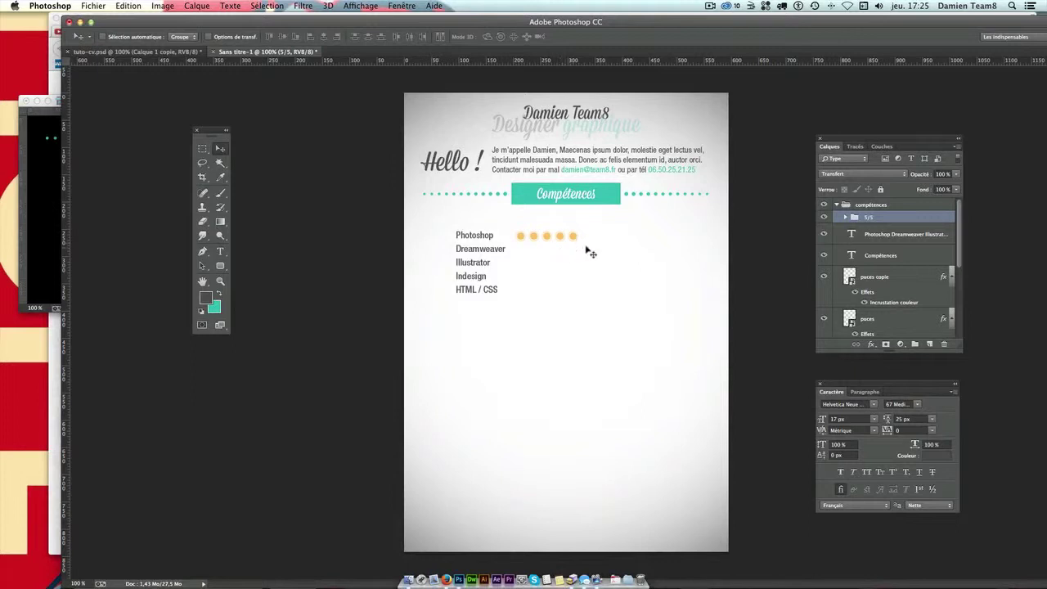
{"action": "left_click_drag", "start_coordinate": [582, 259], "coordinate": [576, 274]}
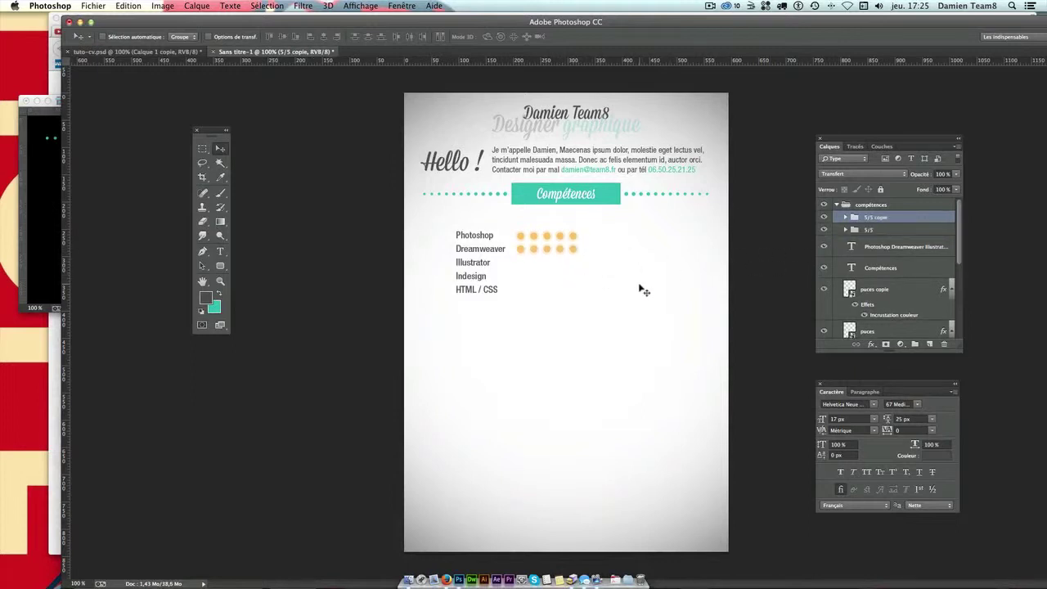
Bring the 4/5 dot group from elements.psd and position it beside Illustrator
{"action": "left_click", "coordinate": [528, 243]}
{"action": "left_click", "coordinate": [865, 217]}
{"action": "left_click", "coordinate": [866, 229]}
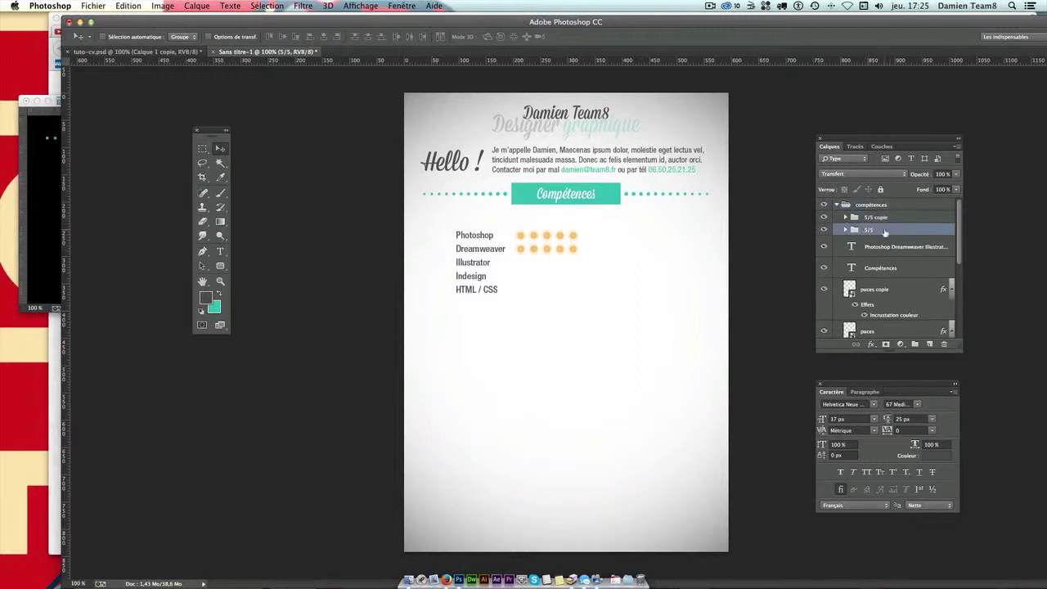
{"action": "left_click", "coordinate": [49, 224]}
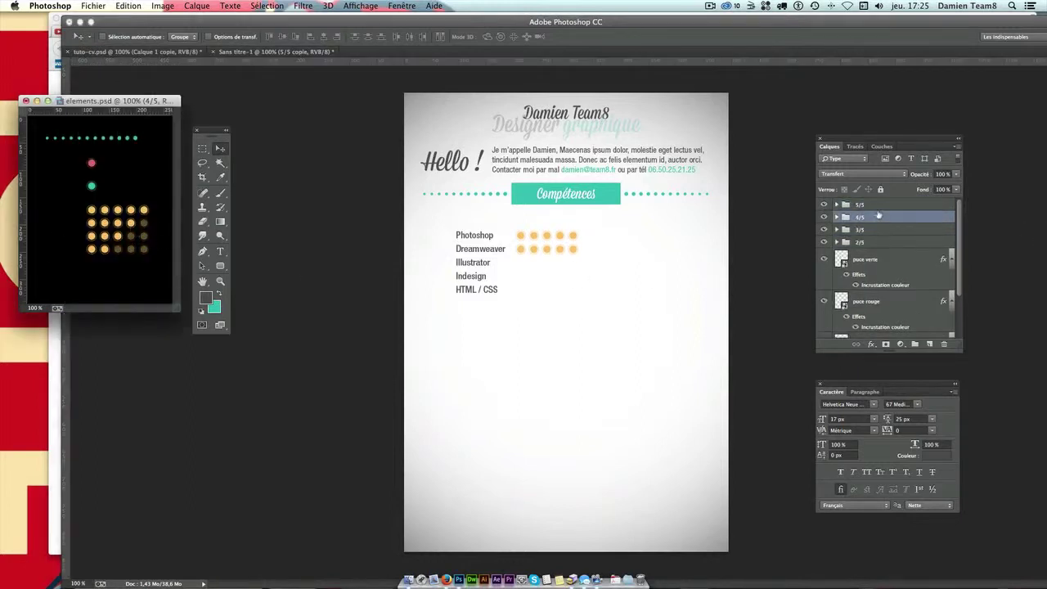
{"action": "mouse_move", "coordinate": [866, 217]}
{"action": "left_mouse_down"}
{"action": "mouse_move", "coordinate": [650, 242]}
{"action": "mouse_move", "coordinate": [543, 286]}
{"action": "left_mouse_up"}
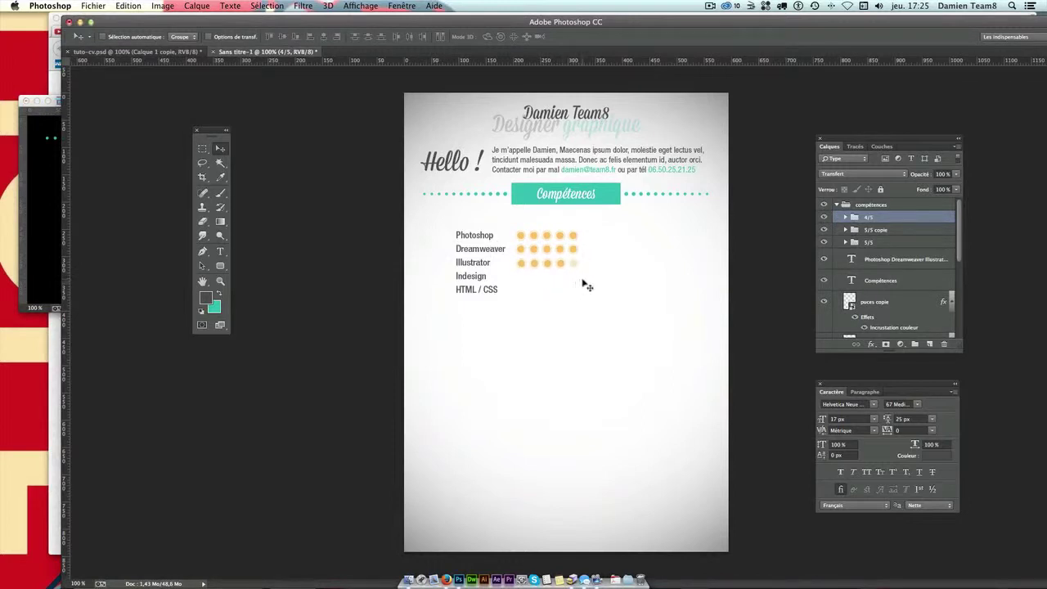
{"action": "left_click", "coordinate": [47, 239]}
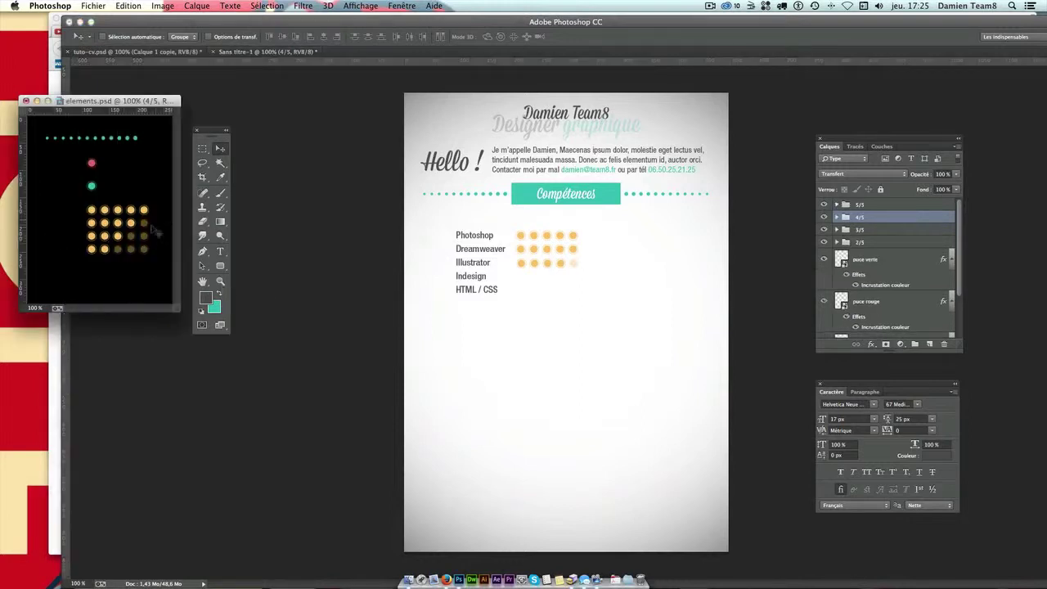
{"action": "left_click_drag", "start_coordinate": [895, 286], "coordinate": [930, 345]}
{"action": "left_click", "coordinate": [531, 288]}
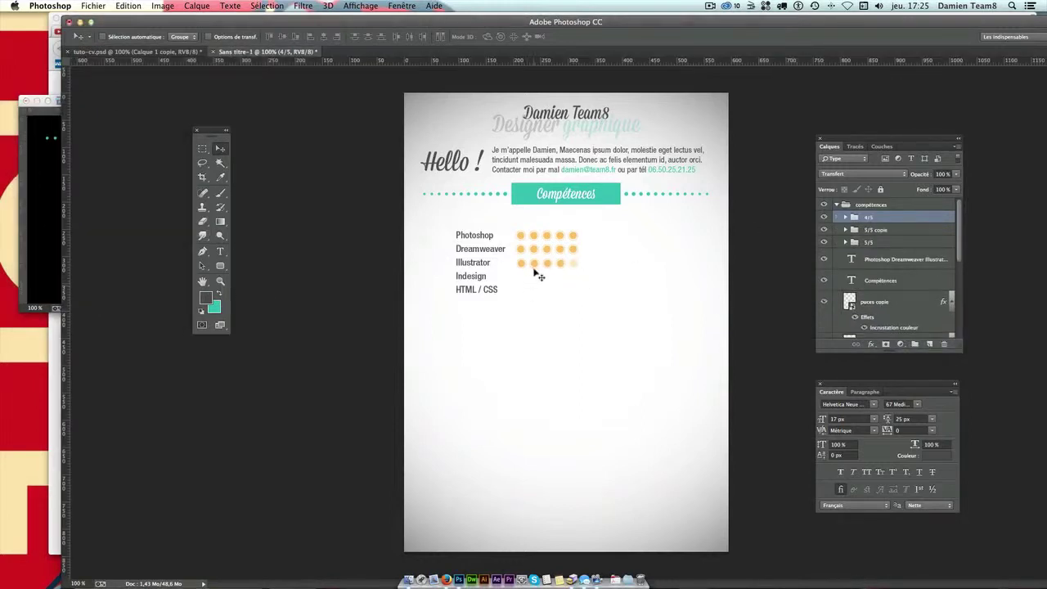
{"action": "left_click_drag", "start_coordinate": [533, 275], "coordinate": [536, 282]}
{"action": "mouse_move", "coordinate": [554, 296]}
{"action": "left_mouse_down"}
{"action": "mouse_move", "coordinate": [528, 303]}
{"action": "mouse_move", "coordinate": [541, 294]}
{"action": "mouse_move", "coordinate": [541, 309]}
{"action": "left_mouse_up"}
Copy the four-dot row beside Indesign and a five-dot row beside HTML / CSS
{"action": "key", "text": "ctrl+j"}
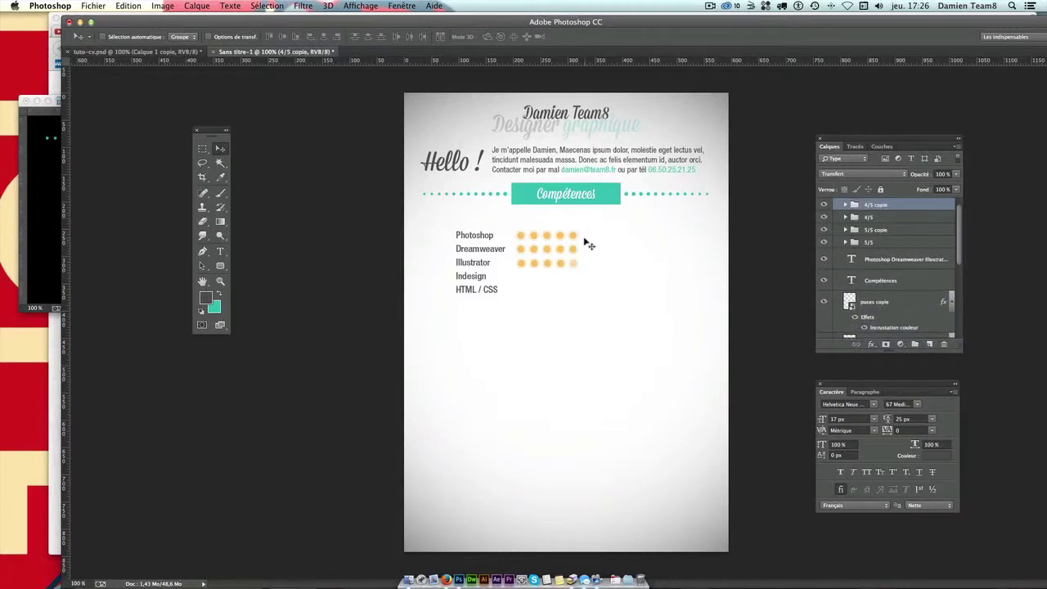
{"action": "left_click_drag", "start_coordinate": [564, 247], "coordinate": [567, 262]}
{"action": "left_click_drag", "start_coordinate": [883, 222], "coordinate": [930, 343]}
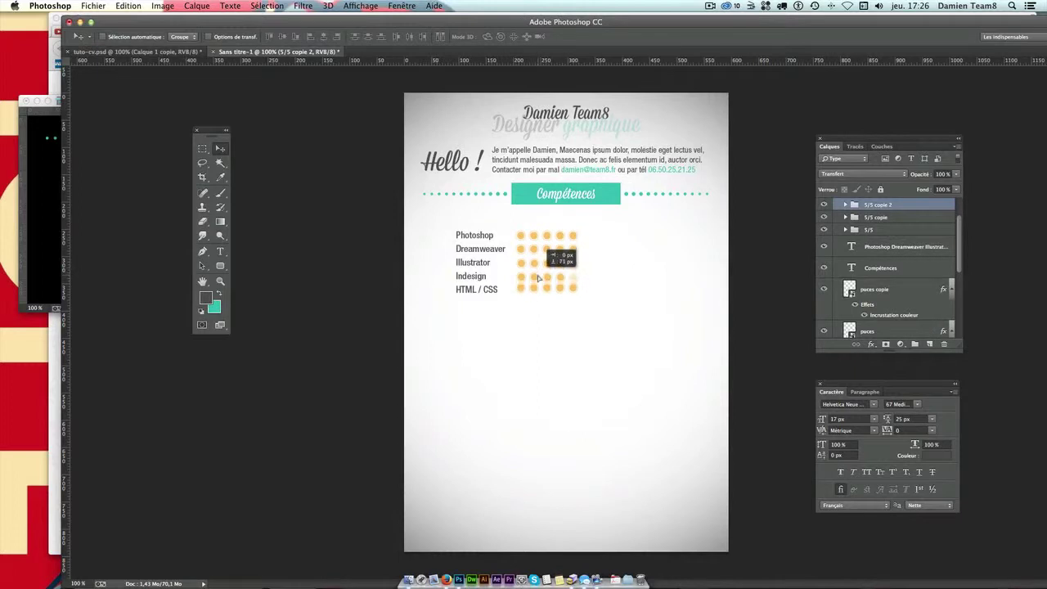
{"action": "left_click_drag", "start_coordinate": [539, 273], "coordinate": [539, 286]}
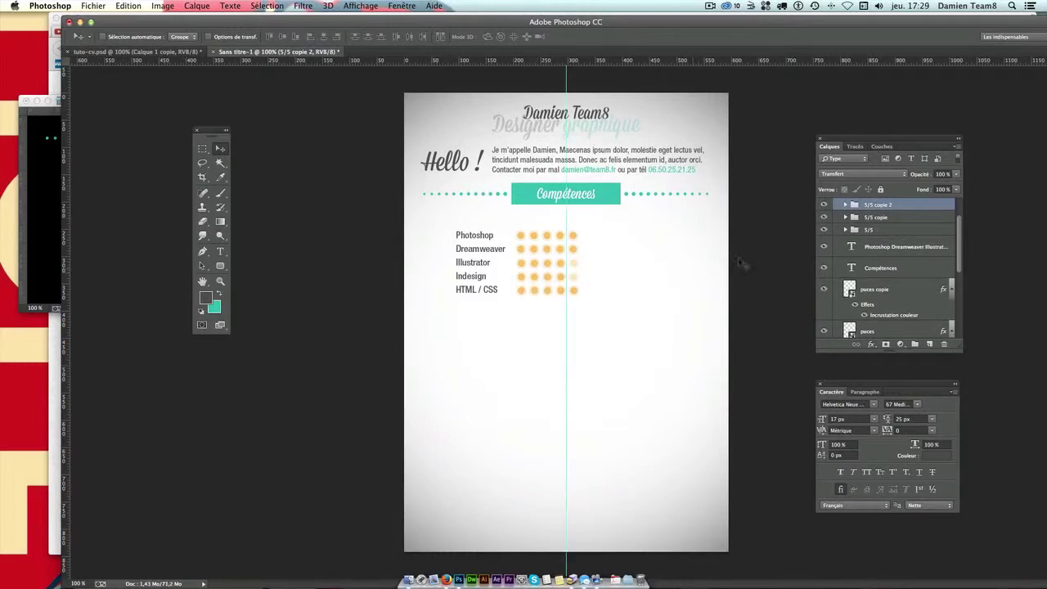
Toggle the Dreamweaver, Indesign and Illustrator dot rows' visibility to check them
{"action": "scroll", "coordinate": [868, 237], "scroll_direction": "up", "scroll_amount": 3}
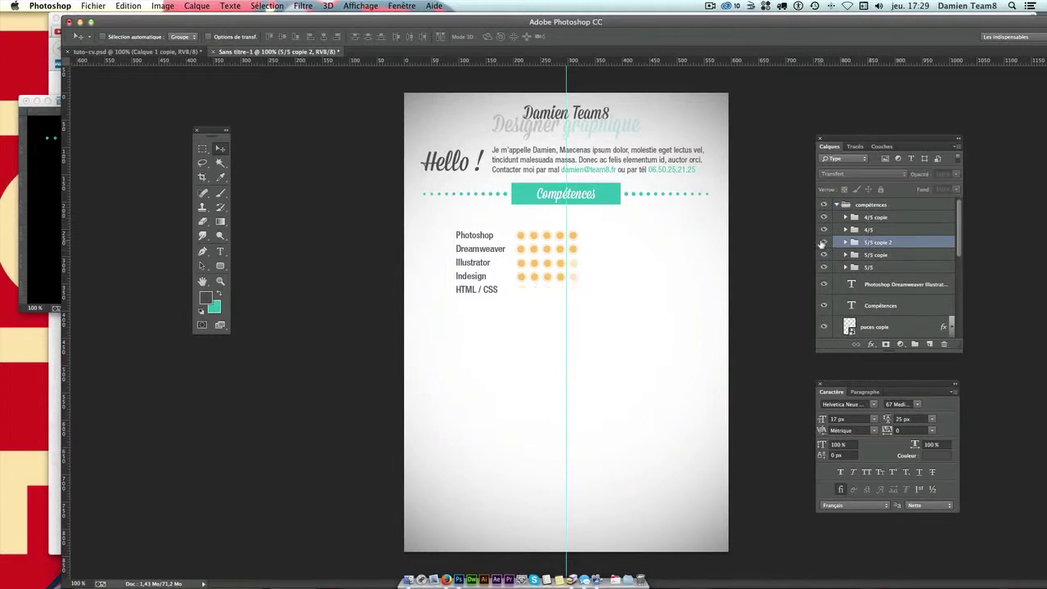
{"action": "left_click", "coordinate": [824, 254]}
{"action": "left_click", "coordinate": [824, 254]}
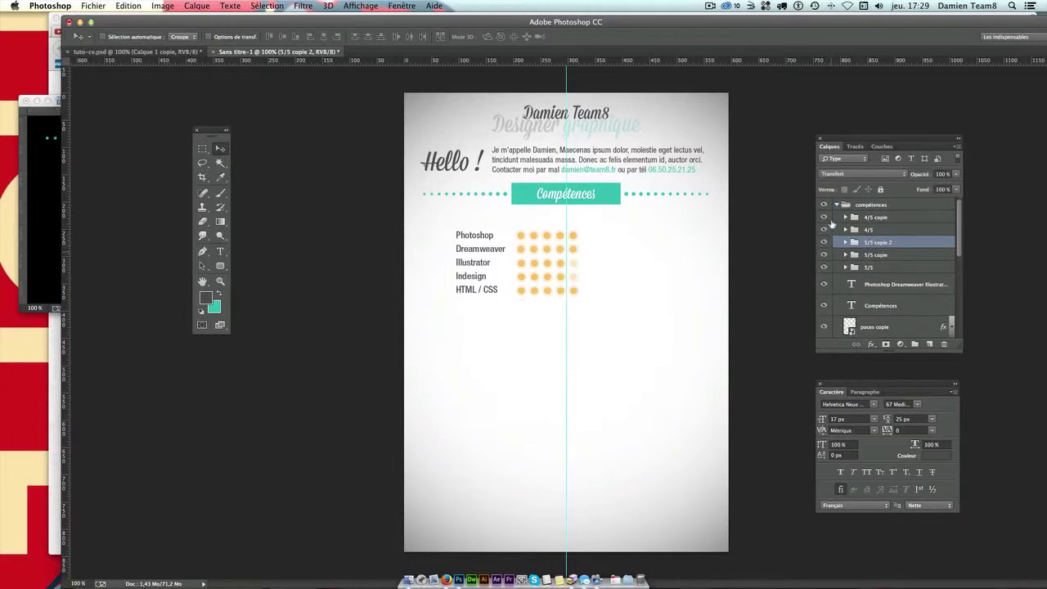
{"action": "left_click", "coordinate": [824, 217]}
{"action": "left_click", "coordinate": [824, 217]}
{"action": "left_click", "coordinate": [870, 218]}
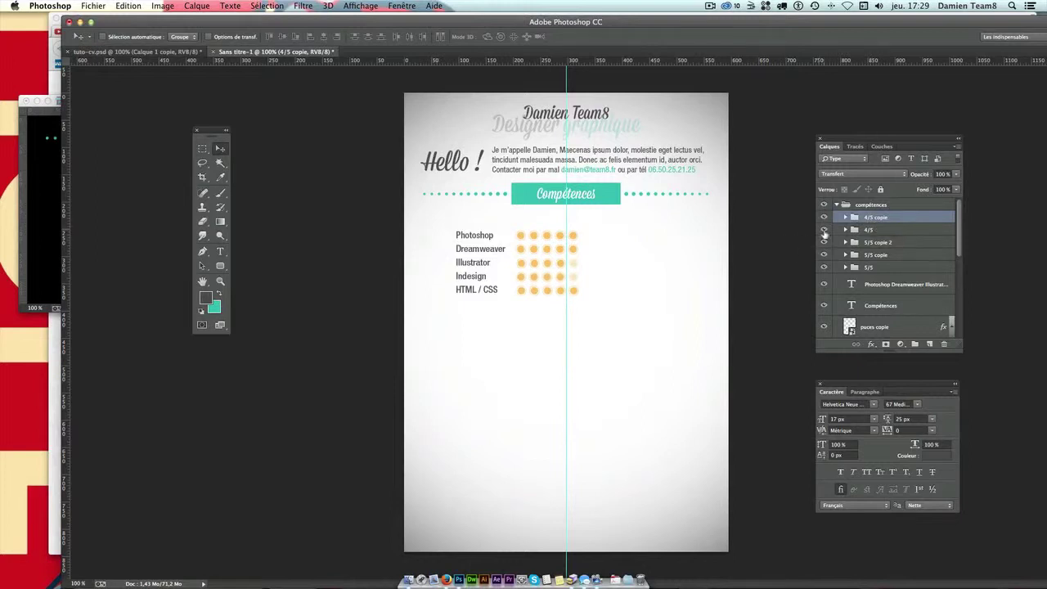
{"action": "left_click", "coordinate": [824, 231]}
{"action": "left_click", "coordinate": [824, 230]}
{"action": "left_click", "coordinate": [859, 231]}
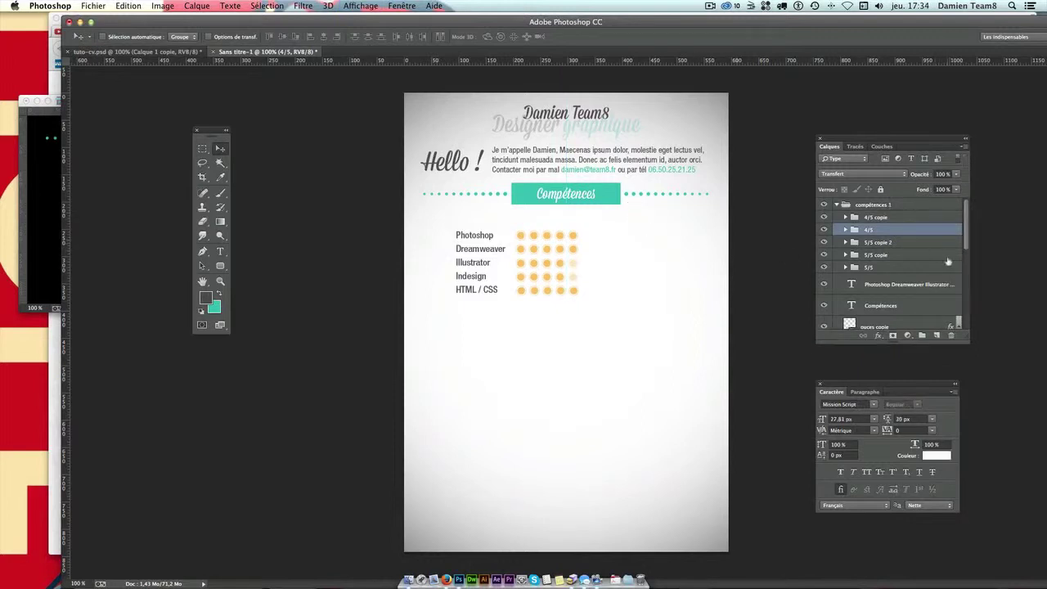
Select the puces, puces copie and Compétences title layers together
{"action": "scroll", "coordinate": [940, 261], "scroll_direction": "down", "scroll_amount": 3}
{"action": "scroll", "coordinate": [910, 295], "scroll_direction": "down", "scroll_amount": 1}
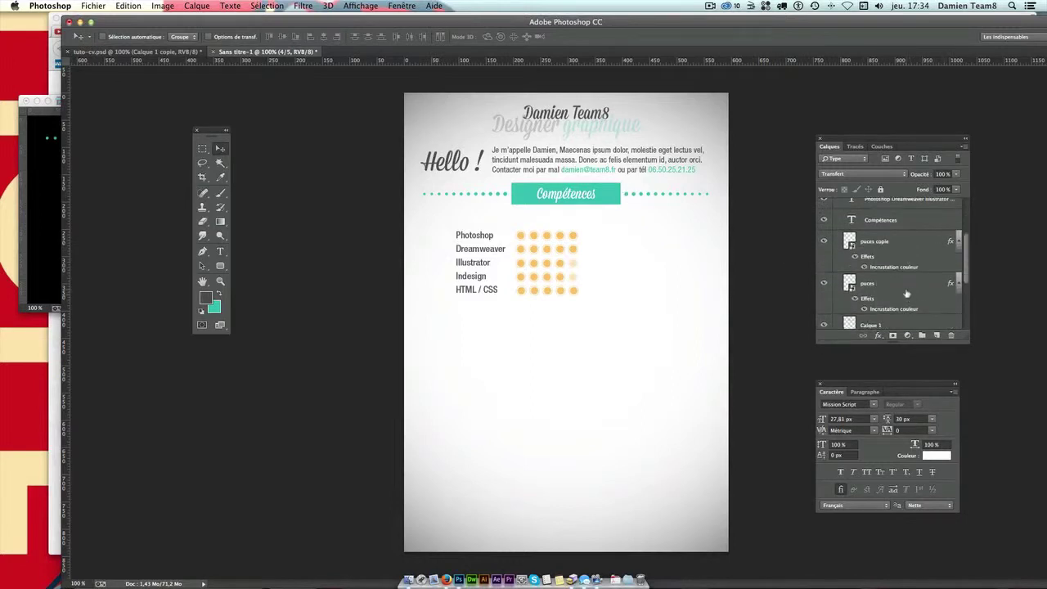
{"action": "scroll", "coordinate": [906, 293], "scroll_direction": "down", "scroll_amount": 1}
{"action": "left_click", "coordinate": [885, 317]}
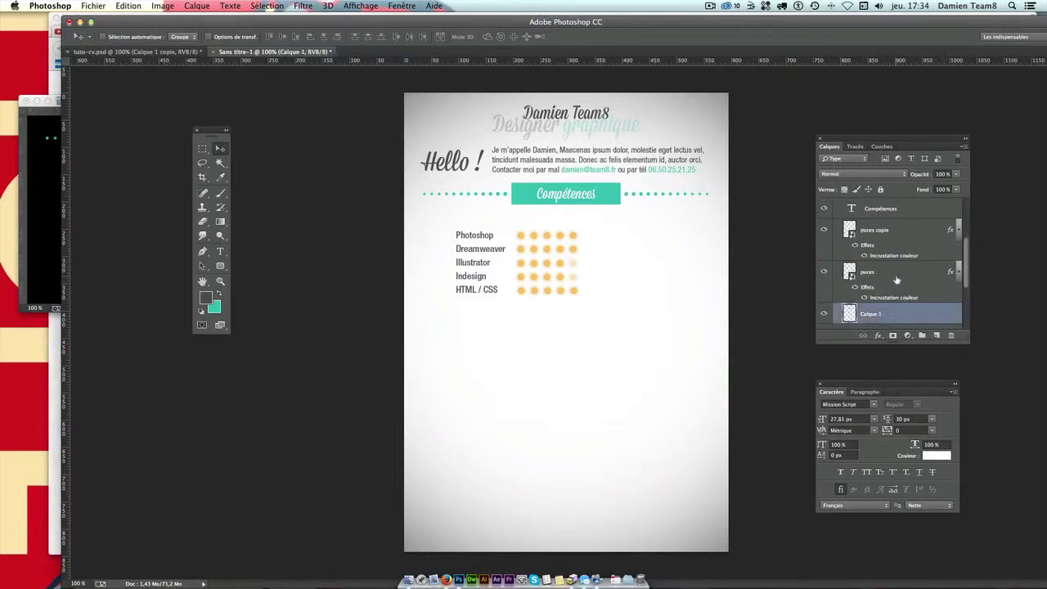
{"action": "left_click", "coordinate": [895, 279]}
{"action": "left_click", "coordinate": [899, 233], "text": "shift"}
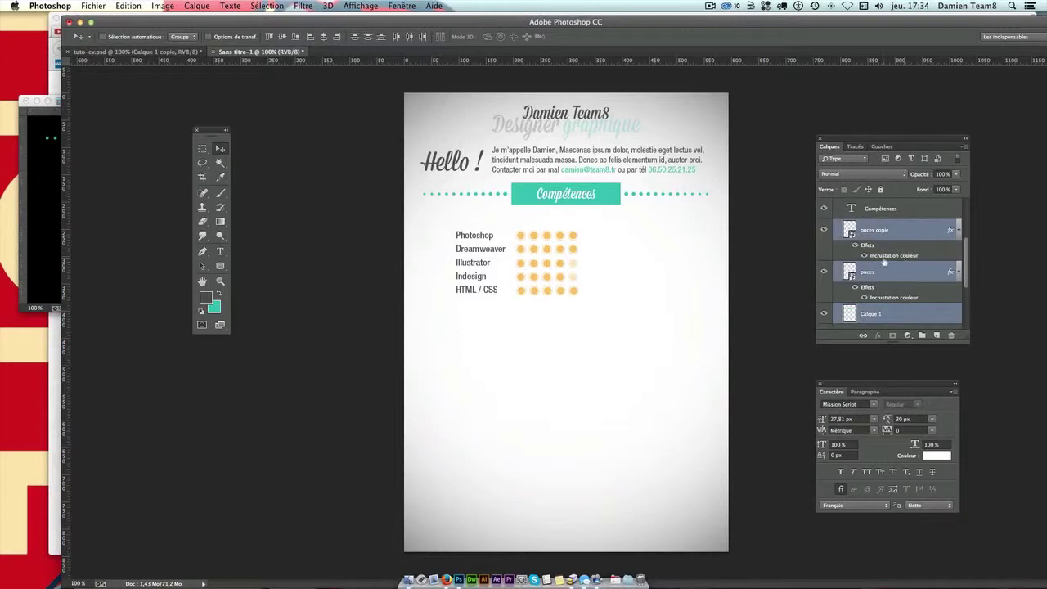
{"action": "scroll", "coordinate": [884, 263], "scroll_direction": "up", "scroll_amount": 1}
{"action": "scroll", "coordinate": [900, 240], "scroll_direction": "up", "scroll_amount": 1}
{"action": "left_click", "coordinate": [902, 241], "text": "shift"}
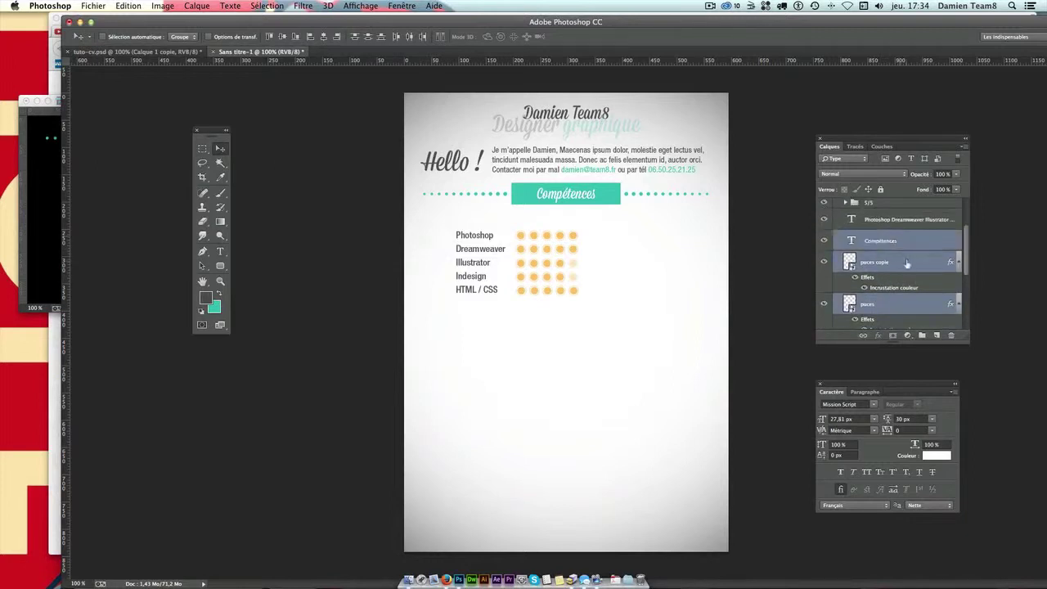
{"action": "scroll", "coordinate": [906, 263], "scroll_direction": "down", "scroll_amount": 1}
{"action": "scroll", "coordinate": [906, 263], "scroll_direction": "down", "scroll_amount": 2}
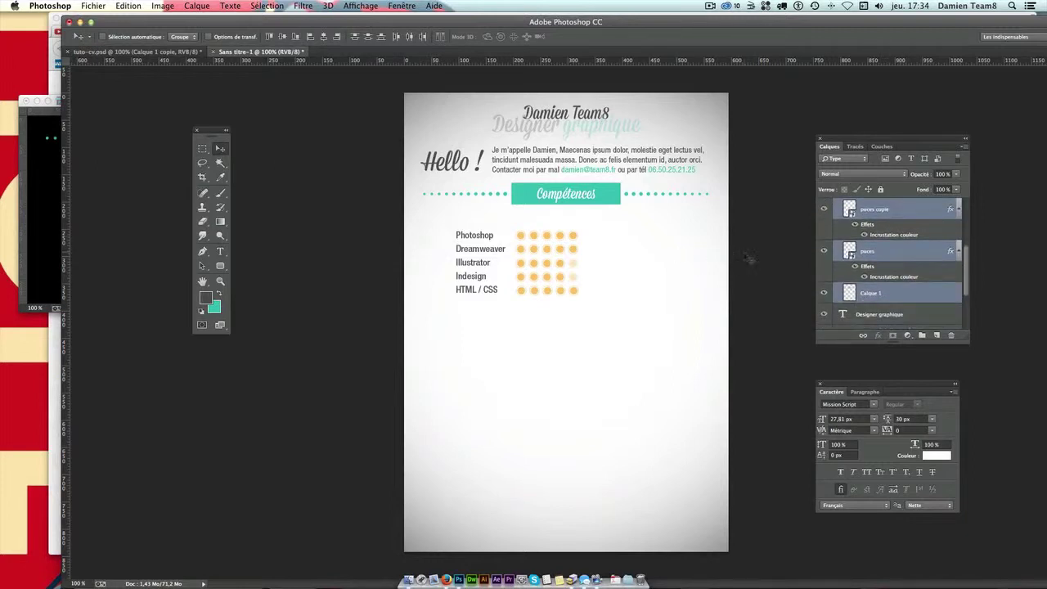
{"action": "left_click_drag", "start_coordinate": [654, 262], "coordinate": [757, 273]}
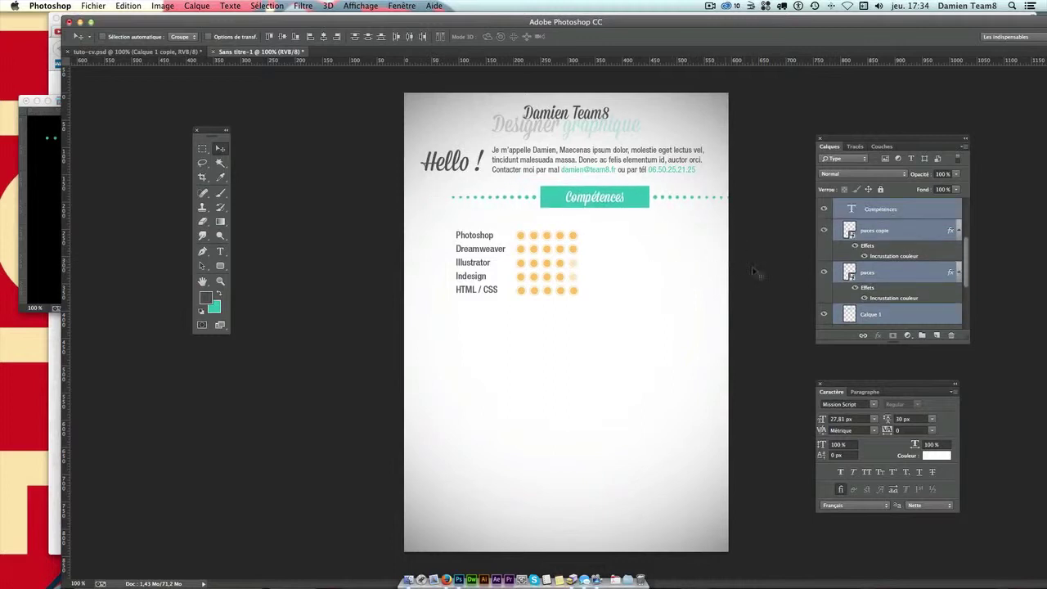
Rearrange the selected skill layers within the Layers panel stack
{"action": "scroll", "coordinate": [883, 279], "scroll_direction": "up", "scroll_amount": 2}
{"action": "scroll", "coordinate": [891, 282], "scroll_direction": "up", "scroll_amount": 2}
{"action": "scroll", "coordinate": [901, 283], "scroll_direction": "up", "scroll_amount": 1}
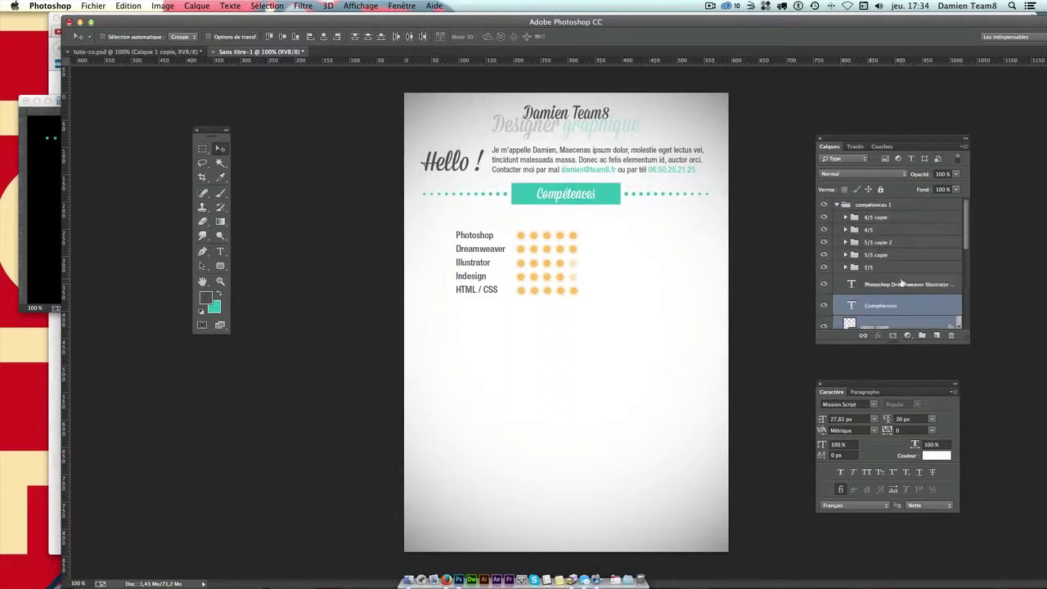
{"action": "scroll", "coordinate": [898, 282], "scroll_direction": "down", "scroll_amount": 3}
{"action": "scroll", "coordinate": [891, 278], "scroll_direction": "down", "scroll_amount": 3}
{"action": "scroll", "coordinate": [887, 273], "scroll_direction": "down", "scroll_amount": 3}
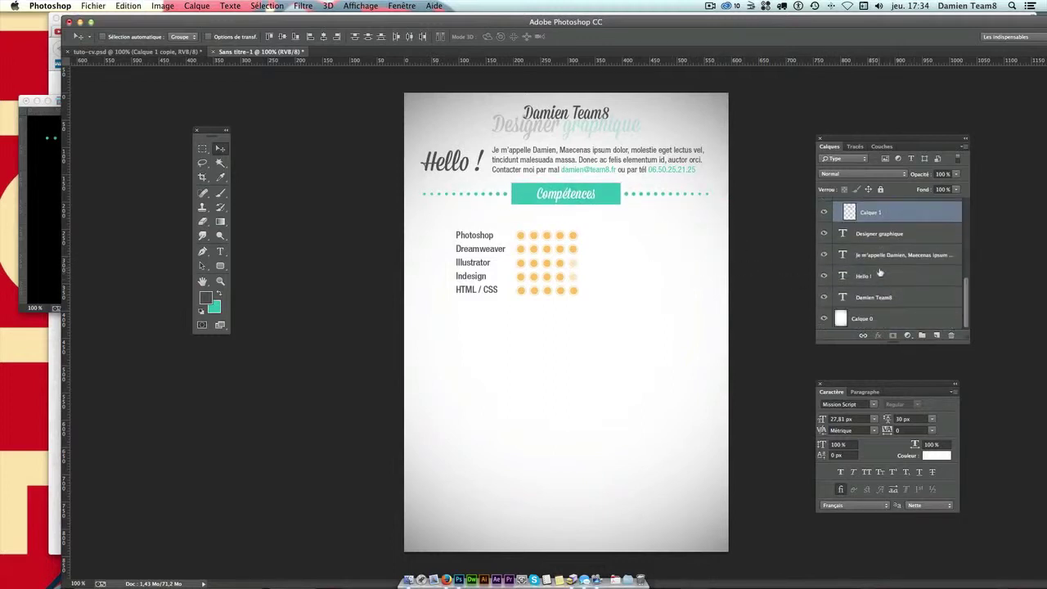
{"action": "scroll", "coordinate": [880, 268], "scroll_direction": "down", "scroll_amount": 2}
{"action": "scroll", "coordinate": [896, 260], "scroll_direction": "up", "scroll_amount": 1}
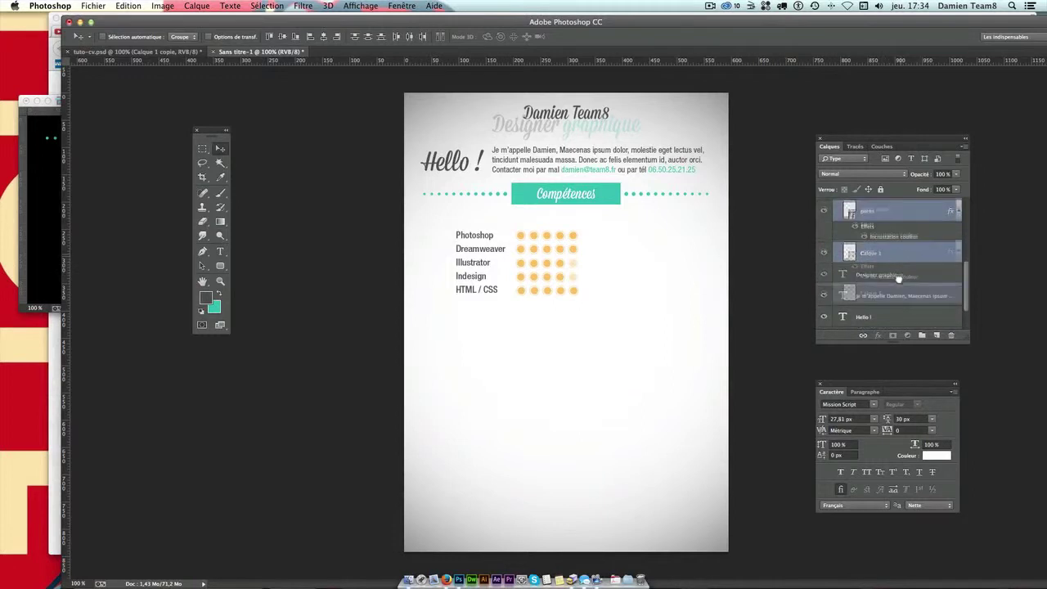
{"action": "mouse_move", "coordinate": [898, 294]}
{"action": "left_mouse_down"}
{"action": "mouse_move", "coordinate": [895, 405]}
{"action": "mouse_move", "coordinate": [881, 304]}
{"action": "left_mouse_up"}
{"action": "scroll", "coordinate": [871, 304], "scroll_direction": "down", "scroll_amount": 1}
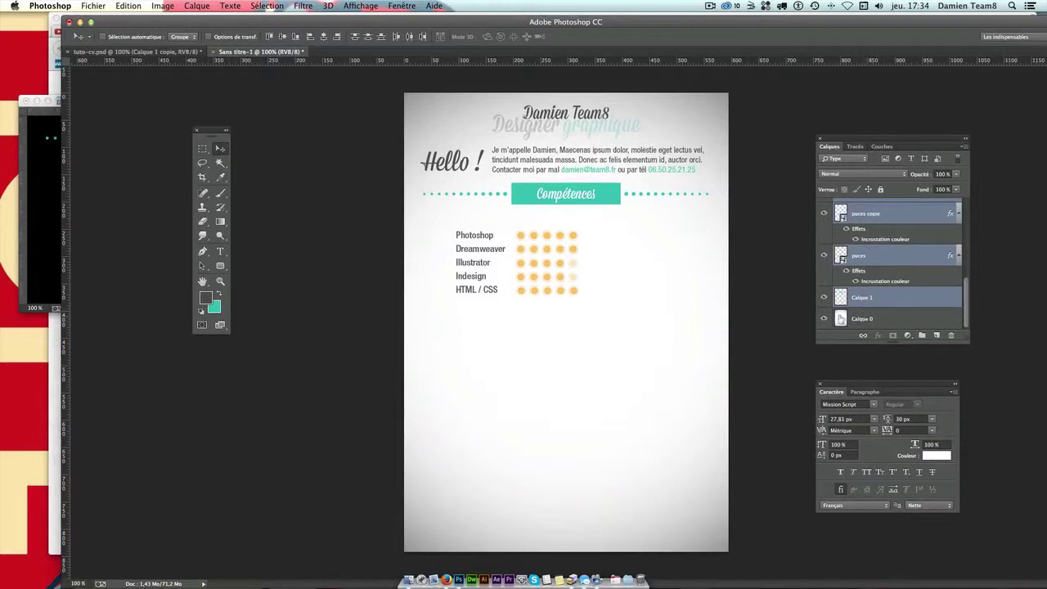
{"action": "scroll", "coordinate": [869, 299], "scroll_direction": "up", "scroll_amount": 5}
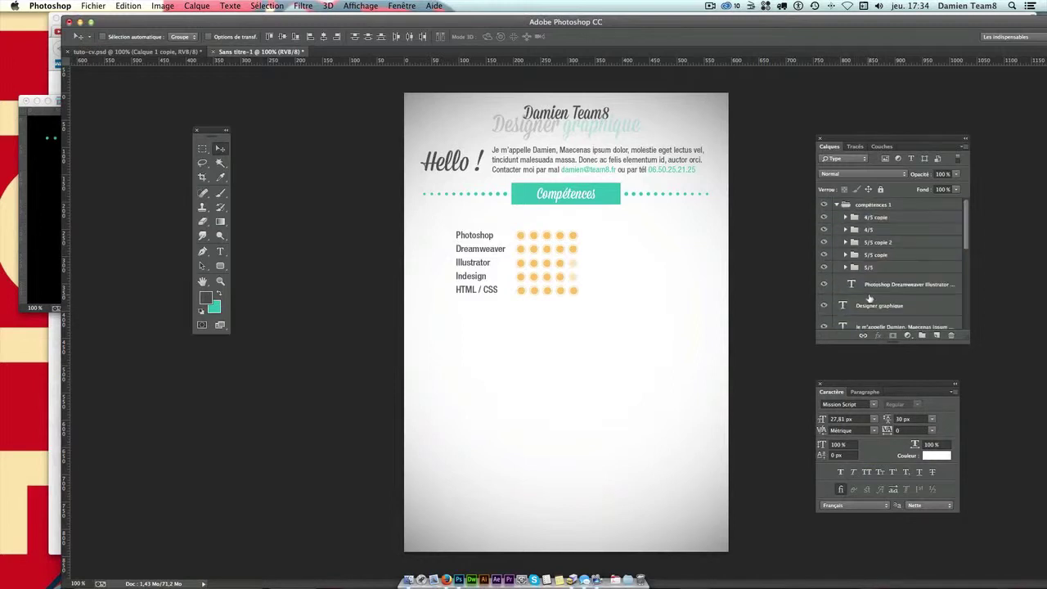
Collapse the compétences 1 group and select it
{"action": "left_click", "coordinate": [836, 204]}
{"action": "left_click", "coordinate": [872, 204]}
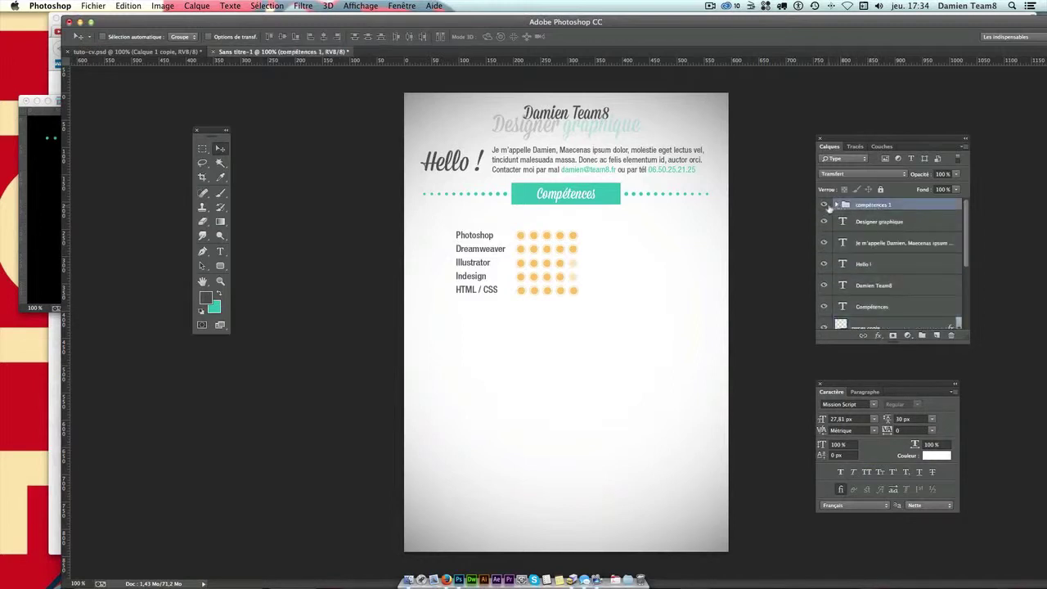
{"action": "left_click", "coordinate": [823, 204]}
{"action": "left_click", "coordinate": [823, 205]}
Duplicate compétences 1 and rename the copy compétences 2
{"action": "key", "text": "super+j"}
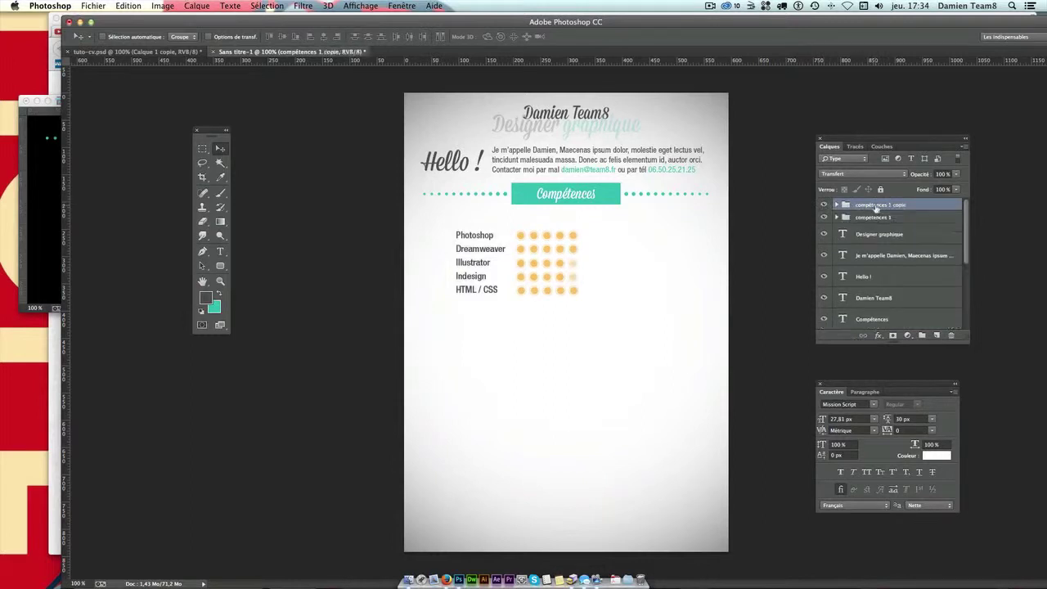
{"action": "double_click", "coordinate": [891, 206]}
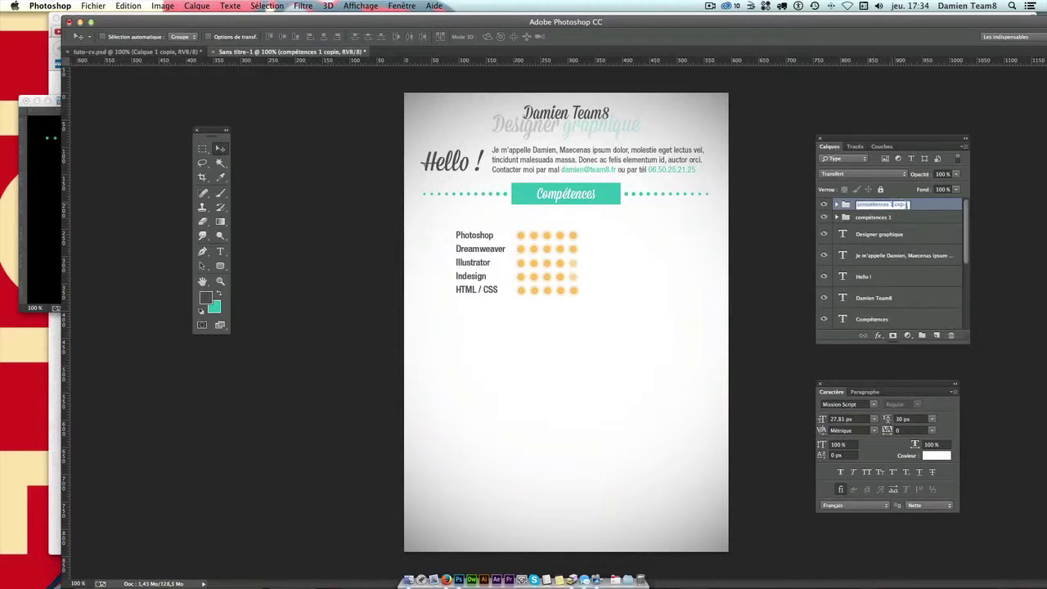
{"action": "left_click_drag", "start_coordinate": [893, 205], "coordinate": [920, 209]}
{"action": "type", "text": "2"}
{"action": "key", "text": "Return"}
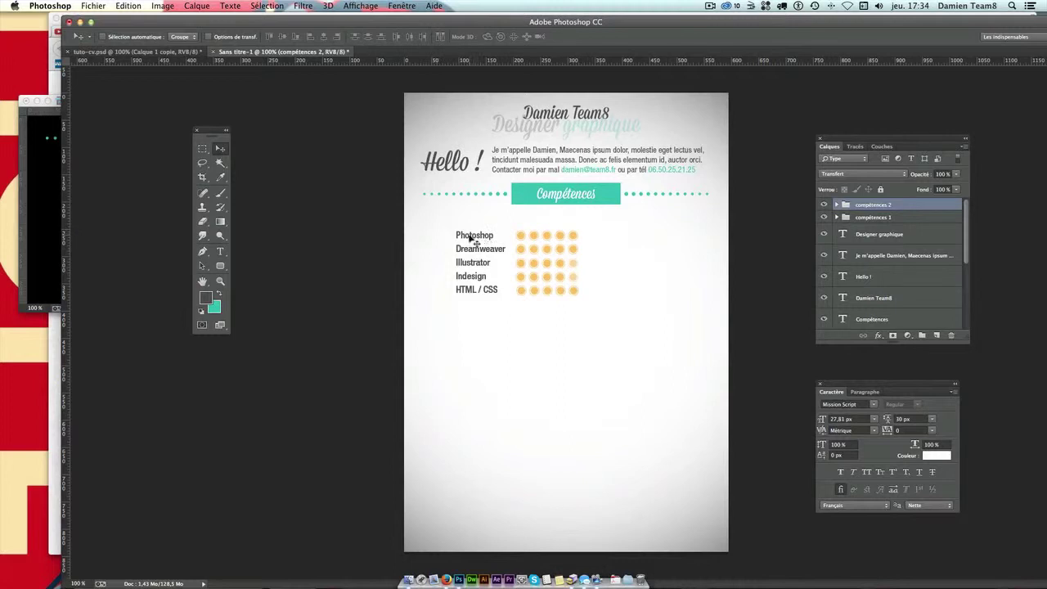
Place compétences 2 as a right-hand column and shift both columns slightly left
{"action": "left_click_drag", "start_coordinate": [472, 237], "coordinate": [636, 236]}
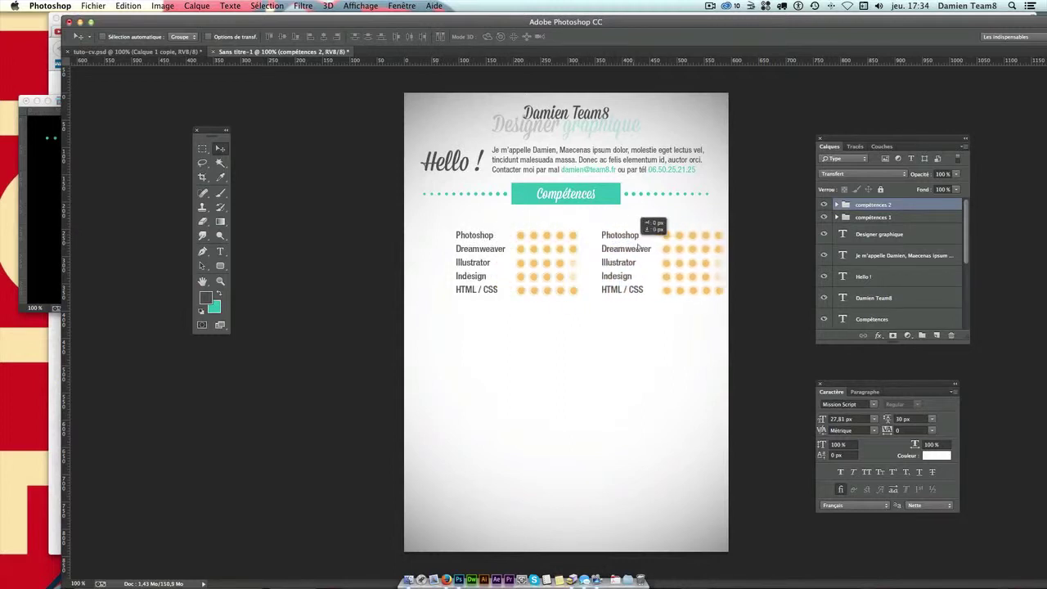
{"action": "left_click", "coordinate": [906, 221]}
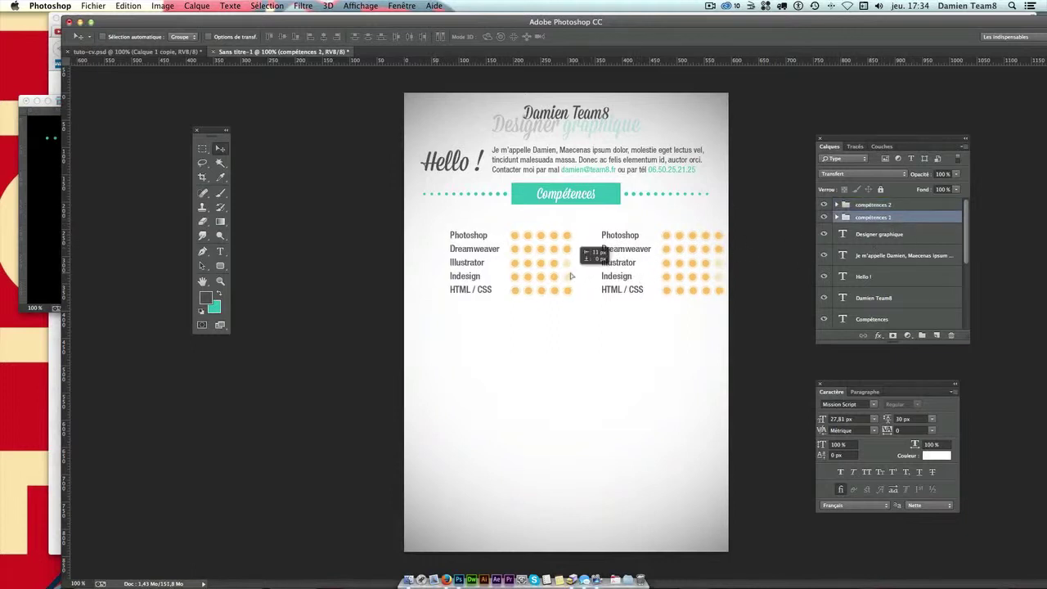
{"action": "left_click_drag", "start_coordinate": [578, 275], "coordinate": [559, 276]}
{"action": "left_click", "coordinate": [872, 207]}
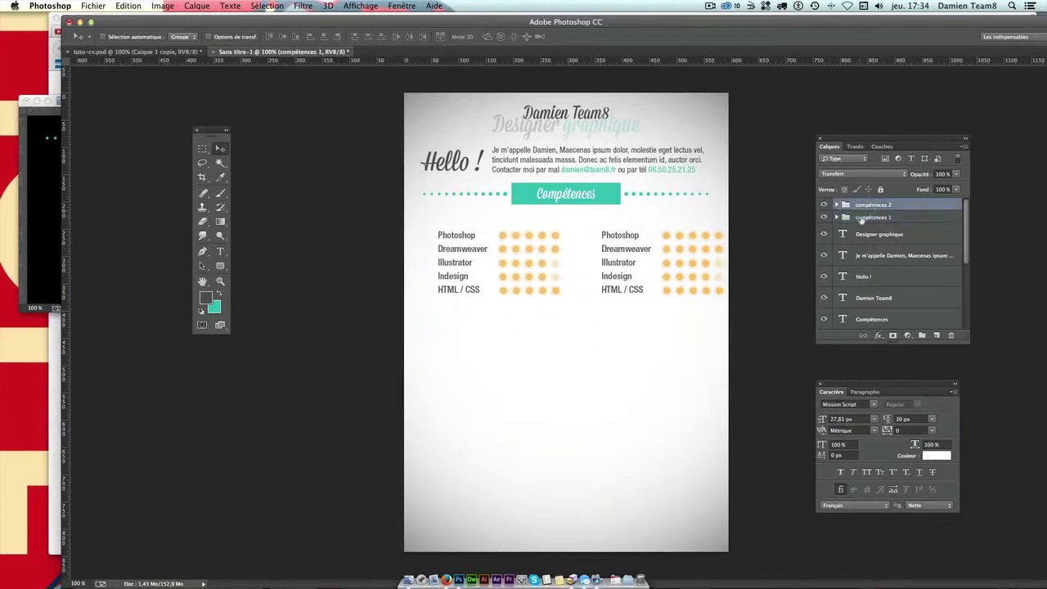
{"action": "left_click_drag", "start_coordinate": [691, 270], "coordinate": [671, 269]}
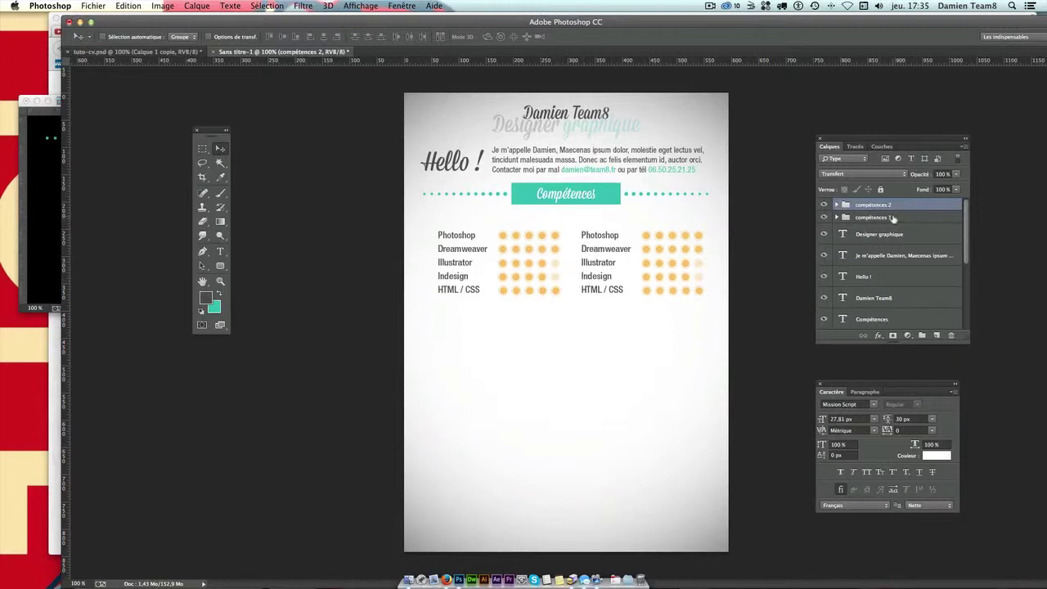
{"action": "left_click", "coordinate": [936, 218], "text": "shift"}
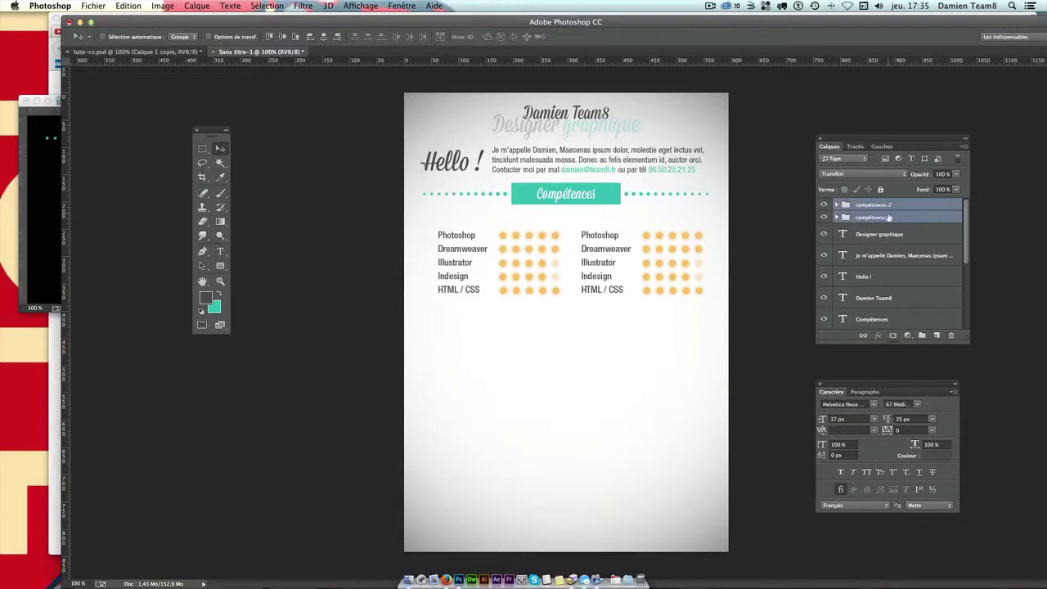
Transform both skills columns together, nudging them left onto the page-centre guide
{"action": "key", "text": "ctrl+t"}
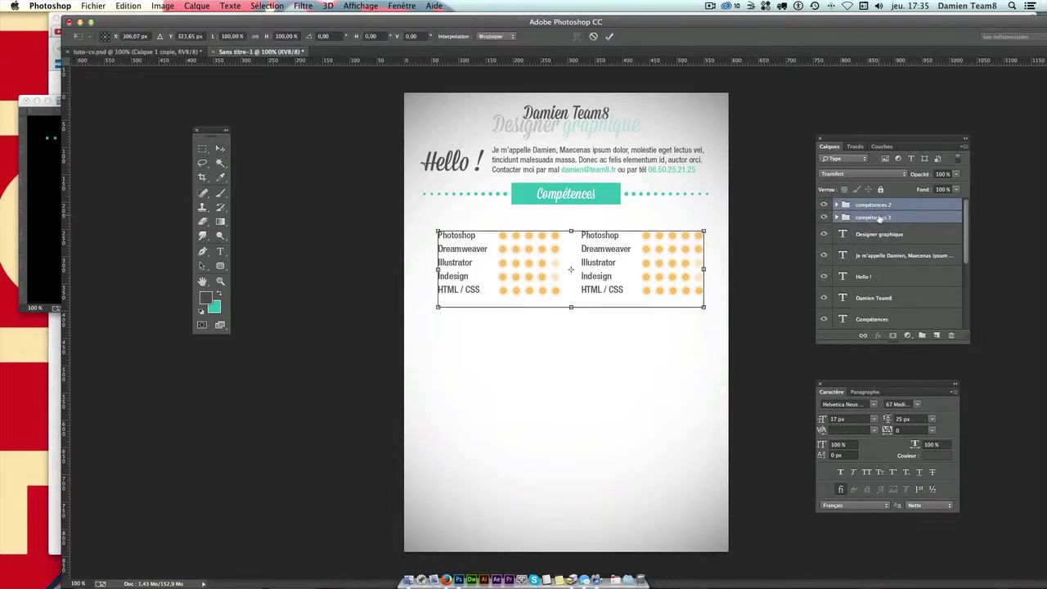
{"action": "key", "text": "ctrl+semicolon"}
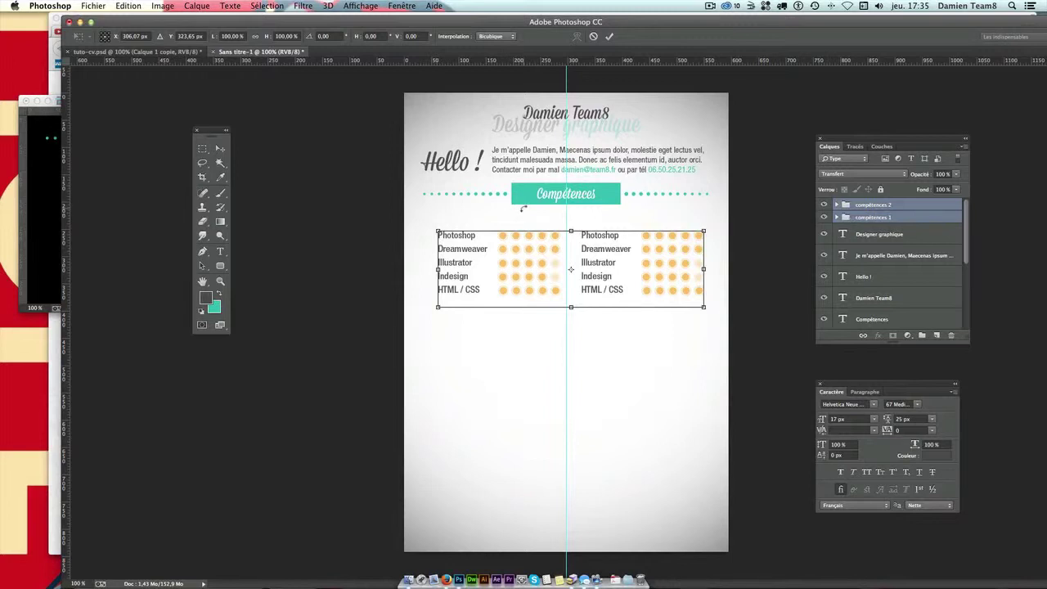
{"action": "key", "text": "Return"}
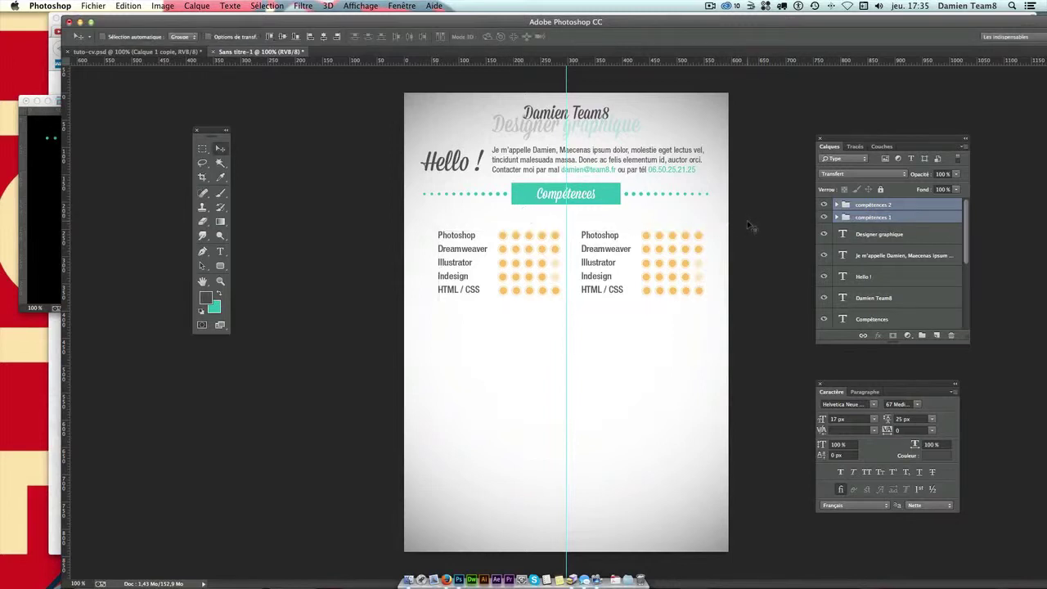
{"action": "key", "text": "ctrl+t"}
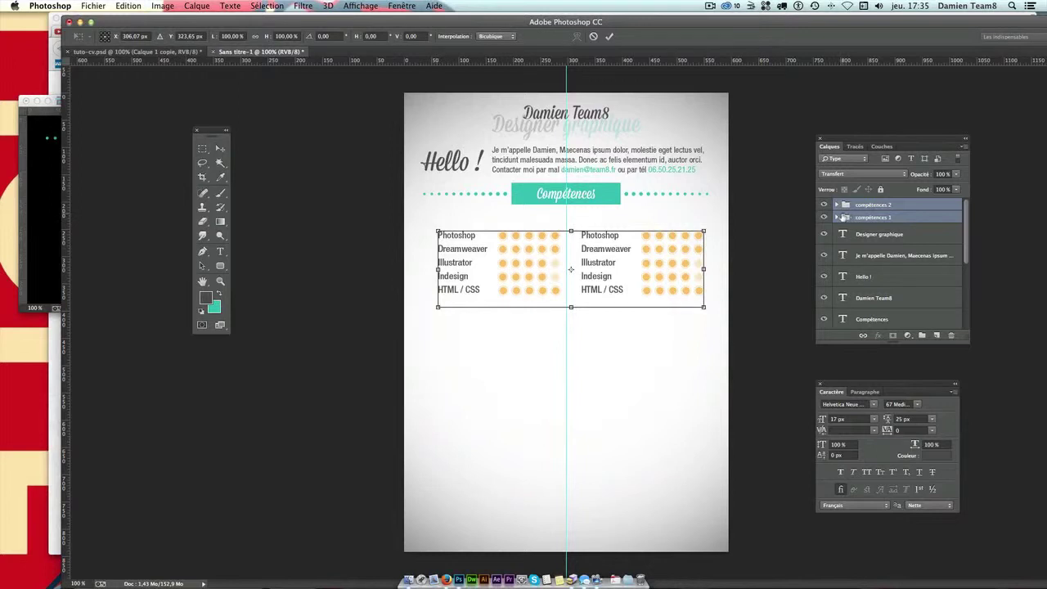
{"action": "key", "text": "ctrl+h"}
{"action": "key", "text": "ctrl+h"}
{"action": "key", "text": "Left"}
{"action": "key", "text": "Left"}
{"action": "key", "text": "Left"}
{"action": "key", "text": "Left"}
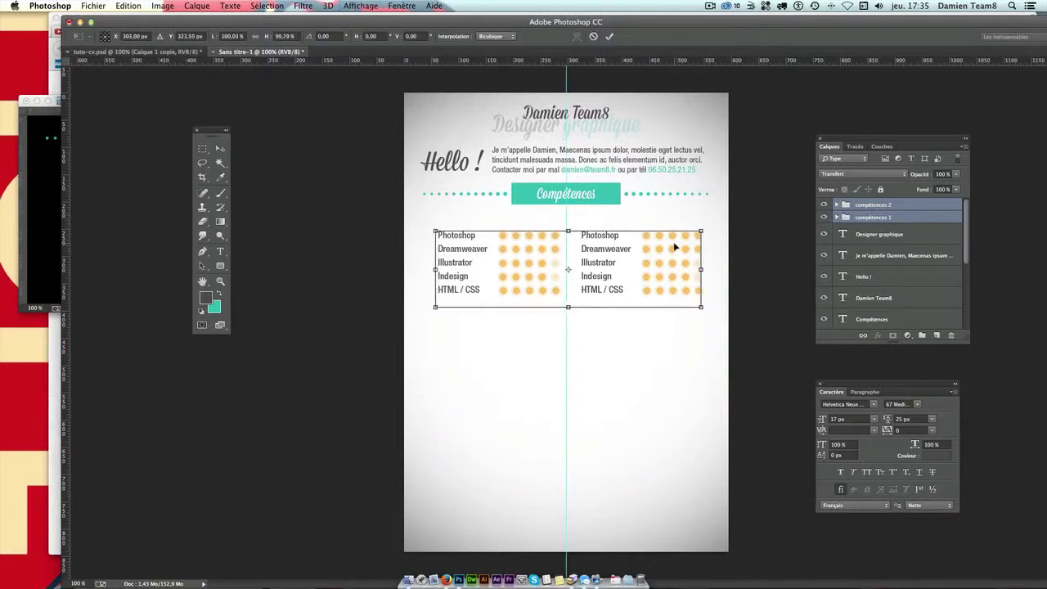
{"action": "key", "text": "Left"}
{"action": "key", "text": "Left"}
{"action": "key", "text": "Left"}
{"action": "key", "text": "Left"}
{"action": "key", "text": "Left"}
{"action": "key", "text": "Left"}
{"action": "key", "text": "Left"}
{"action": "key", "text": "Left"}
{"action": "key", "text": "Left"}
{"action": "key", "text": "Left"}
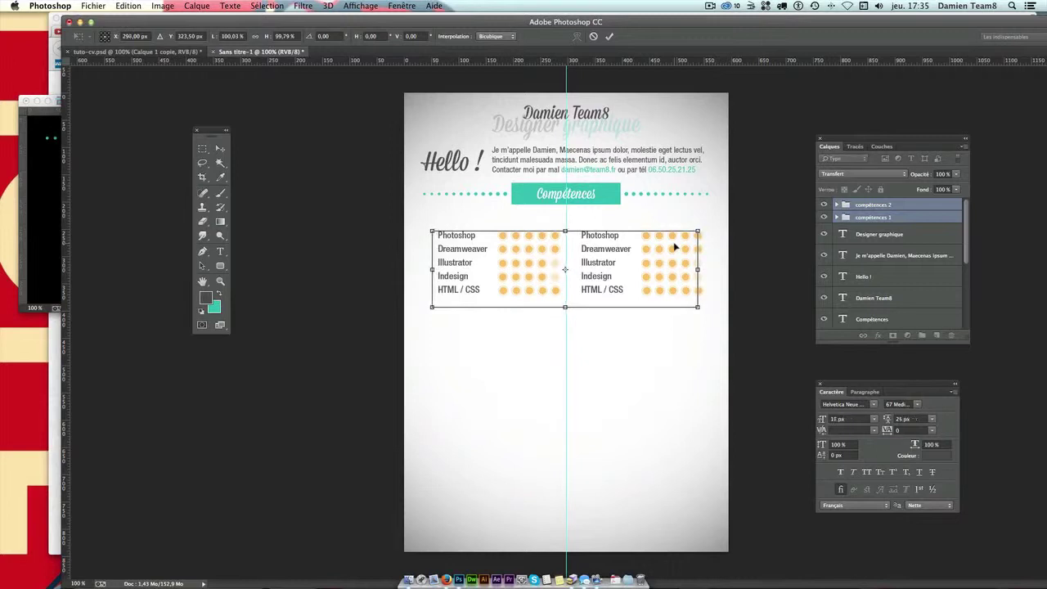
{"action": "key", "text": "Left"}
{"action": "key", "text": "Left"}
{"action": "key", "text": "Left"}
{"action": "key", "text": "Left"}
{"action": "key", "text": "Left"}
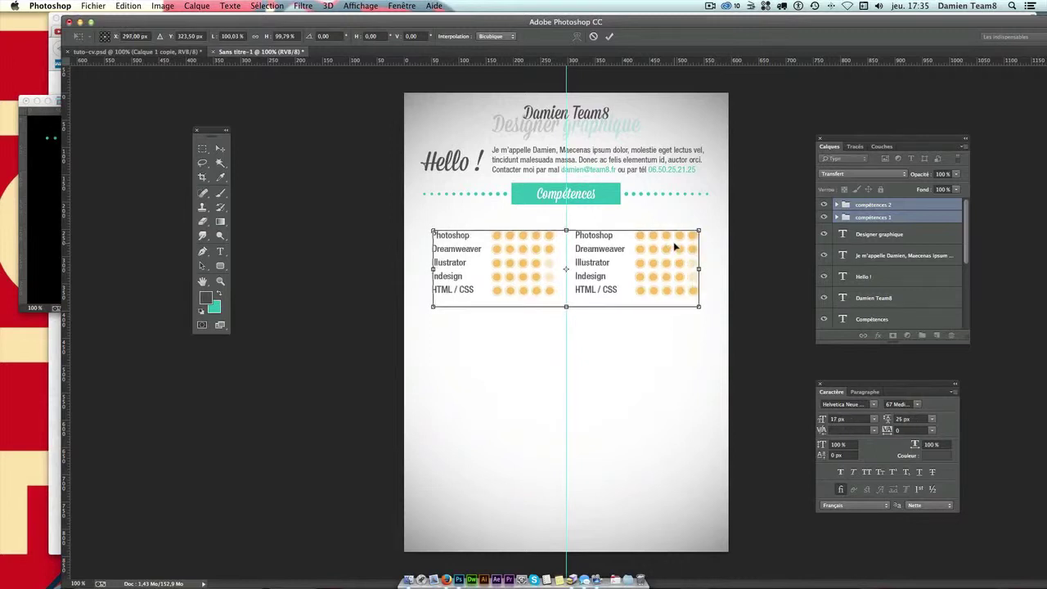
{"action": "key", "text": "Left"}
Lift the skills block toward the Compétences banner, then lower it slightly
{"action": "key", "text": "Up"}
{"action": "key", "text": "Up"}
{"action": "key", "text": "Up"}
{"action": "key", "text": "Up"}
{"action": "key", "text": "Up"}
{"action": "key", "text": "Up"}
{"action": "key", "text": "Up"}
{"action": "key", "text": "Up"}
{"action": "key", "text": "Up"}
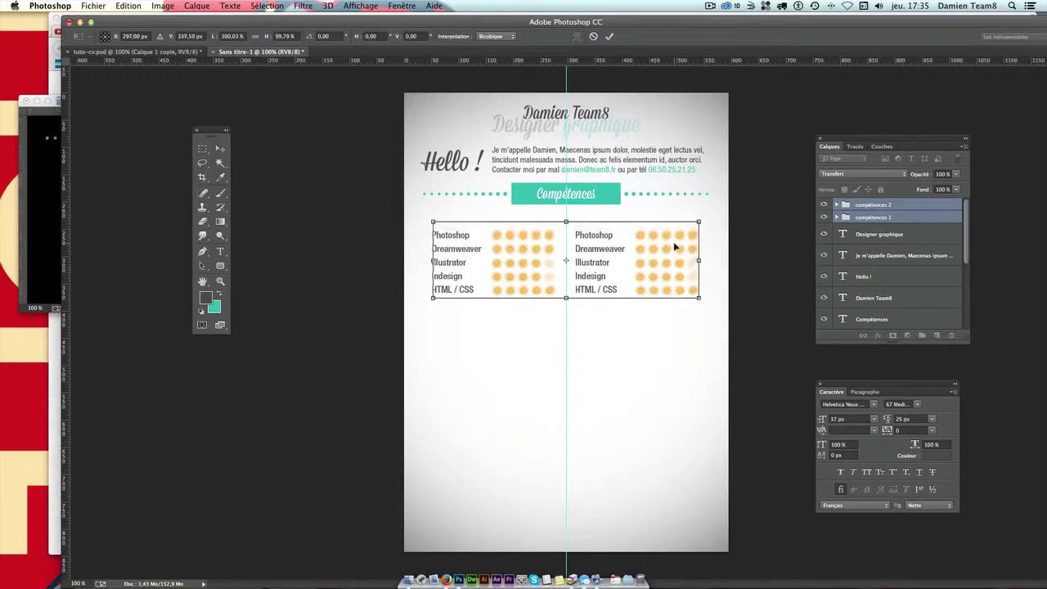
{"action": "key", "text": "Up"}
{"action": "key", "text": "Up"}
{"action": "key", "text": "Up"}
{"action": "key", "text": "Up"}
{"action": "key", "text": "Up"}
{"action": "key", "text": "Up"}
{"action": "key", "text": "Up"}
{"action": "key", "text": "Up"}
{"action": "key", "text": "Up"}
{"action": "key", "text": "Up"}
{"action": "key", "text": "Up"}
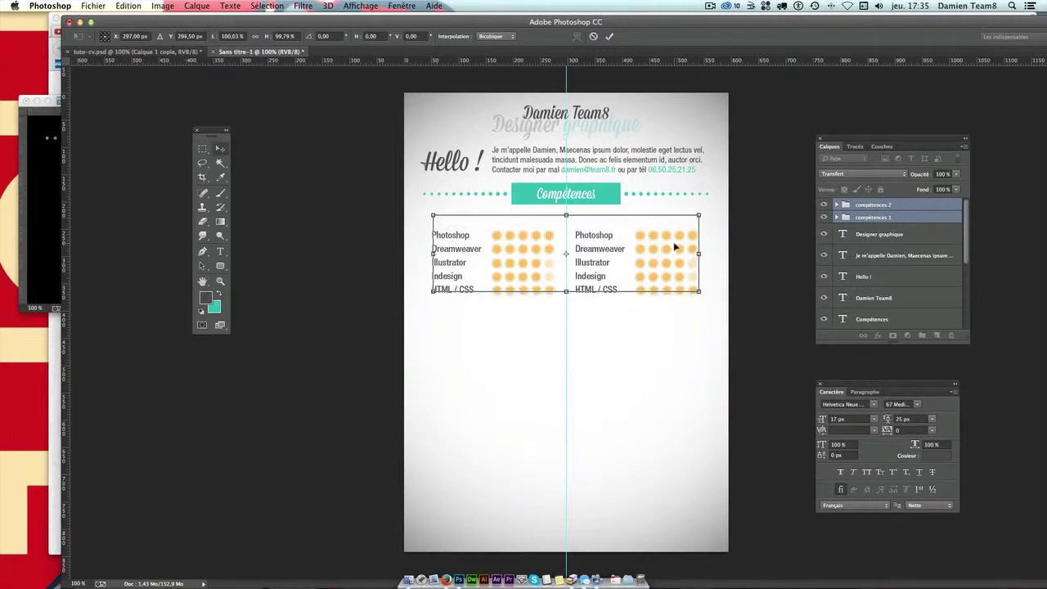
{"action": "key", "text": "Return"}
{"action": "key", "text": "Down"}
{"action": "key", "text": "Down"}
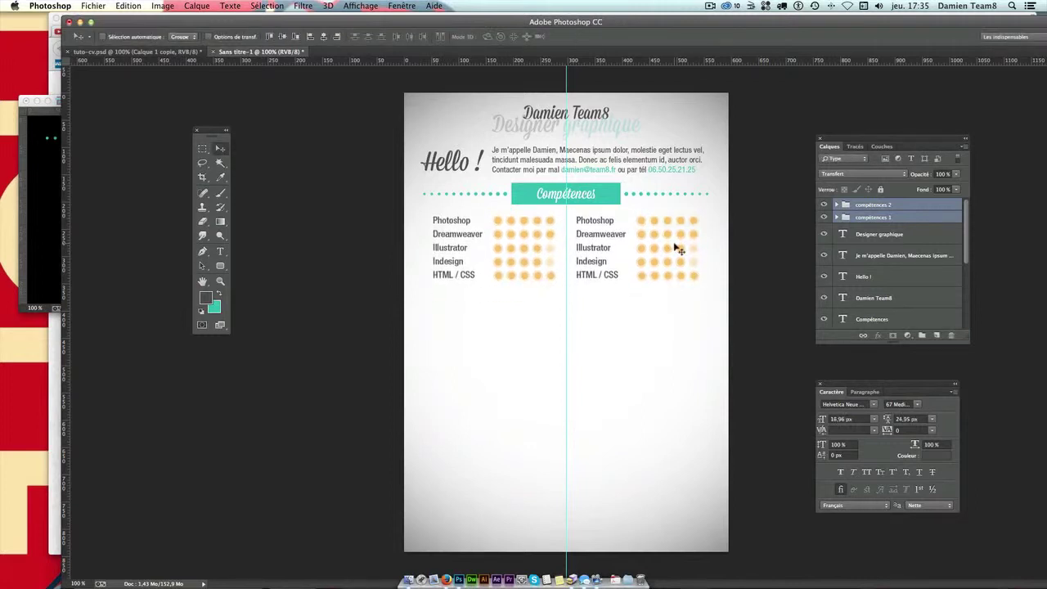
{"action": "key", "text": "Down"}
{"action": "key", "text": "Down"}
{"action": "key", "text": "Down"}
{"action": "key", "text": "Down"}
{"action": "key", "text": "Down"}
{"action": "key", "text": "Down"}
{"action": "key", "text": "Down"}
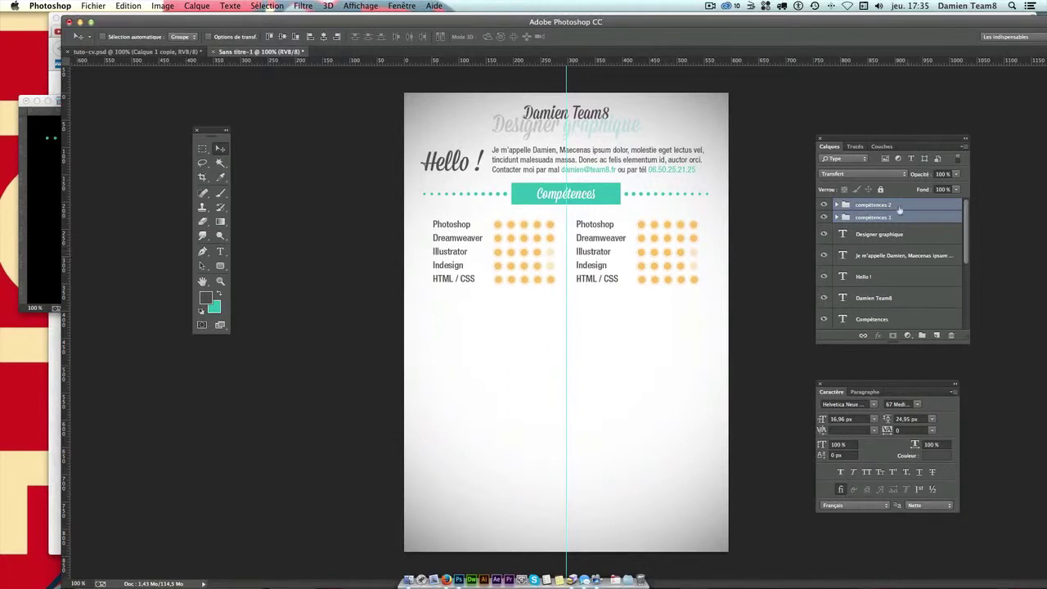
Select the right column's skills text and replace Photoshop with Peinture
{"action": "left_click", "coordinate": [887, 219]}
{"action": "left_click", "coordinate": [836, 205]}
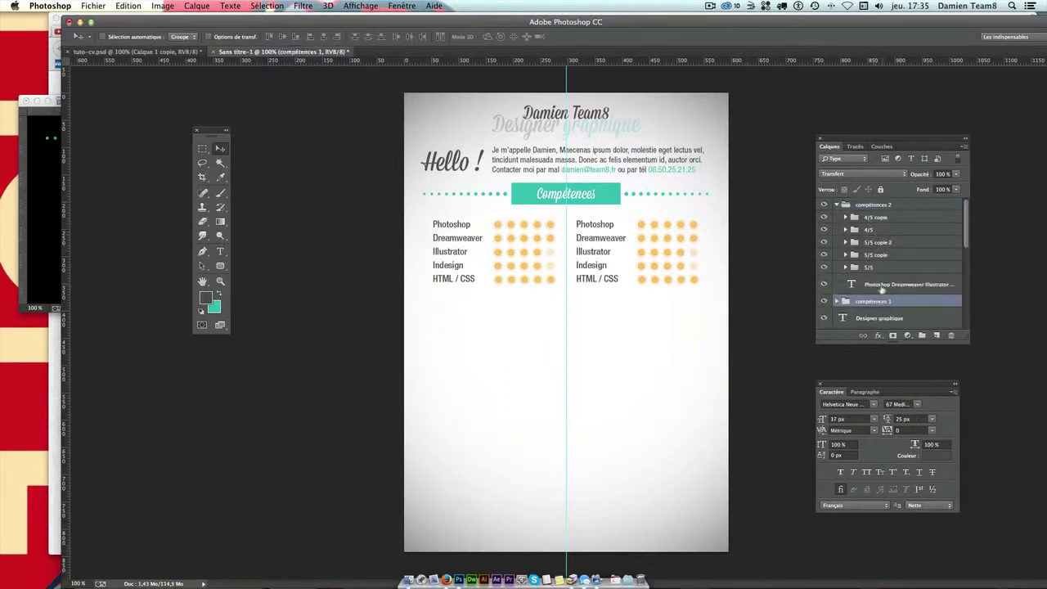
{"action": "left_click_drag", "start_coordinate": [836, 302], "coordinate": [887, 298]}
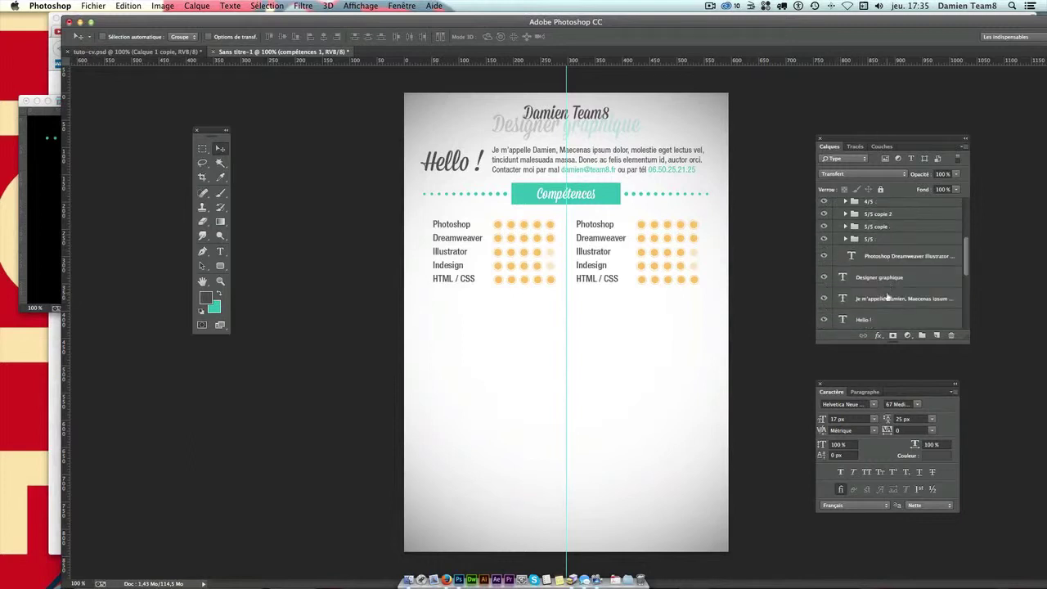
{"action": "left_click", "coordinate": [893, 256]}
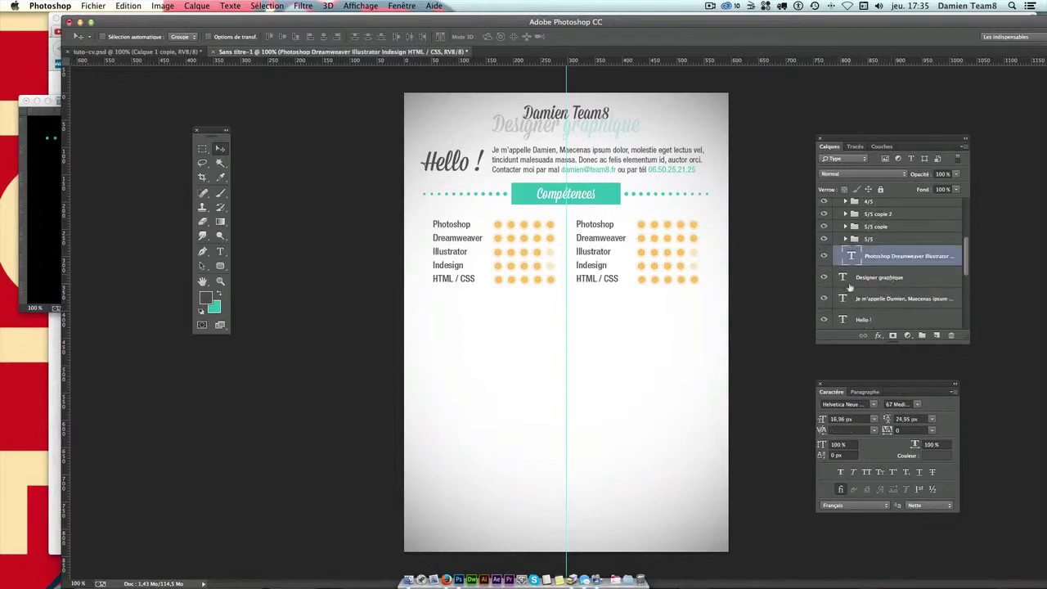
{"action": "left_click", "coordinate": [220, 251]}
{"action": "left_click", "coordinate": [579, 227]}
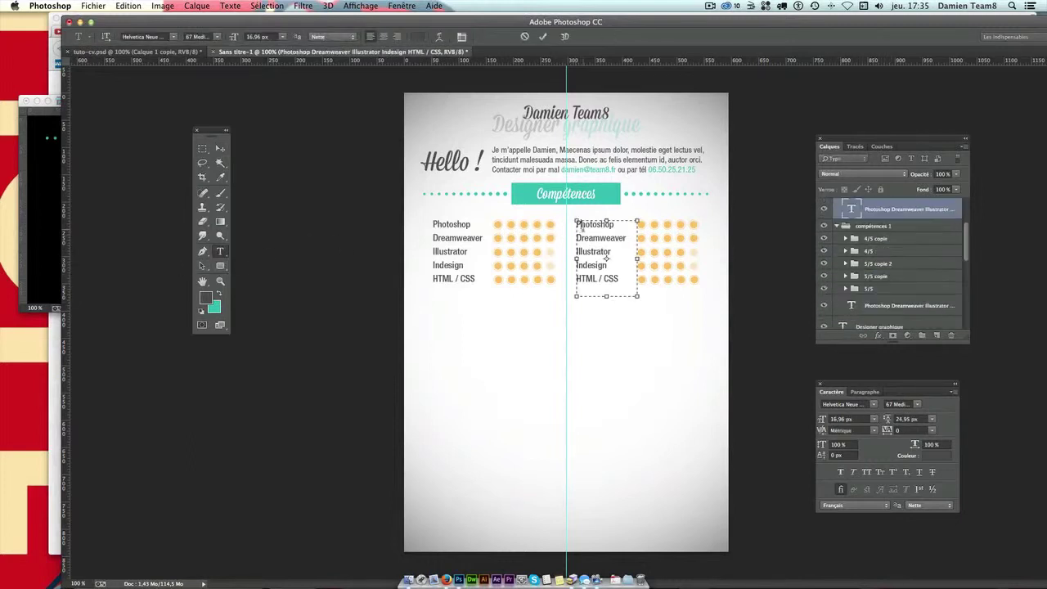
{"action": "double_click", "coordinate": [578, 228]}
{"action": "key", "text": "BackSpace"}
{"action": "type", "text": "Peinture"}
Retype the remaining right-column skills as Dessin, Sulpture, Mode and Architecture
{"action": "double_click", "coordinate": [579, 238]}
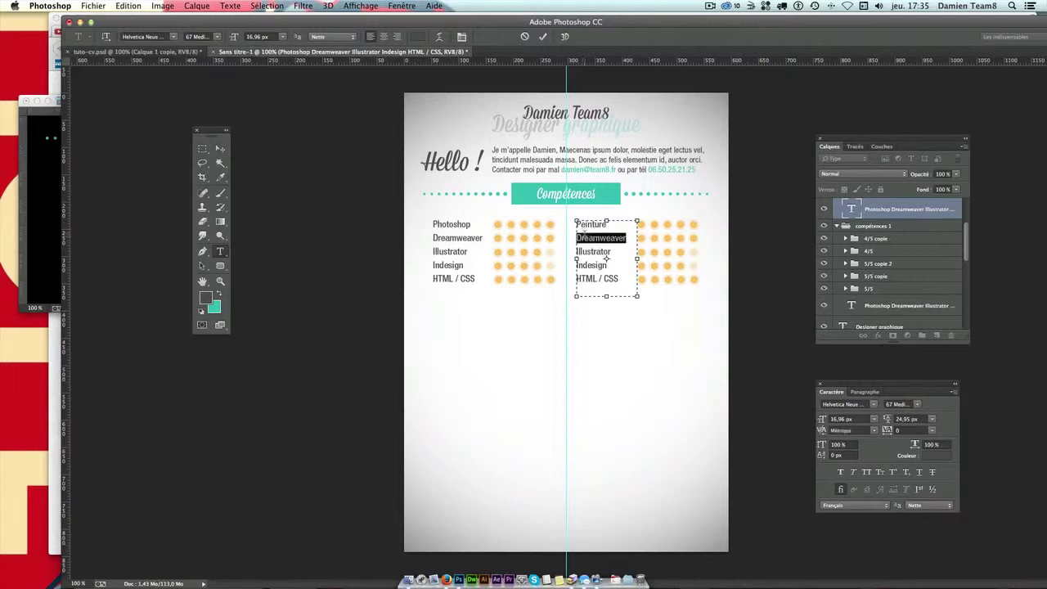
{"action": "type", "text": "Dessi"}
{"action": "type", "text": "n"}
{"action": "double_click", "coordinate": [606, 253]}
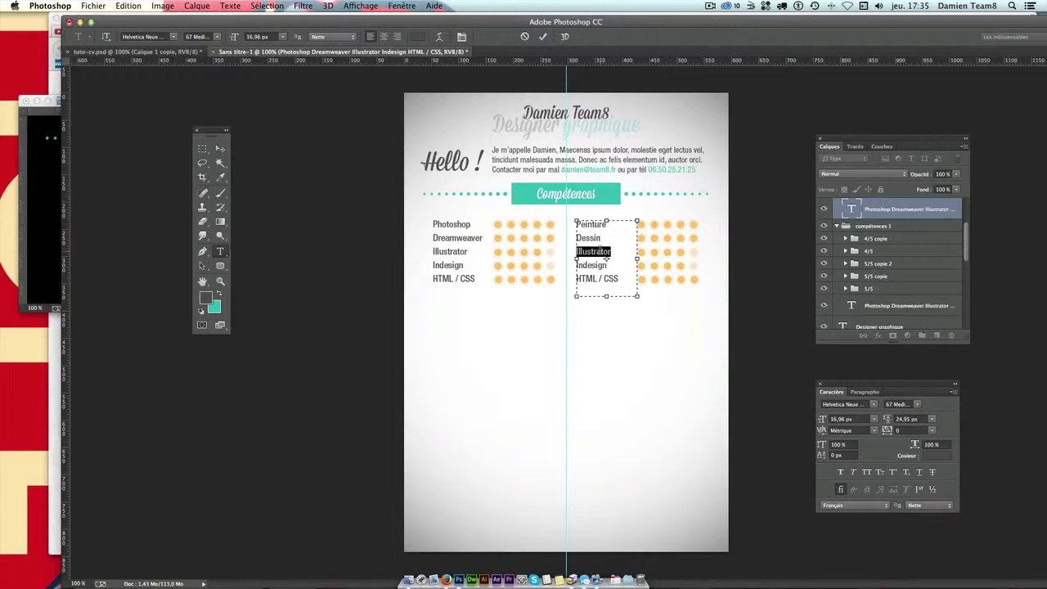
{"action": "type", "text": "Sulpture"}
{"action": "double_click", "coordinate": [606, 259]}
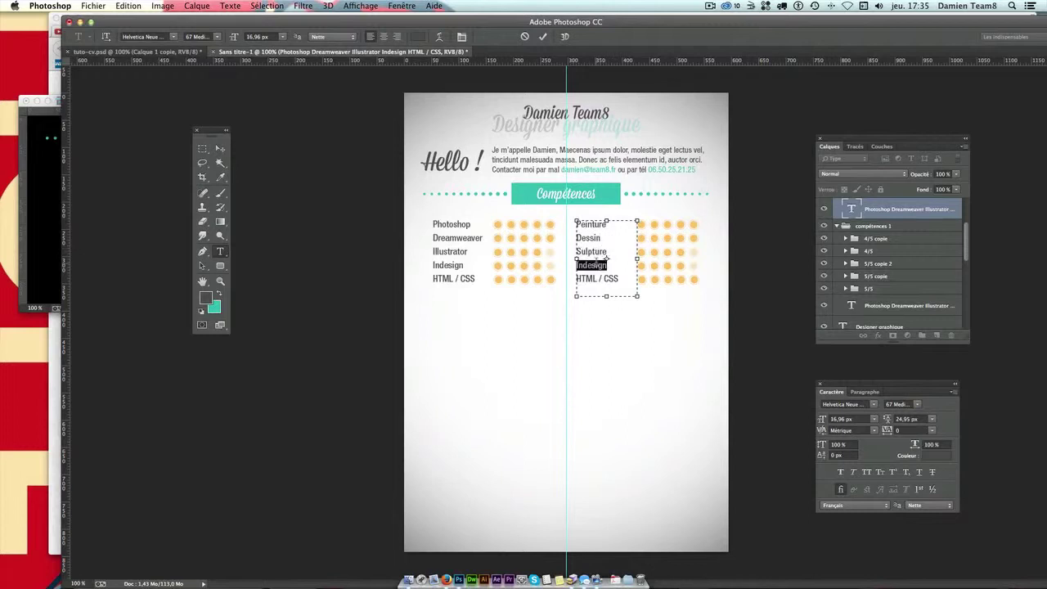
{"action": "type", "text": "Mode"}
{"action": "triple_click", "coordinate": [590, 278]}
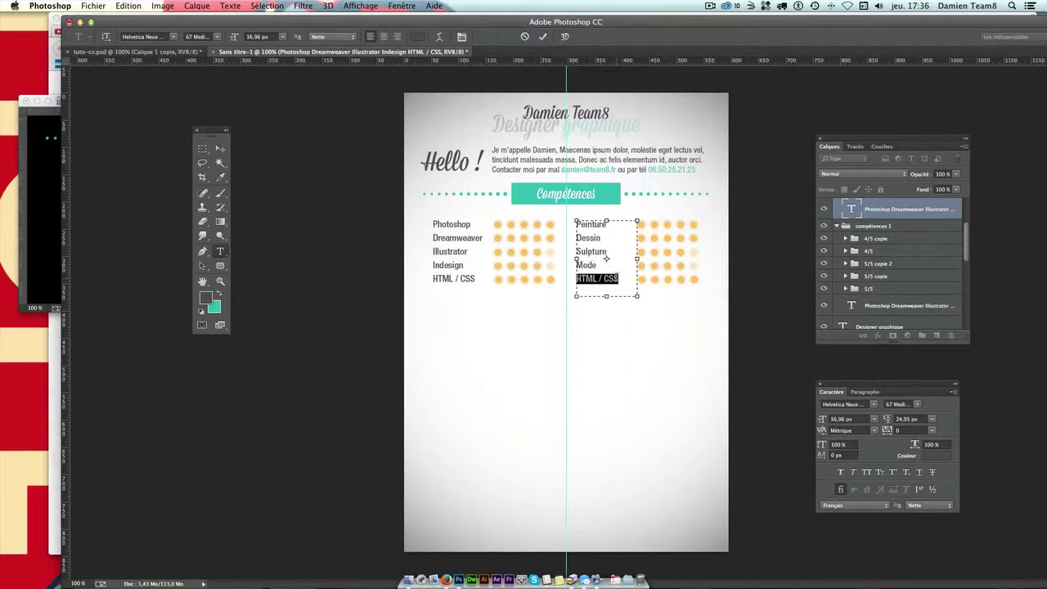
{"action": "type", "text": "Architecture"}
{"action": "left_click", "coordinate": [220, 148]}
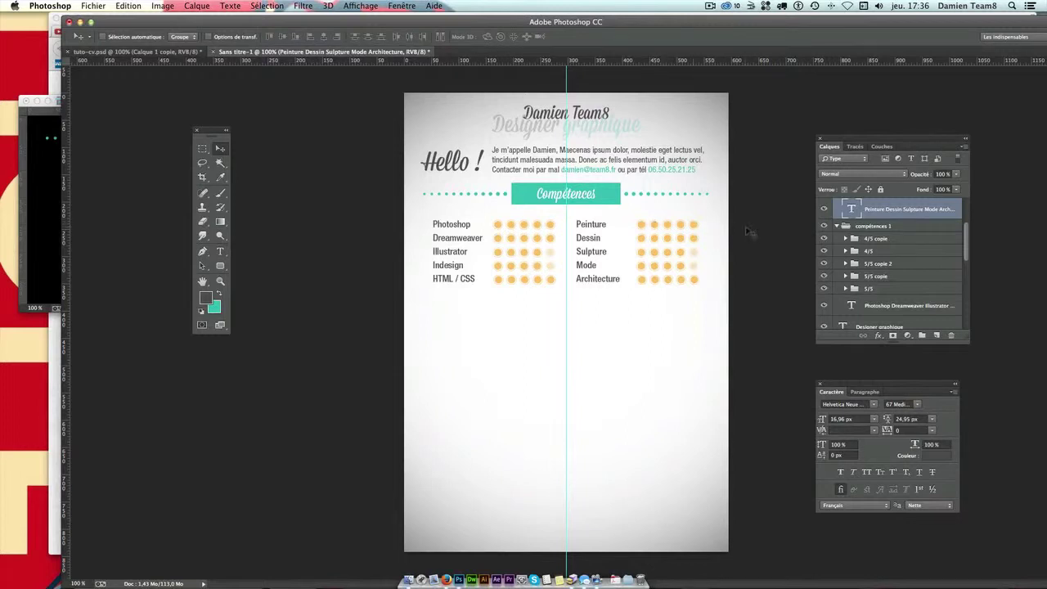
Select the compétences 1 and 2 groups and nudge them up slightly together
{"action": "scroll", "coordinate": [843, 233], "scroll_direction": "up", "scroll_amount": 3}
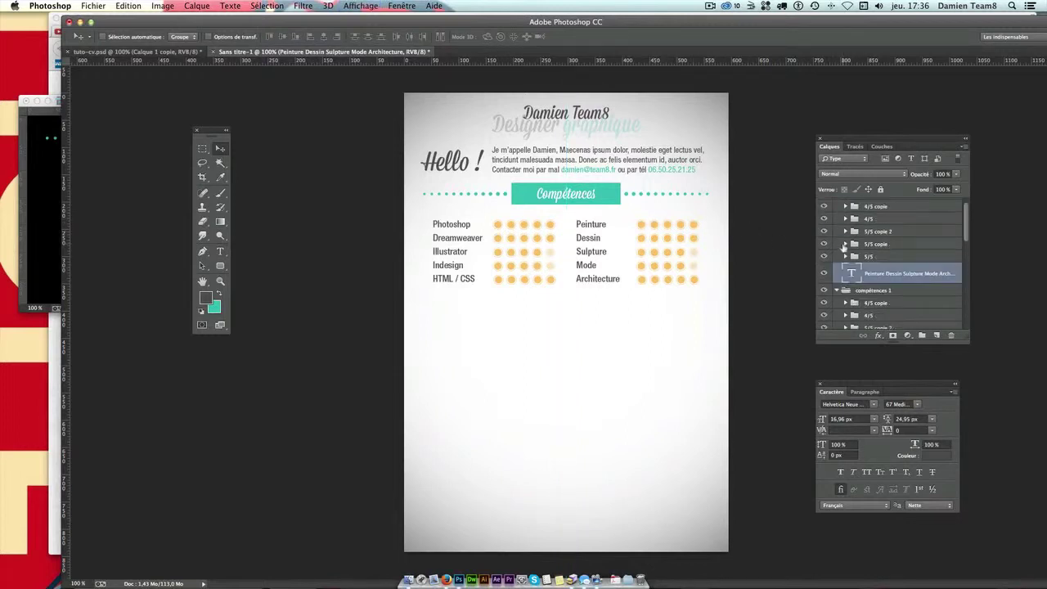
{"action": "scroll", "coordinate": [846, 246], "scroll_direction": "up", "scroll_amount": 1}
{"action": "left_click", "coordinate": [836, 206]}
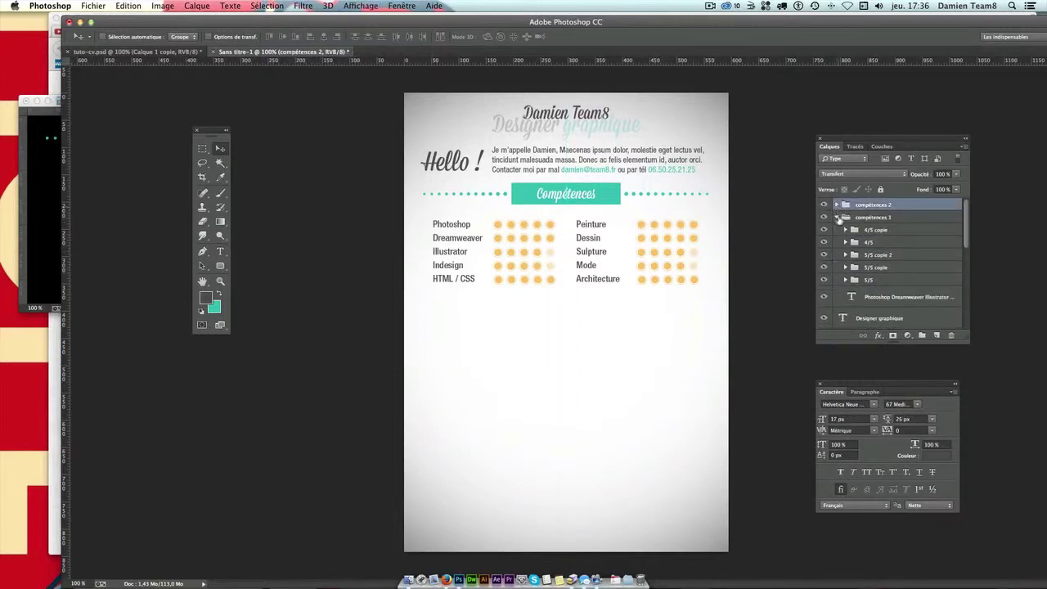
{"action": "left_click", "coordinate": [836, 216]}
{"action": "left_click", "coordinate": [894, 216]}
{"action": "left_click", "coordinate": [899, 205]}
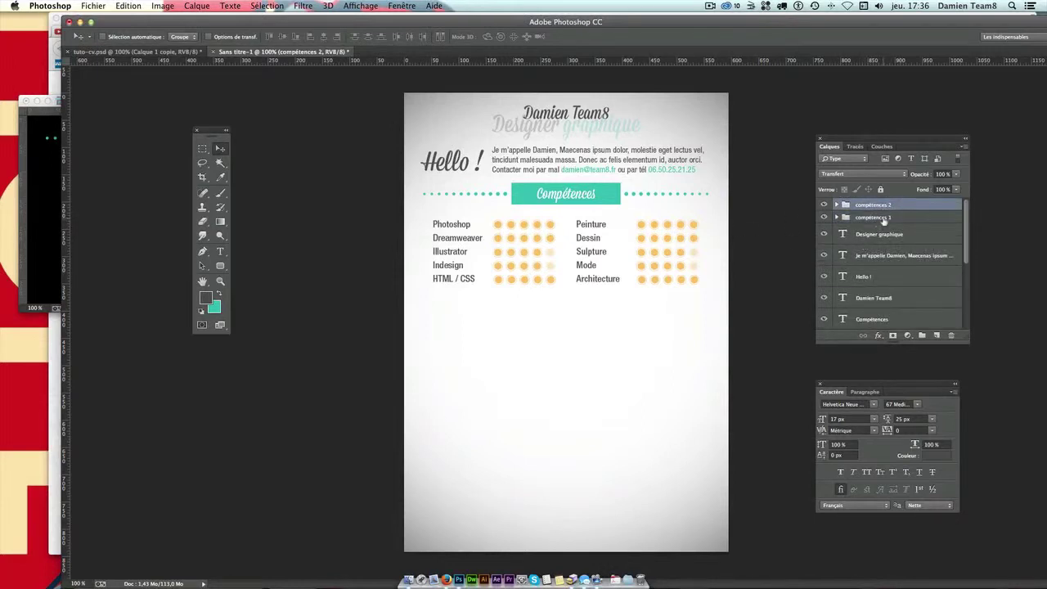
{"action": "left_click", "coordinate": [884, 218], "text": "shift"}
{"action": "key", "text": "Up"}
{"action": "key", "text": "Up"}
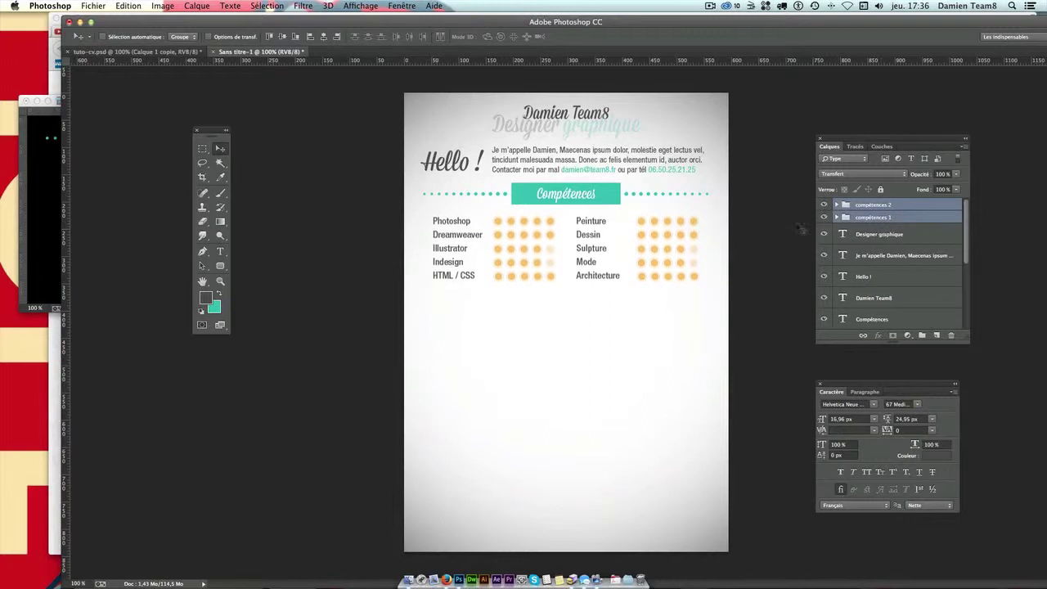
{"action": "key", "text": "Up"}
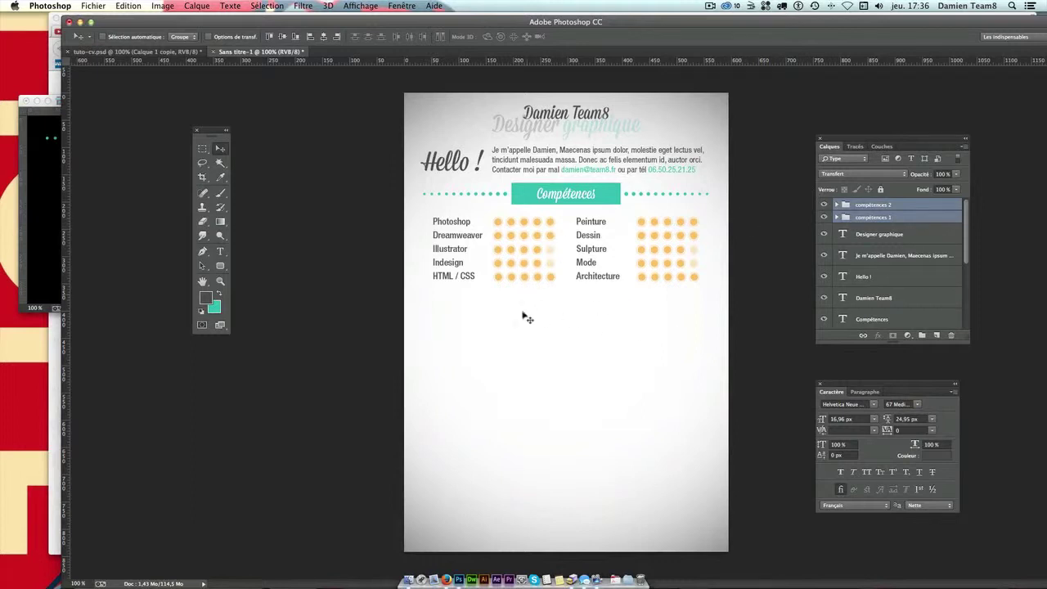
Create a new layer group named titre competence for the heading layers
{"action": "scroll", "coordinate": [910, 292], "scroll_direction": "down", "scroll_amount": 5}
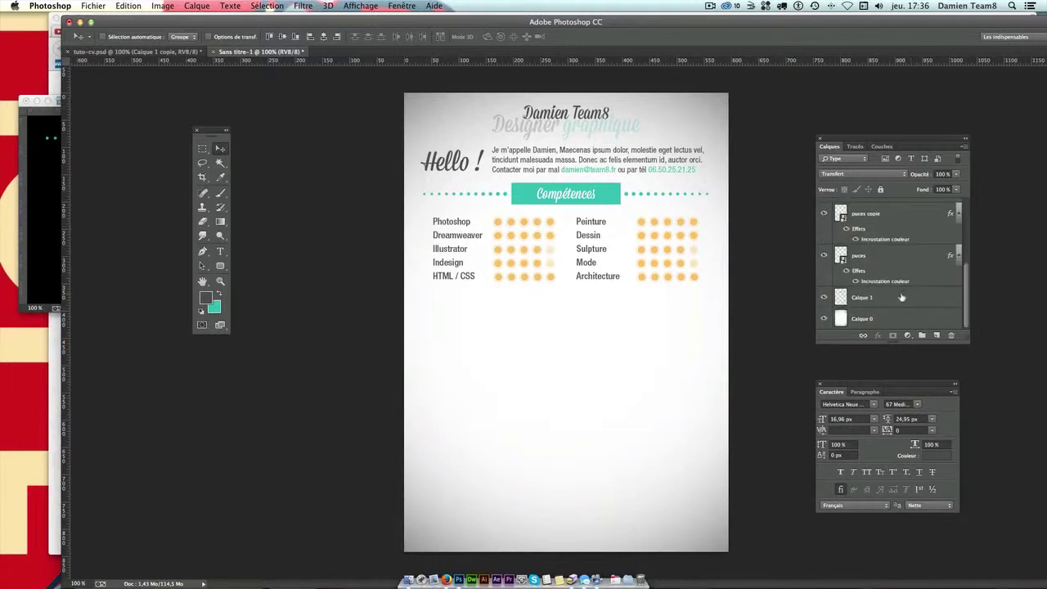
{"action": "left_click", "coordinate": [901, 297]}
{"action": "scroll", "coordinate": [901, 297], "scroll_direction": "up", "scroll_amount": 3}
{"action": "scroll", "coordinate": [901, 297], "scroll_direction": "down", "scroll_amount": 3}
{"action": "scroll", "coordinate": [901, 298], "scroll_direction": "up", "scroll_amount": 1}
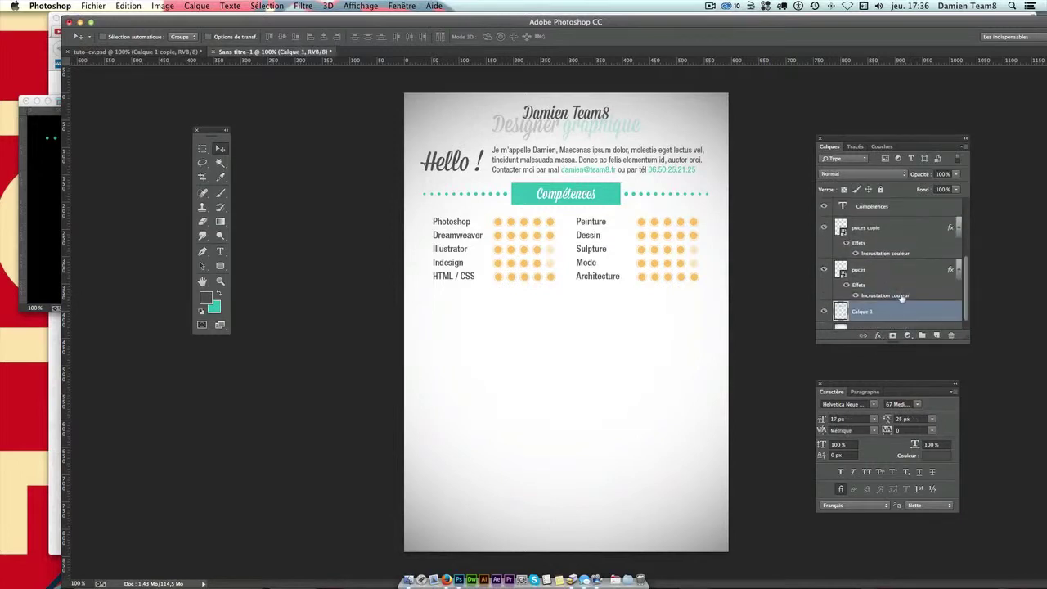
{"action": "scroll", "coordinate": [902, 299], "scroll_direction": "down", "scroll_amount": 1}
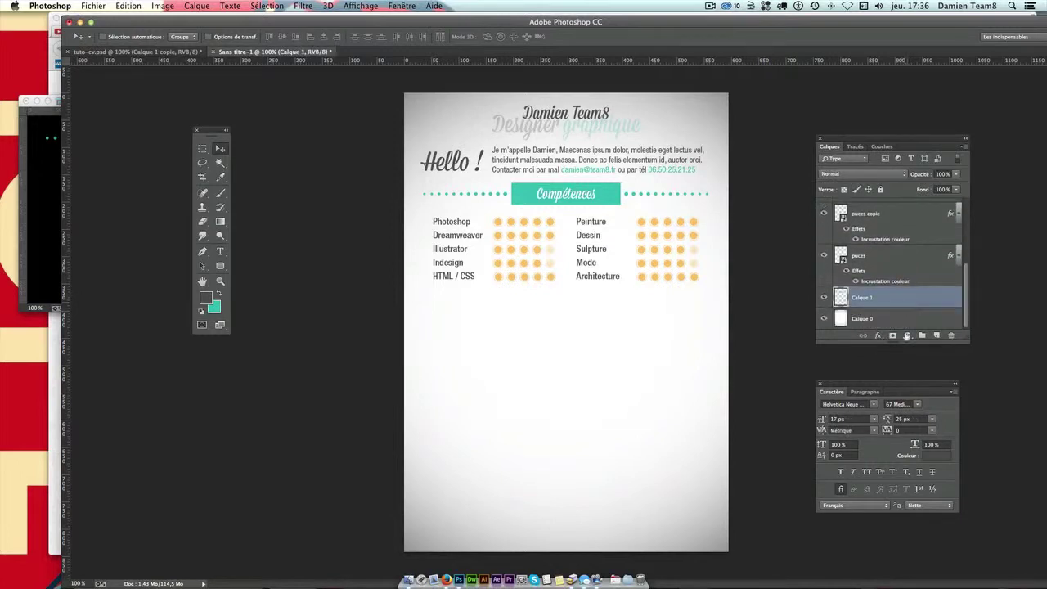
{"action": "left_click", "coordinate": [922, 336]}
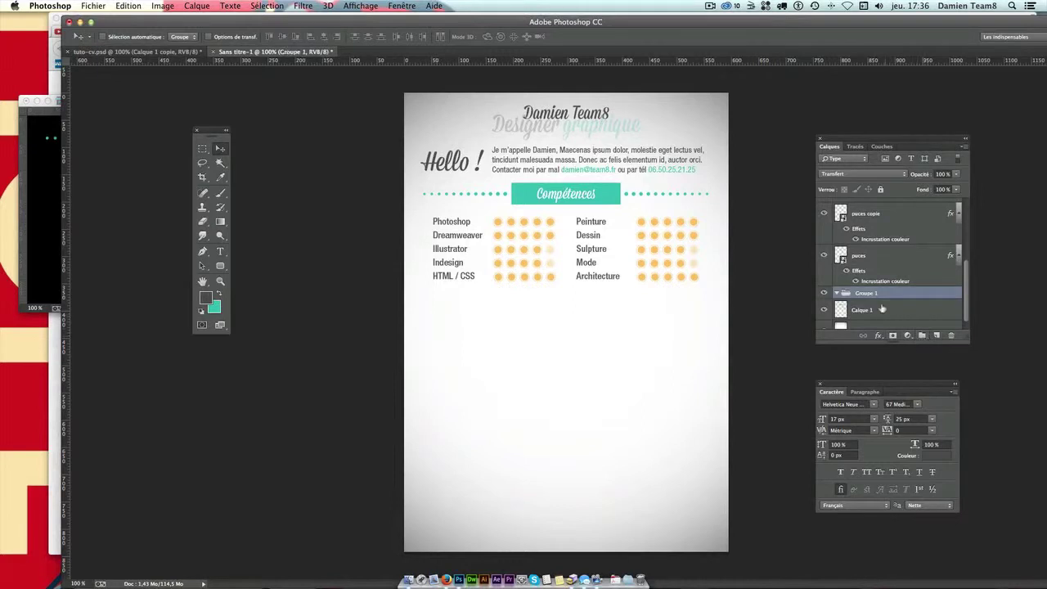
{"action": "double_click", "coordinate": [868, 294]}
{"action": "type", "text": "competence"}
{"action": "key", "text": "Return"}
Move Calque 1, puces, puces copie and the Compétences text into titre competence
{"action": "left_click_drag", "start_coordinate": [916, 310], "coordinate": [879, 293]}
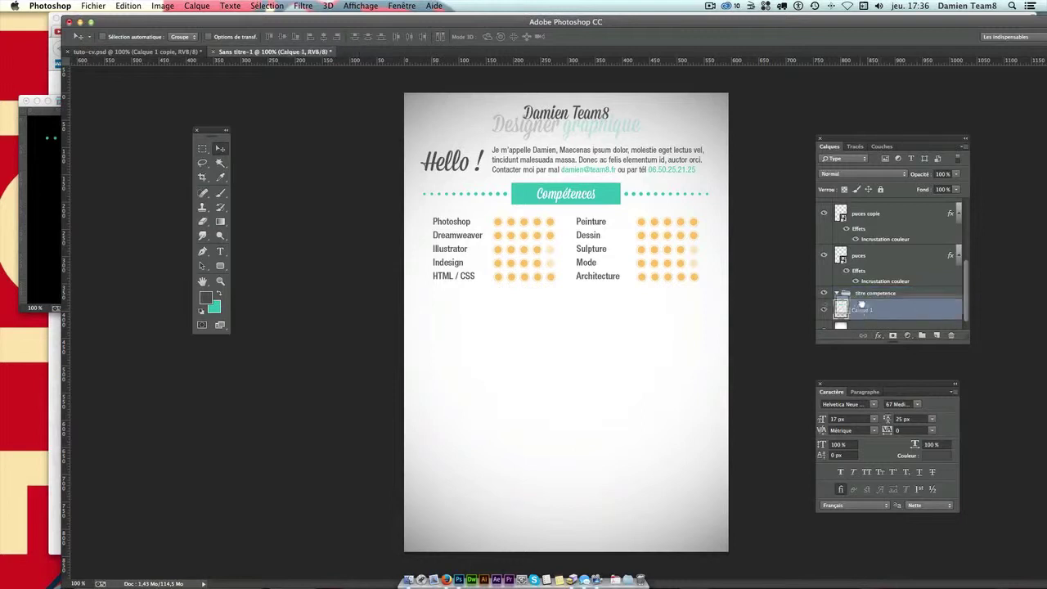
{"action": "left_click_drag", "start_coordinate": [865, 257], "coordinate": [866, 321]}
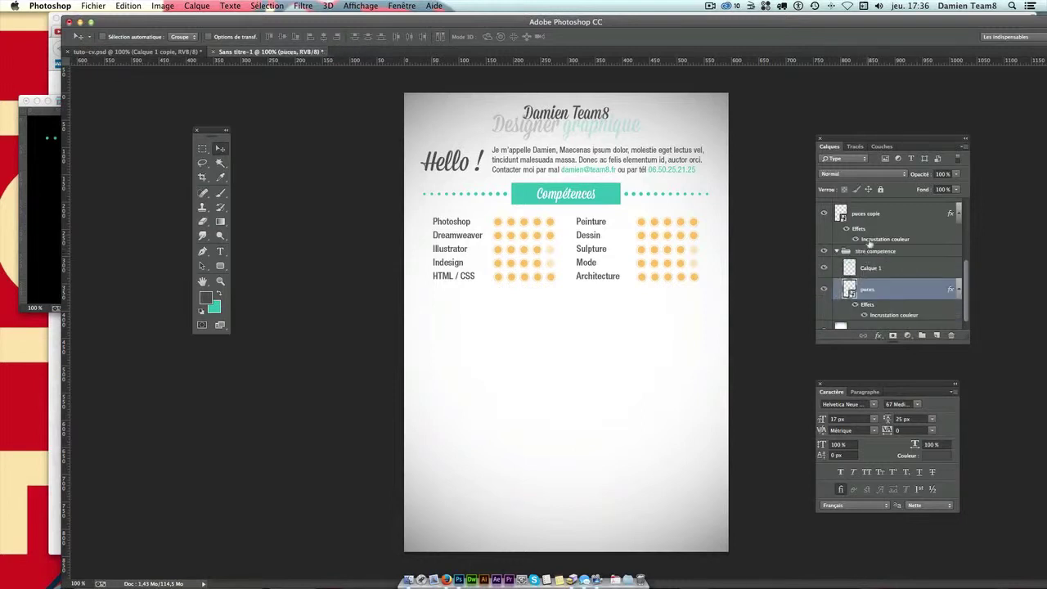
{"action": "left_click_drag", "start_coordinate": [873, 251], "coordinate": [887, 271]}
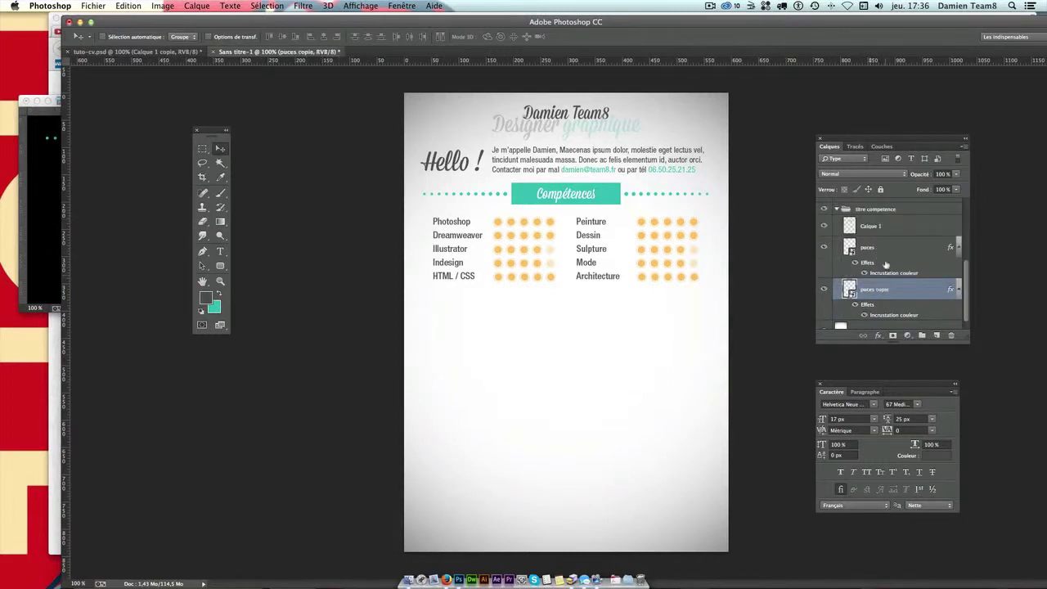
{"action": "left_click", "coordinate": [889, 233]}
{"action": "left_click", "coordinate": [889, 250], "text": "shift"}
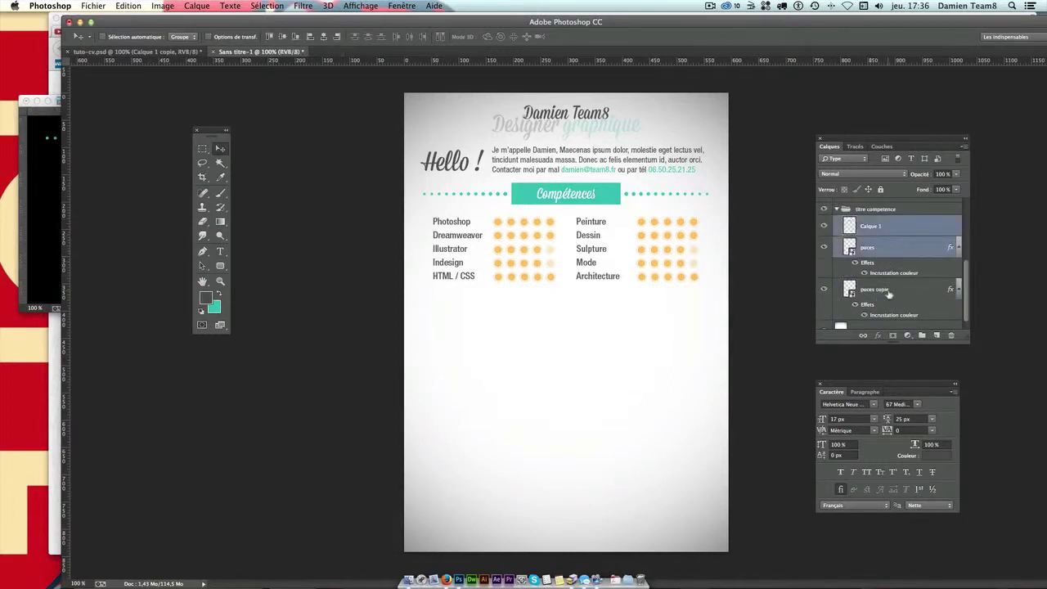
{"action": "left_click", "coordinate": [888, 291]}
{"action": "left_click", "coordinate": [836, 208]}
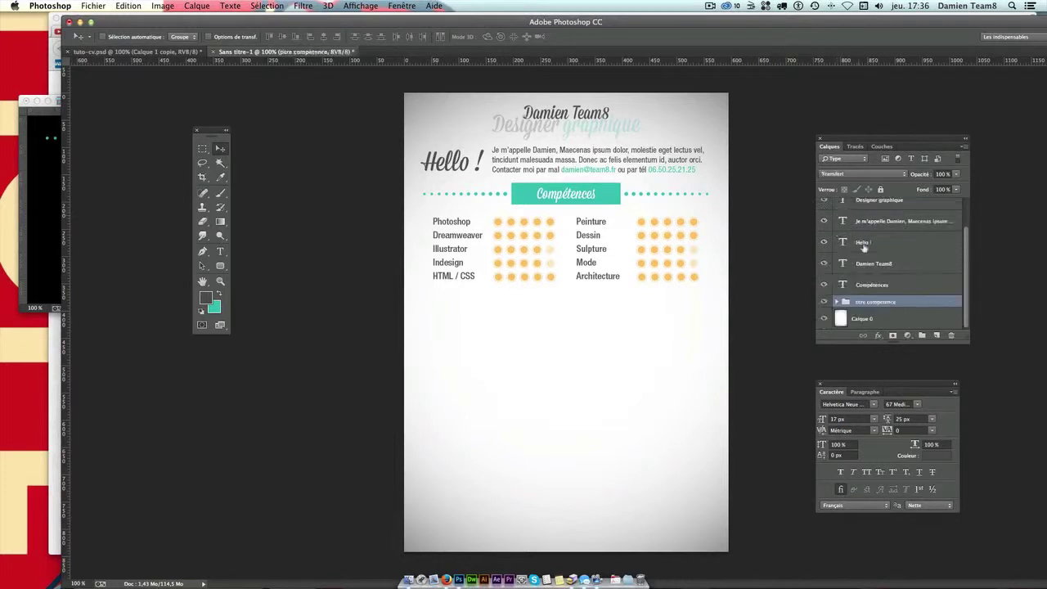
{"action": "left_click", "coordinate": [883, 286]}
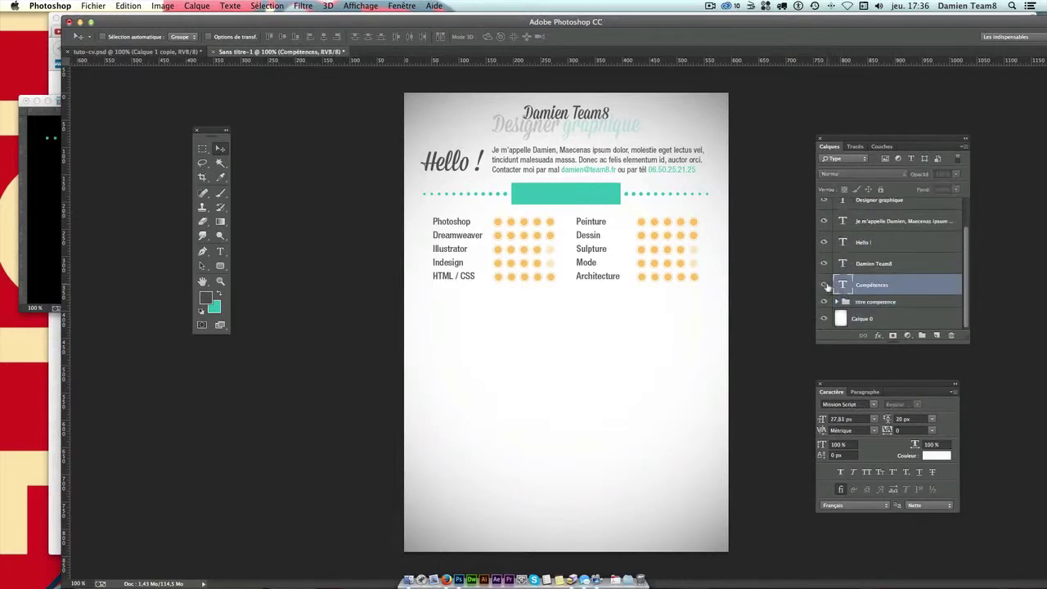
{"action": "left_click_drag", "start_coordinate": [832, 288], "coordinate": [885, 304]}
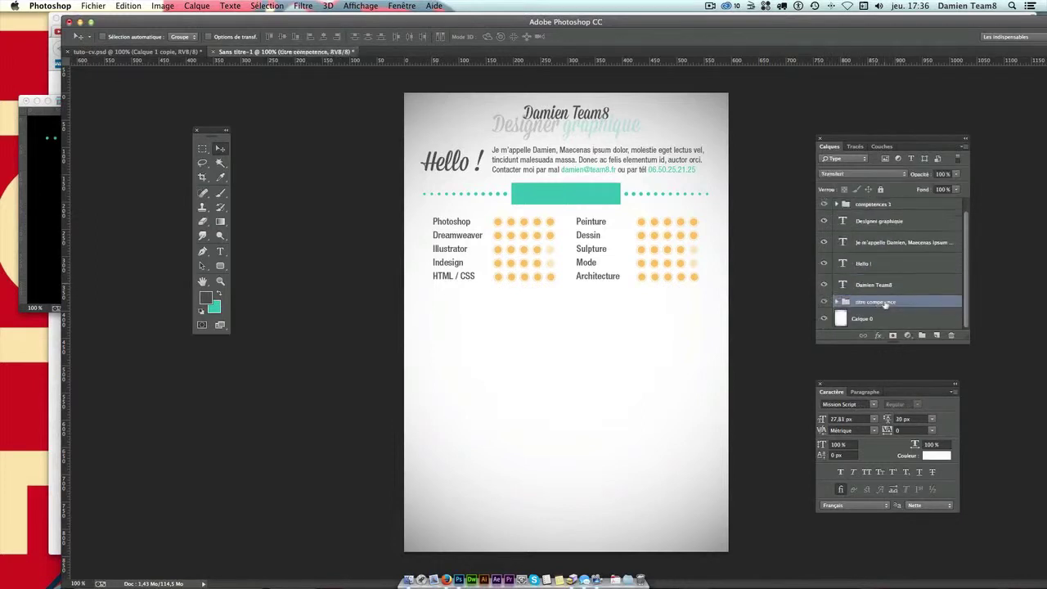
{"action": "left_click", "coordinate": [837, 302]}
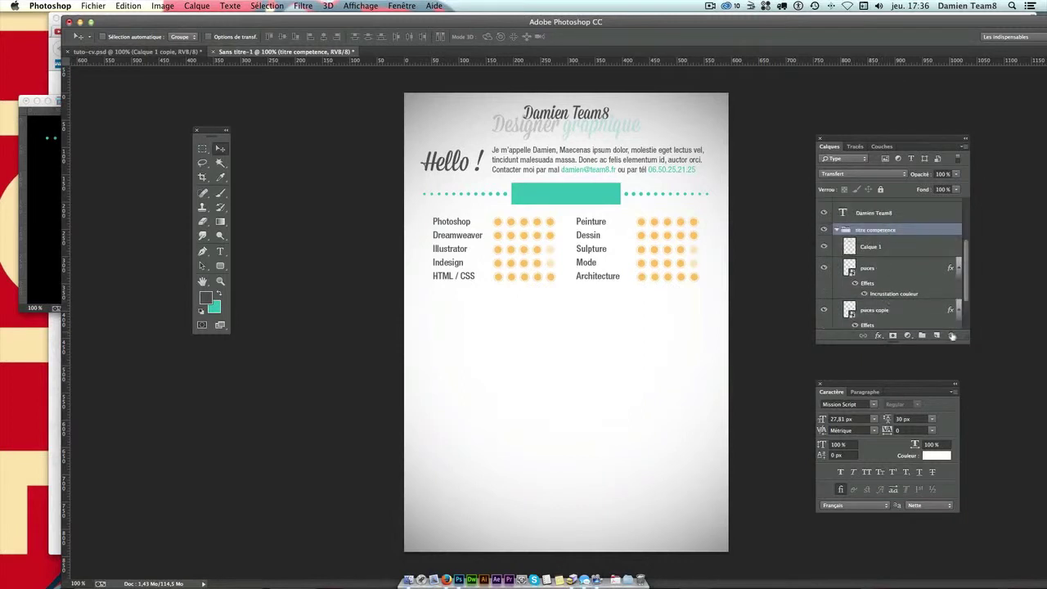
Put the Compétences text at the top of titre competence and collapse the group
{"action": "left_click_drag", "start_coordinate": [966, 340], "coordinate": [976, 468]}
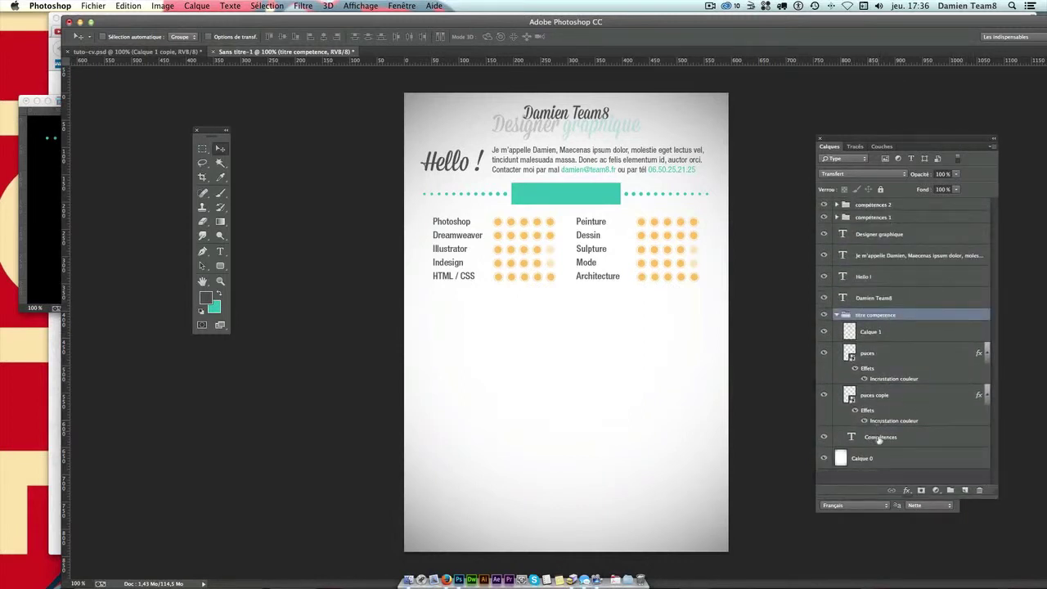
{"action": "left_click", "coordinate": [880, 435]}
{"action": "left_click", "coordinate": [879, 396]}
{"action": "left_click", "coordinate": [876, 353]}
{"action": "left_click", "coordinate": [875, 331]}
{"action": "left_click", "coordinate": [871, 316]}
{"action": "left_click", "coordinate": [836, 314]}
{"action": "left_click", "coordinate": [836, 314]}
{"action": "left_click_drag", "start_coordinate": [868, 422], "coordinate": [885, 325]}
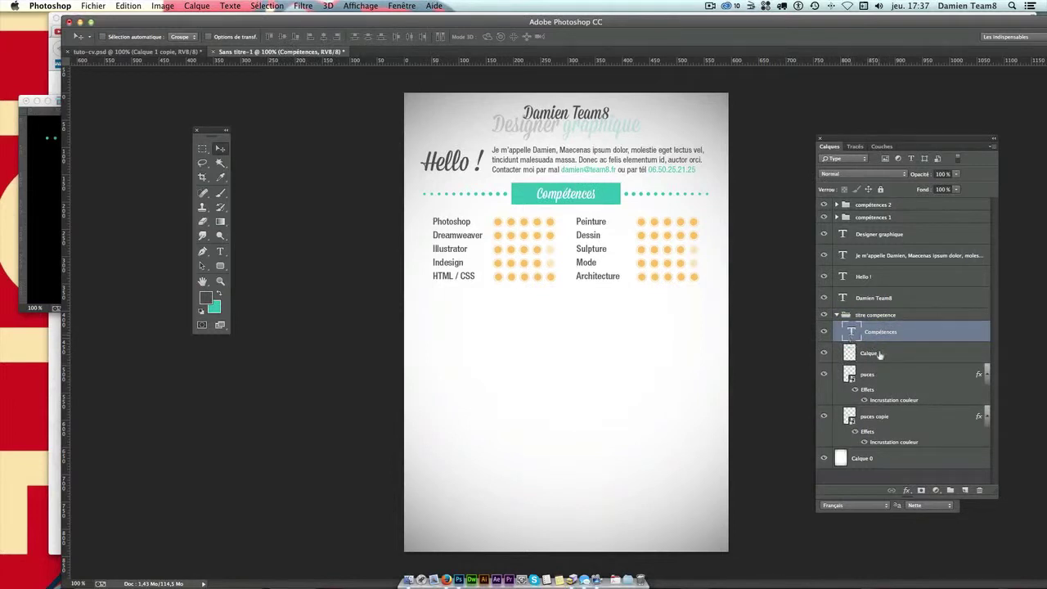
{"action": "left_click", "coordinate": [870, 352]}
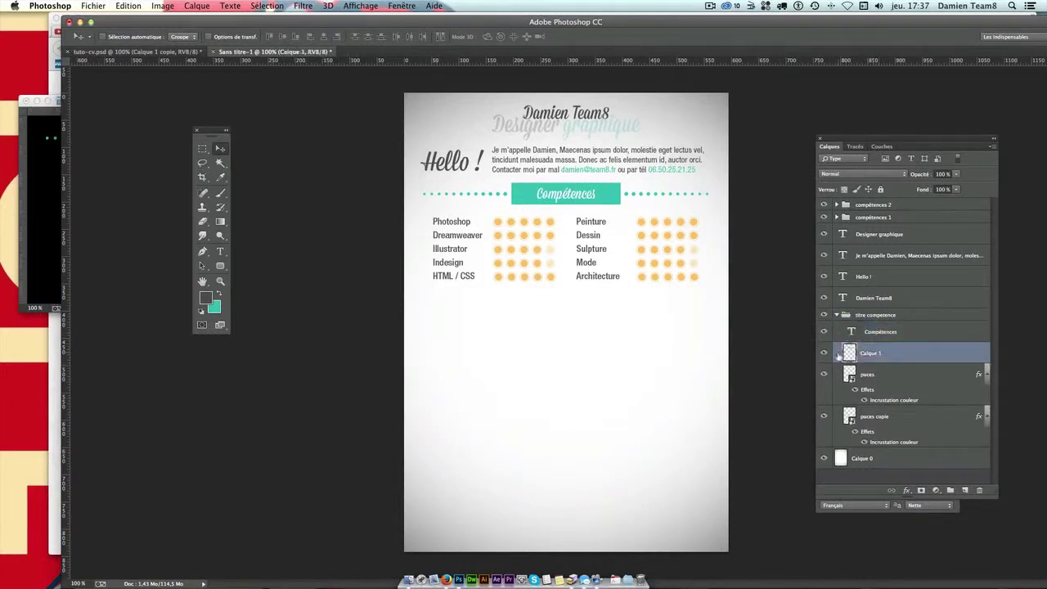
{"action": "left_click", "coordinate": [878, 335]}
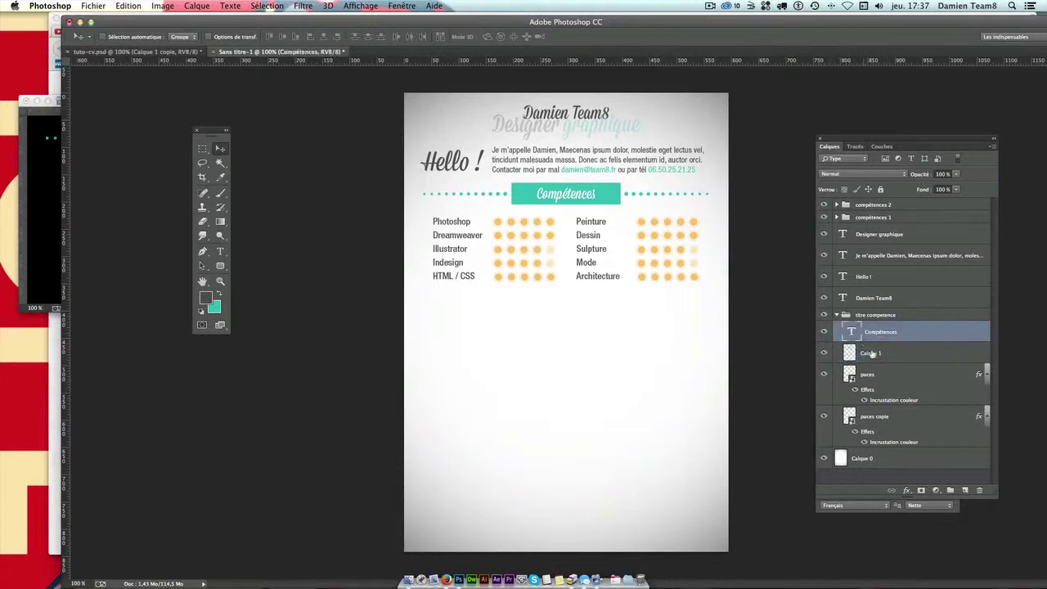
{"action": "left_click", "coordinate": [836, 316]}
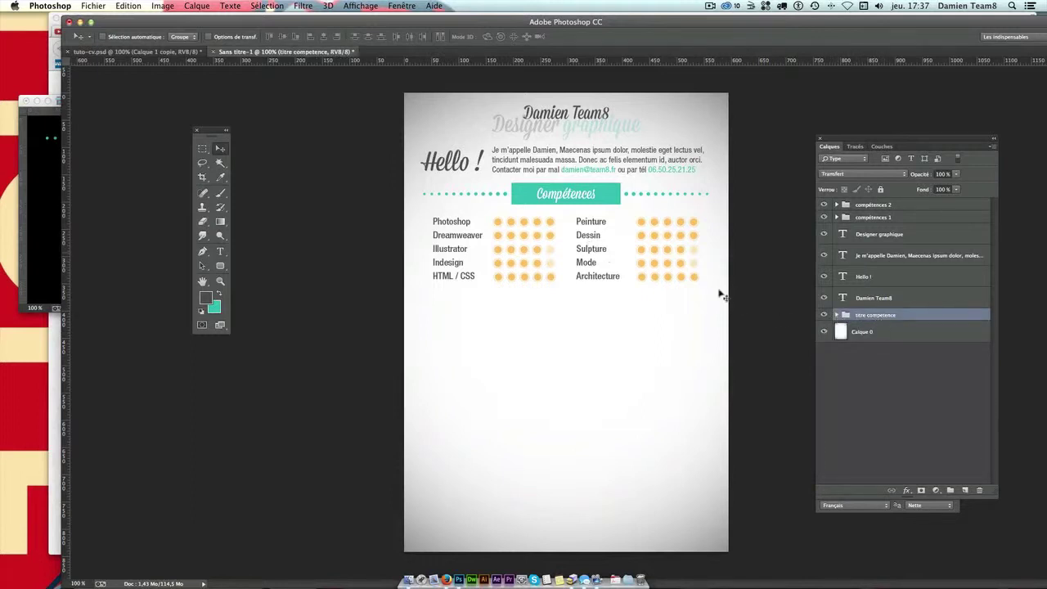
Duplicate the heading banner group and position the copy lower on the page
{"action": "mouse_move", "coordinate": [888, 318]}
{"action": "left_mouse_down"}
{"action": "mouse_move", "coordinate": [949, 385]}
{"action": "mouse_move", "coordinate": [965, 489]}
{"action": "left_mouse_up"}
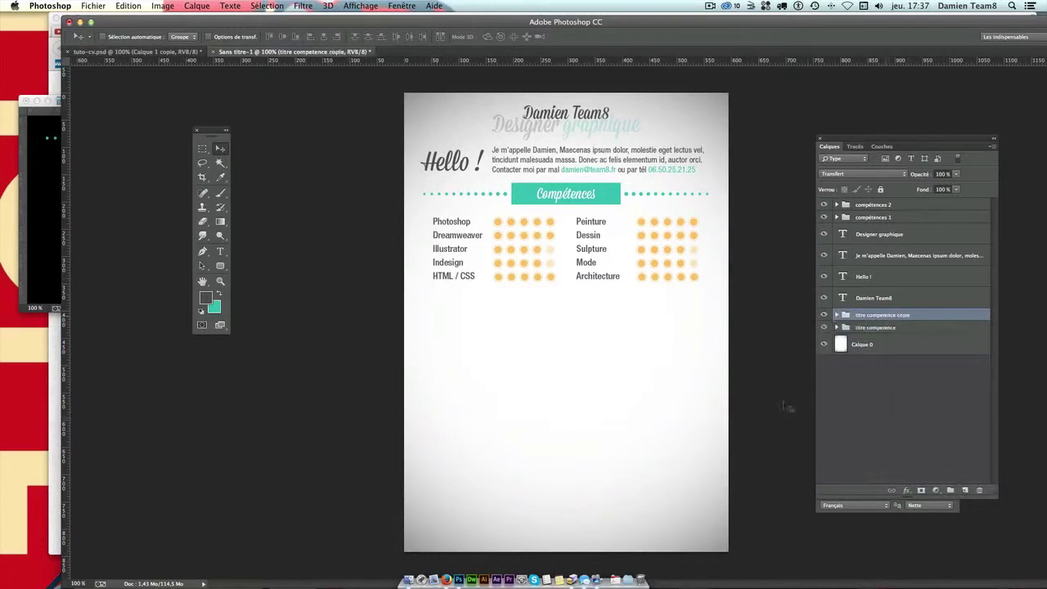
{"action": "left_click_drag", "start_coordinate": [572, 184], "coordinate": [575, 291]}
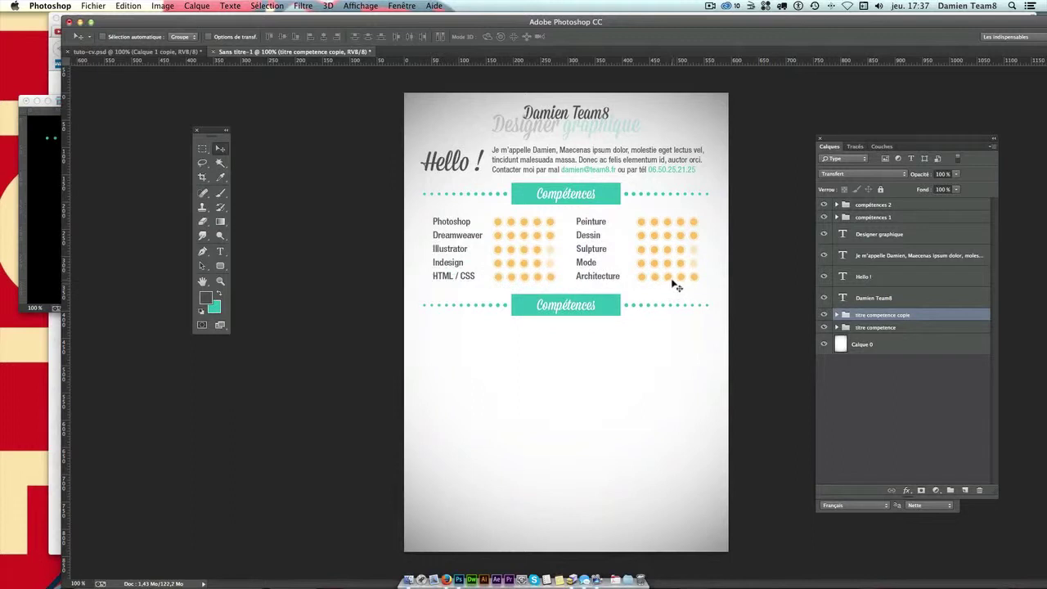
{"action": "key", "text": "Down"}
{"action": "key", "text": "Up"}
{"action": "key", "text": "Down"}
{"action": "key", "text": "Down"}
{"action": "key", "text": "Up"}
Retype the copied banner heading as Expériences
{"action": "left_click", "coordinate": [837, 316]}
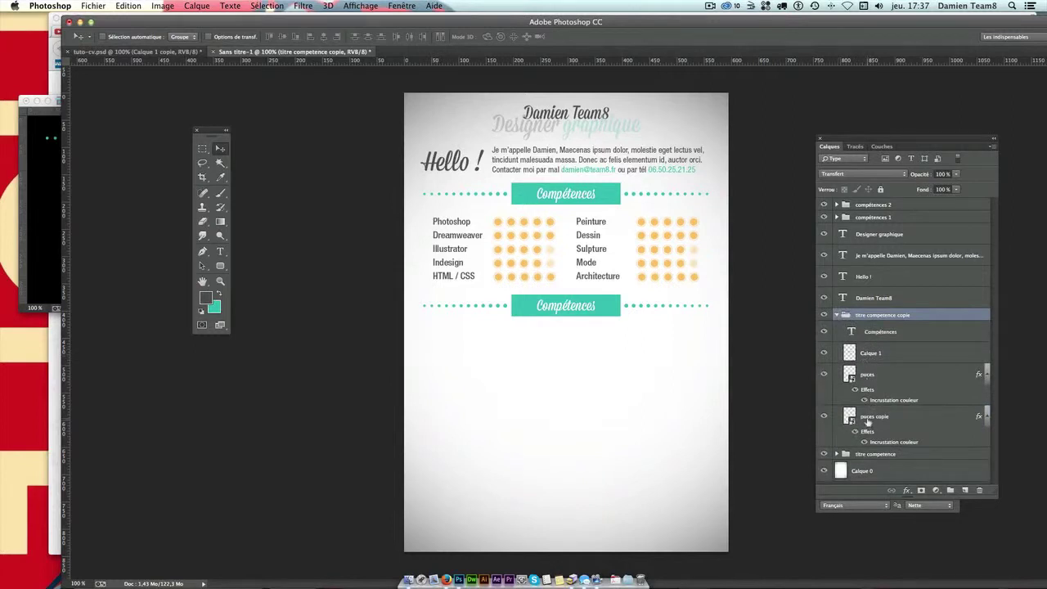
{"action": "left_click", "coordinate": [867, 421]}
{"action": "double_click", "coordinate": [855, 332]}
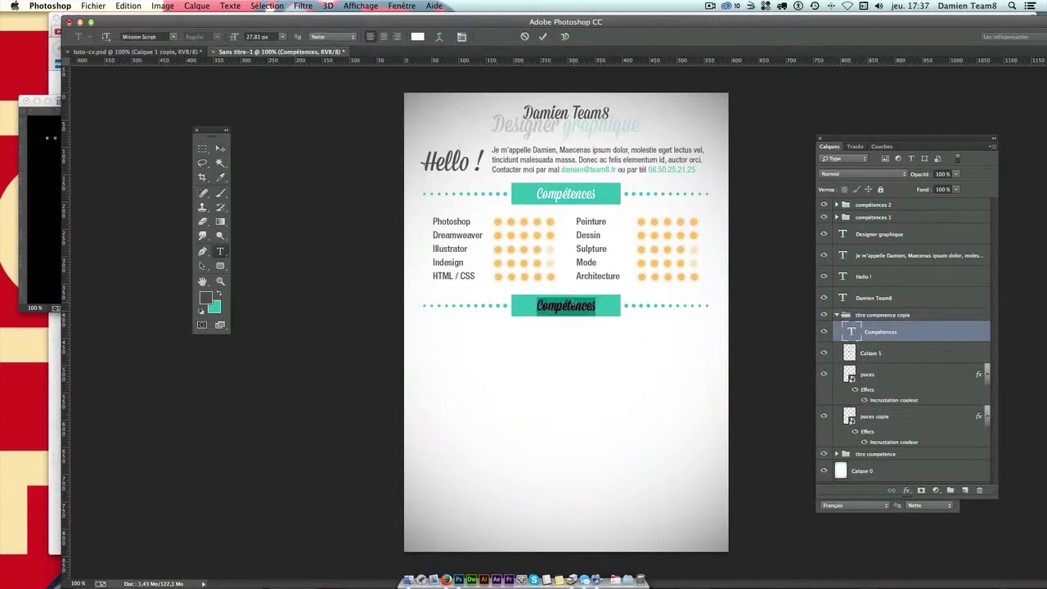
{"action": "type", "text": "Ex"}
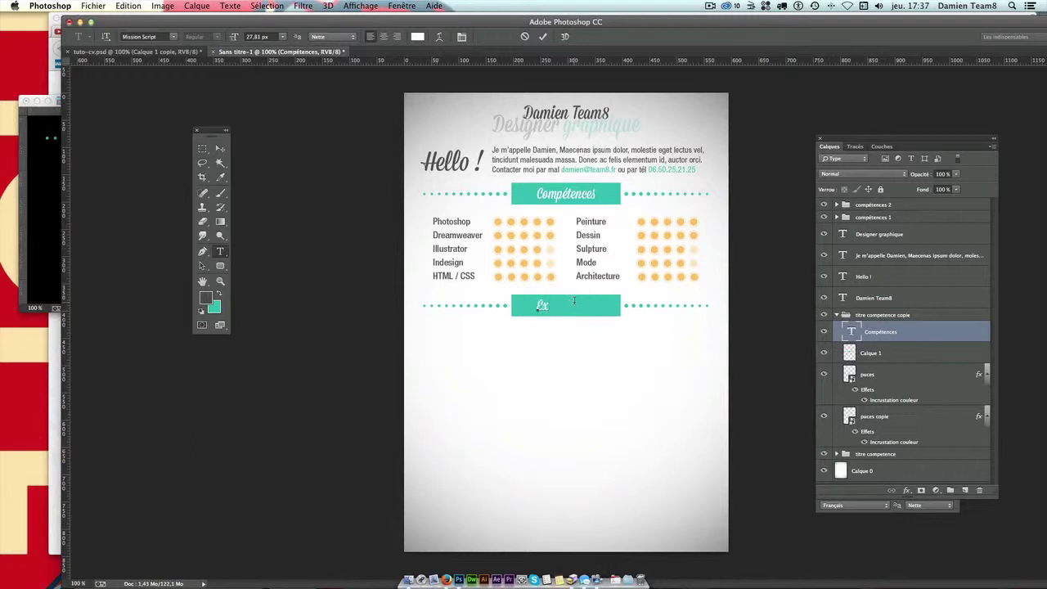
{"action": "type", "text": "périence"}
{"action": "type", "text": "s"}
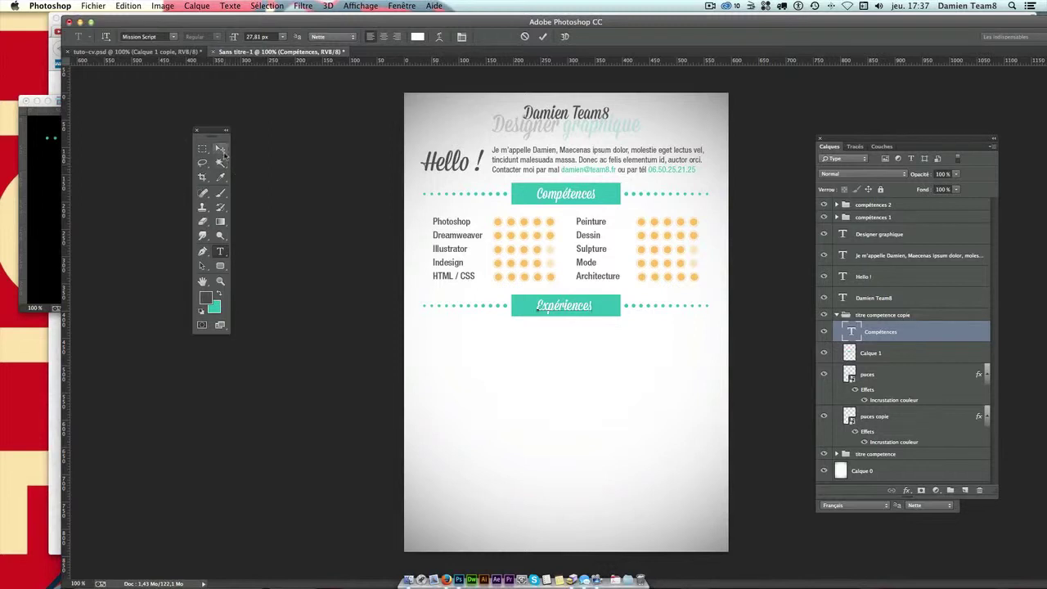
{"action": "left_click", "coordinate": [219, 149]}
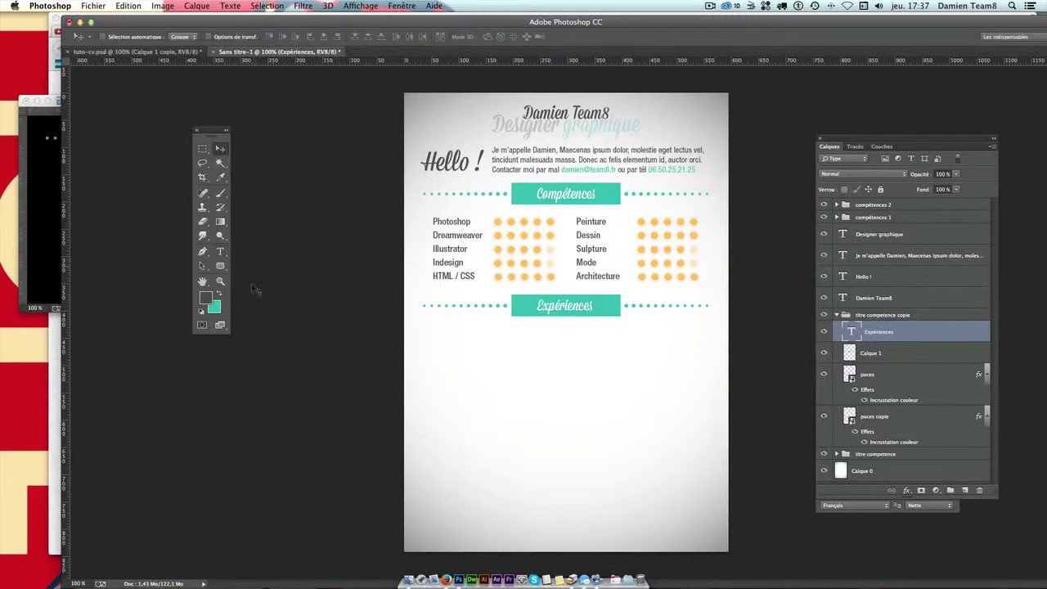
Remove the heading's final s and nudge it right, checking its centring
{"action": "key", "text": "t"}
{"action": "left_click", "coordinate": [595, 306]}
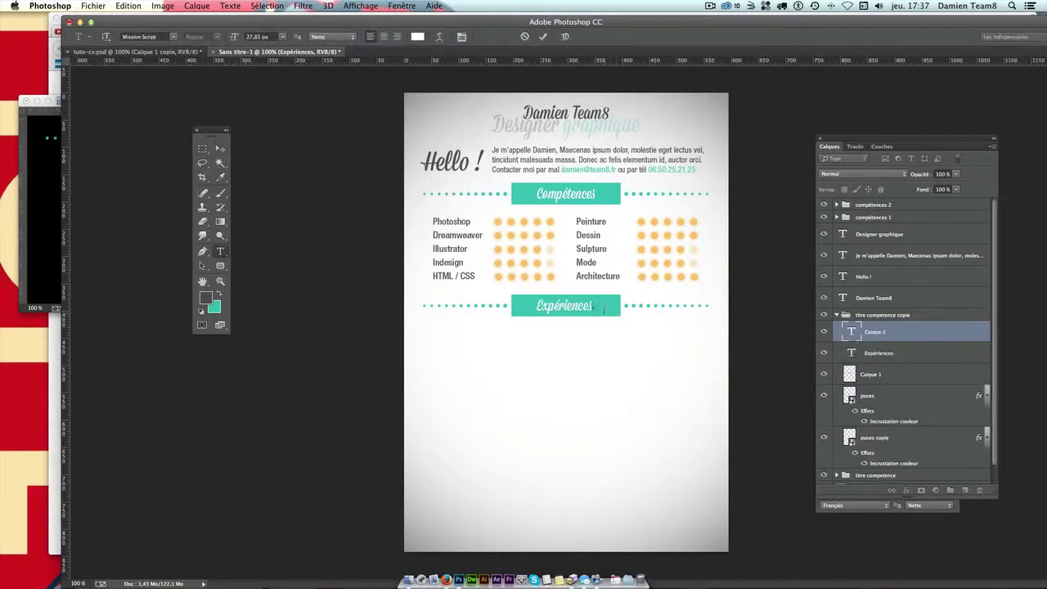
{"action": "key", "text": "BackSpace"}
{"action": "left_click", "coordinate": [219, 149]}
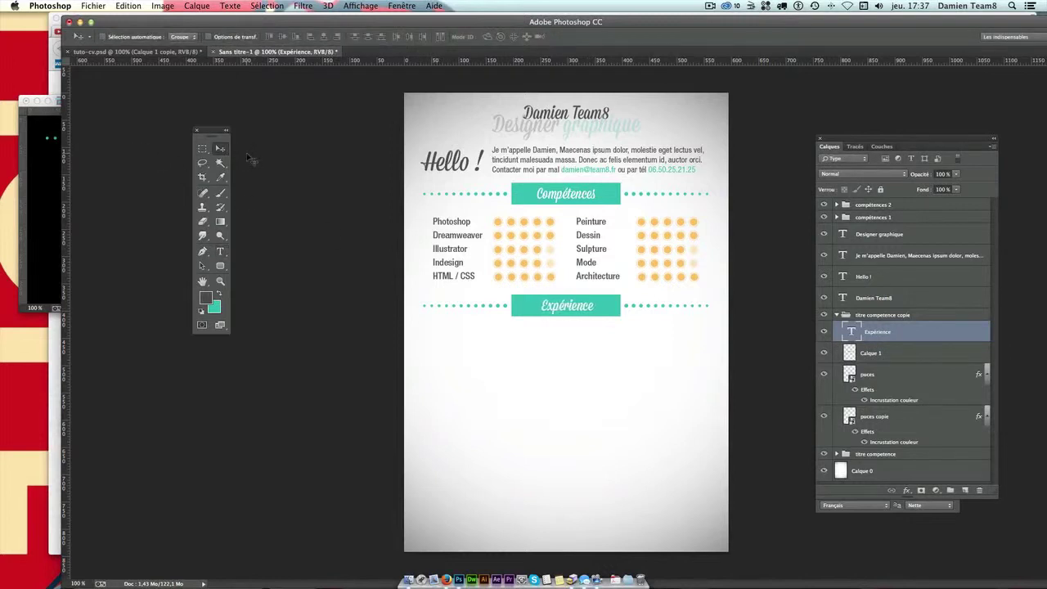
{"action": "key", "text": "Right"}
{"action": "key", "text": "Right"}
{"action": "key", "text": "Right"}
{"action": "key", "text": "Right"}
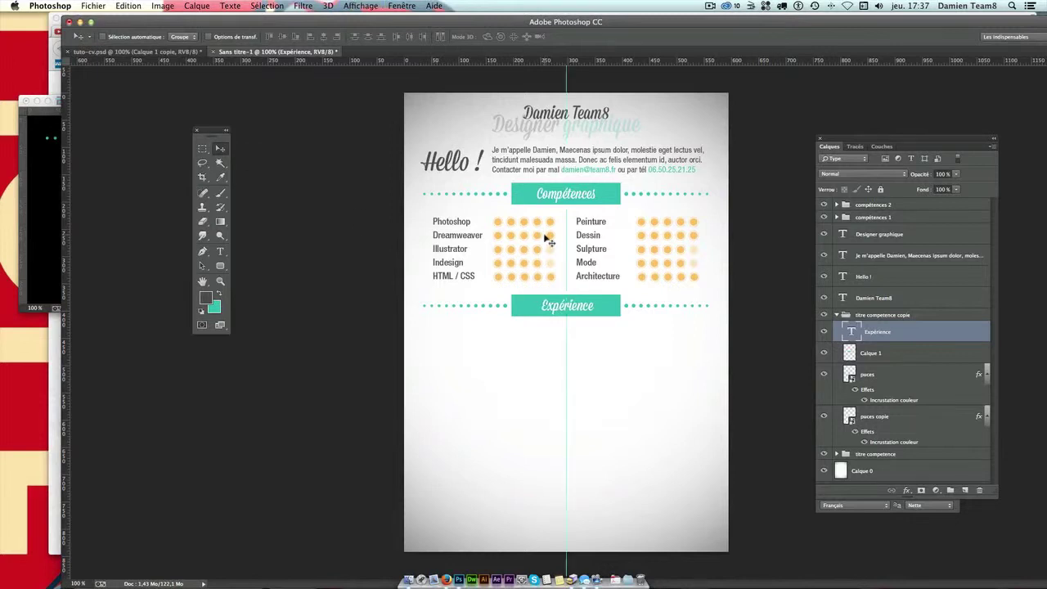
{"action": "key", "text": "ctrl+t"}
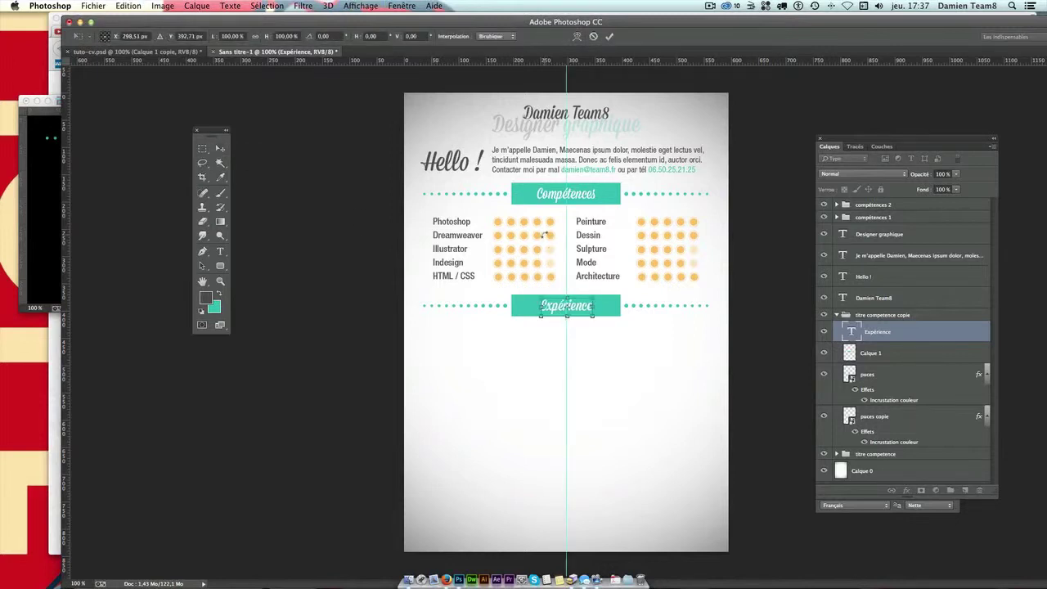
{"action": "key", "text": "Return"}
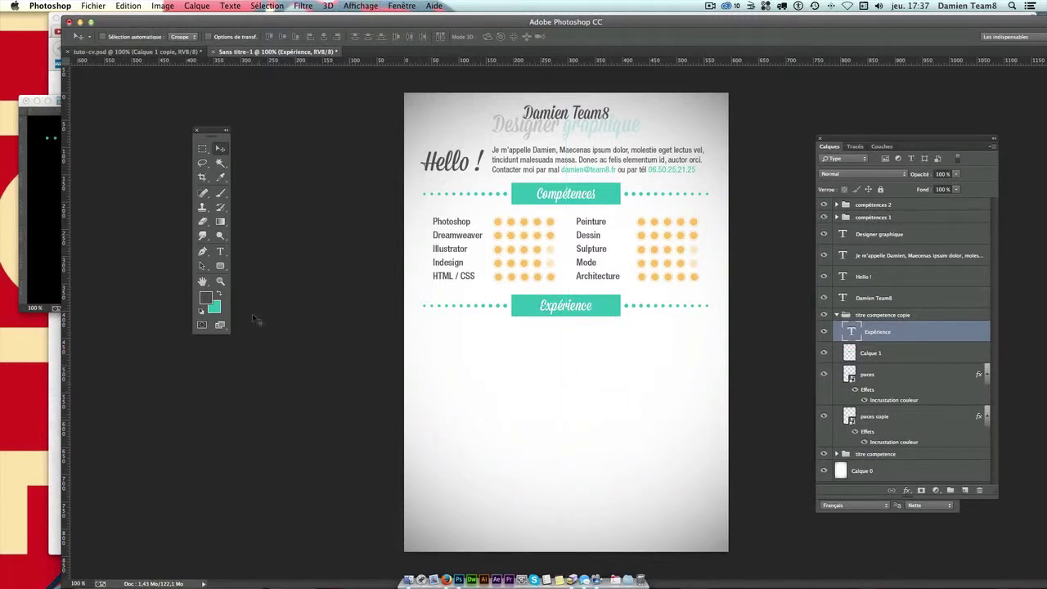
Restore the heading to Expériences, recheck centring, and collapse the title group
{"action": "left_click", "coordinate": [220, 251]}
{"action": "double_click", "coordinate": [565, 306]}
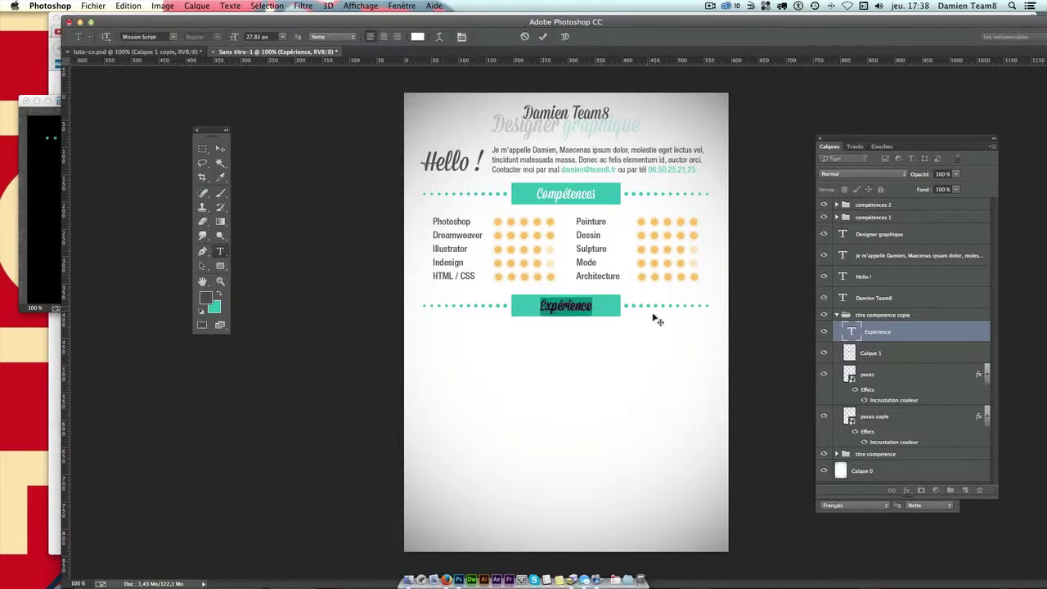
{"action": "left_click", "coordinate": [614, 311]}
{"action": "type", "text": "s"}
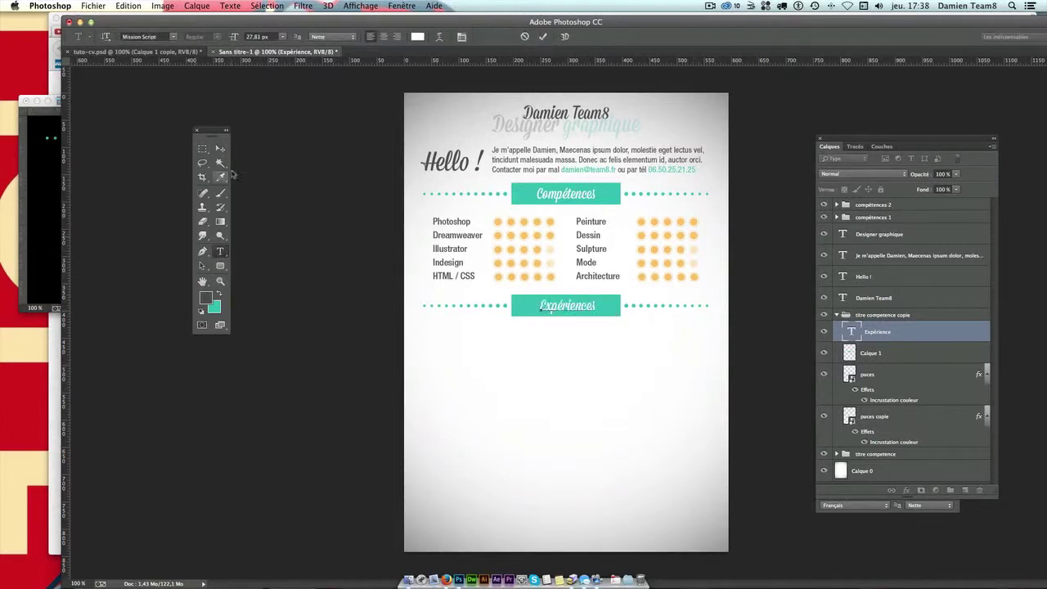
{"action": "left_click", "coordinate": [220, 148]}
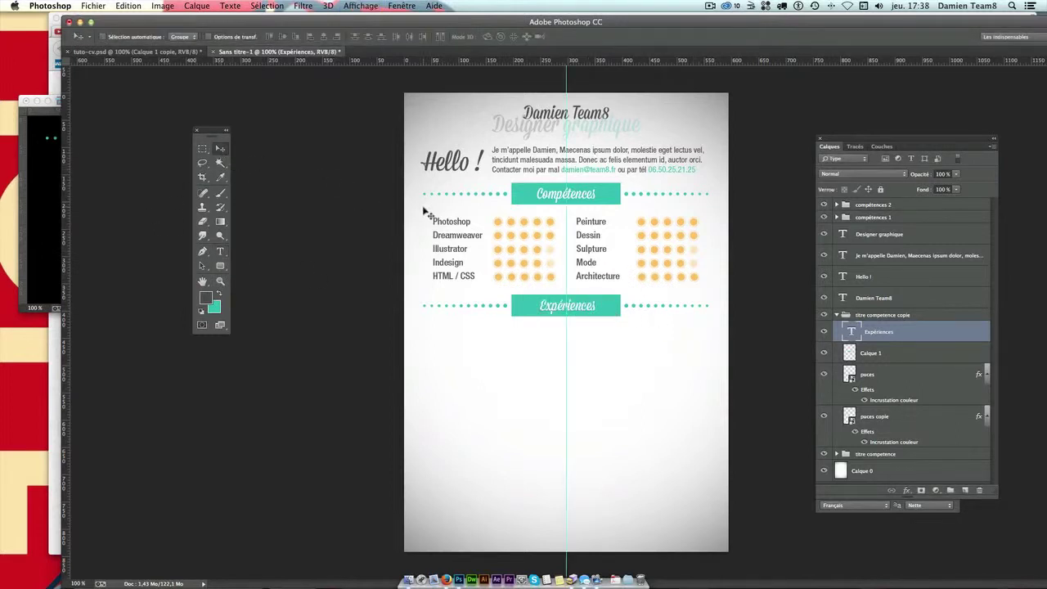
{"action": "key", "text": "ctrl+t"}
{"action": "key", "text": "Return"}
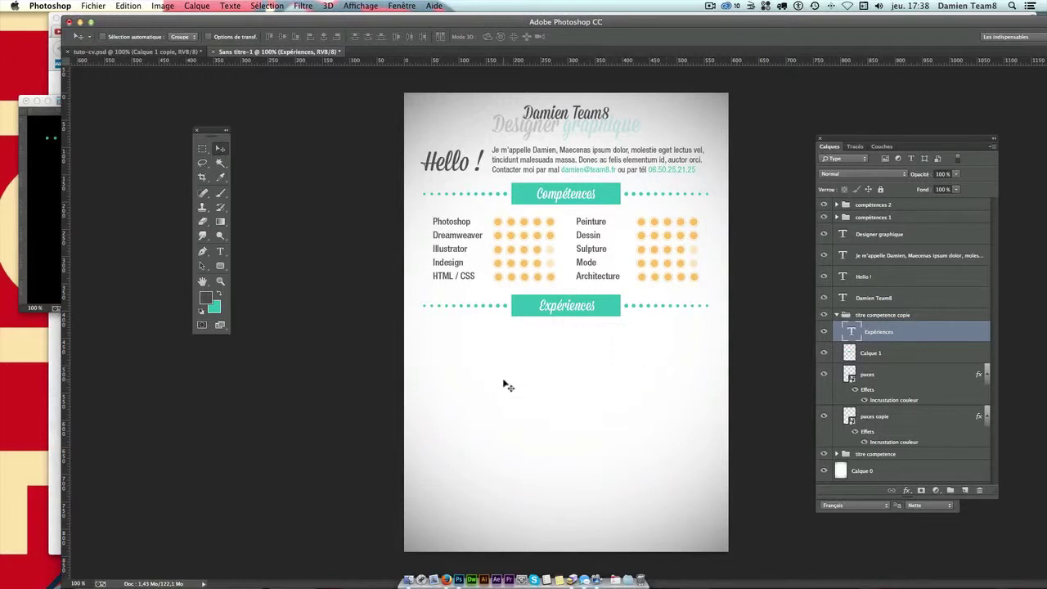
{"action": "left_click", "coordinate": [835, 315]}
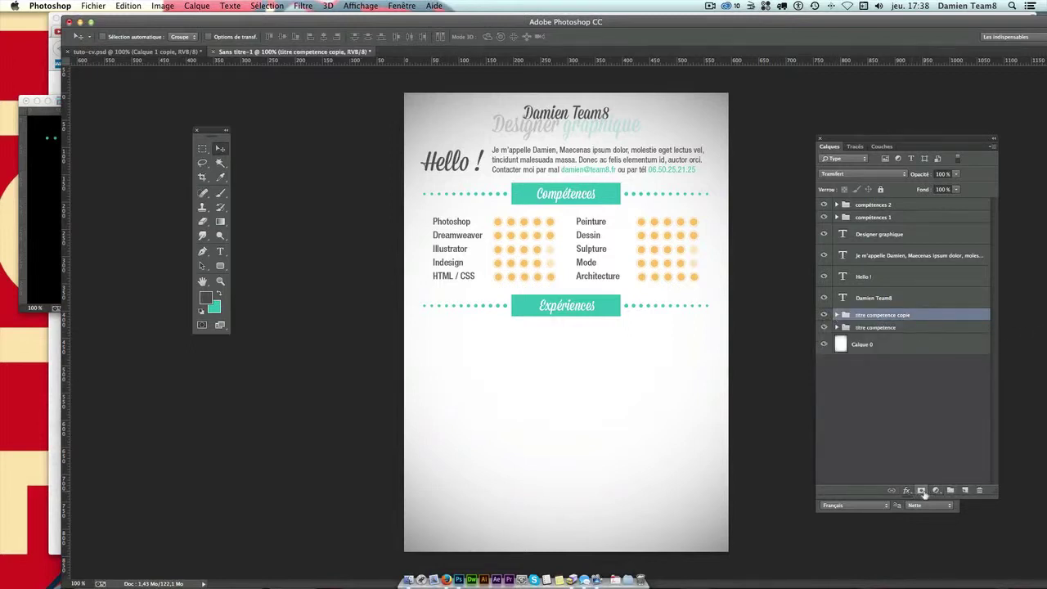
Add a new empty layer named trait above the compétences 2 group
{"action": "left_click", "coordinate": [889, 204]}
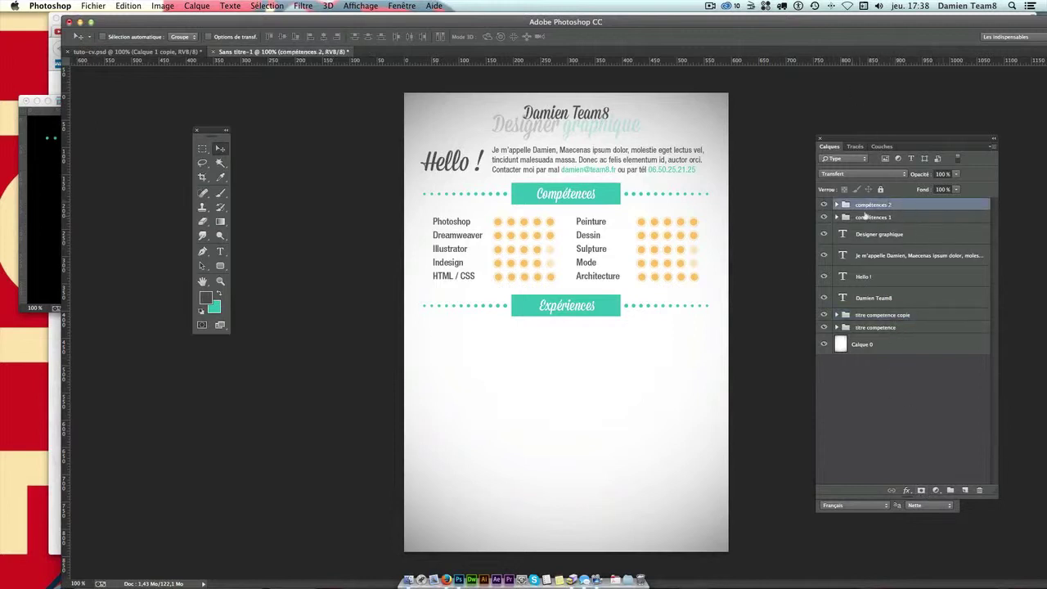
{"action": "left_click", "coordinate": [964, 491]}
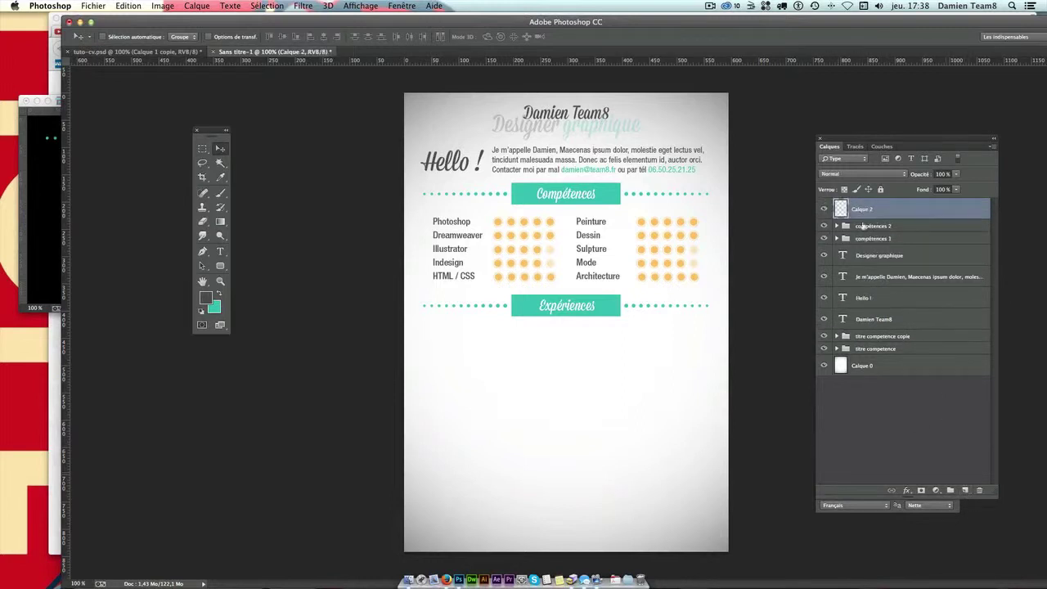
{"action": "double_click", "coordinate": [862, 209]}
{"action": "type", "text": "trait"}
{"action": "key", "text": "Return"}
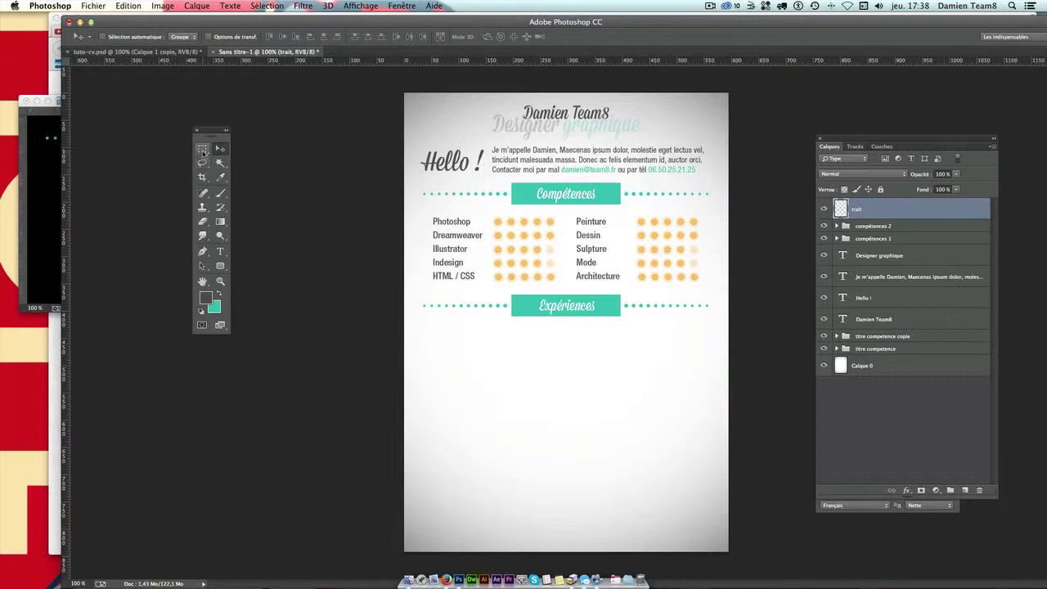
Fill a wide strip below the Expériences banner with dark grey #4b4b4b
{"action": "left_click", "coordinate": [201, 148]}
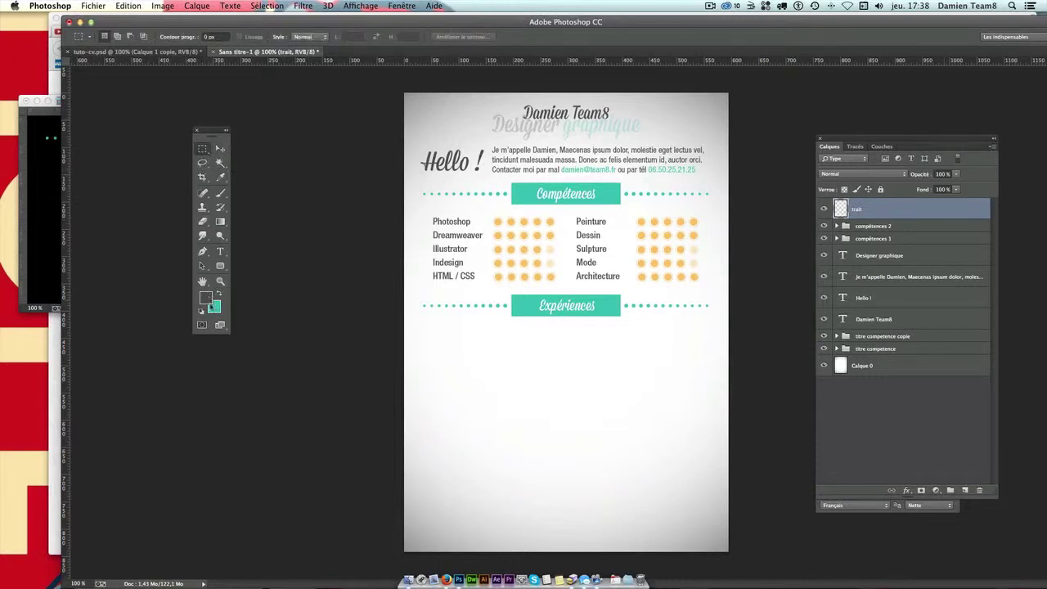
{"action": "left_click", "coordinate": [205, 296]}
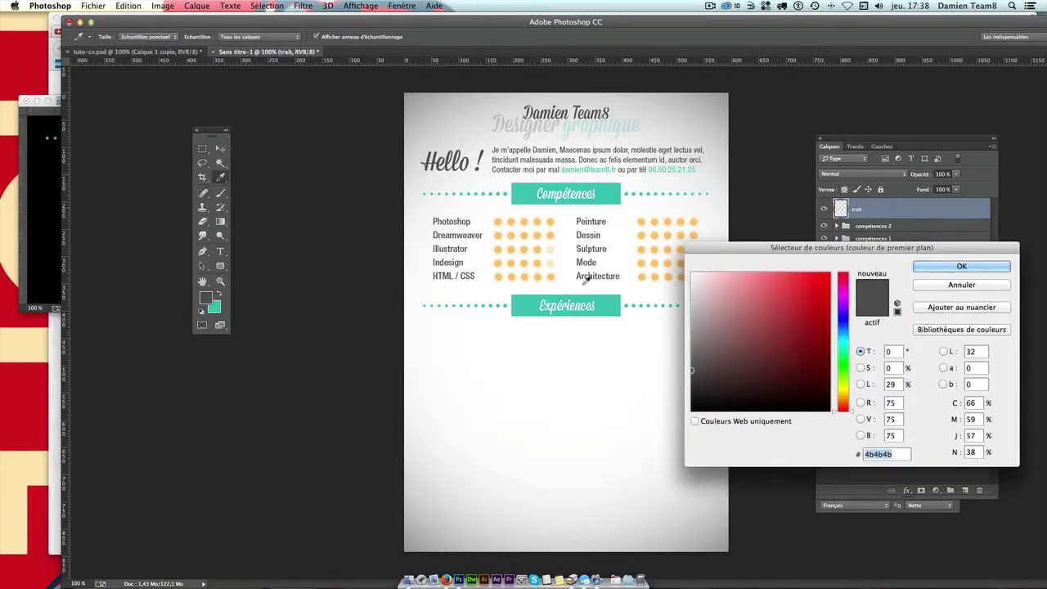
{"action": "key", "text": "Return"}
{"action": "left_click_drag", "start_coordinate": [689, 345], "coordinate": [710, 341]}
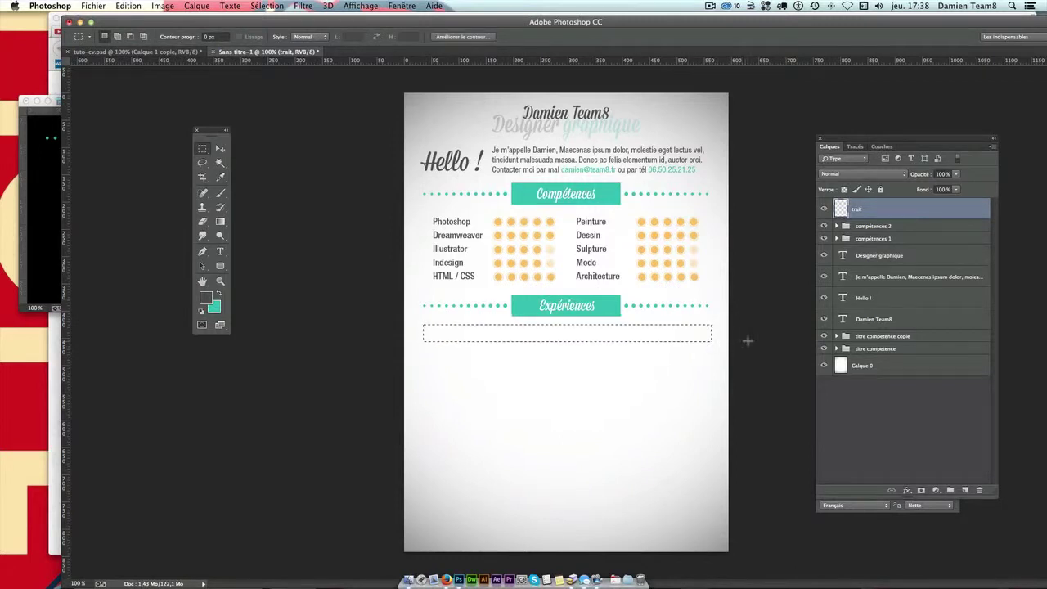
{"action": "key", "text": "ctrl+alt+s"}
{"action": "key", "text": "Return"}
{"action": "key", "text": "shift+F5"}
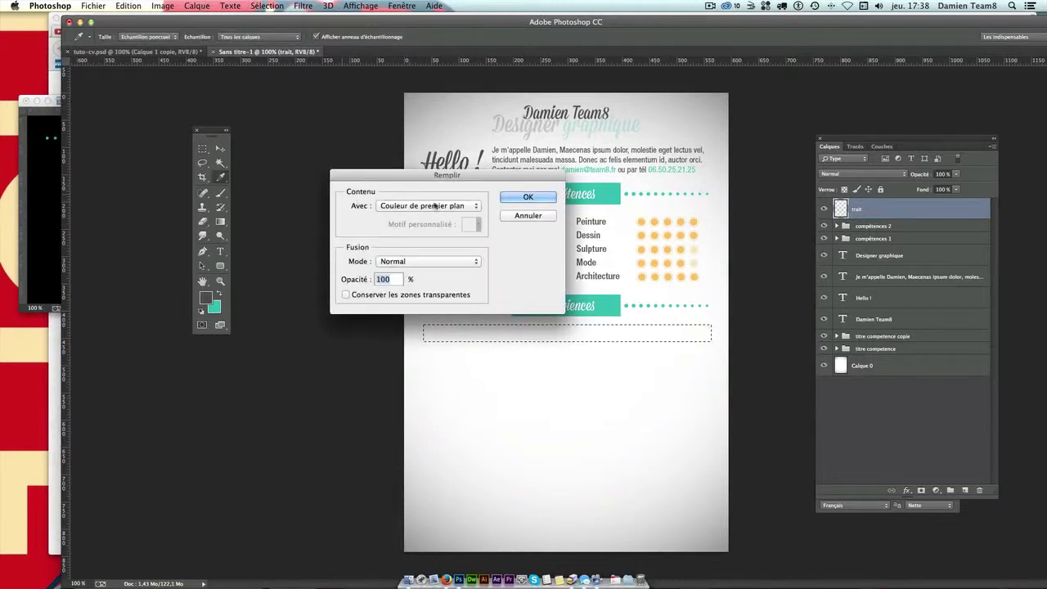
{"action": "key", "text": "Return"}
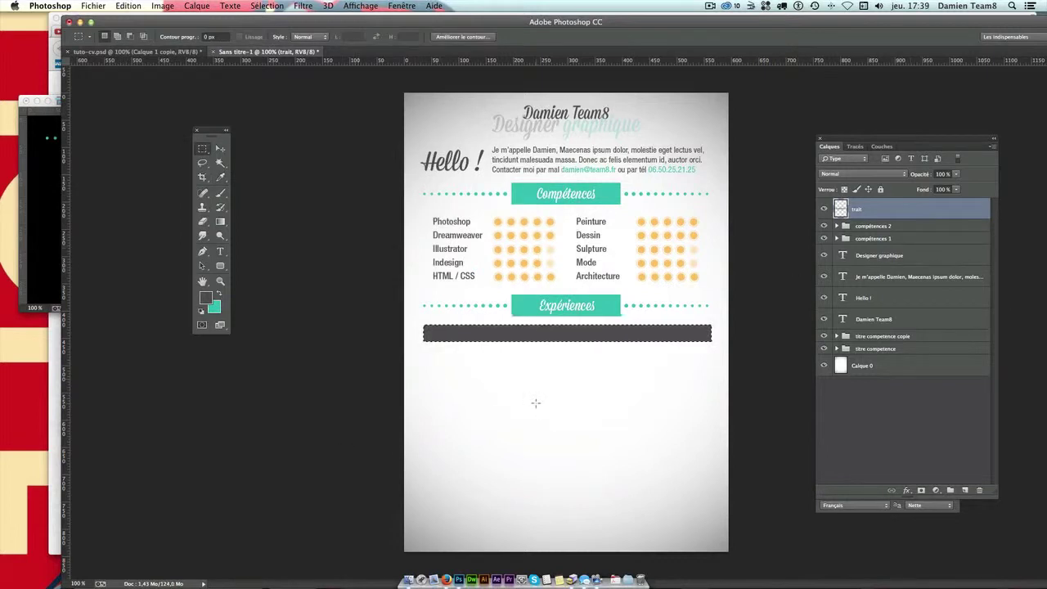
Trim the grey bar to a thin line by deleting all but its top edge
{"action": "key", "text": "ctrl+d"}
{"action": "left_click_drag", "start_coordinate": [726, 357], "coordinate": [491, 379]}
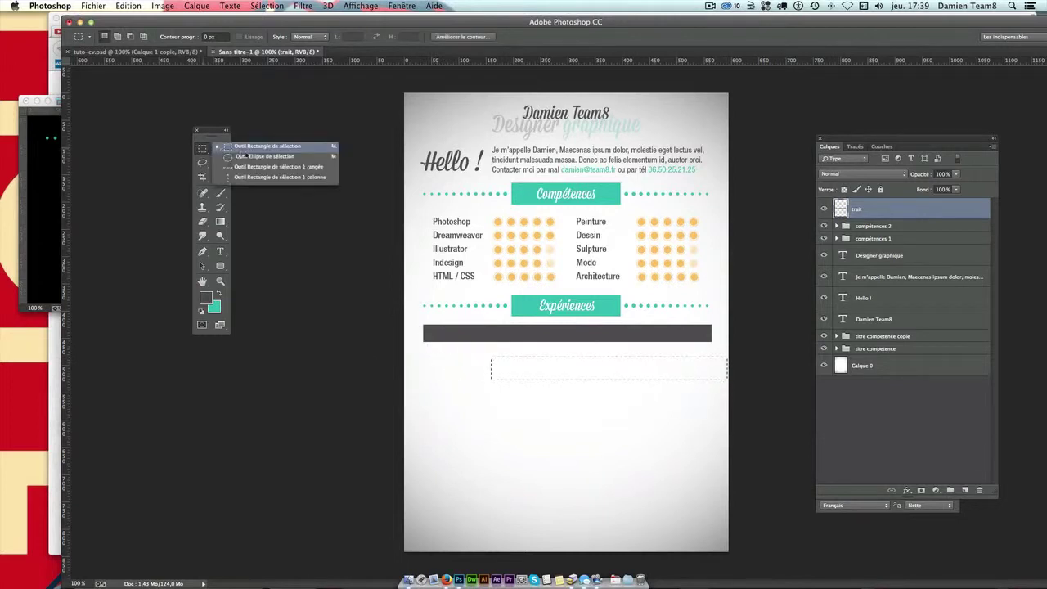
{"action": "left_click_drag", "start_coordinate": [202, 150], "coordinate": [245, 152]}
{"action": "left_click", "coordinate": [679, 372]}
{"action": "left_click_drag", "start_coordinate": [715, 347], "coordinate": [404, 326]}
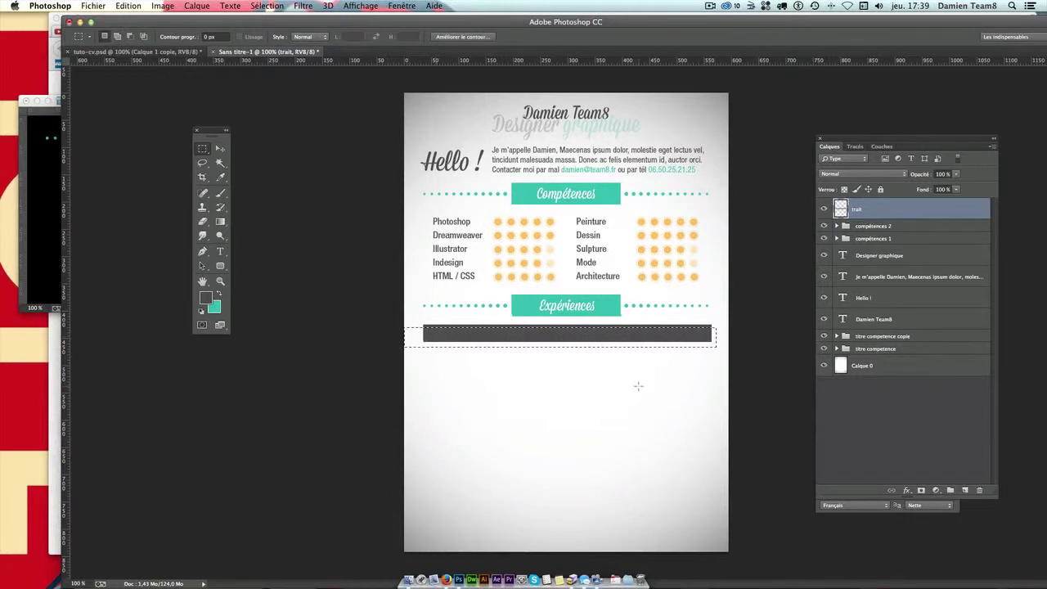
{"action": "key", "text": "Delete"}
{"action": "key", "text": "ctrl+d"}
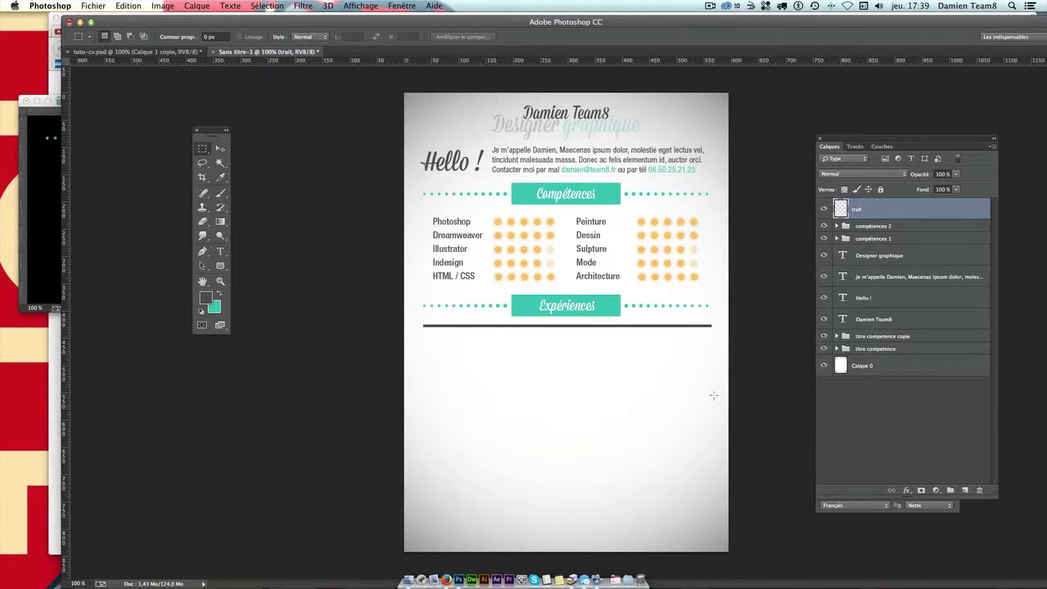
Move the grey line further down the page below the banner
{"action": "left_click_drag", "start_coordinate": [725, 374], "coordinate": [409, 326]}
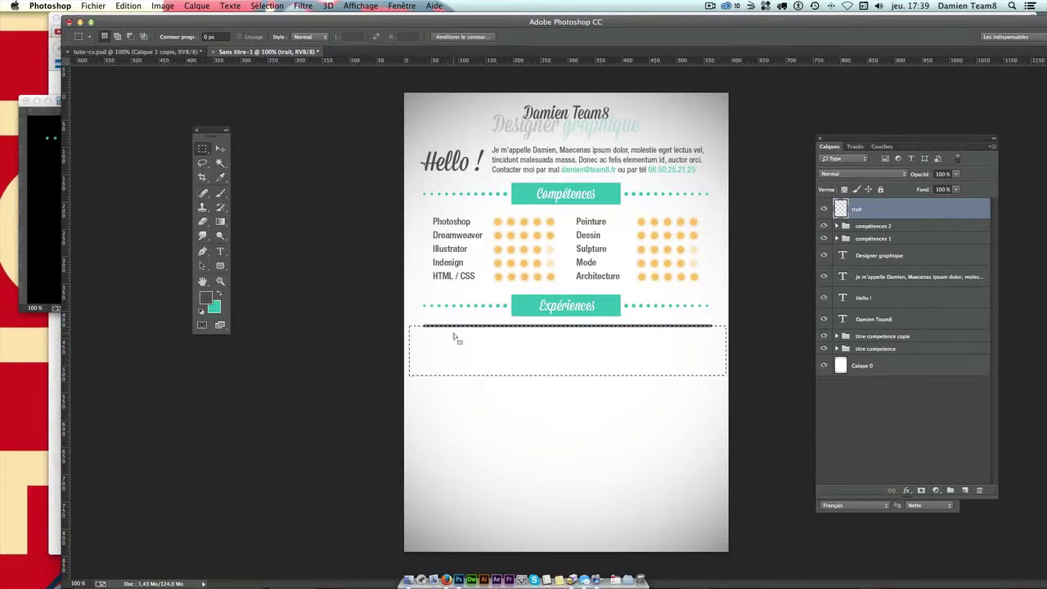
{"action": "left_click", "coordinate": [605, 384]}
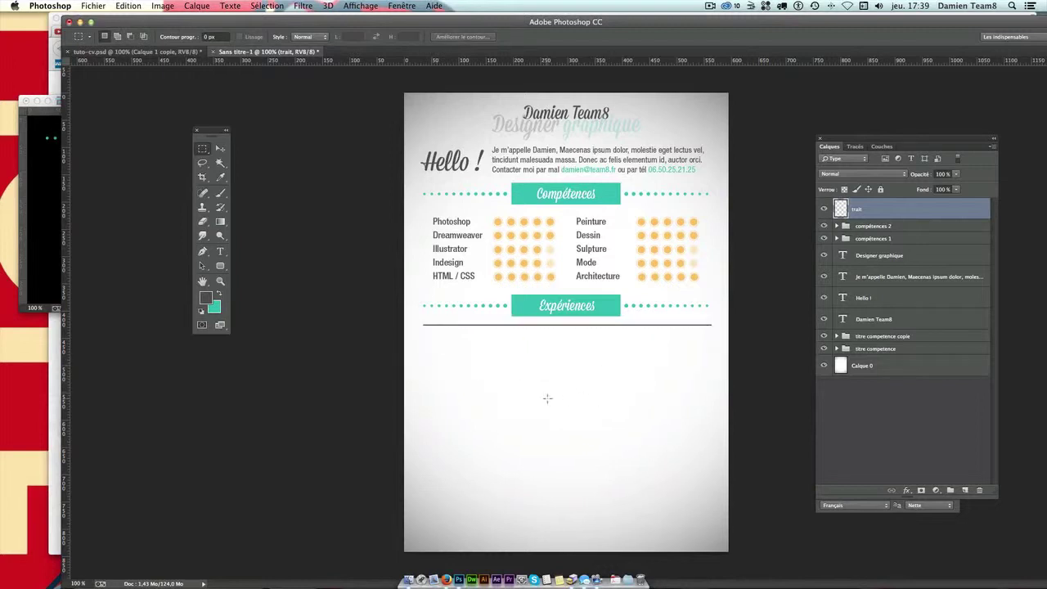
{"action": "key", "text": "ctrl+z"}
{"action": "left_click", "coordinate": [697, 357]}
{"action": "left_click", "coordinate": [220, 148]}
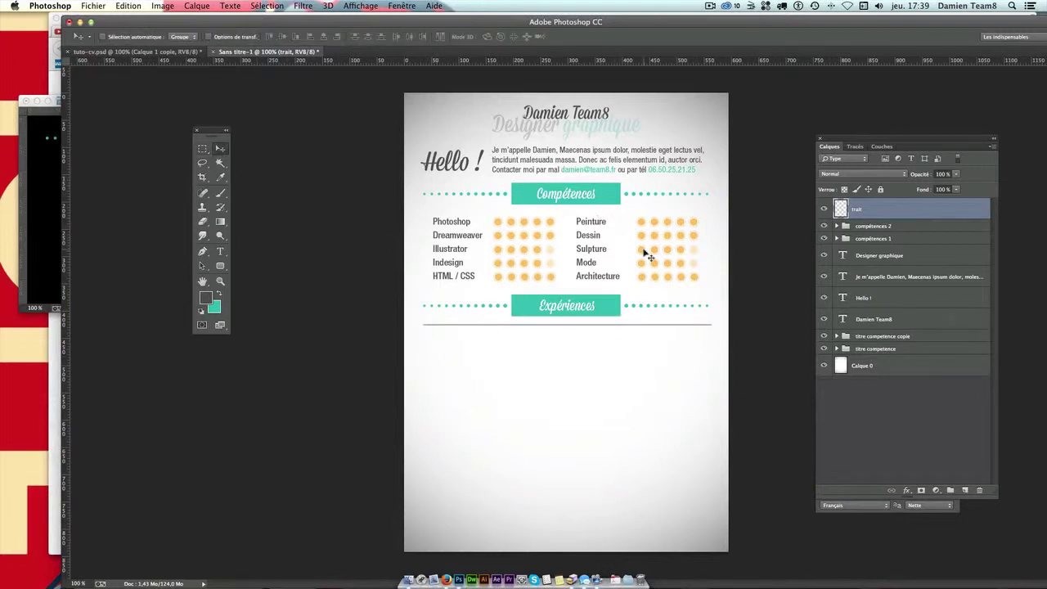
{"action": "left_click_drag", "start_coordinate": [593, 222], "coordinate": [586, 293]}
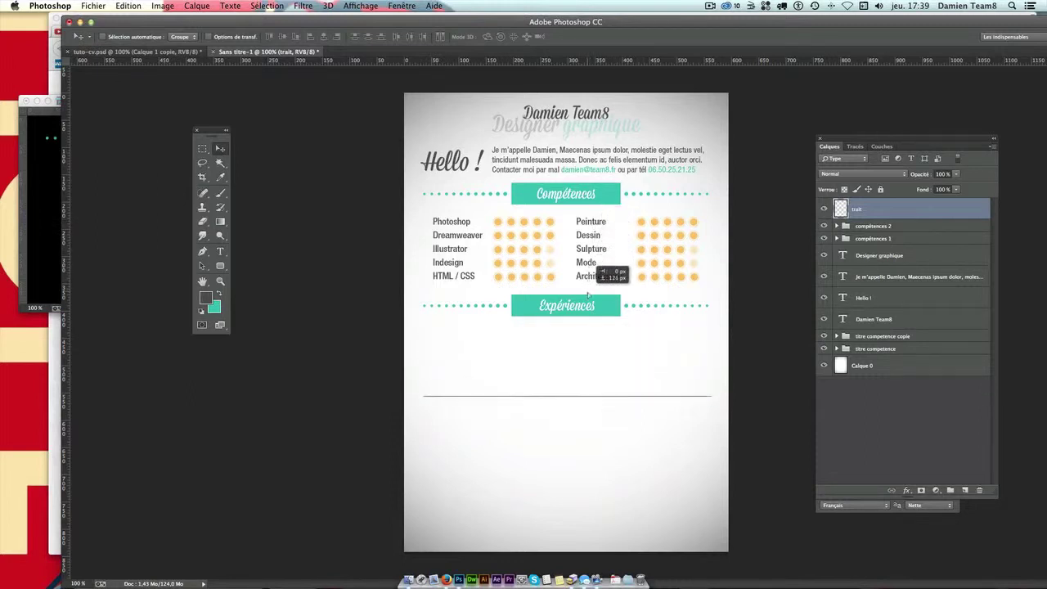
{"action": "left_click_drag", "start_coordinate": [586, 293], "coordinate": [586, 290]}
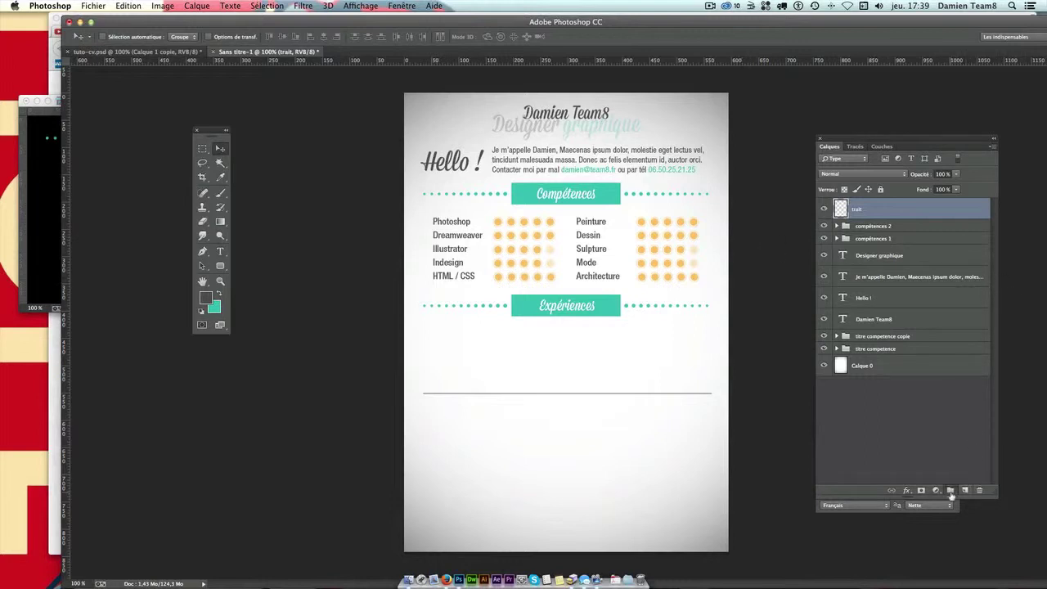
Create a new layer group named texte entreprise
{"action": "left_click", "coordinate": [949, 490]}
{"action": "double_click", "coordinate": [868, 205]}
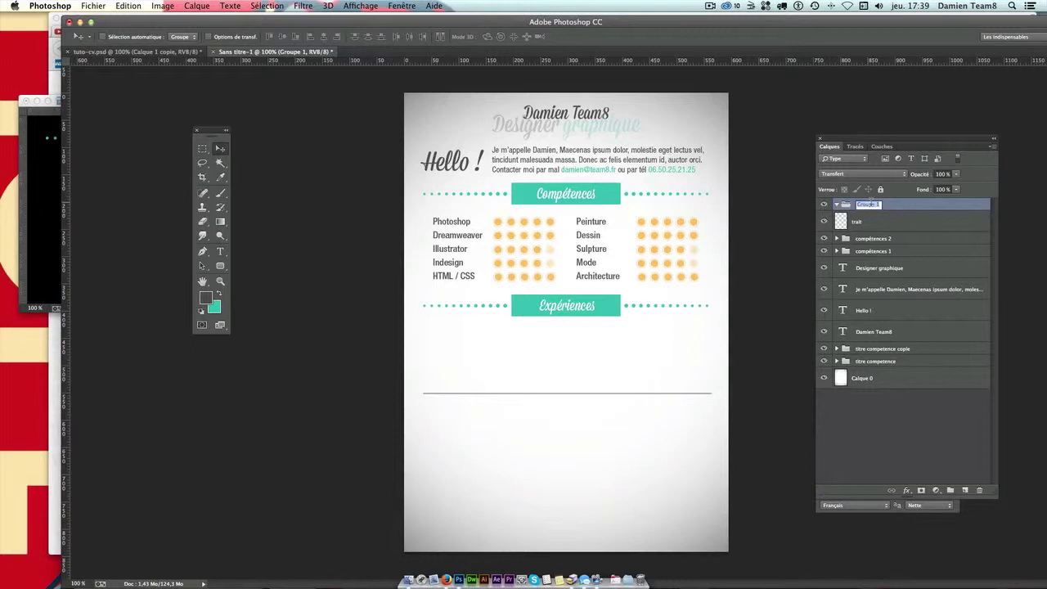
{"action": "type", "text": "tit"}
{"action": "key", "text": "Return"}
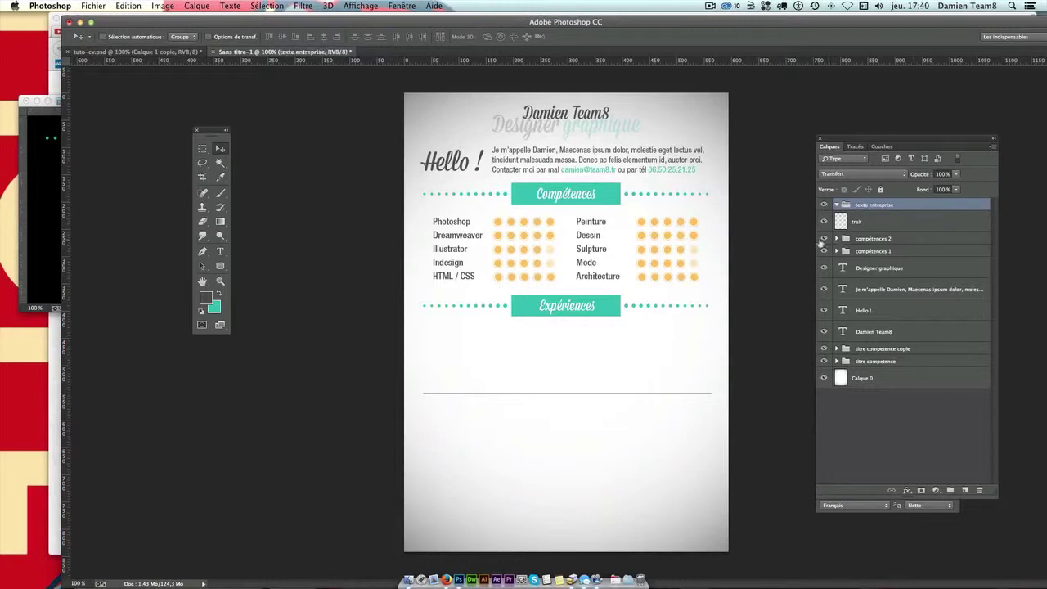
Draw a text box above the grey line and move the layers panel aside
{"action": "left_click", "coordinate": [220, 251]}
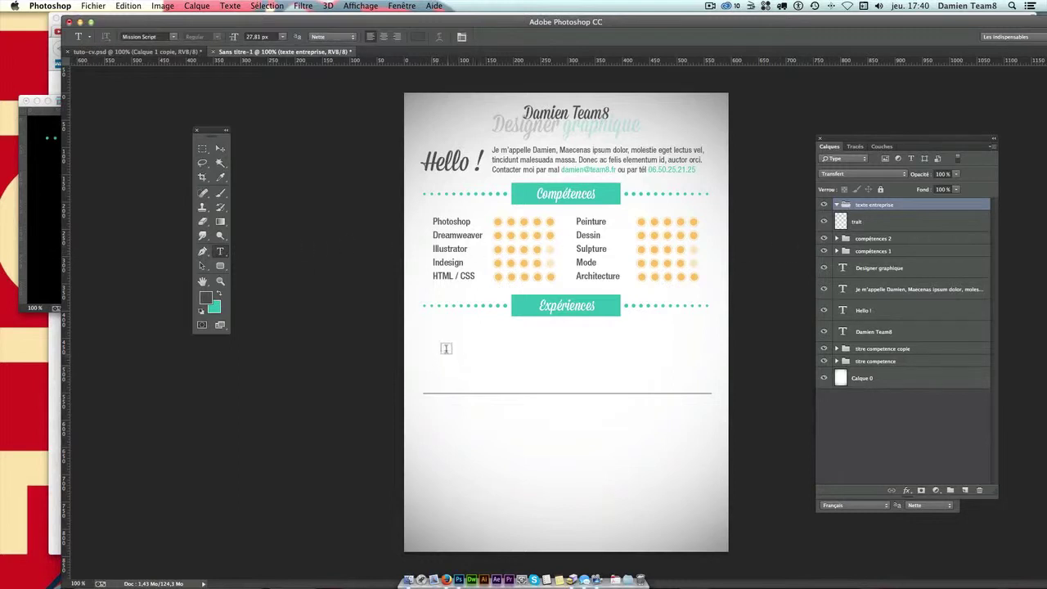
{"action": "left_click_drag", "start_coordinate": [443, 343], "coordinate": [511, 389]}
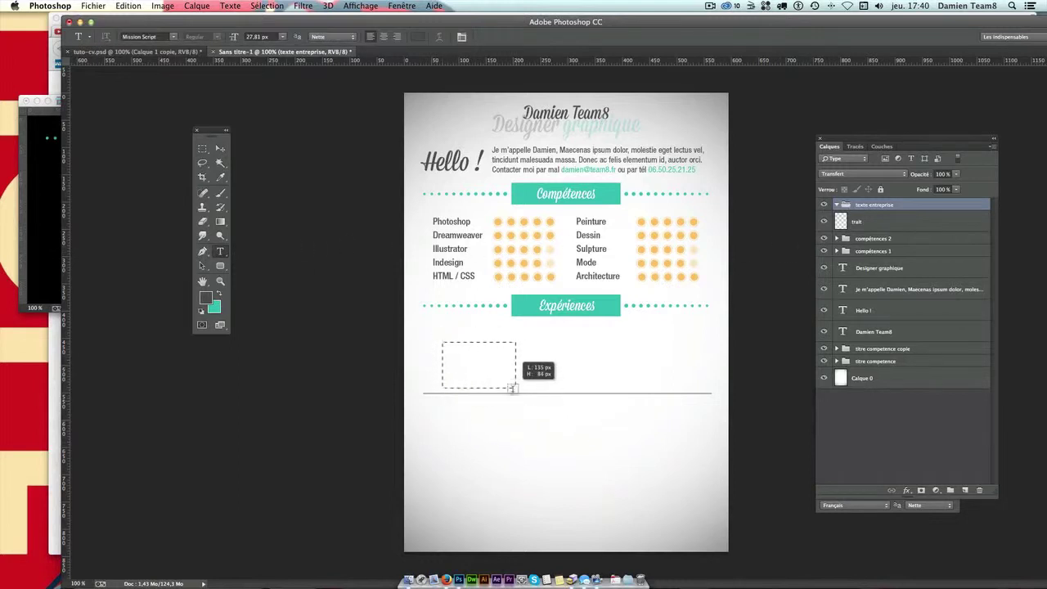
{"action": "left_click_drag", "start_coordinate": [511, 388], "coordinate": [521, 417]}
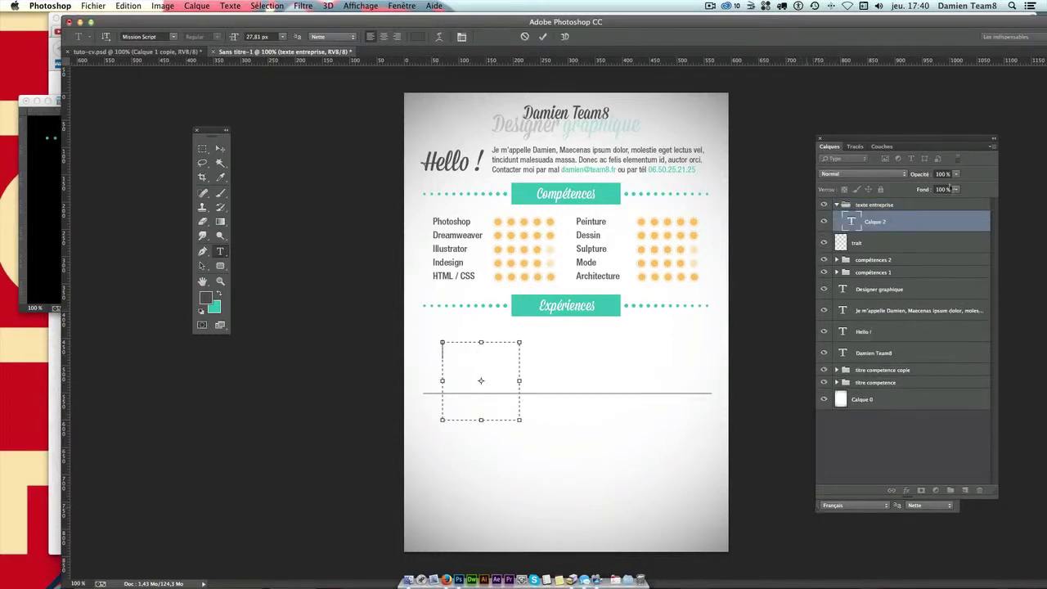
{"action": "left_click_drag", "start_coordinate": [887, 139], "coordinate": [914, 74]}
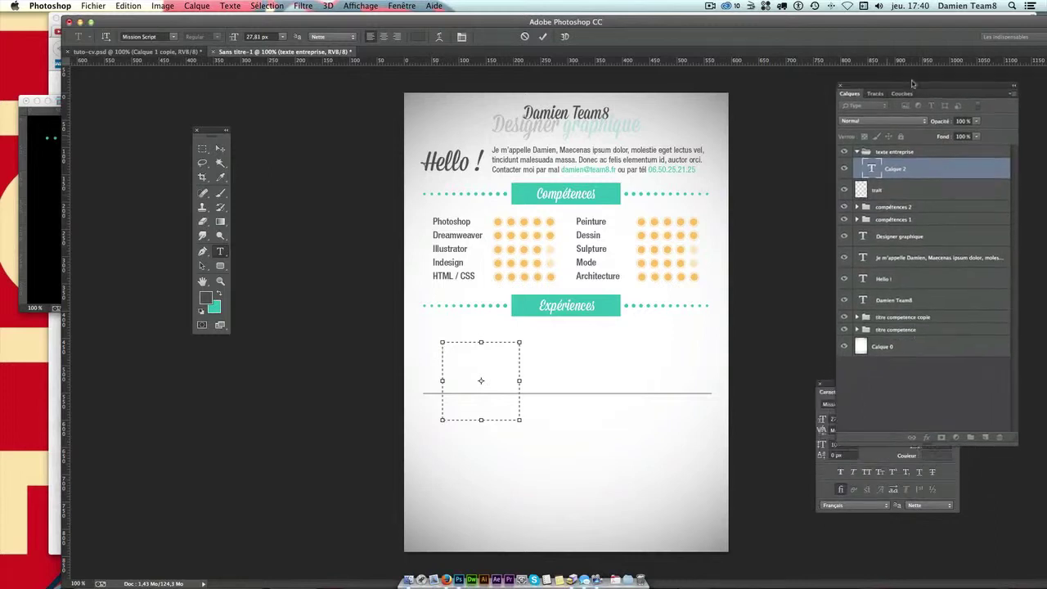
Set the text box's paragraph alignment to centred in the Paragraphe panel
{"action": "left_click", "coordinate": [830, 384]}
{"action": "left_click_drag", "start_coordinate": [844, 384], "coordinate": [808, 394]}
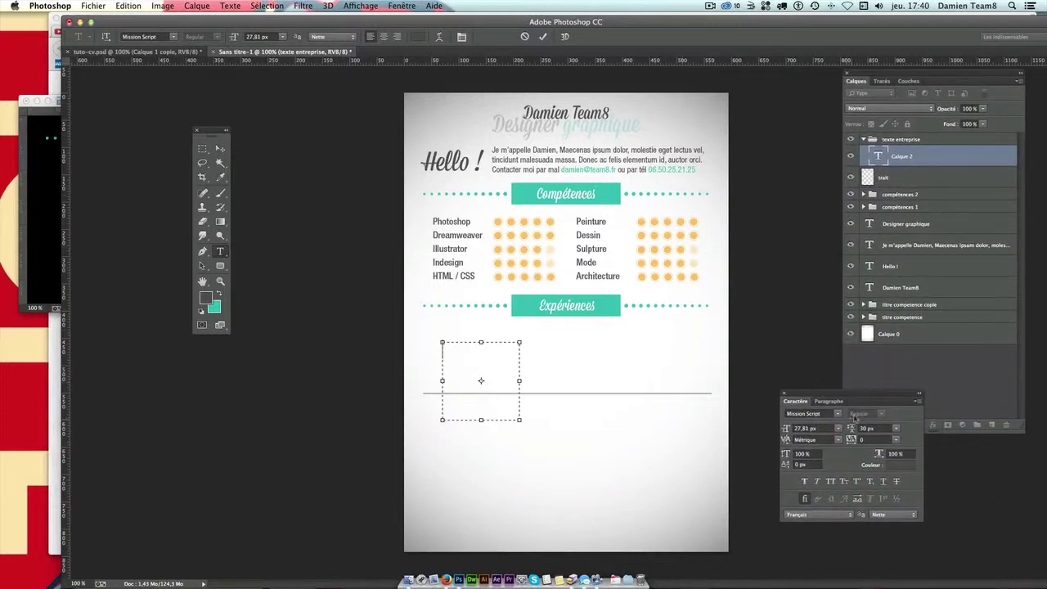
{"action": "left_click", "coordinate": [829, 401]}
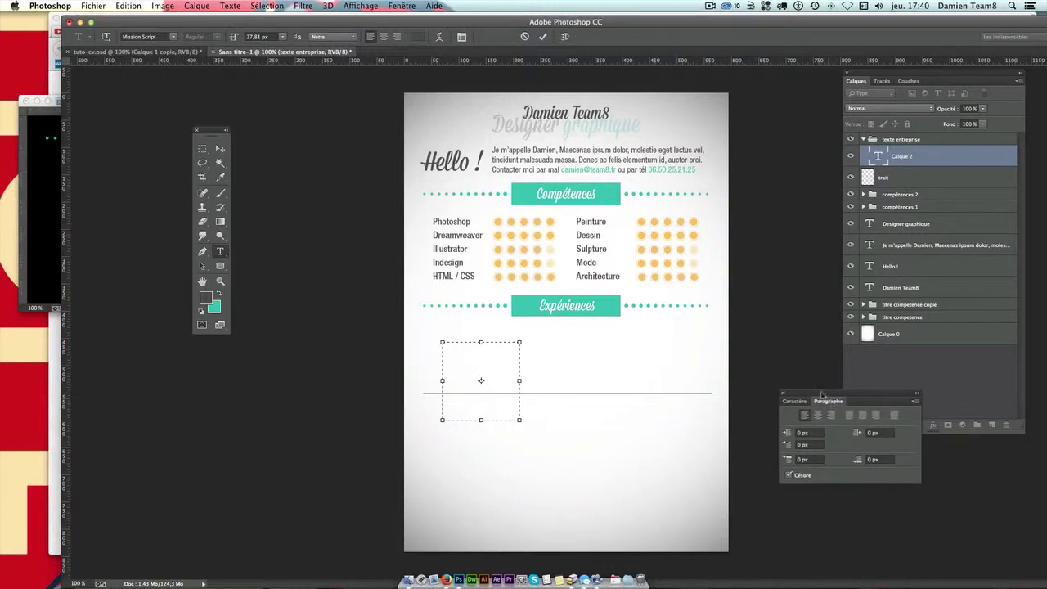
{"action": "left_click_drag", "start_coordinate": [830, 400], "coordinate": [807, 408]}
{"action": "left_click", "coordinate": [413, 6]}
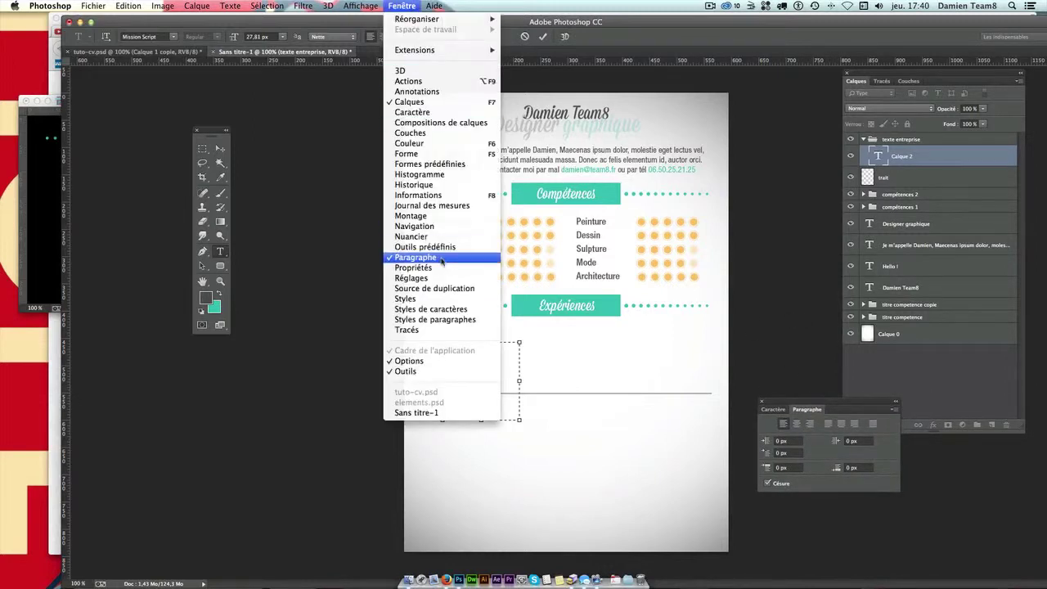
{"action": "left_click", "coordinate": [806, 421]}
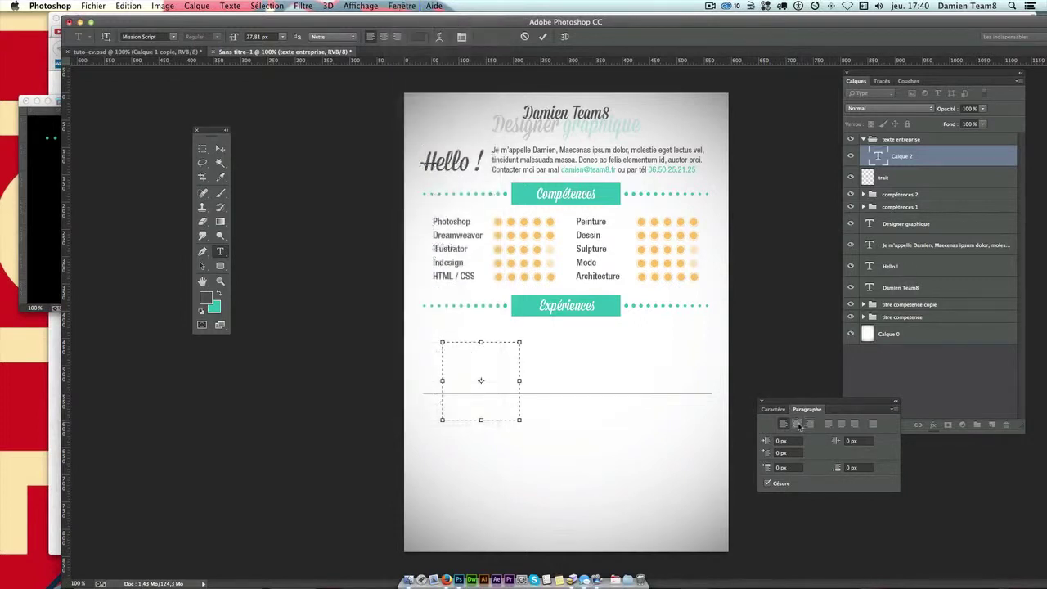
{"action": "left_click", "coordinate": [797, 424]}
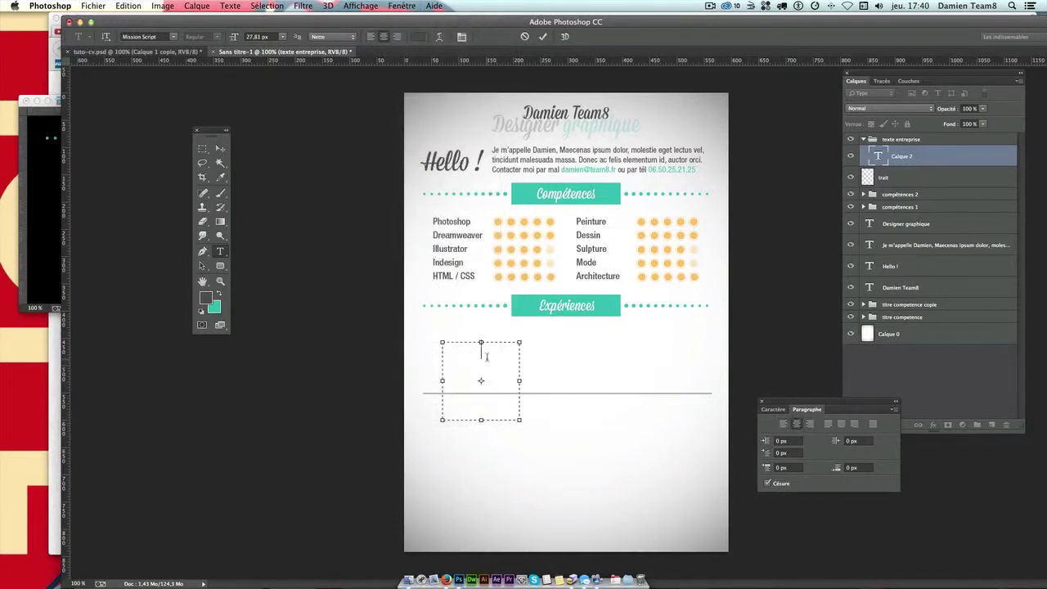
Type the placeholder Nom de l'entreprise and select all of it
{"action": "type", "text": "M"}
{"action": "type", "text": "om"}
{"action": "type", "text": " de l'entre"}
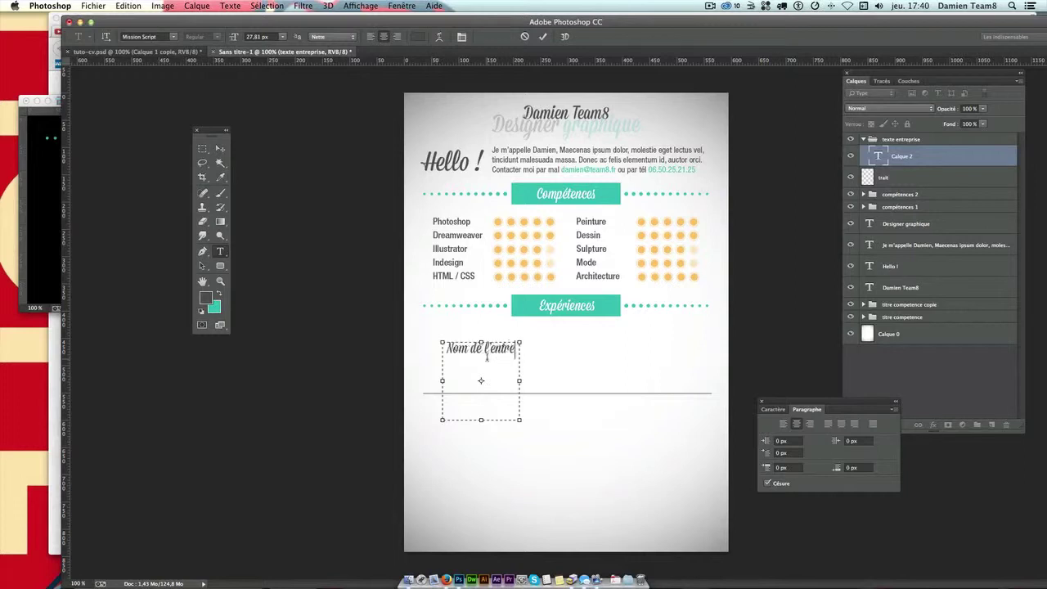
{"action": "type", "text": "prise"}
{"action": "key", "text": "super+a"}
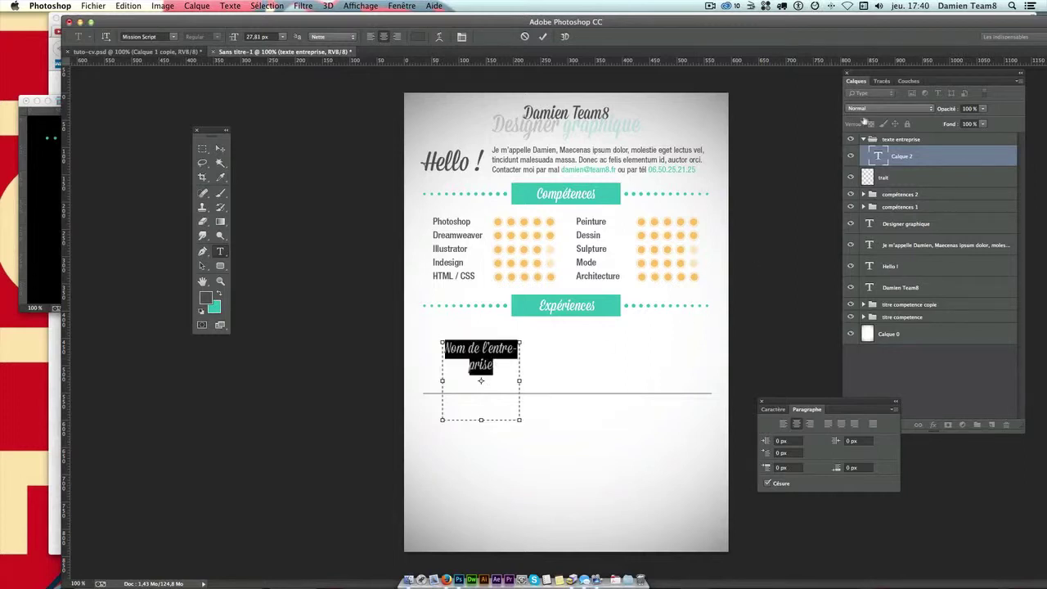
{"action": "left_click", "coordinate": [774, 409]}
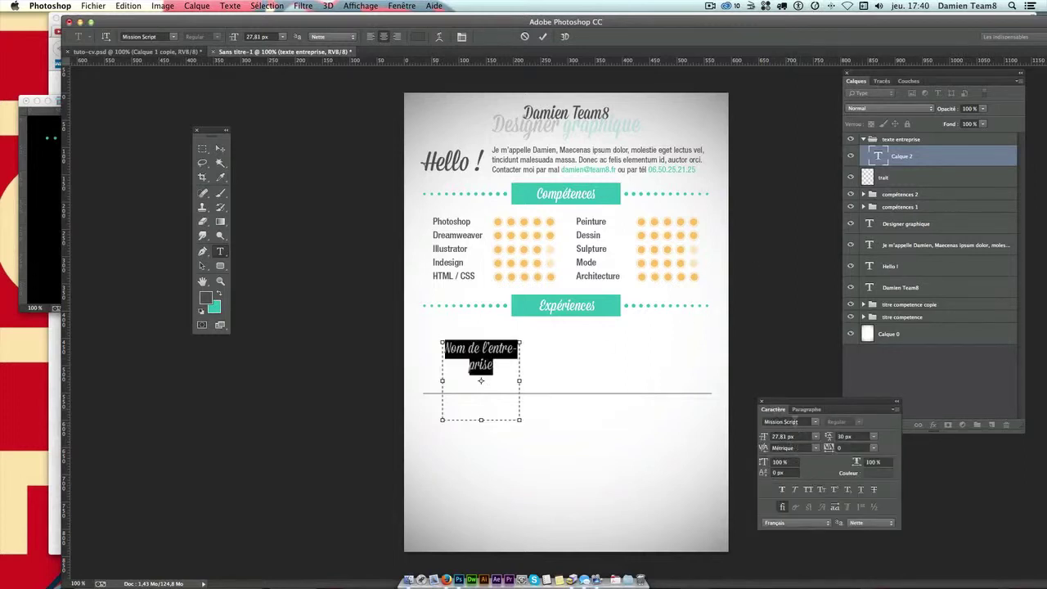
Set the font to Helvetica Neue, trying 67 Medium Condensed then 57 Condensed
{"action": "left_click", "coordinate": [802, 421]}
{"action": "type", "text": "Helvetica"}
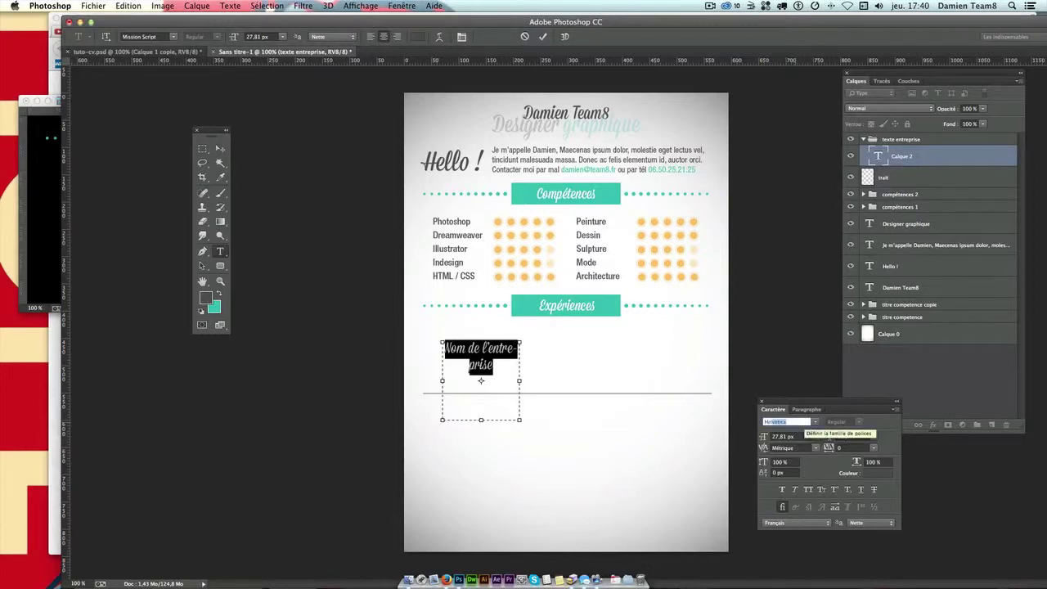
{"action": "left_click", "coordinate": [816, 421]}
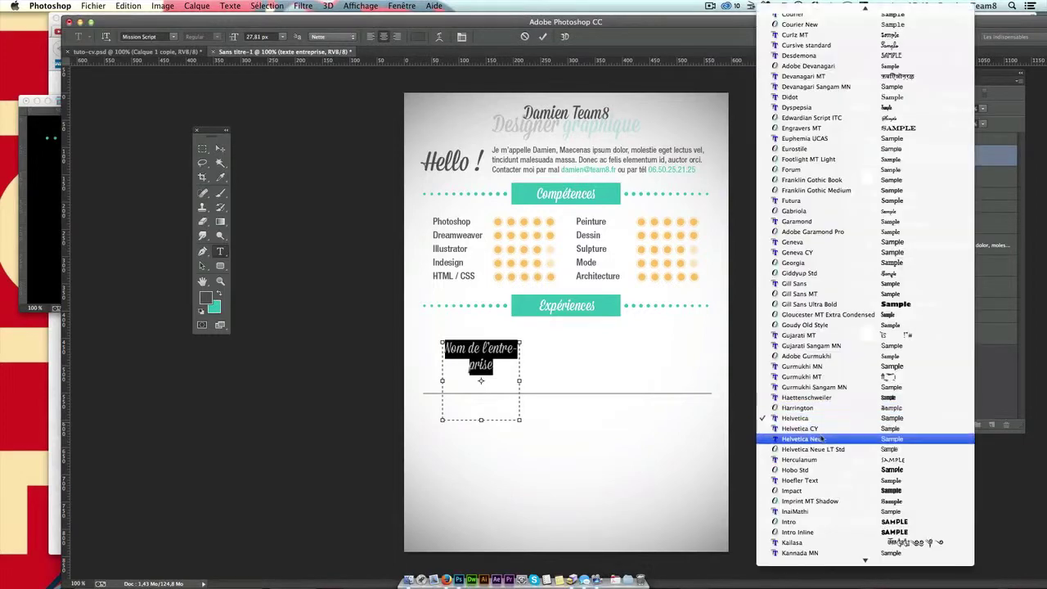
{"action": "left_click", "coordinate": [824, 448]}
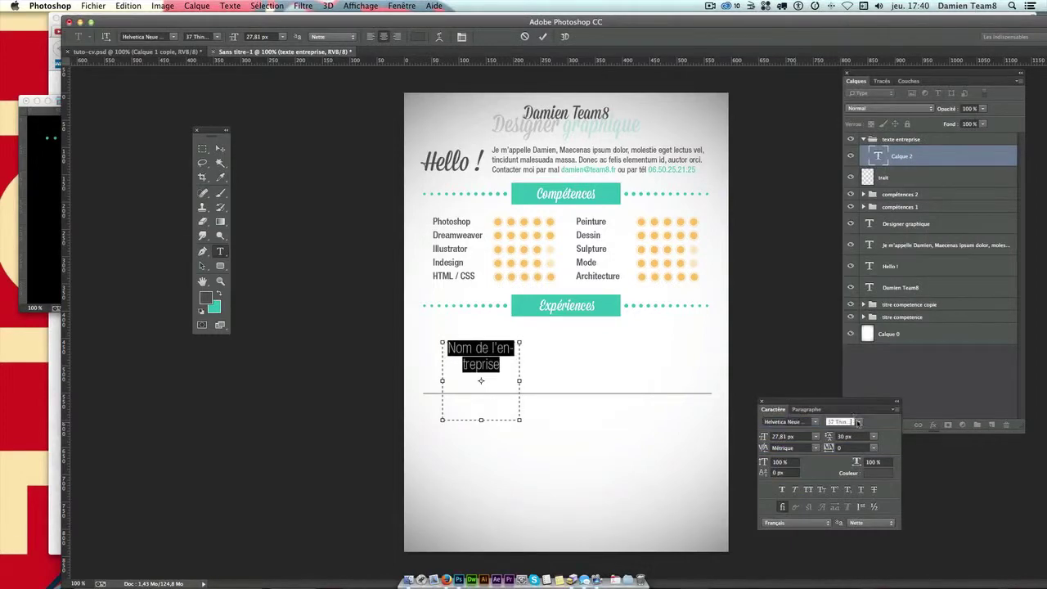
{"action": "left_click", "coordinate": [854, 421]}
{"action": "left_click", "coordinate": [856, 432]}
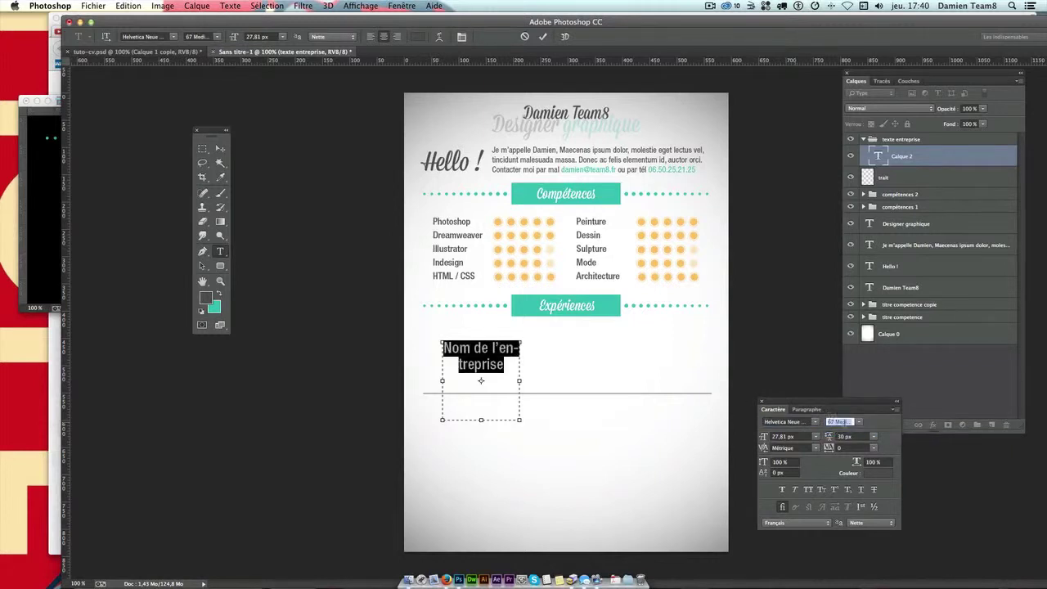
{"action": "left_click", "coordinate": [859, 421]}
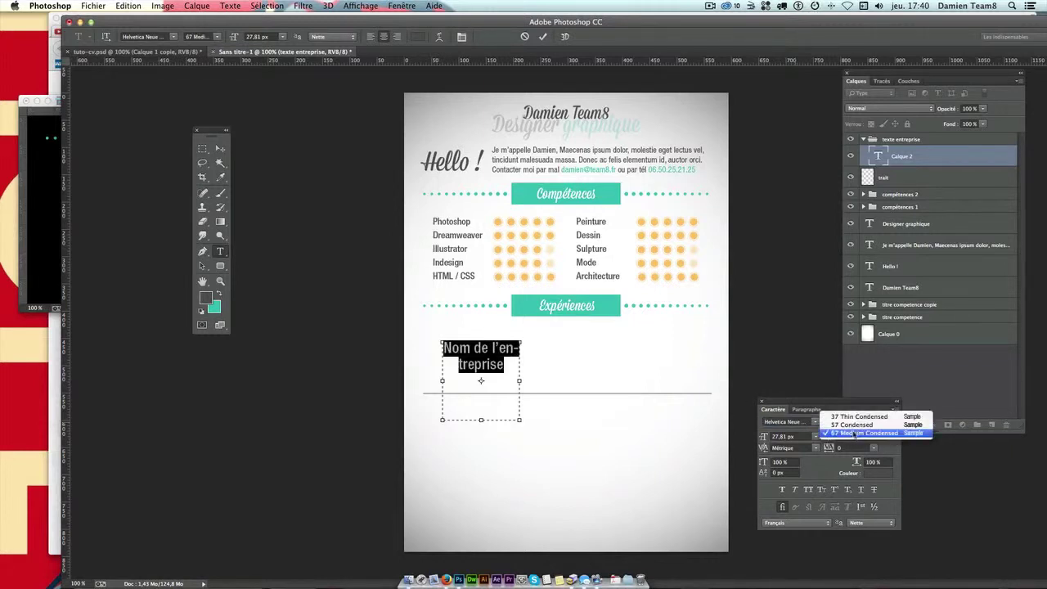
{"action": "left_click", "coordinate": [857, 433]}
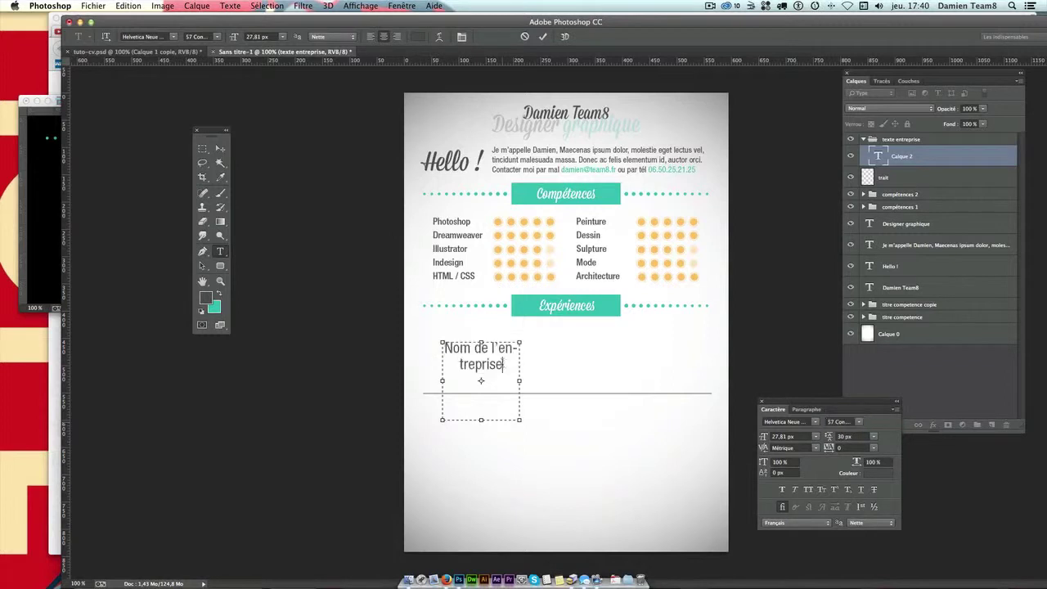
{"action": "key", "text": "Up"}
Set the size to 20 px, widen the text box, and switch to All Caps
{"action": "left_click", "coordinate": [781, 436]}
{"action": "type", "text": "20"}
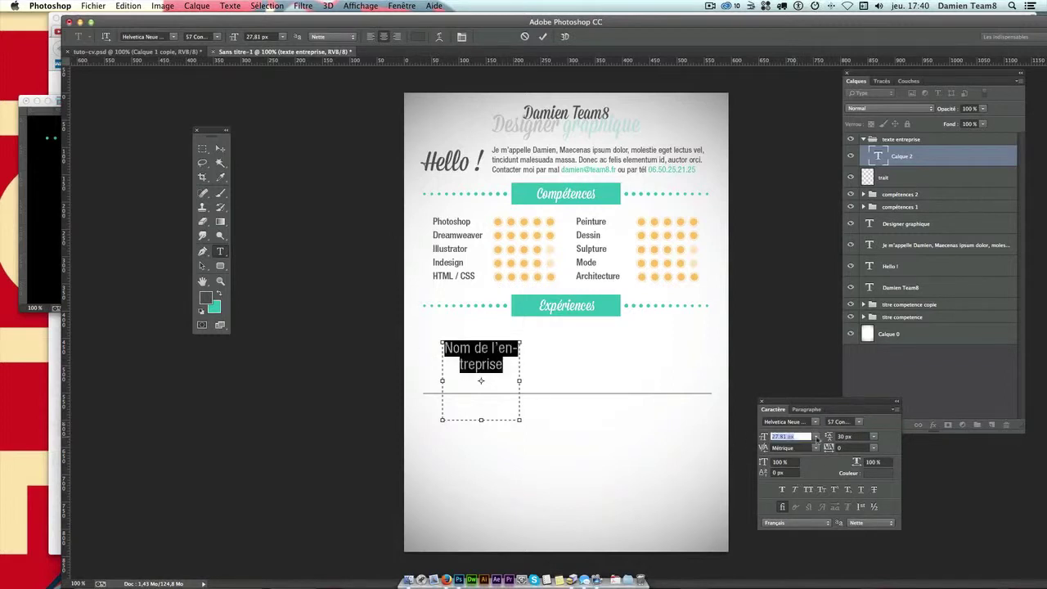
{"action": "key", "text": "Return"}
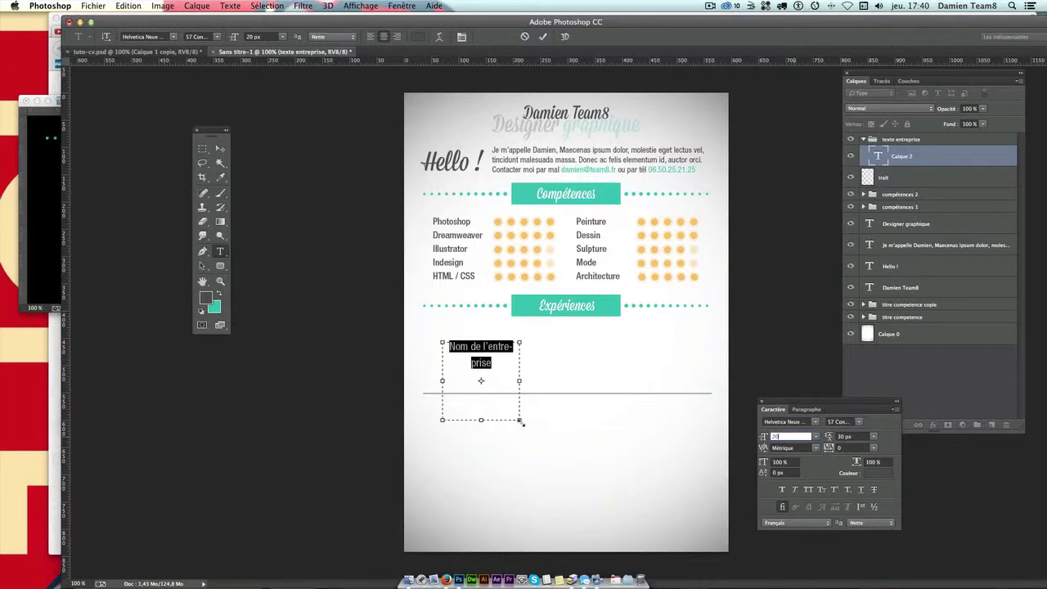
{"action": "left_click_drag", "start_coordinate": [521, 421], "coordinate": [530, 421]}
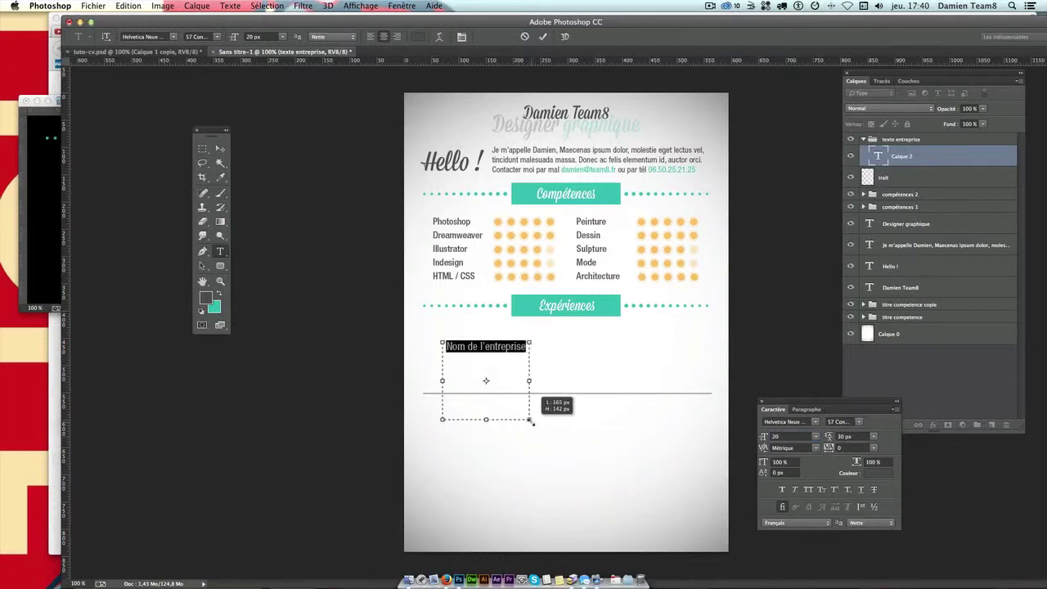
{"action": "left_click", "coordinate": [801, 436]}
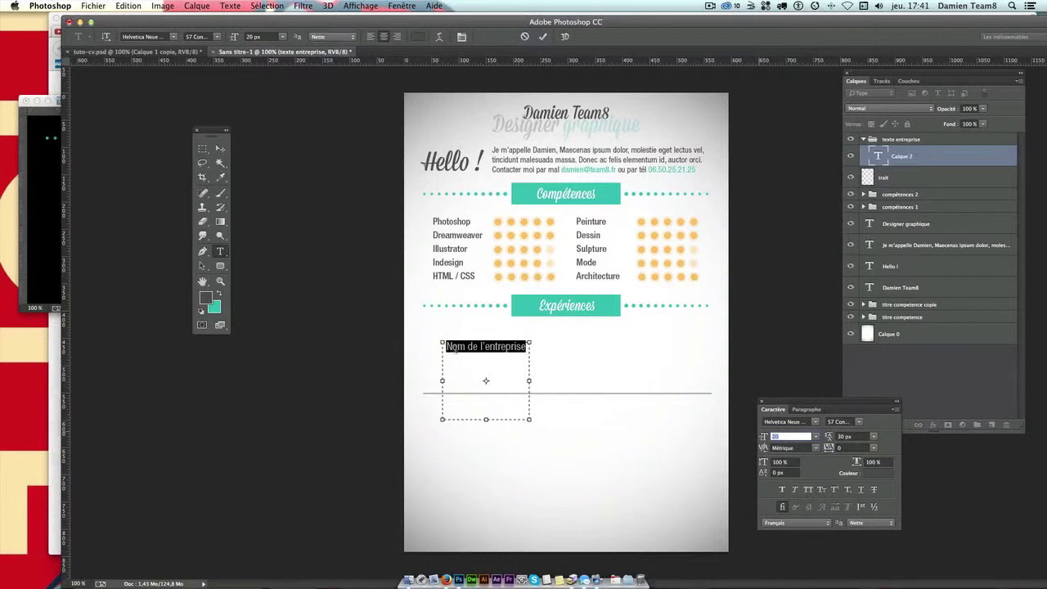
{"action": "left_click_drag", "start_coordinate": [447, 346], "coordinate": [526, 347]}
{"action": "left_click", "coordinate": [807, 490]}
{"action": "left_click_drag", "start_coordinate": [530, 419], "coordinate": [539, 416]}
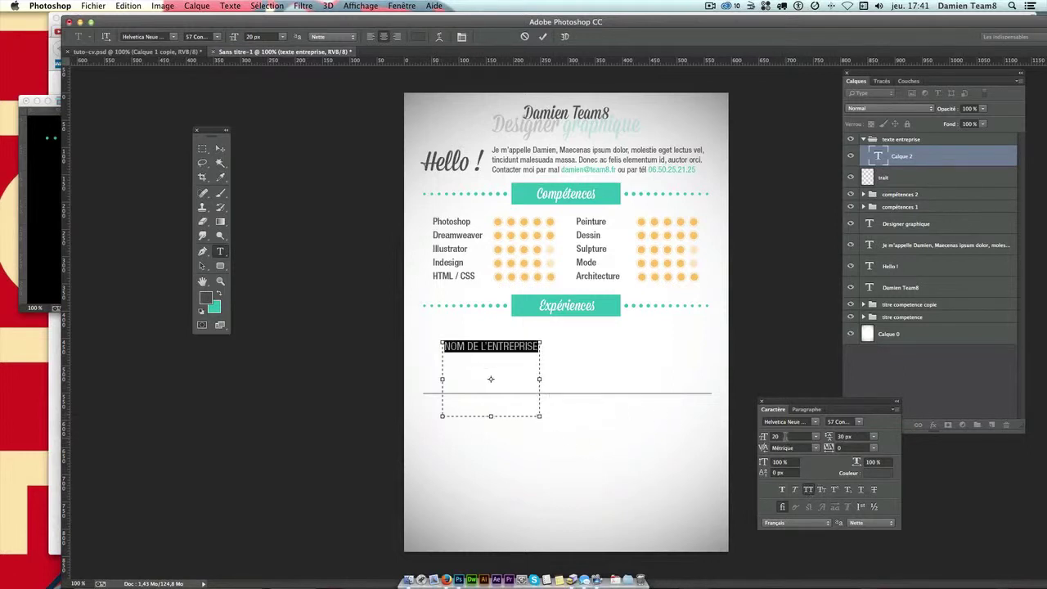
Reduce the font size to 18 px and narrow the text box slightly
{"action": "left_click", "coordinate": [785, 435]}
{"action": "type", "text": "18"}
{"action": "key", "text": "Return"}
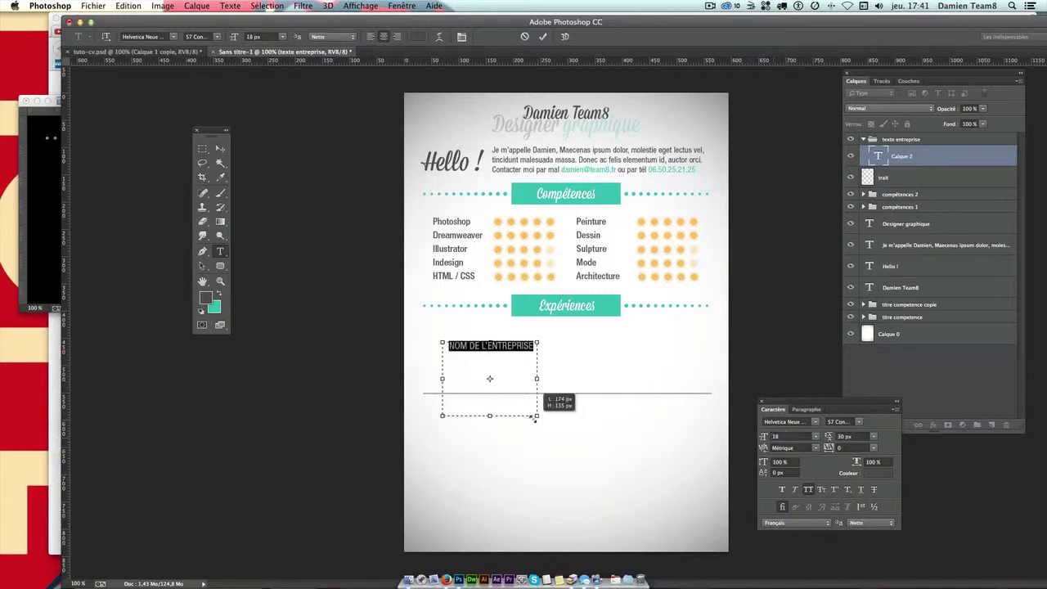
{"action": "left_click_drag", "start_coordinate": [537, 417], "coordinate": [532, 415]}
{"action": "left_click", "coordinate": [506, 358]}
Reapply the Helvetica Neue 67 Medium Condensed style to the company name
{"action": "left_click_drag", "start_coordinate": [530, 347], "coordinate": [405, 353]}
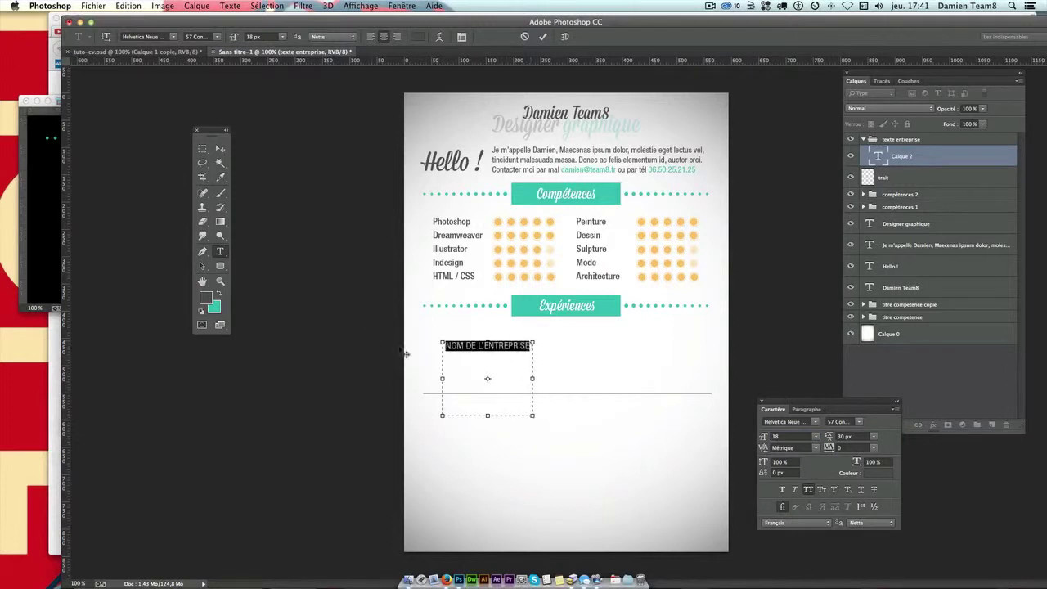
{"action": "left_click", "coordinate": [859, 421]}
{"action": "left_click", "coordinate": [856, 435]}
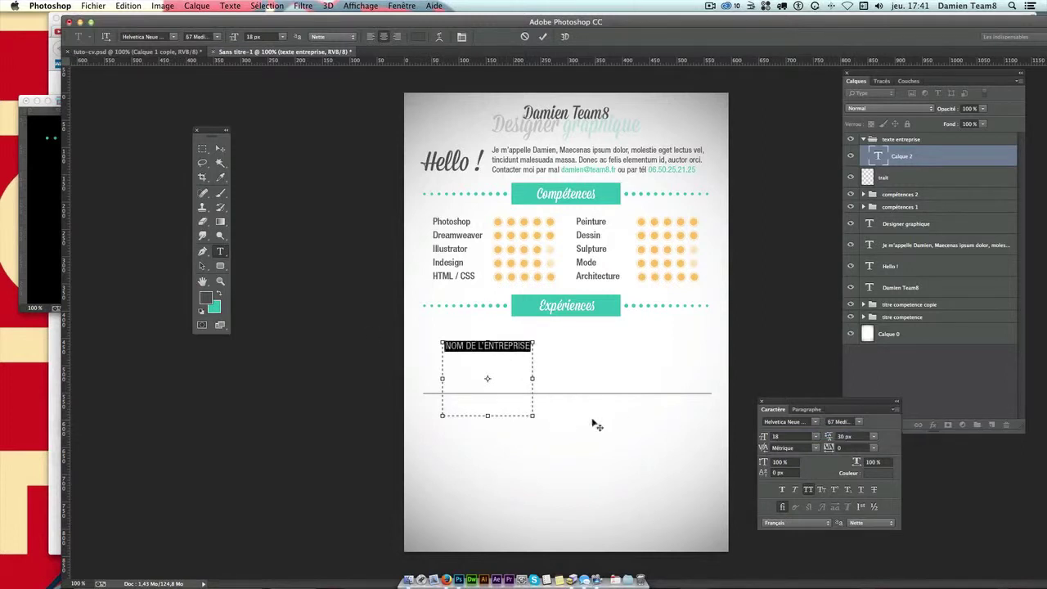
{"action": "left_click", "coordinate": [497, 364]}
{"action": "left_click_drag", "start_coordinate": [532, 347], "coordinate": [409, 345]}
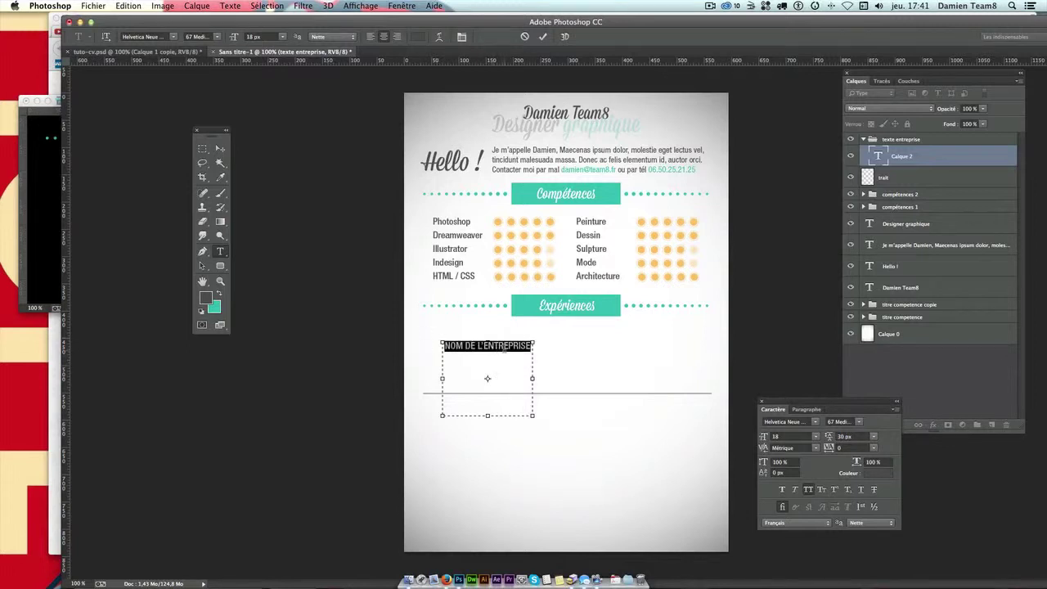
{"action": "left_click", "coordinate": [532, 346]}
{"action": "type", "text": "D"}
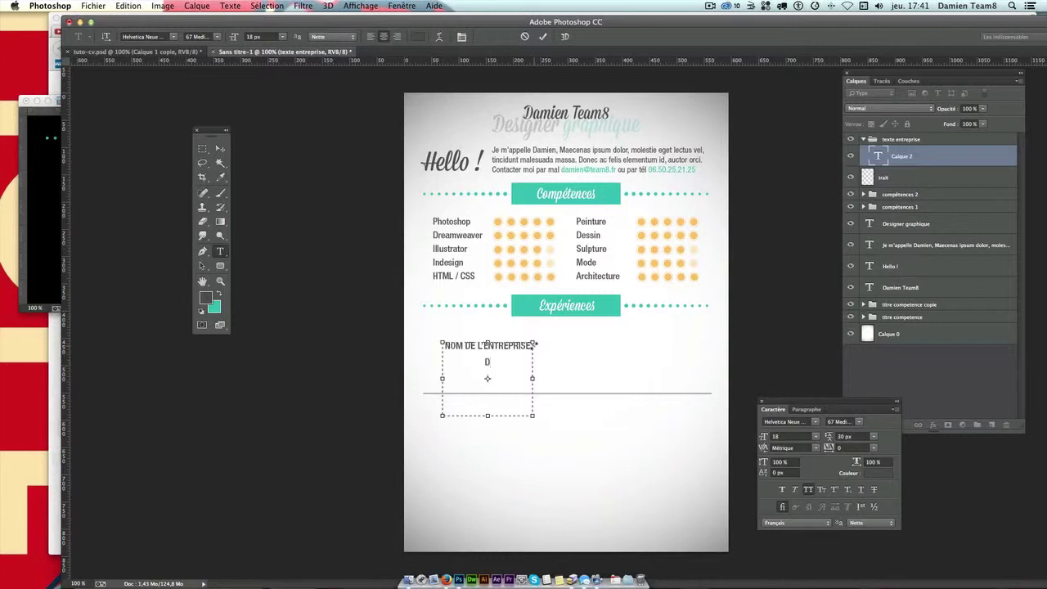
Finish typing 'Designer graphique' on the second line and turn off all caps for it
{"action": "type", "text": "E"}
{"action": "type", "text": "SIGNER "}
{"action": "type", "text": "GRA"}
{"action": "type", "text": "PHIQUE"}
{"action": "left_click_drag", "start_coordinate": [445, 362], "coordinate": [530, 362]}
{"action": "left_click", "coordinate": [808, 489]}
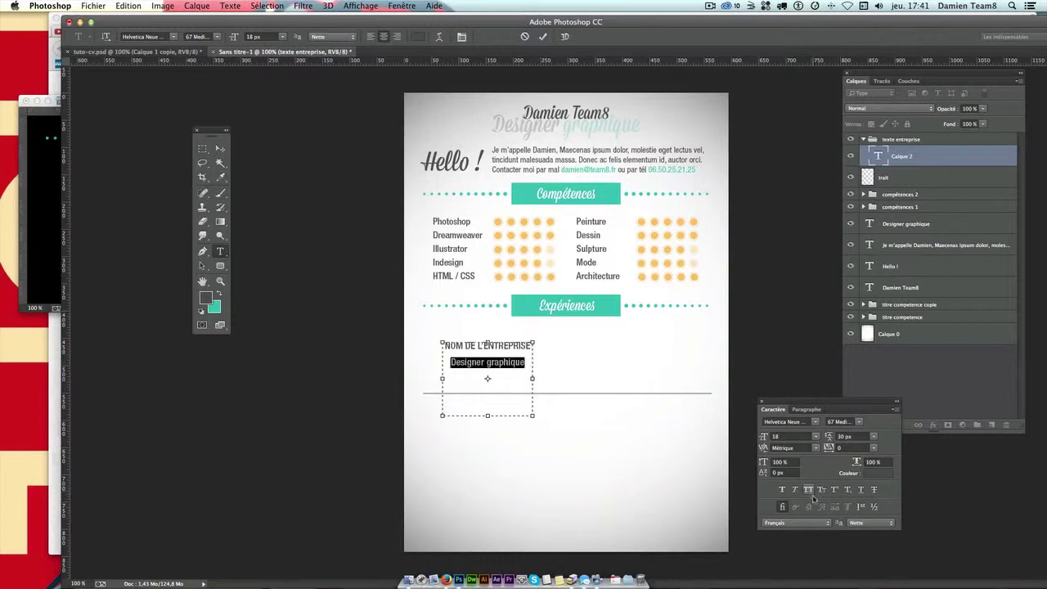
{"action": "left_click", "coordinate": [522, 369]}
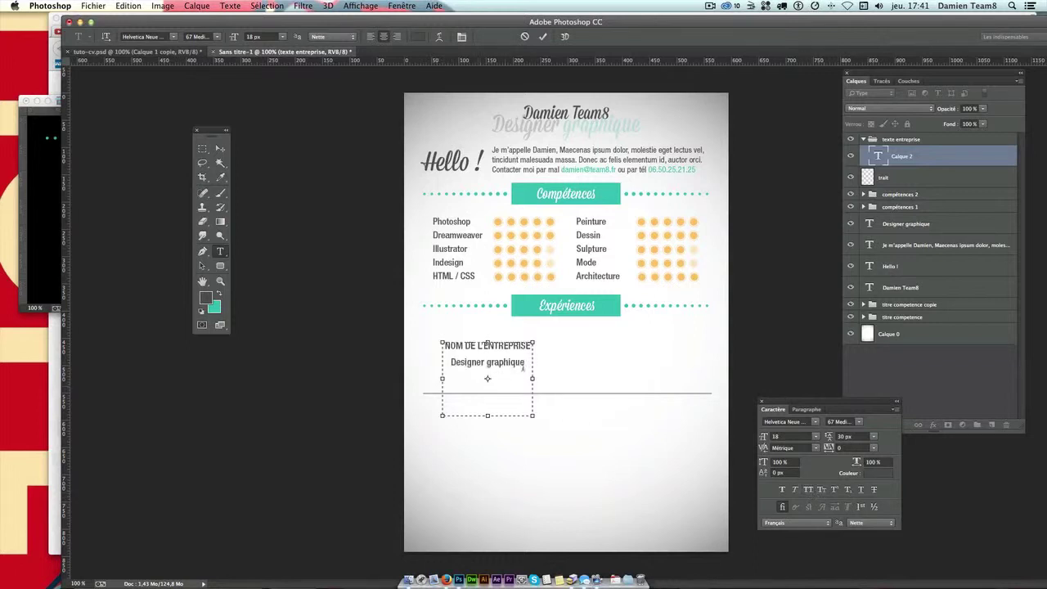
{"action": "double_click", "coordinate": [517, 367]}
{"action": "left_click", "coordinate": [528, 361]}
Set the leading to 20 and type the 'Conception de site Internet' description lines
{"action": "key", "text": "ctrl+a"}
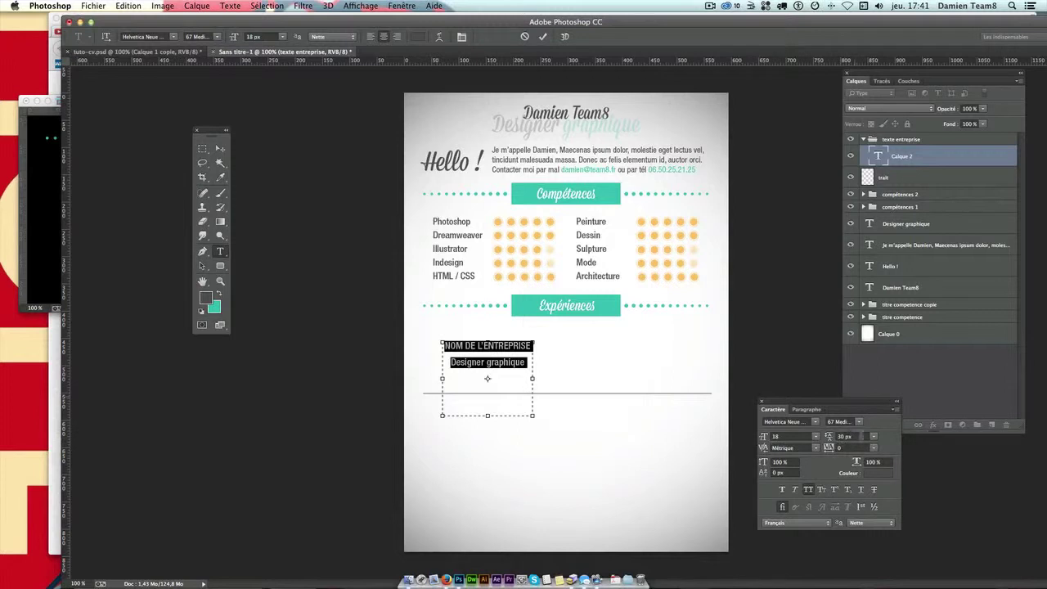
{"action": "key", "text": "Tab"}
{"action": "type", "text": "20"}
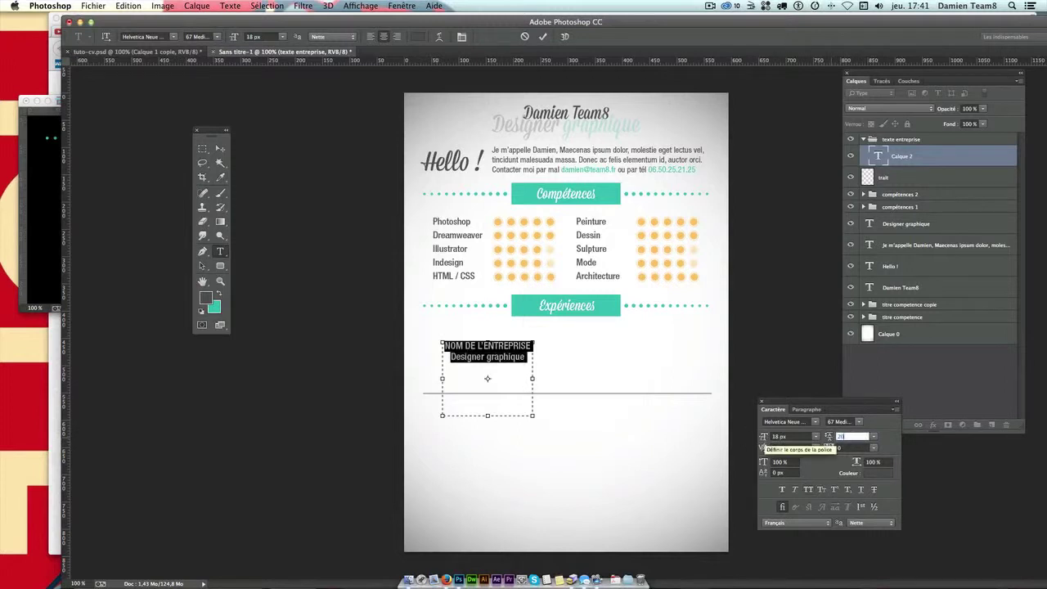
{"action": "left_click", "coordinate": [488, 367]}
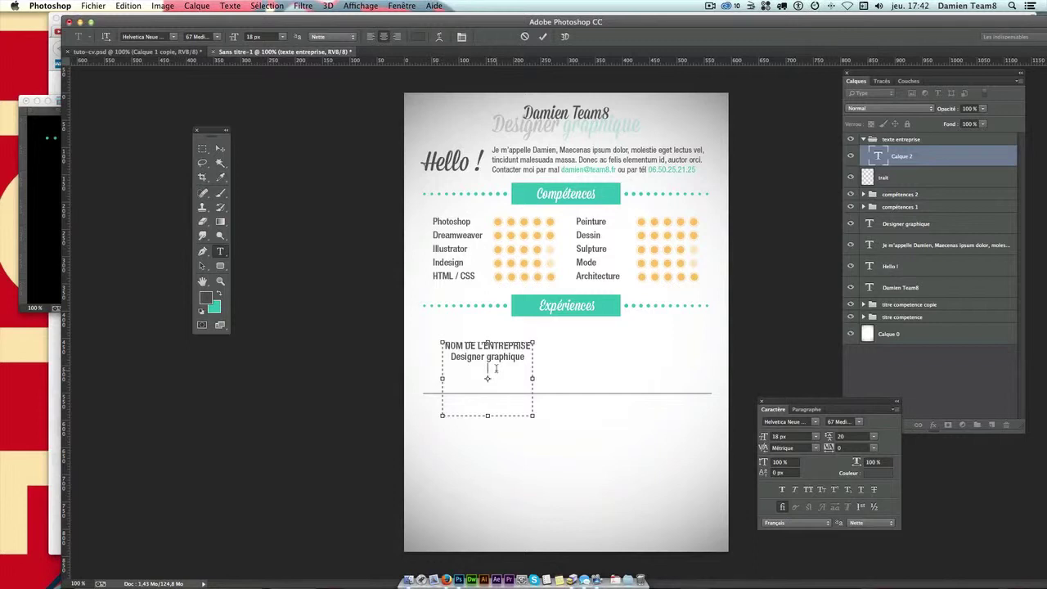
{"action": "type", "text": "Concept"}
{"action": "type", "text": "ionde site"}
{"action": "type", "text": " Internet"}
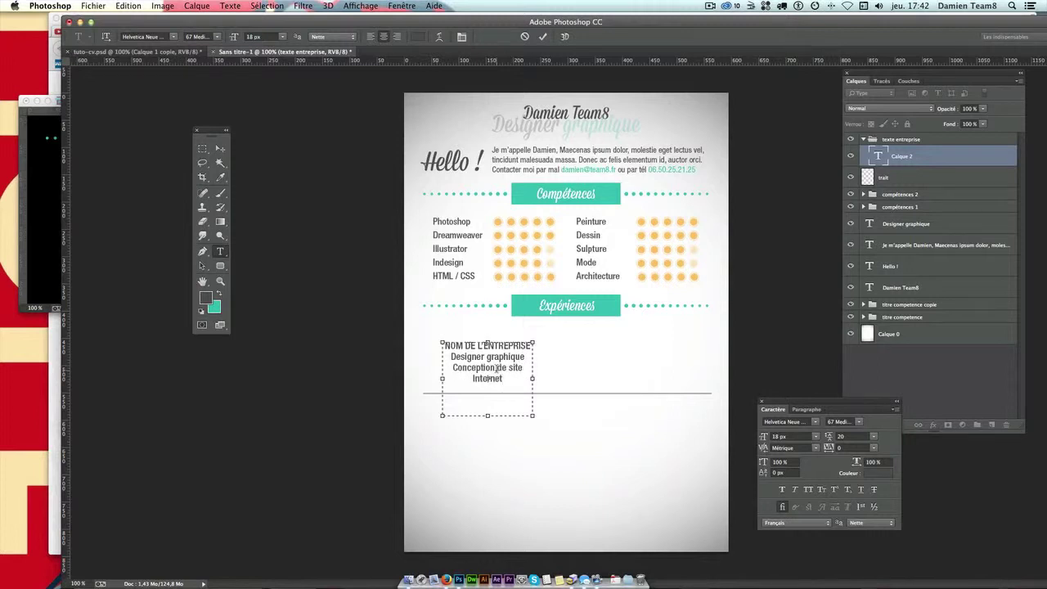
{"action": "type", "text": "- C"}
{"action": "type", "text": "ommunicat"}
{"action": "type", "text": "ion visuelle et"}
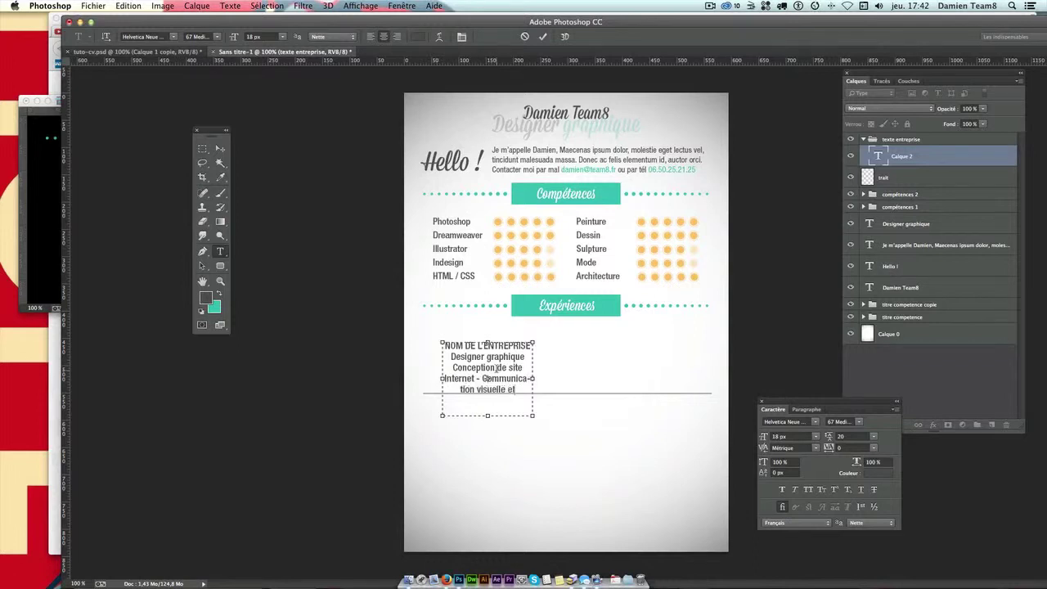
{"action": "type", "text": "har"}
{"action": "type", "text": "te"}
{"action": "type", "text": "aphique"}
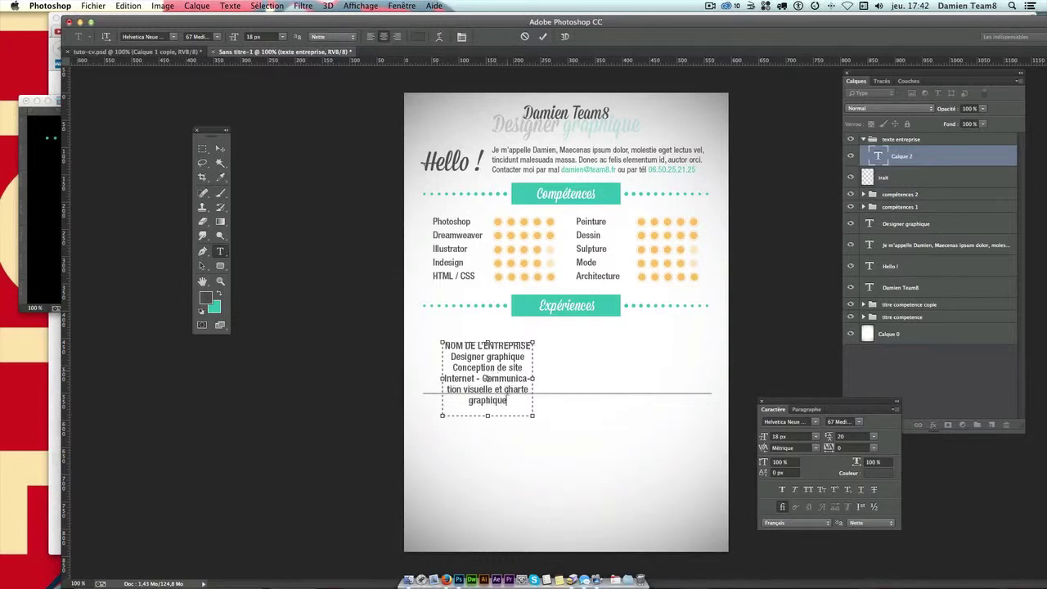
Make the description lines 14 px in a condensed weight
{"action": "left_click", "coordinate": [424, 368], "text": "shift"}
{"action": "left_click_drag", "start_coordinate": [513, 403], "coordinate": [450, 368]}
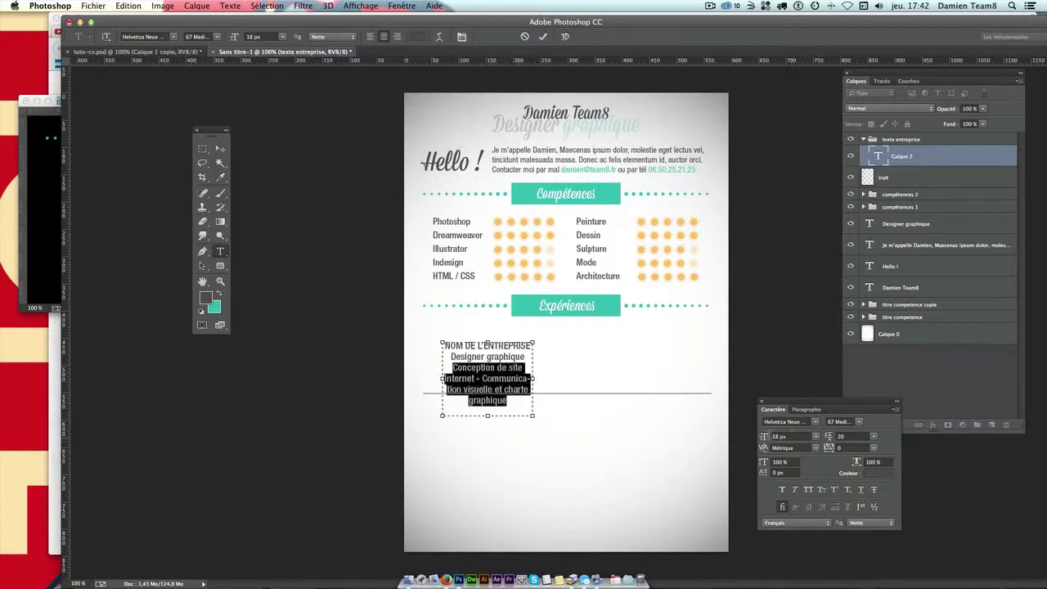
{"action": "left_click", "coordinate": [793, 436]}
{"action": "type", "text": "14"}
{"action": "key", "text": "Return"}
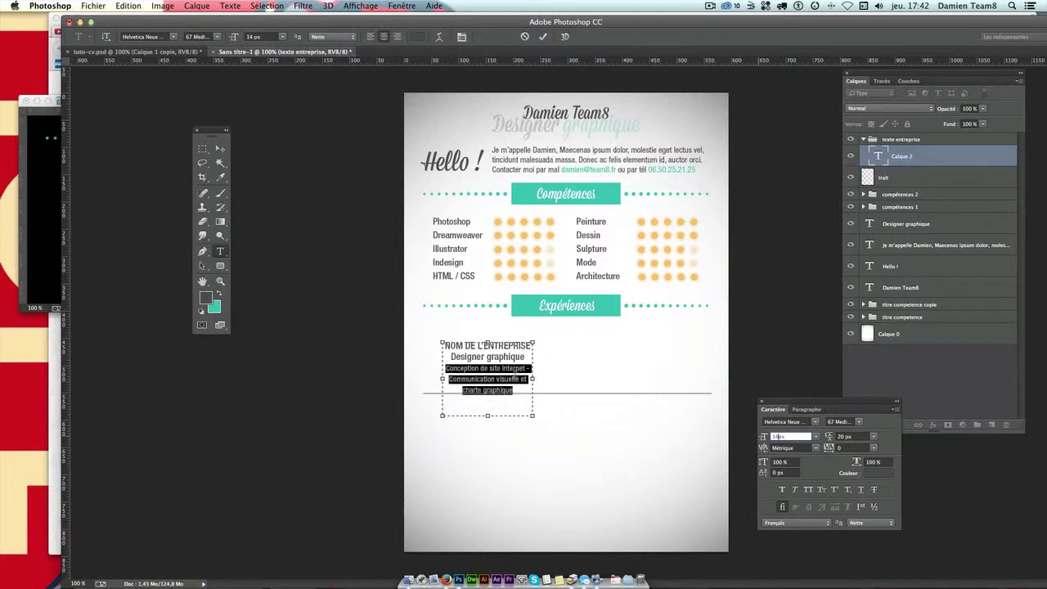
{"action": "left_click", "coordinate": [515, 373]}
{"action": "left_click_drag", "start_coordinate": [518, 389], "coordinate": [430, 370]}
{"action": "left_click", "coordinate": [859, 422]}
{"action": "left_click", "coordinate": [867, 417]}
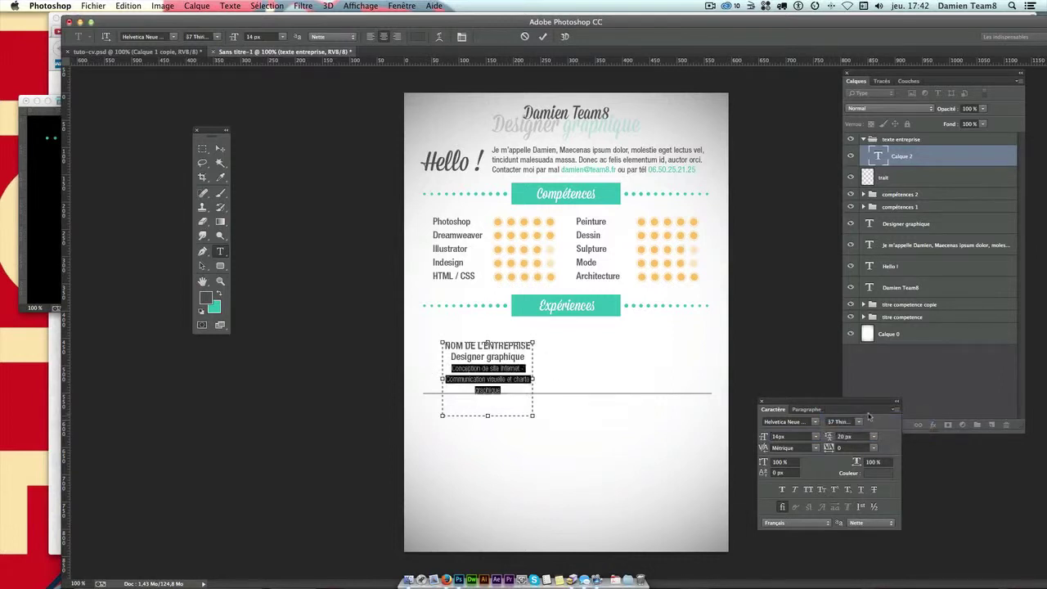
{"action": "left_click", "coordinate": [859, 421]}
{"action": "left_click", "coordinate": [834, 420]}
{"action": "left_click", "coordinate": [521, 389]}
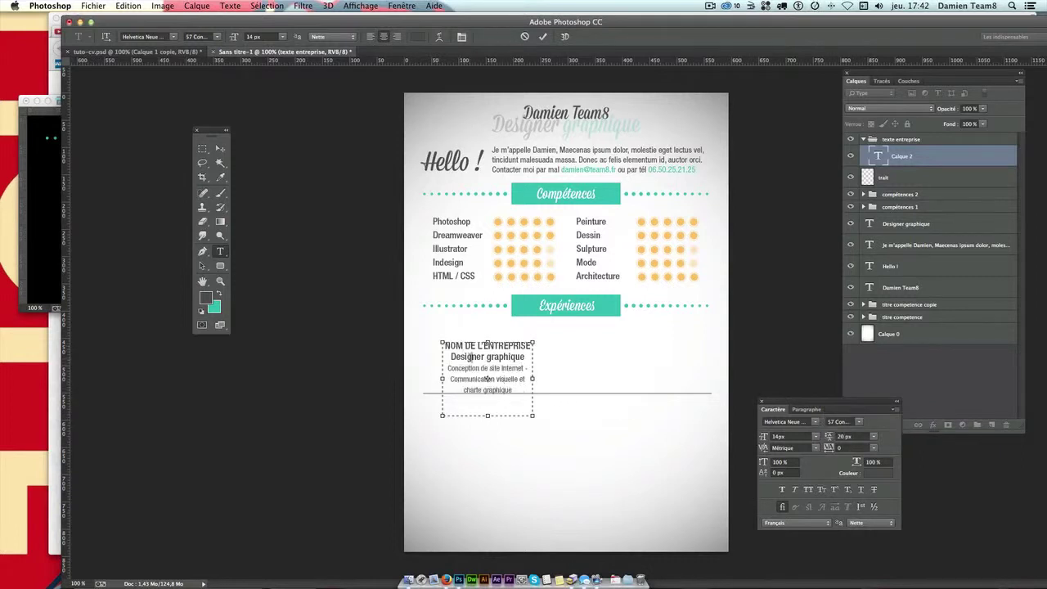
Size 'Designer graphique' at 15 px and the company name at 16 px
{"action": "triple_click", "coordinate": [471, 357]}
{"action": "left_click", "coordinate": [779, 436]}
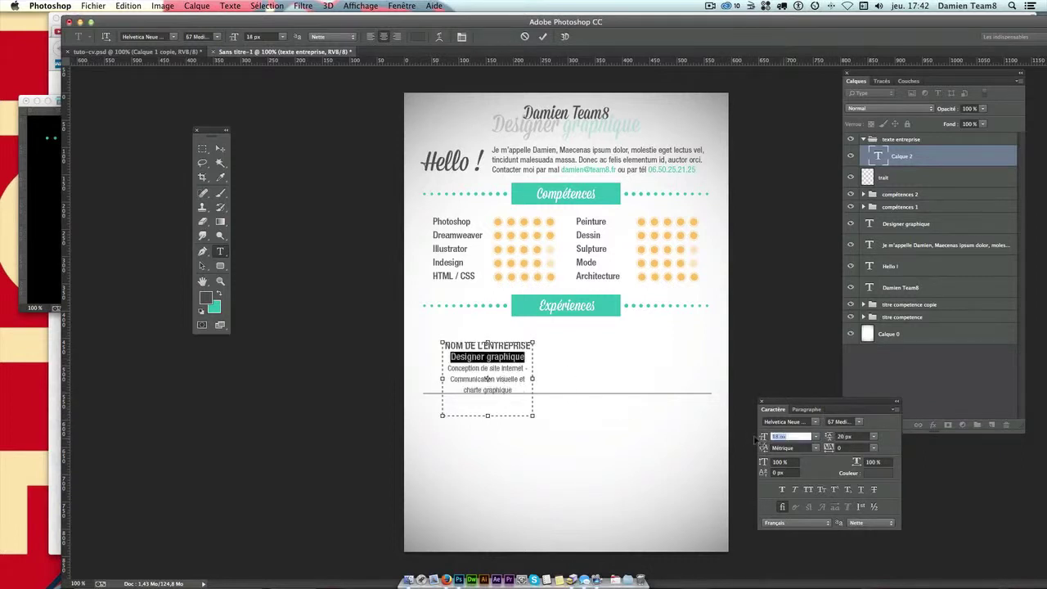
{"action": "type", "text": "15"}
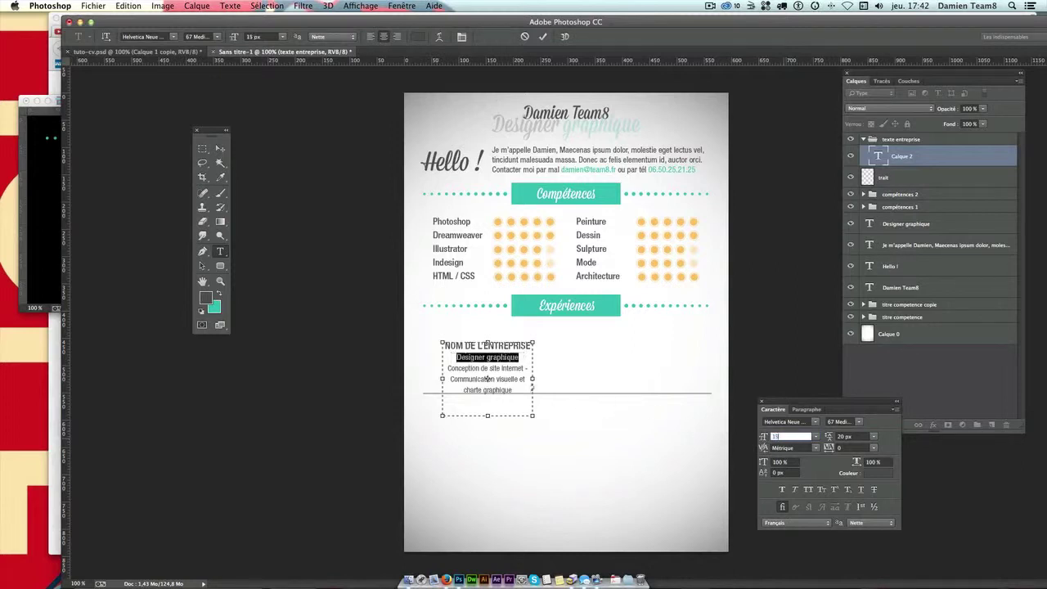
{"action": "triple_click", "coordinate": [487, 345]}
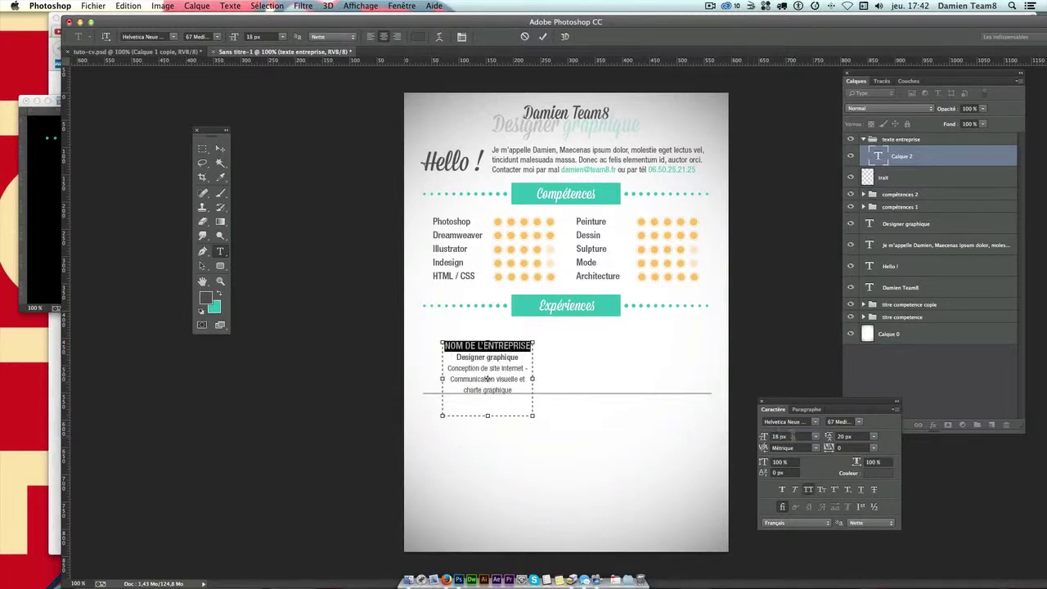
{"action": "left_click_drag", "start_coordinate": [750, 436], "coordinate": [726, 438]}
{"action": "type", "text": "6"}
{"action": "key", "text": "Return"}
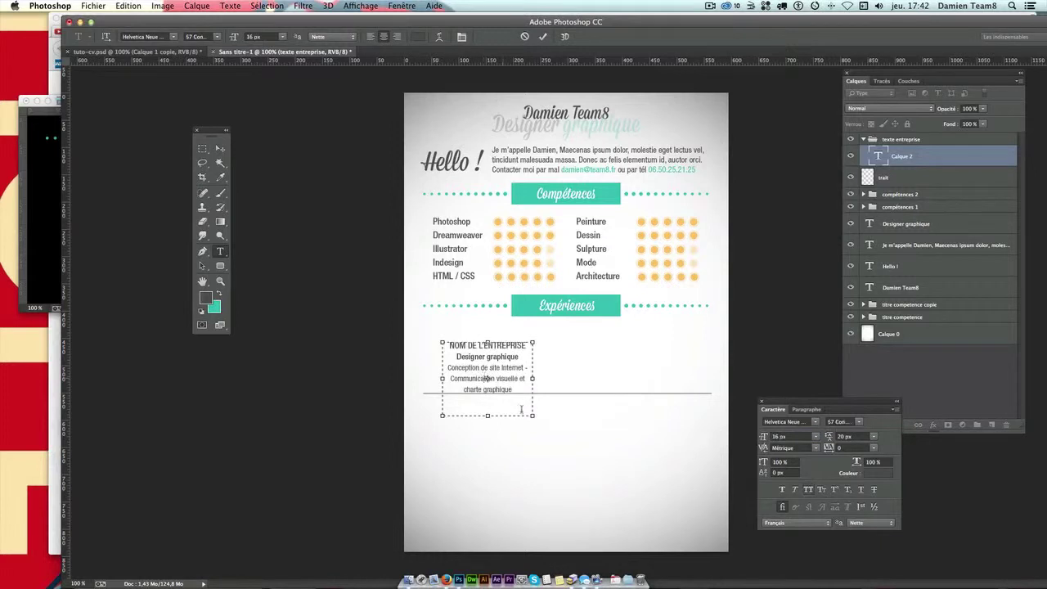
Resize the text frame and add a '2010-2013' date line
{"action": "left_click_drag", "start_coordinate": [488, 415], "coordinate": [488, 397]}
{"action": "left_click_drag", "start_coordinate": [499, 401], "coordinate": [499, 414]}
{"action": "type", "text": "20"}
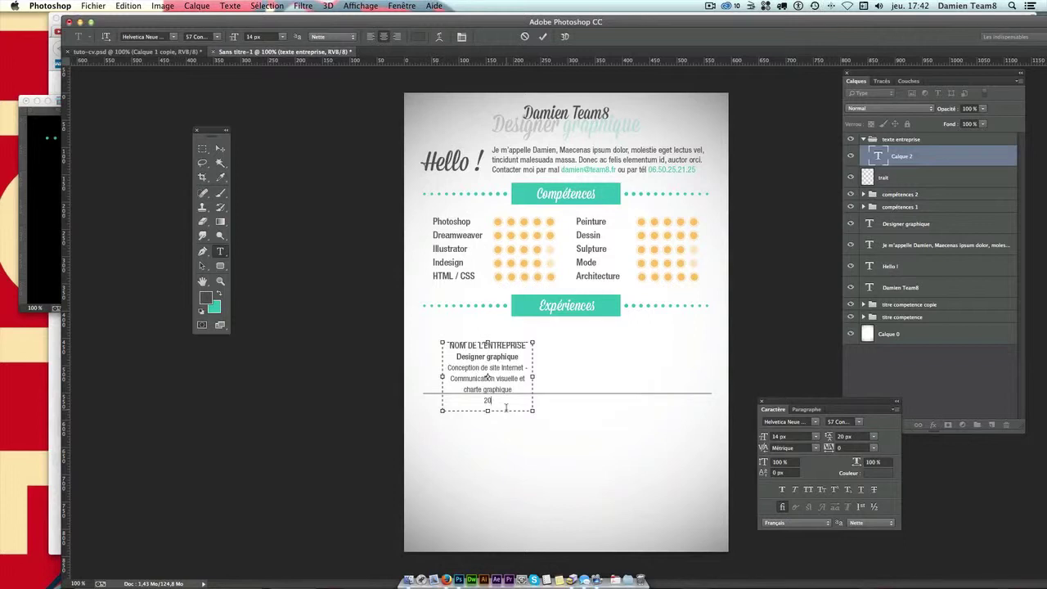
{"action": "type", "text": "10"}
{"action": "type", "text": "-2013"}
{"action": "left_click_drag", "start_coordinate": [518, 347], "coordinate": [458, 337]}
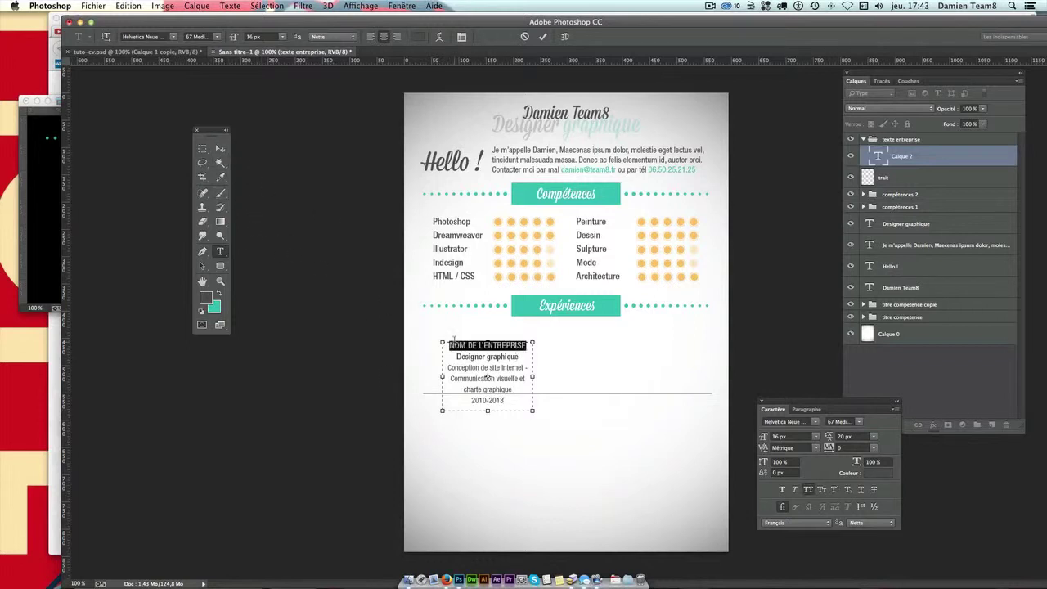
Colour the company name red (#df6560) and commit the text
{"action": "left_click", "coordinate": [207, 300]}
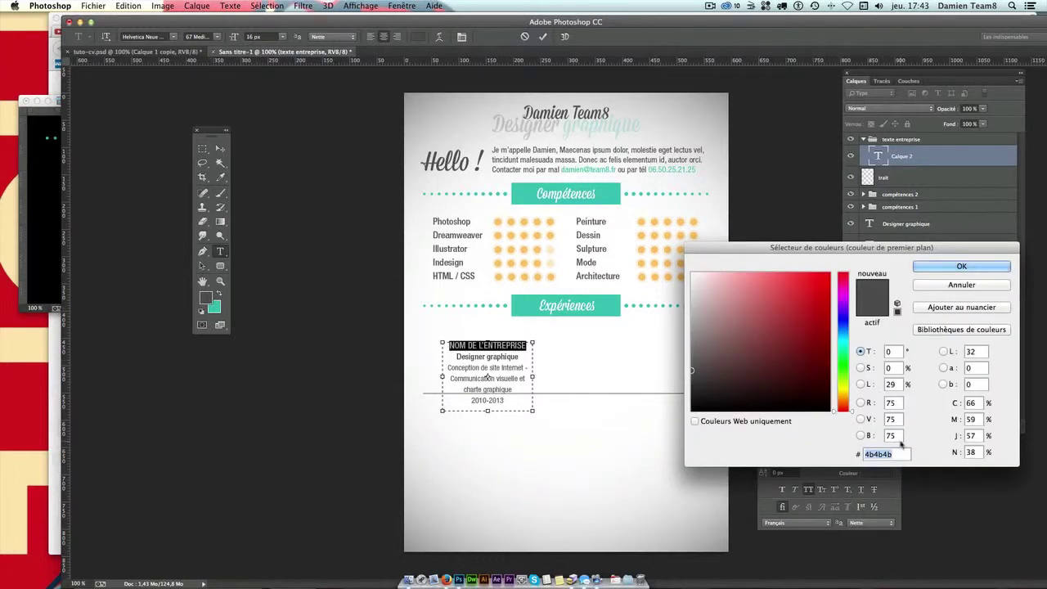
{"action": "type", "text": "df"}
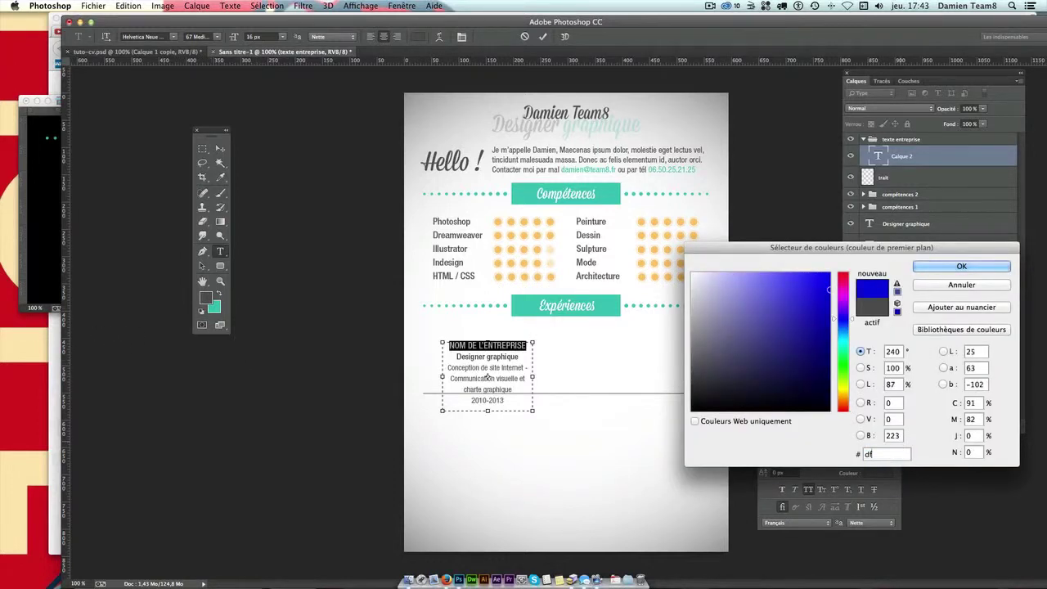
{"action": "type", "text": "6560"}
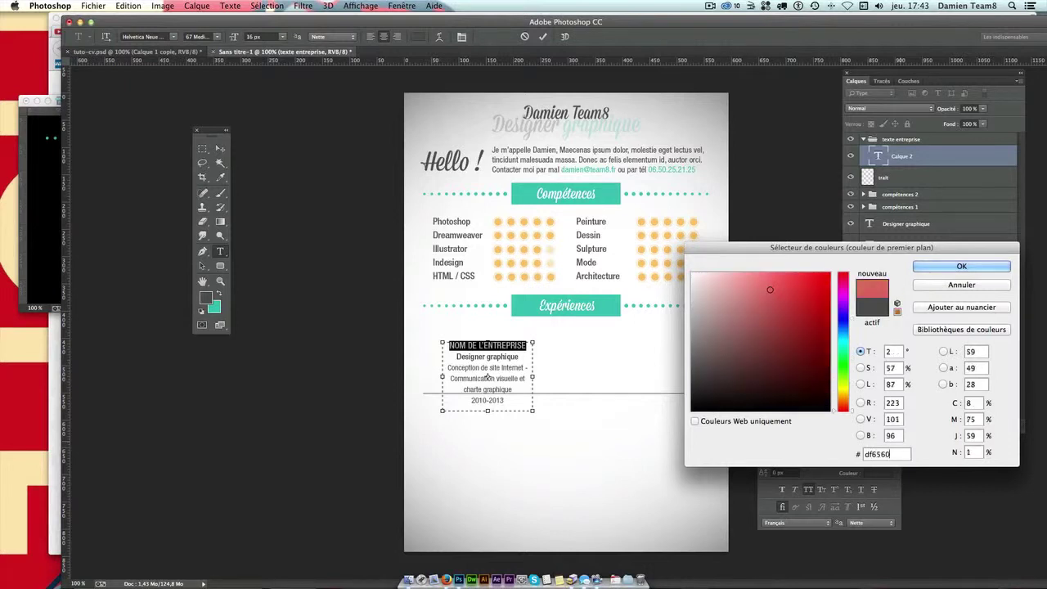
{"action": "key", "text": "Return"}
{"action": "left_click", "coordinate": [485, 367]}
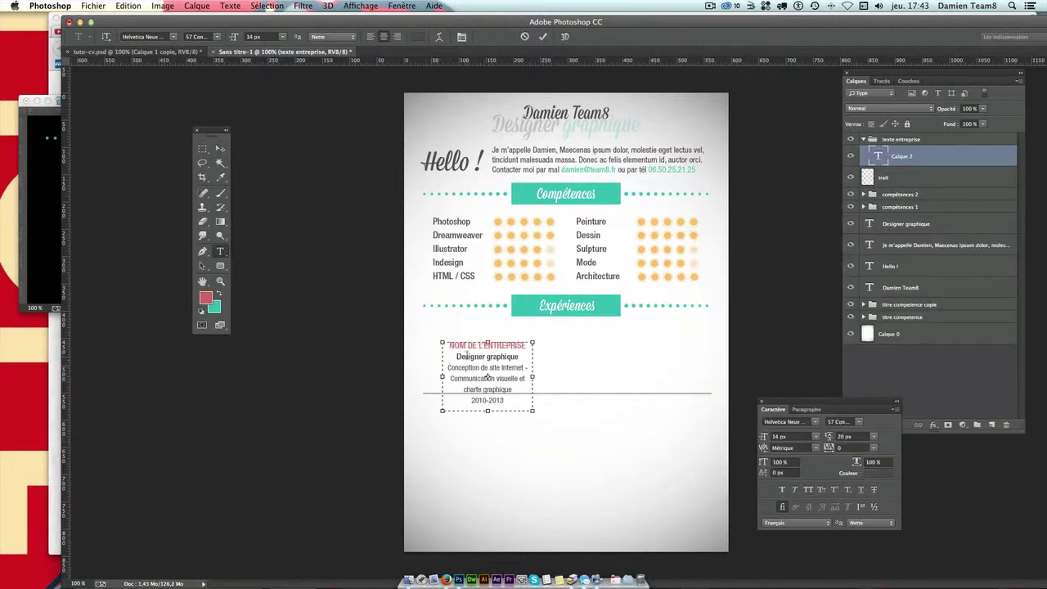
{"action": "left_click_drag", "start_coordinate": [456, 357], "coordinate": [519, 358]}
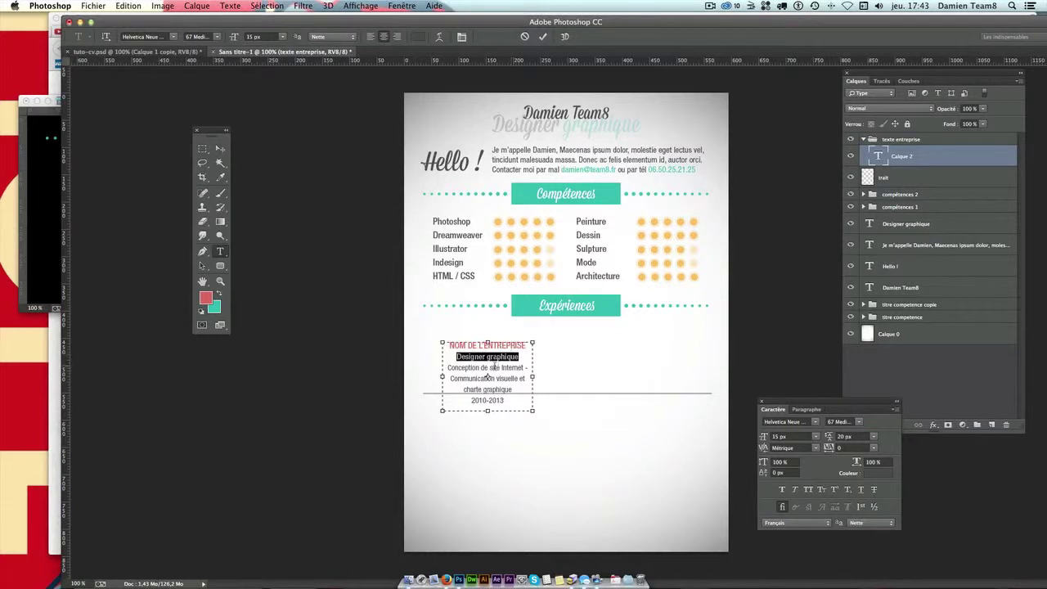
{"action": "left_click_drag", "start_coordinate": [448, 367], "coordinate": [505, 400]}
{"action": "left_click", "coordinate": [504, 399]}
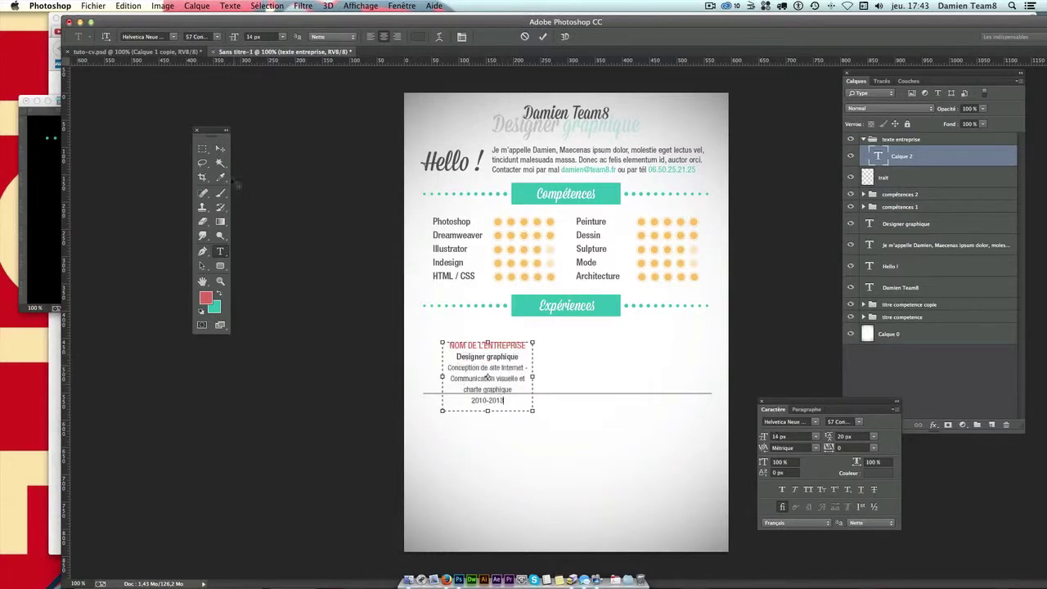
{"action": "left_click", "coordinate": [220, 148]}
Move the experience text block up, then nudge it down to sit above the grey rule
{"action": "left_click_drag", "start_coordinate": [507, 422], "coordinate": [507, 403]}
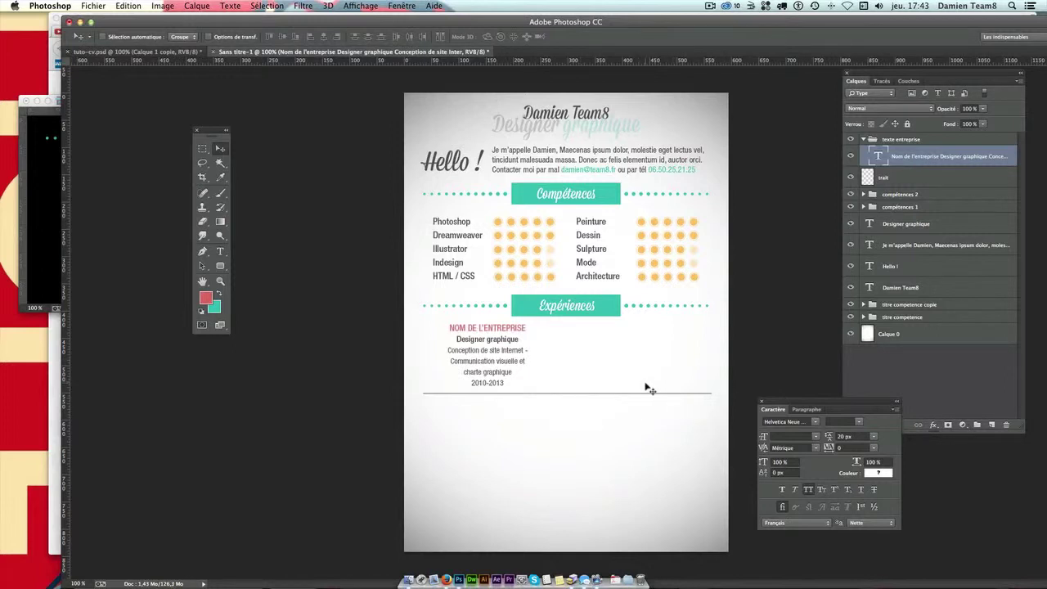
{"action": "key", "text": "Down"}
{"action": "key", "text": "Down"}
{"action": "key", "text": "Down"}
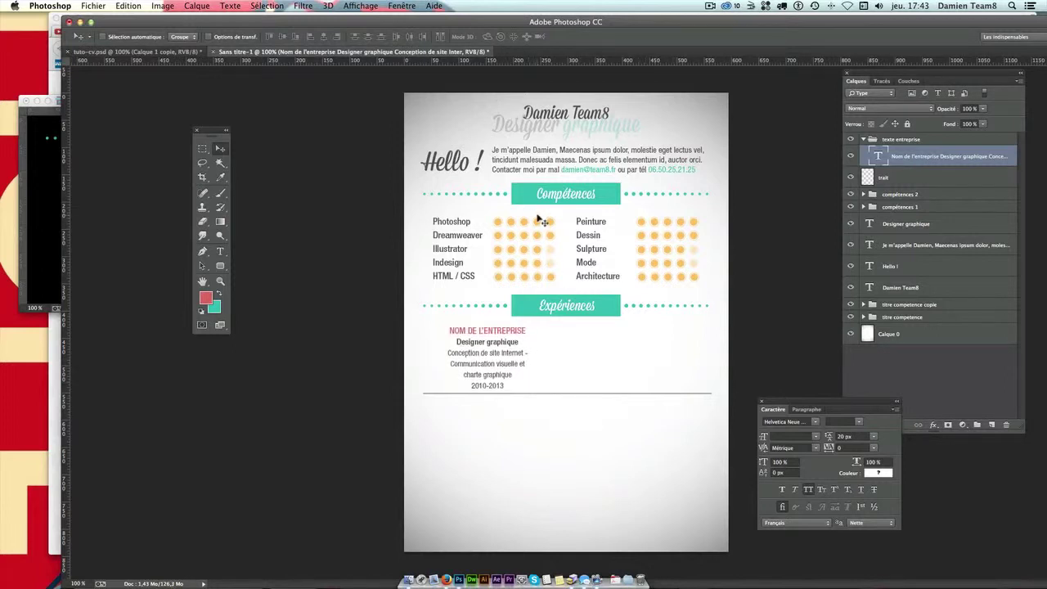
{"action": "key", "text": "Down"}
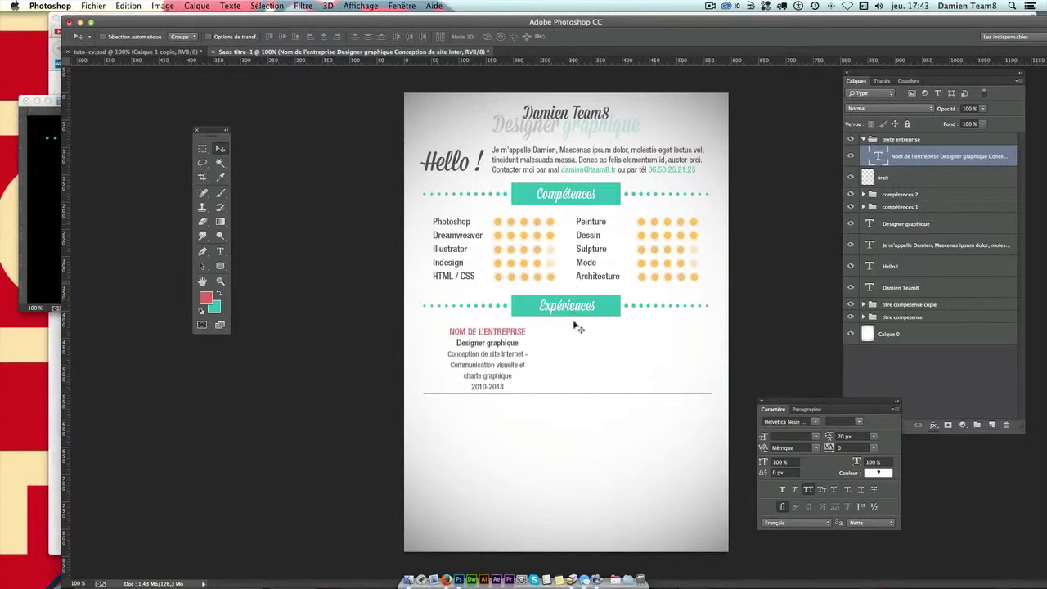
{"action": "key", "text": "Down"}
{"action": "key", "text": "Down"}
{"action": "key", "text": "Down"}
{"action": "key", "text": "Down"}
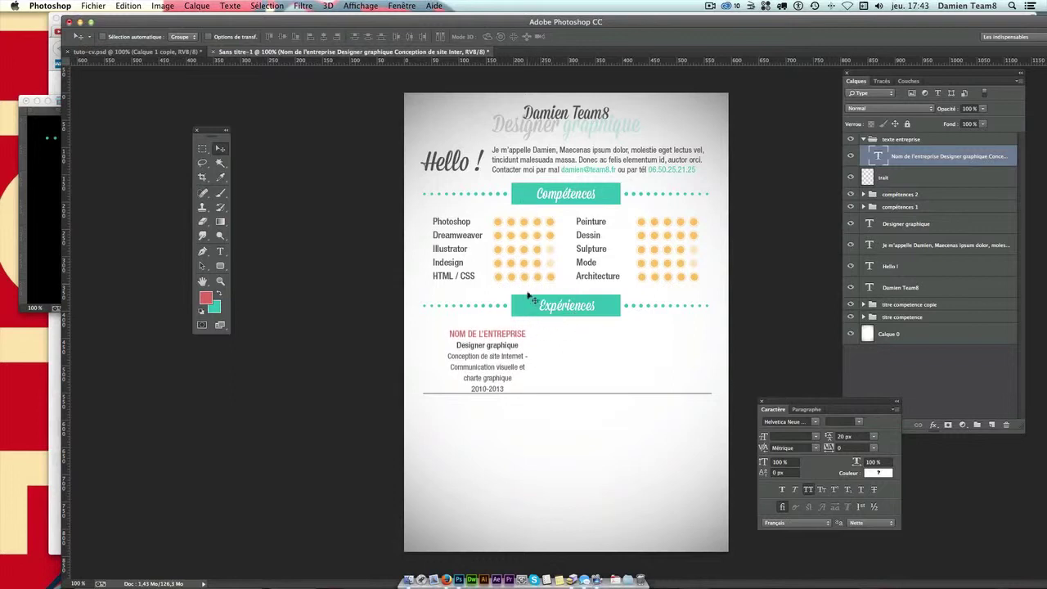
{"action": "key", "text": "Down"}
{"action": "key", "text": "Down"}
Nudge the grey rule (trait layer) down and slightly left, then hide the guides
{"action": "left_click", "coordinate": [895, 179]}
{"action": "key", "text": "Down"}
{"action": "key", "text": "Down"}
{"action": "key", "text": "Down"}
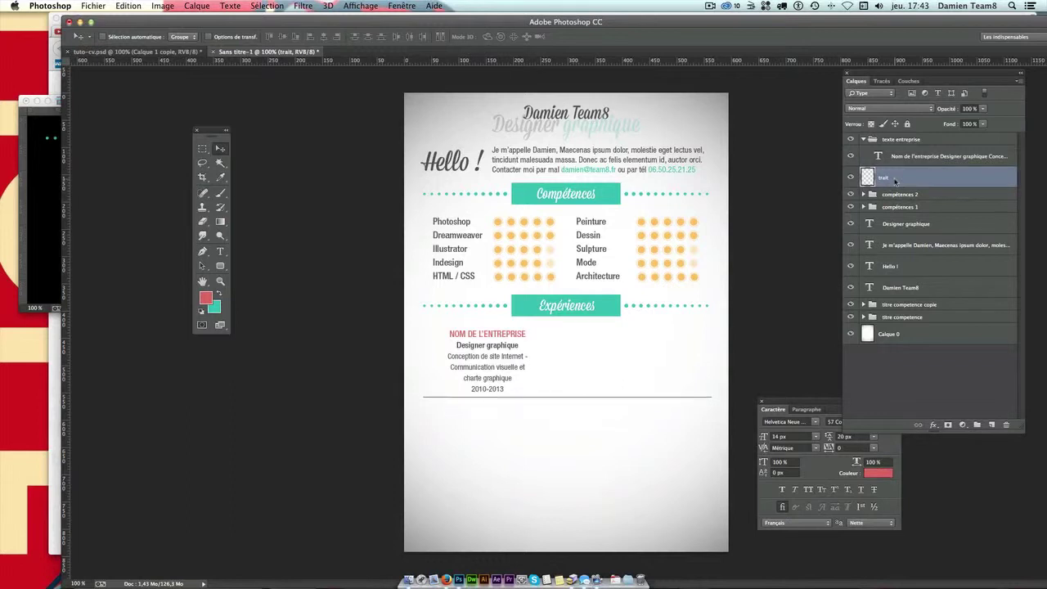
{"action": "key", "text": "Down"}
{"action": "key", "text": "Down"}
{"action": "key", "text": "Down"}
{"action": "key", "text": "Down"}
{"action": "key", "text": "Down"}
{"action": "key", "text": "Down"}
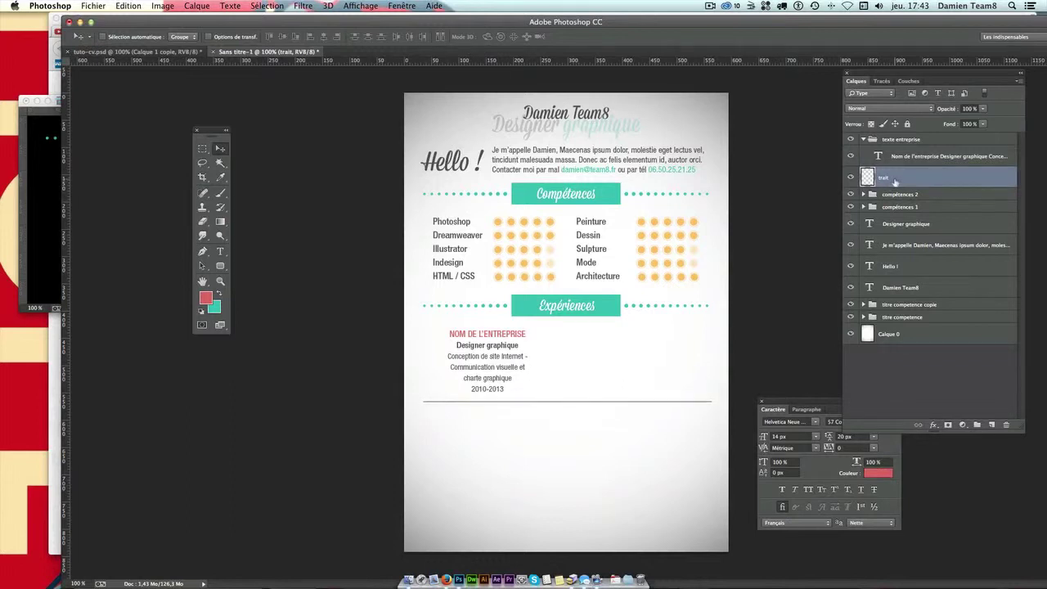
{"action": "key", "text": "Down"}
{"action": "key", "text": "Down"}
{"action": "key", "text": "Down"}
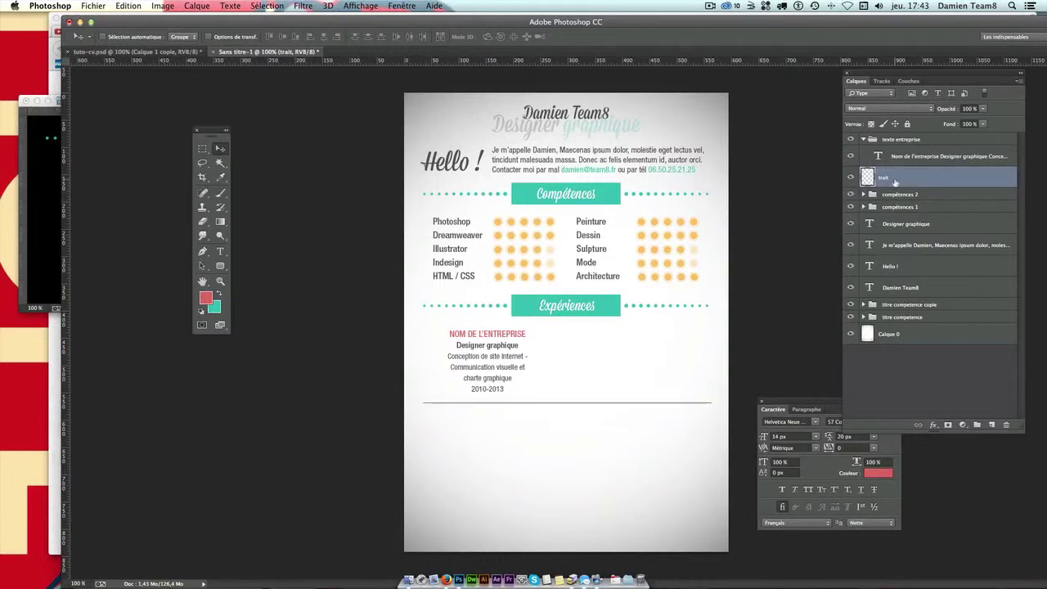
{"action": "key", "text": "ctrl+t"}
{"action": "key", "text": "Left"}
{"action": "key", "text": "Left"}
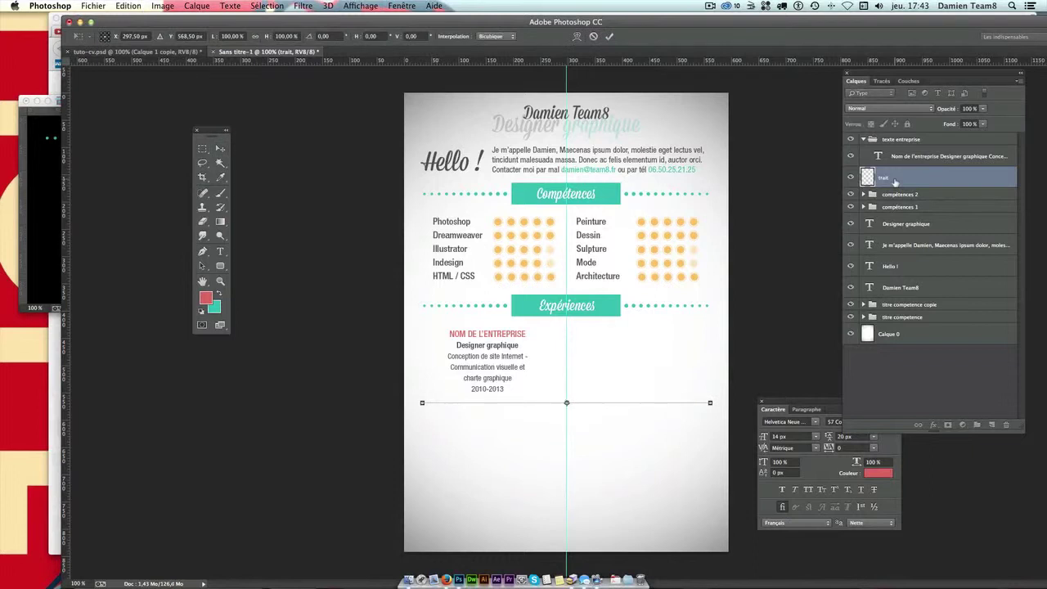
{"action": "key", "text": "Left"}
{"action": "key", "text": "super+semicolon"}
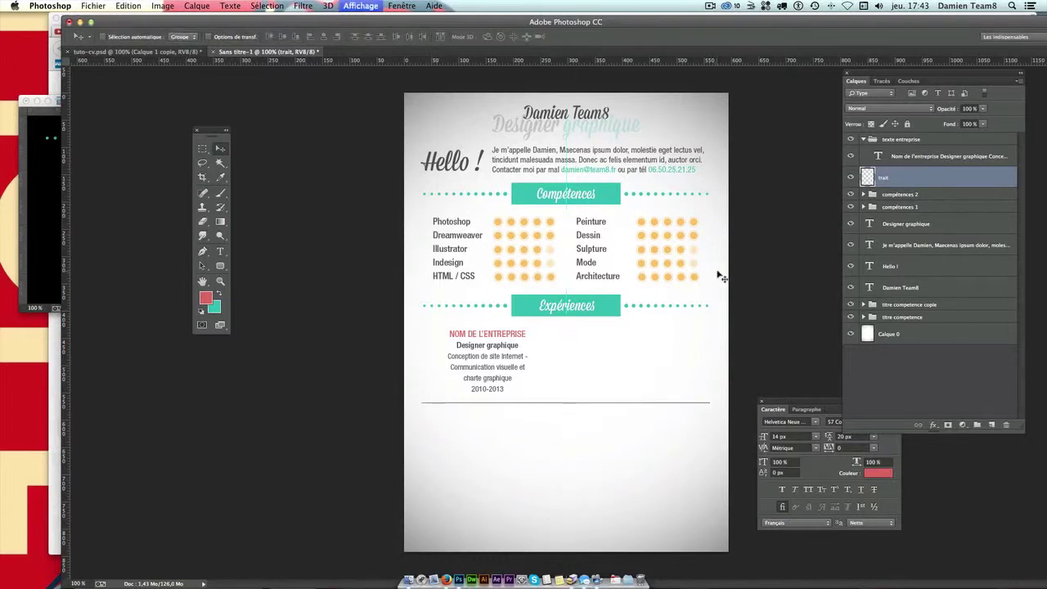
Drag the puce rouge red dot from elements.psd into the CV page
{"action": "left_click", "coordinate": [43, 227]}
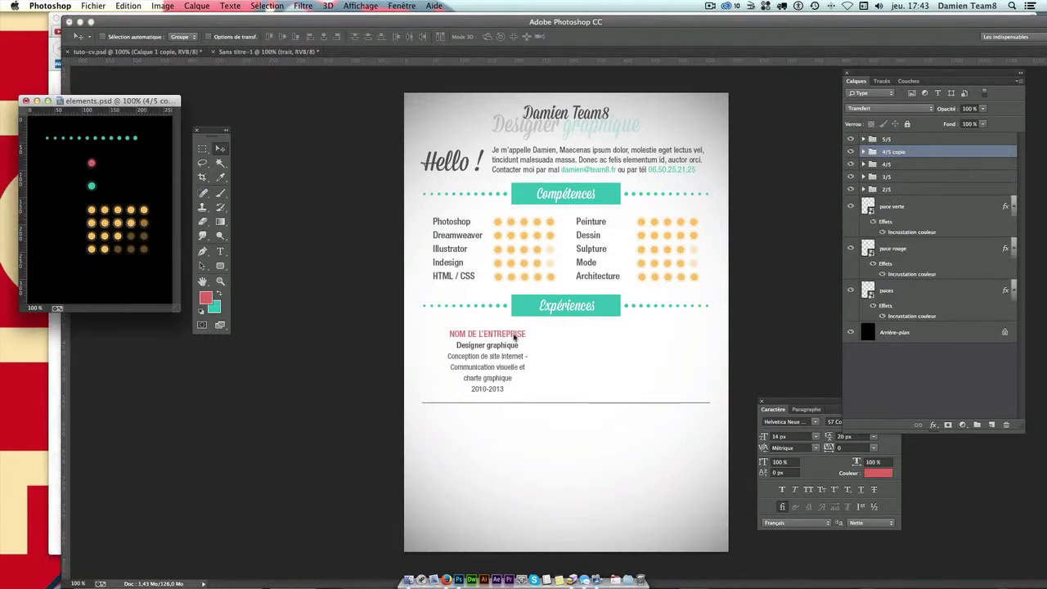
{"action": "left_click", "coordinate": [91, 165]}
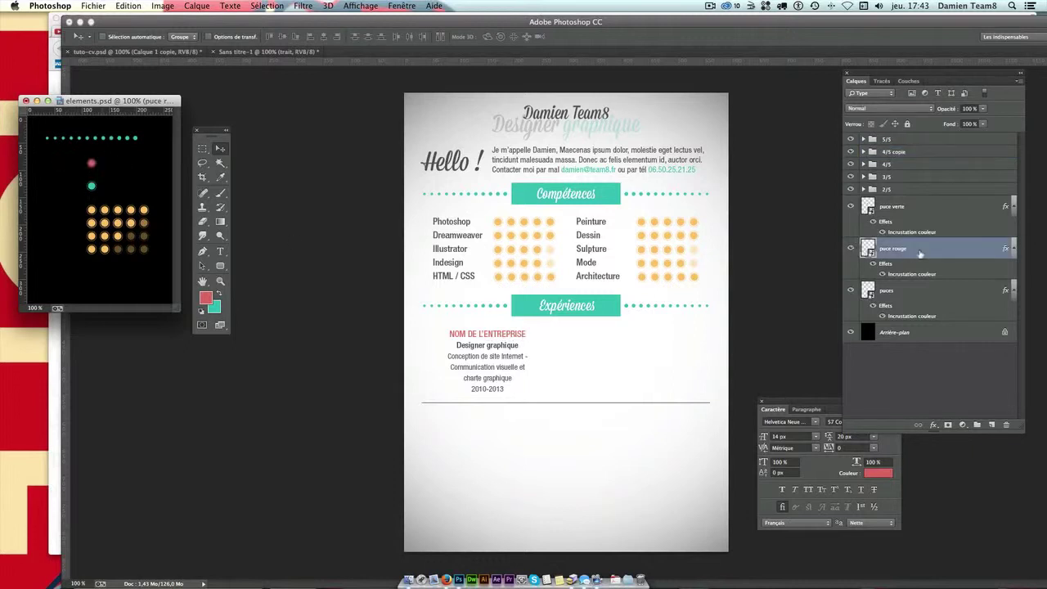
{"action": "left_click_drag", "start_coordinate": [873, 254], "coordinate": [483, 402]}
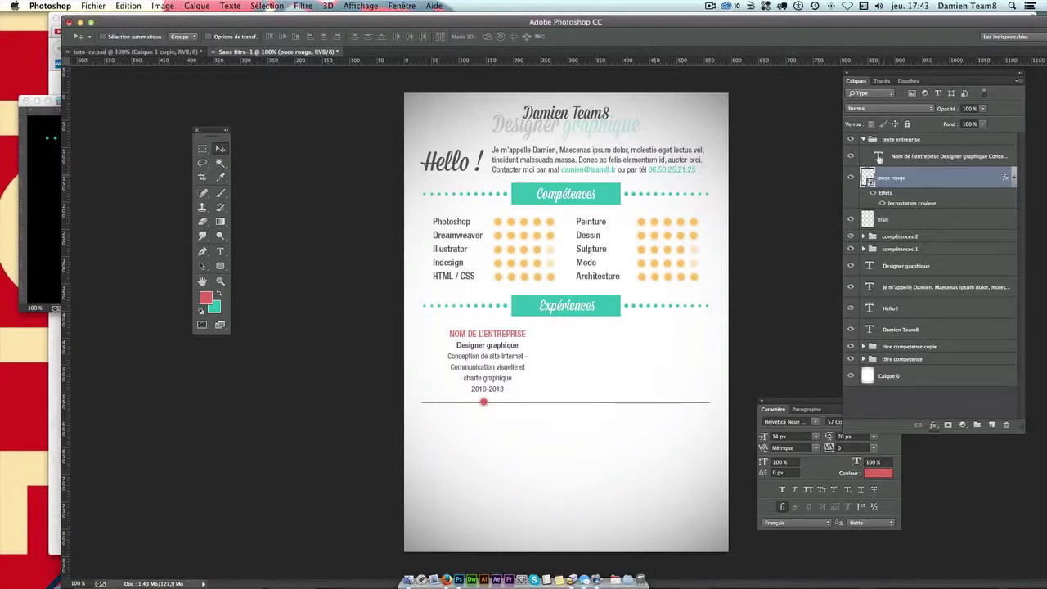
{"action": "left_click", "coordinate": [852, 139]}
{"action": "left_click", "coordinate": [852, 140]}
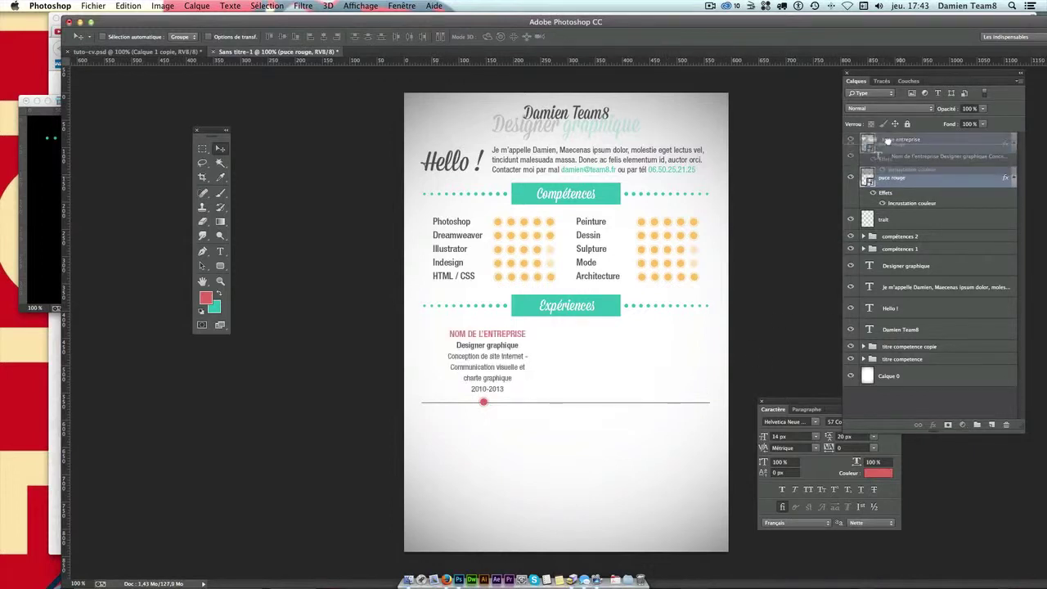
Put the red dot in the texte entreprise group, centre it under the text, and collapse the group
{"action": "left_click", "coordinate": [850, 139]}
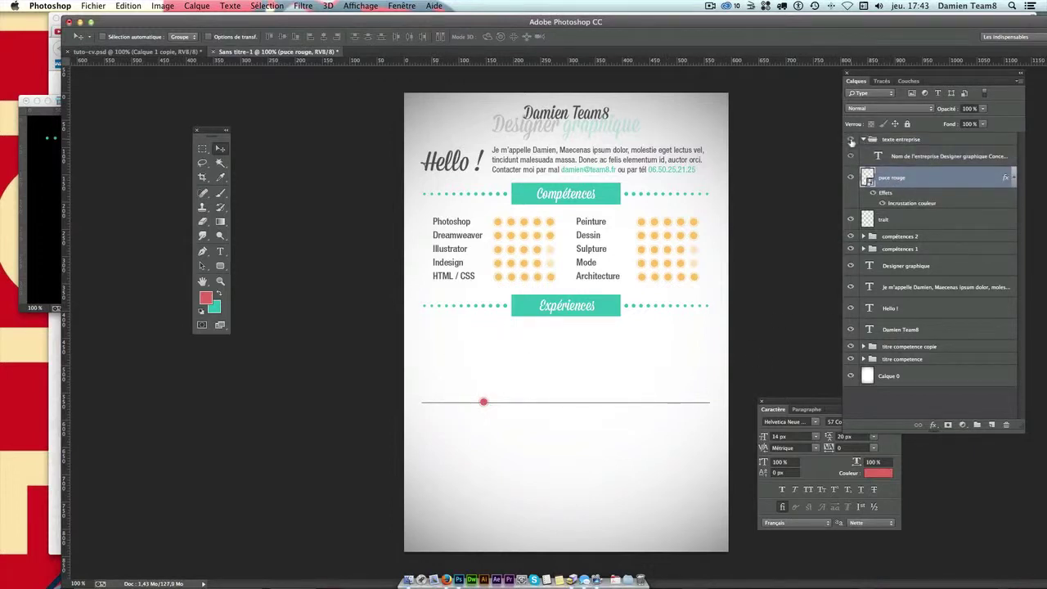
{"action": "left_click", "coordinate": [850, 140]}
{"action": "left_click_drag", "start_coordinate": [911, 182], "coordinate": [887, 145]}
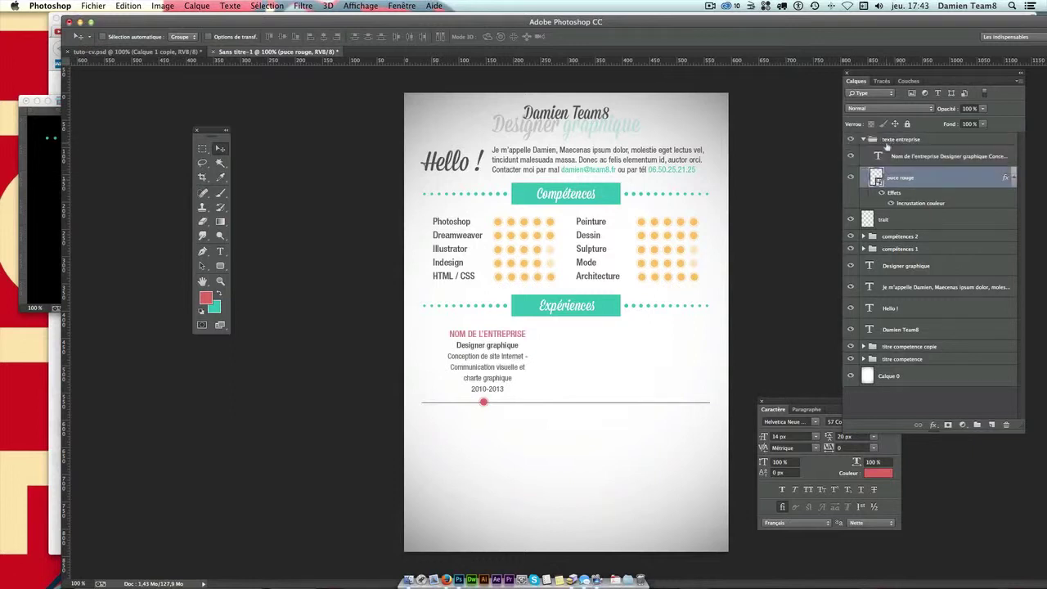
{"action": "left_click_drag", "start_coordinate": [514, 433], "coordinate": [519, 433]}
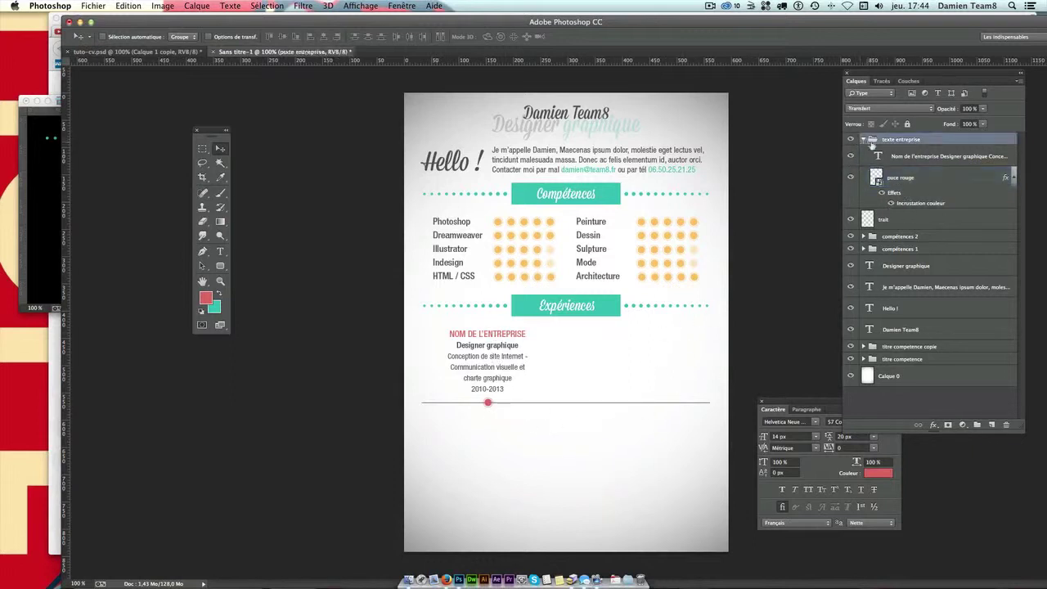
{"action": "left_click", "coordinate": [867, 141]}
{"action": "left_click", "coordinate": [863, 139]}
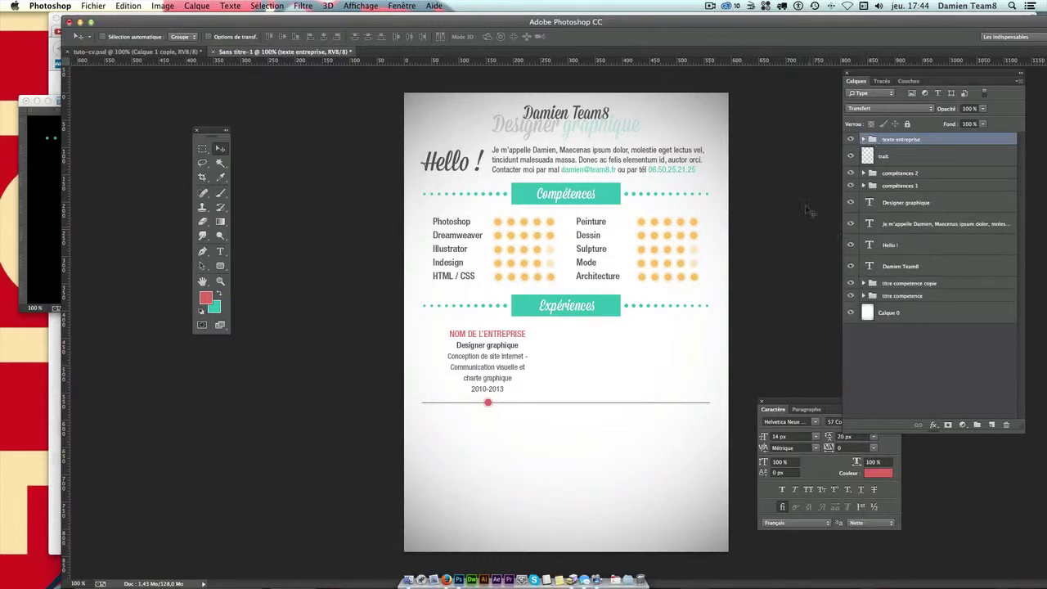
Duplicate the company block to the right of the original and even out the spacing of both
{"action": "mouse_move", "coordinate": [904, 141]}
{"action": "left_mouse_down"}
{"action": "mouse_move", "coordinate": [1000, 459]}
{"action": "mouse_move", "coordinate": [991, 424]}
{"action": "left_mouse_up"}
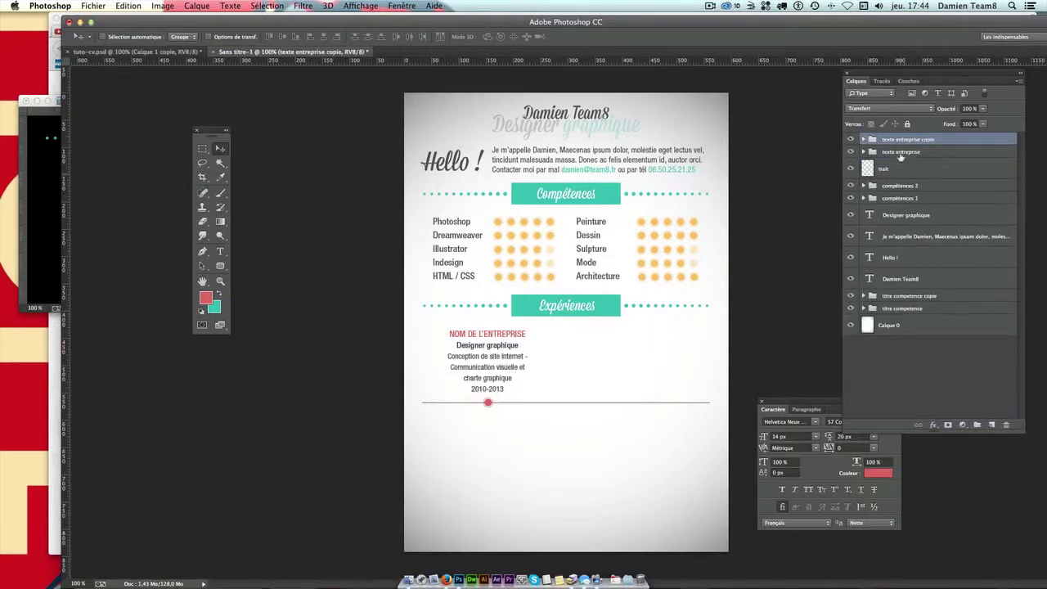
{"action": "key", "text": "Down"}
{"action": "key", "text": "Down"}
{"action": "key", "text": "Down"}
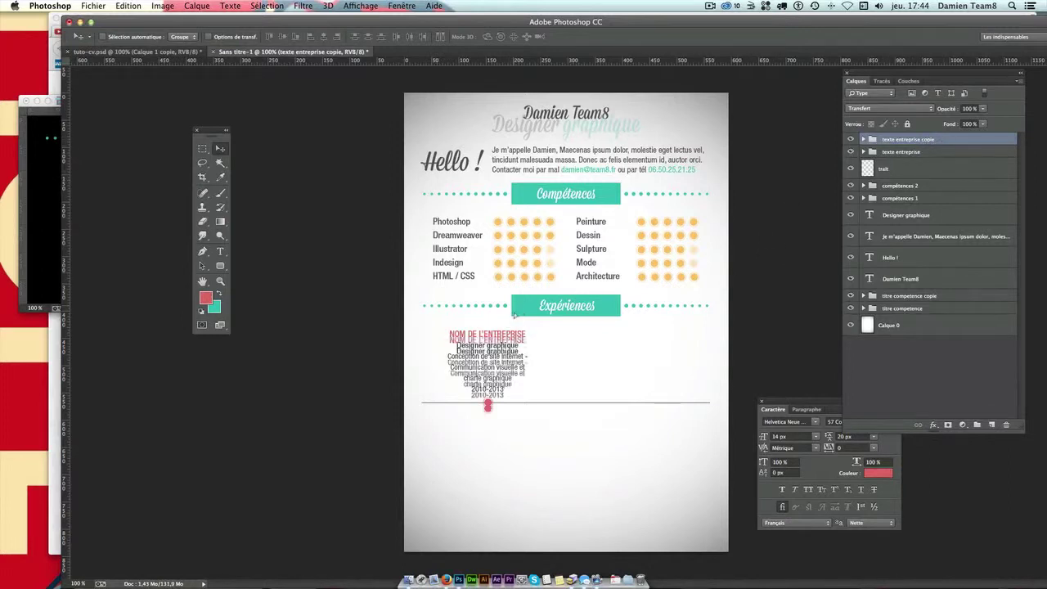
{"action": "key", "text": "Down"}
{"action": "key", "text": "Down"}
{"action": "key", "text": "Down"}
{"action": "key", "text": "Down"}
{"action": "key", "text": "Down"}
{"action": "key", "text": "Down"}
{"action": "left_click_drag", "start_coordinate": [518, 345], "coordinate": [618, 342]}
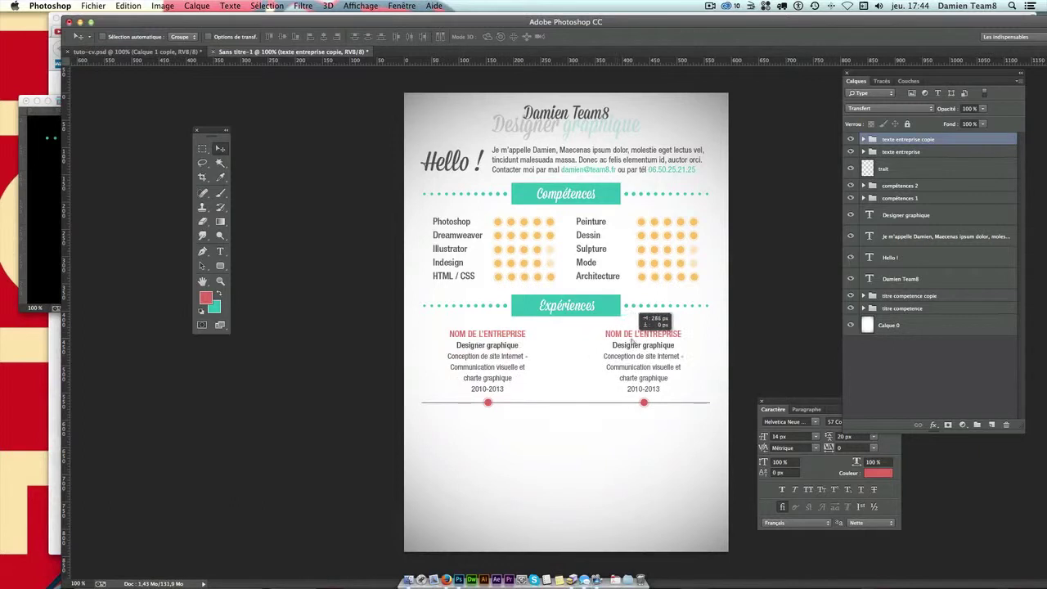
{"action": "left_click_drag", "start_coordinate": [618, 341], "coordinate": [600, 346]}
{"action": "left_click", "coordinate": [897, 152]}
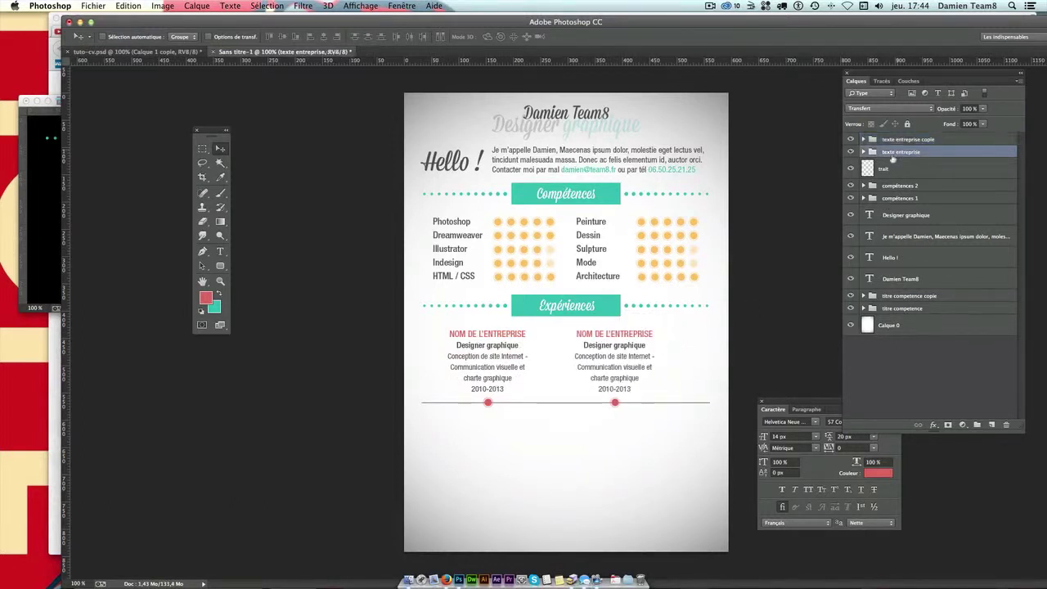
{"action": "left_click_drag", "start_coordinate": [515, 373], "coordinate": [533, 369]}
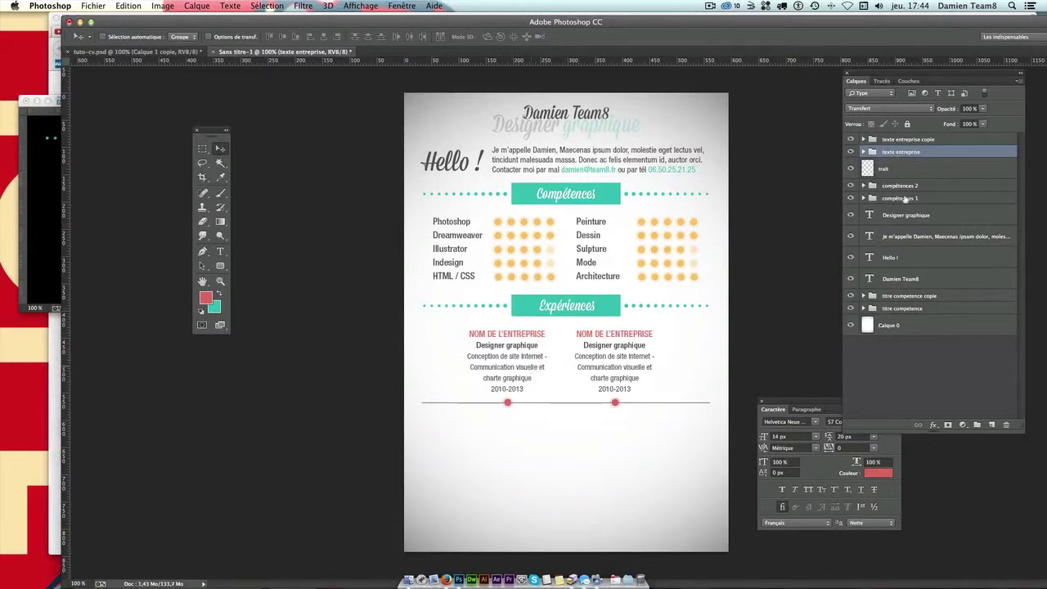
Make a third copy below the grey rule at left and select its 2010-2013 date line
{"action": "left_click_drag", "start_coordinate": [910, 143], "coordinate": [907, 140]}
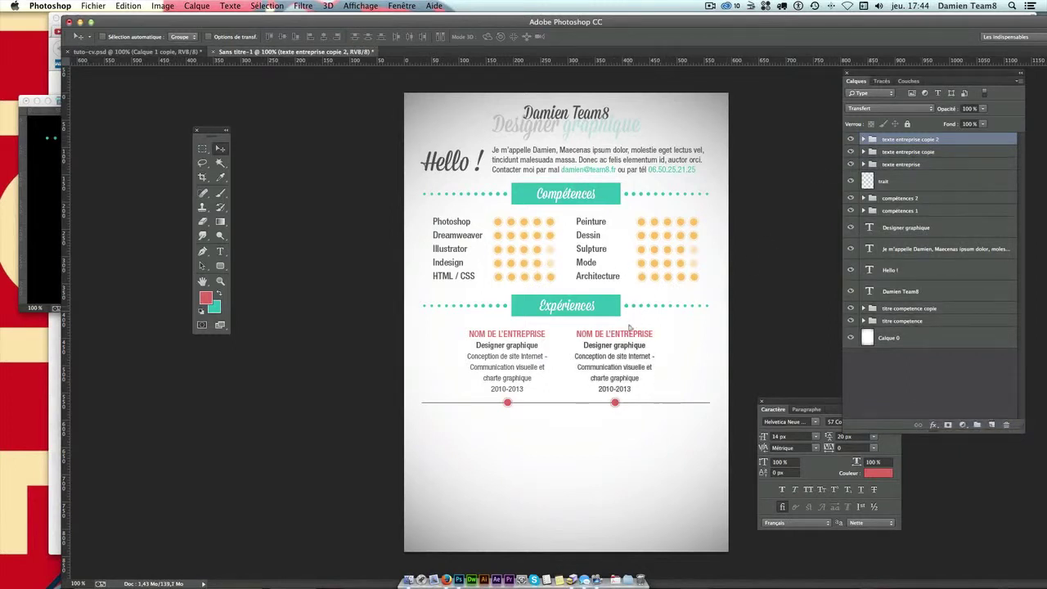
{"action": "mouse_move", "coordinate": [631, 321]}
{"action": "left_mouse_down"}
{"action": "mouse_move", "coordinate": [630, 403]}
{"action": "mouse_move", "coordinate": [496, 441]}
{"action": "left_mouse_up"}
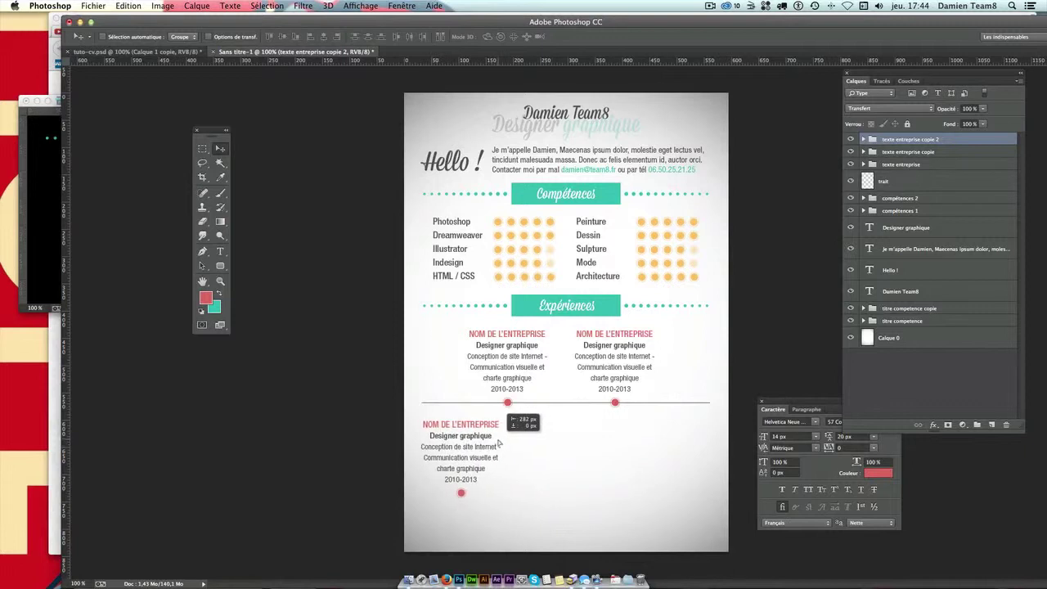
{"action": "left_click_drag", "start_coordinate": [496, 442], "coordinate": [501, 442]}
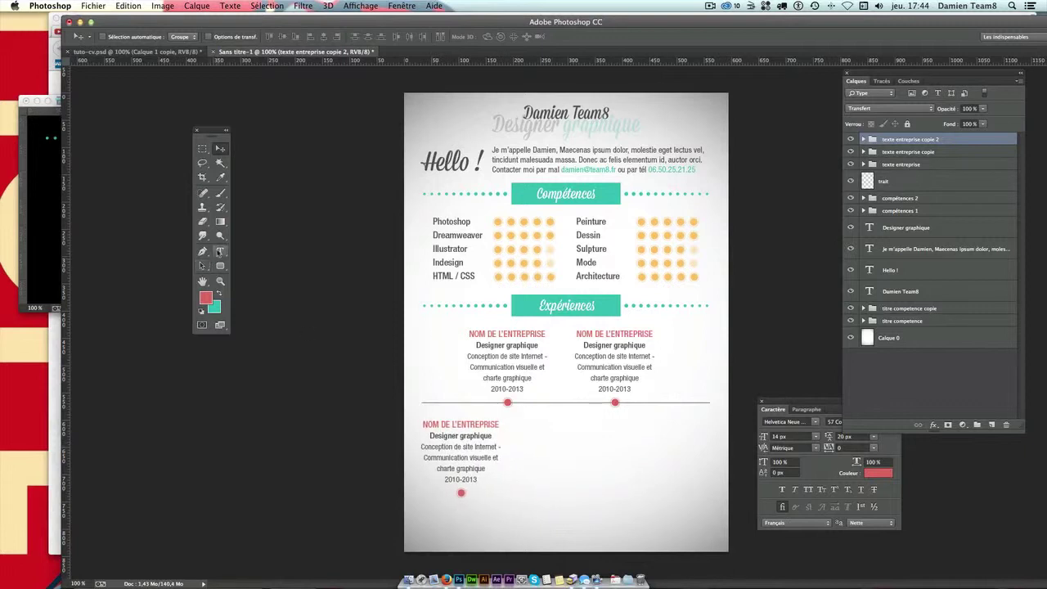
{"action": "left_click", "coordinate": [220, 251]}
{"action": "left_click", "coordinate": [450, 477]}
{"action": "left_click_drag", "start_coordinate": [445, 480], "coordinate": [597, 490]}
{"action": "key", "text": "super+c"}
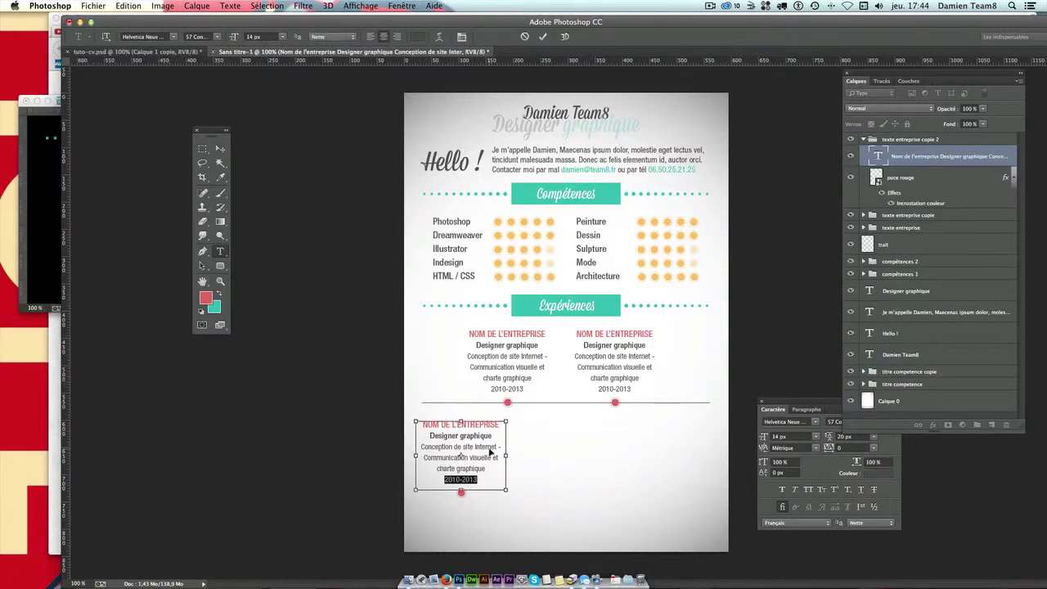
Move the 2010-2013 dates above NOM DE L'ENTREPRISE and commit the text
{"action": "key", "text": "BackSpace"}
{"action": "left_click", "coordinate": [422, 425]}
{"action": "key", "text": "super+v"}
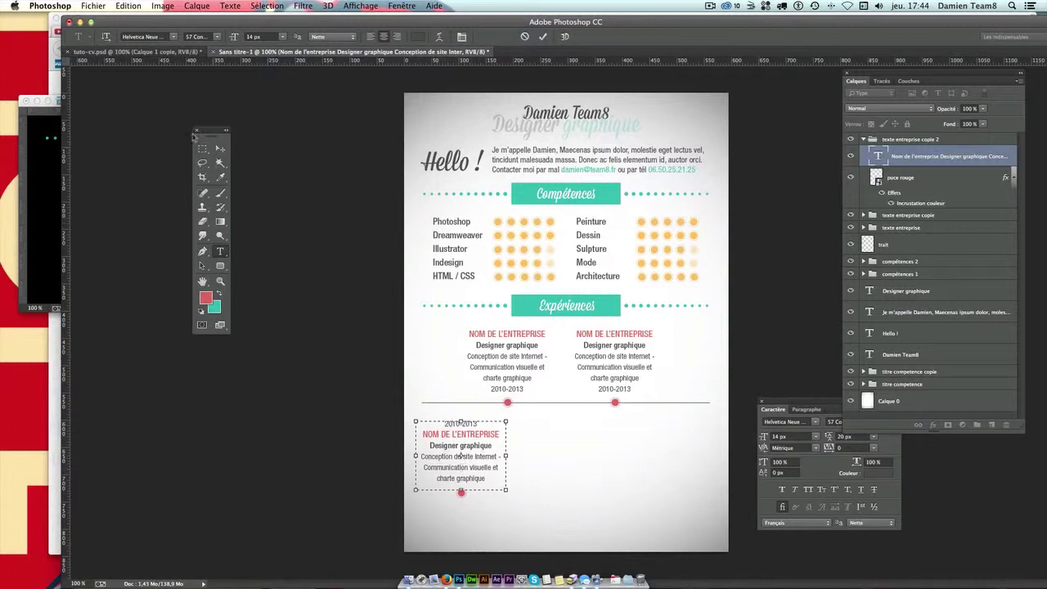
{"action": "left_click", "coordinate": [219, 148]}
Move the third block's red dot up onto the grey rule
{"action": "left_click", "coordinate": [850, 177]}
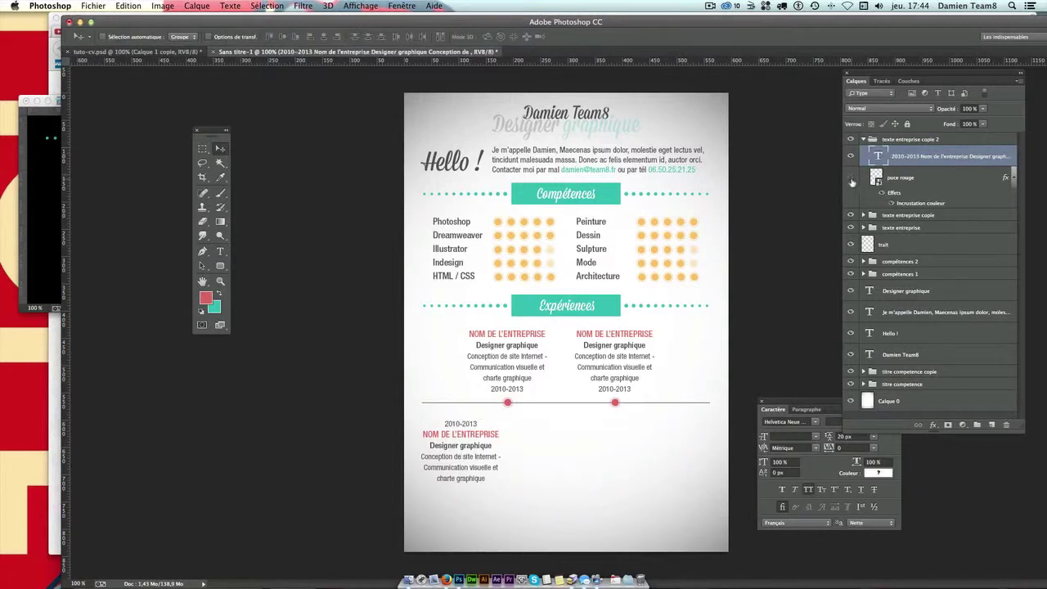
{"action": "left_click", "coordinate": [928, 186]}
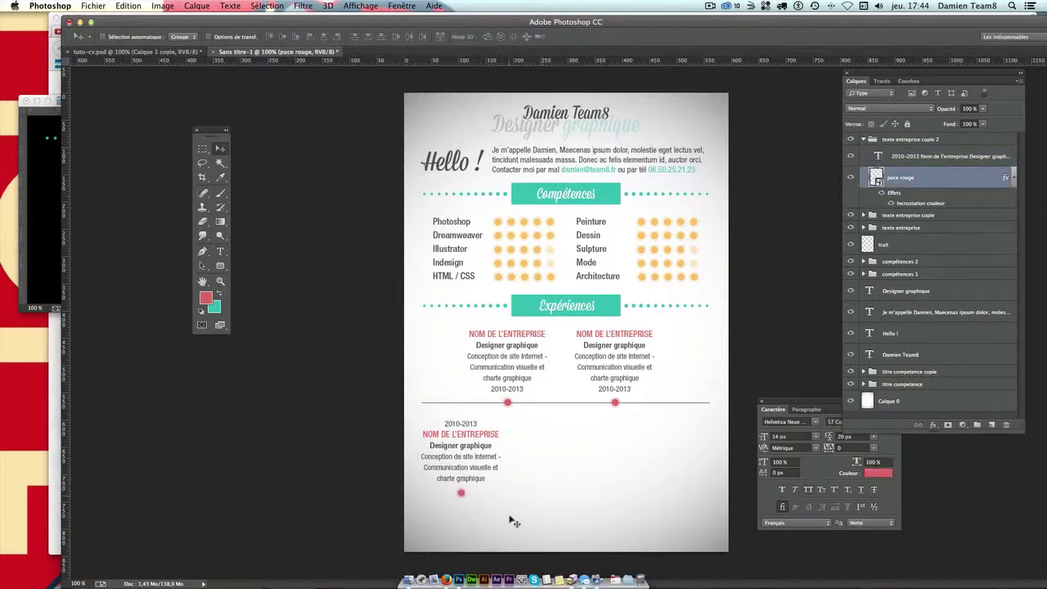
{"action": "key", "text": "shift+Up"}
{"action": "left_click_drag", "start_coordinate": [513, 505], "coordinate": [525, 431]}
Set the far-left dot's Colour Overlay to the Compétences banner teal (#36beb2)
{"action": "left_click", "coordinate": [57, 181]}
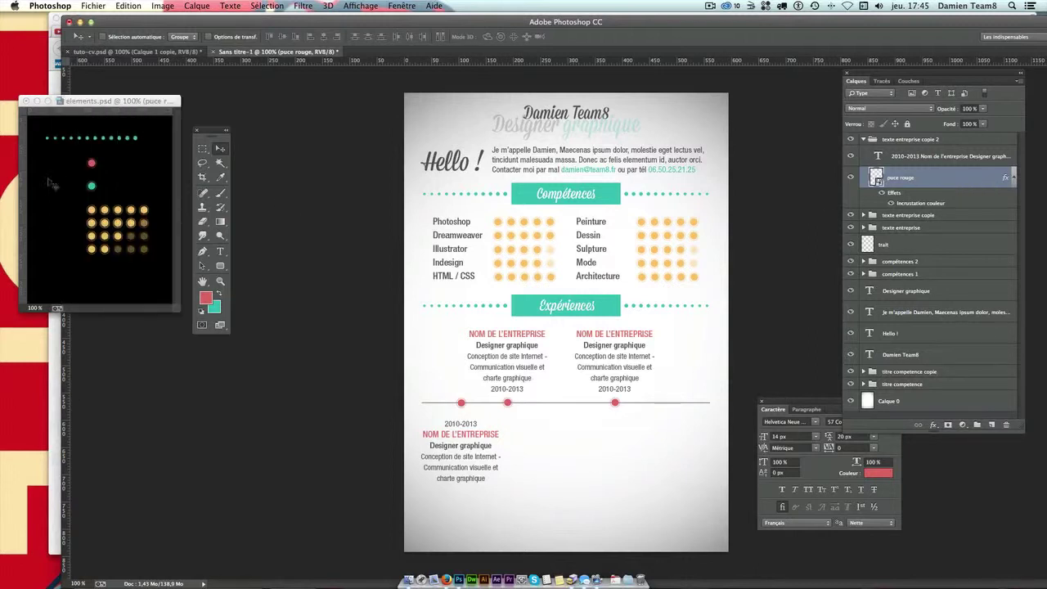
{"action": "left_click", "coordinate": [691, 281]}
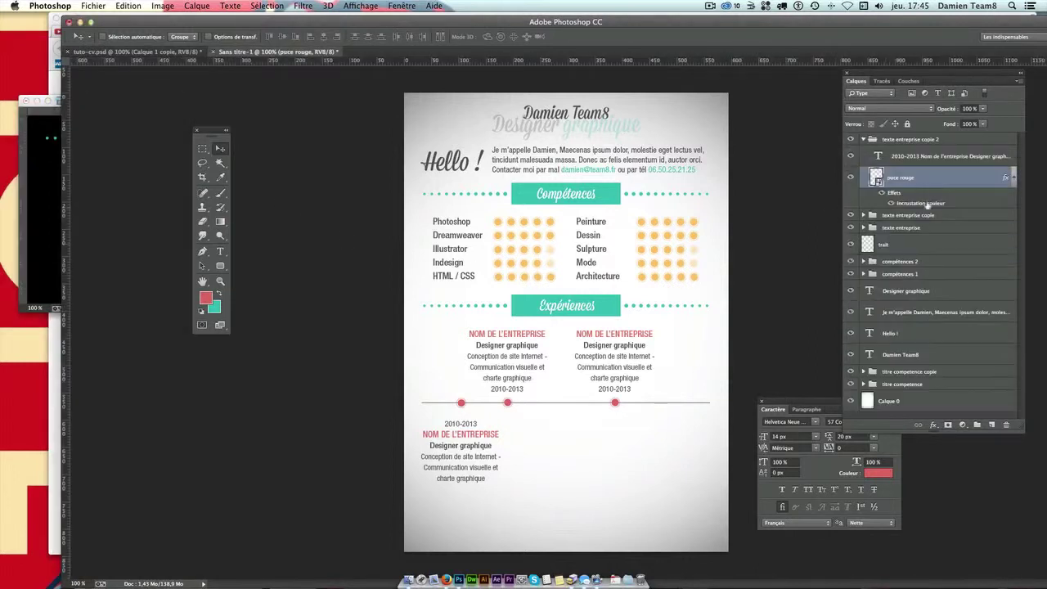
{"action": "double_click", "coordinate": [957, 182]}
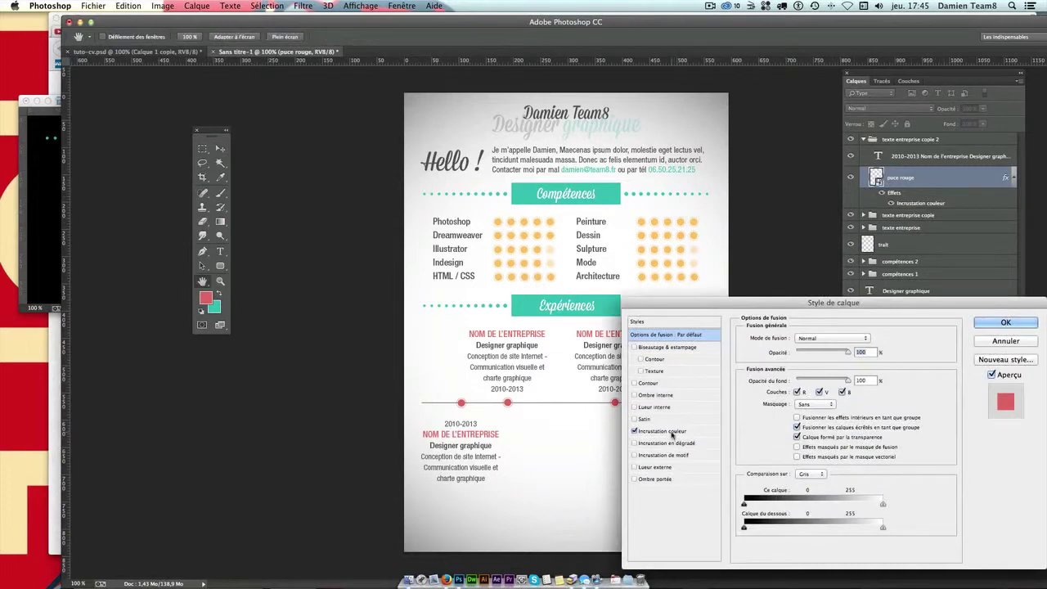
{"action": "left_click", "coordinate": [874, 337]}
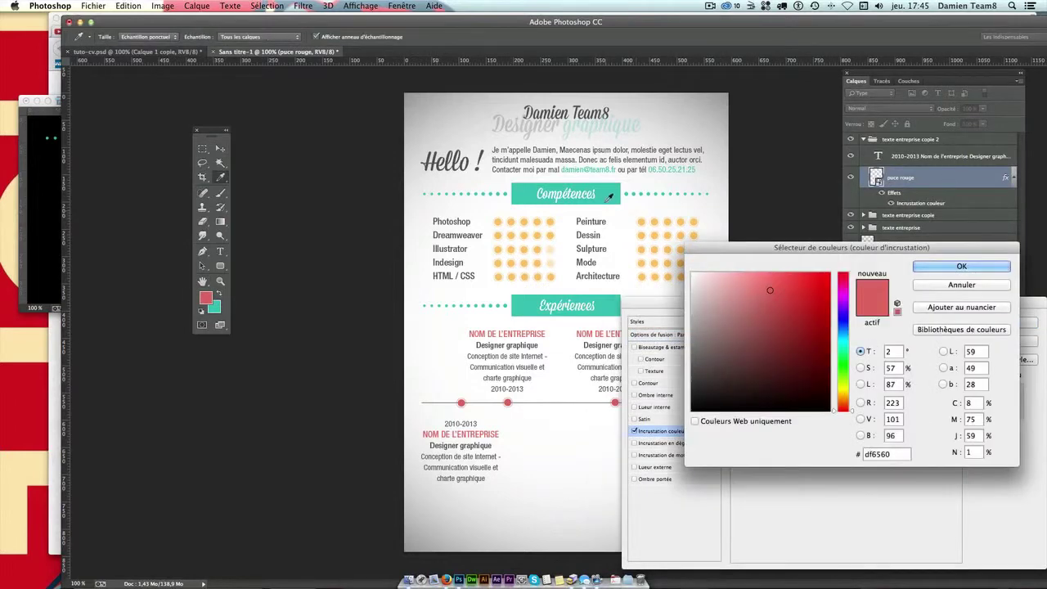
{"action": "left_click_drag", "start_coordinate": [818, 247], "coordinate": [690, 395]}
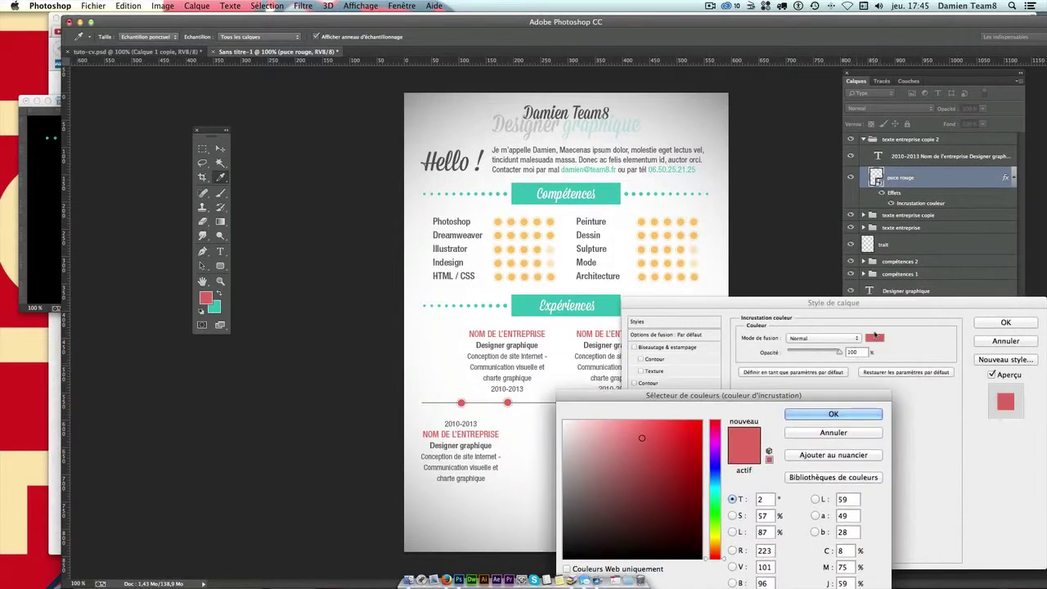
{"action": "key", "text": "Escape"}
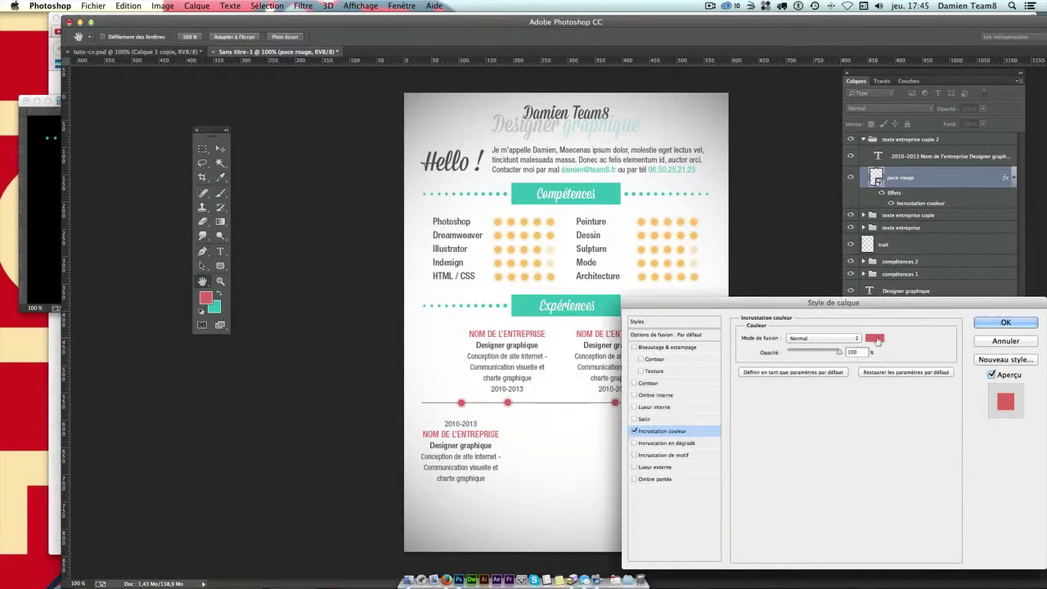
{"action": "left_click", "coordinate": [871, 339]}
{"action": "left_click", "coordinate": [608, 189]}
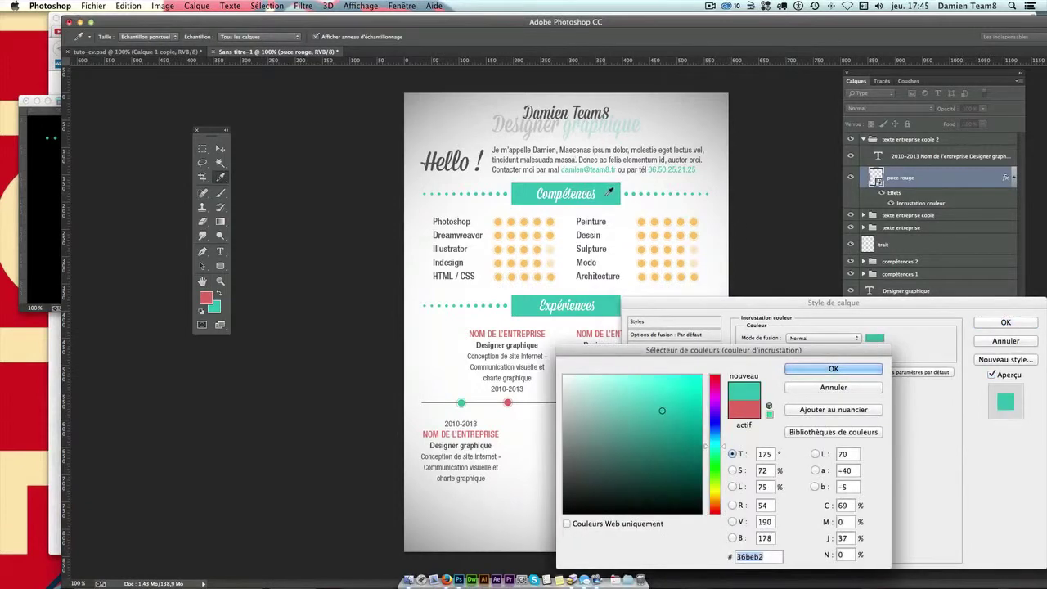
{"action": "key", "text": "Return"}
{"action": "key", "text": "Return"}
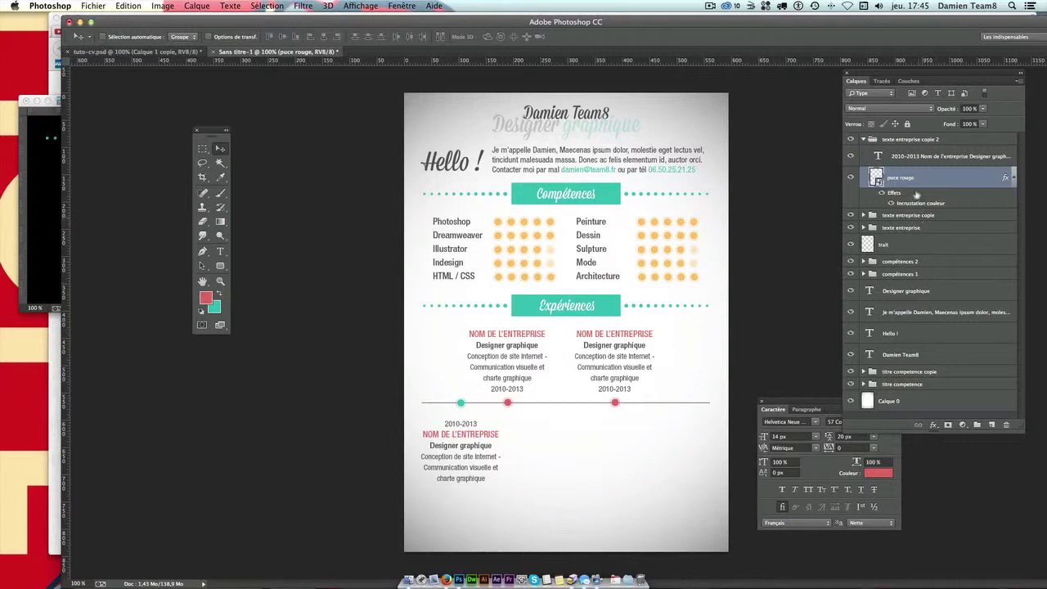
Nudge the lower-left entry's group and text up and down into position
{"action": "left_click", "coordinate": [910, 144]}
{"action": "key", "text": "Up"}
{"action": "key", "text": "Up"}
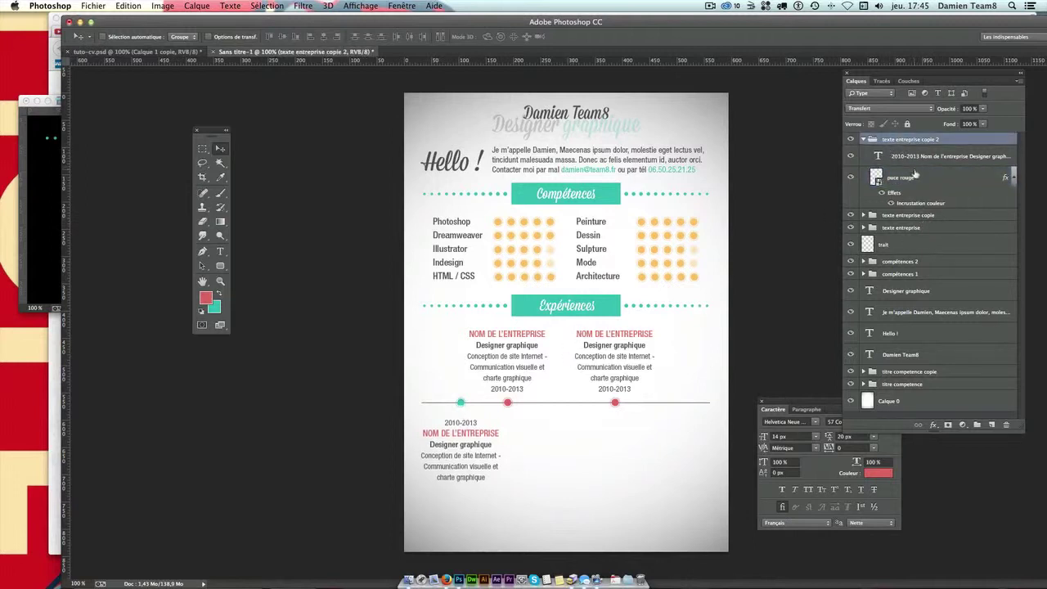
{"action": "key", "text": "Up"}
{"action": "key", "text": "Up"}
{"action": "key", "text": "Up"}
{"action": "key", "text": "Up"}
{"action": "key", "text": "Up"}
{"action": "key", "text": "Up"}
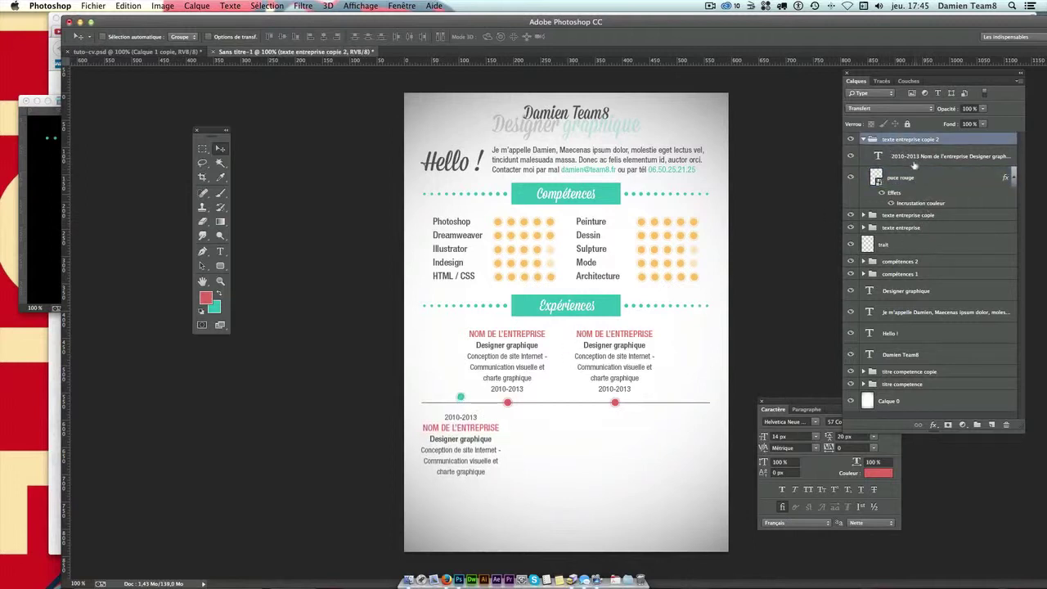
{"action": "left_click", "coordinate": [910, 178]}
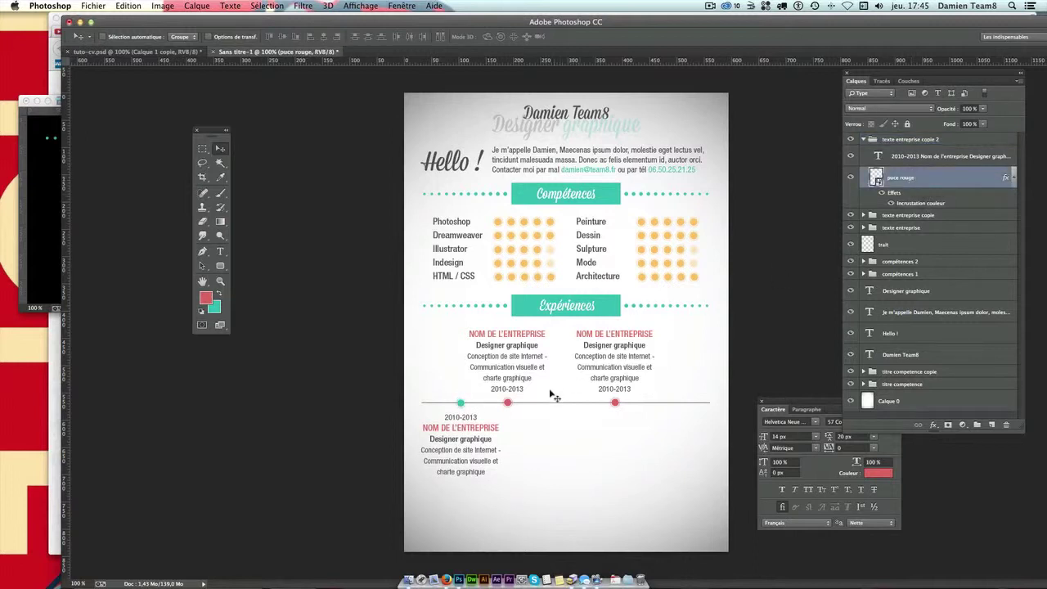
{"action": "left_click", "coordinate": [920, 157]}
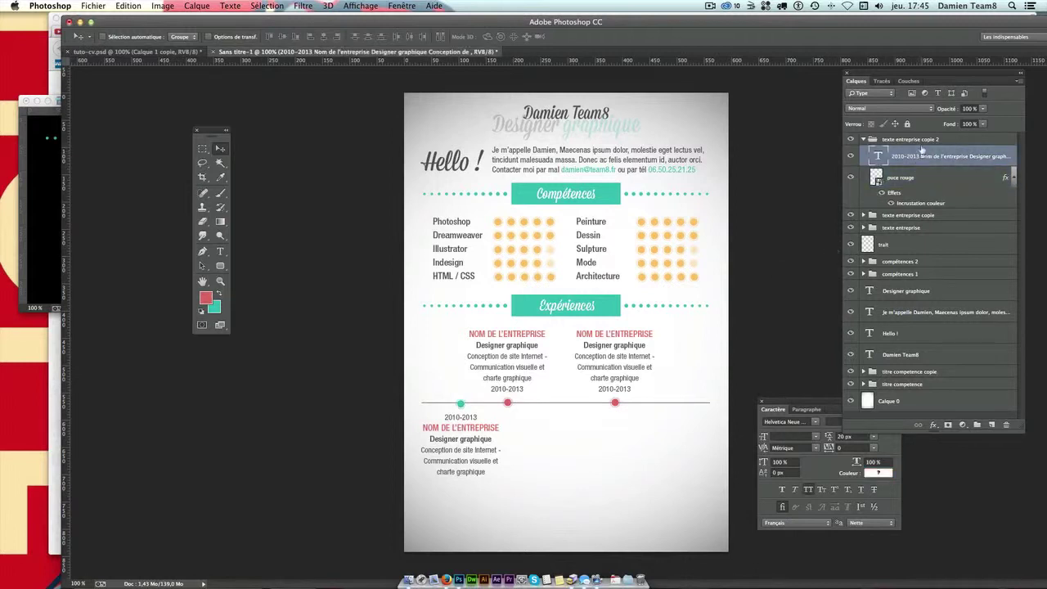
{"action": "key", "text": "Up"}
{"action": "key", "text": "Up"}
{"action": "key", "text": "Down"}
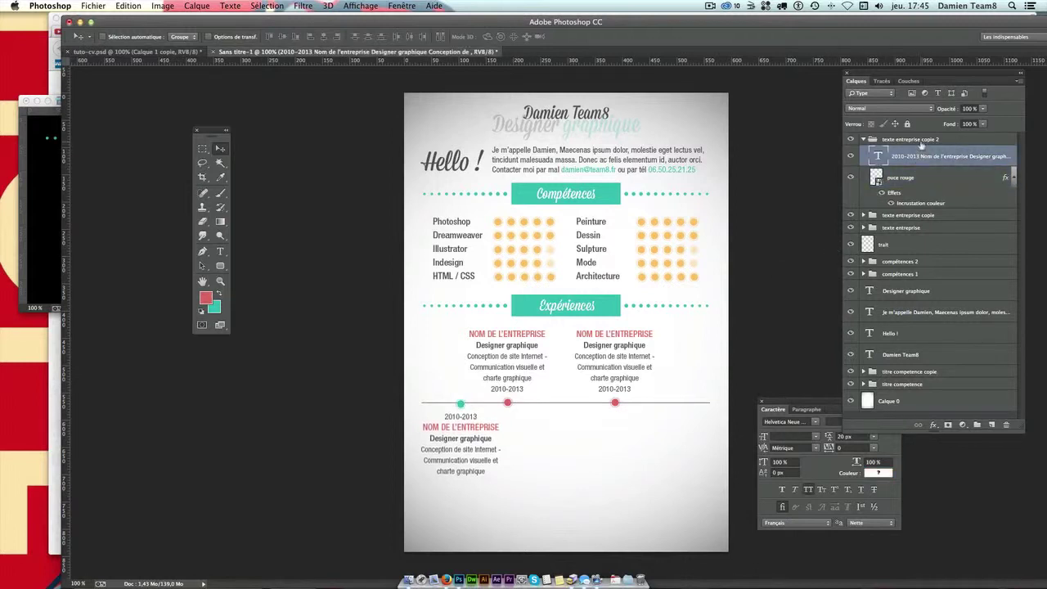
{"action": "left_click", "coordinate": [922, 141]}
{"action": "key", "text": "Up"}
{"action": "key", "text": "Up"}
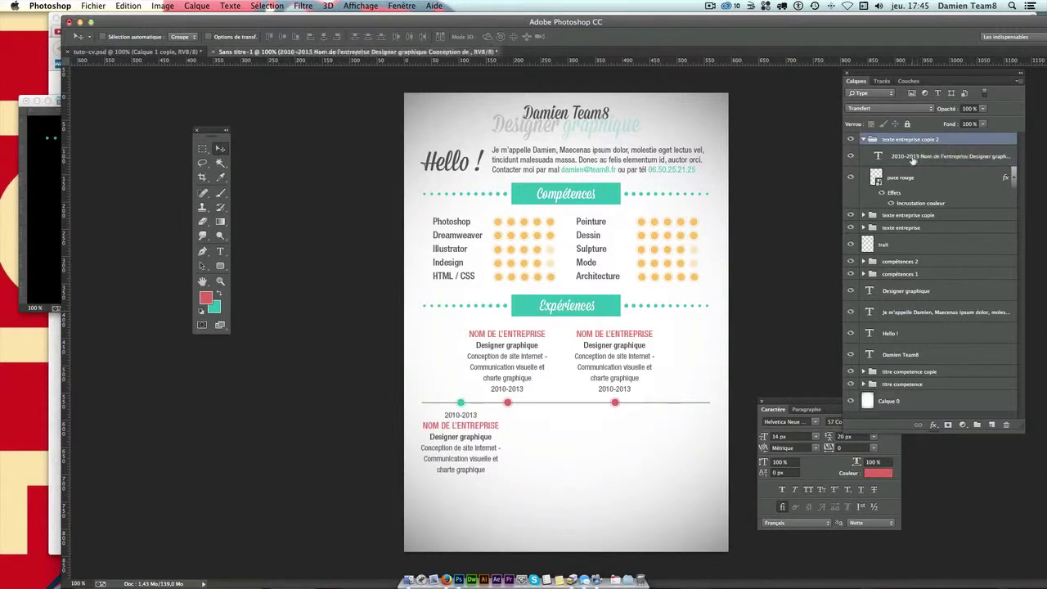
{"action": "left_click", "coordinate": [911, 158]}
{"action": "key", "text": "Down"}
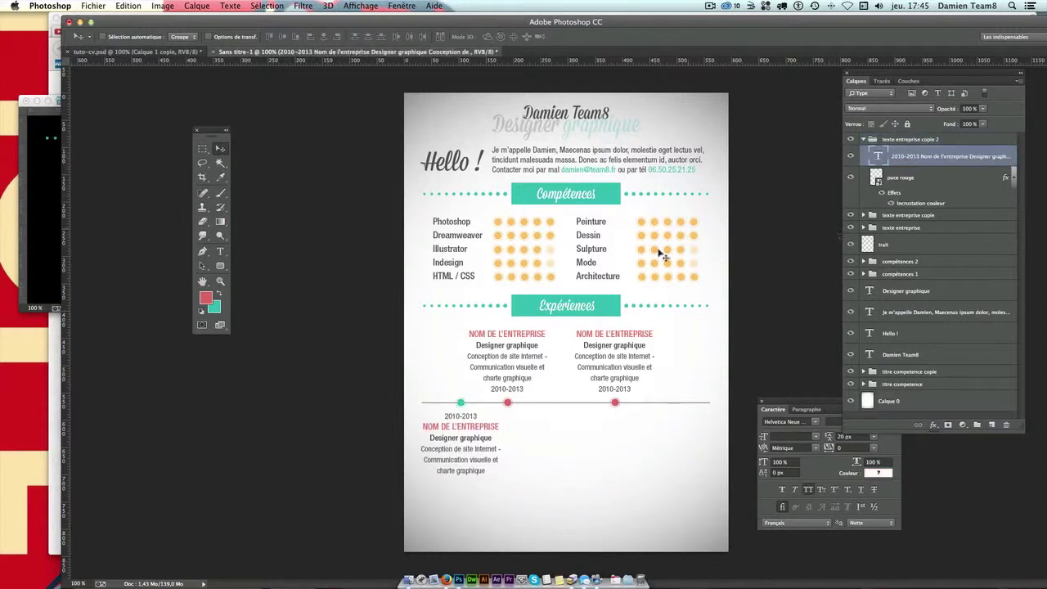
Turn the lower entry's NOM DE L'ENTREPRISE line teal and commit the text
{"action": "left_click", "coordinate": [220, 252]}
{"action": "triple_click", "coordinate": [431, 425]}
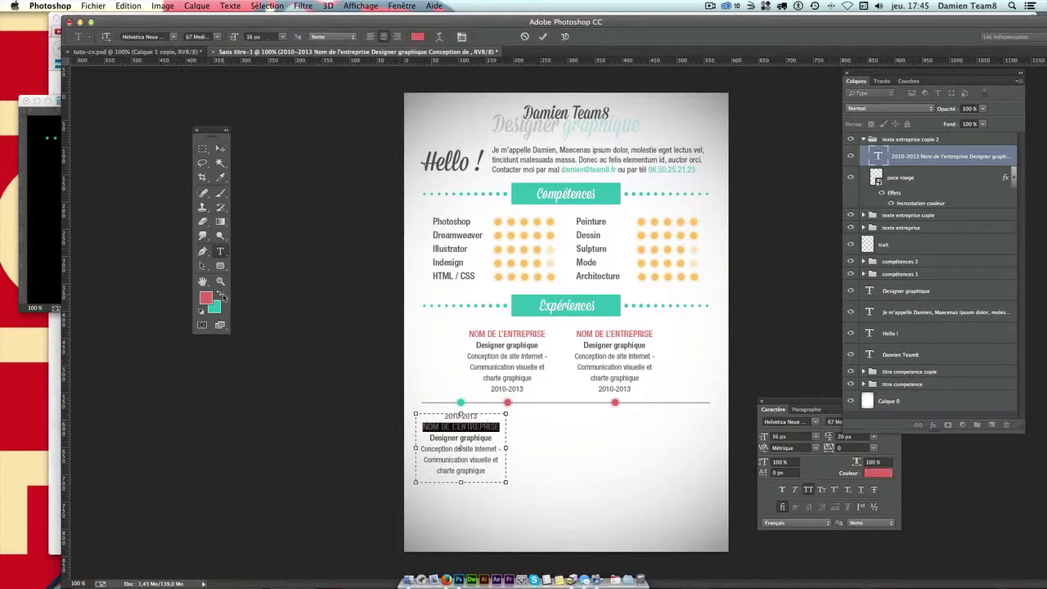
{"action": "left_click", "coordinate": [220, 296]}
{"action": "left_click", "coordinate": [202, 149]}
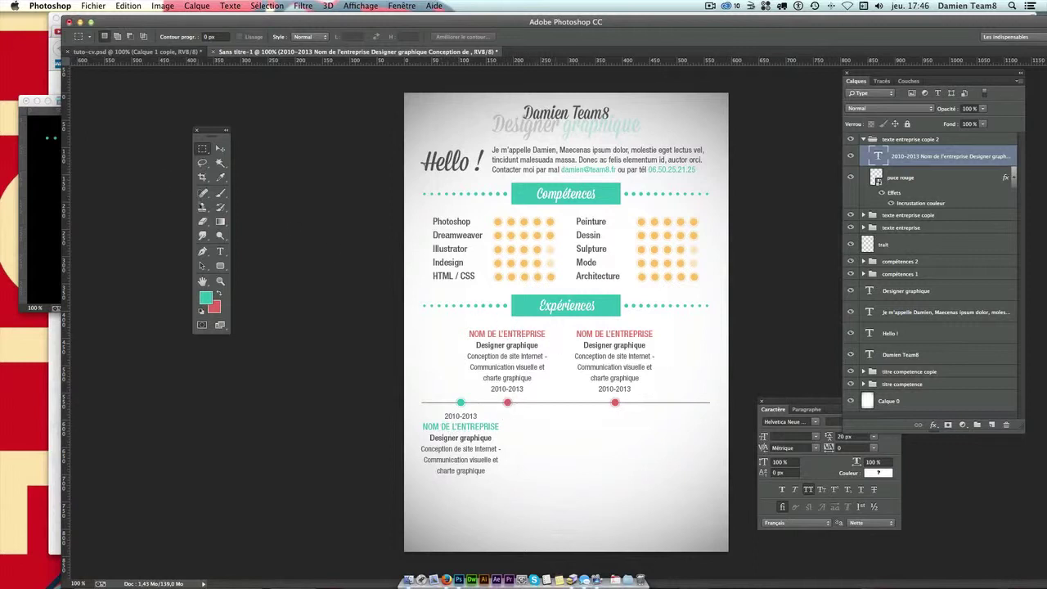
{"action": "left_click", "coordinate": [220, 148]}
Duplicate the teal lower entry to the right
{"action": "left_click", "coordinate": [864, 140]}
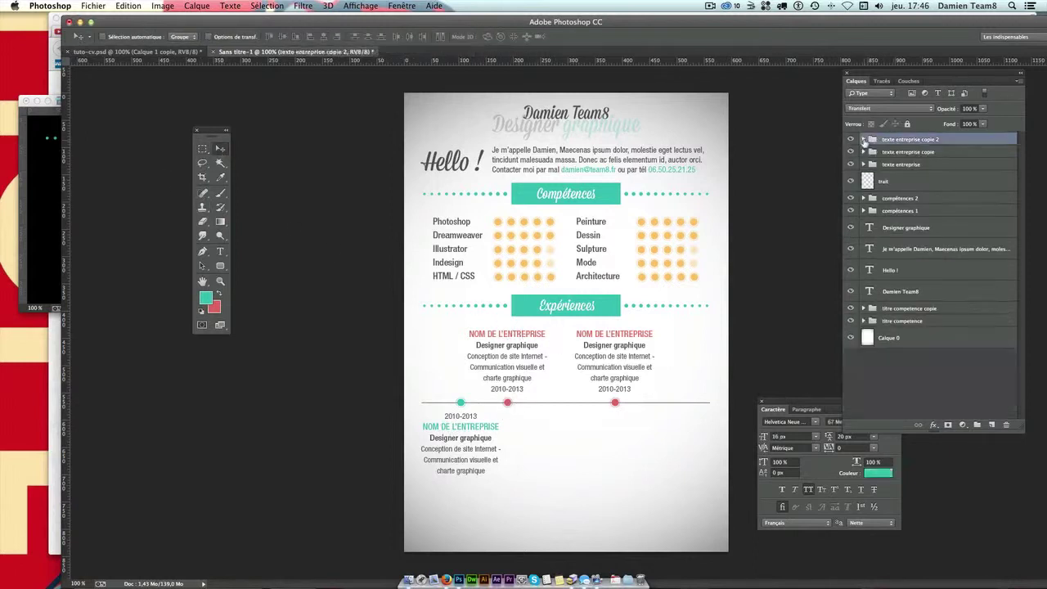
{"action": "left_click_drag", "start_coordinate": [503, 421], "coordinate": [602, 429]}
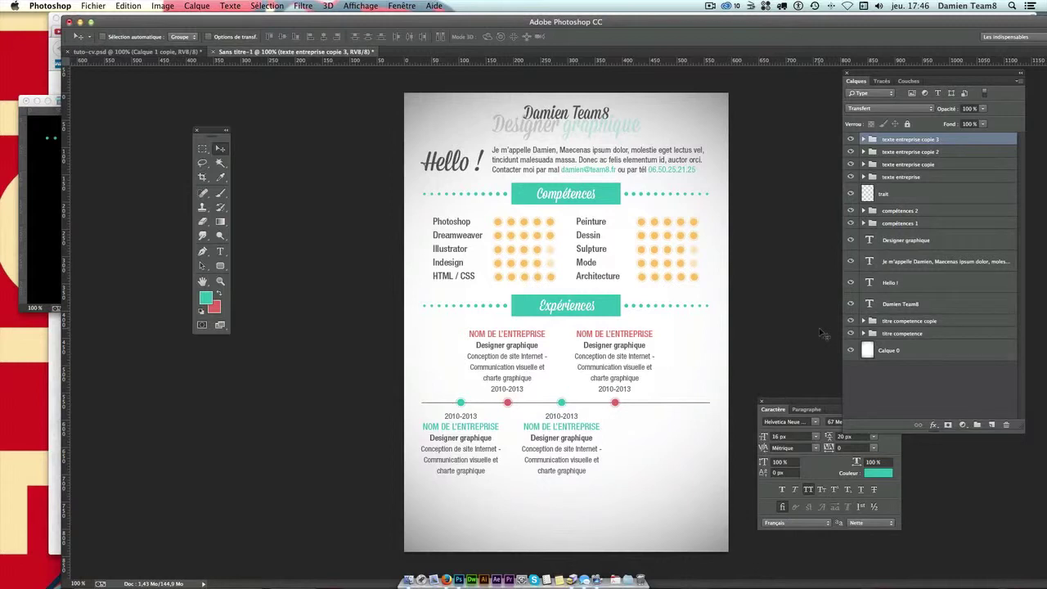
{"action": "key", "text": "ctrl+z"}
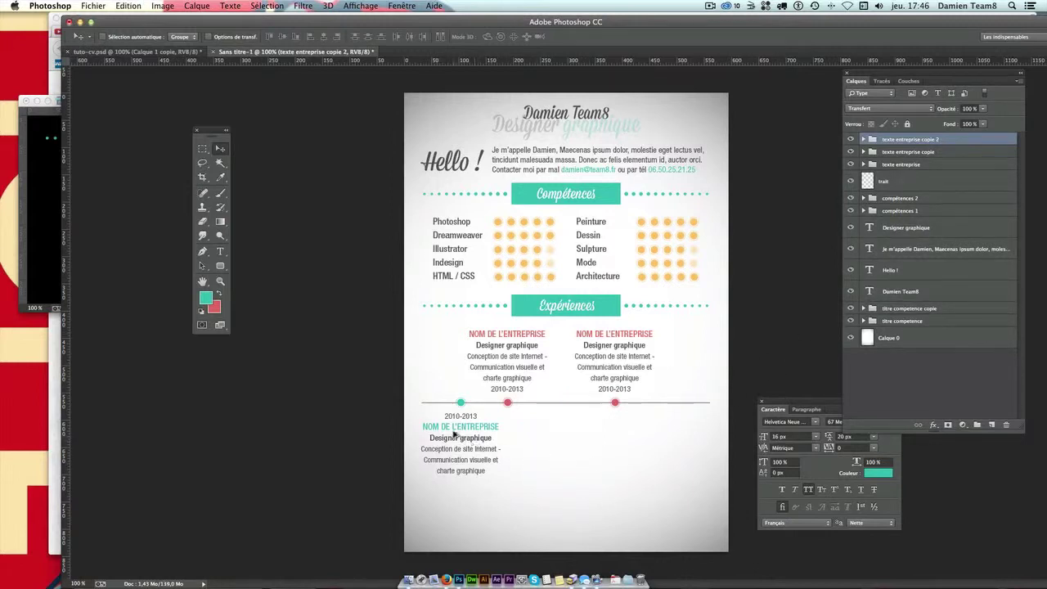
{"action": "left_click_drag", "start_coordinate": [455, 434], "coordinate": [565, 438]}
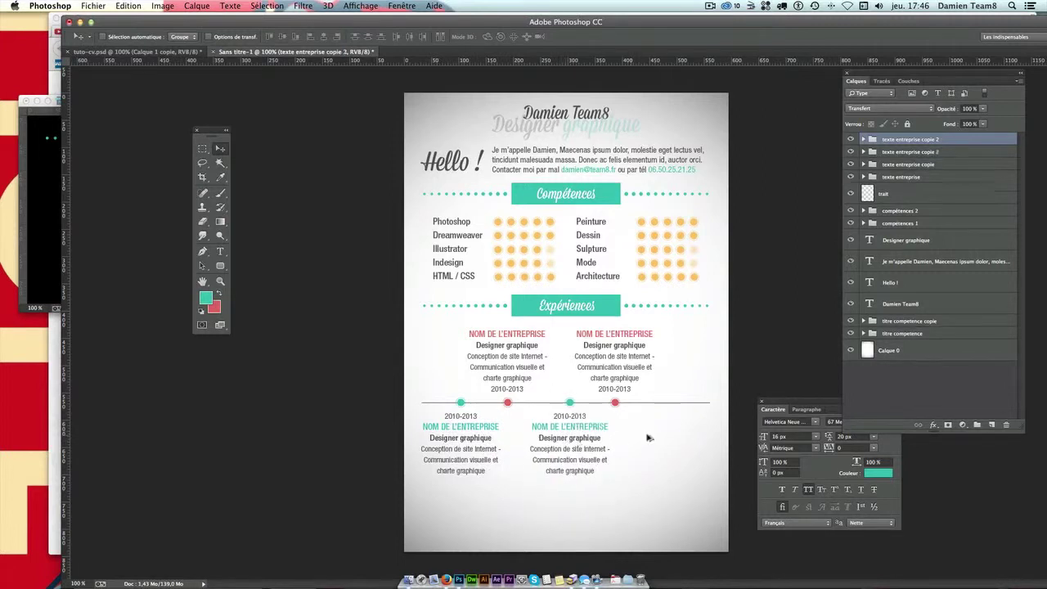
Align the copied teal entry on the page-centre guide with Free Transform
{"action": "key", "text": "ctrl+semicolon"}
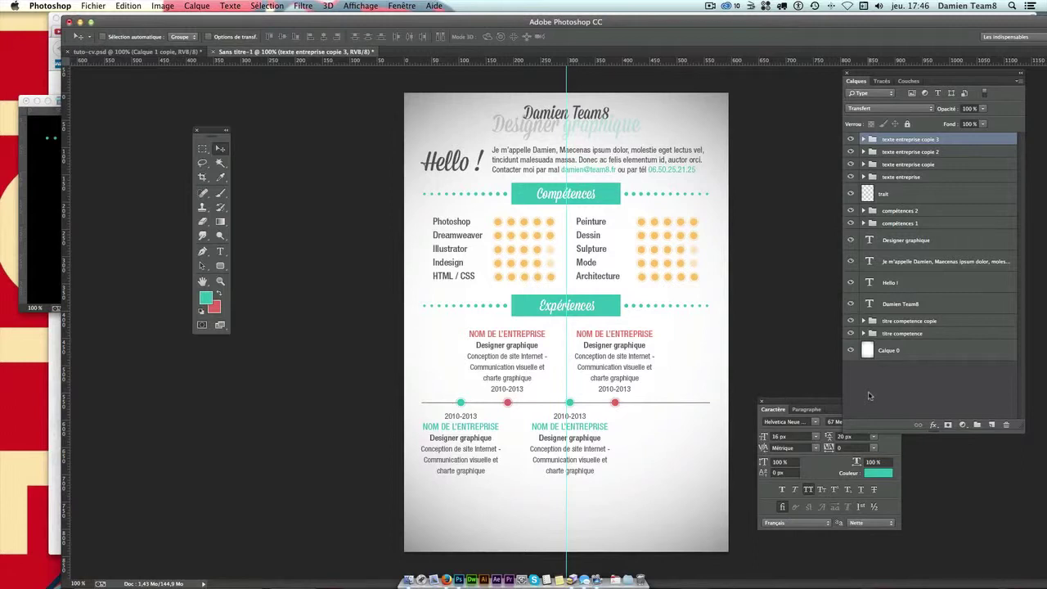
{"action": "key", "text": "ctrl+t"}
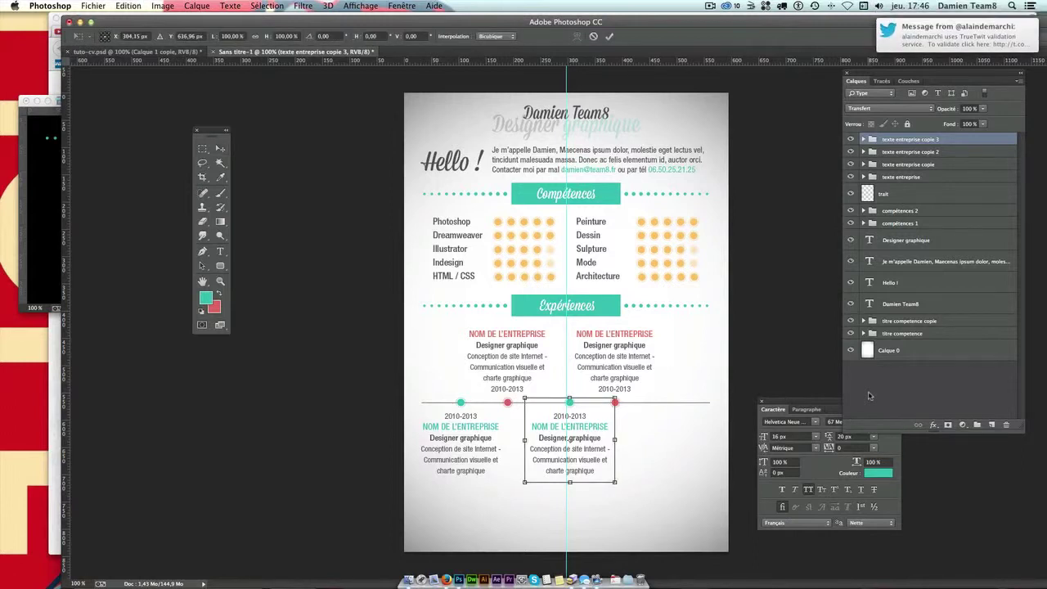
{"action": "key", "text": "Left"}
{"action": "key", "text": "Left"}
{"action": "key", "text": "Left"}
{"action": "key", "text": "Left"}
{"action": "key", "text": "Left"}
{"action": "key", "text": "Left"}
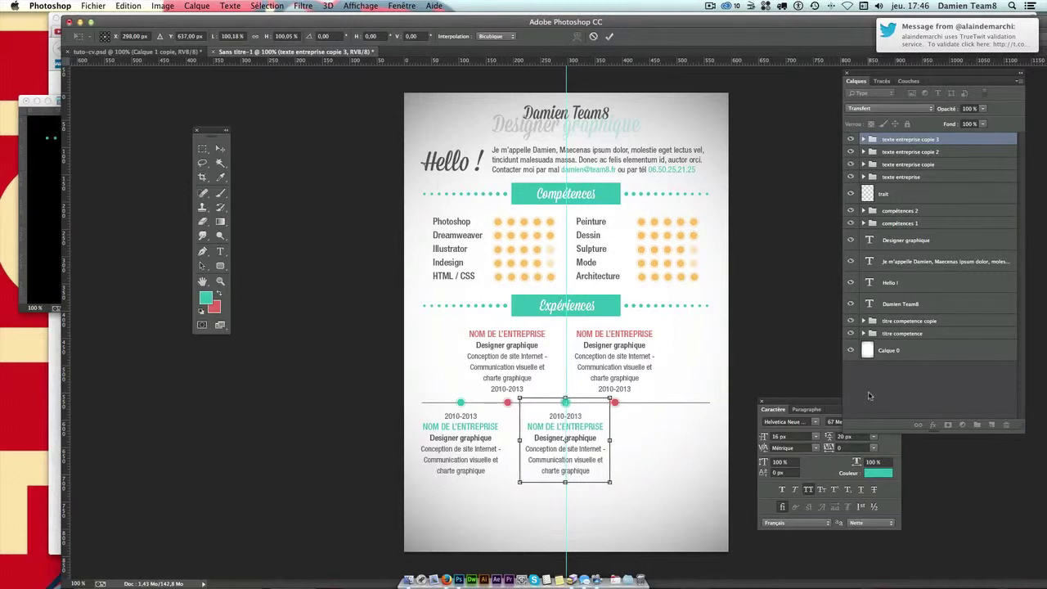
{"action": "key", "text": "Right"}
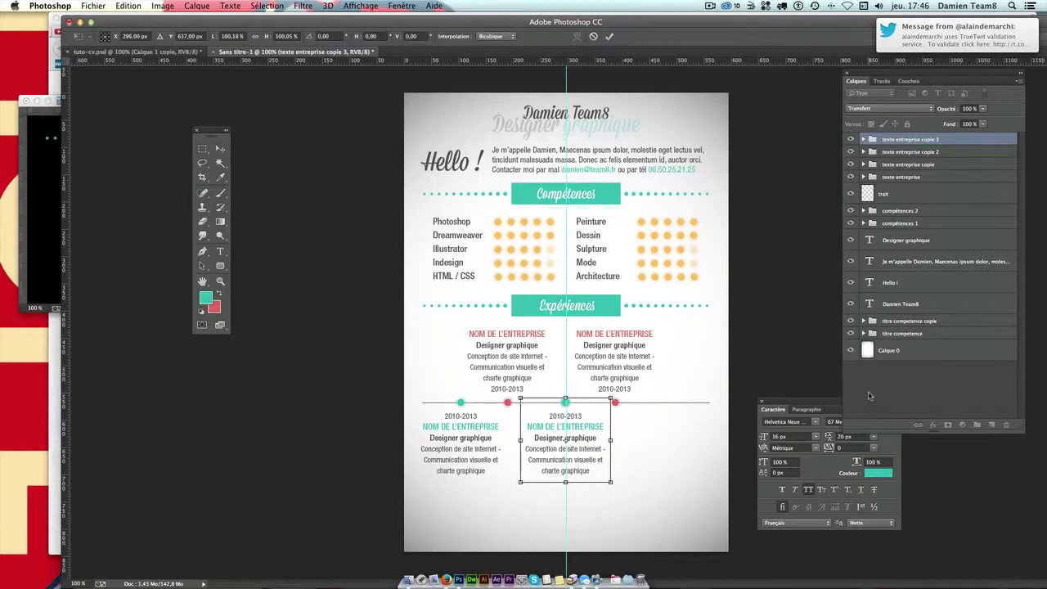
{"action": "key", "text": "Right"}
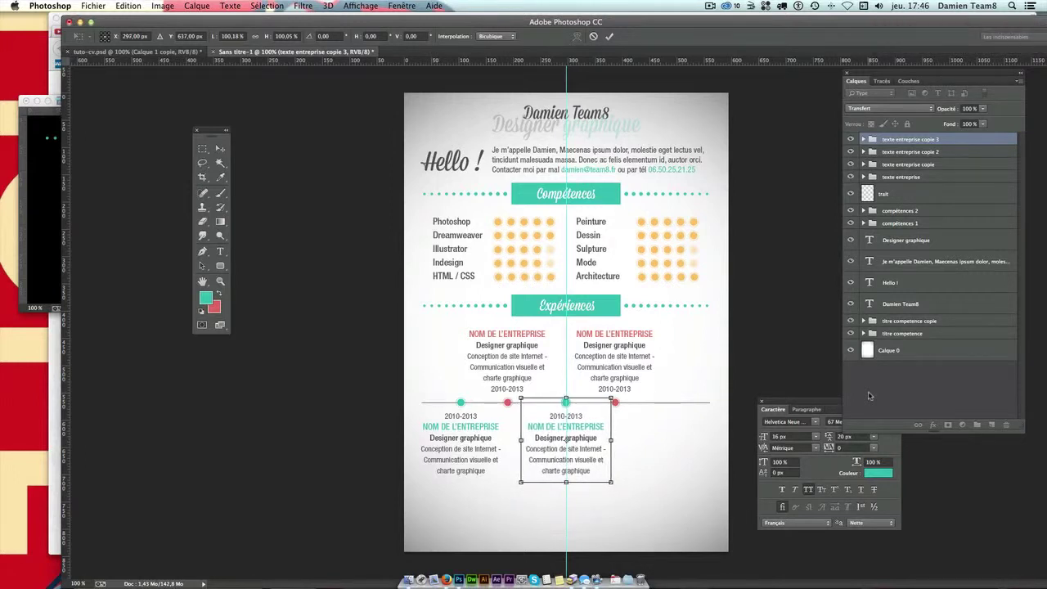
{"action": "key", "text": "Return"}
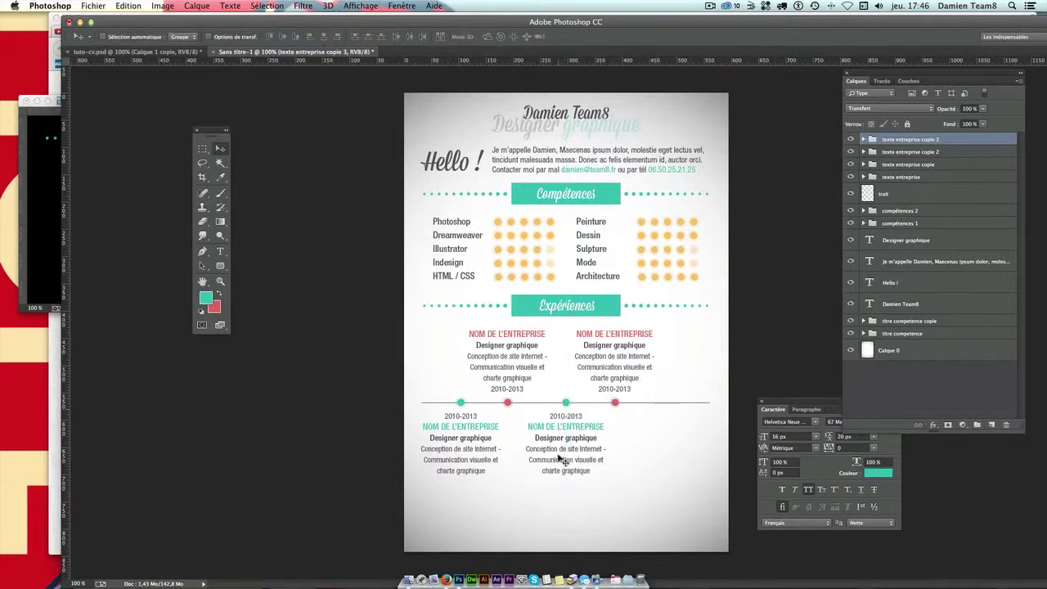
Shift the first red entry slightly right and copy the centred teal entry to the timeline's right end
{"action": "left_click", "coordinate": [511, 336]}
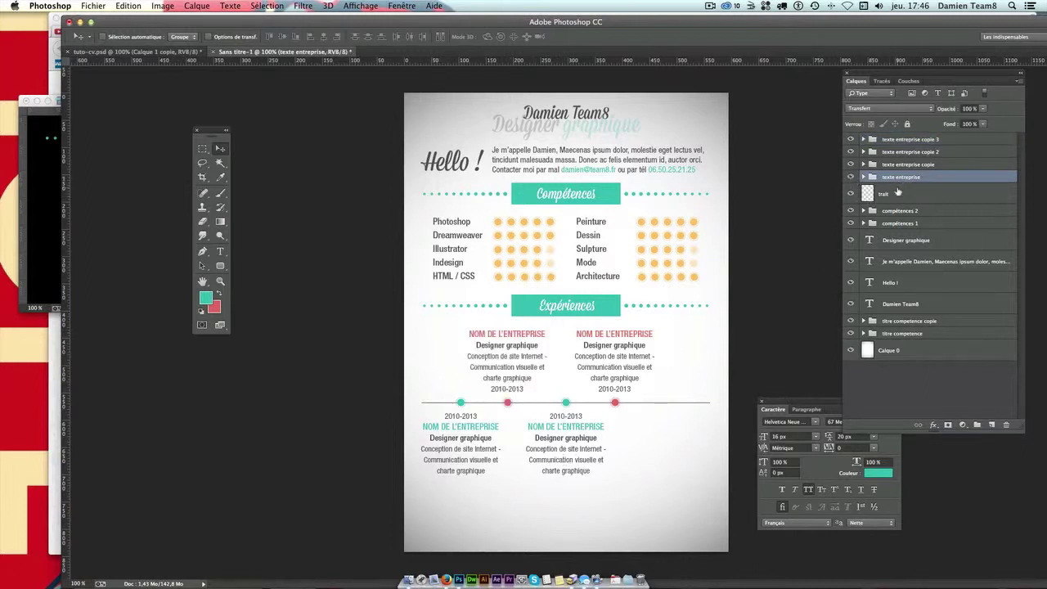
{"action": "left_click_drag", "start_coordinate": [507, 404], "coordinate": [508, 405]}
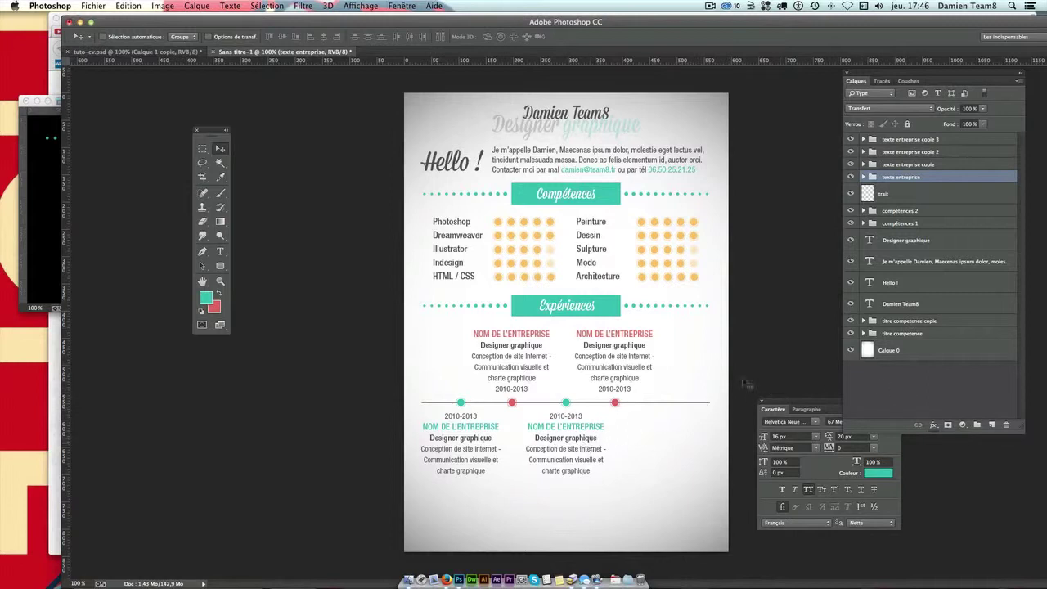
{"action": "left_click", "coordinate": [568, 430]}
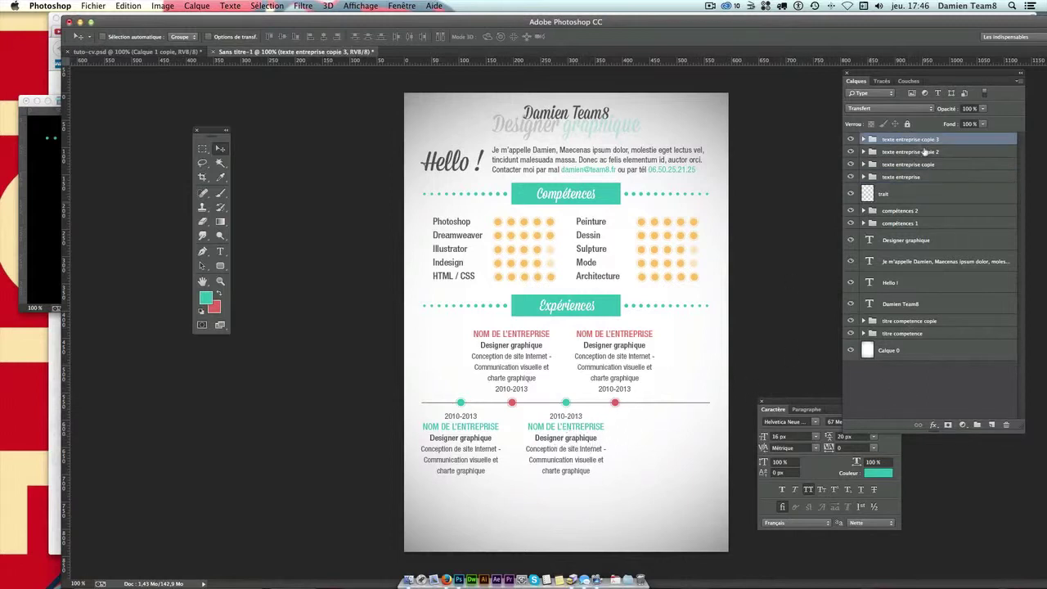
{"action": "left_click_drag", "start_coordinate": [924, 152], "coordinate": [990, 426]}
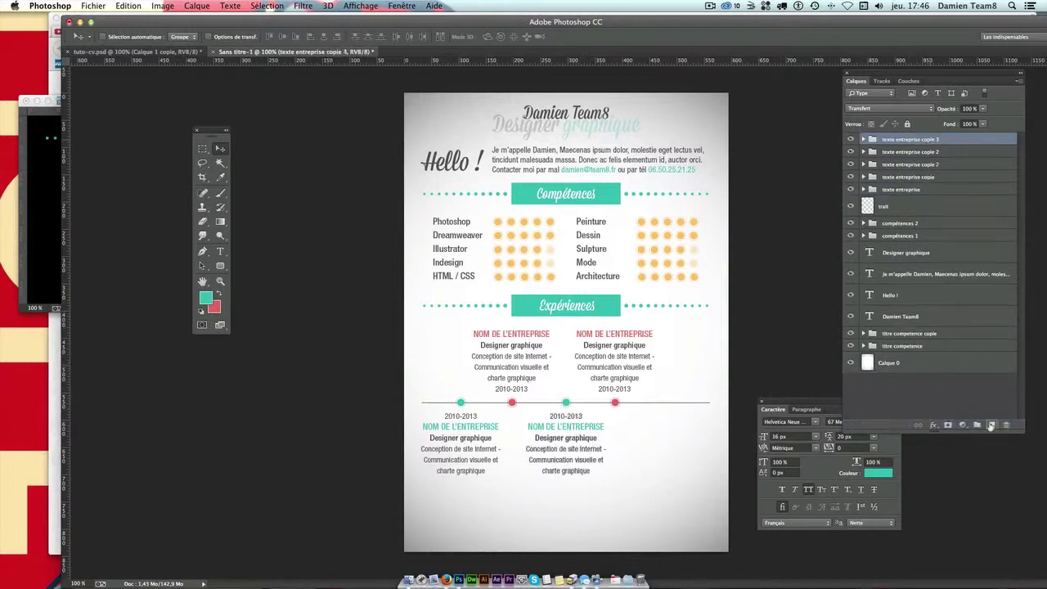
{"action": "left_click_drag", "start_coordinate": [554, 466], "coordinate": [653, 472]}
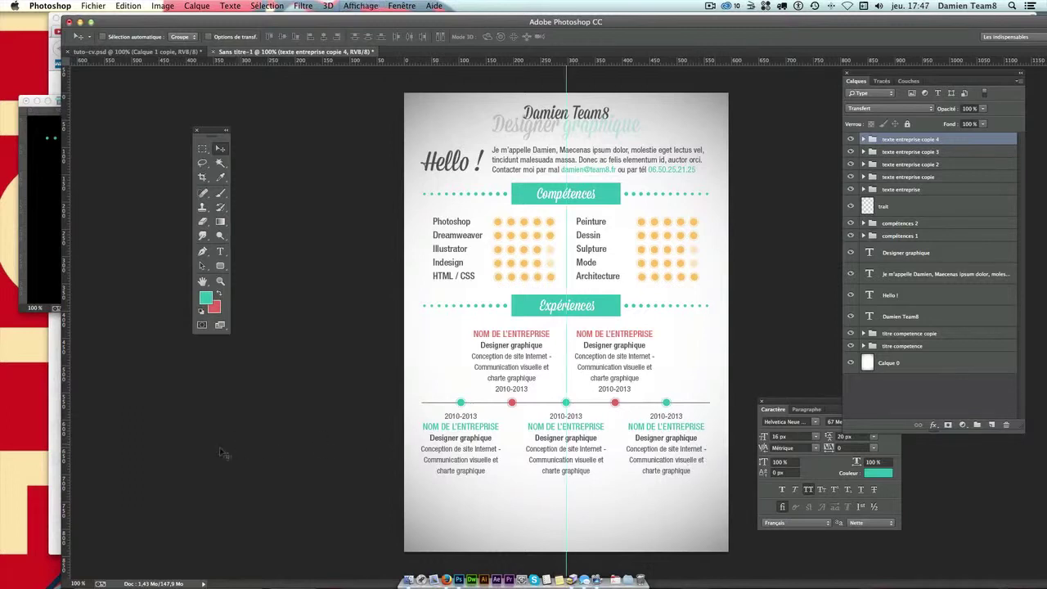
Add guides at both timeline ends, nudge the right teal and second red entries to even spacing, then hide guides
{"action": "mouse_move", "coordinate": [66, 455]}
{"action": "left_mouse_down"}
{"action": "mouse_move", "coordinate": [655, 358]}
{"action": "mouse_move", "coordinate": [709, 338]}
{"action": "left_mouse_up"}
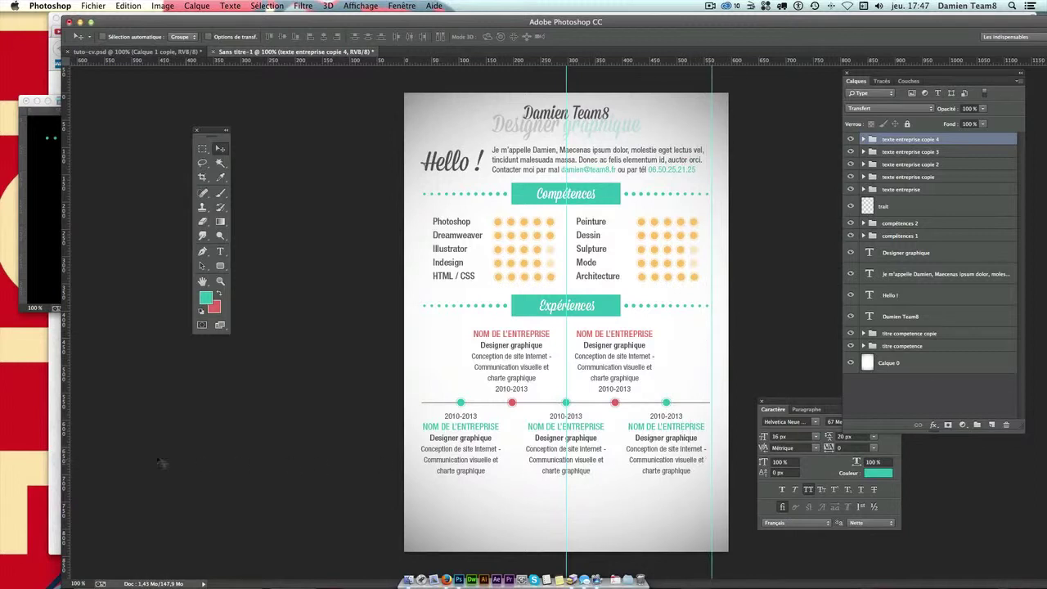
{"action": "mouse_move", "coordinate": [66, 461]}
{"action": "left_mouse_down"}
{"action": "mouse_move", "coordinate": [419, 498]}
{"action": "mouse_move", "coordinate": [420, 429]}
{"action": "left_mouse_up"}
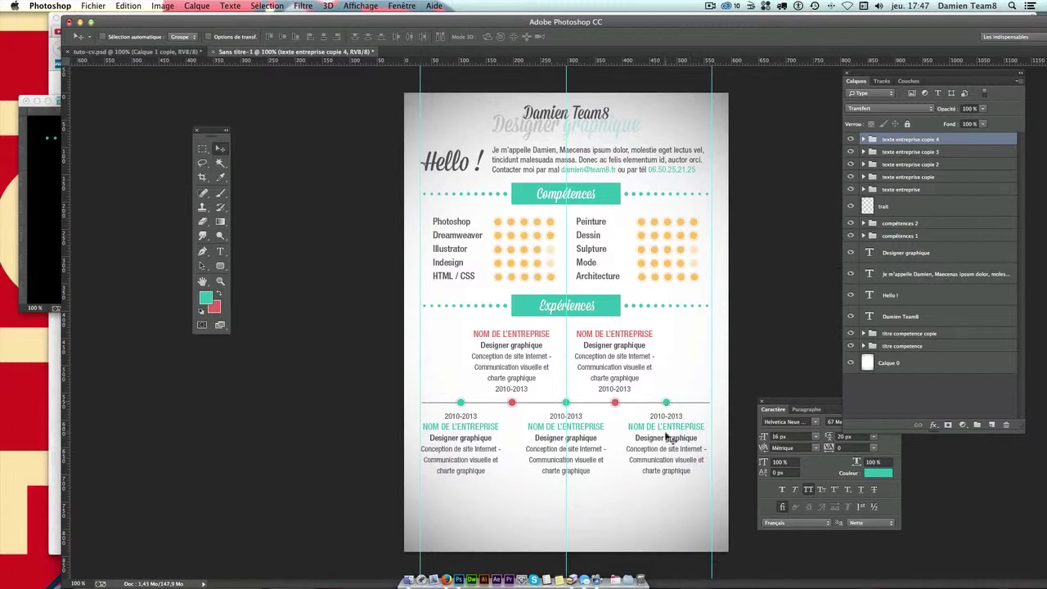
{"action": "key", "text": "Right"}
{"action": "key", "text": "Right"}
{"action": "key", "text": "Right"}
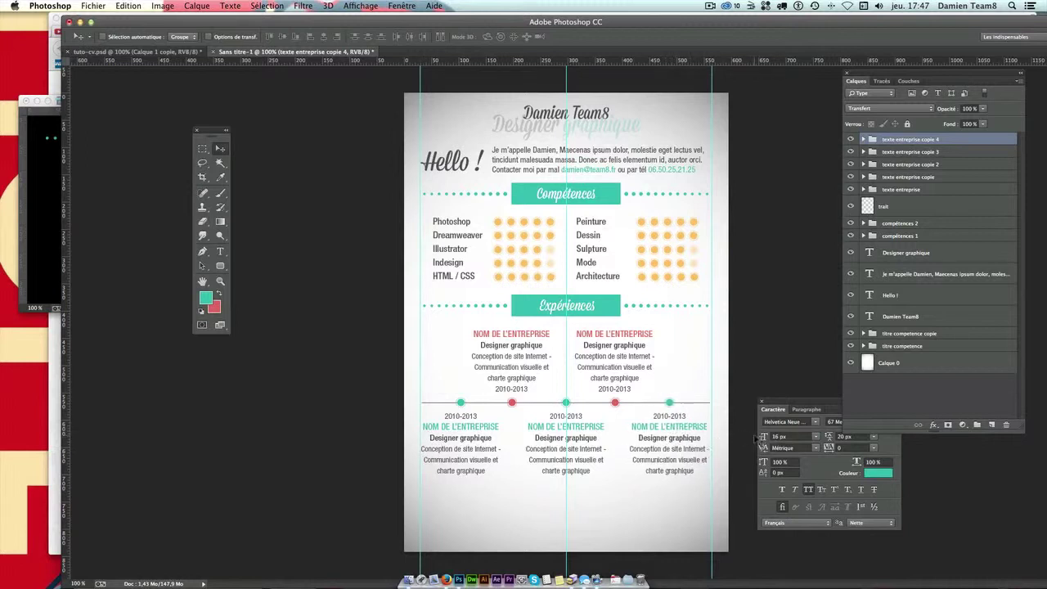
{"action": "key", "text": "Right"}
{"action": "key", "text": "Right"}
{"action": "key", "text": "Right"}
{"action": "key", "text": "Right"}
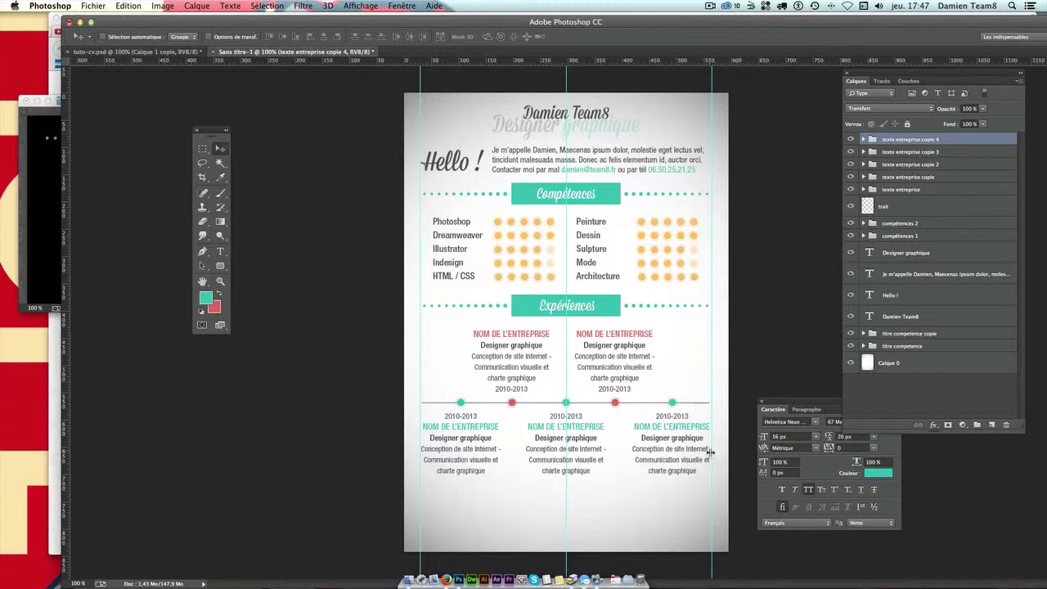
{"action": "key", "text": "Right"}
{"action": "left_click", "coordinate": [626, 338]}
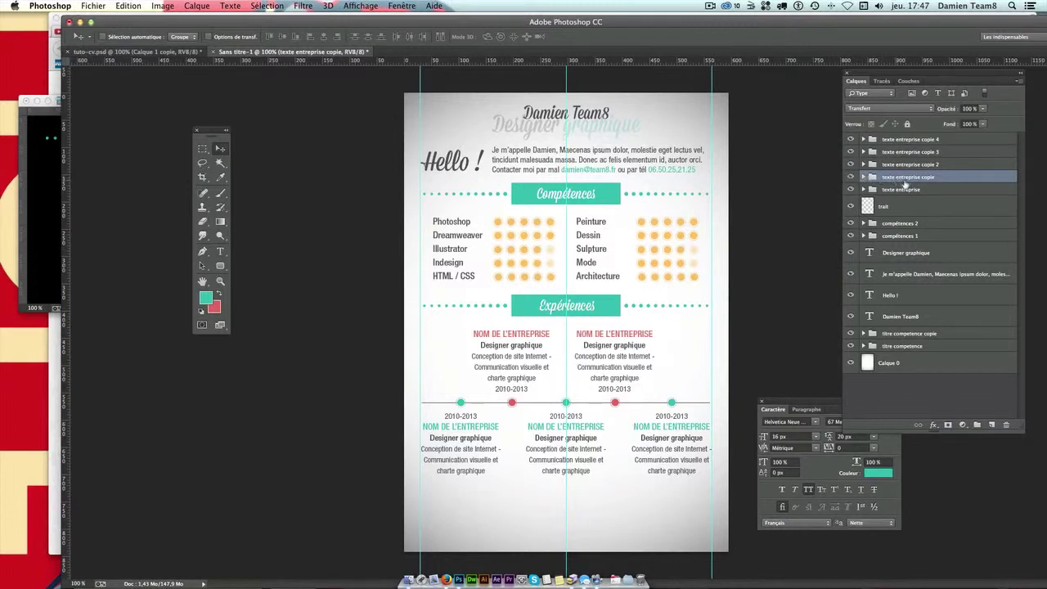
{"action": "key", "text": "Right"}
{"action": "key", "text": "Right"}
{"action": "key", "text": "Right"}
{"action": "key", "text": "Right"}
{"action": "key", "text": "Right"}
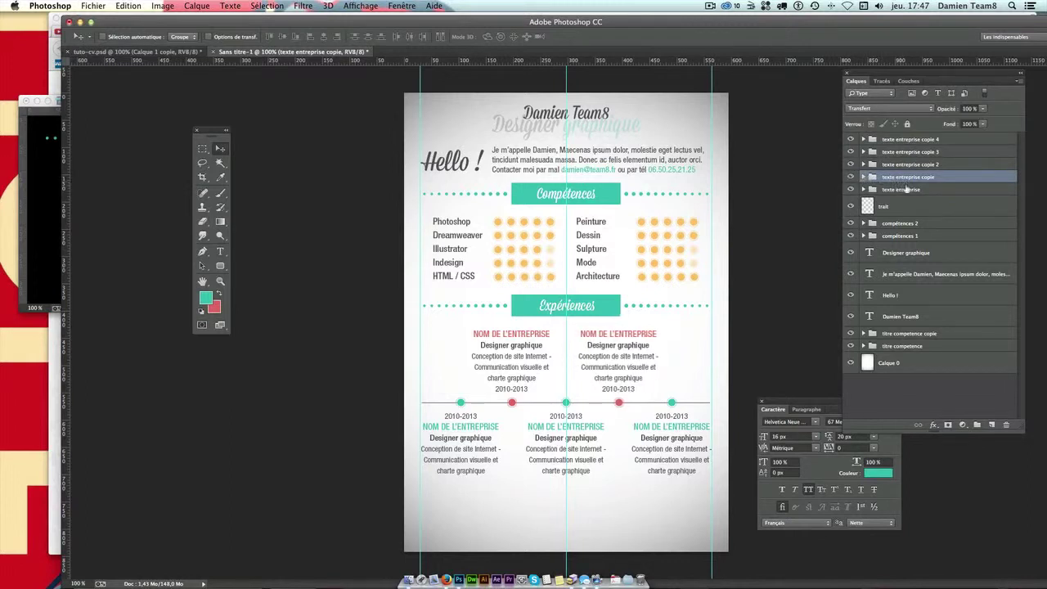
{"action": "key", "text": "Right"}
{"action": "key", "text": "Right"}
{"action": "key", "text": "Right"}
{"action": "key", "text": "Right"}
{"action": "key", "text": "Right"}
{"action": "key", "text": "Right"}
{"action": "key", "text": "Right"}
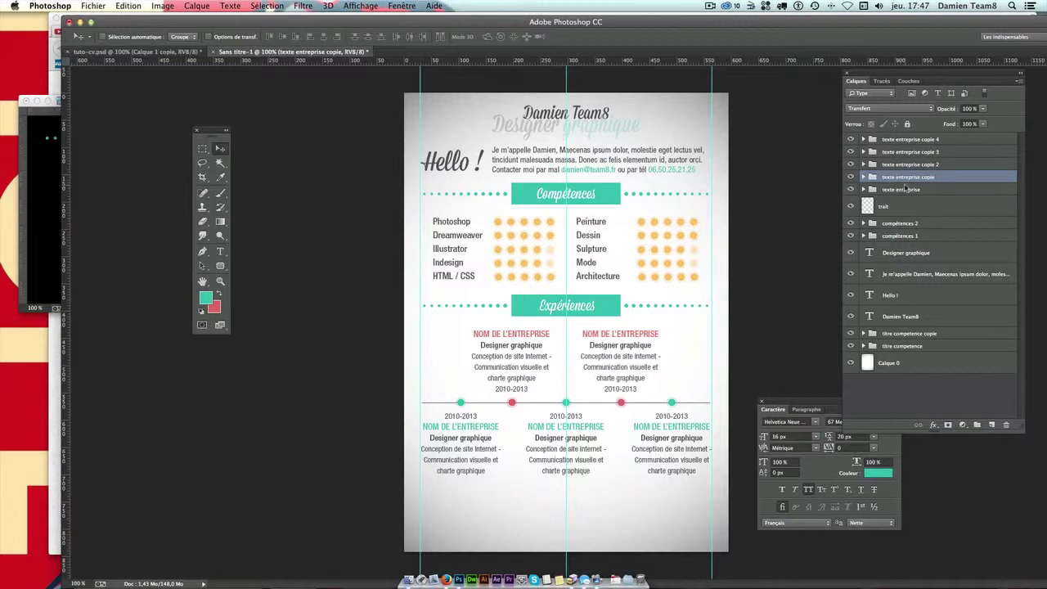
{"action": "key", "text": "Left"}
{"action": "key", "text": "Left"}
{"action": "key", "text": "Left"}
{"action": "key", "text": "Left"}
{"action": "key", "text": "Left"}
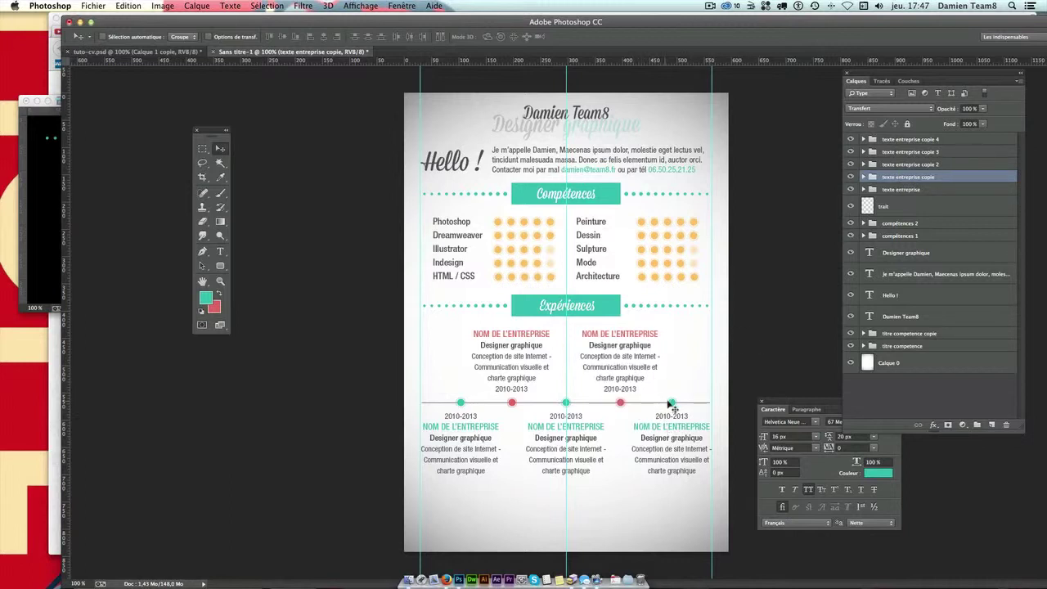
{"action": "key", "text": "super+semicolon"}
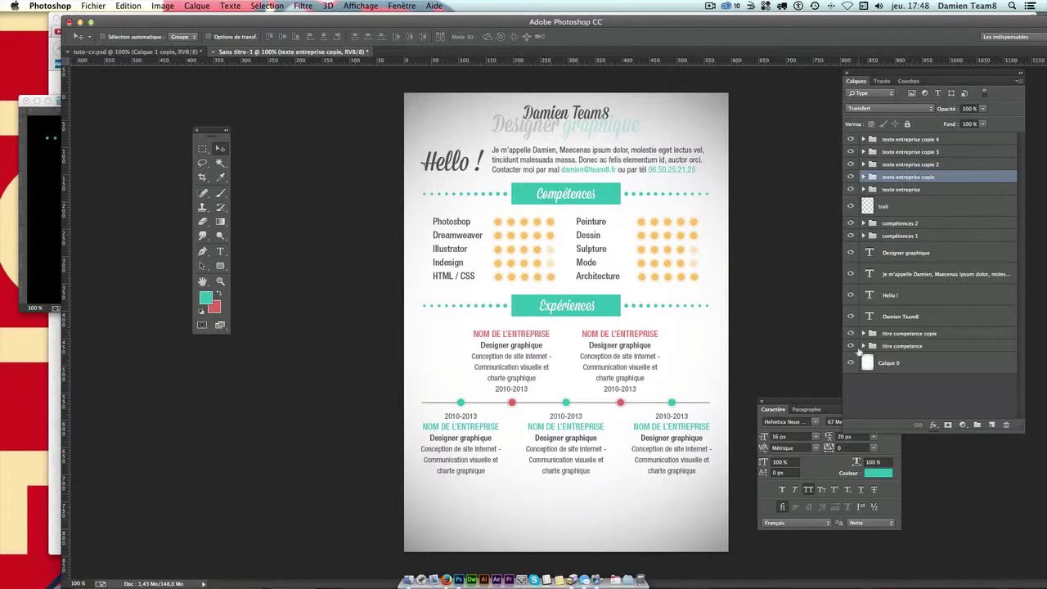
Rename the copied section-title group to 'titre experience'
{"action": "left_click", "coordinate": [907, 335]}
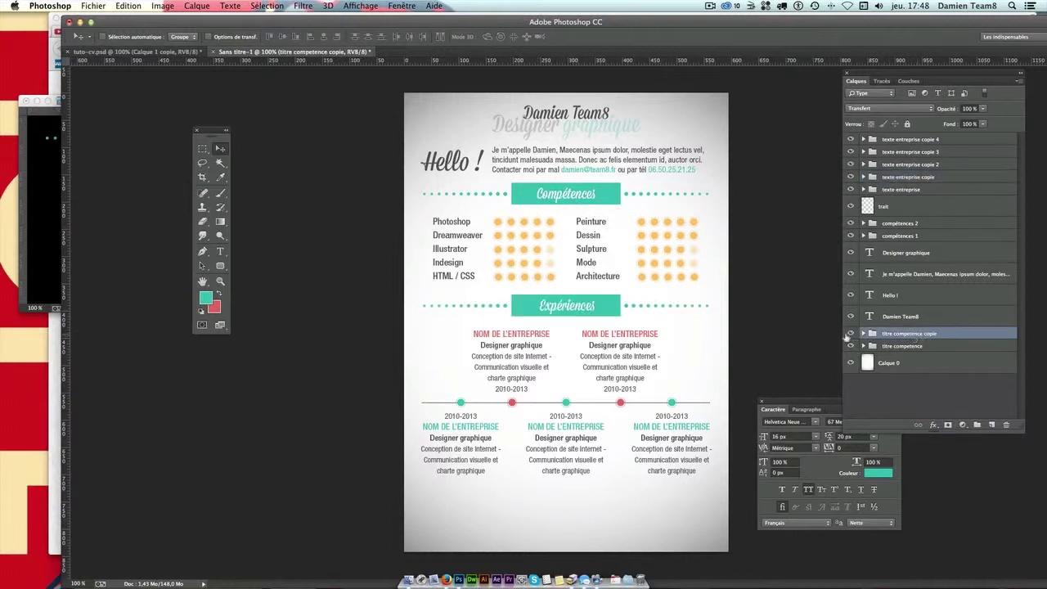
{"action": "double_click", "coordinate": [906, 334]}
{"action": "type", "text": "titre experi"}
{"action": "key", "text": "Return"}
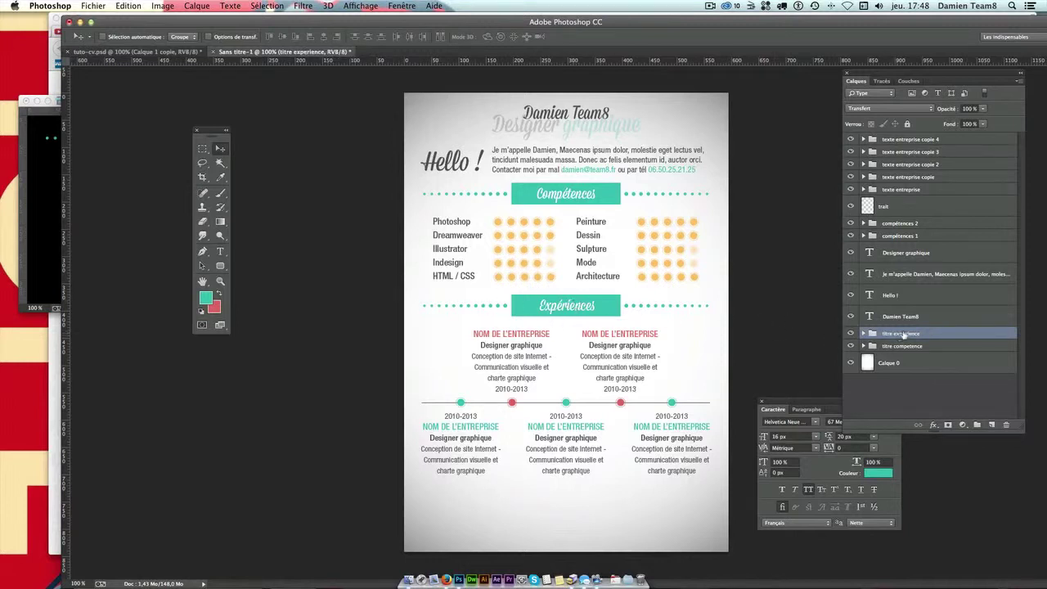
Duplicate the titre experience group and move the copy below the experience entries
{"action": "left_click_drag", "start_coordinate": [902, 334], "coordinate": [991, 425]}
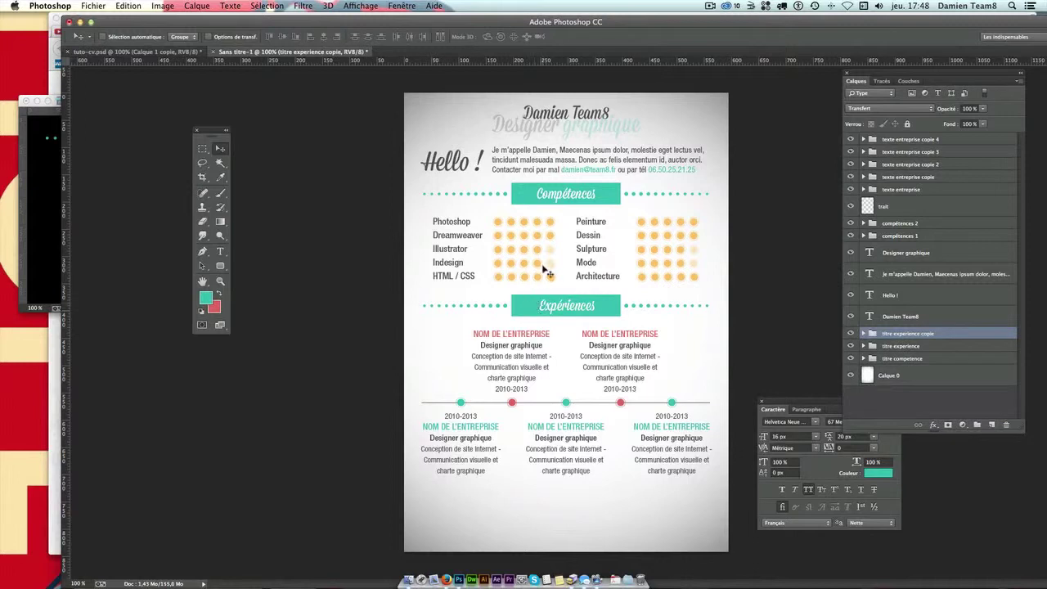
{"action": "left_click_drag", "start_coordinate": [542, 267], "coordinate": [557, 458]}
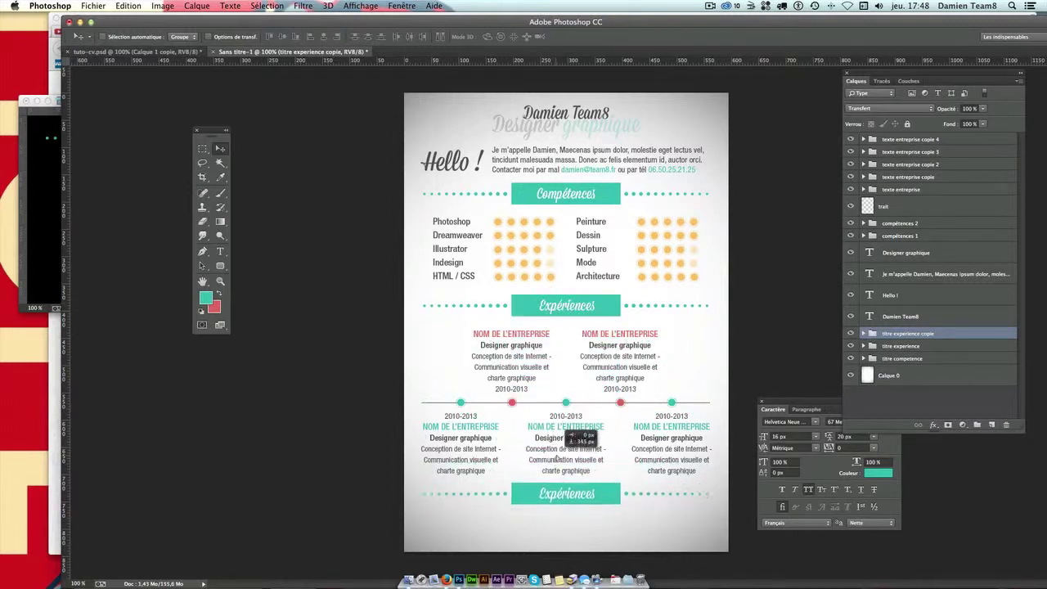
{"action": "key", "text": "Down"}
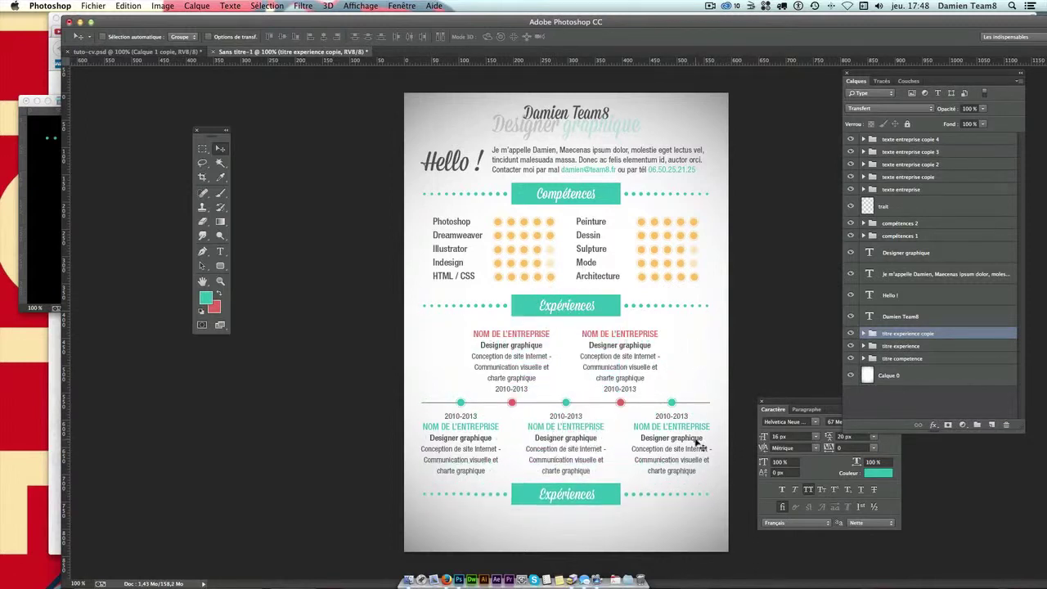
{"action": "key", "text": "Down"}
{"action": "key", "text": "Down"}
{"action": "key", "text": "Down"}
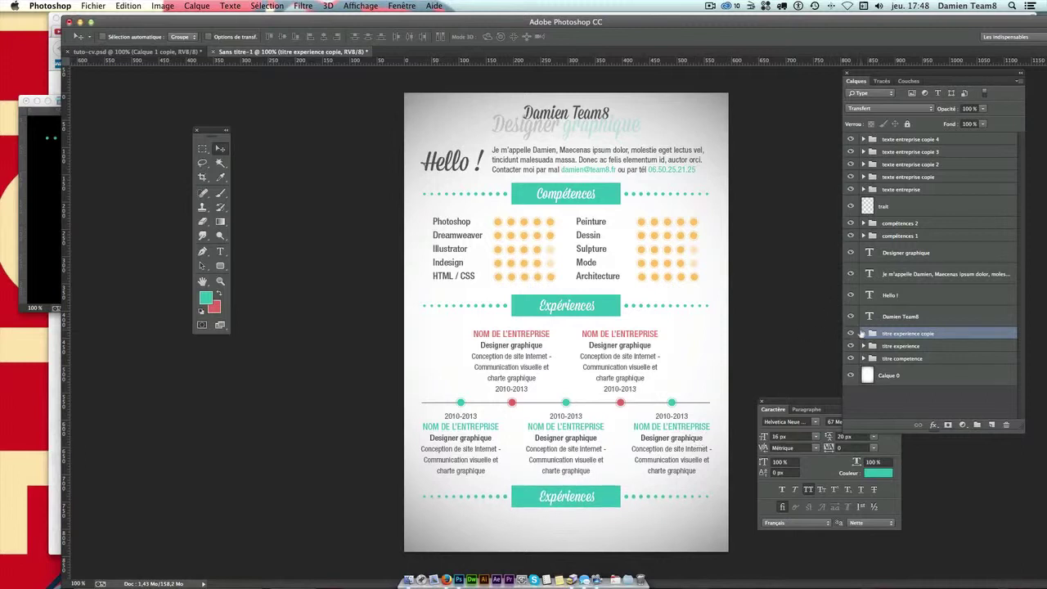
Start retyping the copied banner's text as Intérêts
{"action": "left_click", "coordinate": [863, 333]}
{"action": "double_click", "coordinate": [880, 351]}
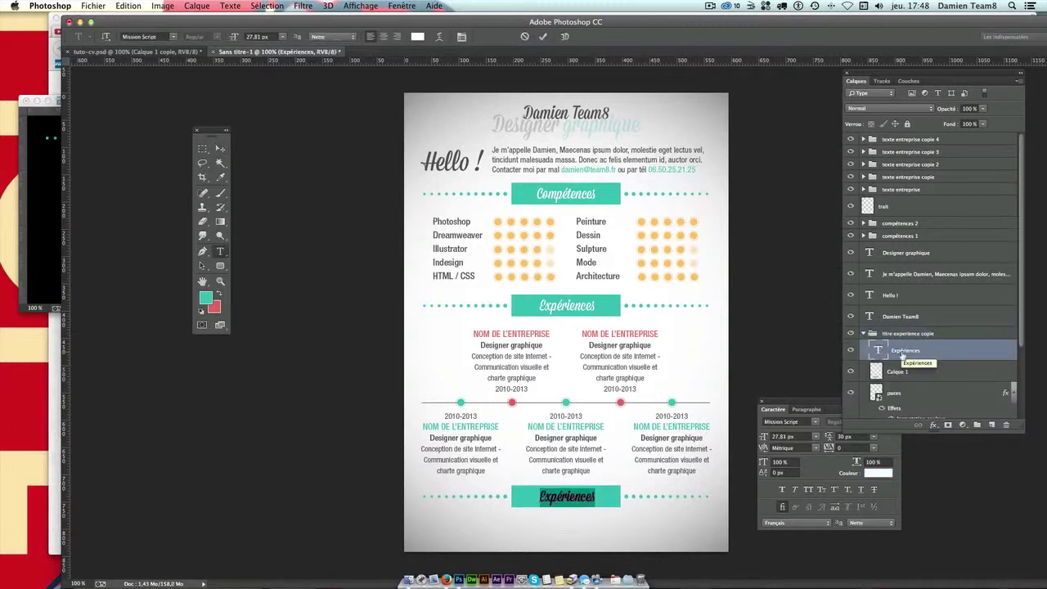
{"action": "type", "text": "Int"}
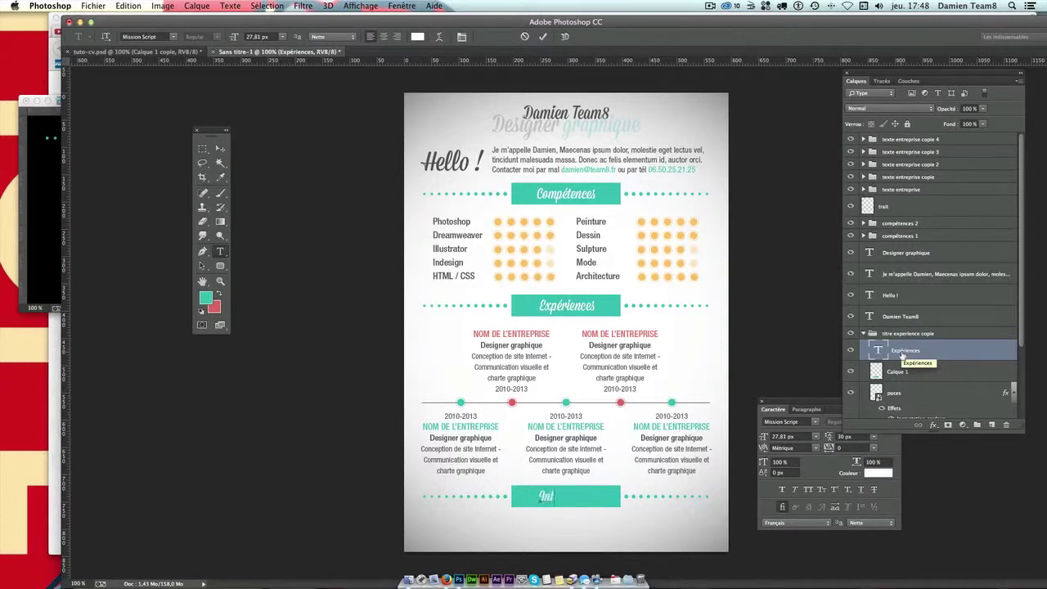
{"action": "type", "text": "ére"}
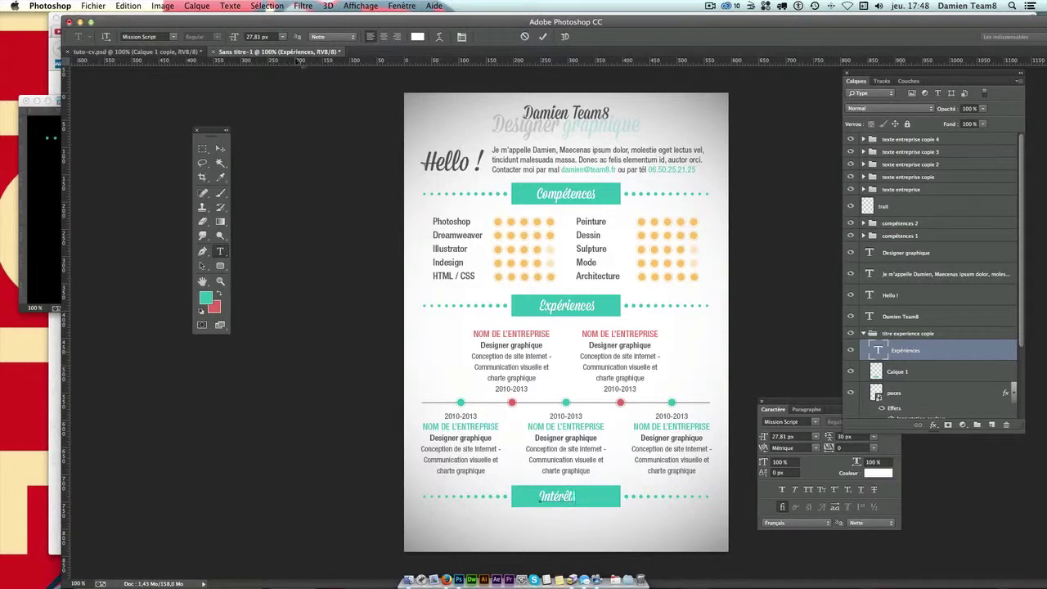
Commit the Intérêts text and nudge it right to centre it on the banner
{"action": "left_click", "coordinate": [219, 148]}
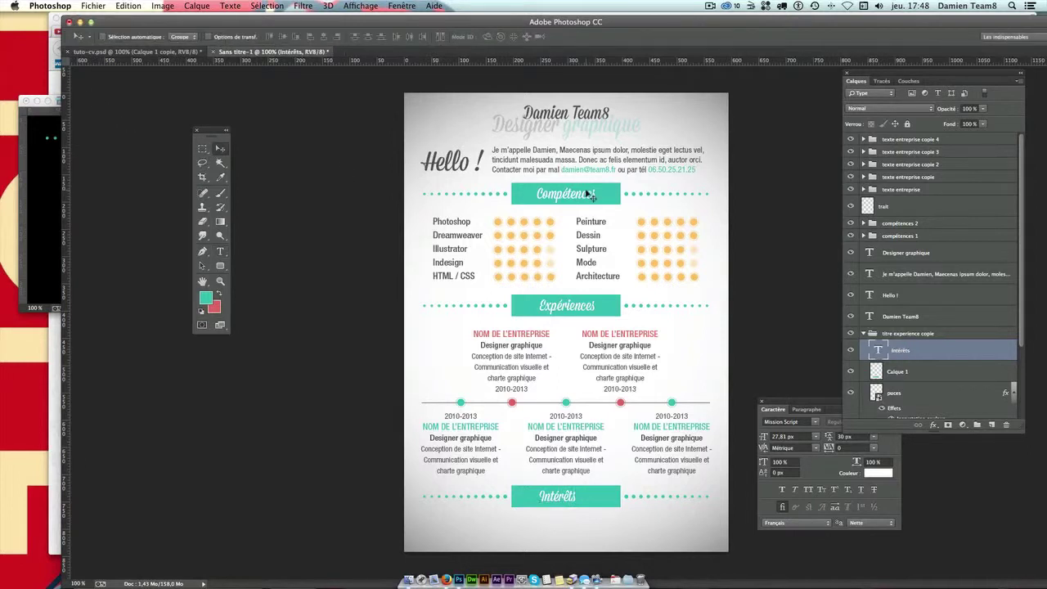
{"action": "key", "text": "Right"}
{"action": "key", "text": "Right"}
{"action": "key", "text": "Right"}
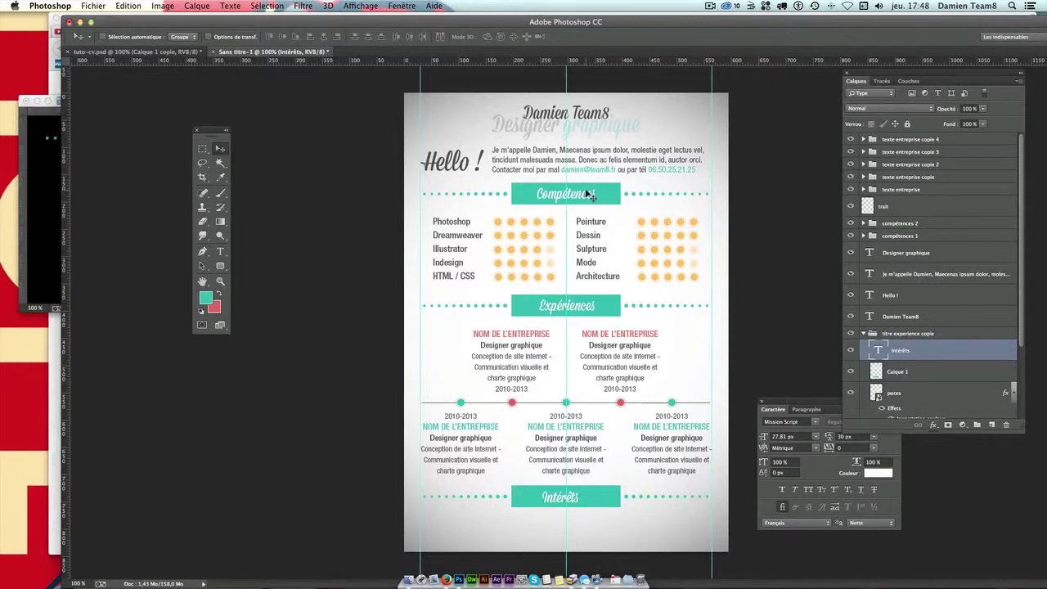
{"action": "key", "text": "ctrl+t"}
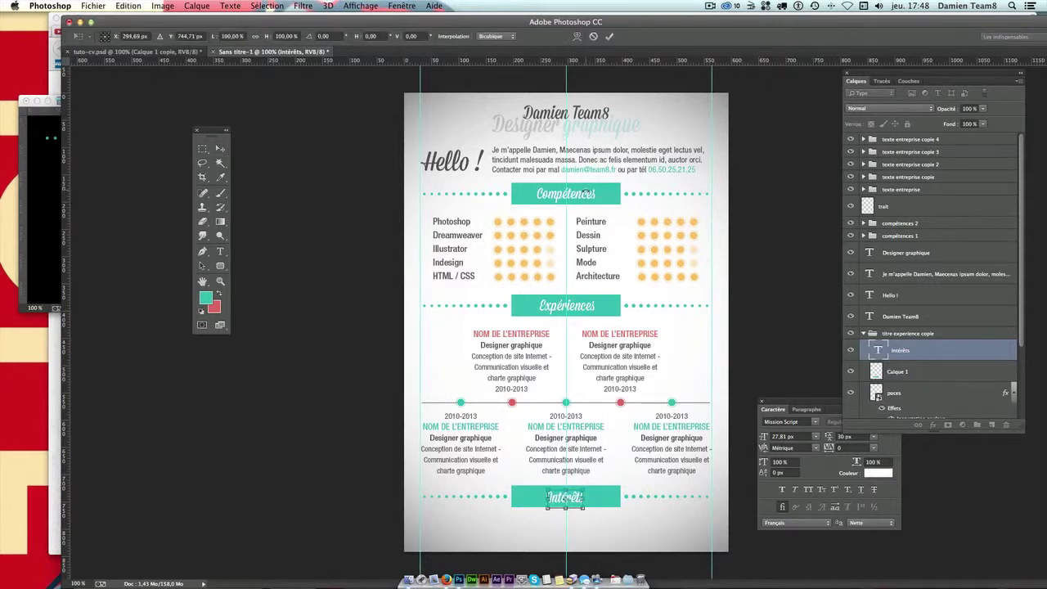
{"action": "key", "text": "Right"}
{"action": "key", "text": "Right"}
{"action": "key", "text": "Return"}
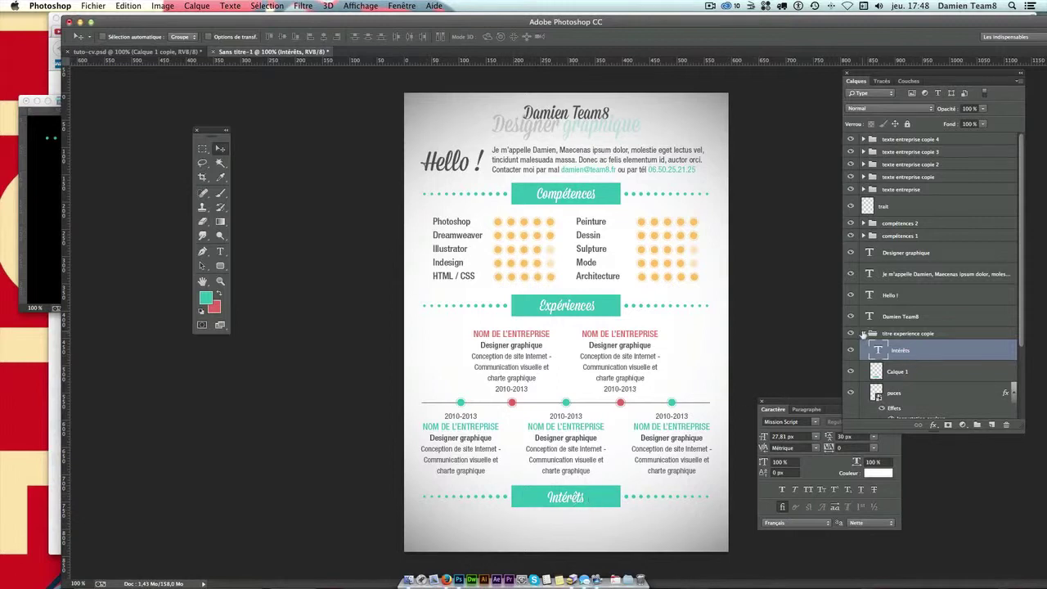
Duplicate the teal bar layer Calque 1 and move the copy out of the title group
{"action": "left_click", "coordinate": [895, 370]}
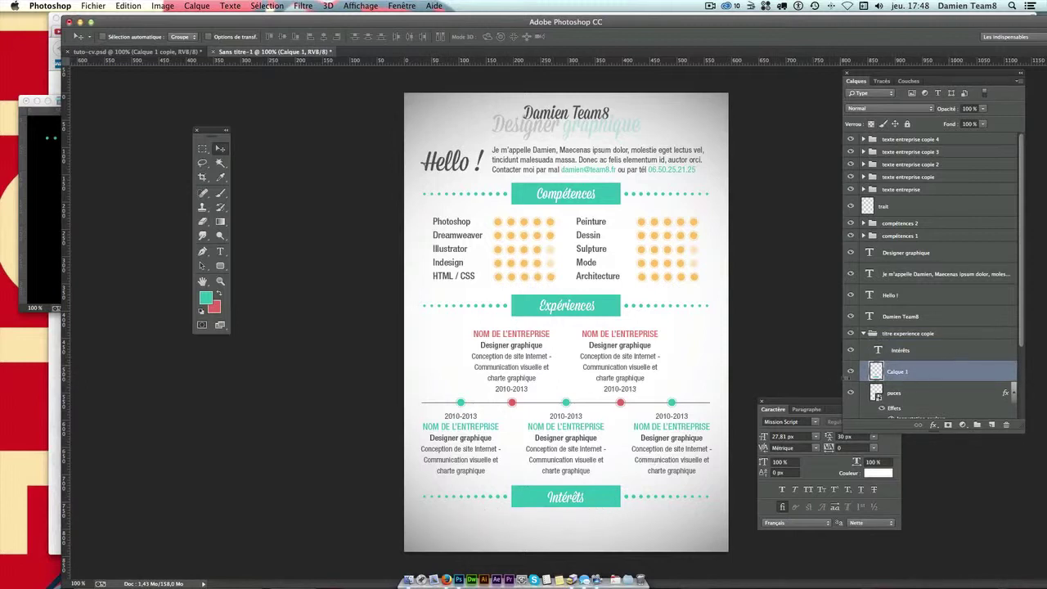
{"action": "left_click_drag", "start_coordinate": [936, 372], "coordinate": [991, 424]}
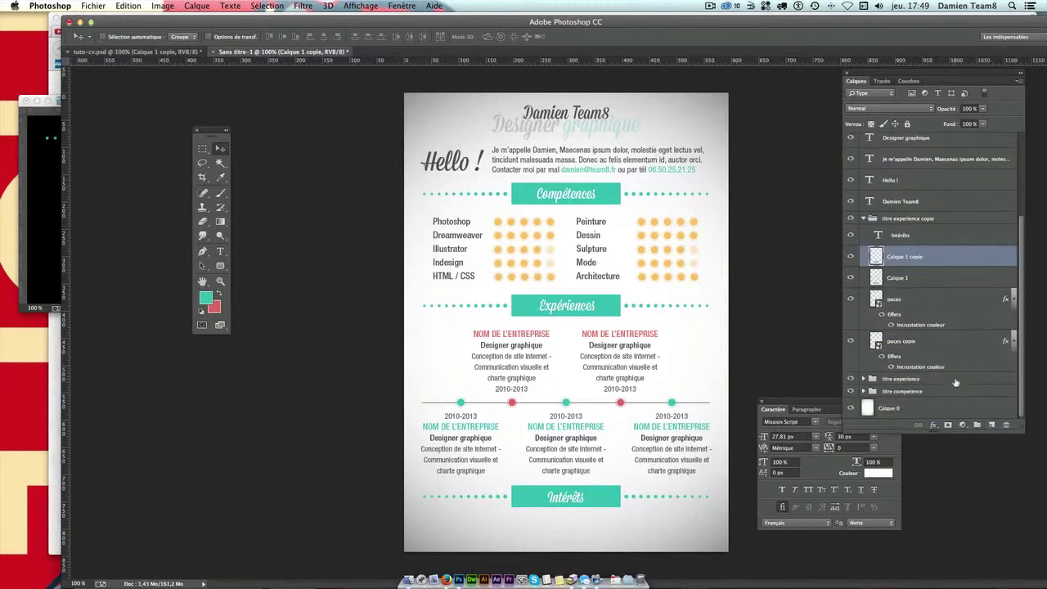
{"action": "left_click_drag", "start_coordinate": [914, 268], "coordinate": [900, 393]}
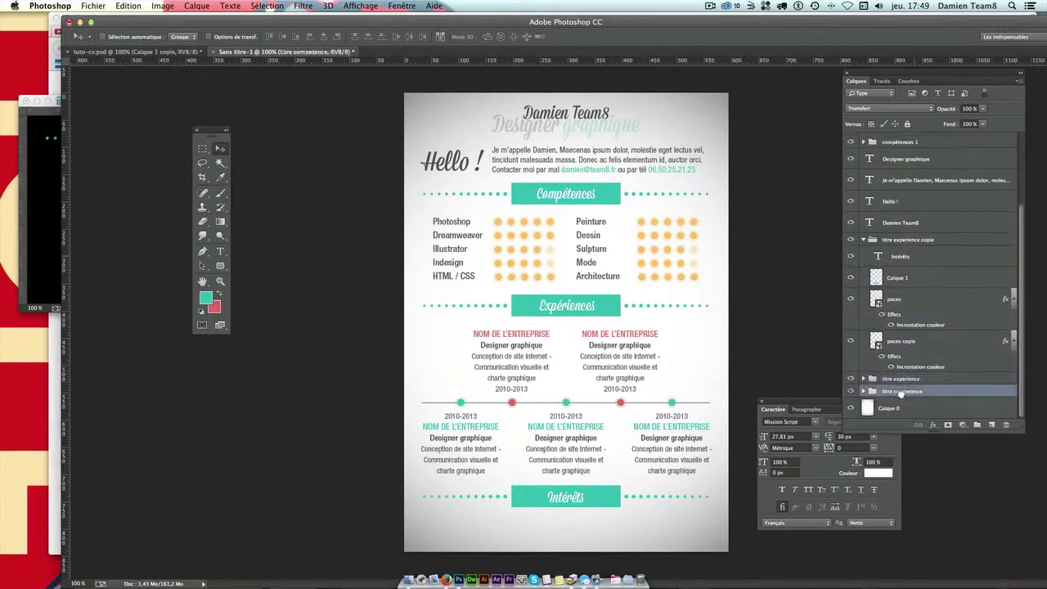
{"action": "key", "text": "ctrl+z"}
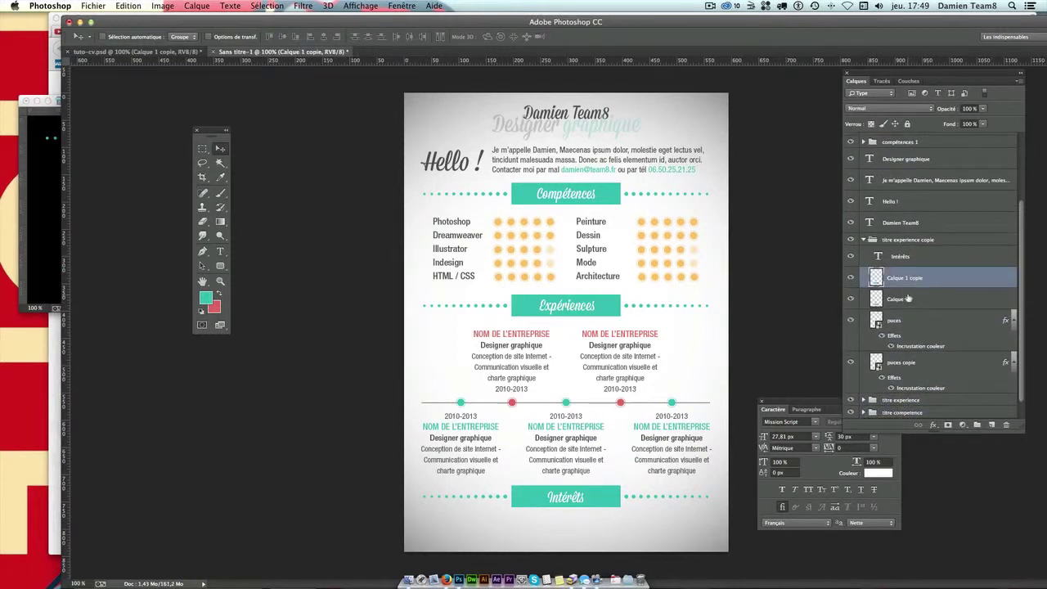
{"action": "scroll", "coordinate": [933, 343], "scroll_direction": "down", "scroll_amount": 1}
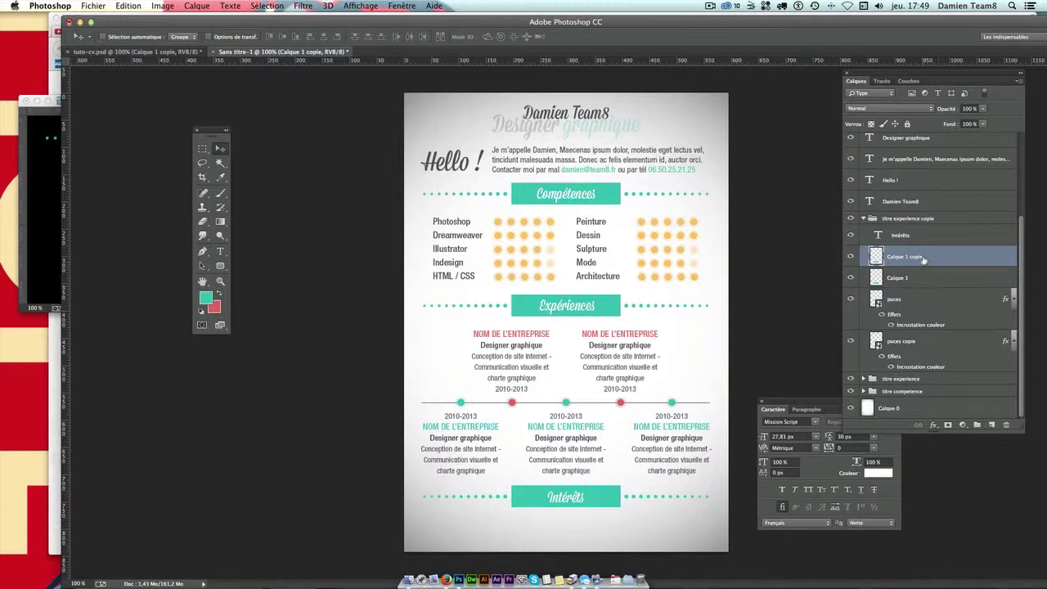
{"action": "left_click_drag", "start_coordinate": [922, 258], "coordinate": [885, 406]}
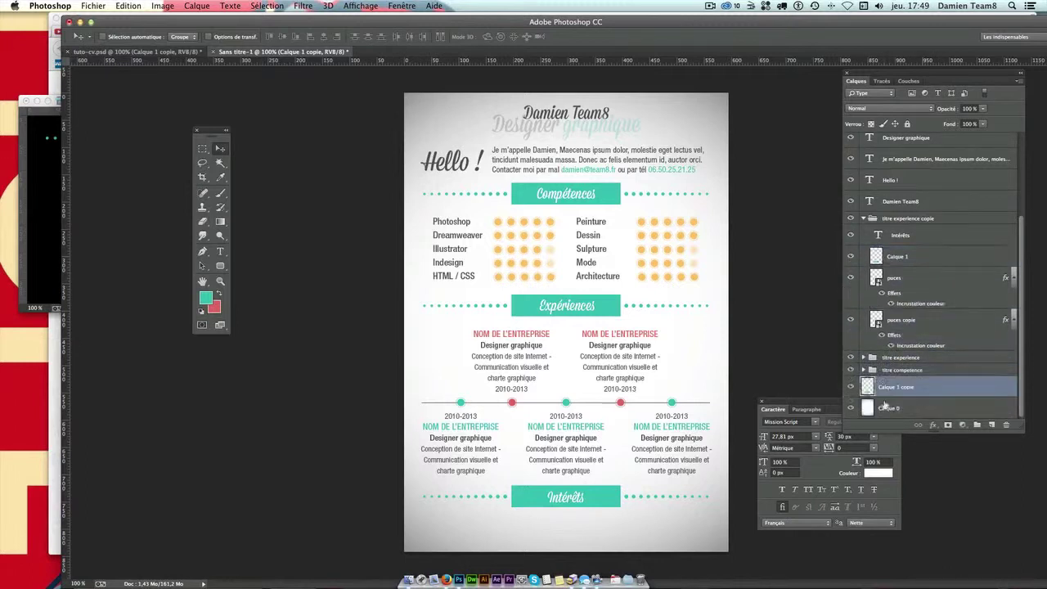
{"action": "left_click", "coordinate": [864, 218]}
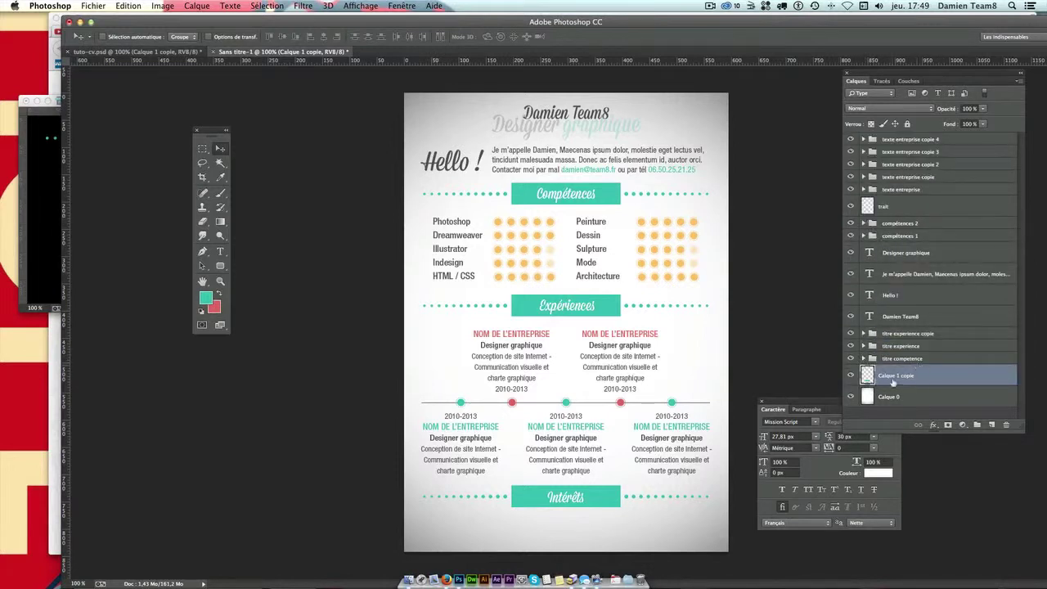
Position the teal bar copy directly beneath the Intérêts banner
{"action": "left_click_drag", "start_coordinate": [591, 406], "coordinate": [592, 445]}
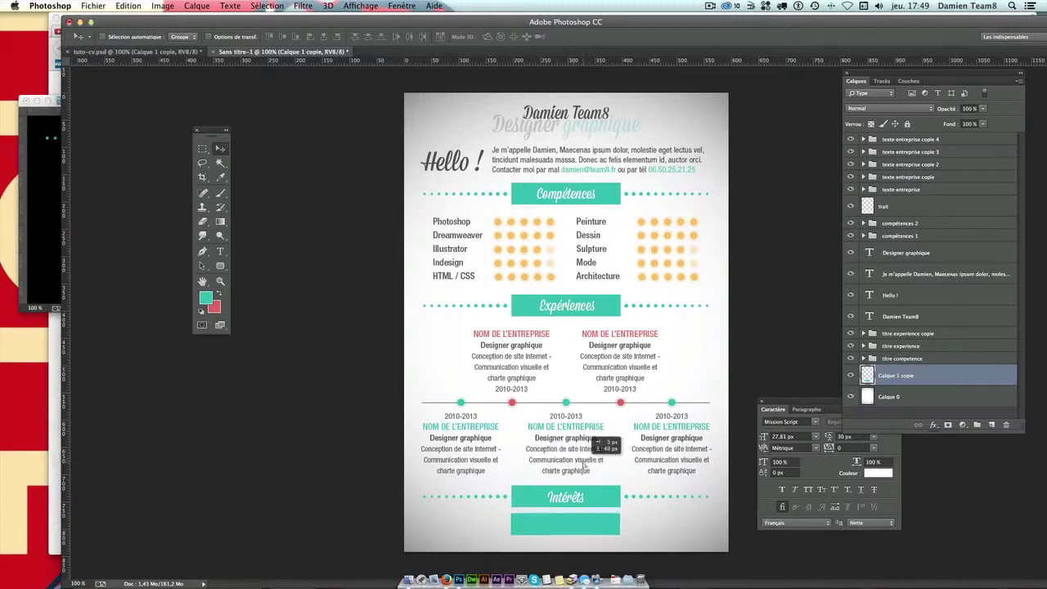
{"action": "left_click_drag", "start_coordinate": [581, 462], "coordinate": [582, 524]}
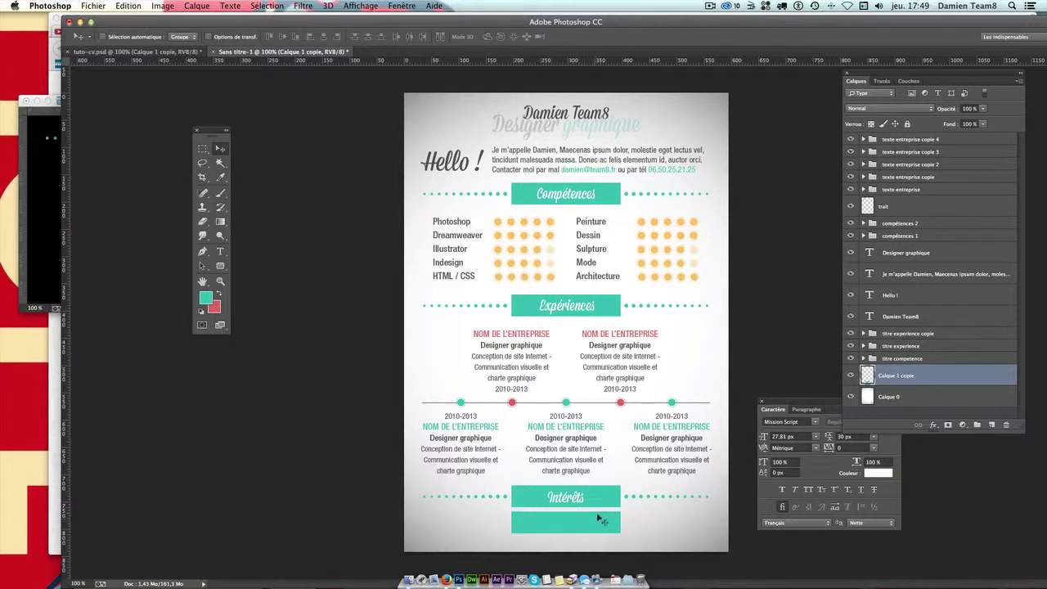
{"action": "key", "text": "Down"}
{"action": "key", "text": "Up"}
{"action": "key", "text": "Down"}
{"action": "key", "text": "Down"}
{"action": "key", "text": "Up"}
{"action": "key", "text": "Up"}
{"action": "key", "text": "Up"}
{"action": "key", "text": "Down"}
Add a Color Overlay of dark grey #4b4b4b to the new bar under Intérêts
{"action": "double_click", "coordinate": [966, 383]}
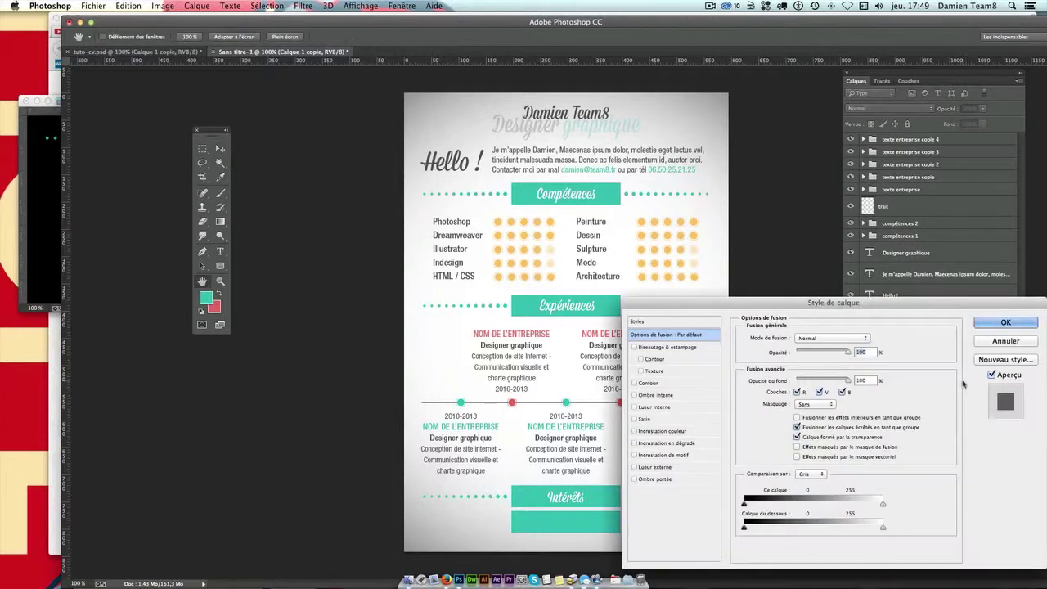
{"action": "left_click", "coordinate": [664, 430]}
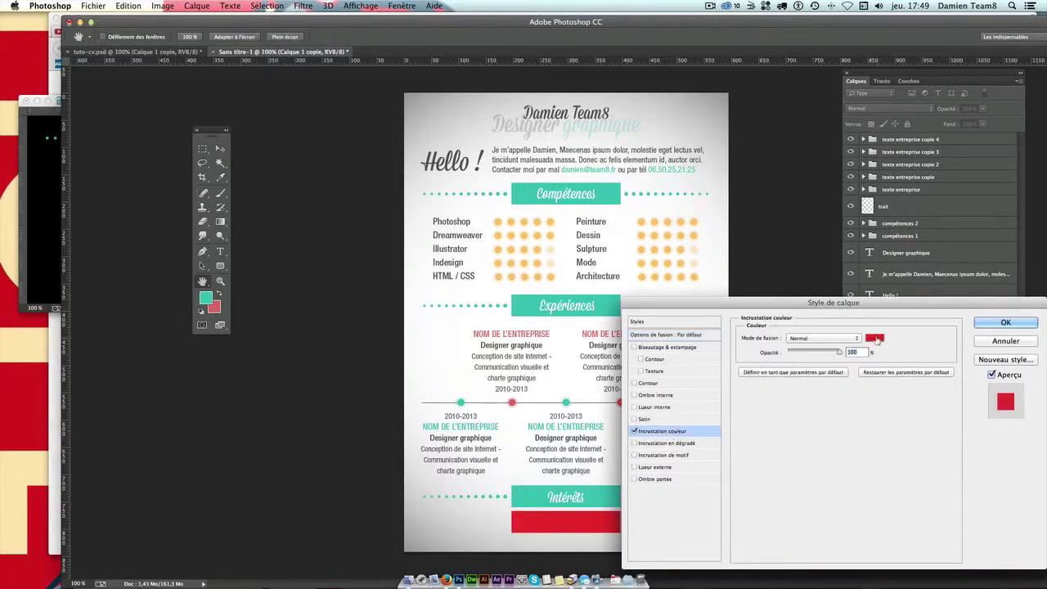
{"action": "left_click", "coordinate": [874, 338]}
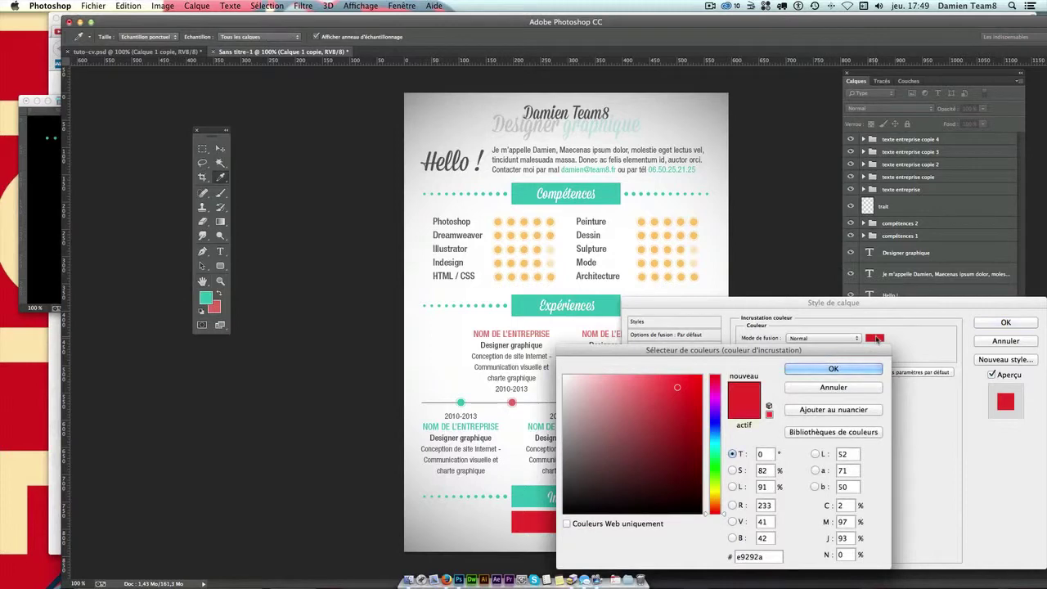
{"action": "left_click", "coordinate": [434, 160]}
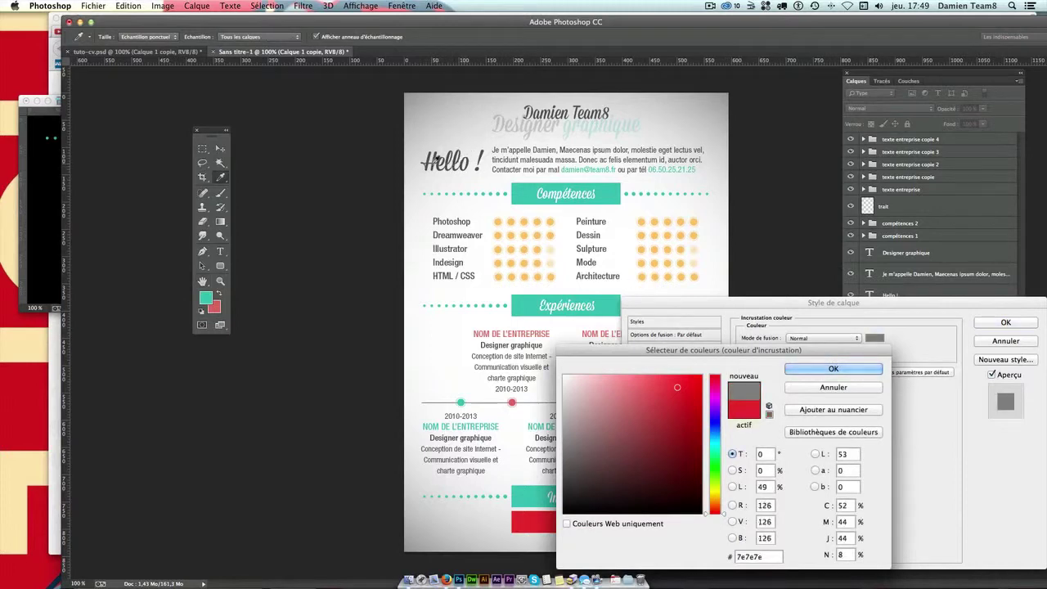
{"action": "left_click", "coordinate": [478, 162]}
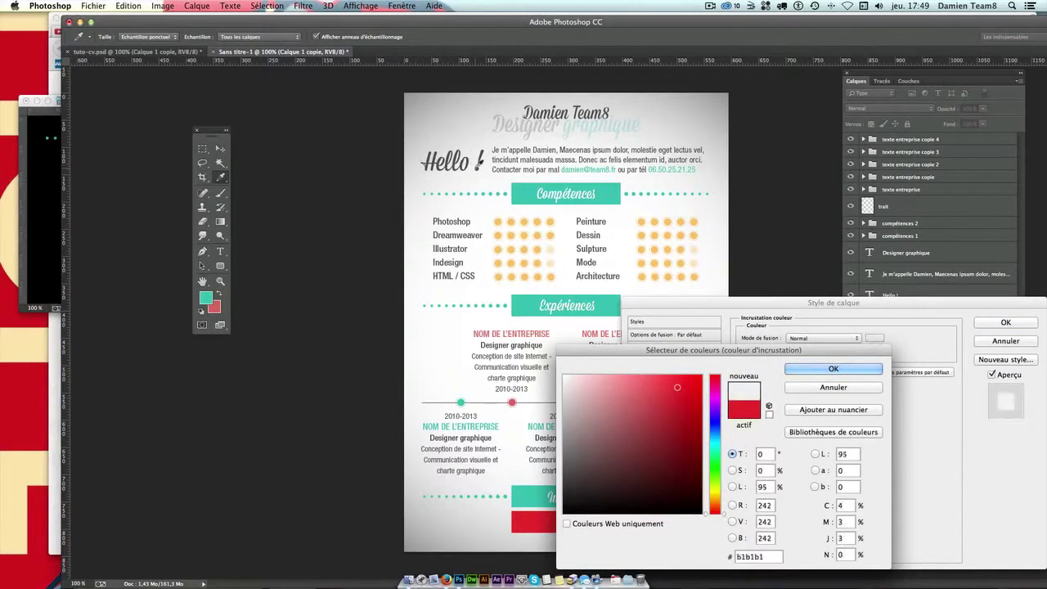
{"action": "left_click", "coordinate": [482, 164]}
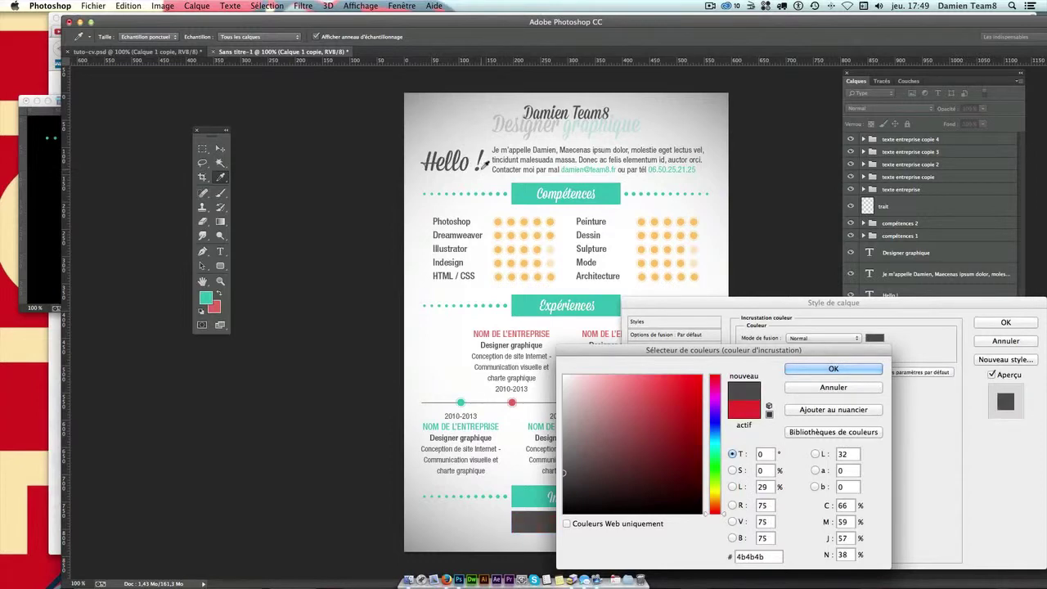
{"action": "key", "text": "Return"}
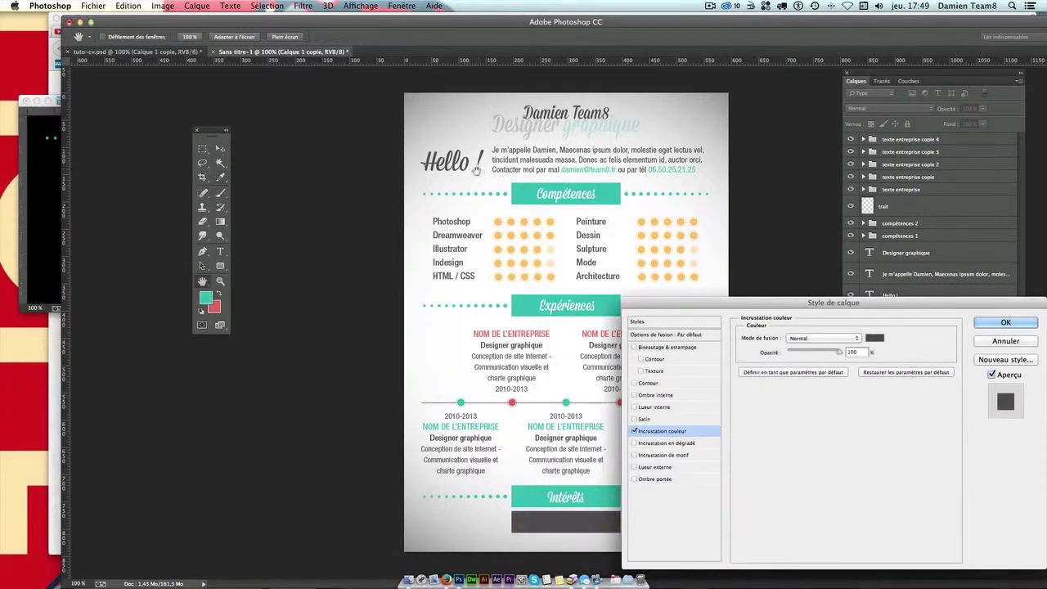
{"action": "key", "text": "Return"}
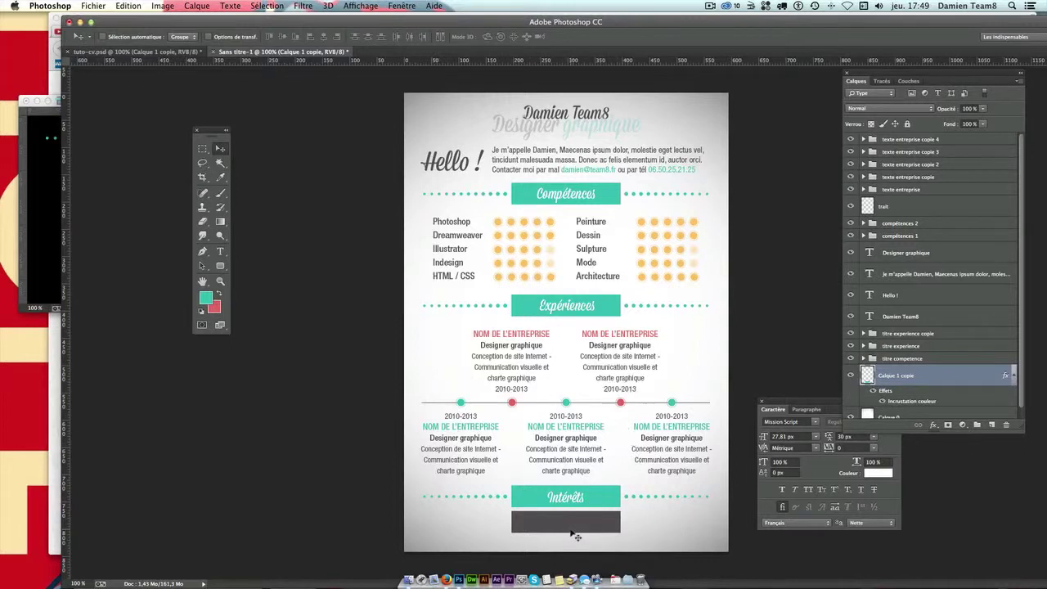
Duplicate the grey box twice, placing copies to the left and right in a row
{"action": "left_click_drag", "start_coordinate": [610, 525], "coordinate": [496, 525]}
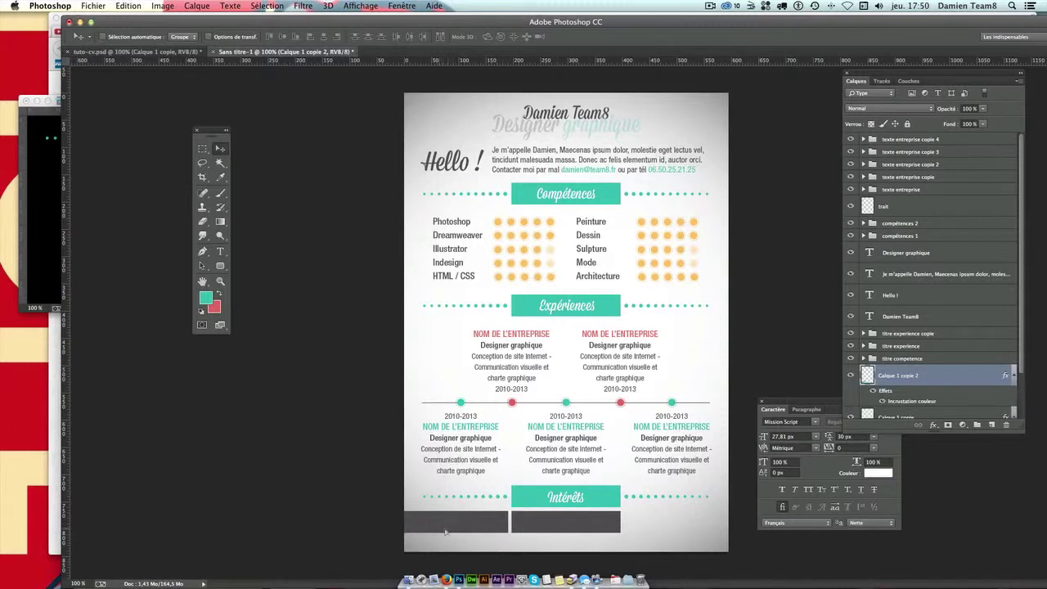
{"action": "left_click_drag", "start_coordinate": [446, 531], "coordinate": [664, 533]}
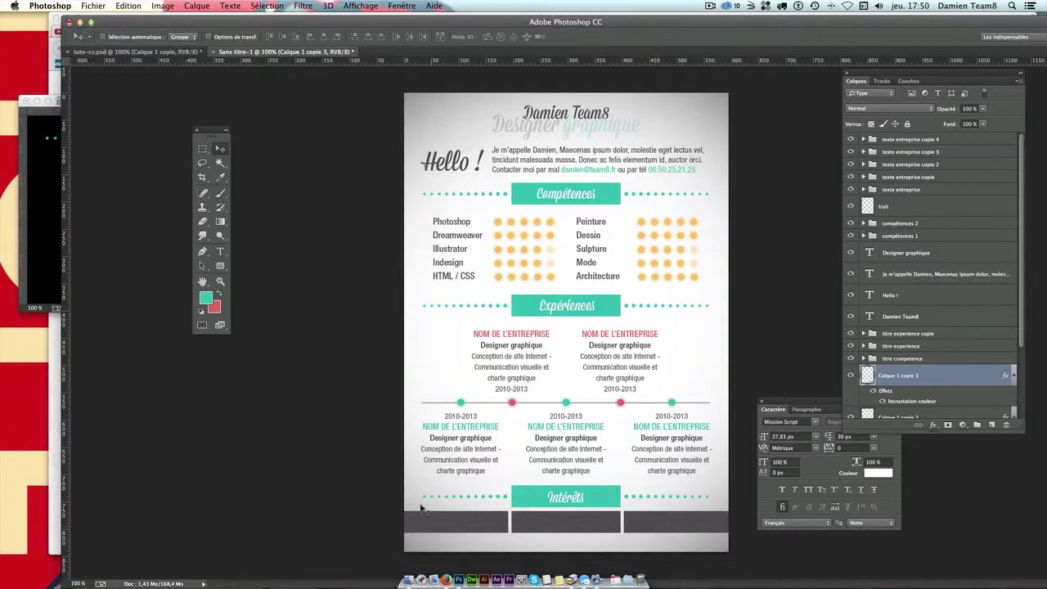
{"action": "scroll", "coordinate": [912, 370], "scroll_direction": "down", "scroll_amount": 1}
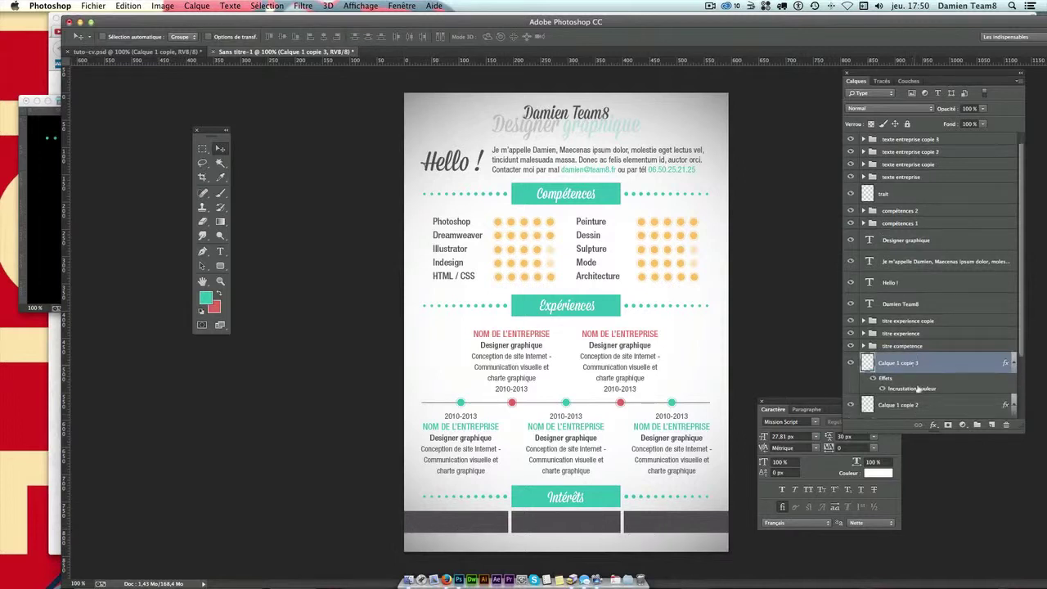
{"action": "scroll", "coordinate": [910, 384], "scroll_direction": "down", "scroll_amount": 2}
Scale the three grey boxes together to fit within the page margins and align them
{"action": "left_click", "coordinate": [912, 413], "text": "shift"}
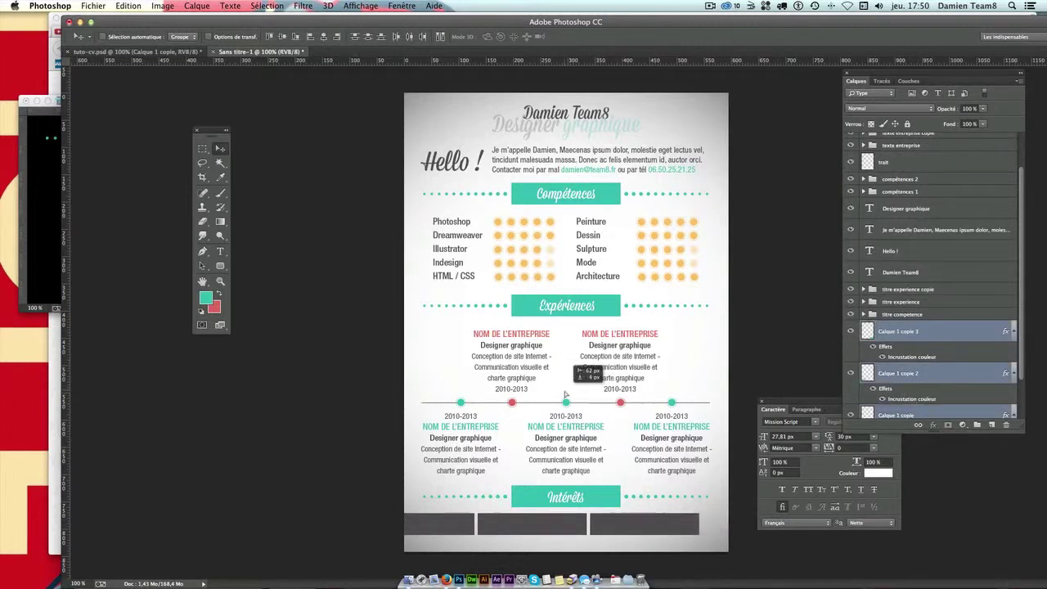
{"action": "key", "text": "ctrl+t"}
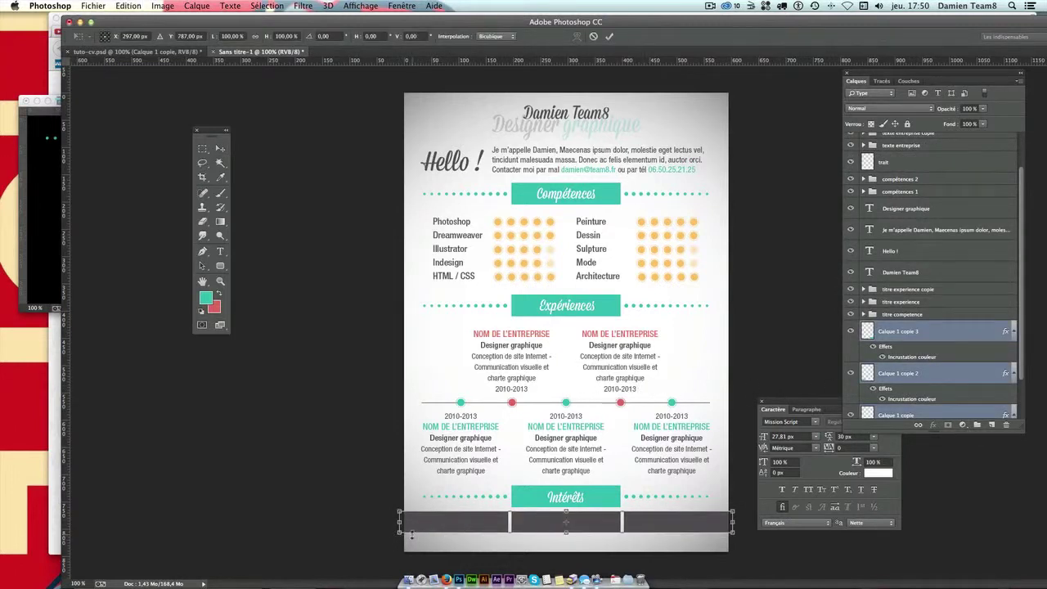
{"action": "left_click_drag", "start_coordinate": [398, 531], "coordinate": [422, 530]}
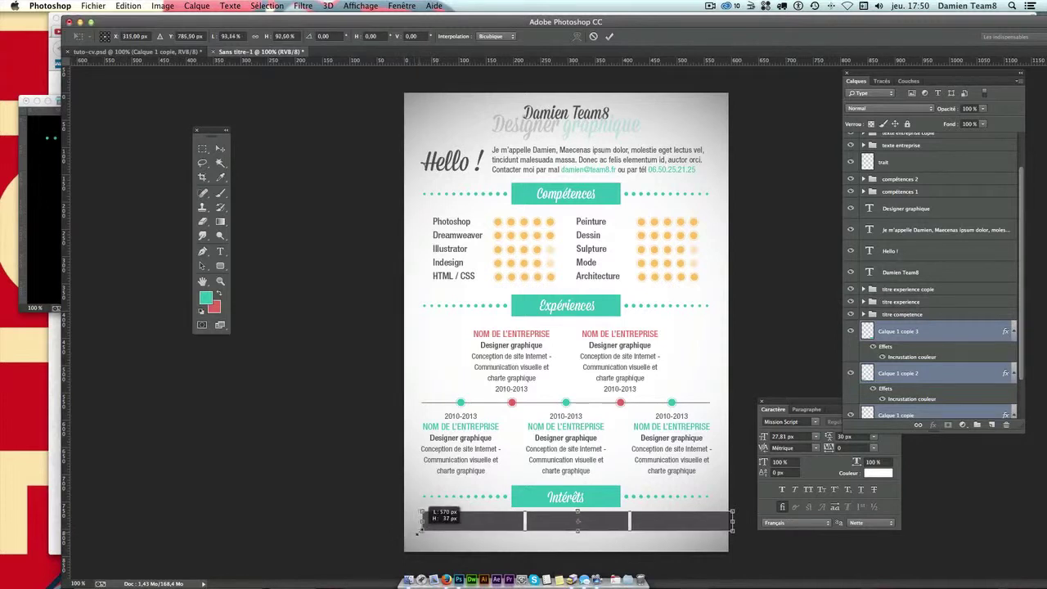
{"action": "left_click_drag", "start_coordinate": [733, 530], "coordinate": [709, 529]}
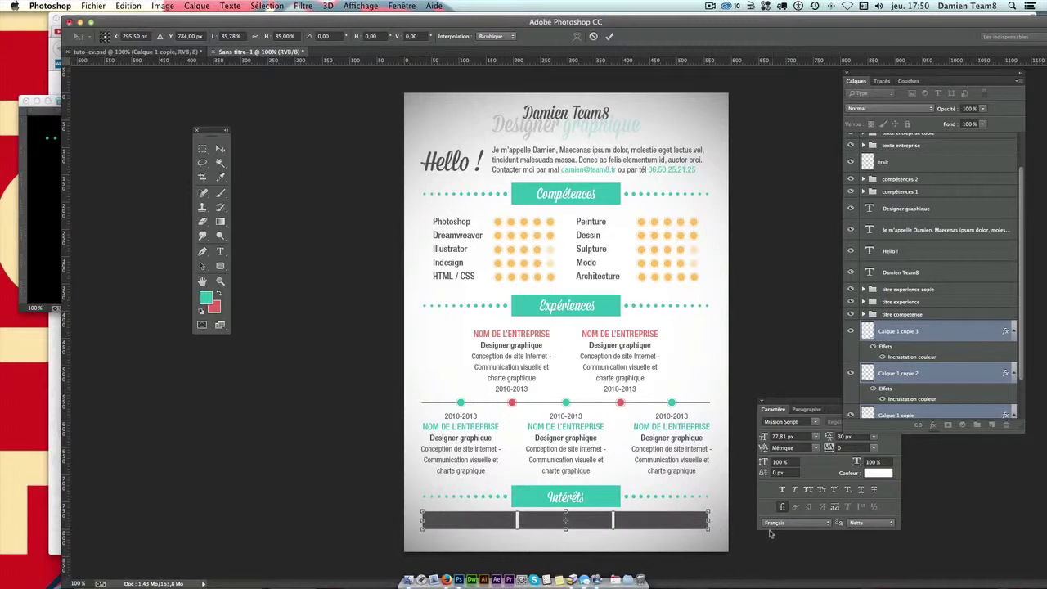
{"action": "key", "text": "Return"}
{"action": "key", "text": "Down"}
{"action": "key", "text": "Down"}
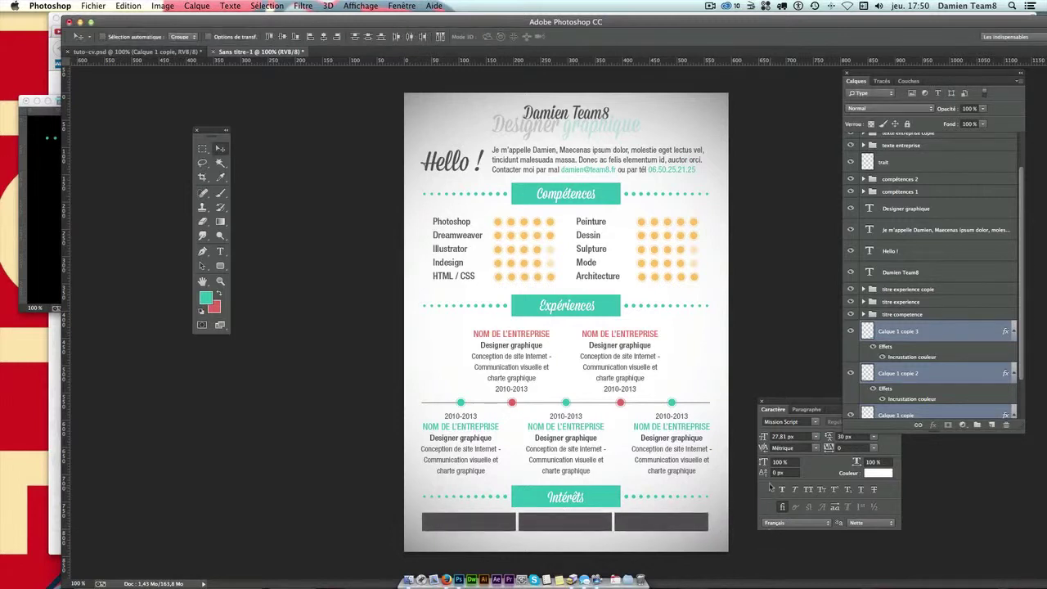
{"action": "key", "text": "Down"}
{"action": "key", "text": "Up"}
Duplicate the rightmost grey box and place the copy under the first row
{"action": "left_click", "coordinate": [905, 332]}
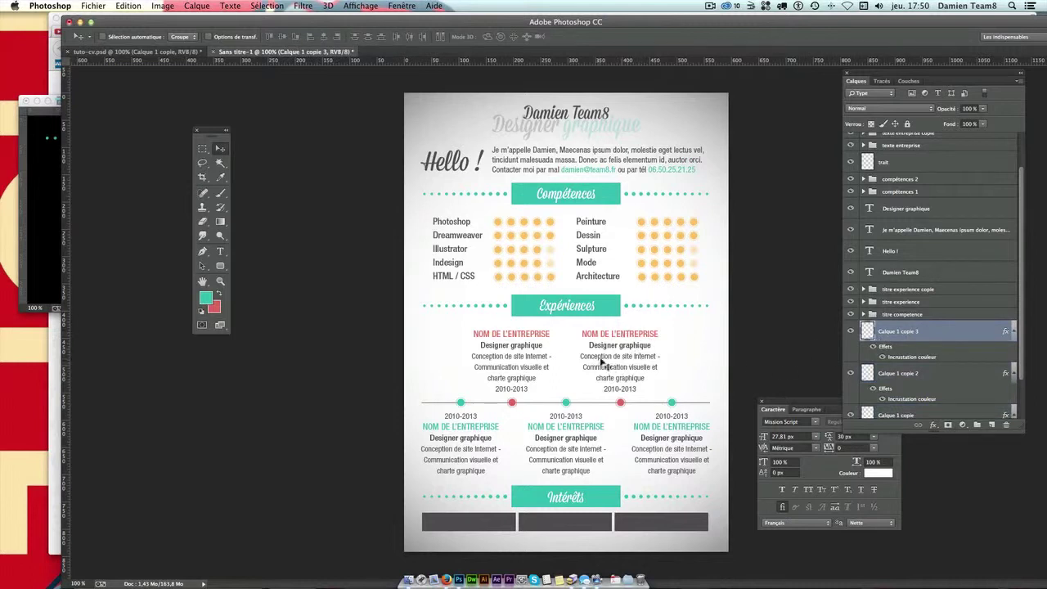
{"action": "mouse_move", "coordinate": [612, 374]}
{"action": "left_mouse_down"}
{"action": "mouse_move", "coordinate": [580, 392]}
{"action": "mouse_move", "coordinate": [599, 387]}
{"action": "left_mouse_up"}
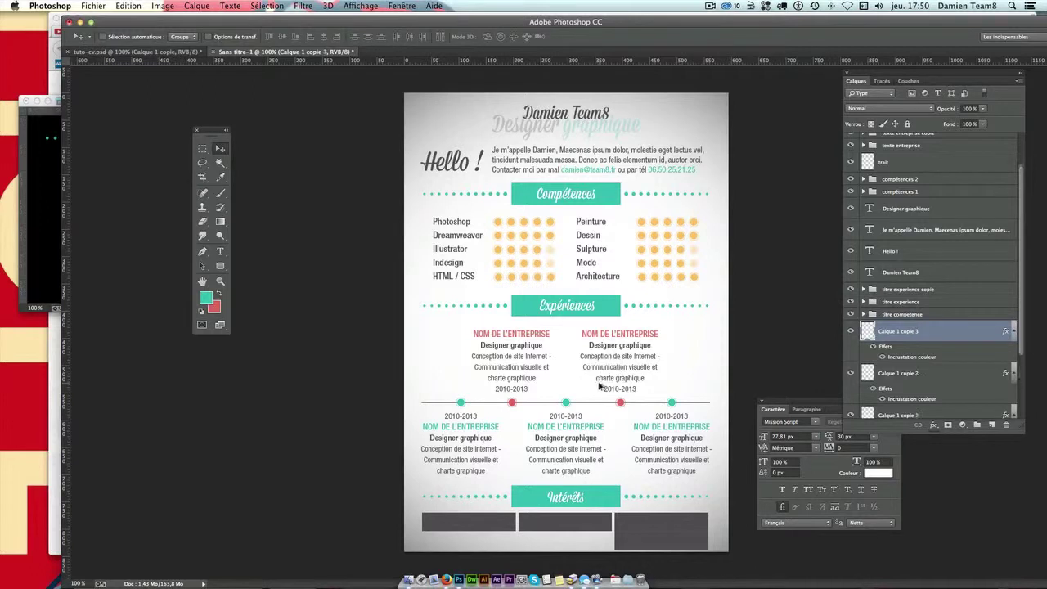
{"action": "left_click_drag", "start_coordinate": [649, 539], "coordinate": [606, 541]}
{"action": "key", "text": "ctrl+t"}
{"action": "key", "text": "Left"}
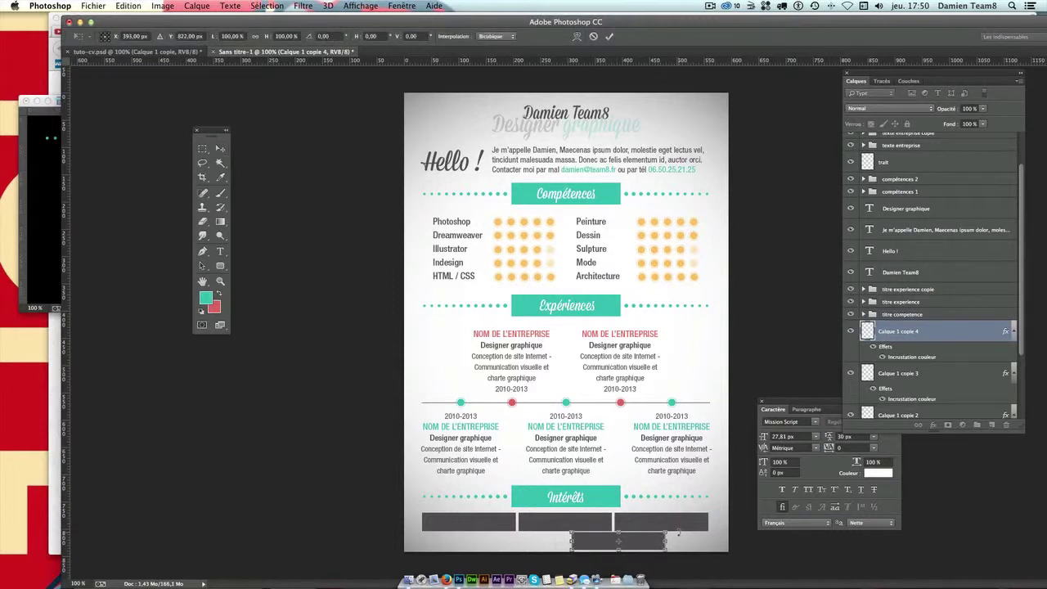
{"action": "key", "text": "Left"}
{"action": "key", "text": "Left"}
{"action": "key", "text": "Left"}
{"action": "key", "text": "Left"}
{"action": "key", "text": "Return"}
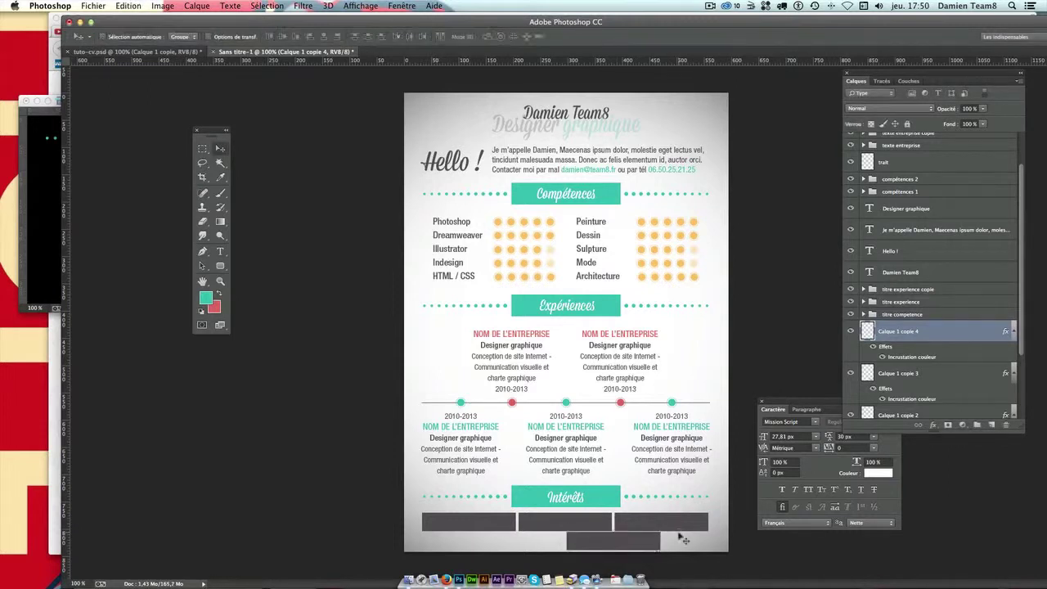
Add a second lower box to its left, centring the two-box row
{"action": "left_click_drag", "start_coordinate": [639, 540], "coordinate": [545, 543]}
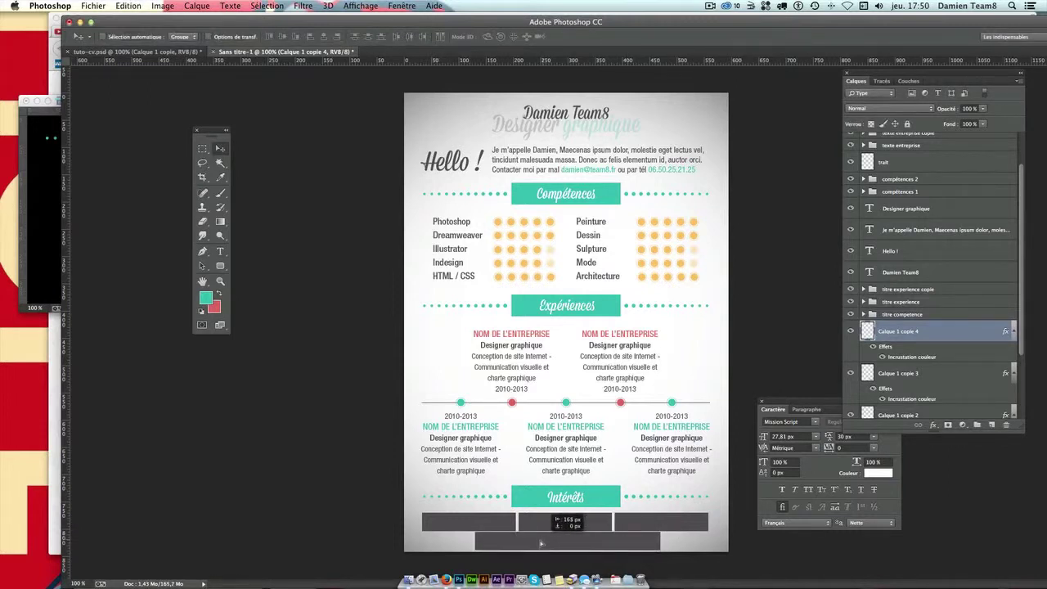
{"action": "key", "text": "ctrl+t"}
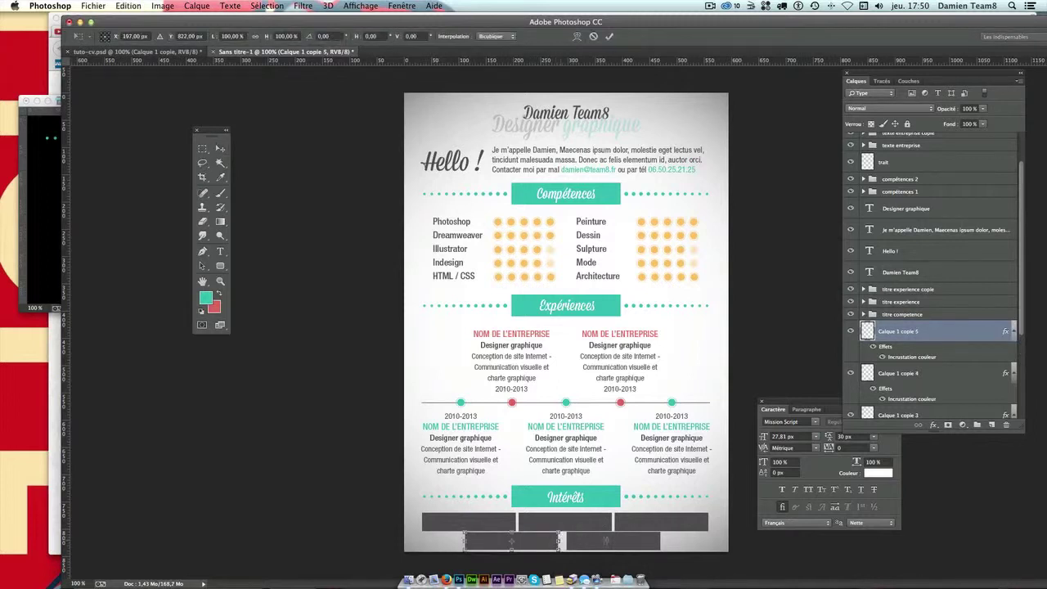
{"action": "key", "text": "Right"}
{"action": "key", "text": "Right"}
{"action": "key", "text": "Right"}
{"action": "key", "text": "Right"}
{"action": "key", "text": "Right"}
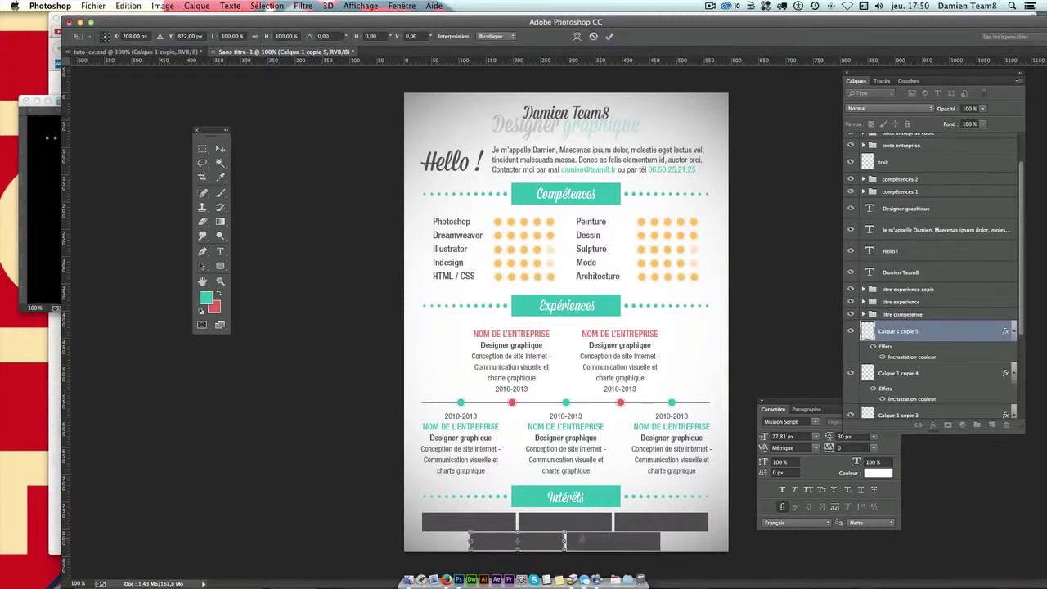
{"action": "key", "text": "Right"}
{"action": "key", "text": "Return"}
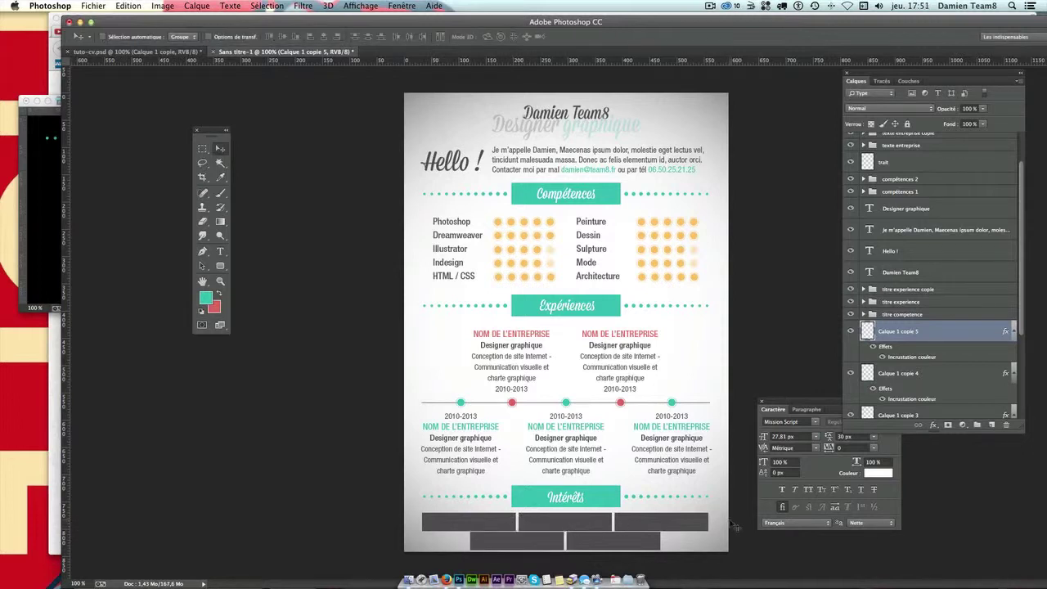
{"action": "key", "text": "Down"}
{"action": "key", "text": "Down"}
Move the compétences skills block and the Expériences banner up slightly
{"action": "left_click", "coordinate": [904, 374]}
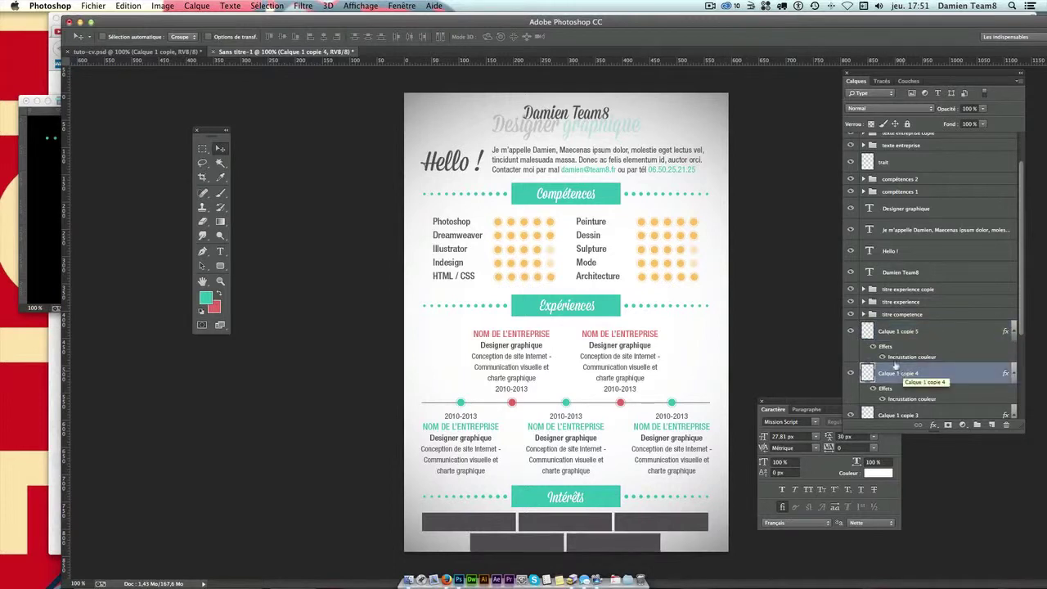
{"action": "left_click", "coordinate": [901, 335]}
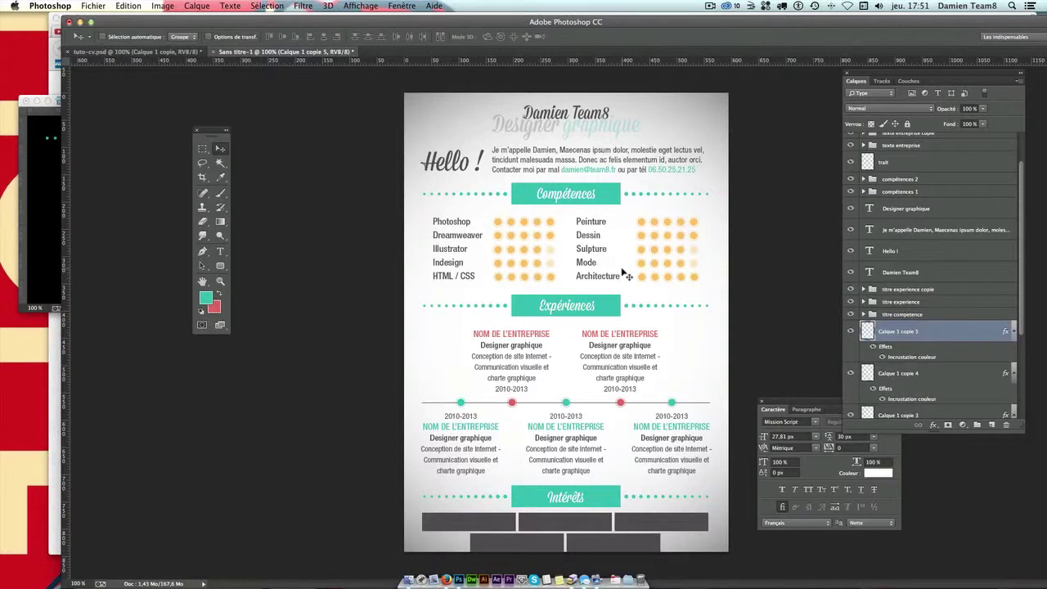
{"action": "left_click", "coordinate": [551, 221]}
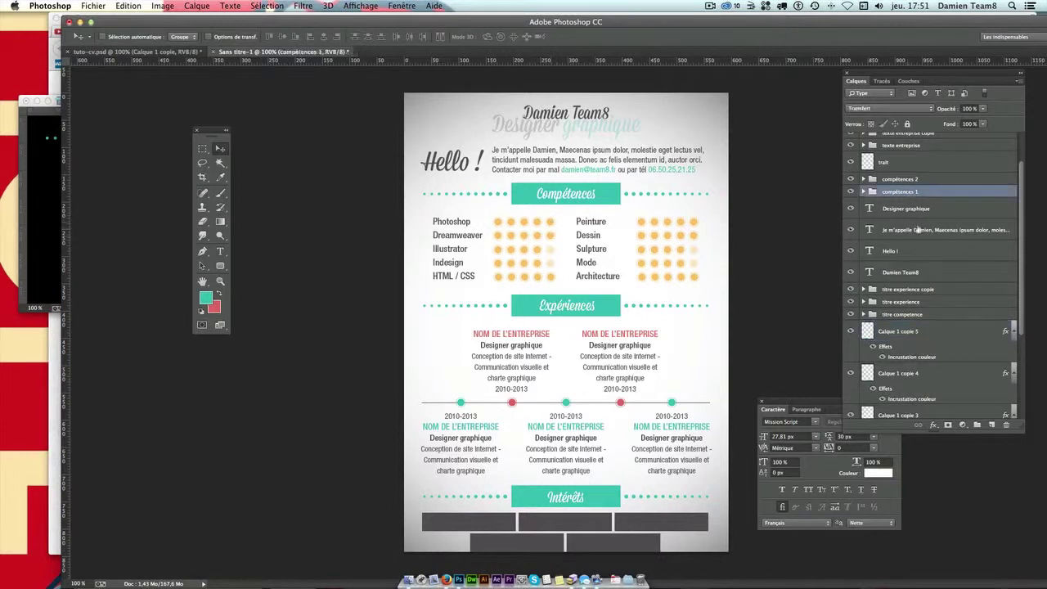
{"action": "left_click", "coordinate": [903, 182], "text": "shift"}
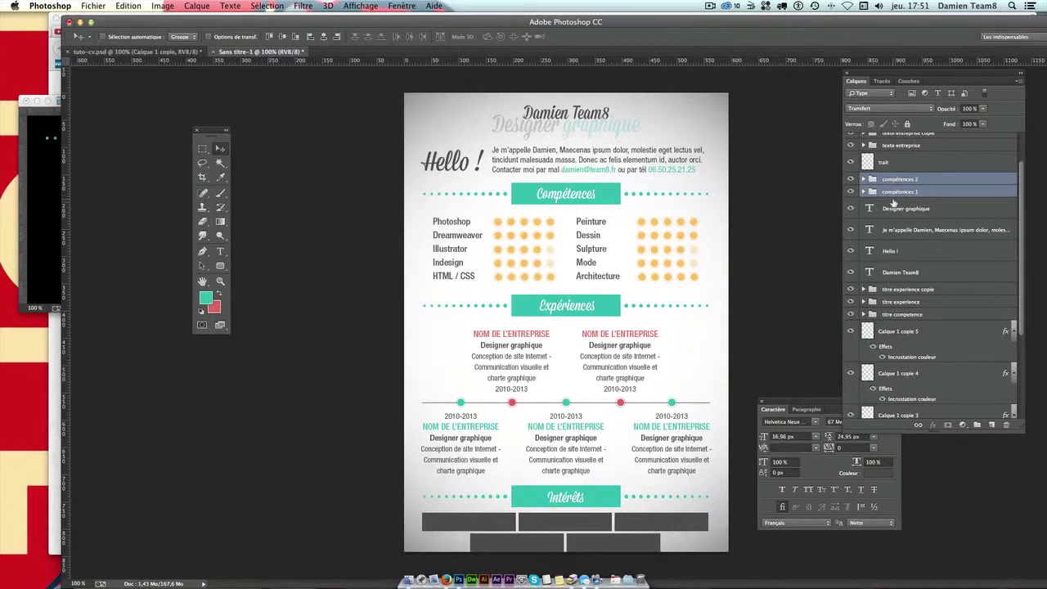
{"action": "key", "text": "Up"}
{"action": "key", "text": "Up"}
{"action": "key", "text": "Up"}
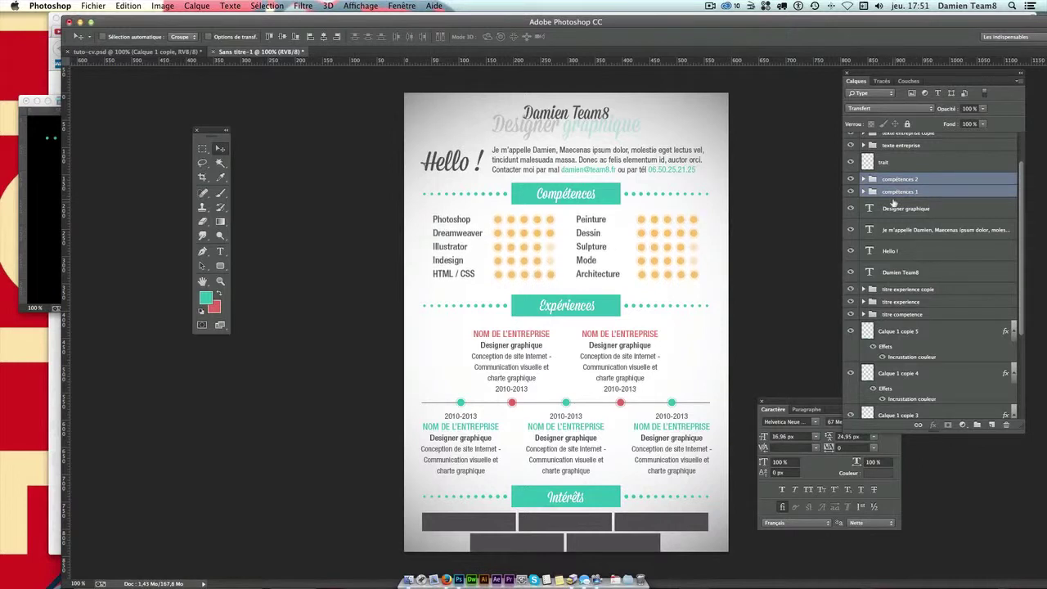
{"action": "left_click", "coordinate": [618, 313]}
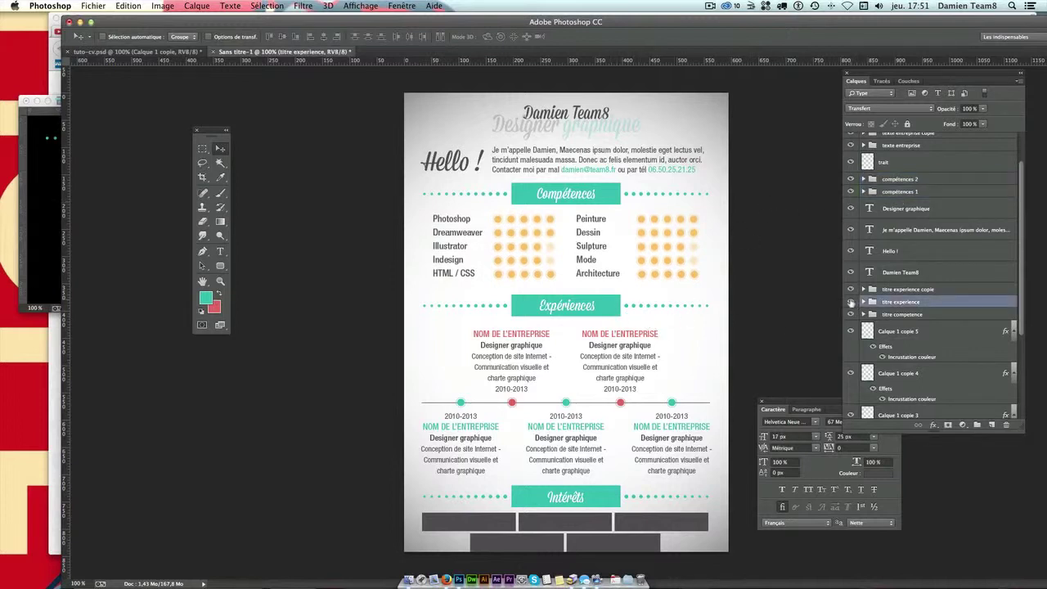
{"action": "key", "text": "Up"}
{"action": "key", "text": "Up"}
{"action": "key", "text": "Up"}
{"action": "key", "text": "Up"}
{"action": "key", "text": "Up"}
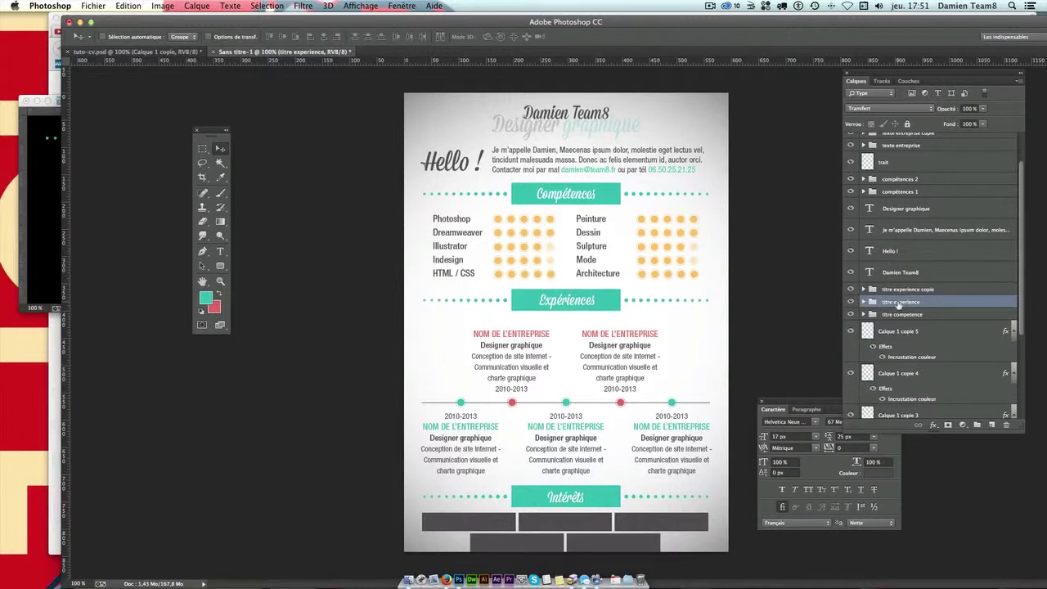
{"action": "key", "text": "Up"}
{"action": "key", "text": "Up"}
Nudge the five company text groups and the timeline line up together
{"action": "left_click", "coordinate": [523, 338]}
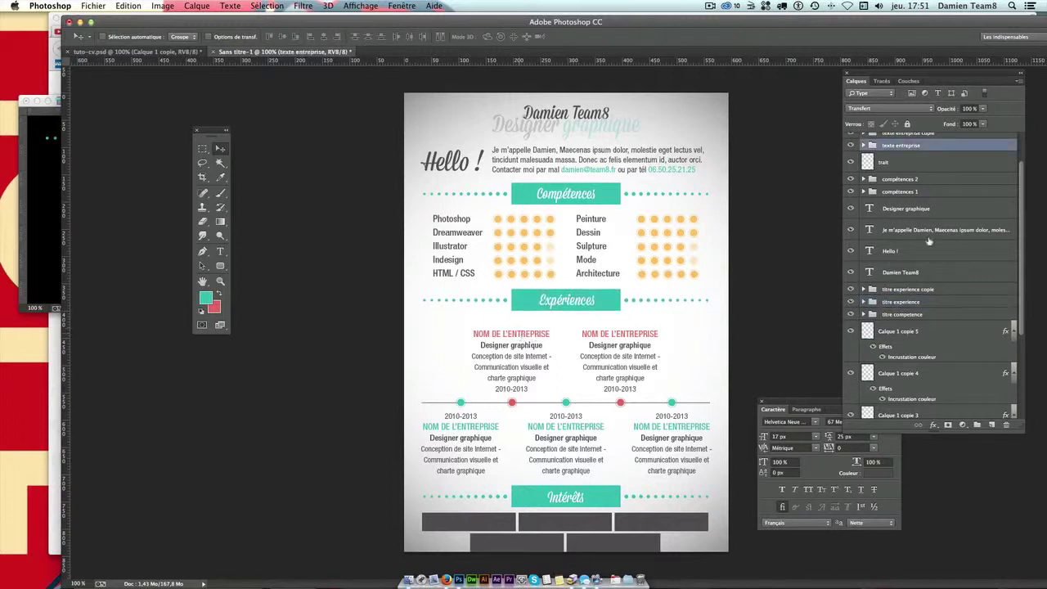
{"action": "scroll", "coordinate": [900, 228], "scroll_direction": "up", "scroll_amount": 2}
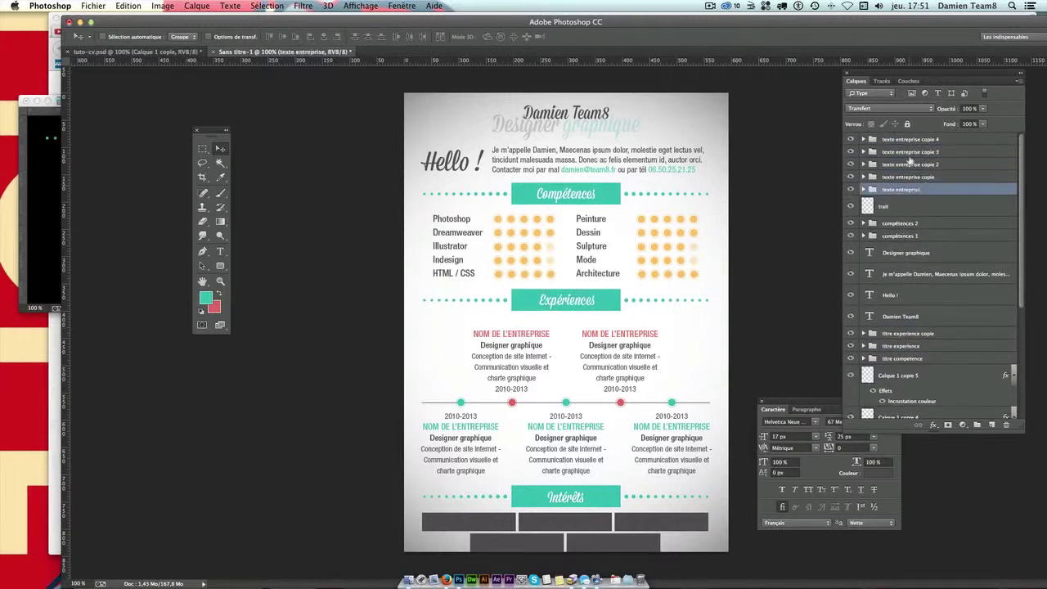
{"action": "left_click", "coordinate": [906, 177], "text": "shift"}
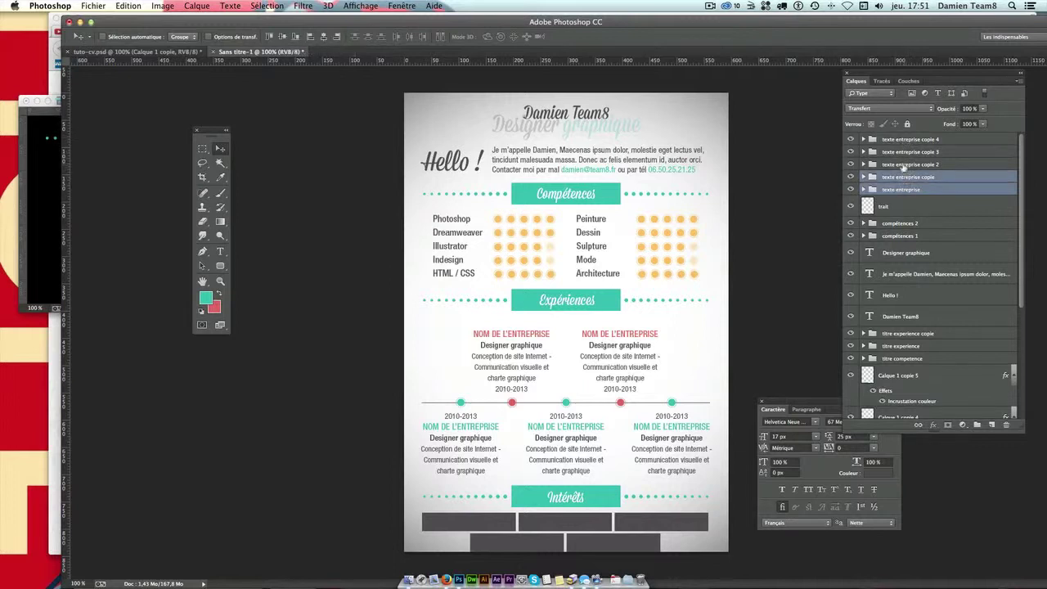
{"action": "left_click", "coordinate": [906, 163], "text": "shift"}
{"action": "left_click", "coordinate": [906, 151], "text": "shift"}
{"action": "left_click", "coordinate": [906, 139], "text": "shift"}
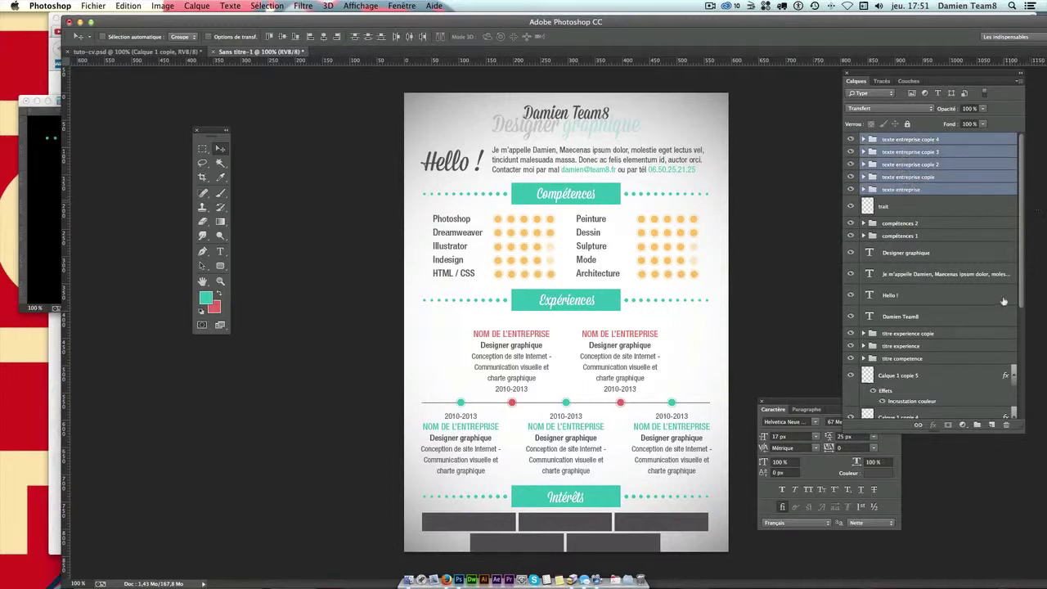
{"action": "left_click", "coordinate": [922, 206], "text": "shift"}
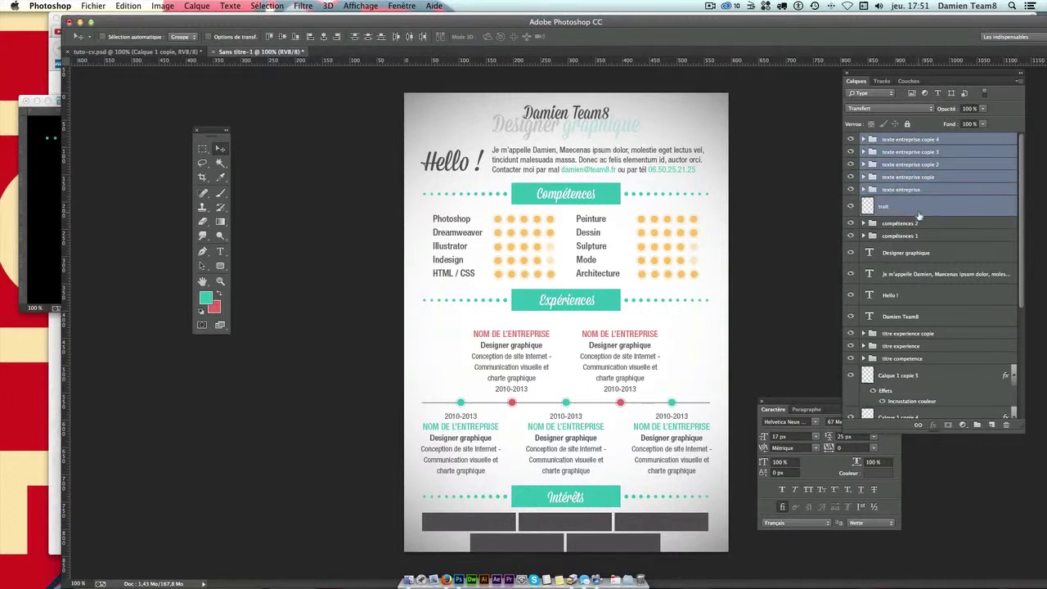
{"action": "left_click", "coordinate": [927, 208]}
{"action": "left_click", "coordinate": [927, 189], "text": "shift"}
{"action": "left_click", "coordinate": [927, 152], "text": "shift"}
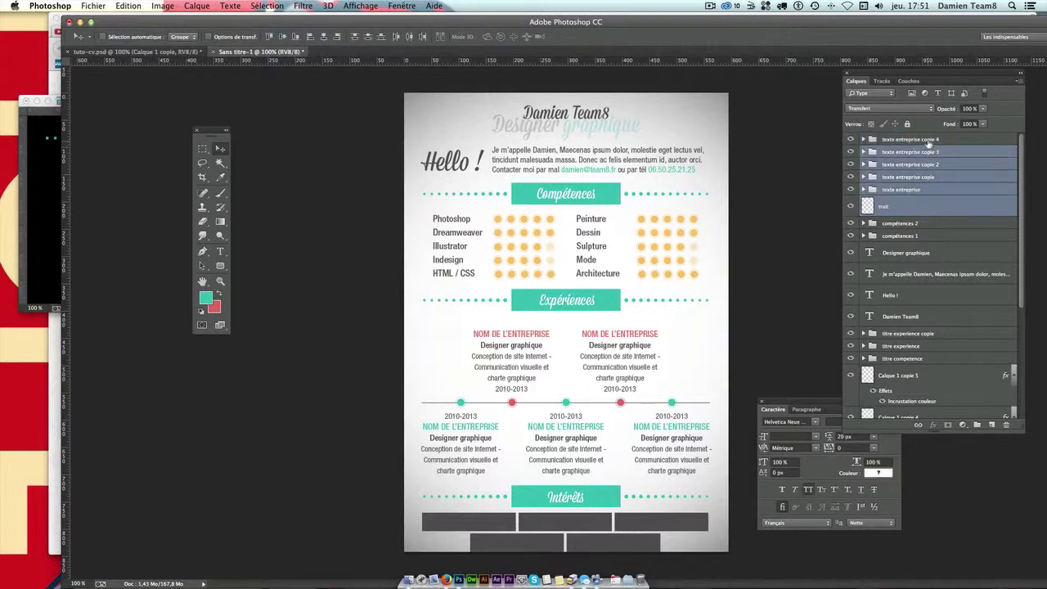
{"action": "left_click", "coordinate": [927, 139], "text": "shift"}
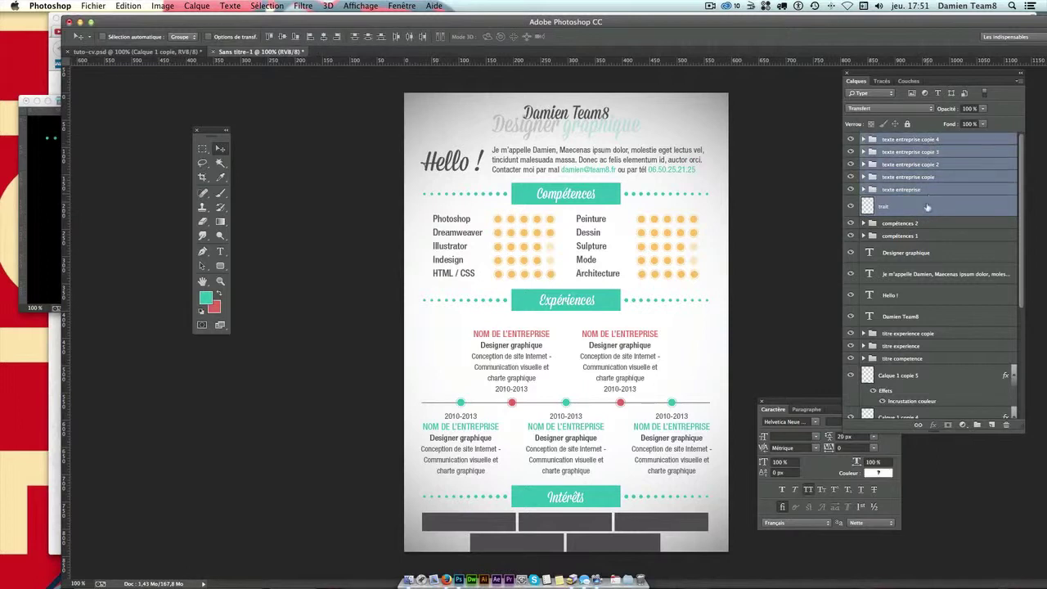
{"action": "left_click", "coordinate": [915, 252], "text": "super"}
{"action": "left_click", "coordinate": [930, 296], "text": "super"}
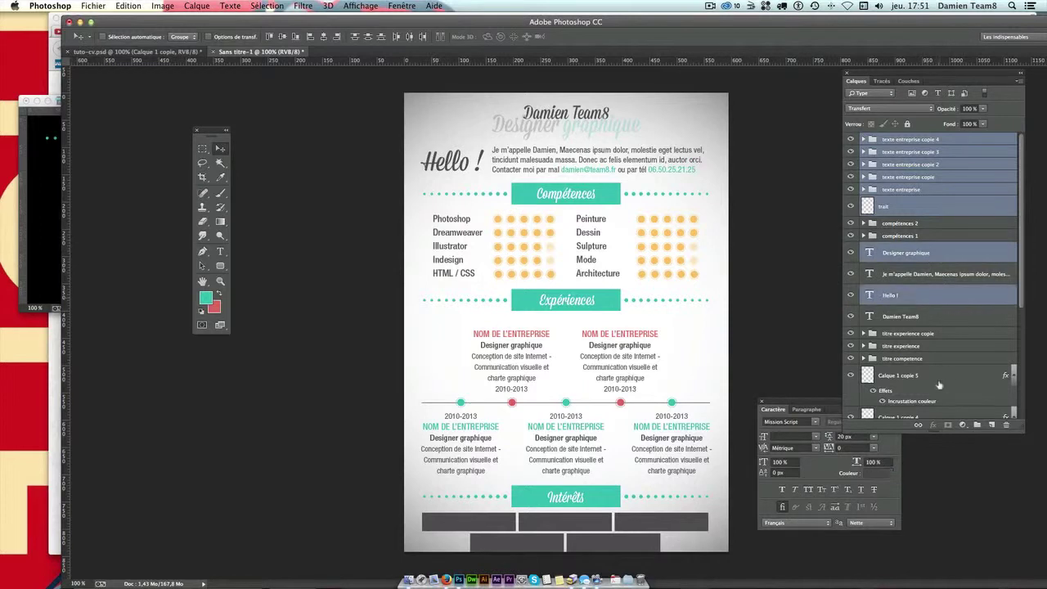
{"action": "left_click", "coordinate": [937, 376], "text": "super"}
{"action": "left_click", "coordinate": [926, 202]}
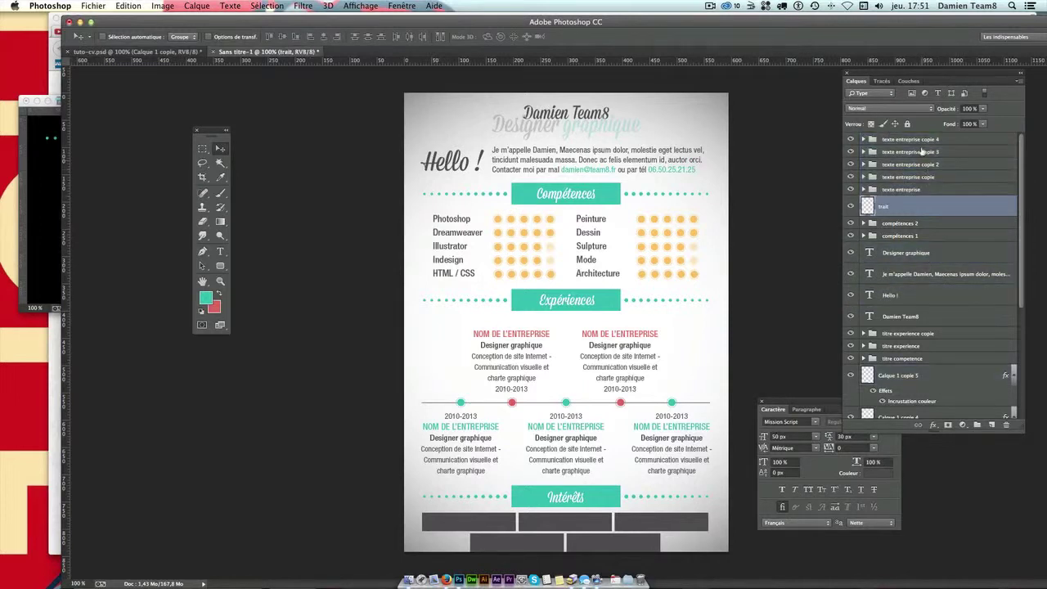
{"action": "left_click", "coordinate": [922, 143], "text": "shift"}
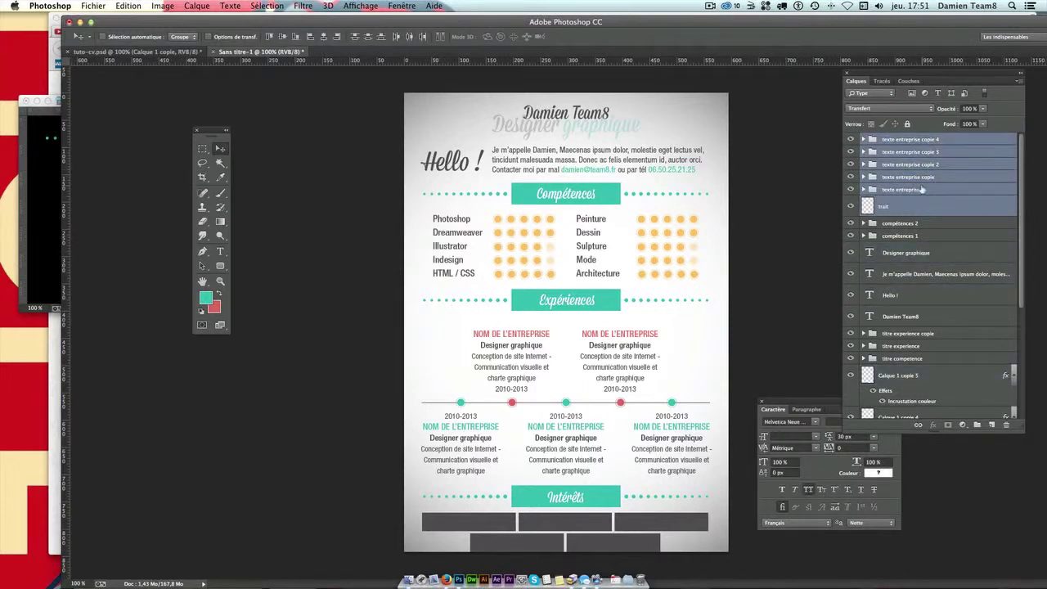
{"action": "key", "text": "Up"}
{"action": "key", "text": "Up"}
{"action": "key", "text": "Up"}
{"action": "key", "text": "Up"}
{"action": "key", "text": "Up"}
{"action": "key", "text": "Up"}
{"action": "key", "text": "Up"}
{"action": "key", "text": "Up"}
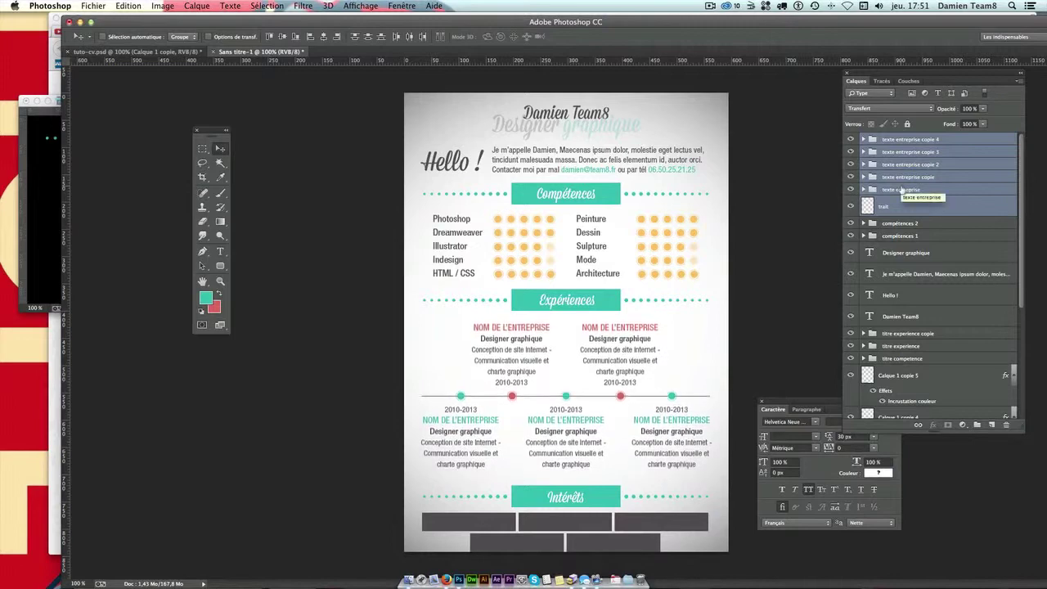
{"action": "key", "text": "Up"}
{"action": "key", "text": "Up"}
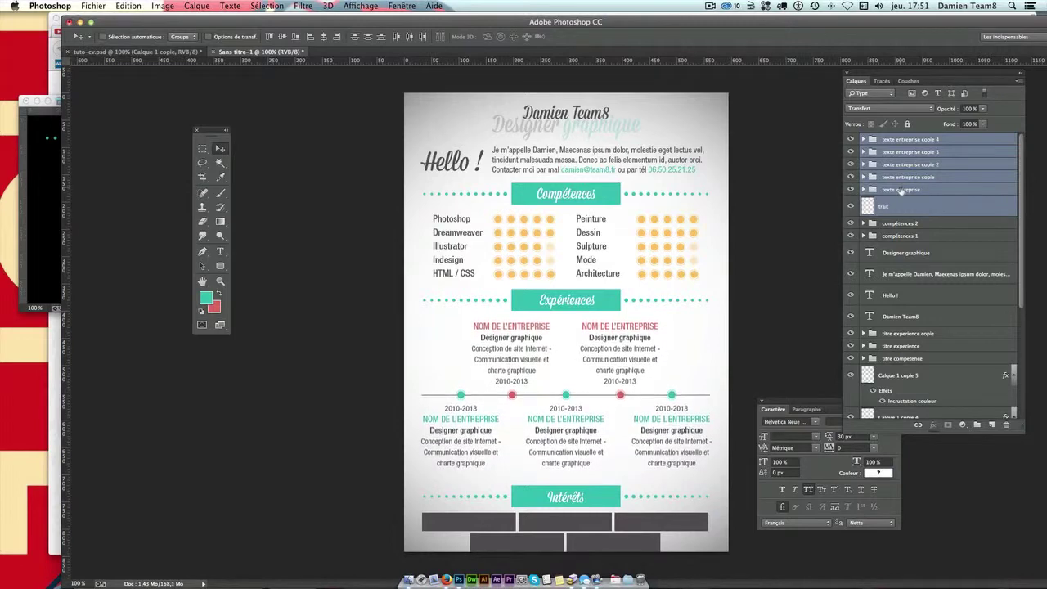
Nudge the Intérêts banner and its five grey boxes upward
{"action": "left_click", "coordinate": [595, 500]}
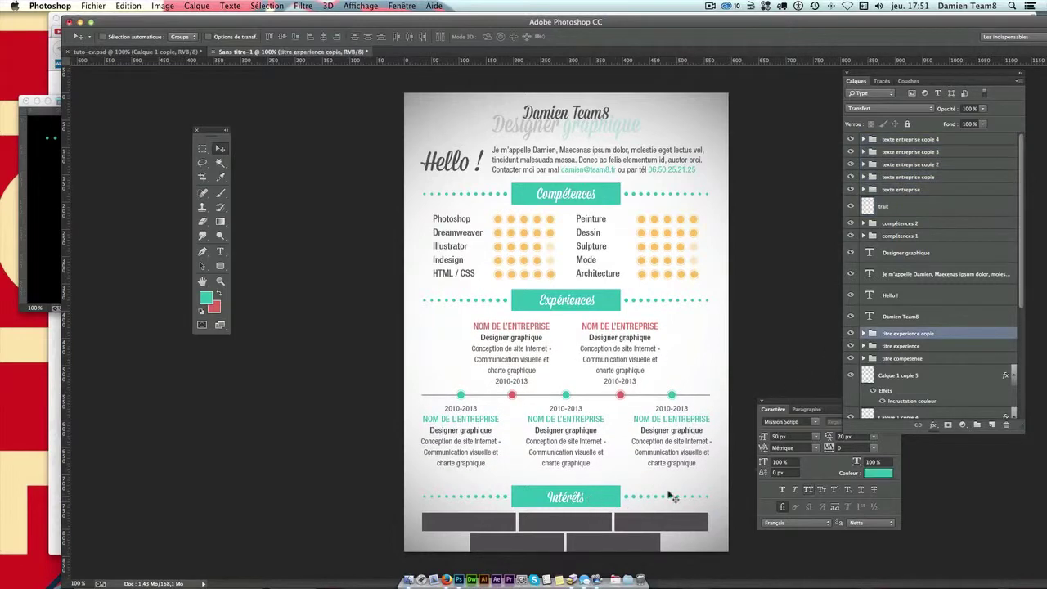
{"action": "key", "text": "Up"}
{"action": "key", "text": "Up"}
{"action": "key", "text": "Up"}
{"action": "key", "text": "Up"}
{"action": "key", "text": "Up"}
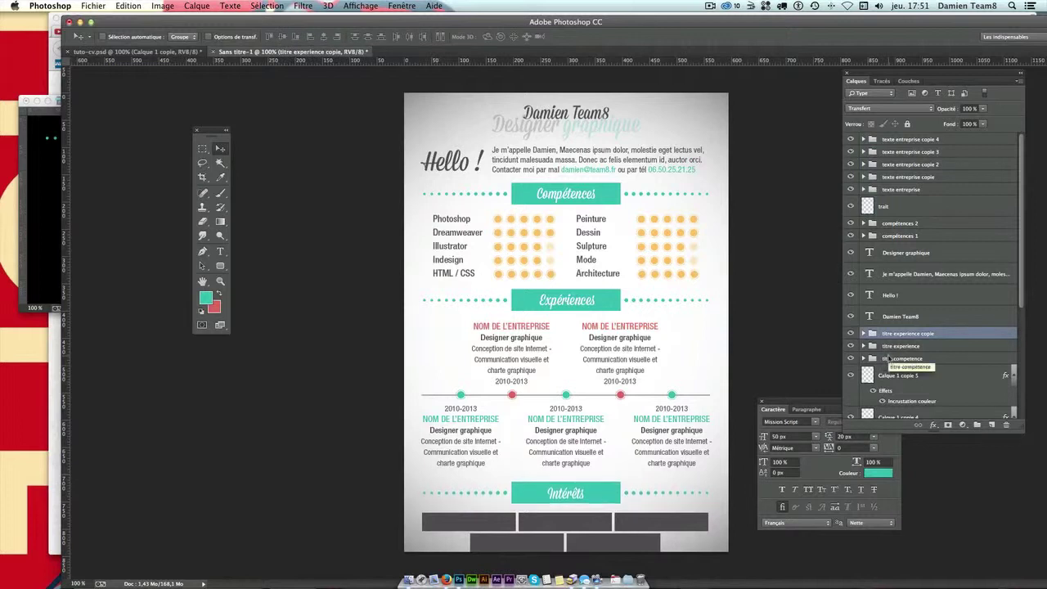
{"action": "key", "text": "Up"}
{"action": "key", "text": "Up"}
{"action": "key", "text": "Up"}
{"action": "key", "text": "Up"}
{"action": "key", "text": "Up"}
{"action": "key", "text": "Up"}
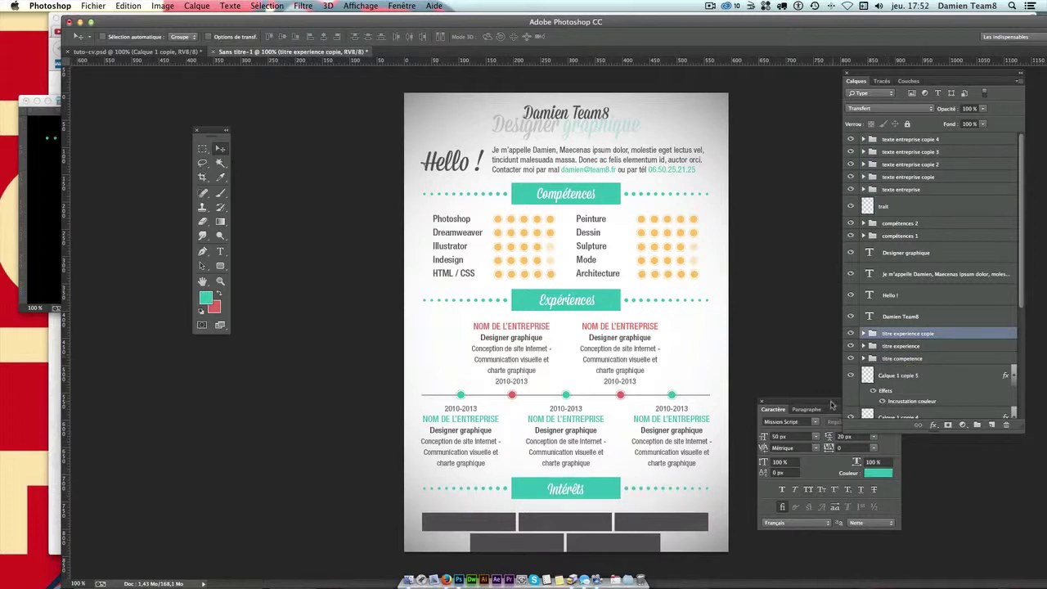
{"action": "left_click", "coordinate": [516, 516]}
{"action": "left_click", "coordinate": [577, 522], "text": "shift"}
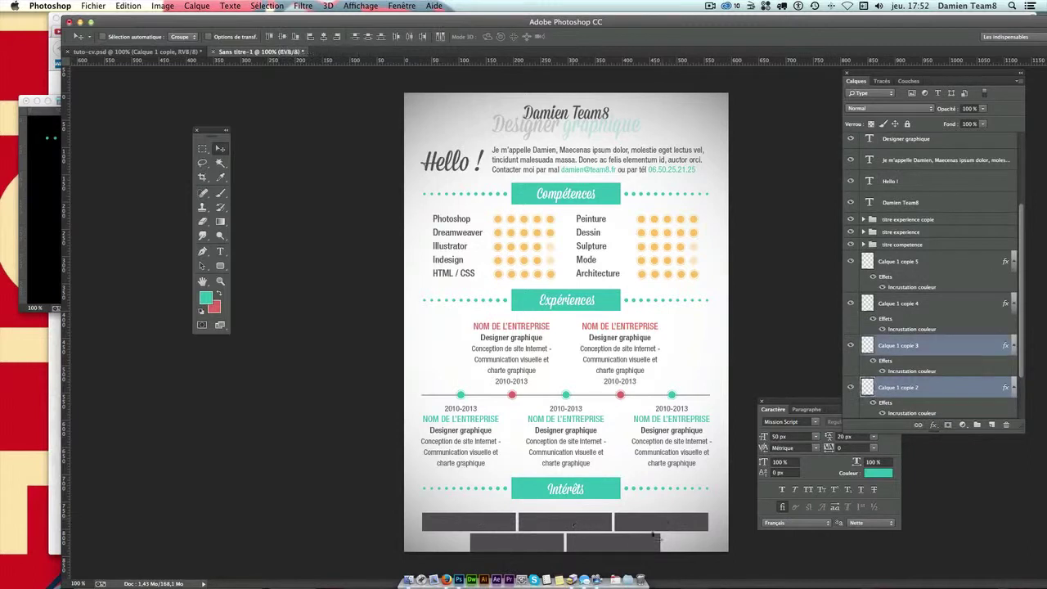
{"action": "left_click", "coordinate": [626, 549], "text": "shift"}
{"action": "left_click", "coordinate": [547, 552], "text": "shift"}
{"action": "key", "text": "Up"}
{"action": "key", "text": "Up"}
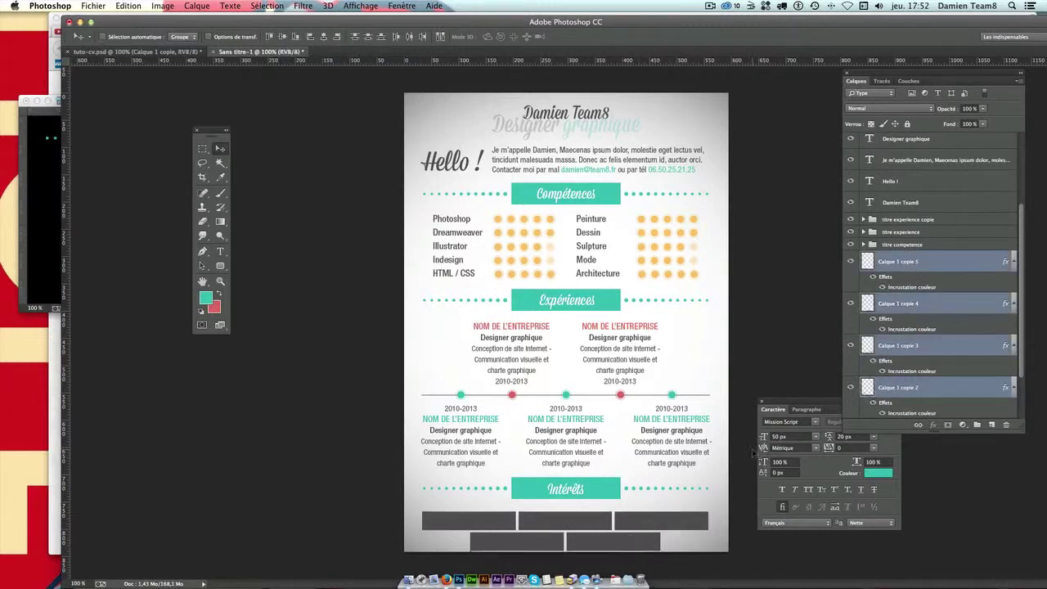
{"action": "key", "text": "Up"}
{"action": "key", "text": "Up"}
{"action": "key", "text": "Up"}
{"action": "key", "text": "Up"}
{"action": "key", "text": "Up"}
{"action": "key", "text": "Up"}
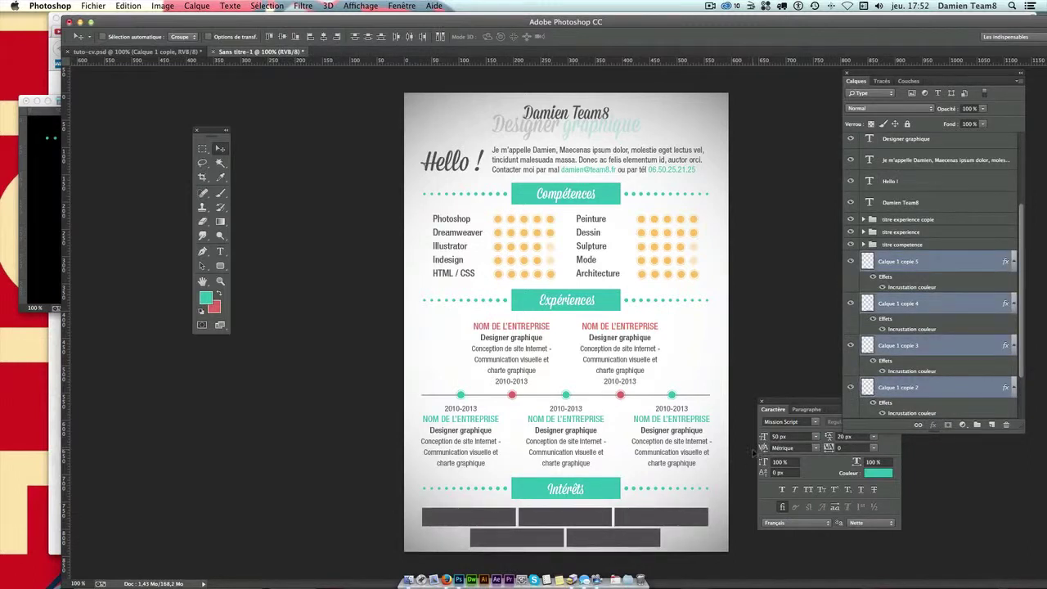
{"action": "key", "text": "Up"}
{"action": "key", "text": "Up"}
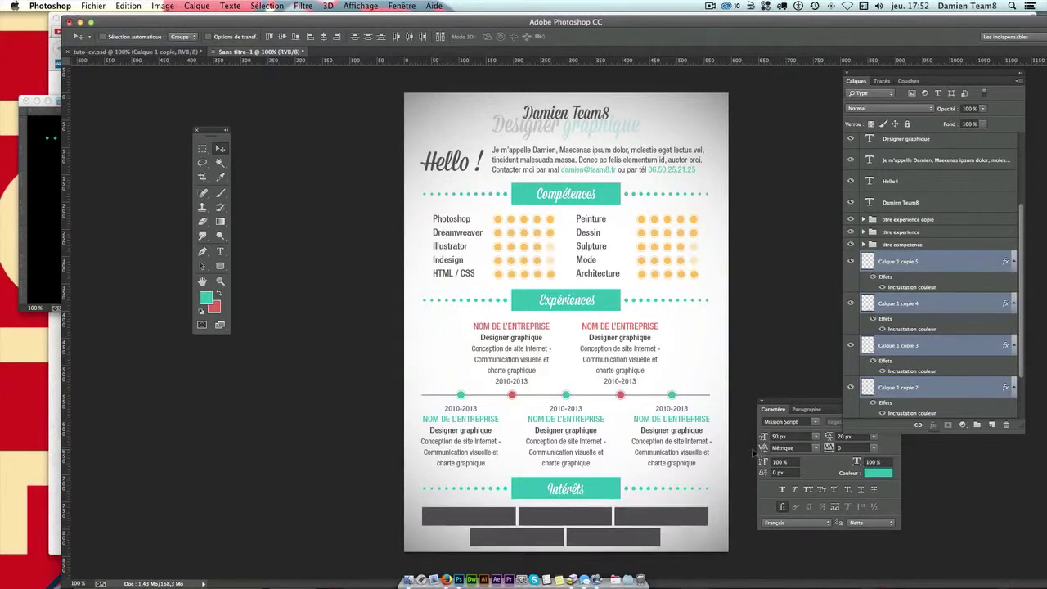
{"action": "key", "text": "Up"}
{"action": "key", "text": "Up"}
{"action": "key", "text": "Up"}
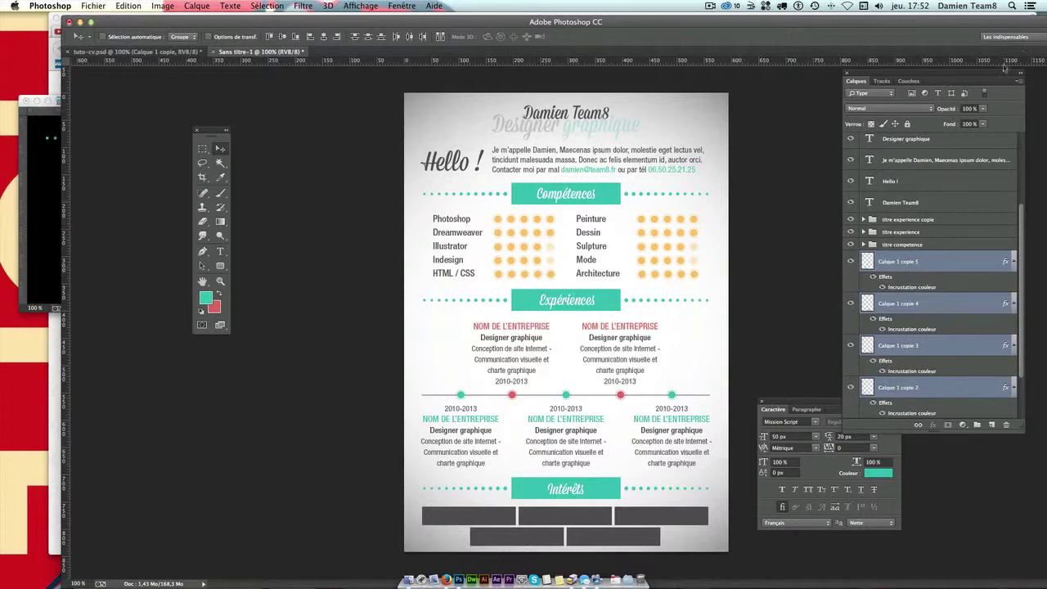
Set the grey boxes' opacity to 50 %
{"action": "scroll", "coordinate": [943, 313], "scroll_direction": "down", "scroll_amount": 3}
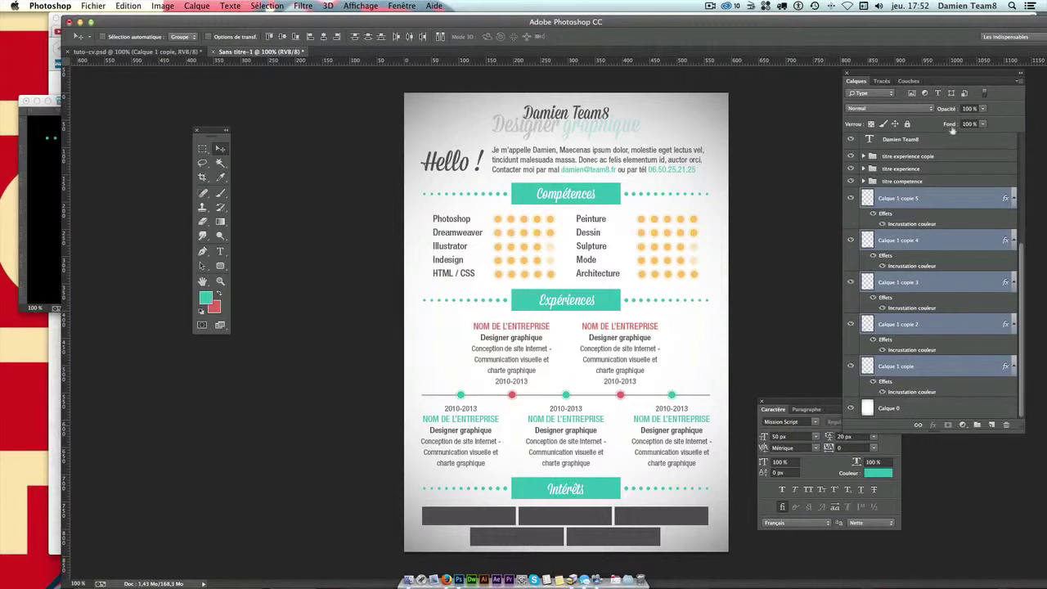
{"action": "left_click", "coordinate": [969, 108]}
{"action": "type", "text": "50"}
{"action": "key", "text": "Return"}
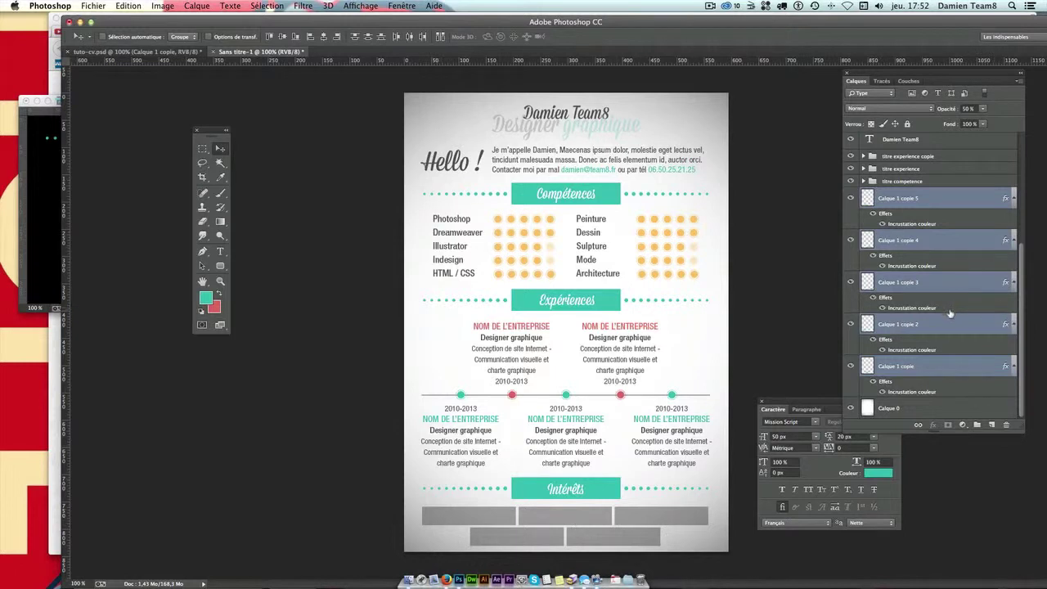
Set the foreground colour to white (ffffff) and type 'Musique' on the first grey box
{"action": "left_click", "coordinate": [928, 202]}
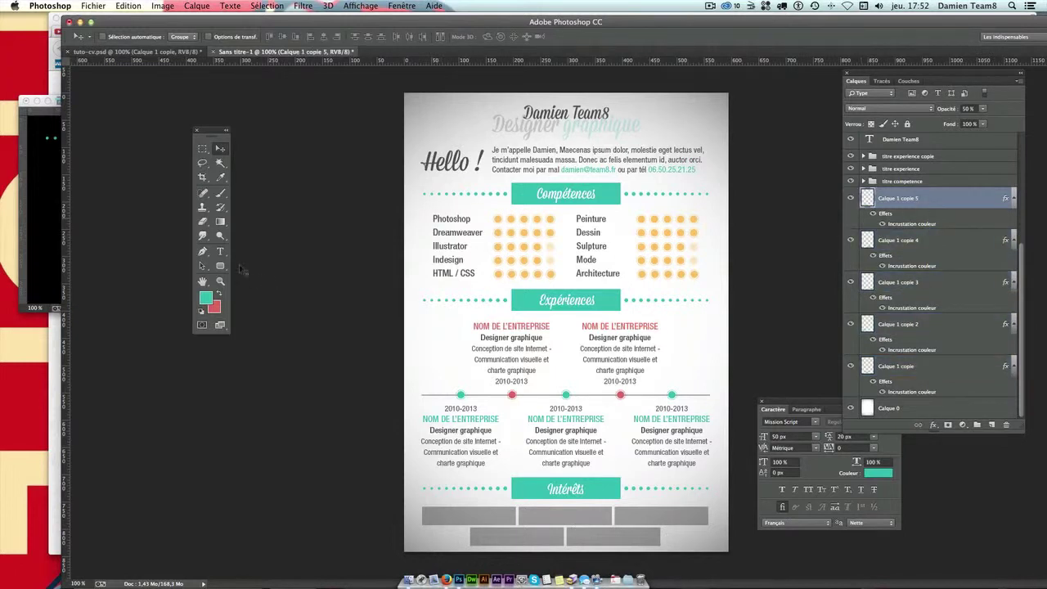
{"action": "key", "text": "i"}
{"action": "left_click", "coordinate": [205, 298]}
{"action": "type", "text": "ffffff"}
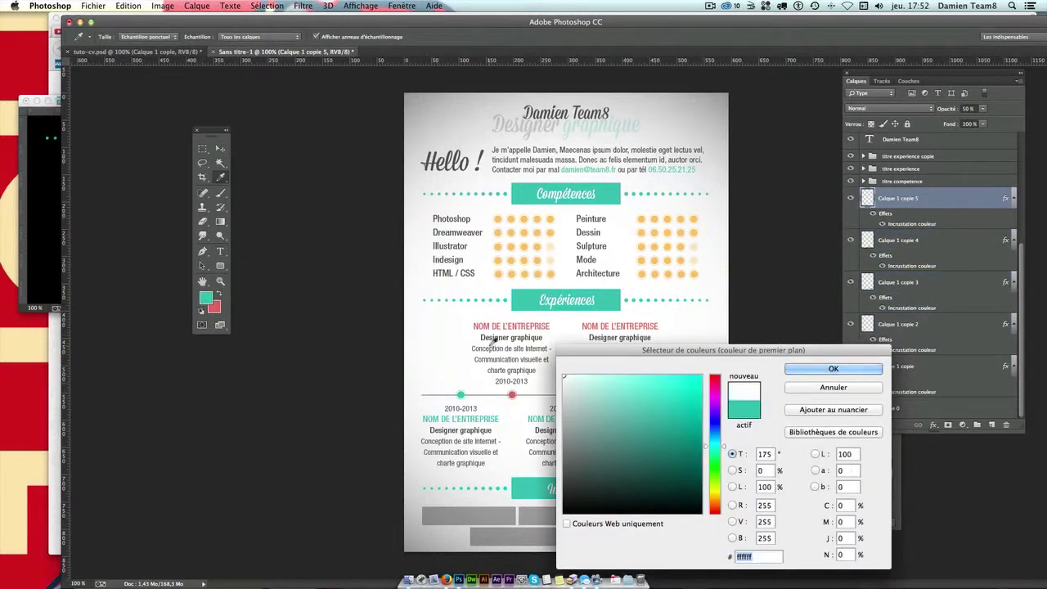
{"action": "key", "text": "Return"}
{"action": "key", "text": "t"}
{"action": "left_click", "coordinate": [460, 520]}
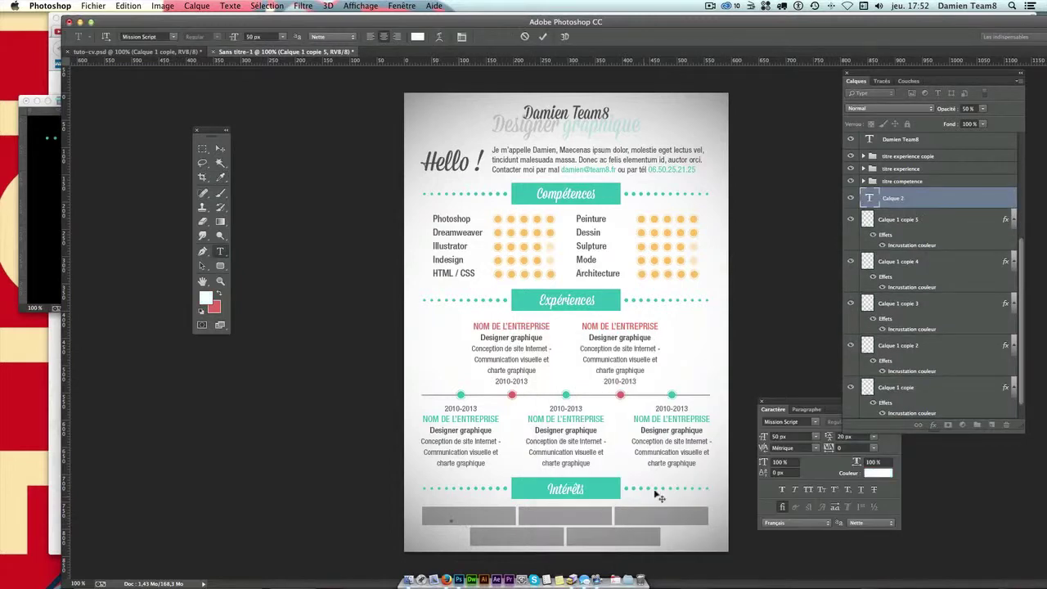
{"action": "type", "text": "Musique"}
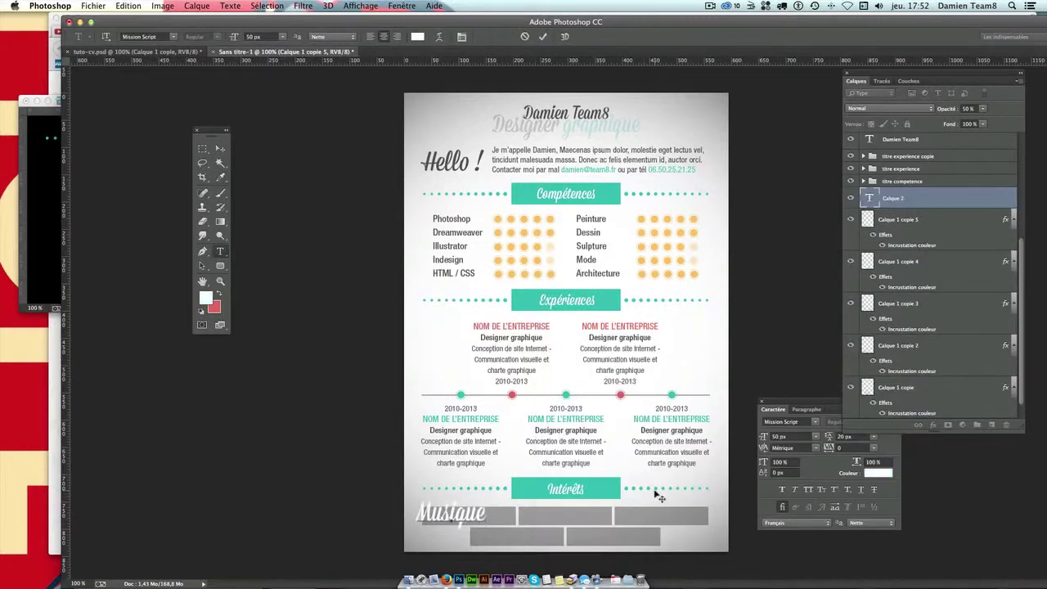
{"action": "key", "text": "ctrl+a"}
Change the Musique label's font to Helvetica Neue 67 Medium Condensed
{"action": "left_click", "coordinate": [784, 421]}
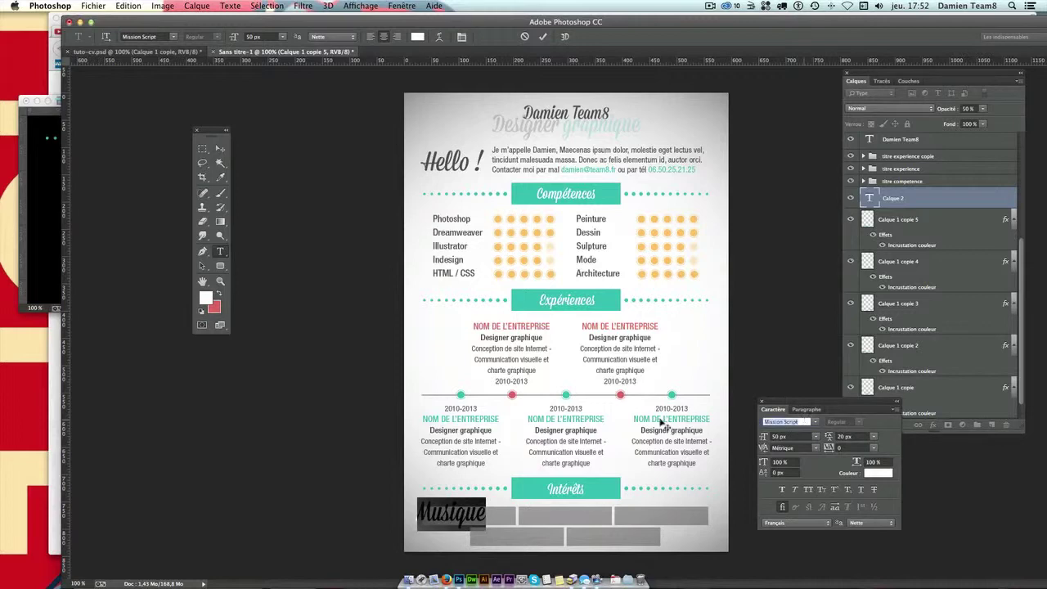
{"action": "type", "text": "Mist"}
{"action": "left_click", "coordinate": [815, 421]}
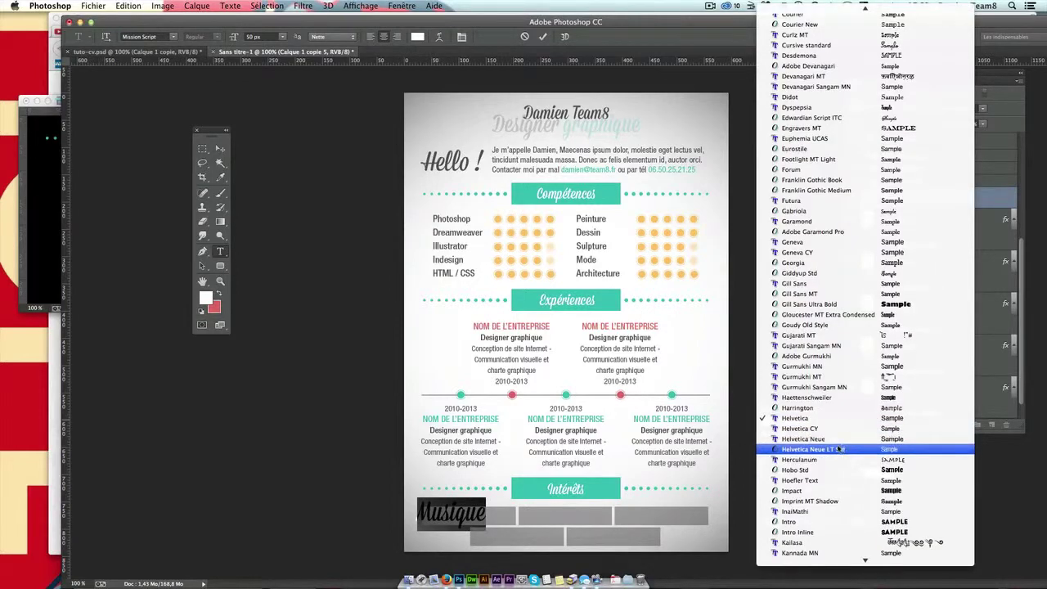
{"action": "left_click", "coordinate": [845, 439]}
{"action": "left_click", "coordinate": [842, 421]}
{"action": "left_click", "coordinate": [858, 432]}
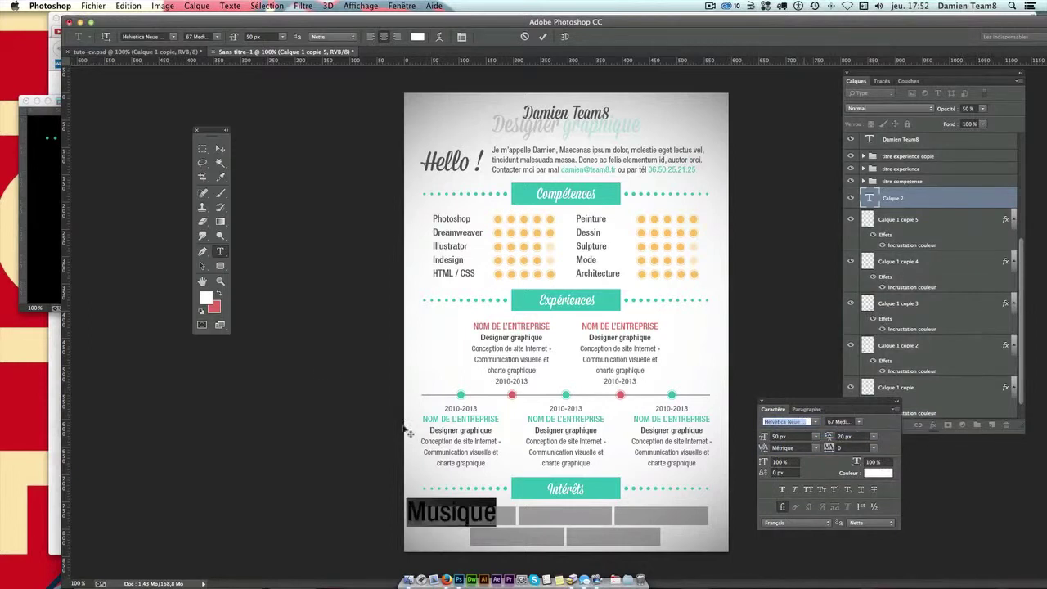
{"action": "left_click", "coordinate": [219, 148]}
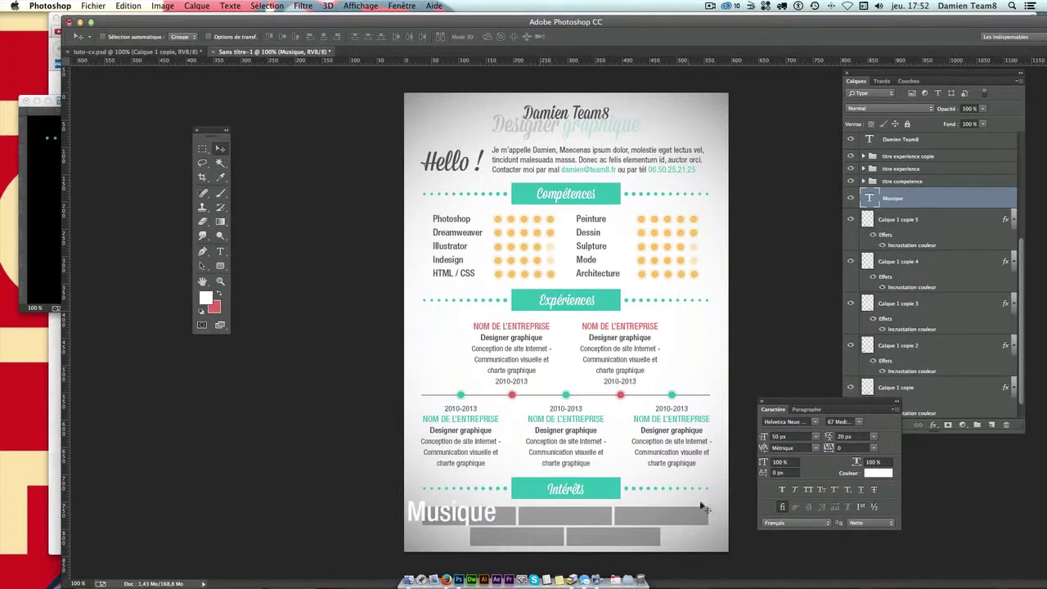
Set the Musique label's font size to 20 px
{"action": "left_click", "coordinate": [799, 440]}
{"action": "type", "text": "20"}
{"action": "key", "text": "Return"}
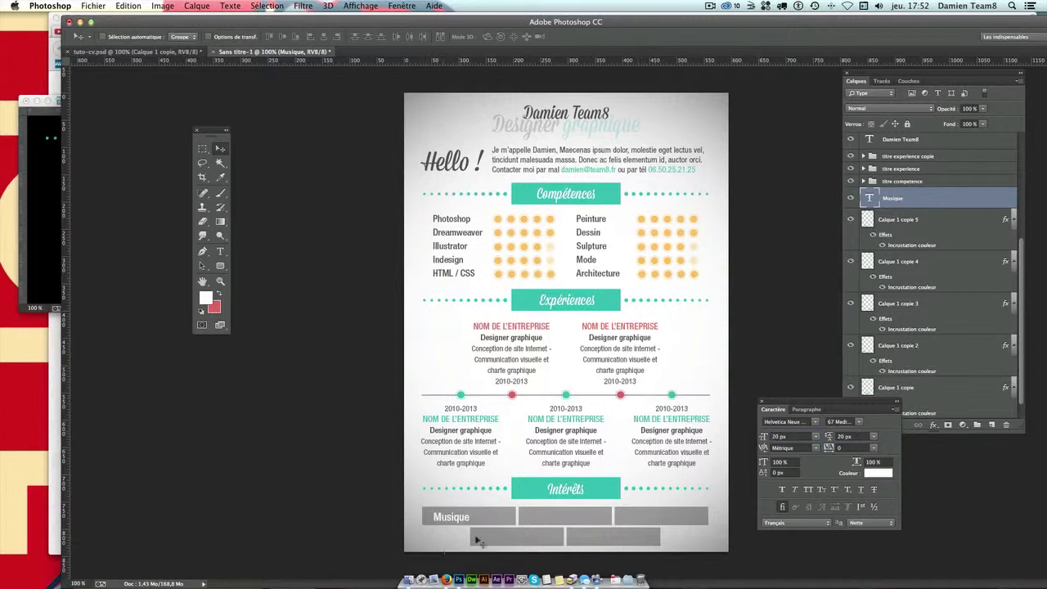
Make the Musique label all caps, then duplicate it into the second grey box as CONCERT
{"action": "left_click", "coordinate": [808, 490]}
{"action": "mouse_move", "coordinate": [545, 524]}
{"action": "left_mouse_down"}
{"action": "mouse_move", "coordinate": [572, 521]}
{"action": "mouse_move", "coordinate": [533, 523]}
{"action": "mouse_move", "coordinate": [574, 529]}
{"action": "left_mouse_up"}
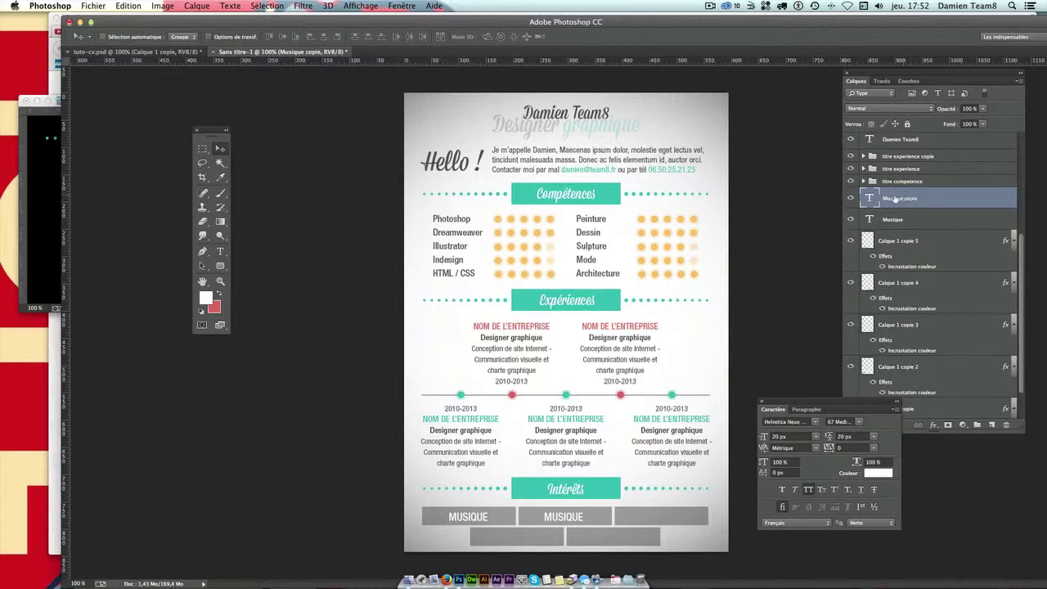
{"action": "double_click", "coordinate": [868, 198]}
{"action": "type", "text": "CIN"}
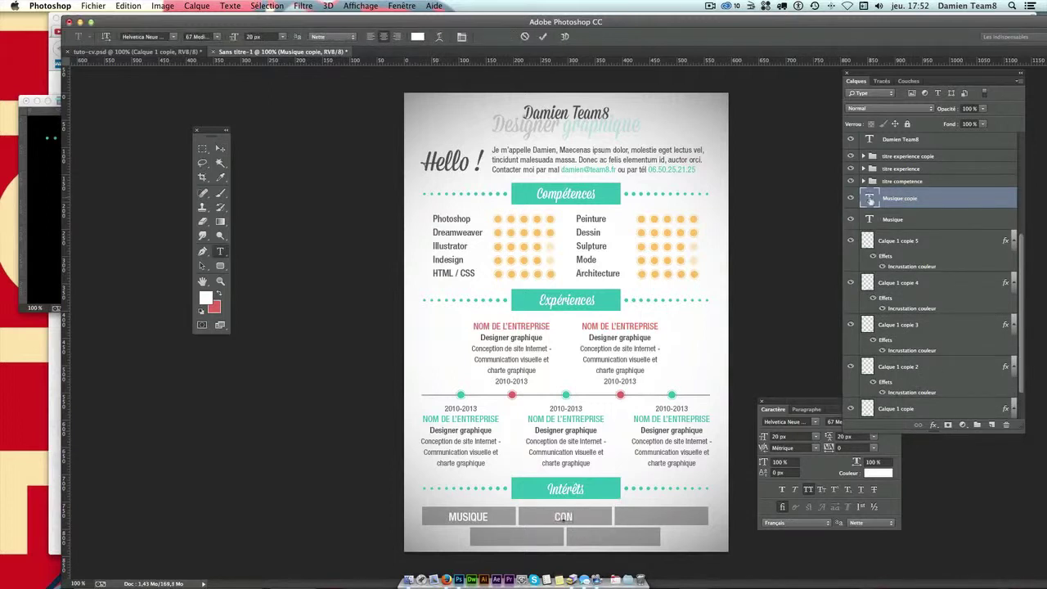
{"action": "type", "text": "CERT"}
{"action": "left_click", "coordinate": [220, 148]}
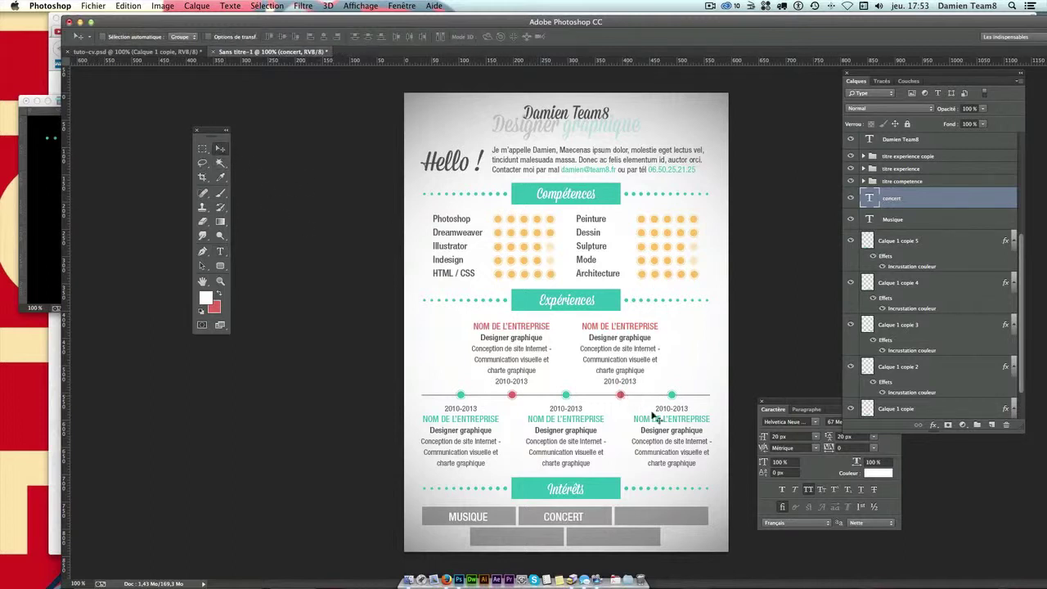
{"action": "left_click_drag", "start_coordinate": [561, 517], "coordinate": [562, 519]}
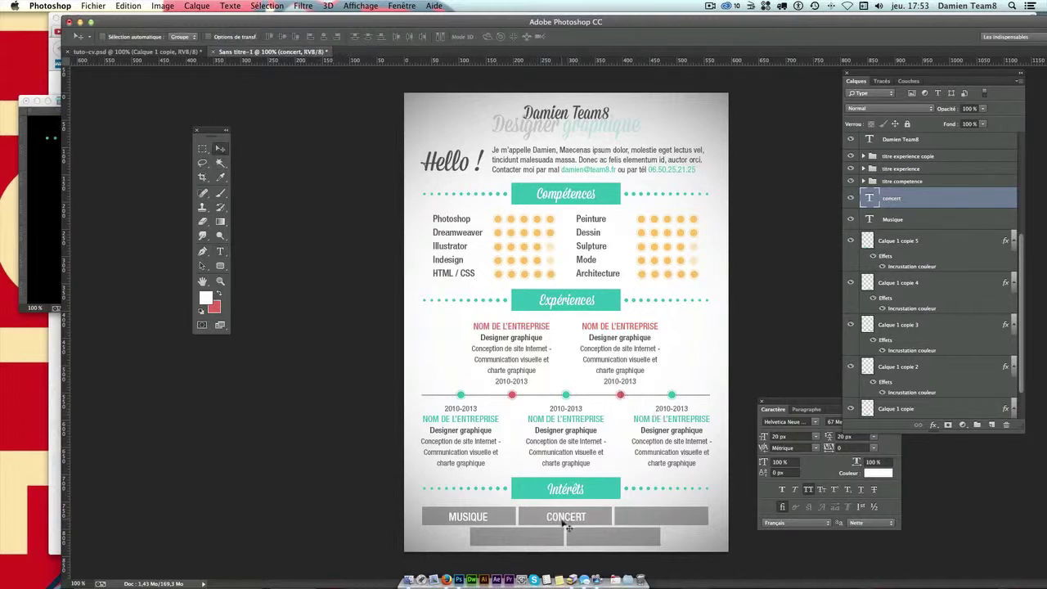
Duplicate the CONCERT label into the third grey box and retype it as GRAPHISME
{"action": "left_click", "coordinate": [472, 522]}
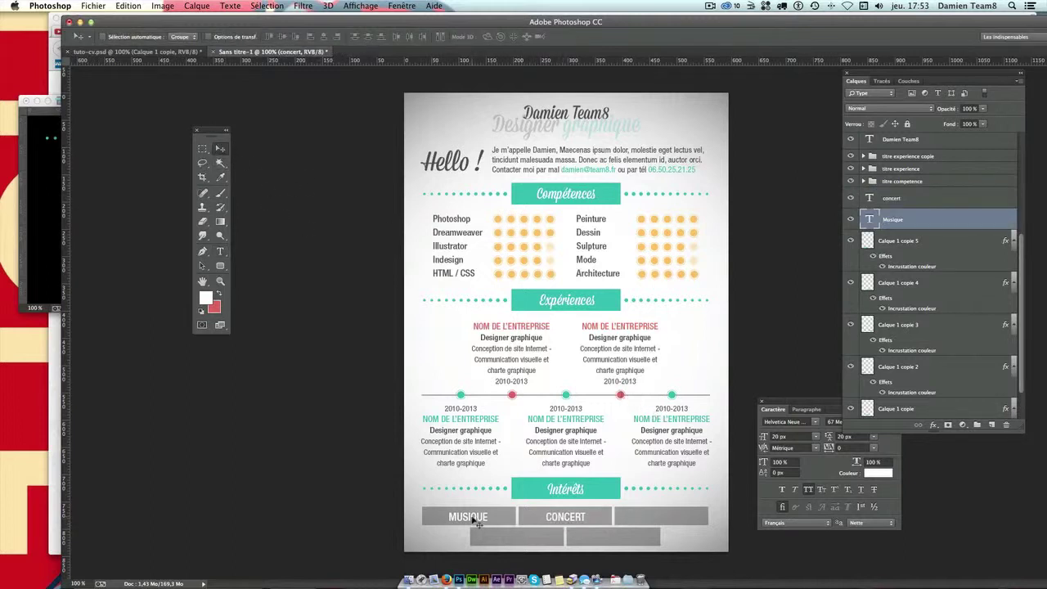
{"action": "left_click", "coordinate": [577, 525]}
{"action": "left_click_drag", "start_coordinate": [577, 525], "coordinate": [672, 525]}
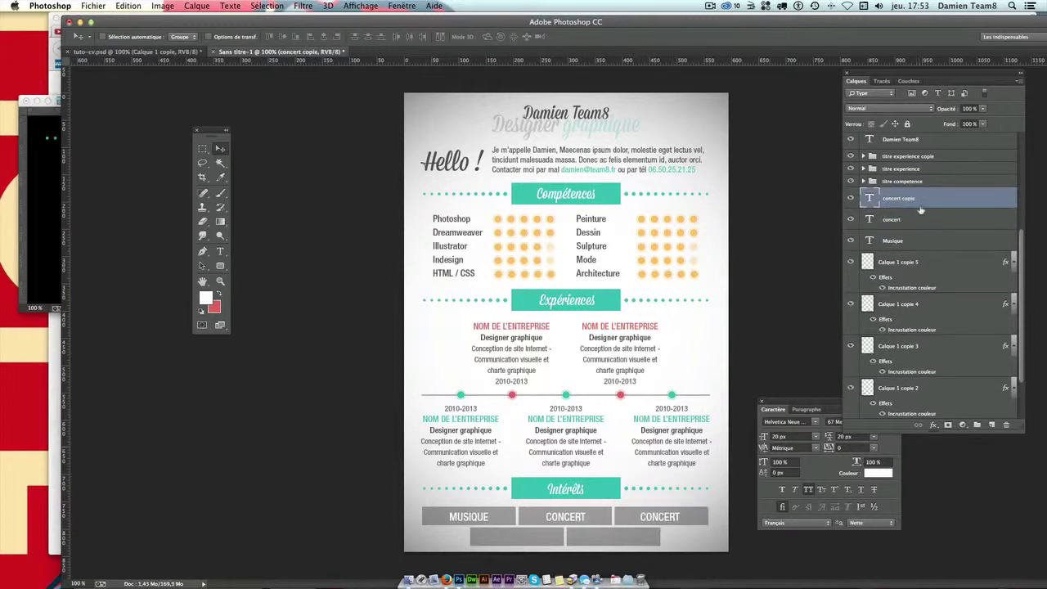
{"action": "double_click", "coordinate": [870, 198]}
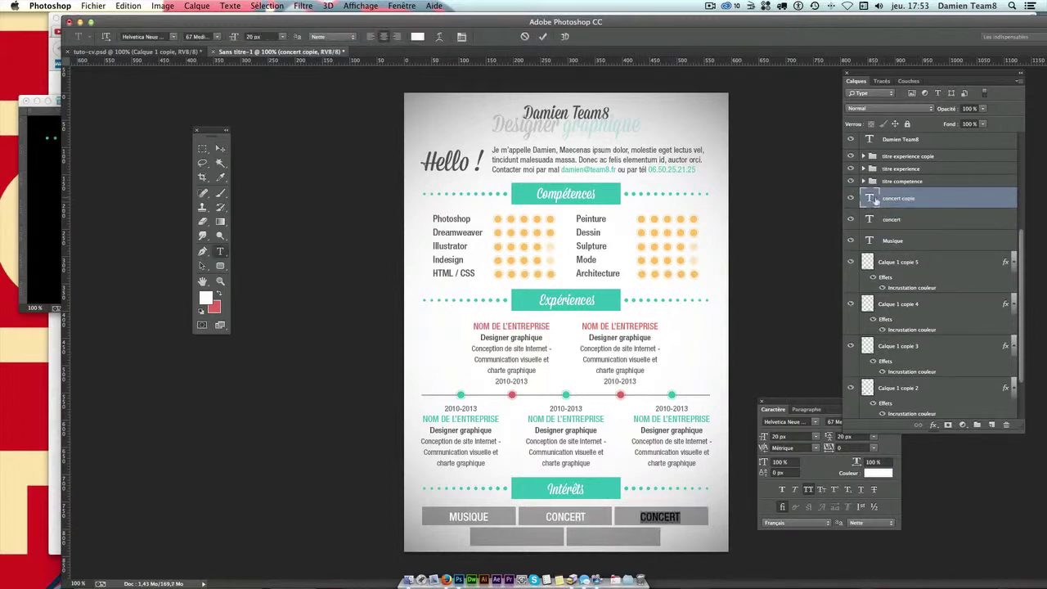
{"action": "type", "text": "graphisme"}
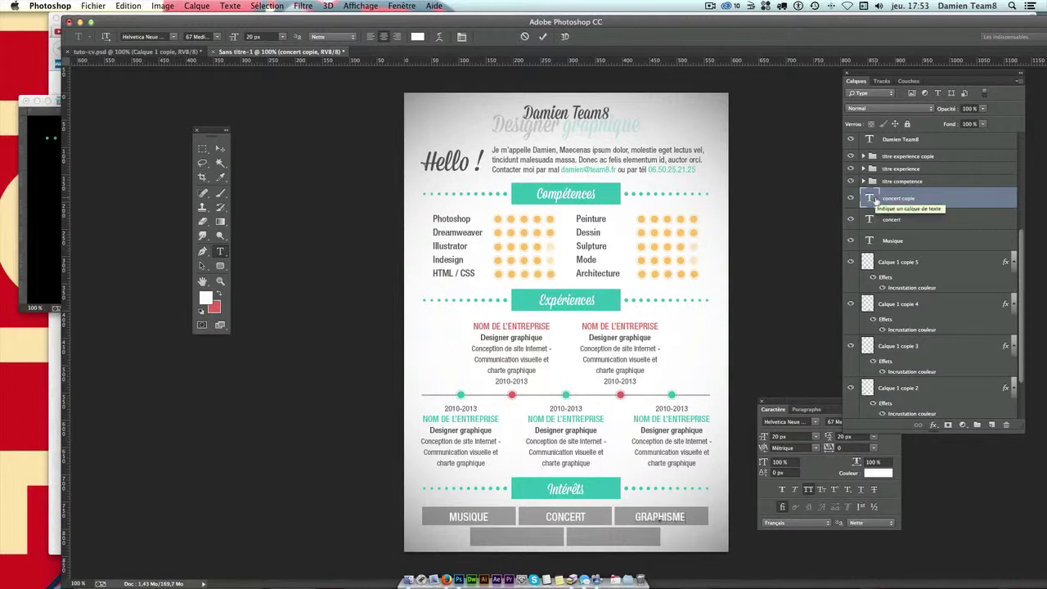
{"action": "left_click", "coordinate": [219, 148]}
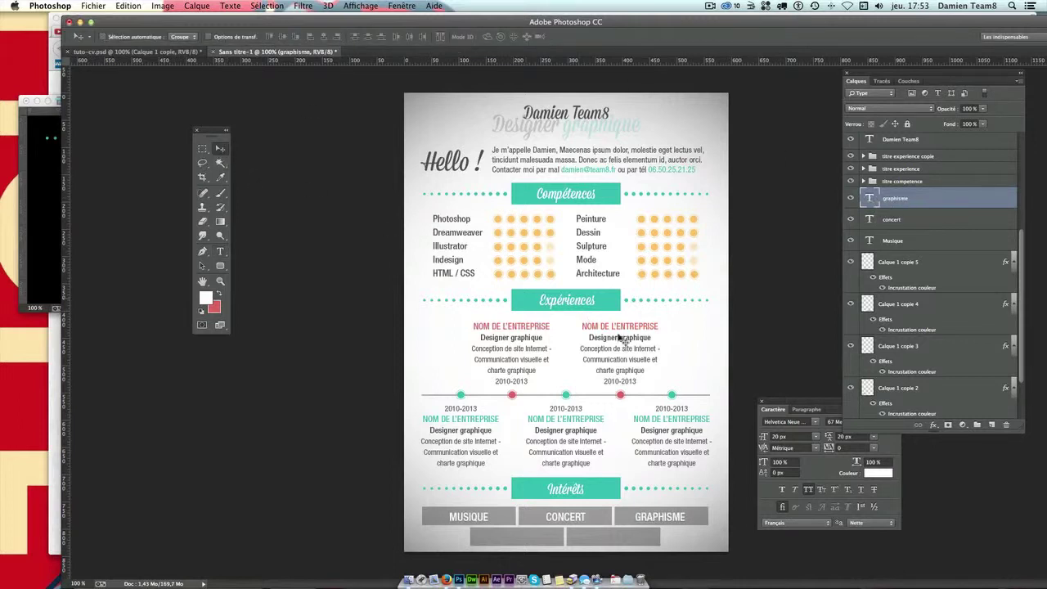
{"action": "key", "text": "Right"}
{"action": "key", "text": "Right"}
Copy the label into the bottom-left grey box and rename it THÉATRE
{"action": "left_click_drag", "start_coordinate": [568, 519], "coordinate": [572, 491]}
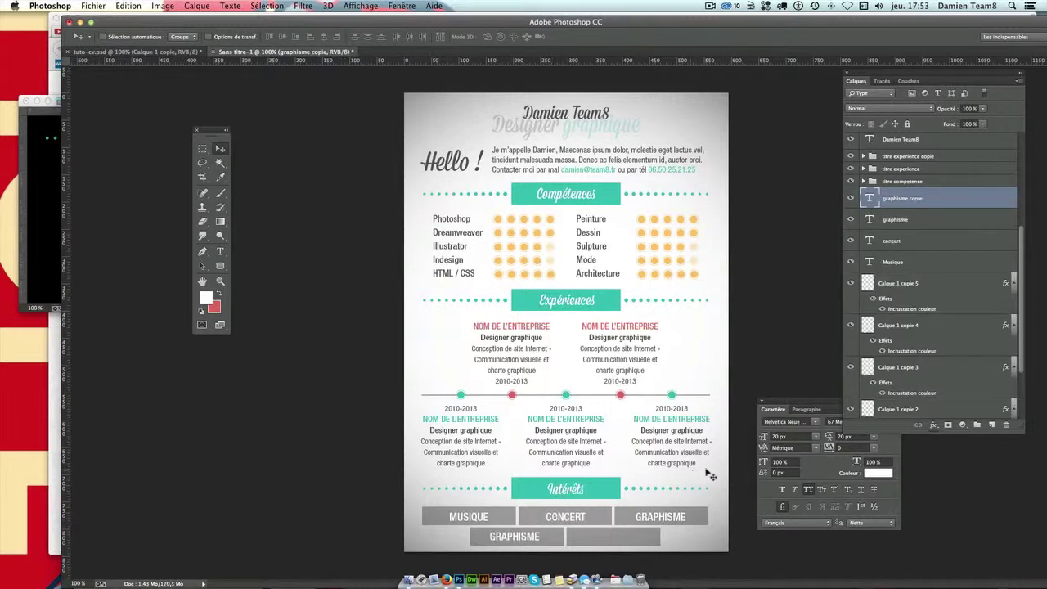
{"action": "key", "text": "Right"}
{"action": "key", "text": "Right"}
{"action": "double_click", "coordinate": [867, 198]}
{"action": "type", "text": "théa"}
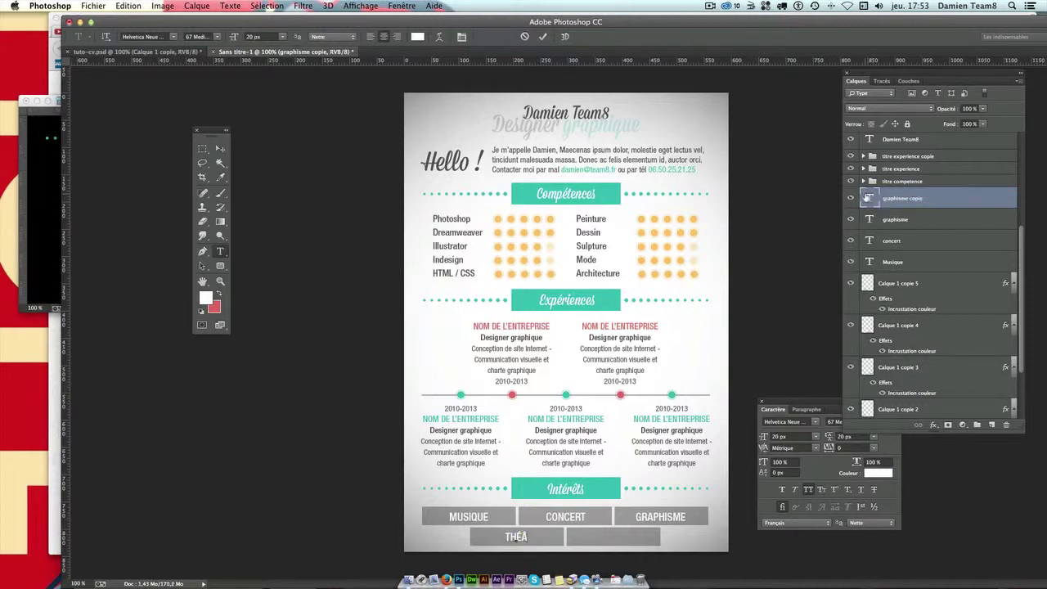
{"action": "type", "text": "tre"}
{"action": "left_click", "coordinate": [220, 148]}
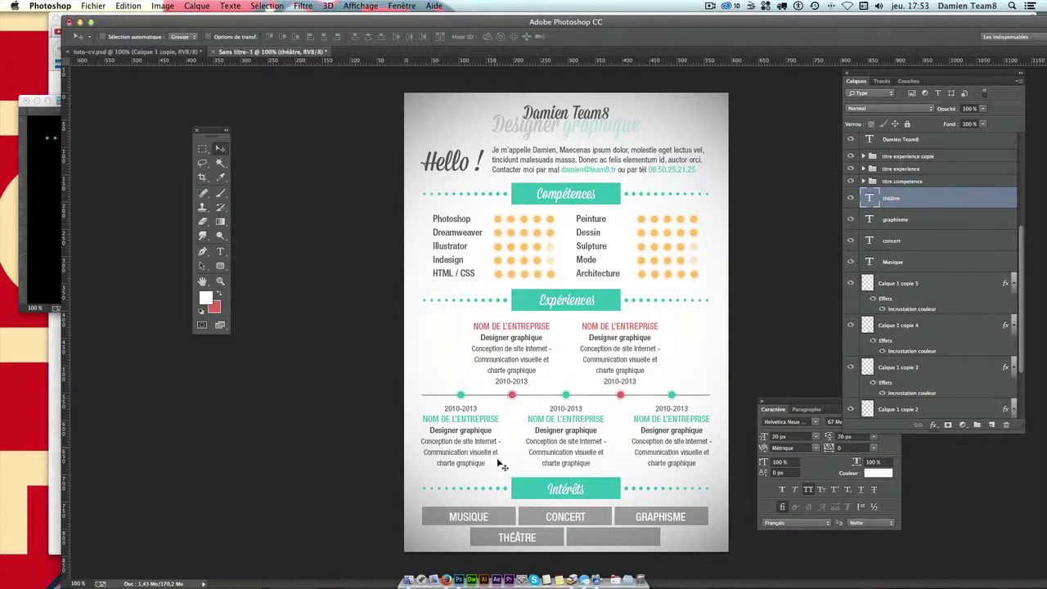
Copy the label into the last empty box and relabel it PHOTOGRAPHIE, nudged into place
{"action": "left_click_drag", "start_coordinate": [530, 541], "coordinate": [621, 552]}
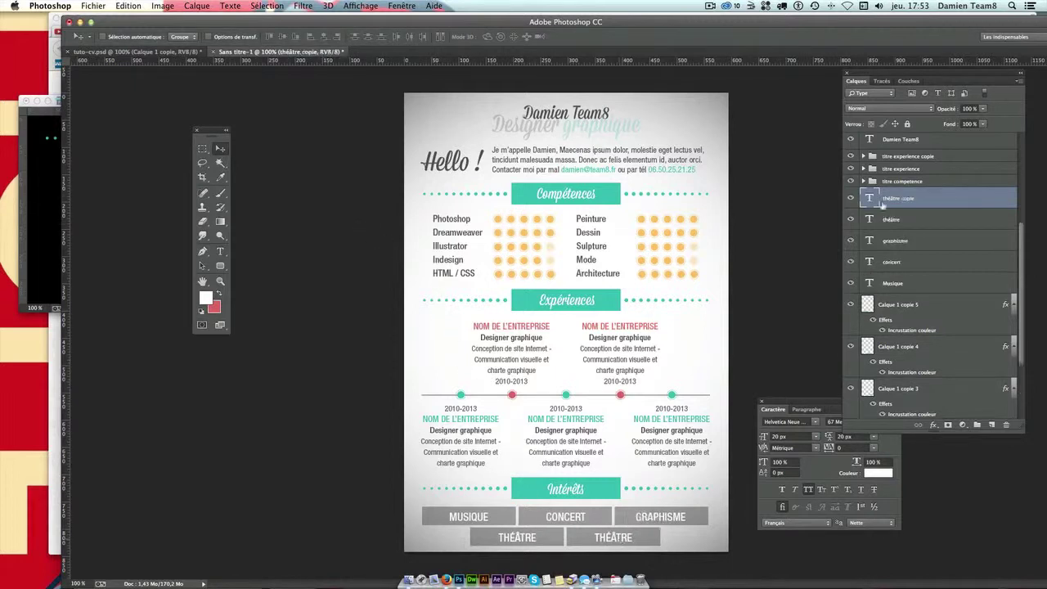
{"action": "double_click", "coordinate": [869, 199]}
{"action": "type", "text": "photoo"}
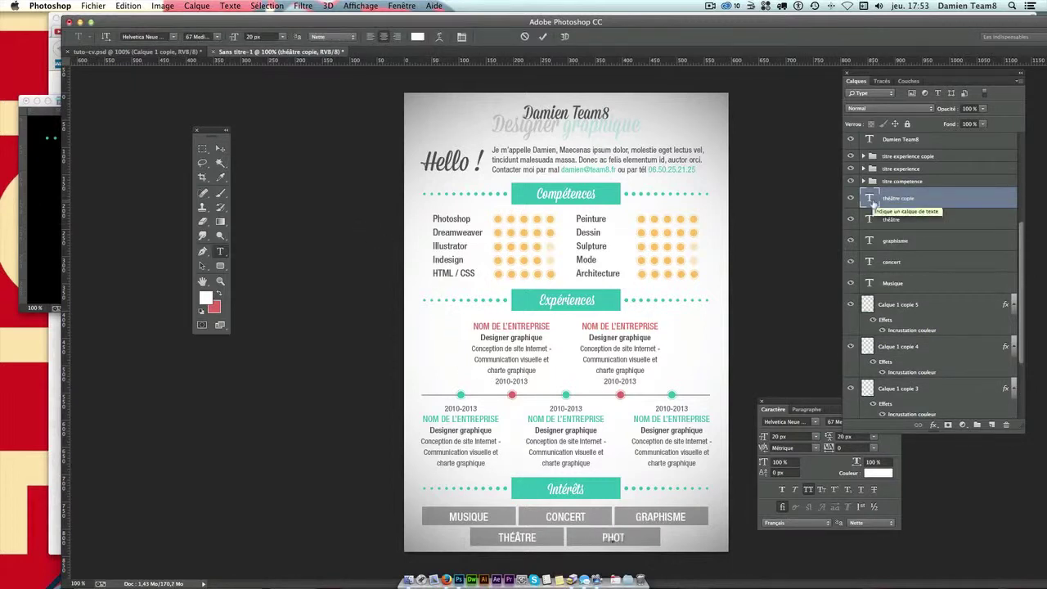
{"action": "key", "text": "BackSpace"}
{"action": "type", "text": "graphu"}
{"action": "key", "text": "BackSpace"}
{"action": "type", "text": "ie"}
{"action": "left_click", "coordinate": [542, 36]}
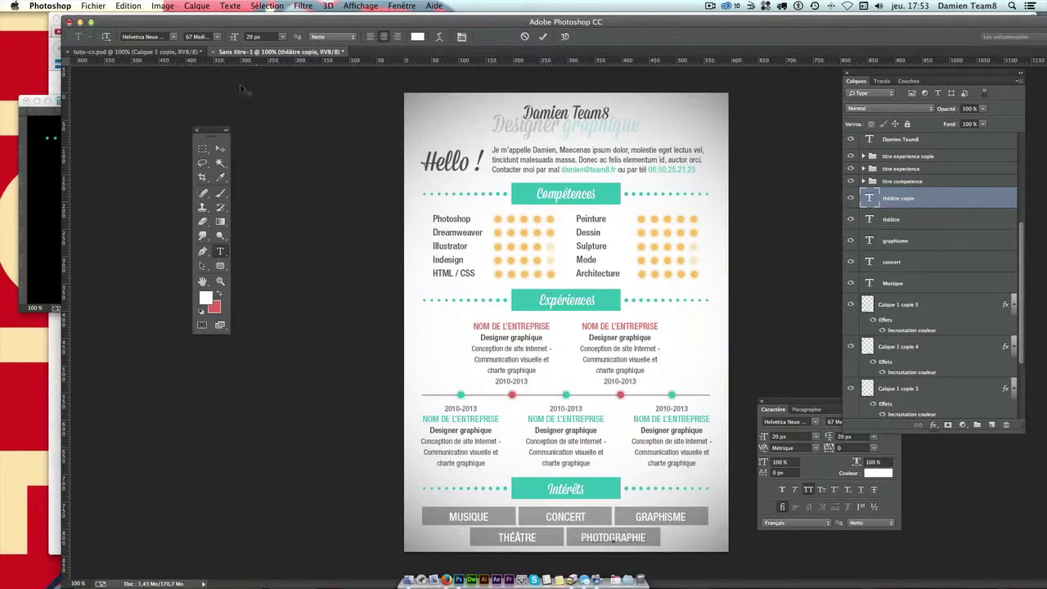
{"action": "left_click", "coordinate": [220, 149]}
{"action": "key", "text": "Right"}
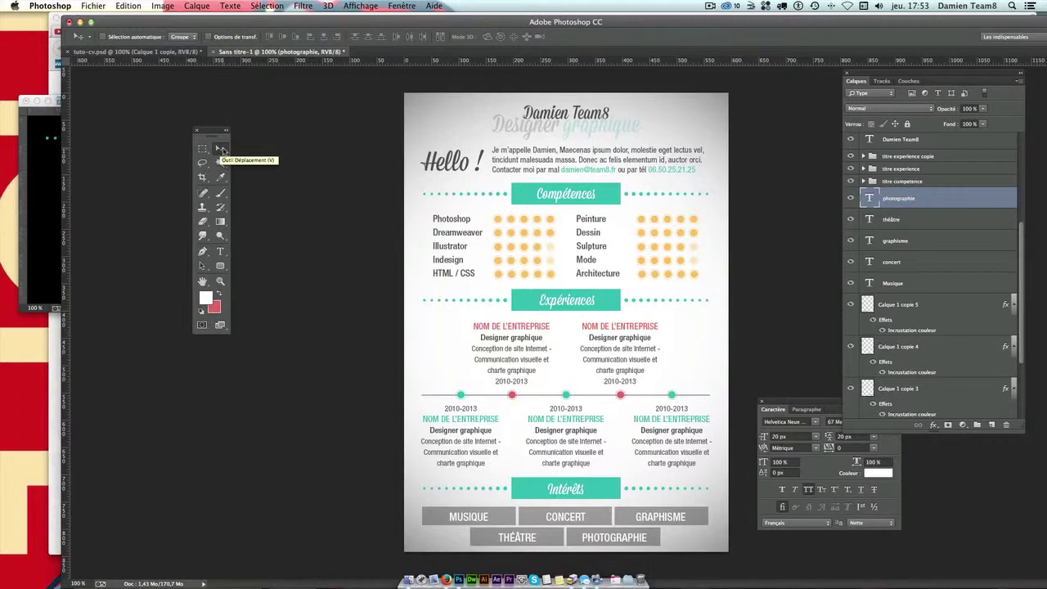
Save the document as cv.psd in the tuto-cv folder, accepting the compatibility prompt
{"action": "key", "text": "ctrl+s"}
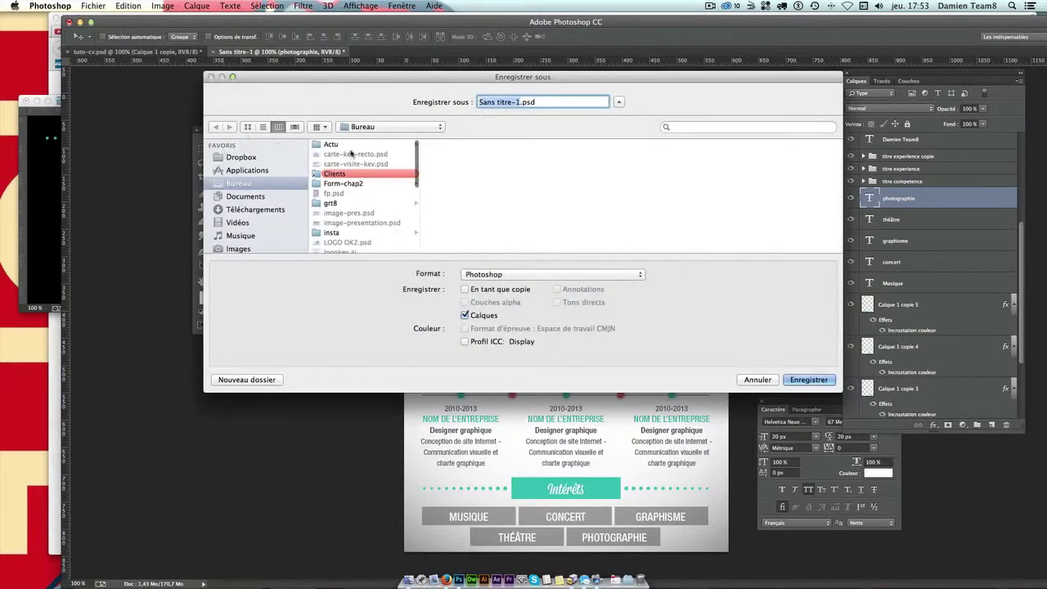
{"action": "scroll", "coordinate": [365, 190], "scroll_direction": "down", "scroll_amount": 5}
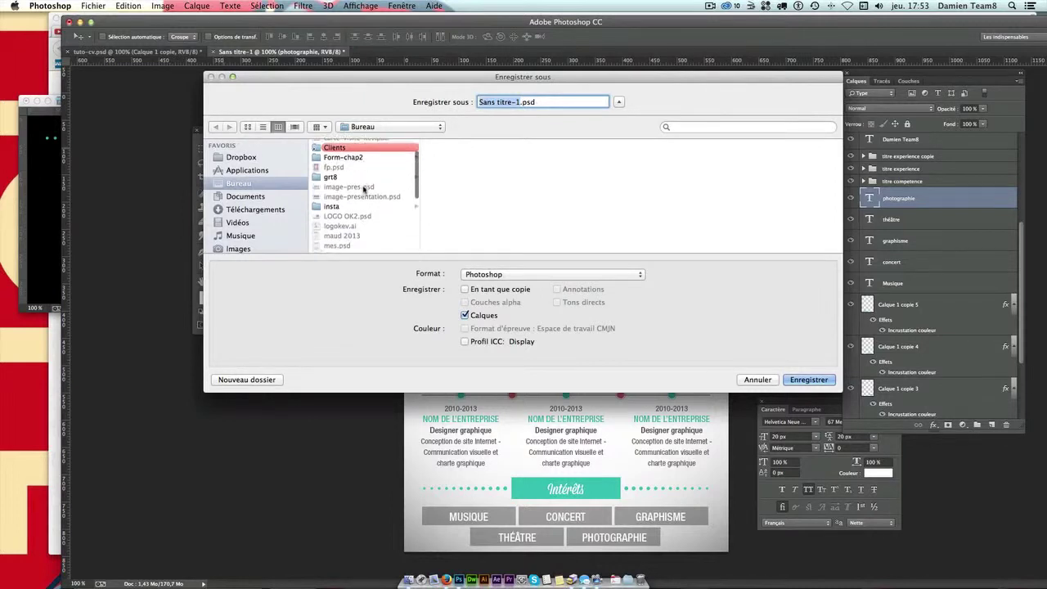
{"action": "scroll", "coordinate": [365, 190], "scroll_direction": "down", "scroll_amount": 1}
{"action": "scroll", "coordinate": [360, 196], "scroll_direction": "down", "scroll_amount": 1}
{"action": "scroll", "coordinate": [352, 213], "scroll_direction": "down", "scroll_amount": 1}
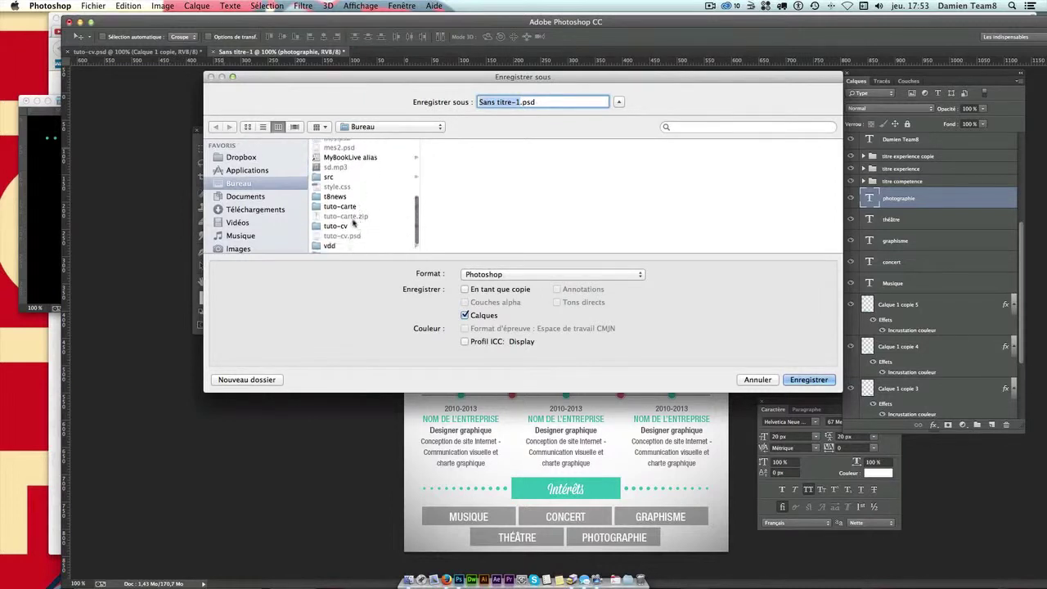
{"action": "left_click", "coordinate": [341, 228]}
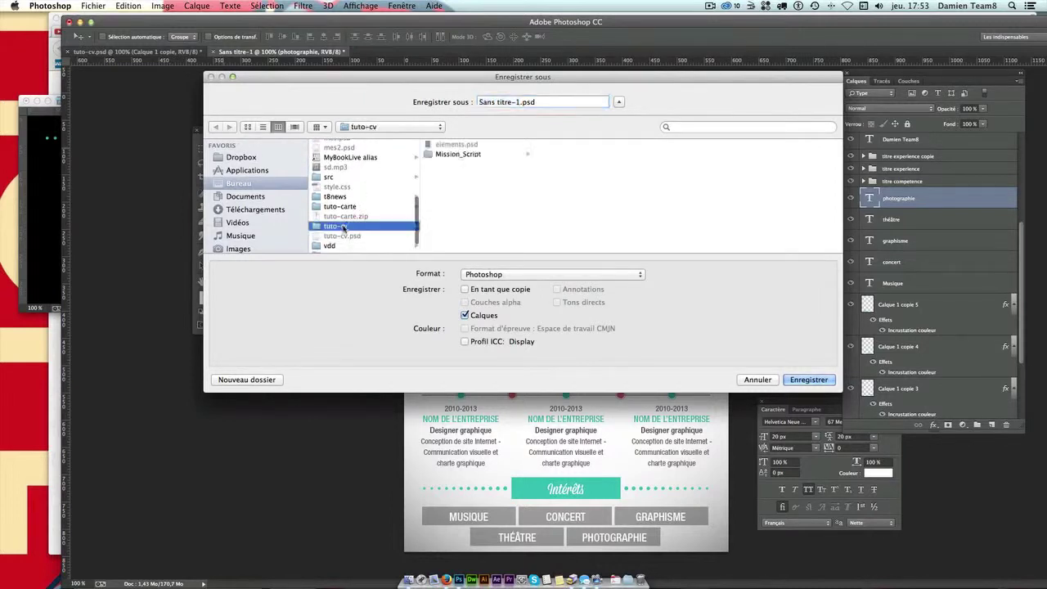
{"action": "left_click", "coordinate": [515, 100]}
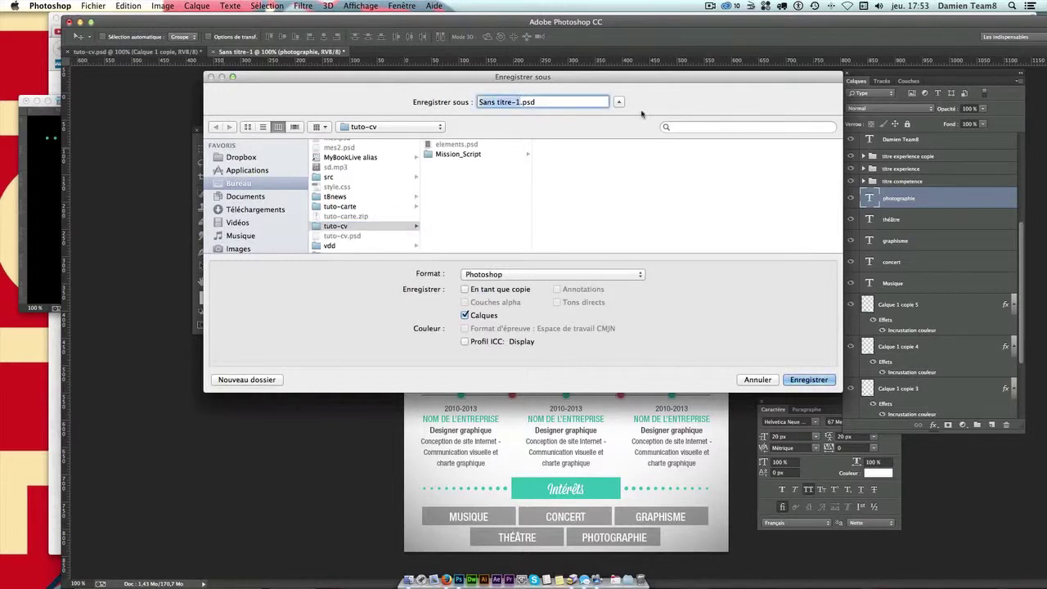
{"action": "type", "text": "cb"}
{"action": "key", "text": "BackSpace"}
{"action": "type", "text": "v"}
{"action": "key", "text": "Return"}
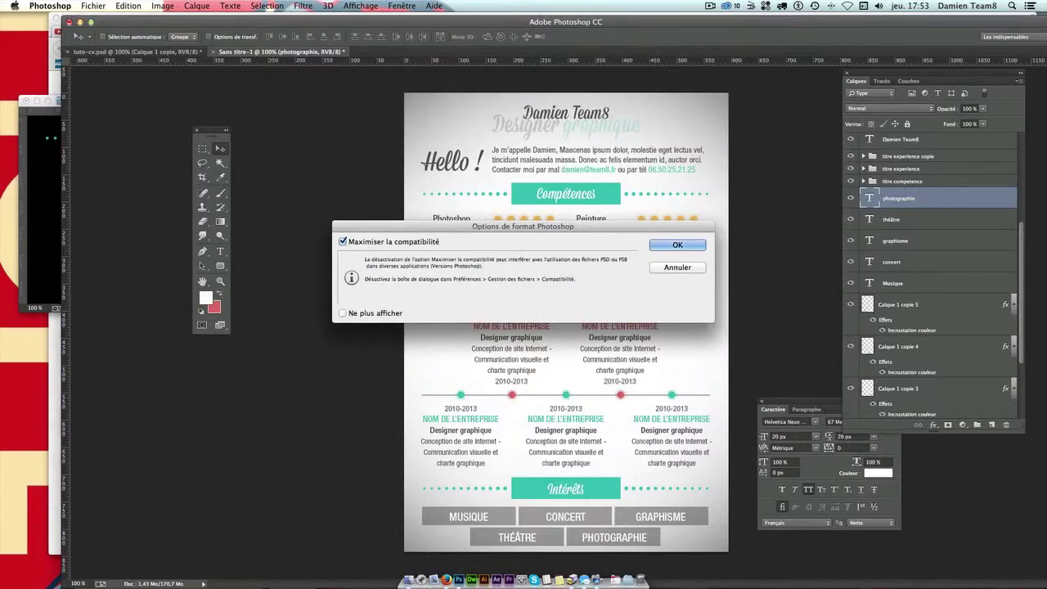
{"action": "key", "text": "Return"}
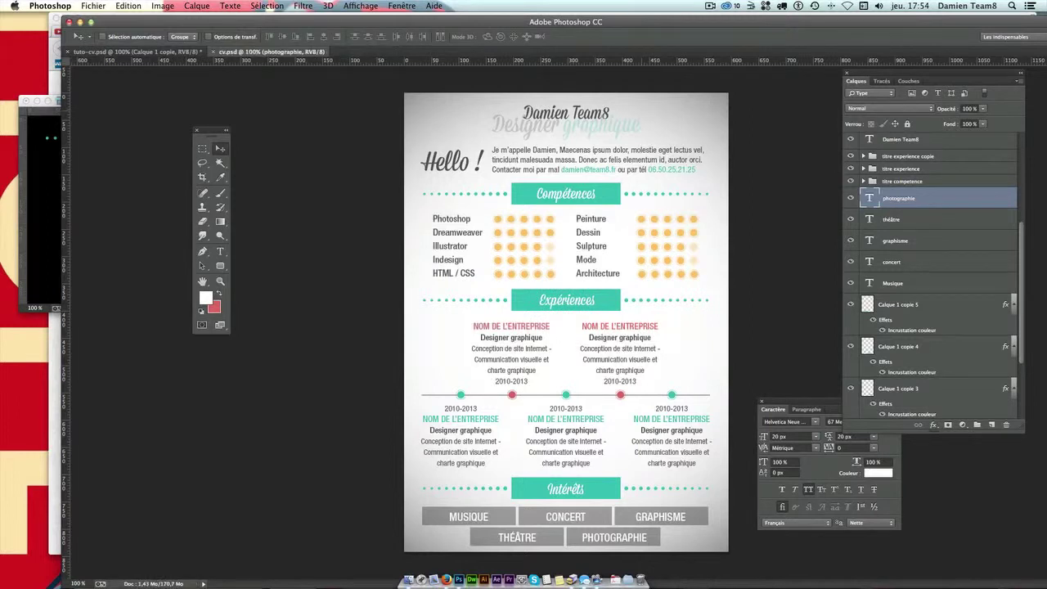